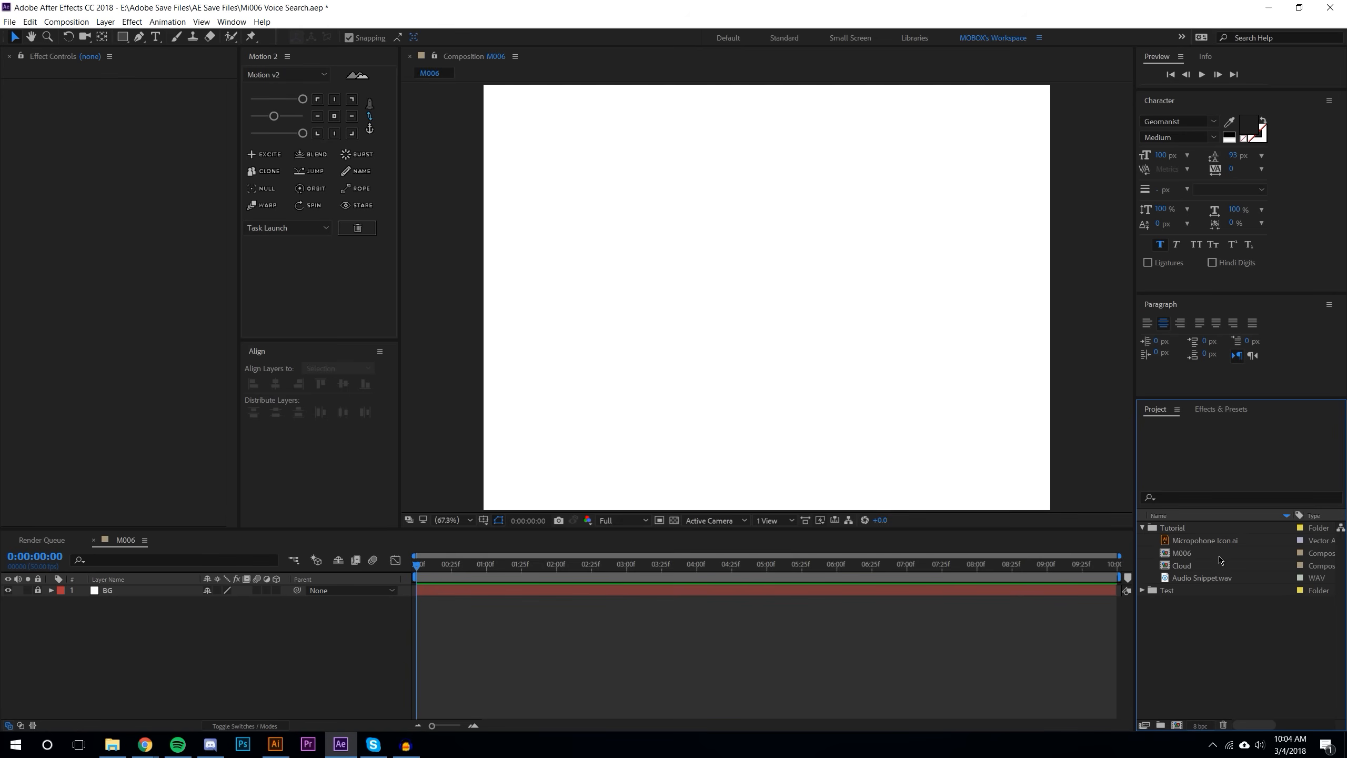
Step: Review the microphone icon and Audio Snippet.wav among the Tutorial folder's assets, and close the icon's footage preview
click(1204, 542)
double_click(1216, 542)
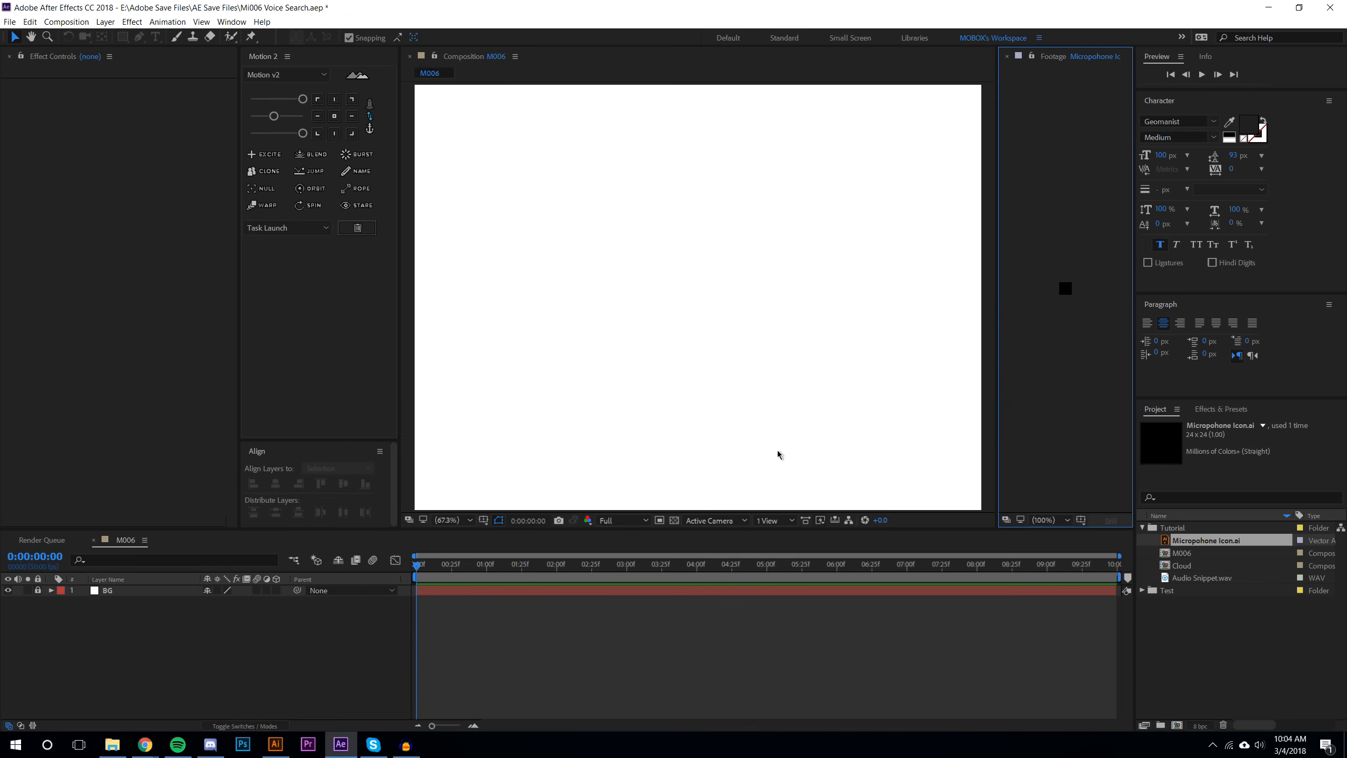
click(1008, 57)
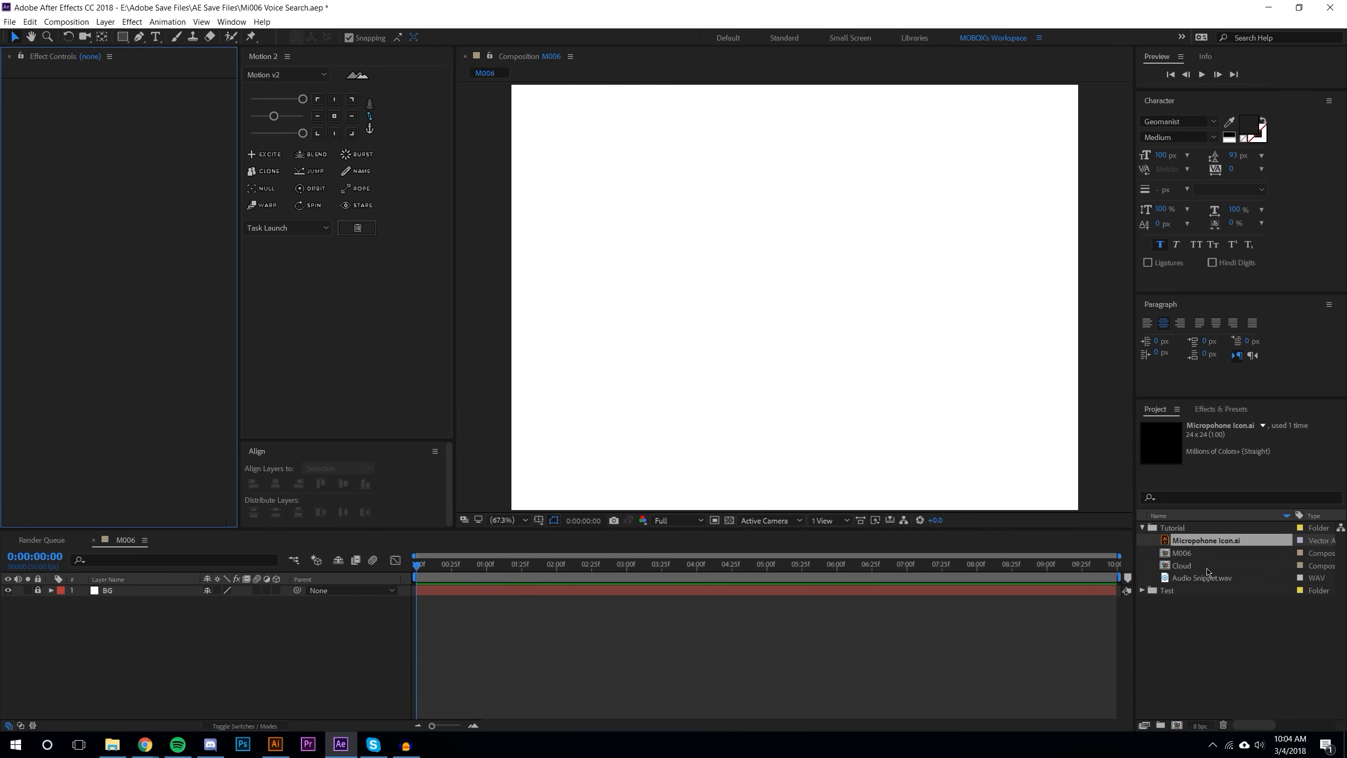
click(1170, 578)
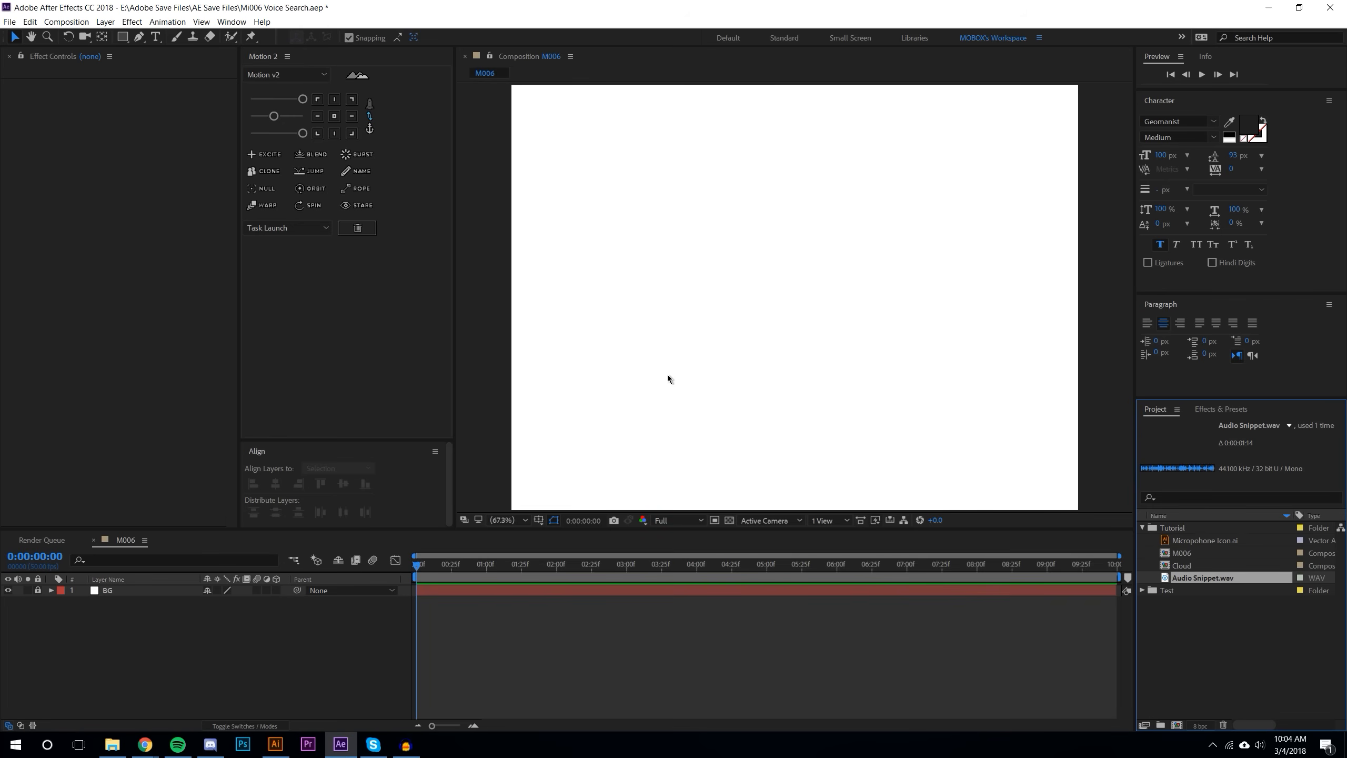
drag(455, 213, 409, 211)
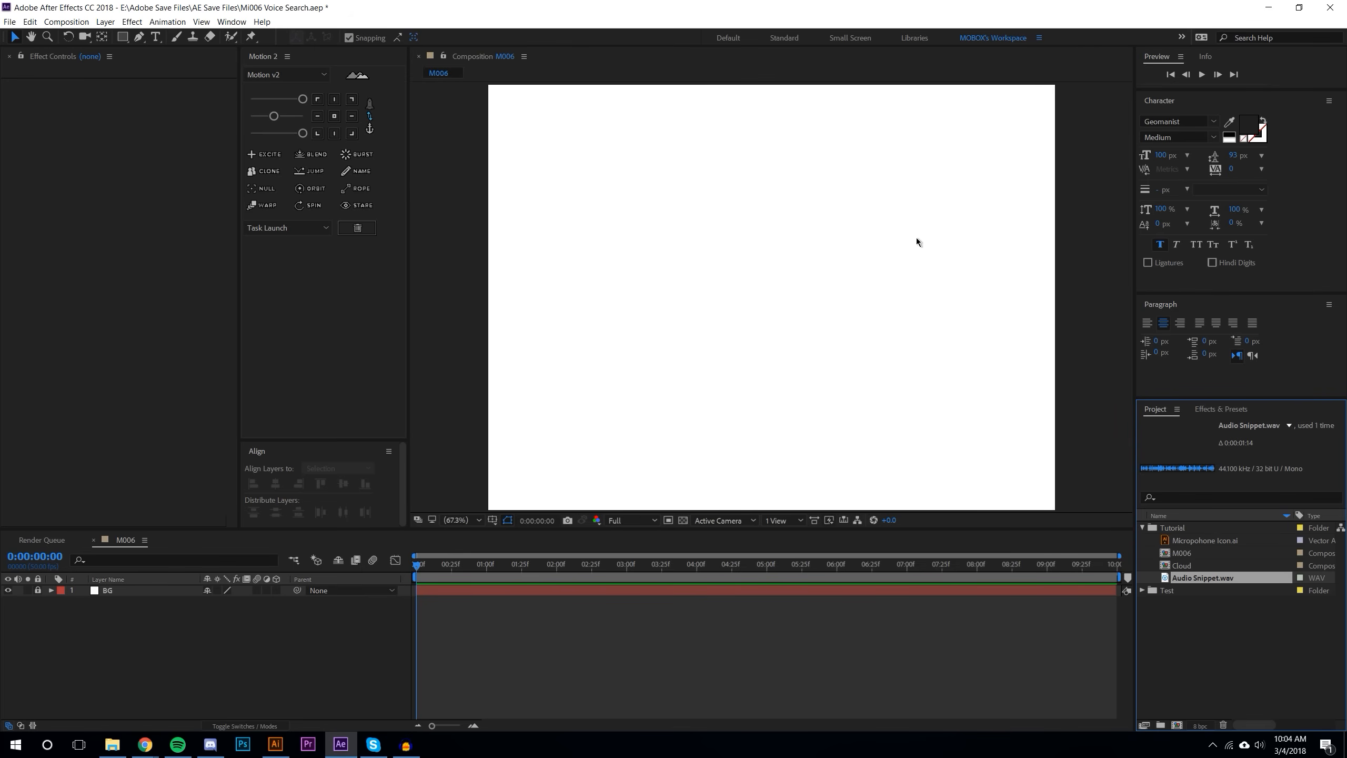
Step: Place the microphone icon at the center of the M006 composition and enlarge it to 485%
click(1156, 660)
drag(1215, 541, 773, 298)
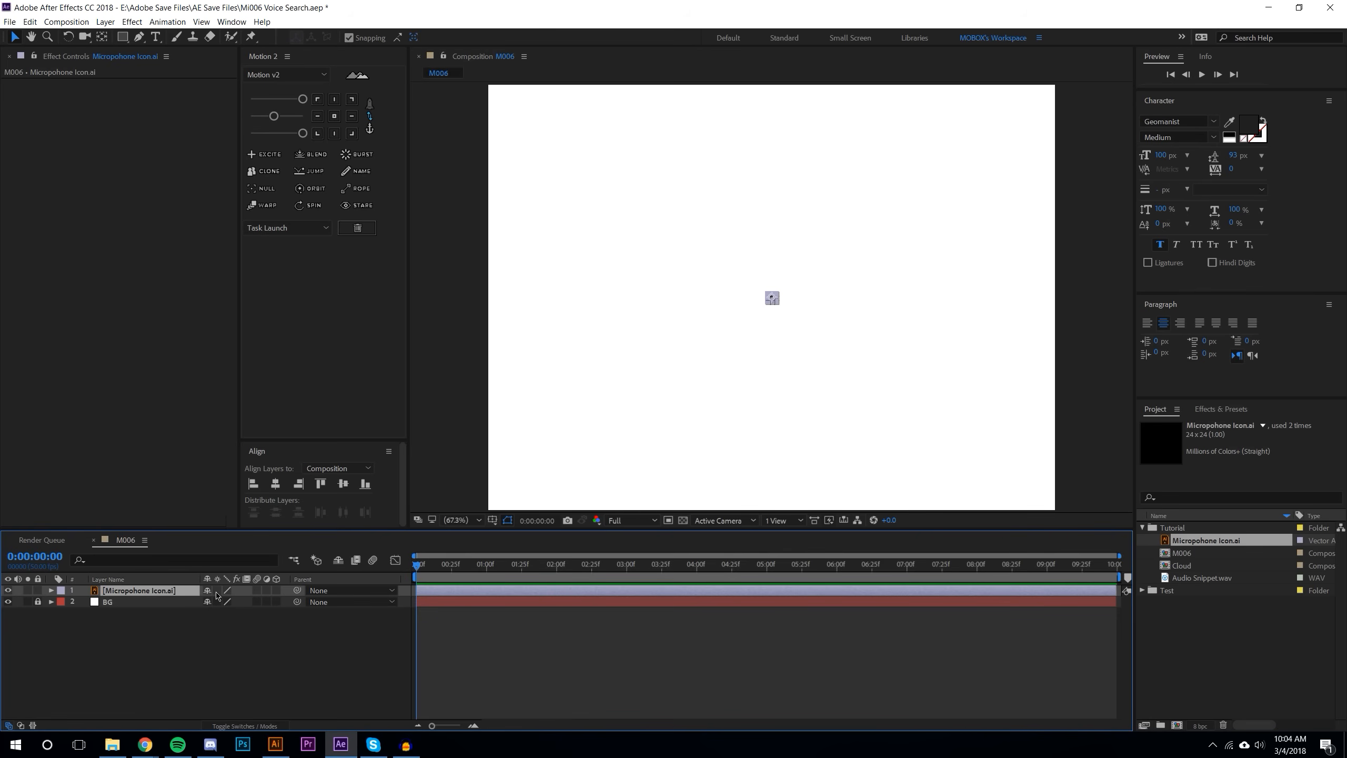
key(s)
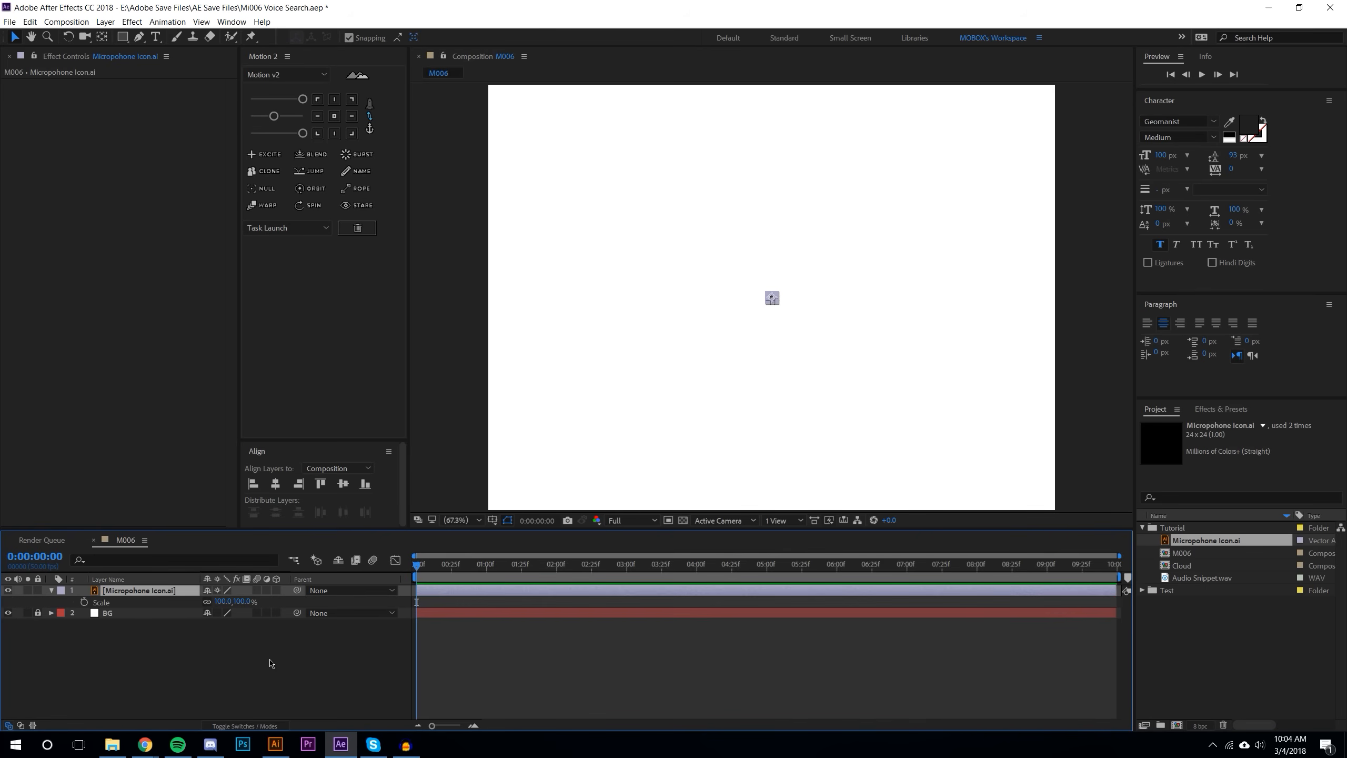
drag(242, 603, 356, 644)
click(354, 650)
key(comma)
key(slash)
Step: Turn on continuous rasterization for the microphone icon layer and reduce its scale to 273%
click(217, 590)
click(217, 591)
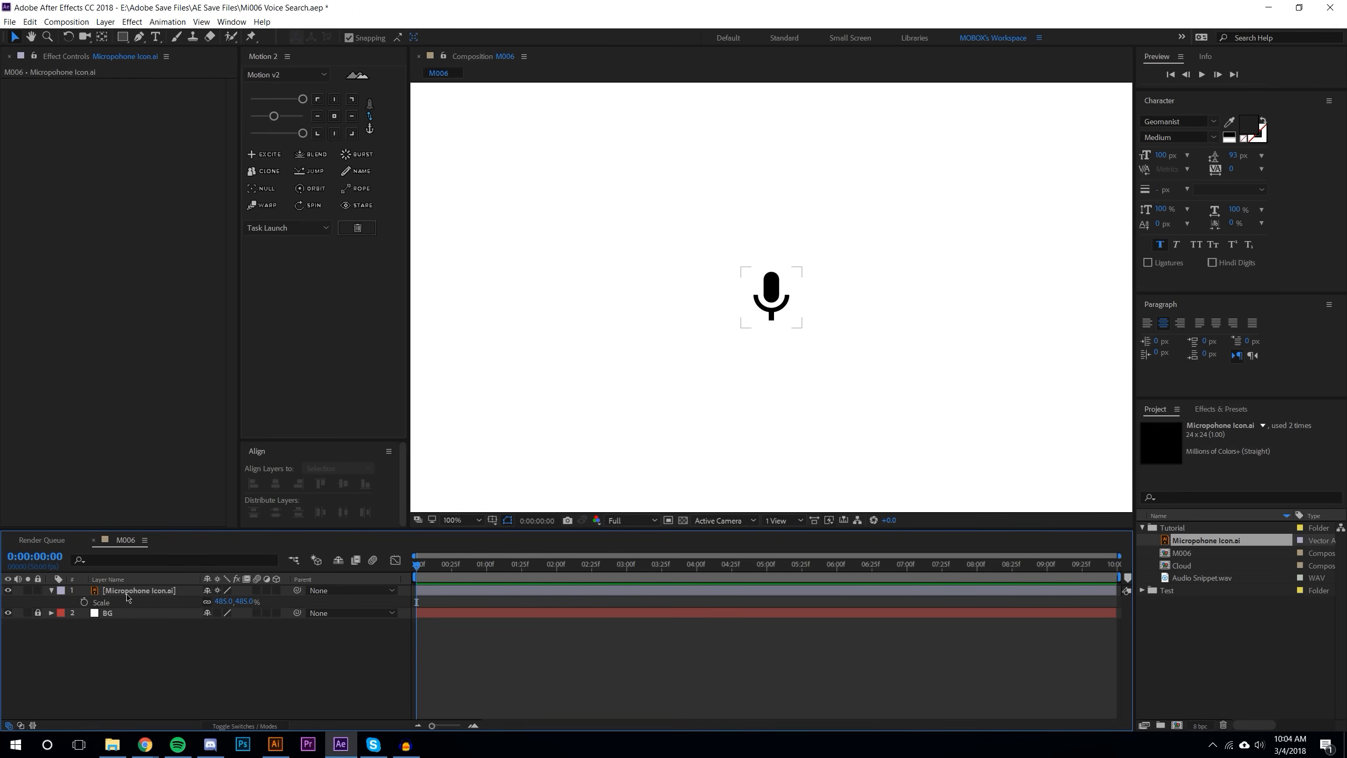
drag(237, 602, 100, 602)
click(131, 645)
Step: Draw a perfect circle on a new shape layer with the Ellipse tool, larger than the microphone icon
click(122, 42)
drag(121, 42, 171, 67)
drag(681, 260, 776, 355)
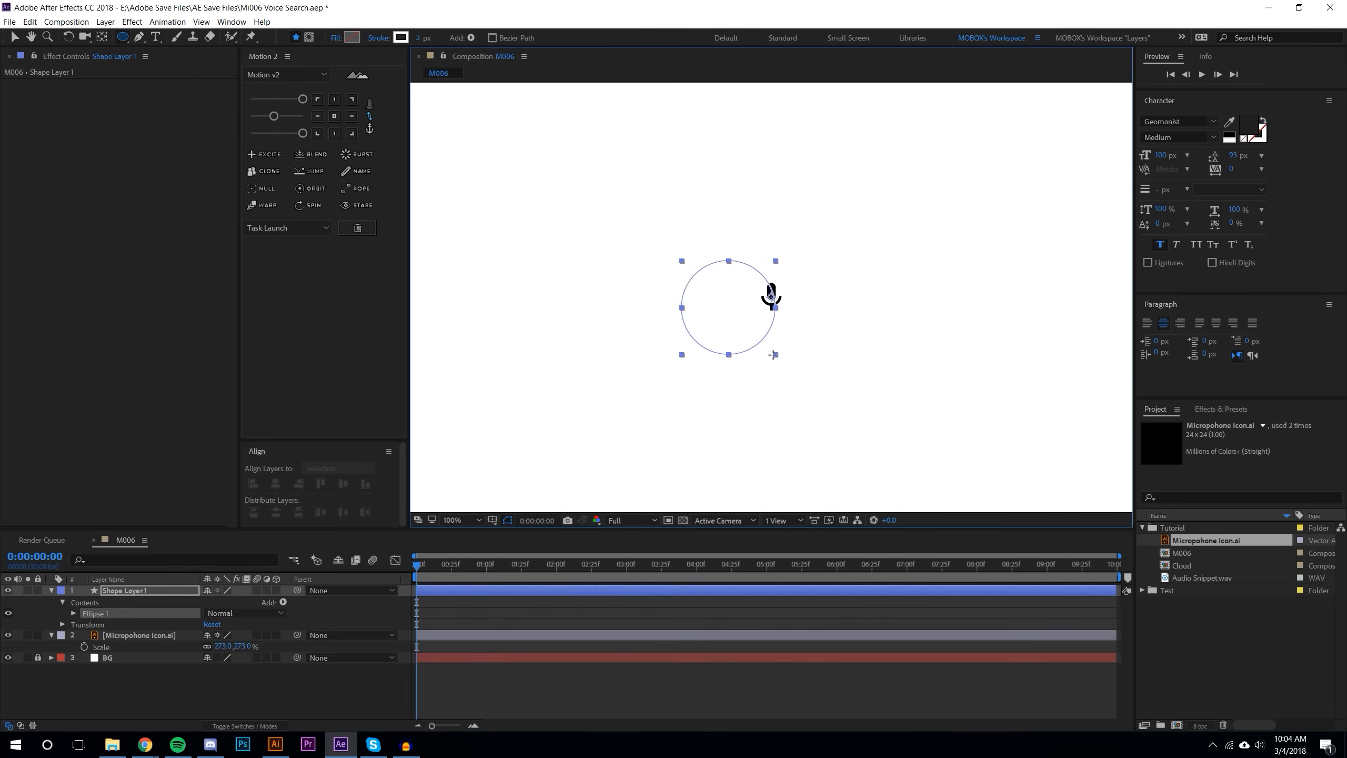
click(14, 38)
click(700, 683)
Step: Set the circle's stroke width to 0 px and give it a solid fill
click(715, 318)
drag(524, 41, 480, 41)
click(442, 38)
click(624, 325)
click(639, 399)
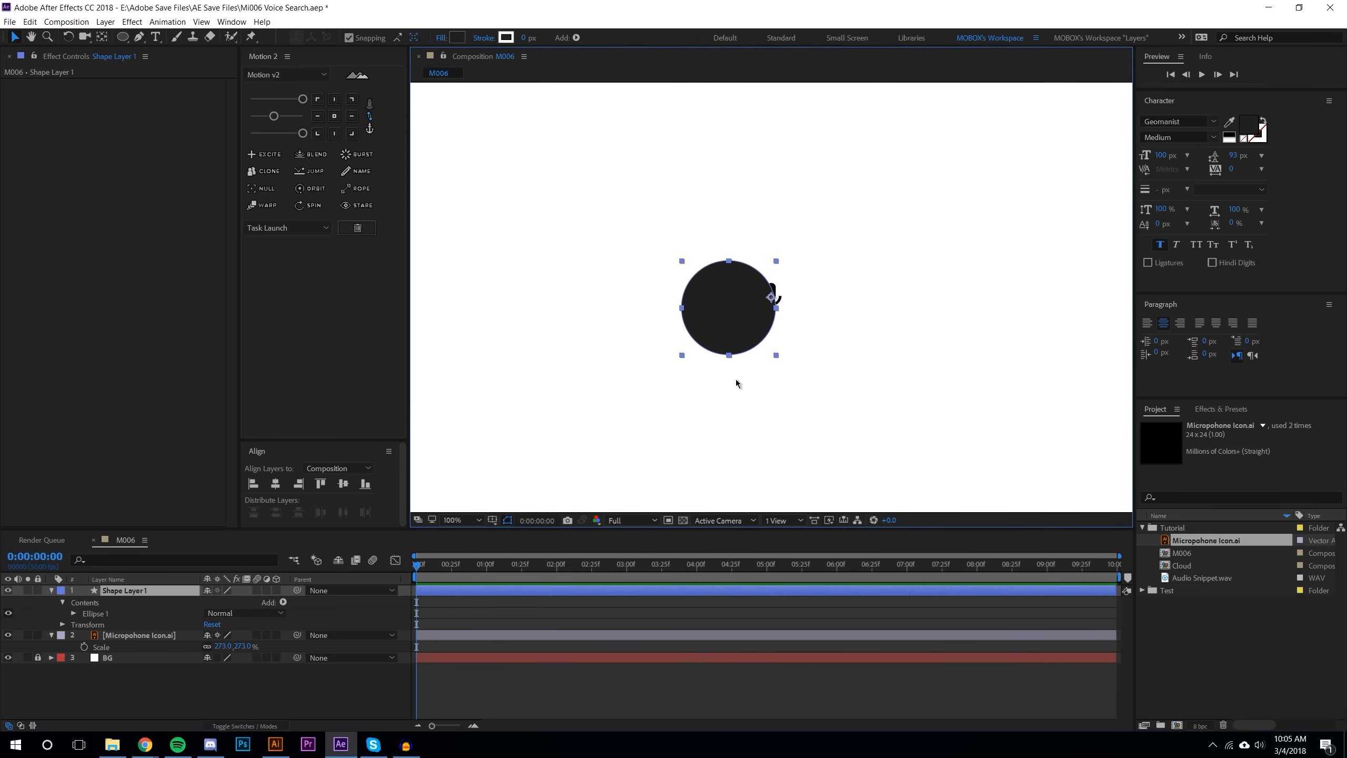
Step: Center the circle's anchor point on the shape and position the circle at the composition's center
key(y)
mouse_move(772, 298)
mouse_down()
mouse_move(729, 308)
mouse_move(776, 299)
mouse_up()
key(v)
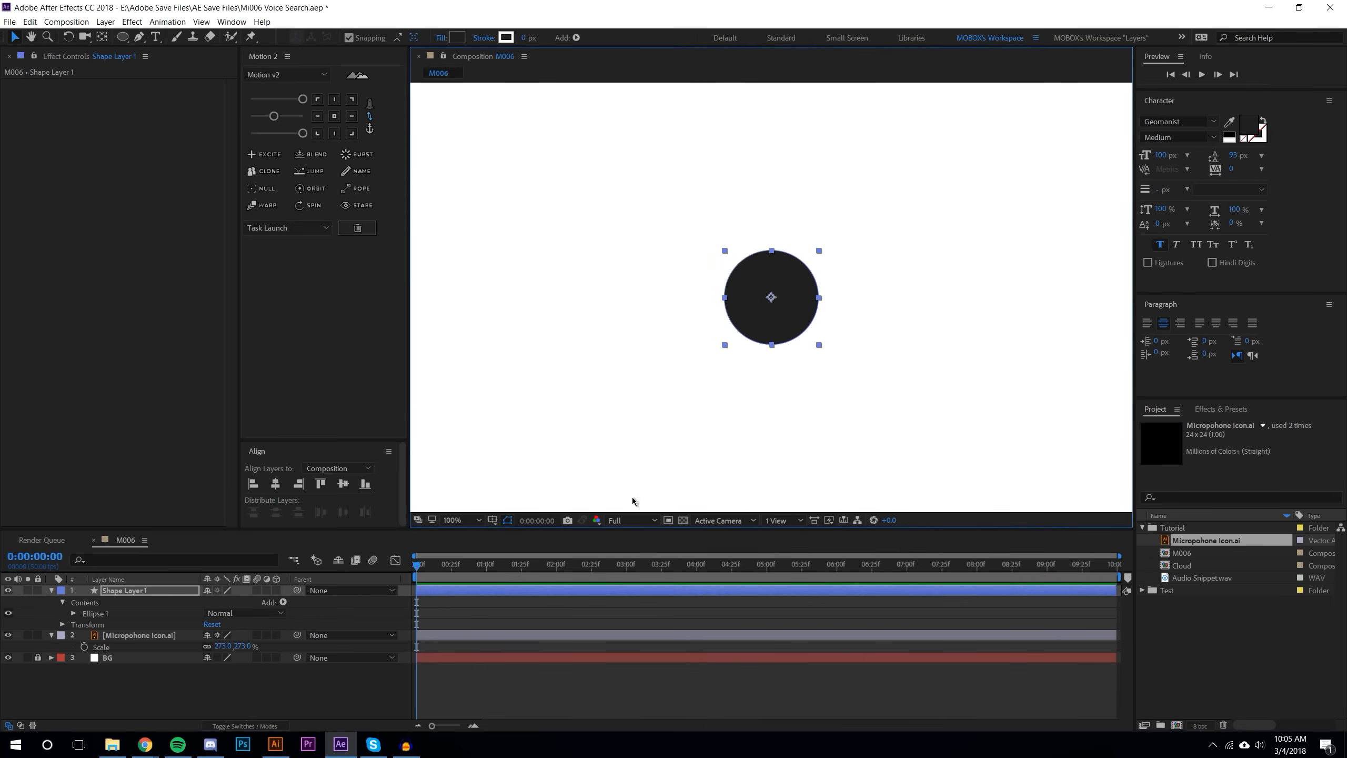
Step: Move the circle layer beneath the microphone icon layer and change its fill to red F92020
drag(128, 590, 120, 649)
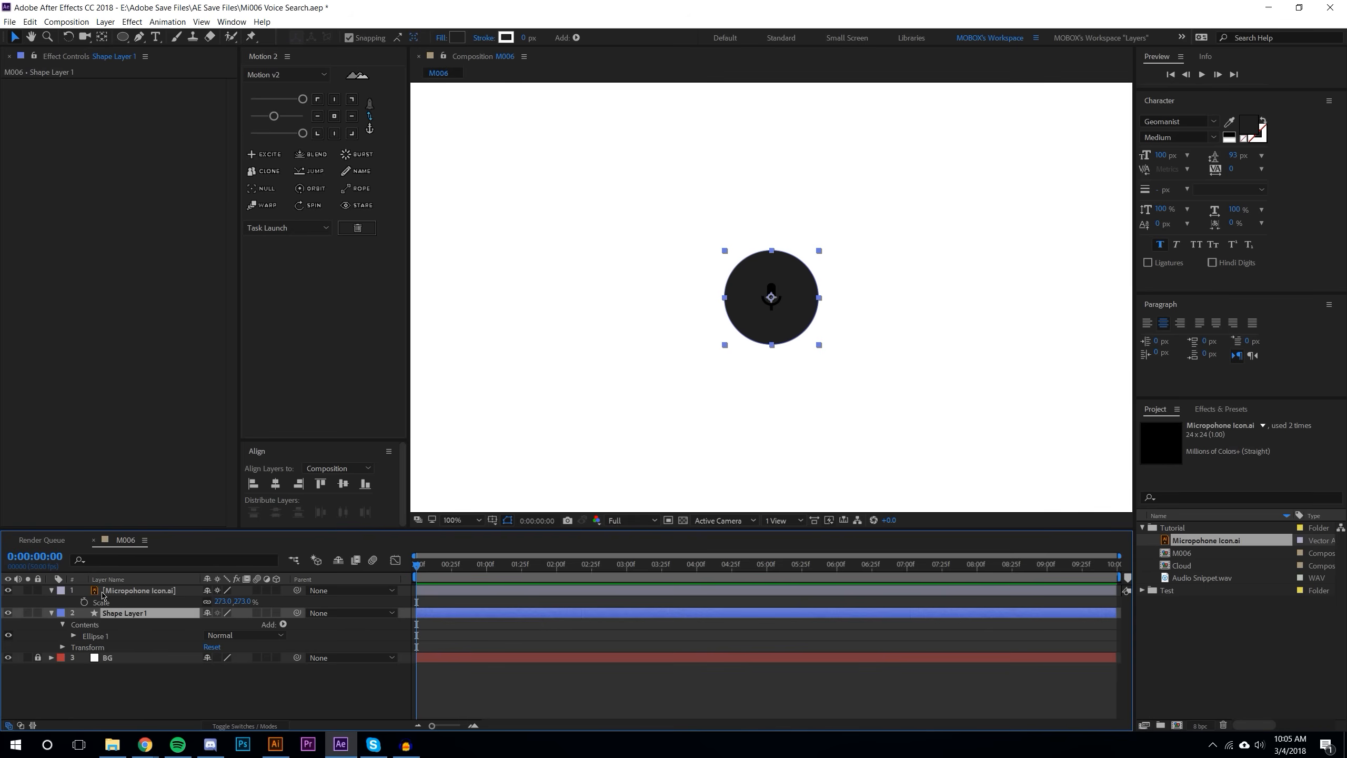
click(457, 38)
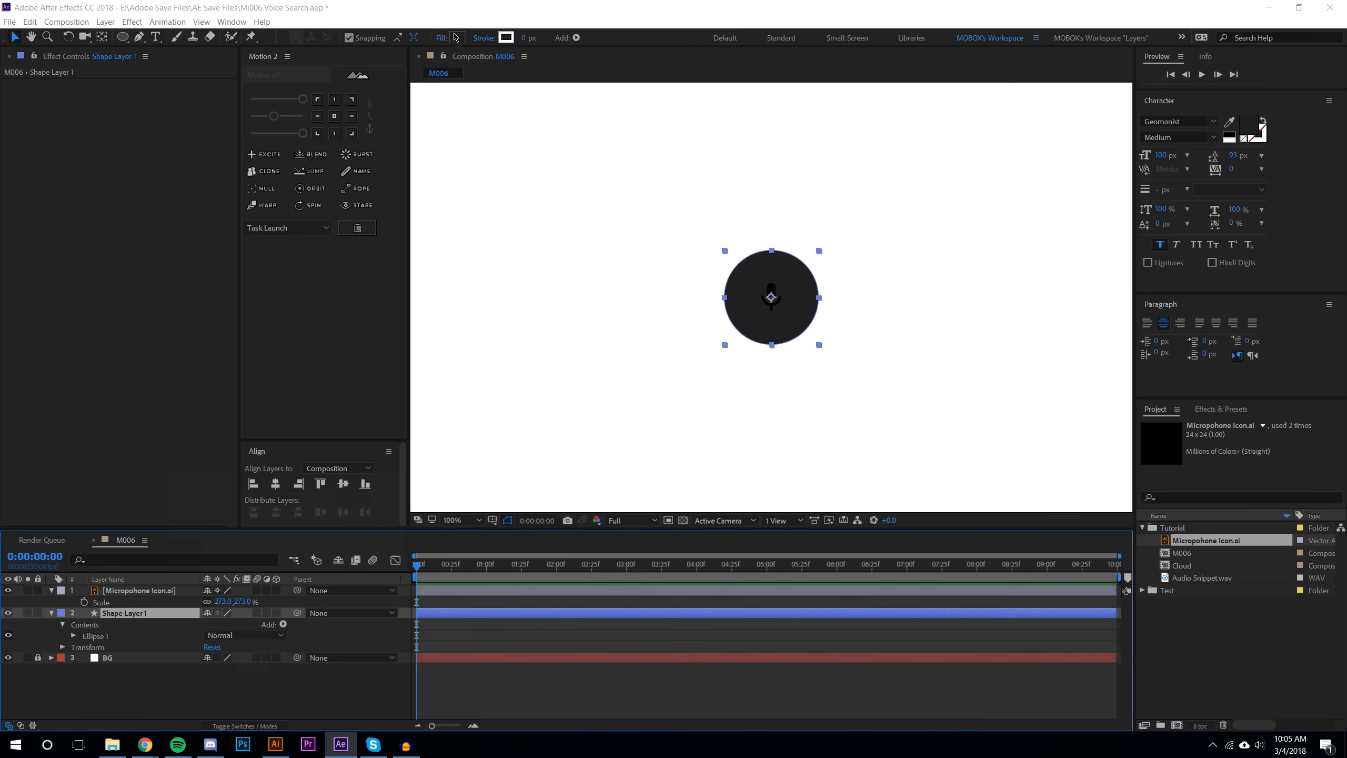
click(326, 506)
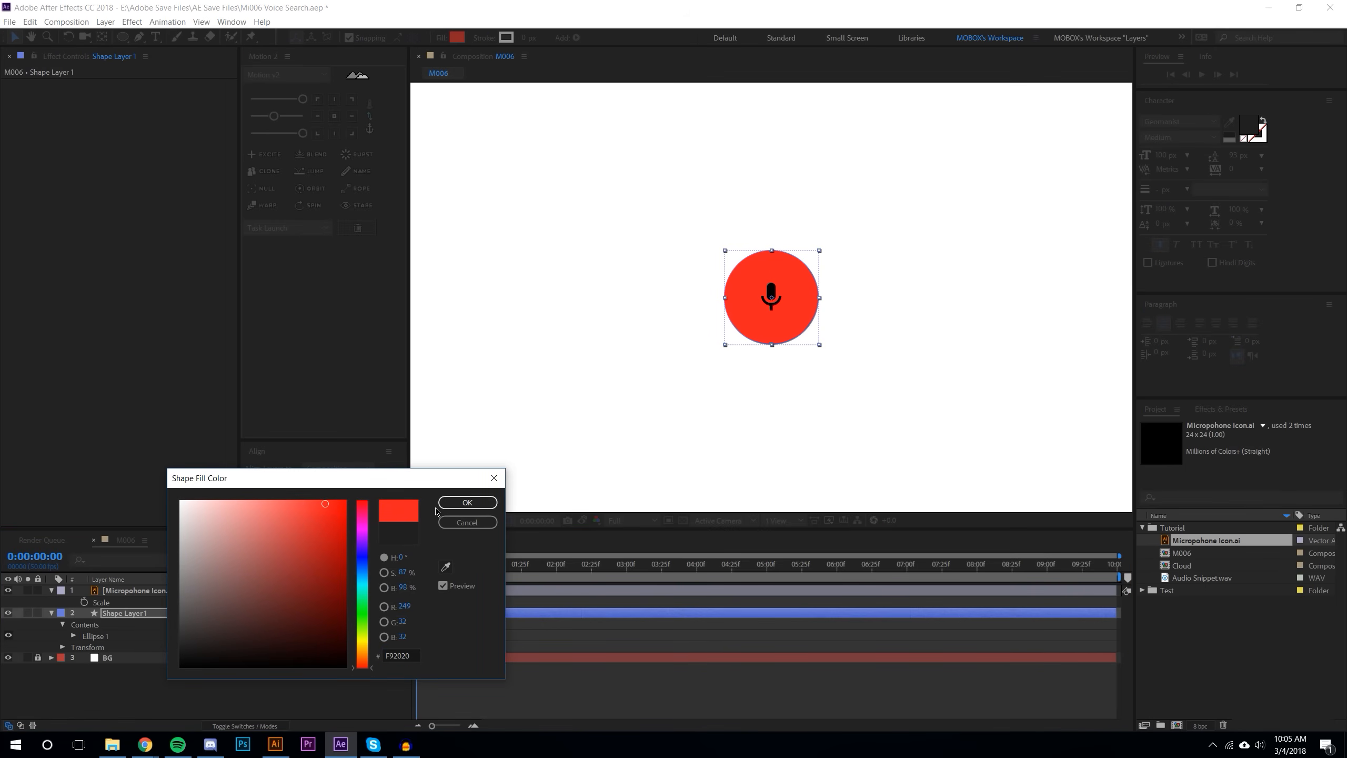
click(466, 502)
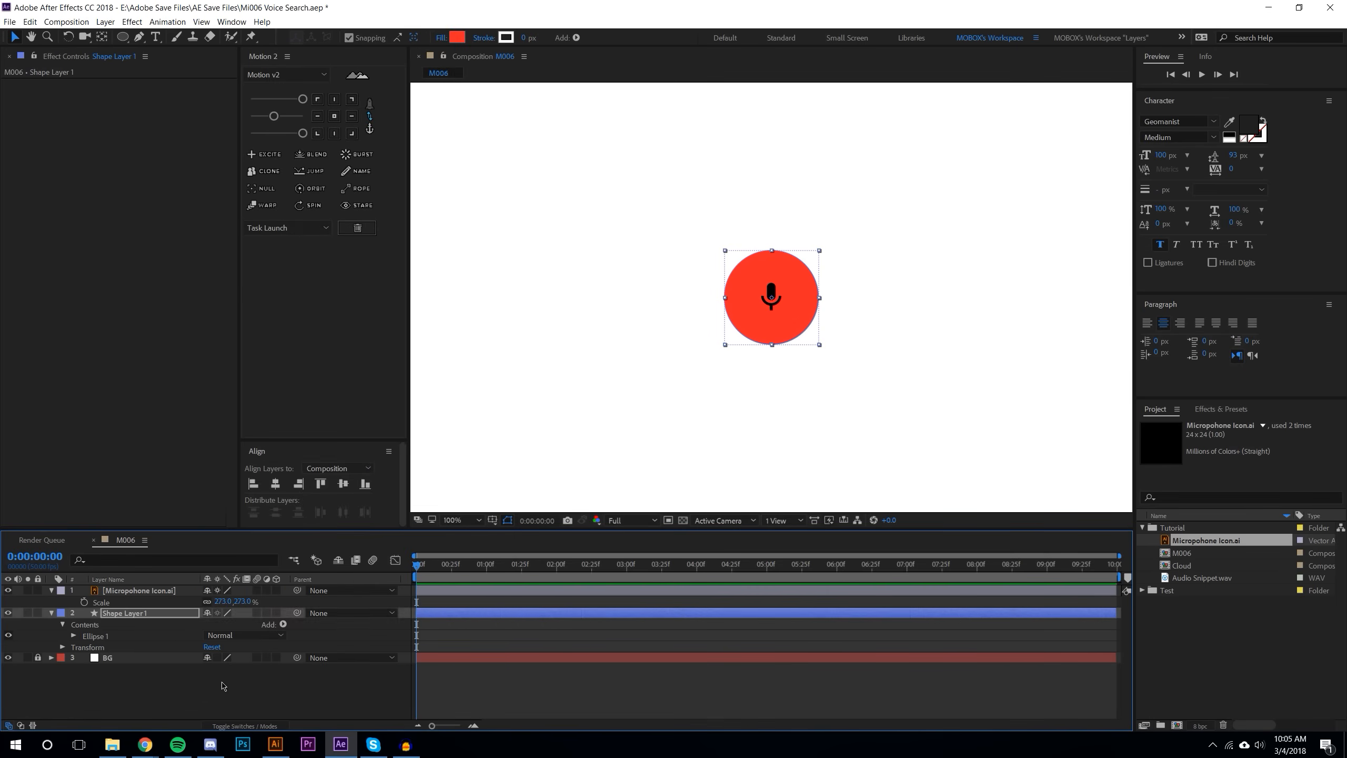
Step: Apply the Fill effect to the microphone icon layer with white (FFFFFF) as its color
click(162, 591)
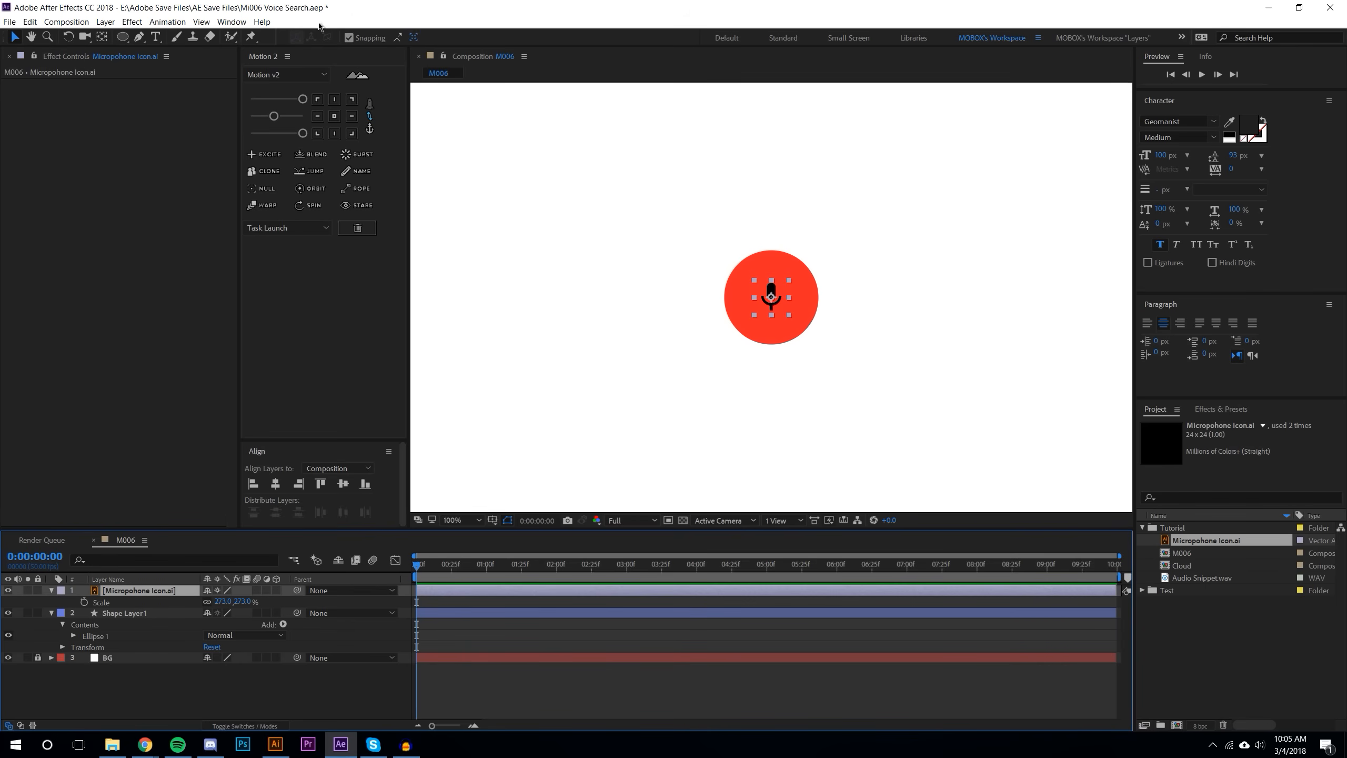
click(131, 22)
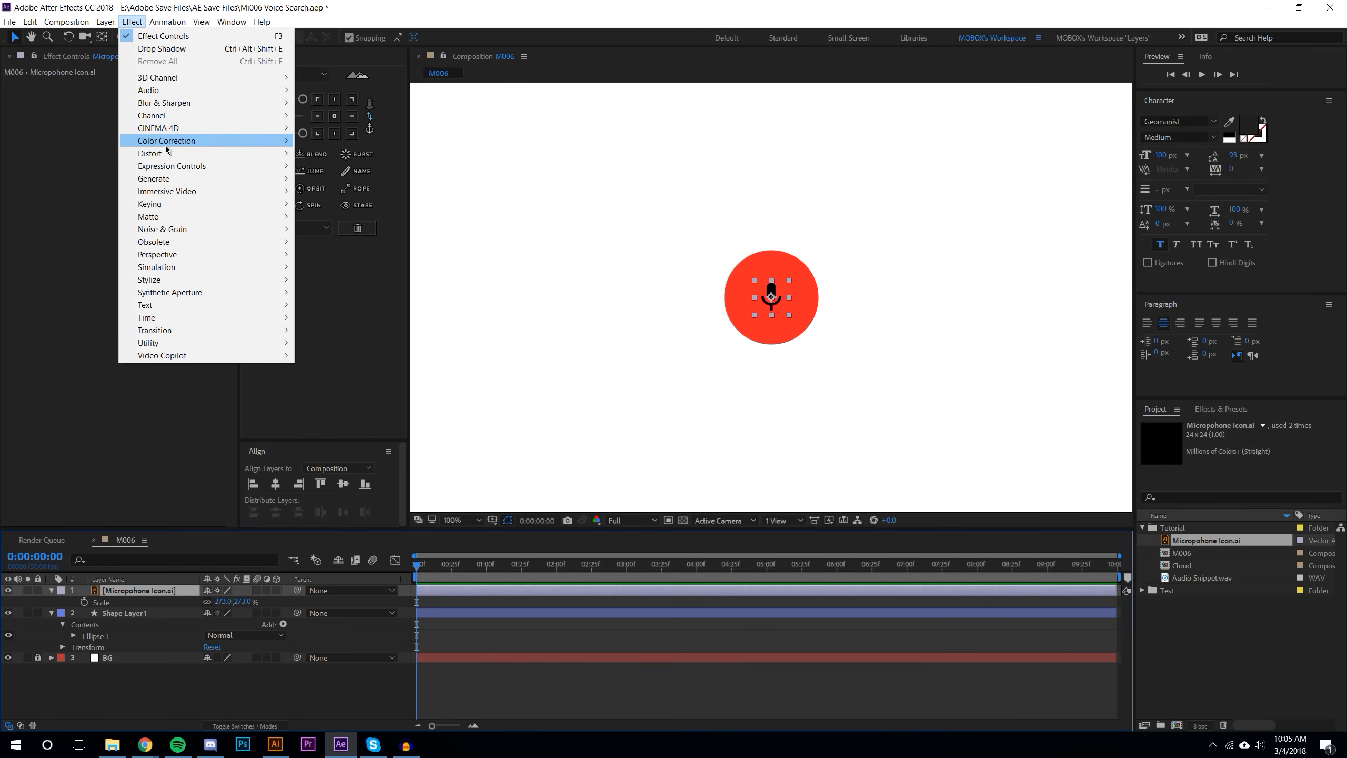
mouse_move(171, 179)
click(327, 369)
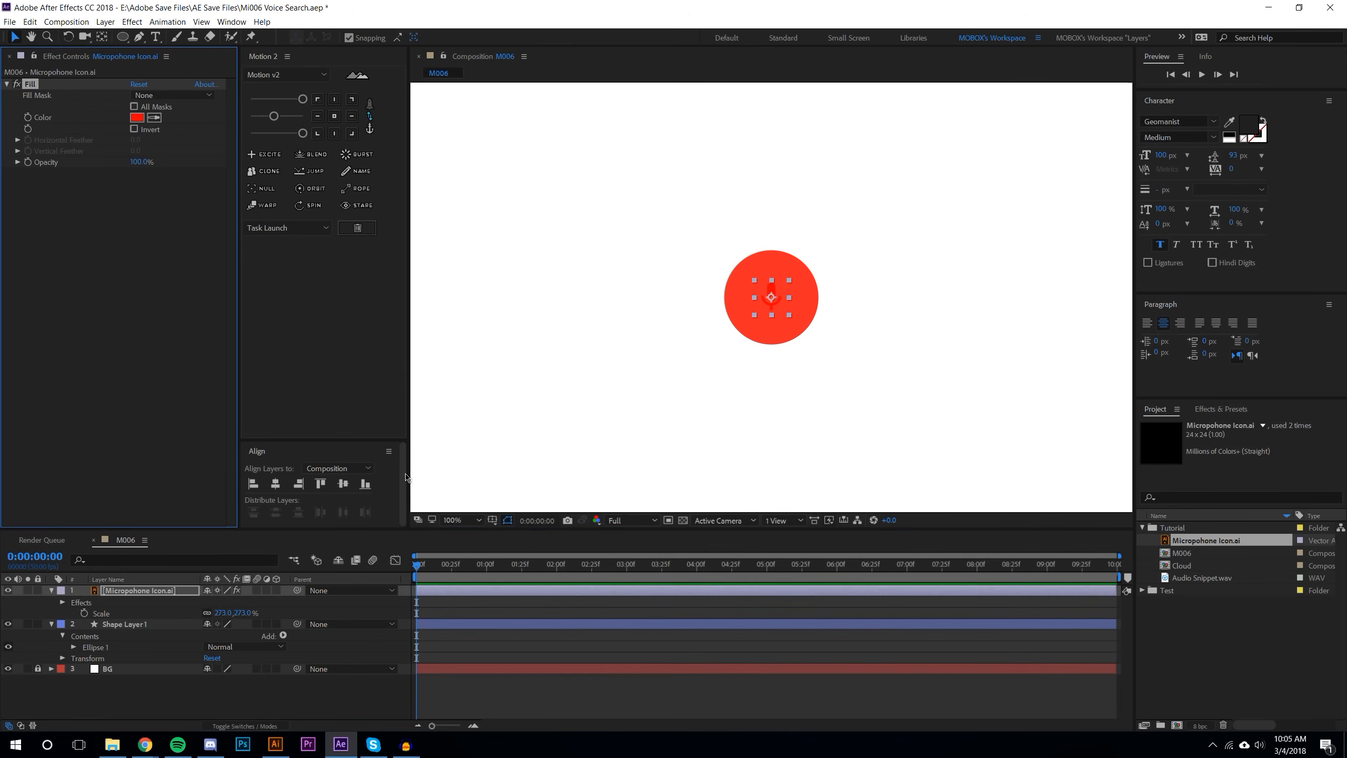
click(137, 117)
click(181, 501)
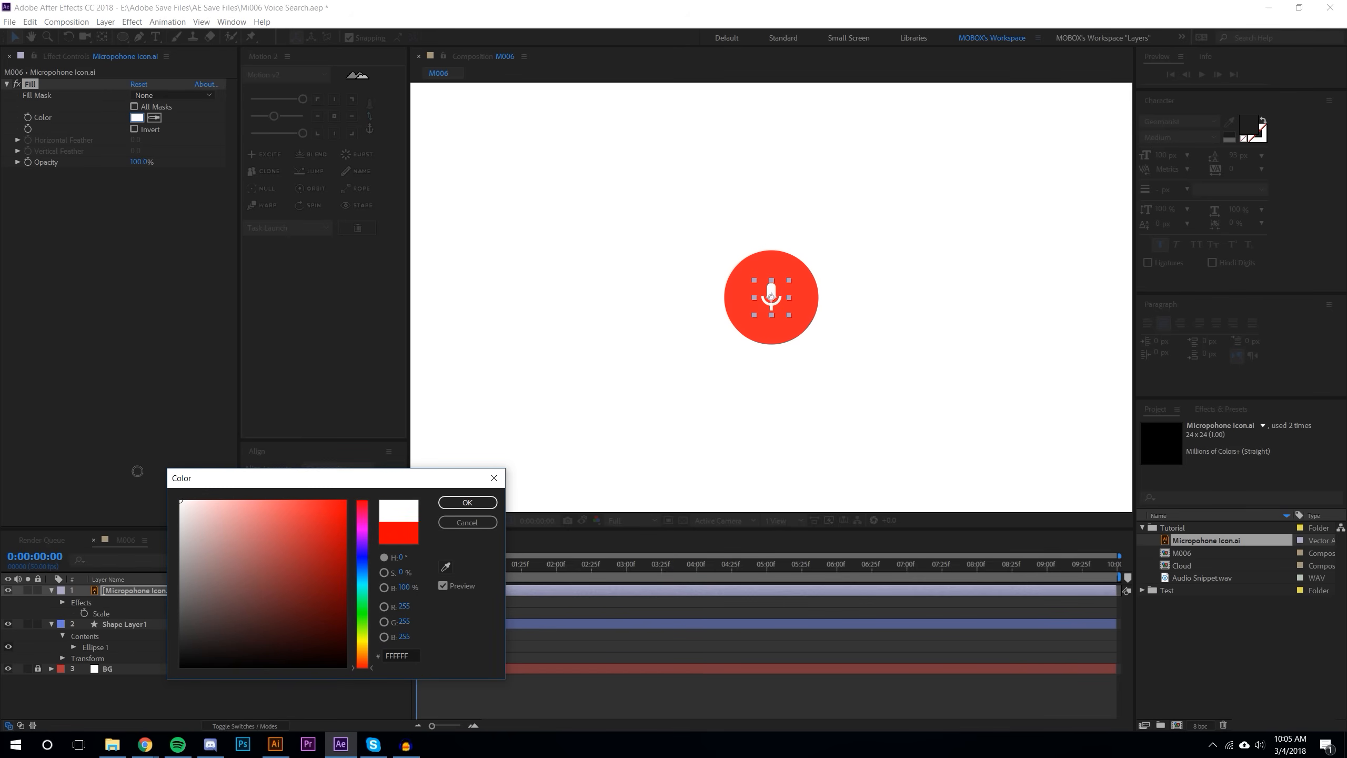
click(466, 502)
click(823, 321)
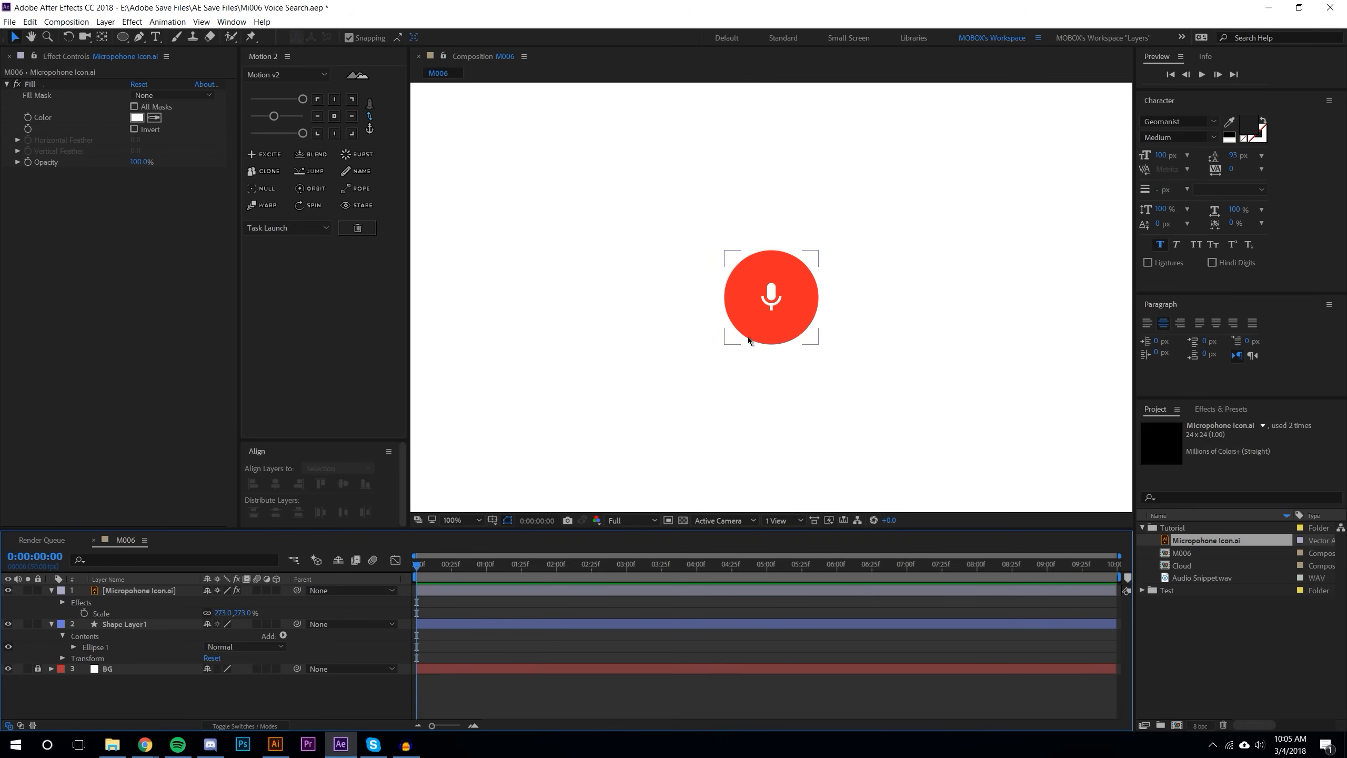
Step: Enlarge the microphone icon layer to a scale of about 319%
click(147, 591)
key(u)
key(s)
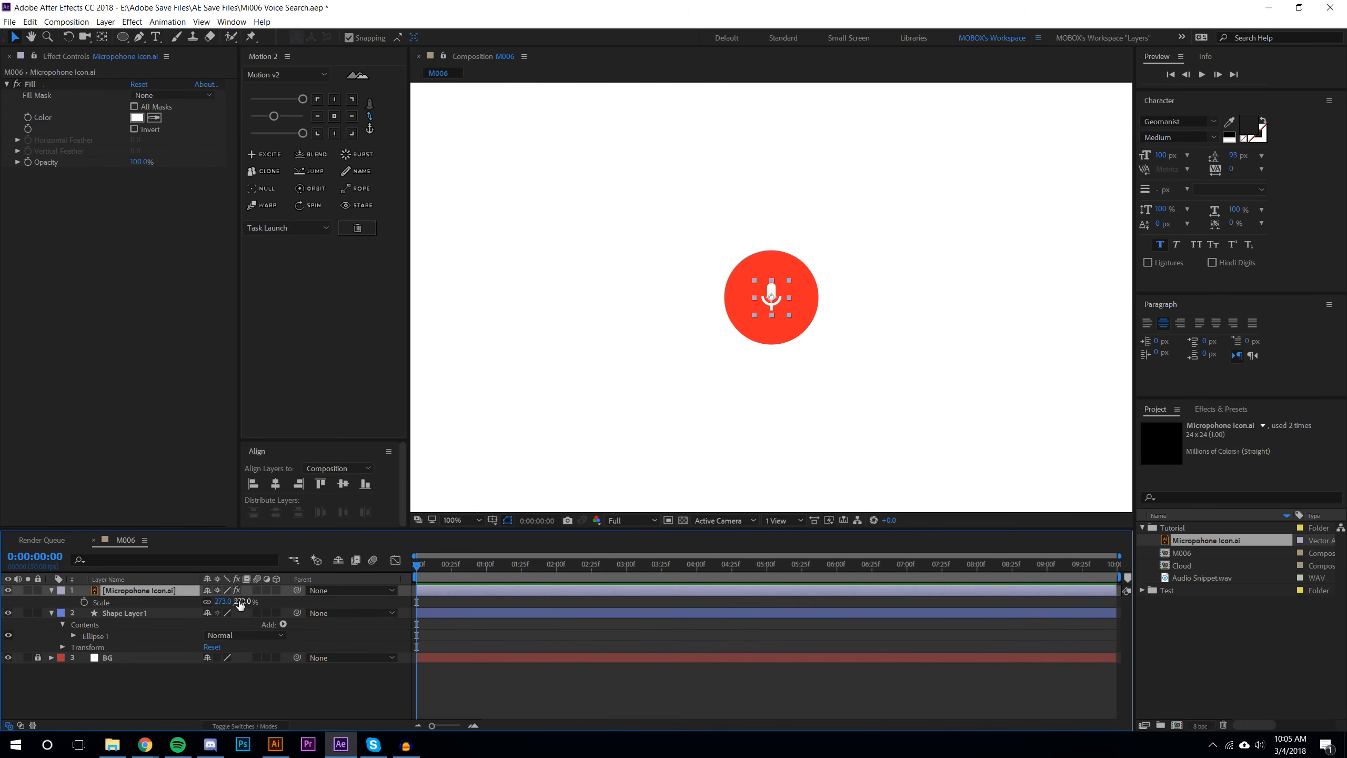
drag(241, 602, 542, 596)
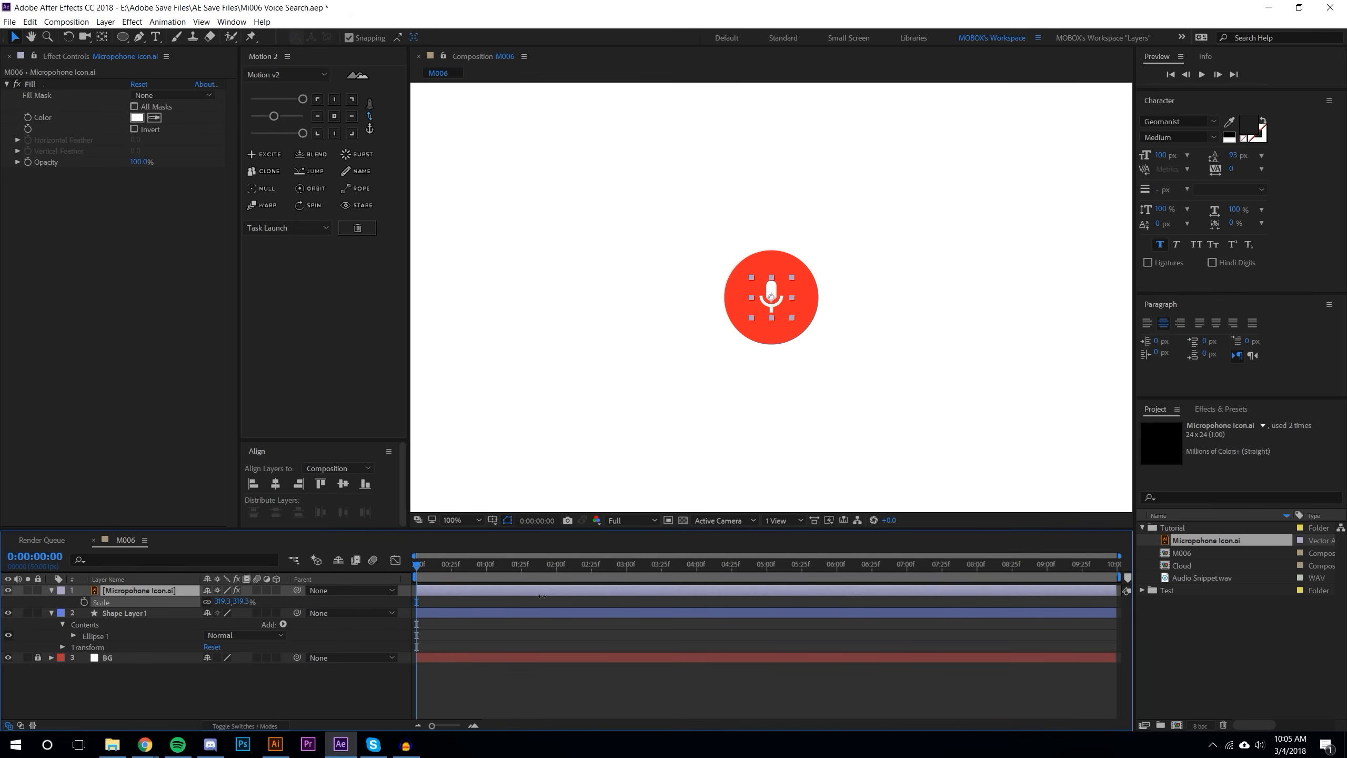
click(576, 685)
Step: Nudge the microphone icon slightly down so that it looks visually centered within the red circle
scroll(778, 406, up, 1)
click(774, 320)
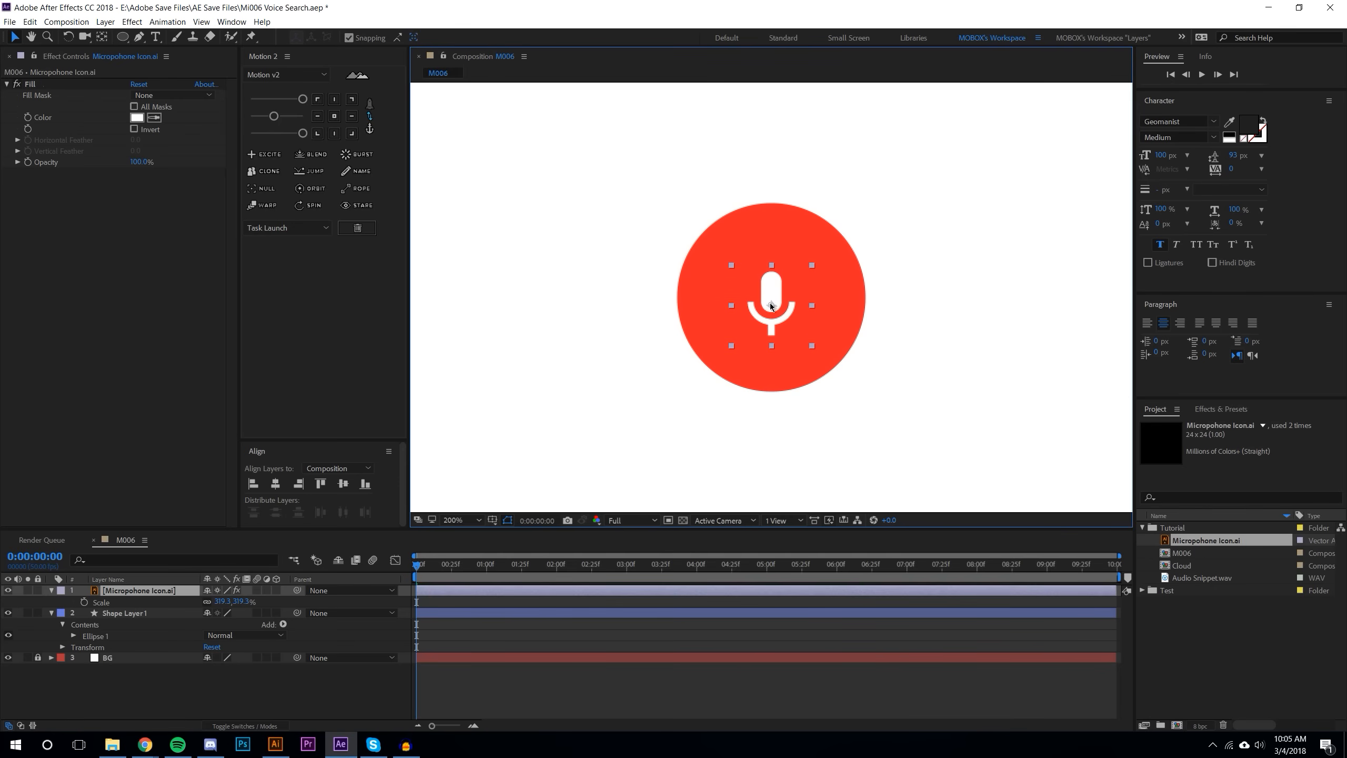
scroll(838, 265, down, 1)
click(843, 699)
scroll(844, 481, down, 1)
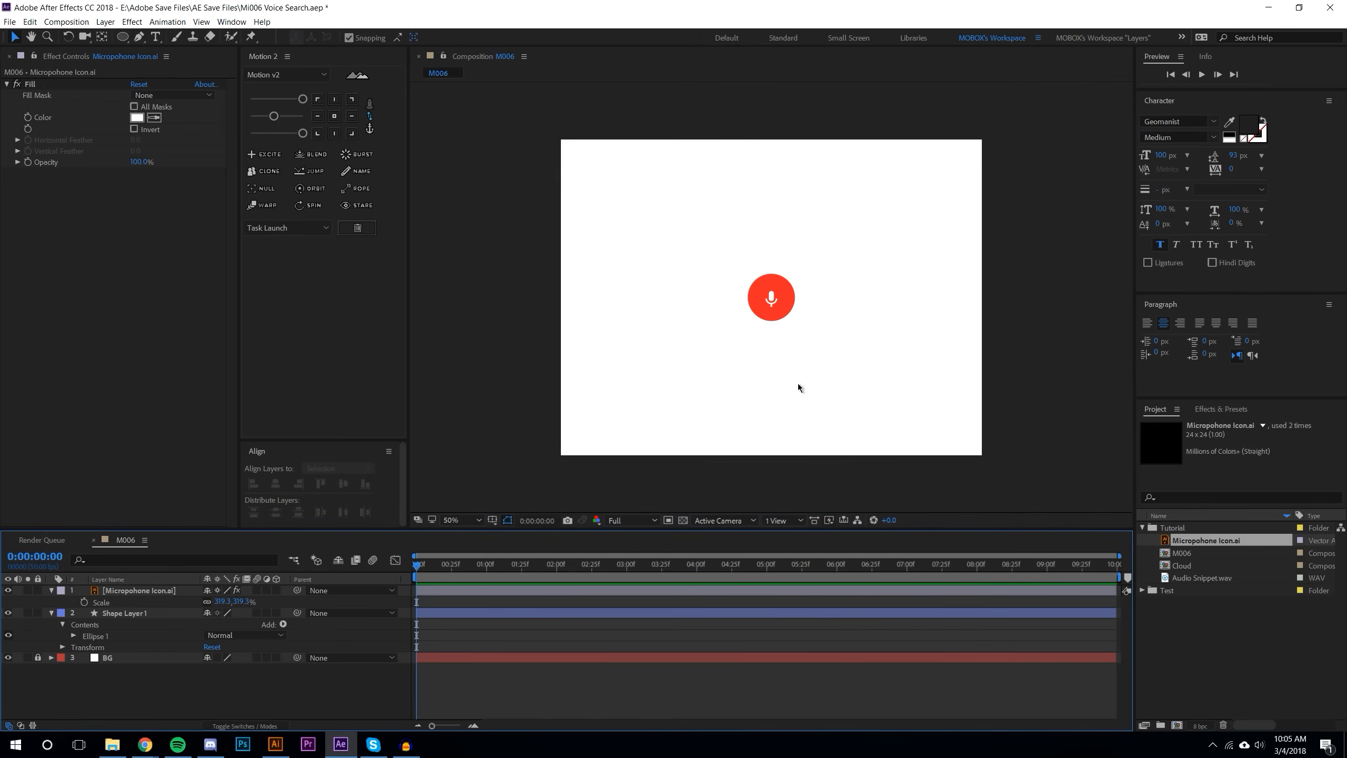
scroll(772, 297, up, 2)
click(773, 299)
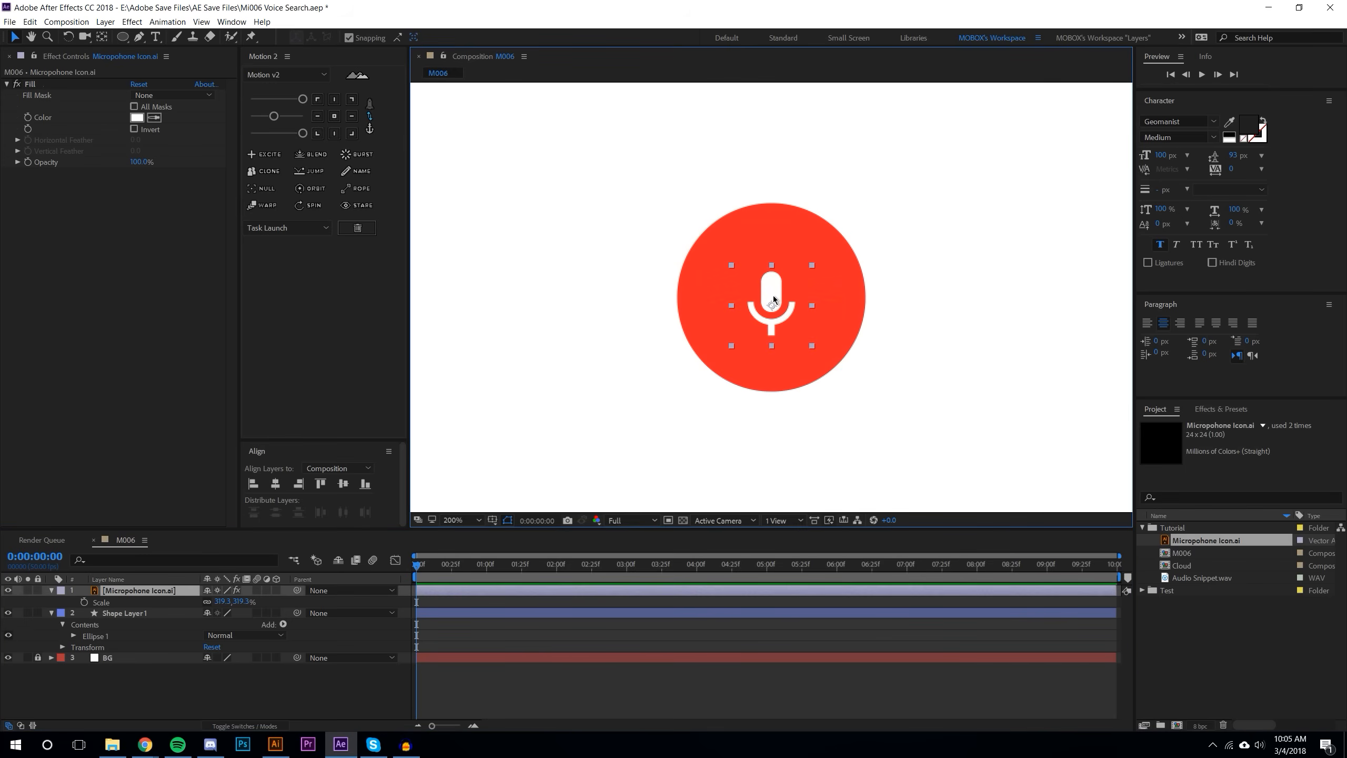
scroll(773, 299, down, 1)
click(823, 317)
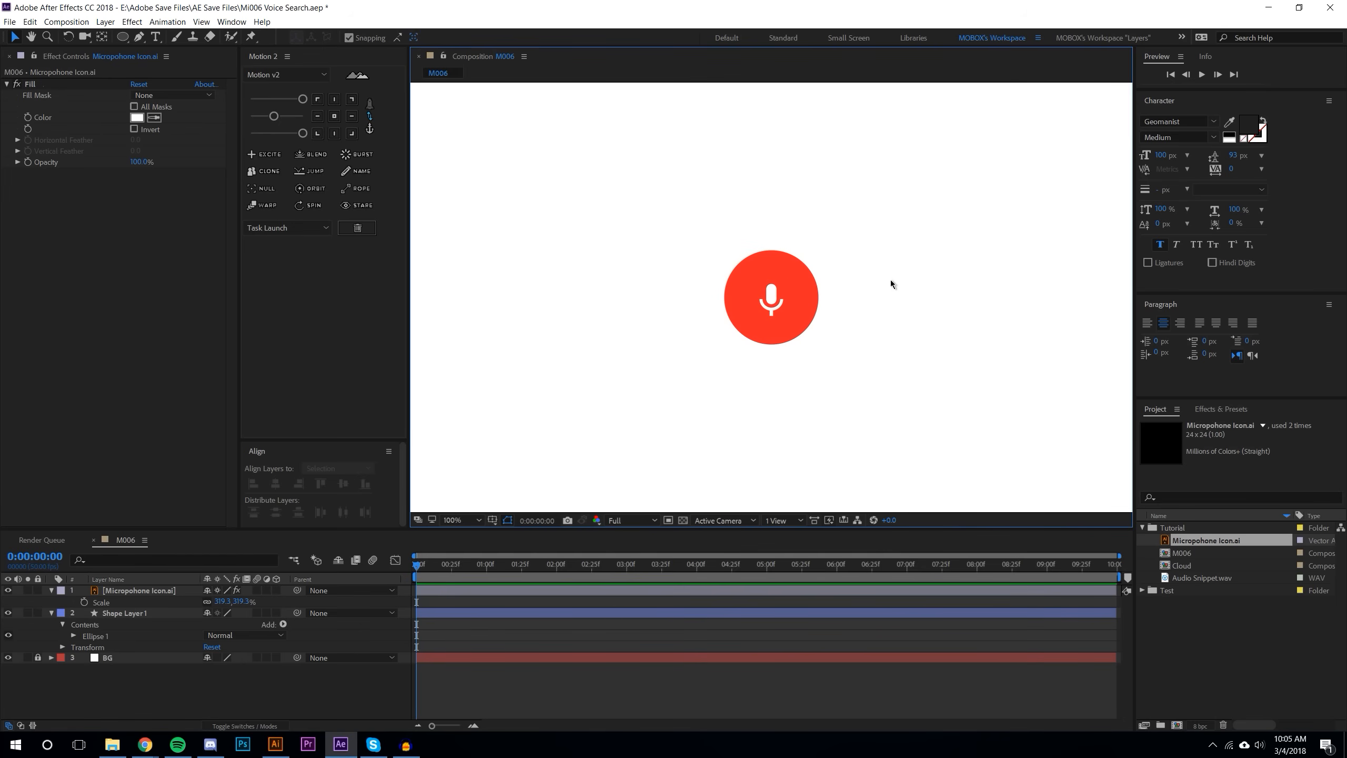
scroll(677, 355, down, 2)
scroll(757, 326, up, 2)
click(772, 300)
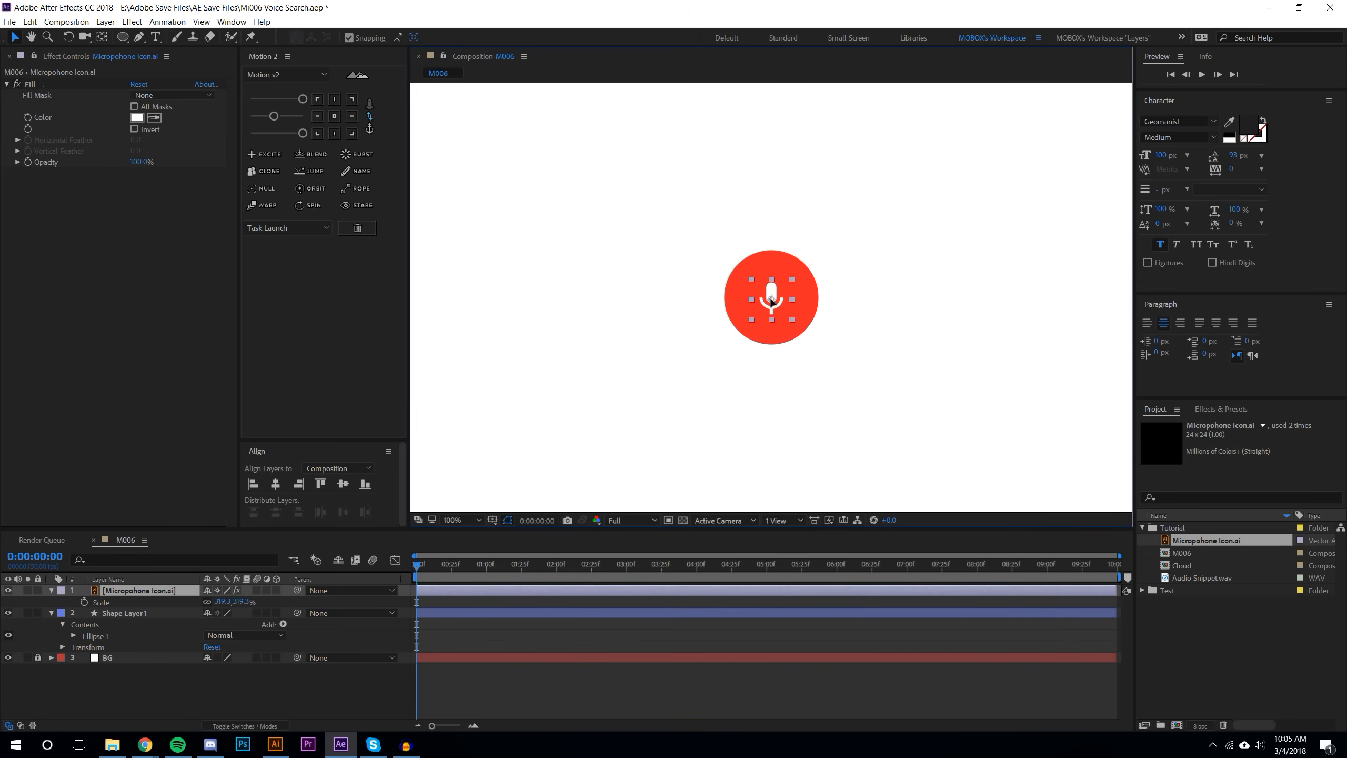
click(900, 295)
scroll(806, 398, down, 1)
scroll(807, 401, up, 1)
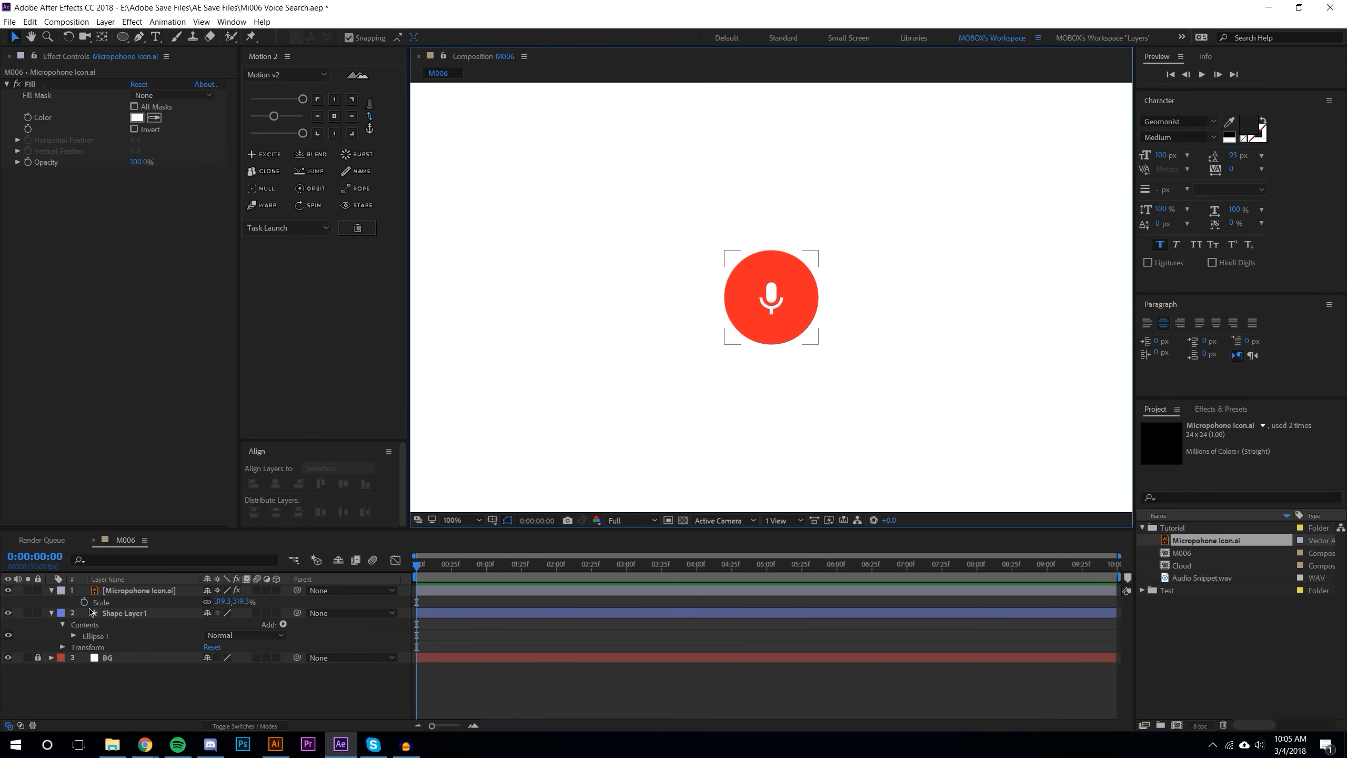
Step: Rename the circle's shape layer to Button
click(117, 614)
right_click(117, 615)
click(139, 615)
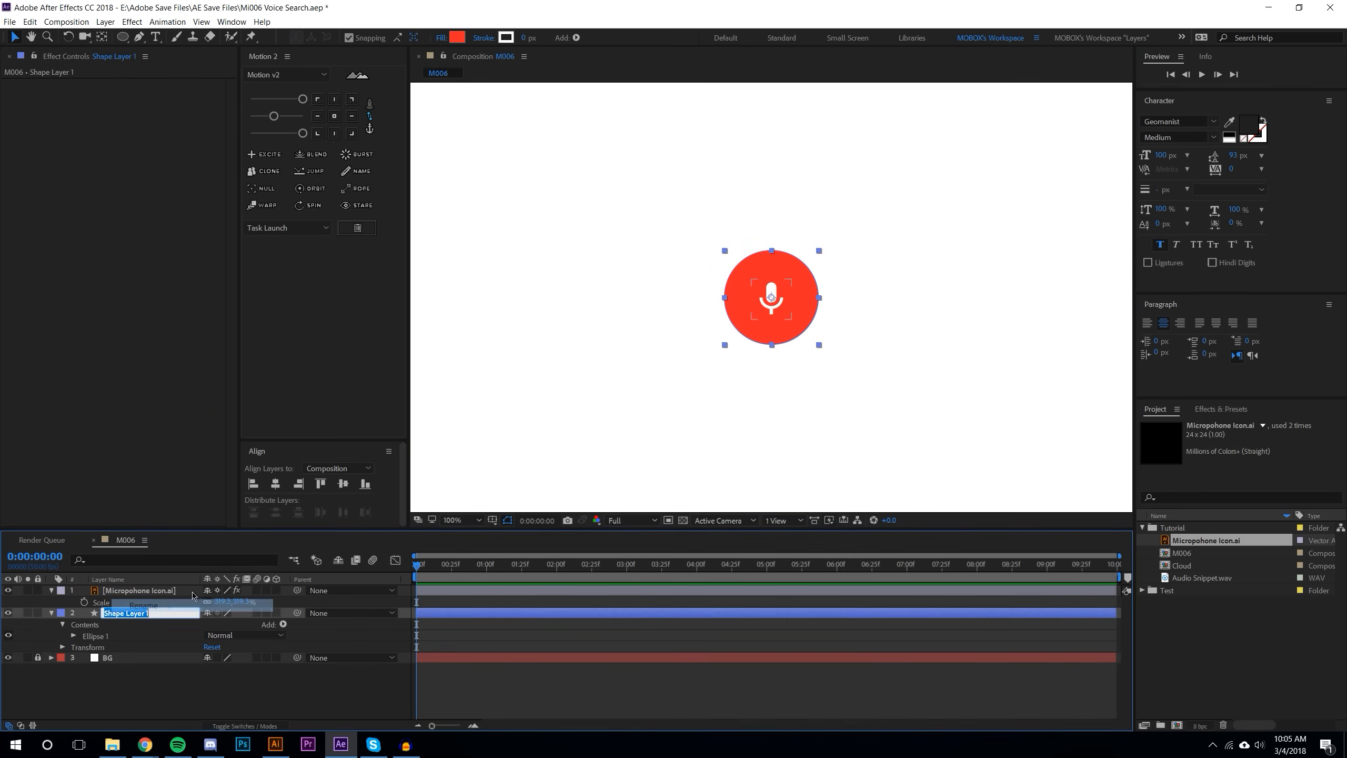
text(Button)
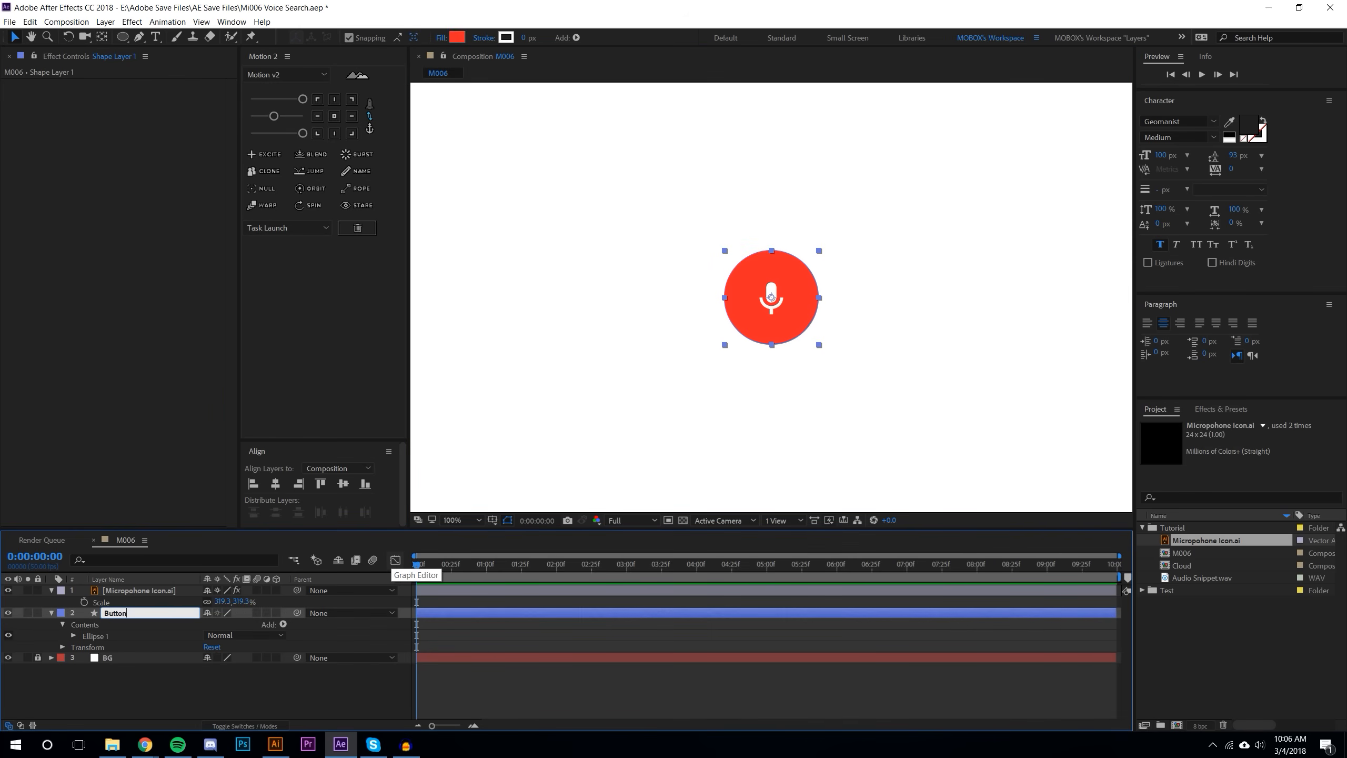
key(Return)
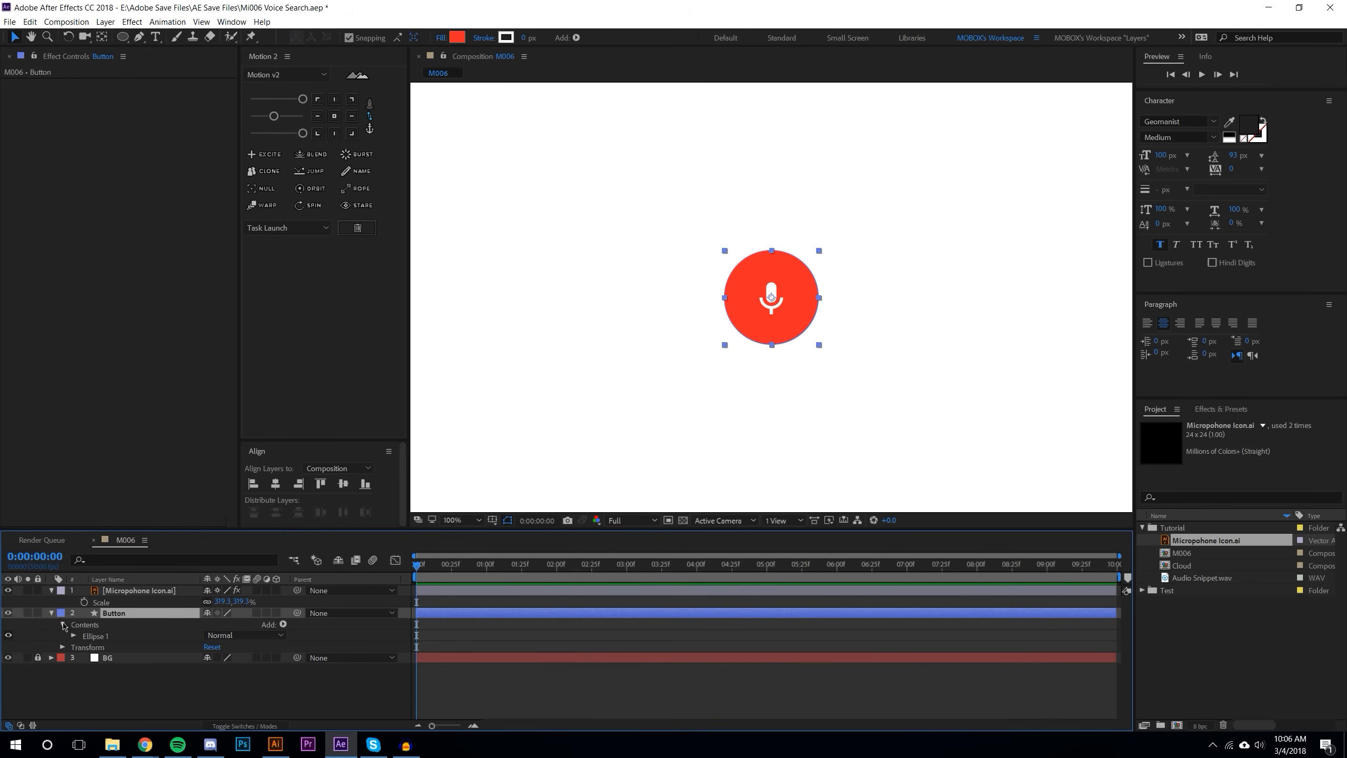
Step: Apply the Fill effect to the Button layer with white (FFFFFF) as its color
click(132, 22)
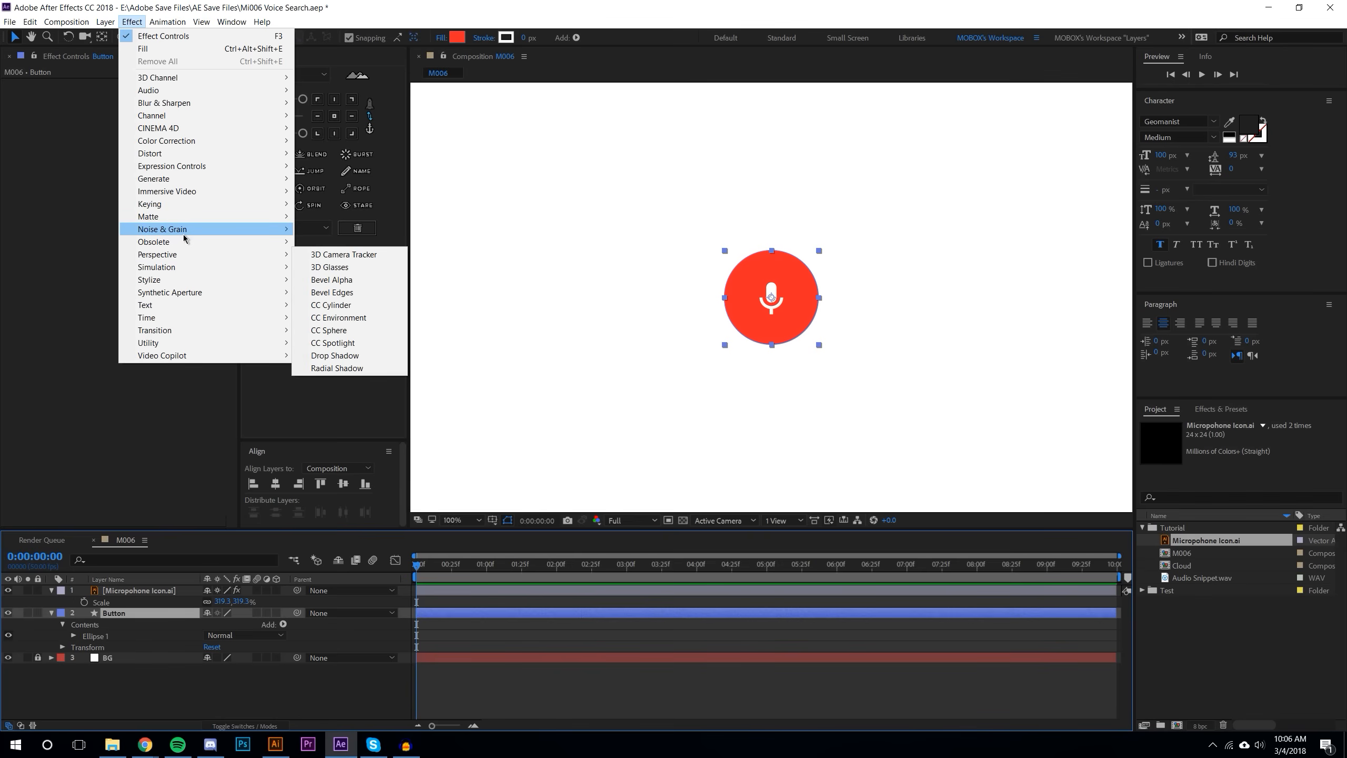
mouse_move(171, 166)
mouse_move(256, 179)
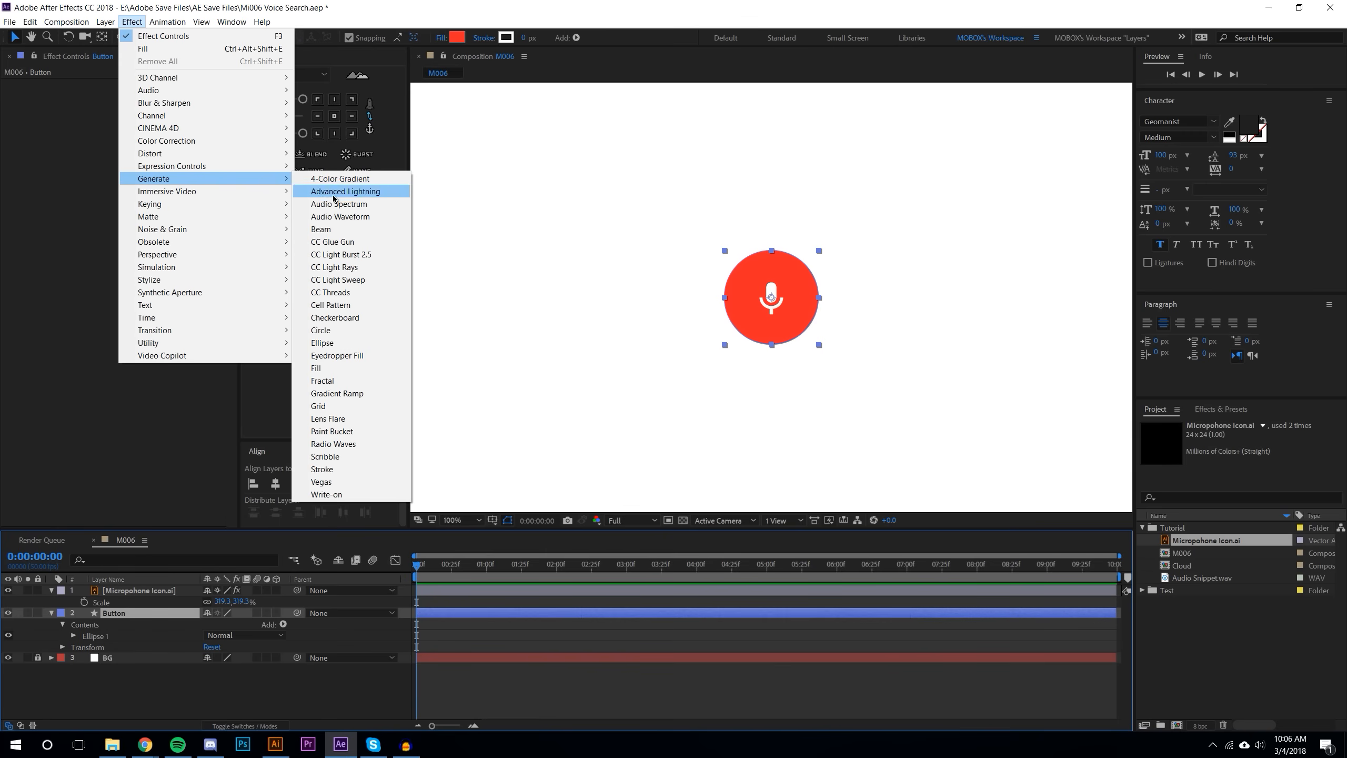
click(350, 368)
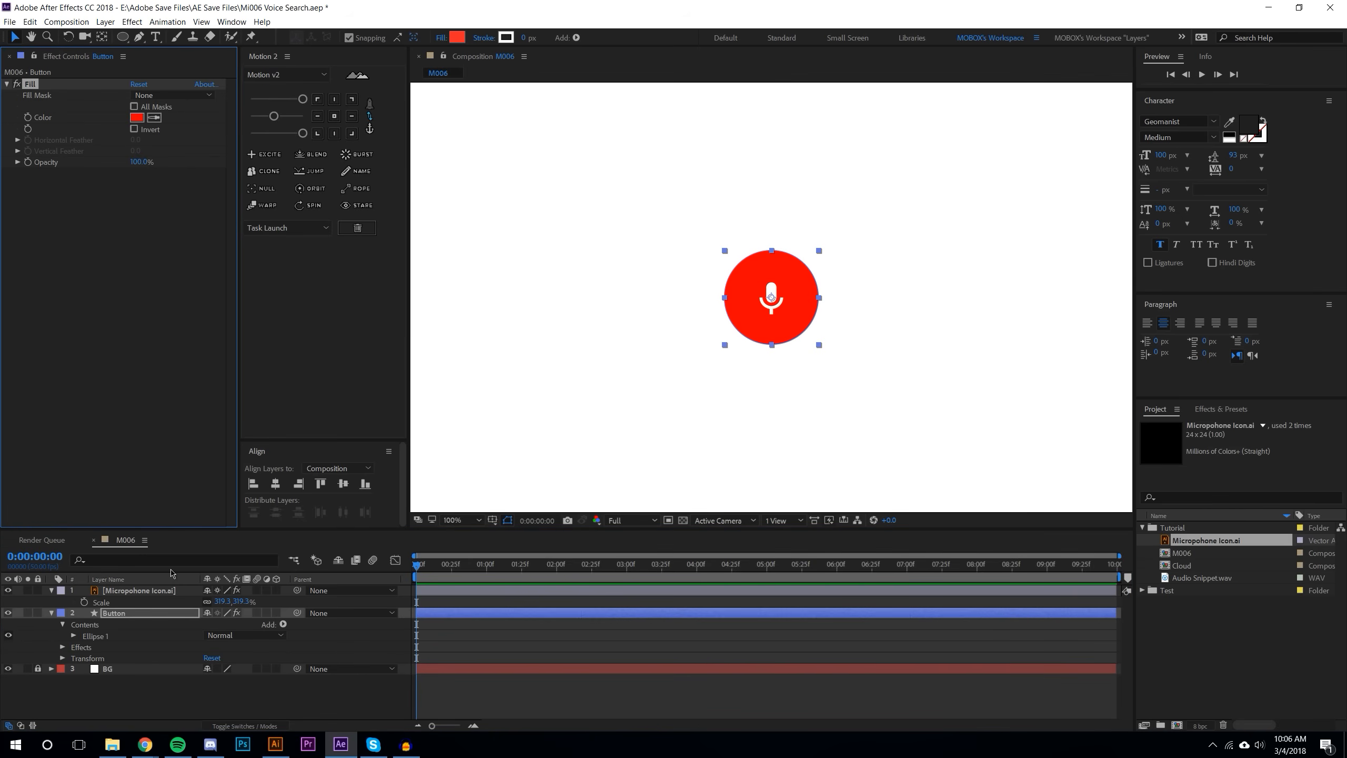
click(136, 117)
drag(183, 515, 153, 490)
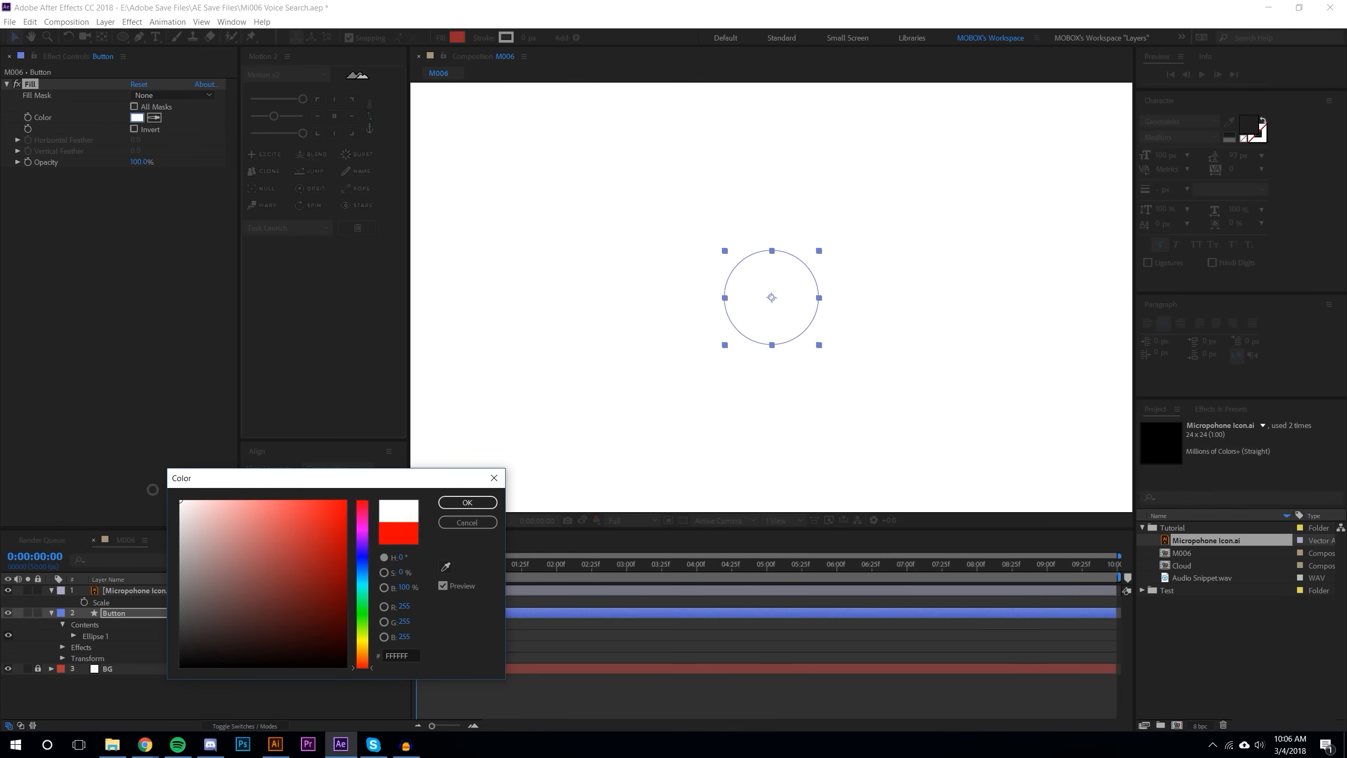
click(475, 504)
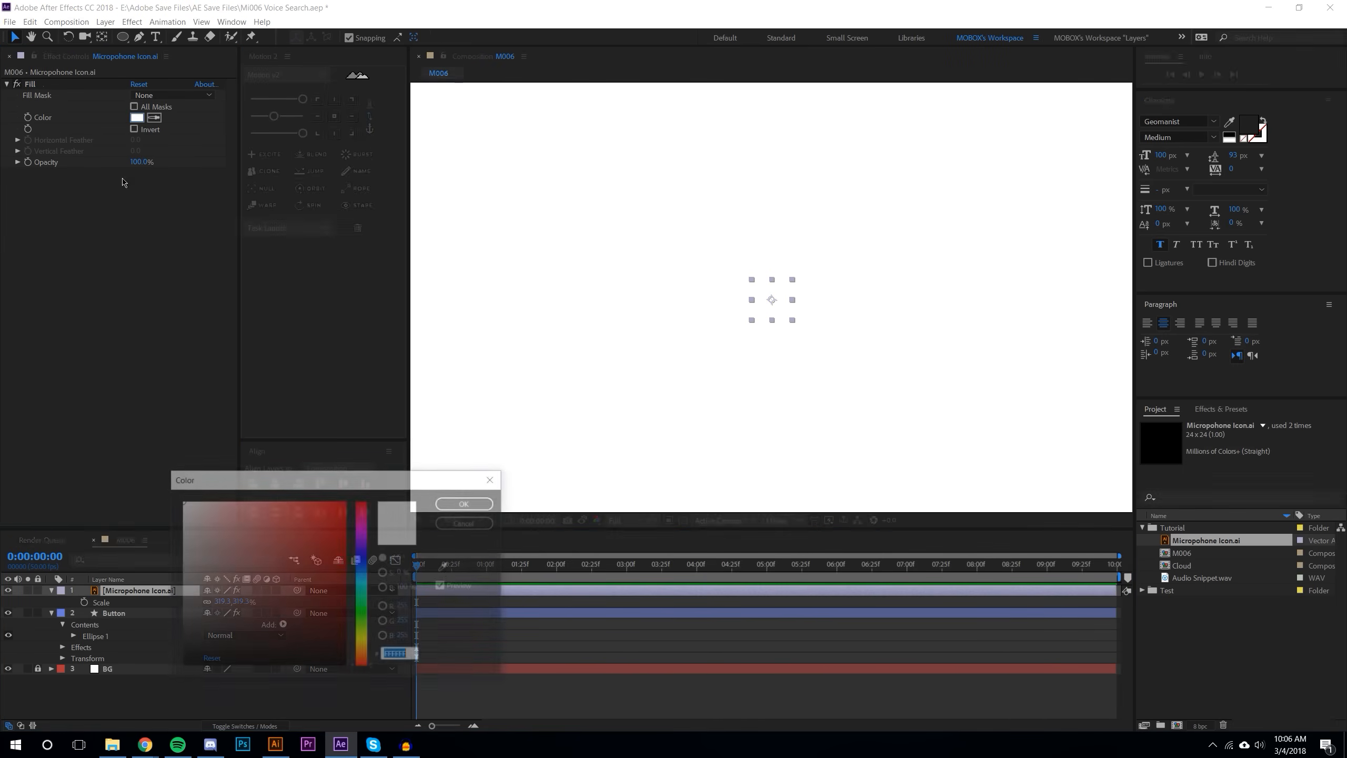
Step: Set the microphone icon's Fill effect color to light gray CECECE
text(CECECE)
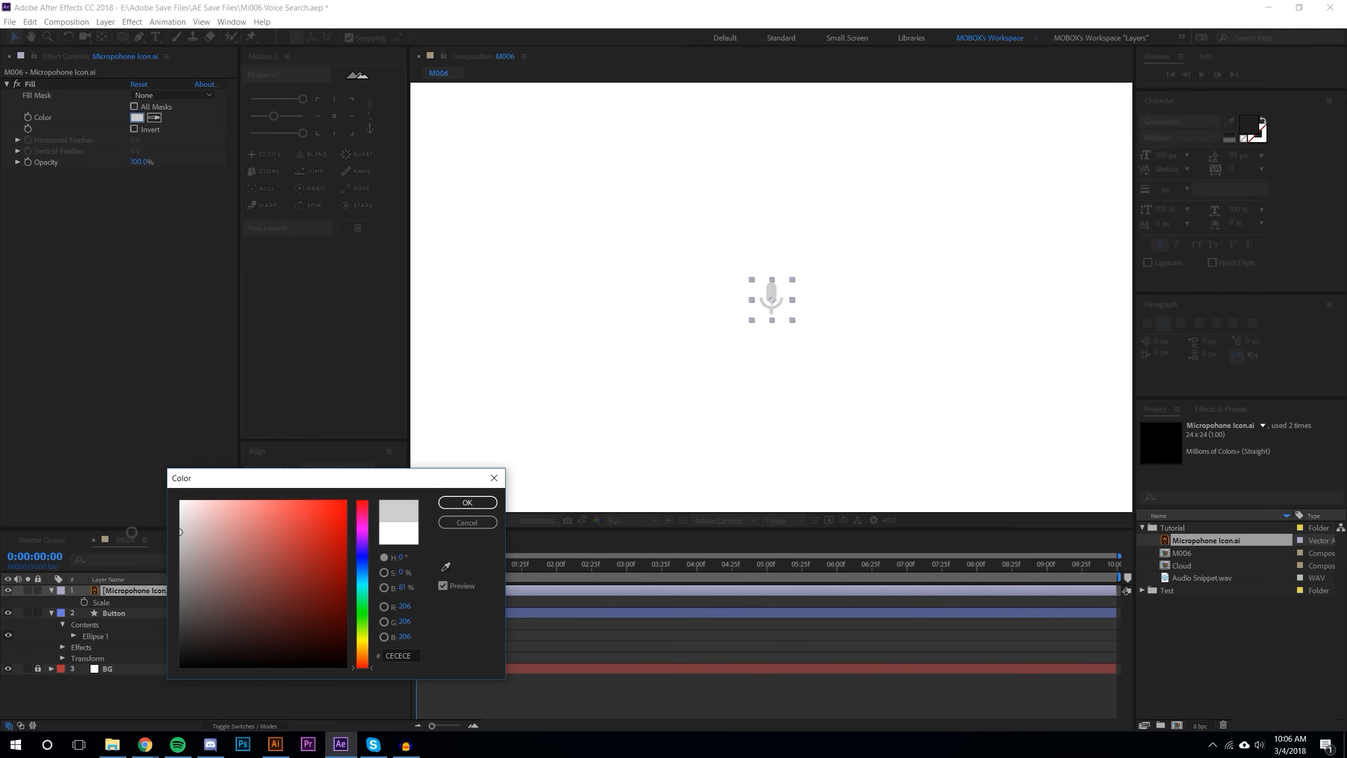
key(Return)
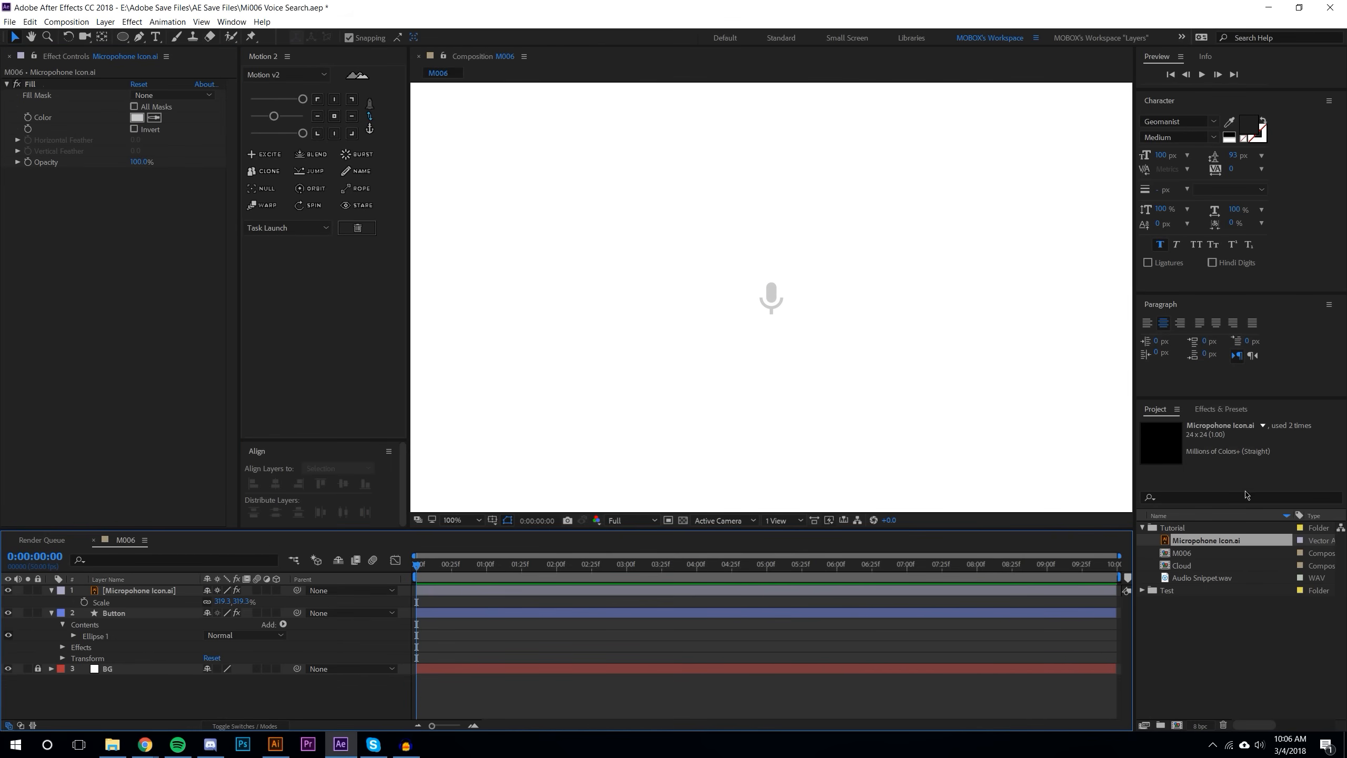
Step: Find the Drop Shadow effect and apply it to the Button layer
click(1221, 409)
click(1220, 426)
text(drop)
drag(1204, 574, 173, 616)
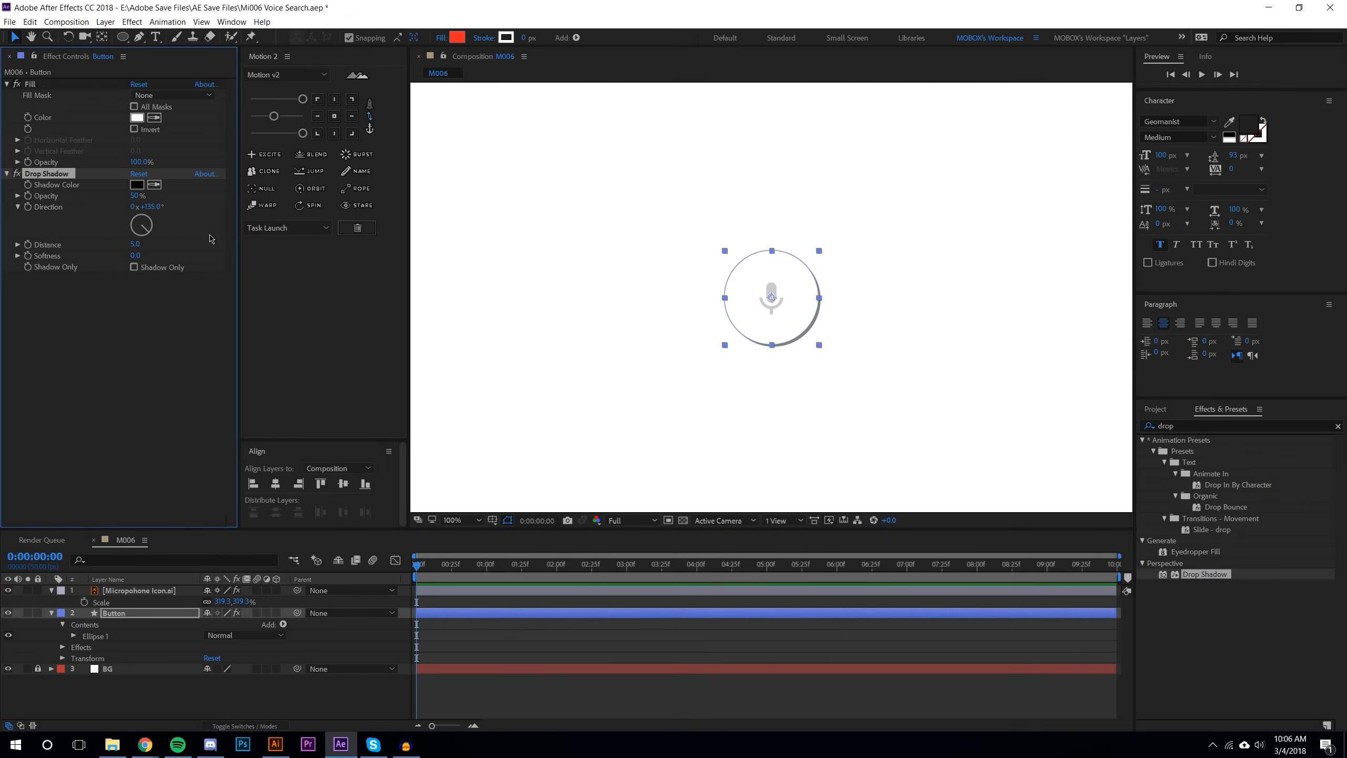
Step: Set the Button layer's drop shadow direction to 180° and its softness to 44
click(151, 207)
text(180)
key(Return)
mouse_move(136, 255)
mouse_down()
mouse_move(168, 260)
mouse_move(134, 266)
mouse_up()
click(288, 718)
scroll(757, 411, down, 2)
scroll(819, 403, up, 2)
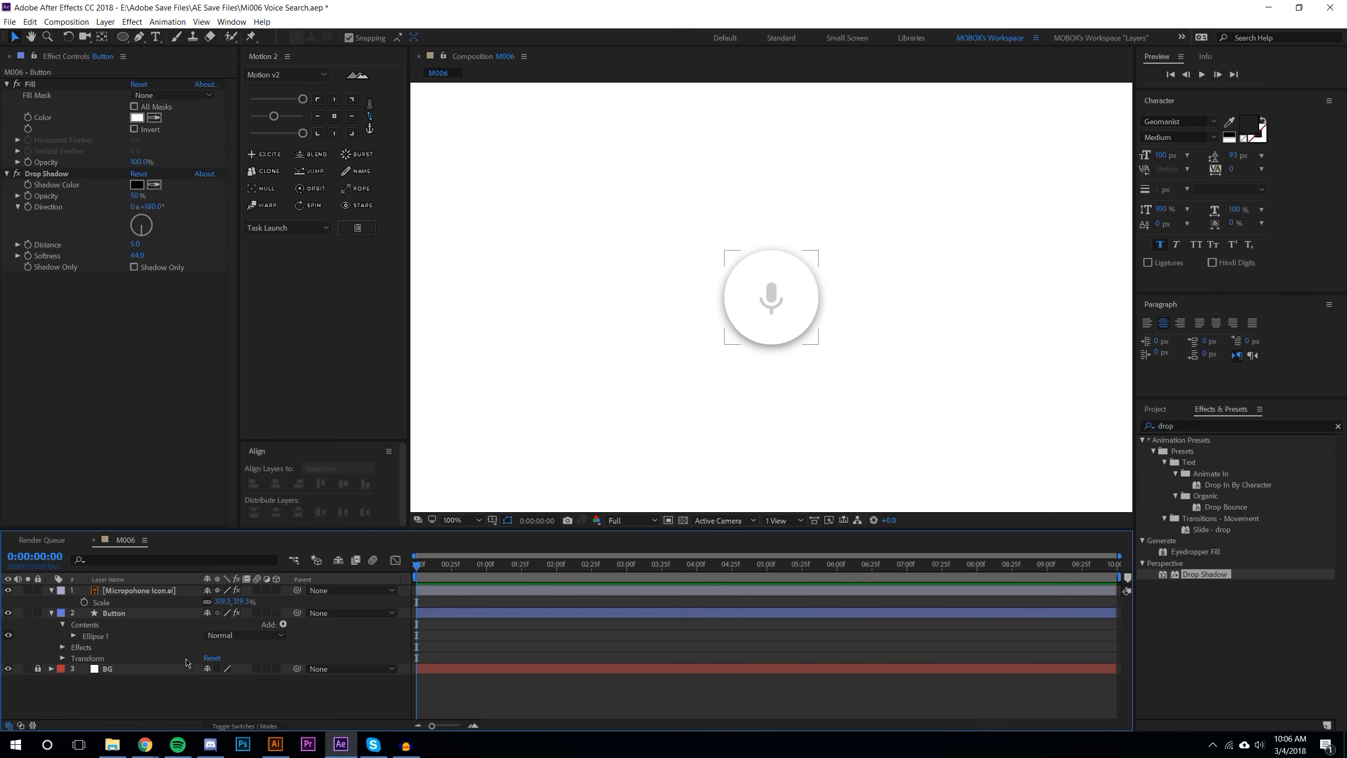
Step: Lower the opacity of the Button layer's drop shadow to 34%
click(155, 590)
click(115, 615)
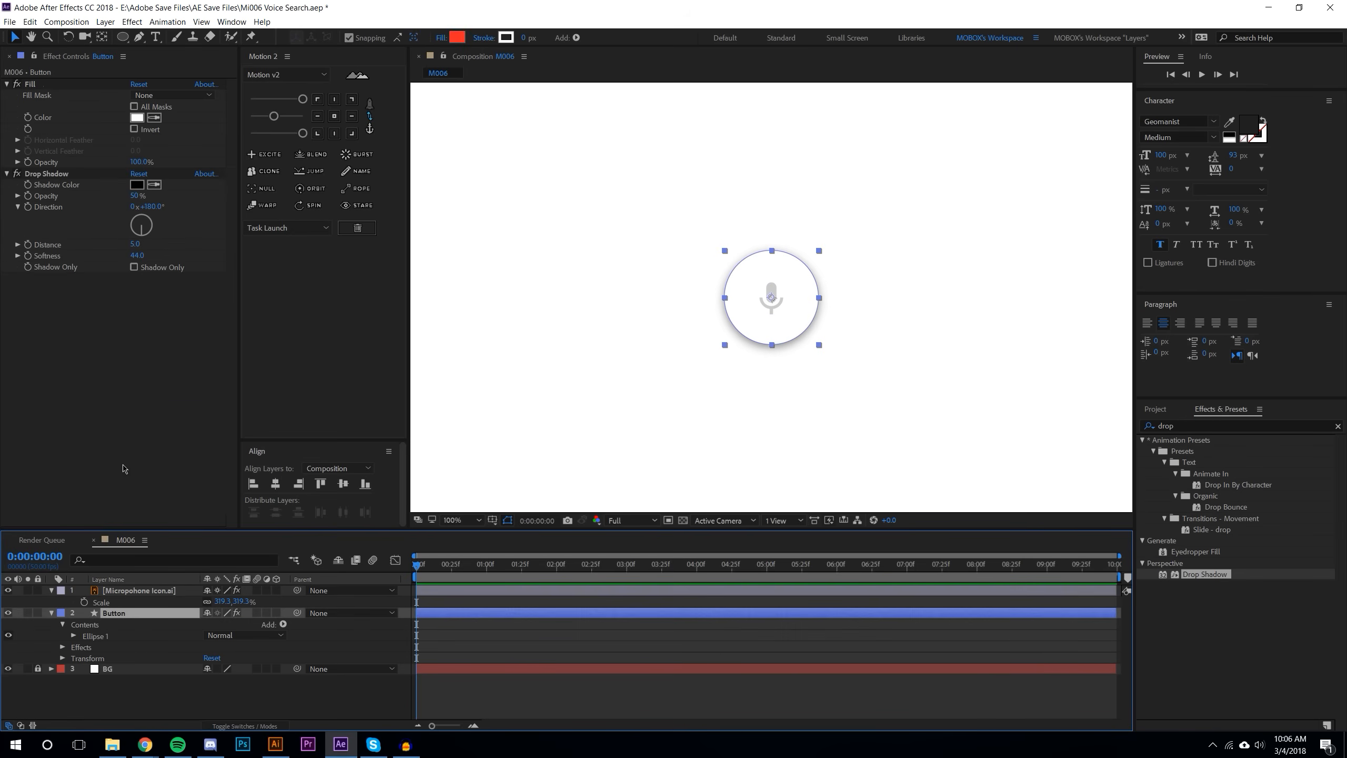
drag(136, 196, 120, 199)
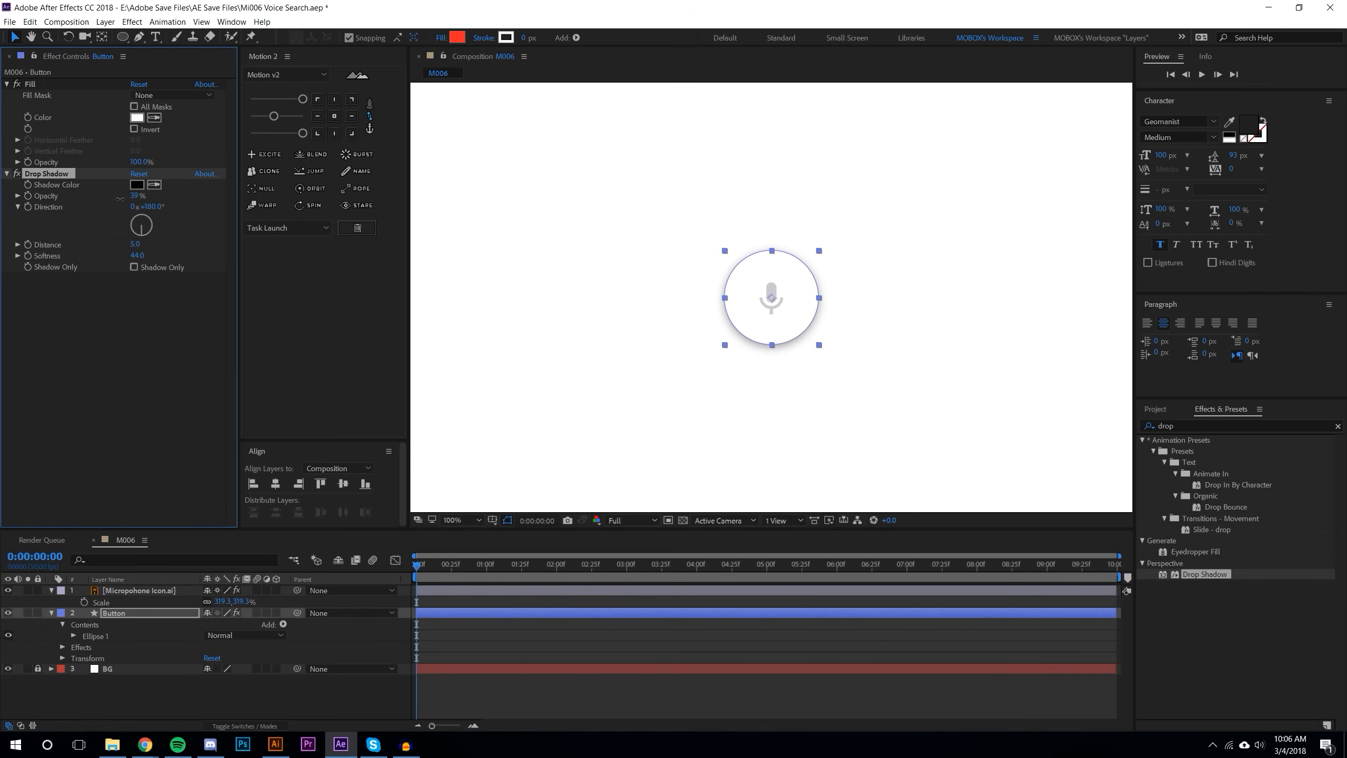
click(279, 714)
click(743, 313)
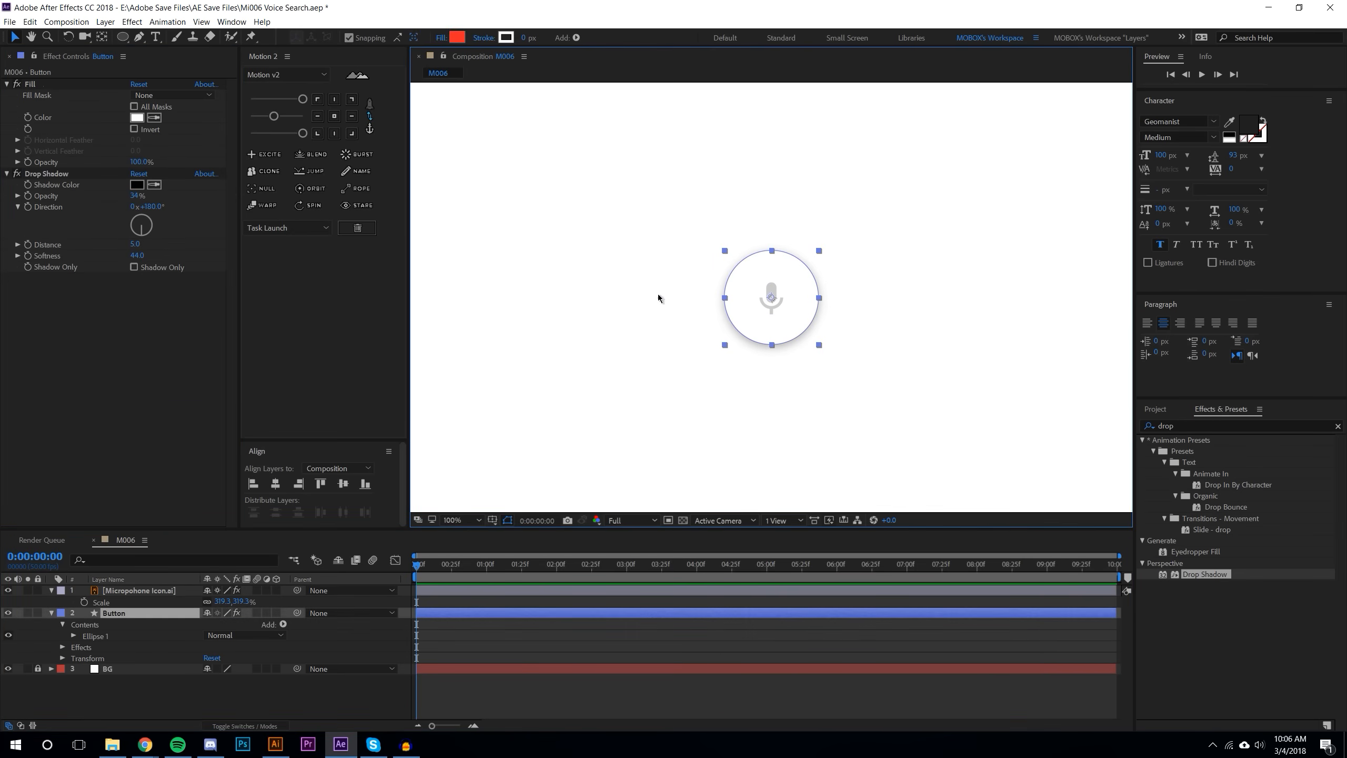
Step: Change the microphone icon's Fill effect color to a darker gray
click(149, 590)
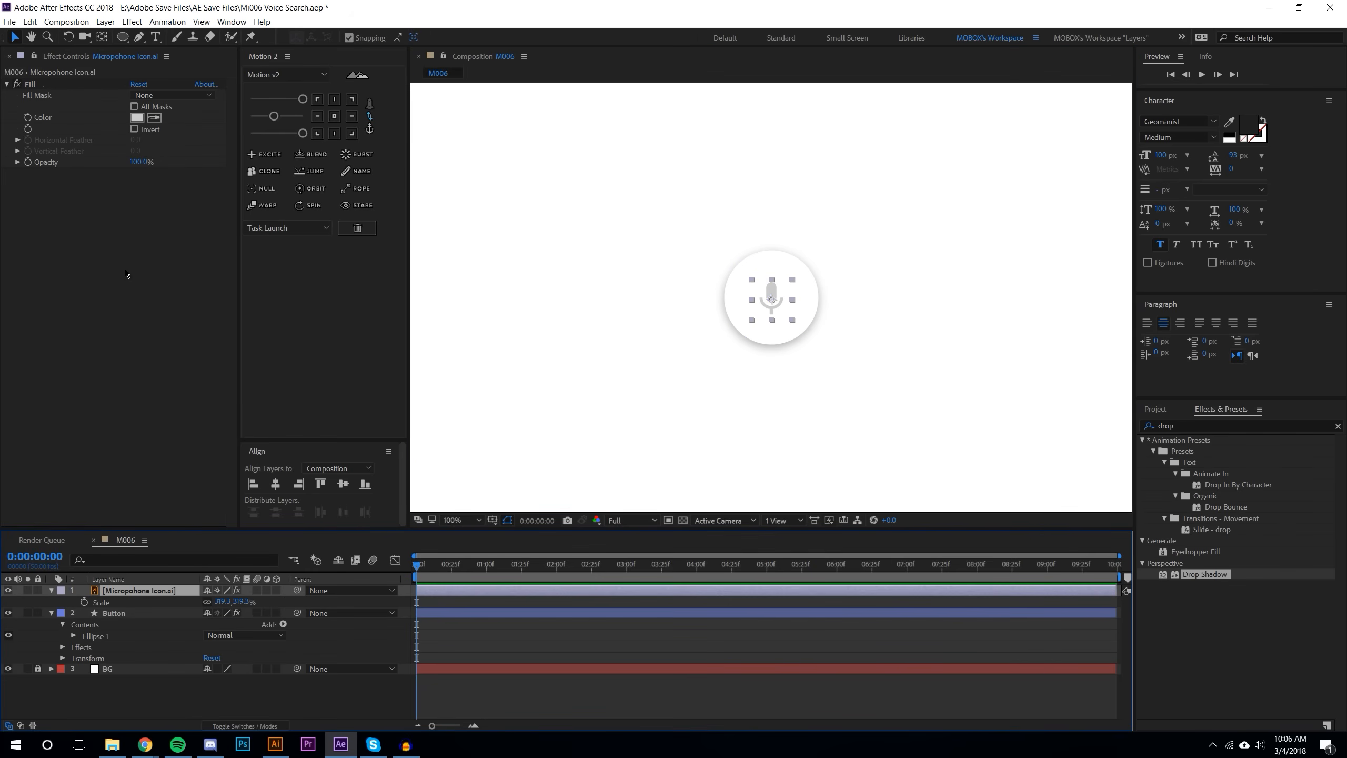
click(136, 118)
drag(211, 569, 165, 544)
click(467, 502)
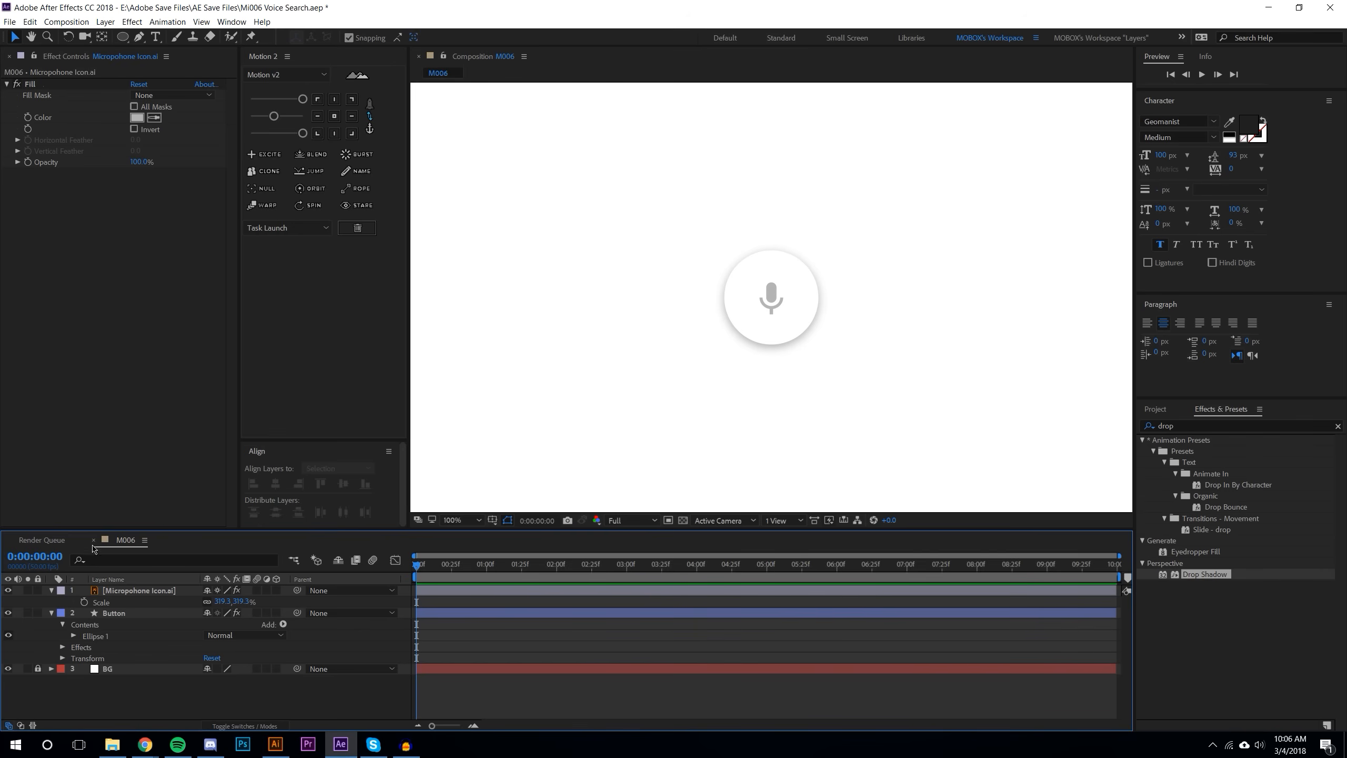
Step: Duplicate the Button layer and place the copy directly beneath the original in the layer stack
click(121, 617)
key(ctrl+d)
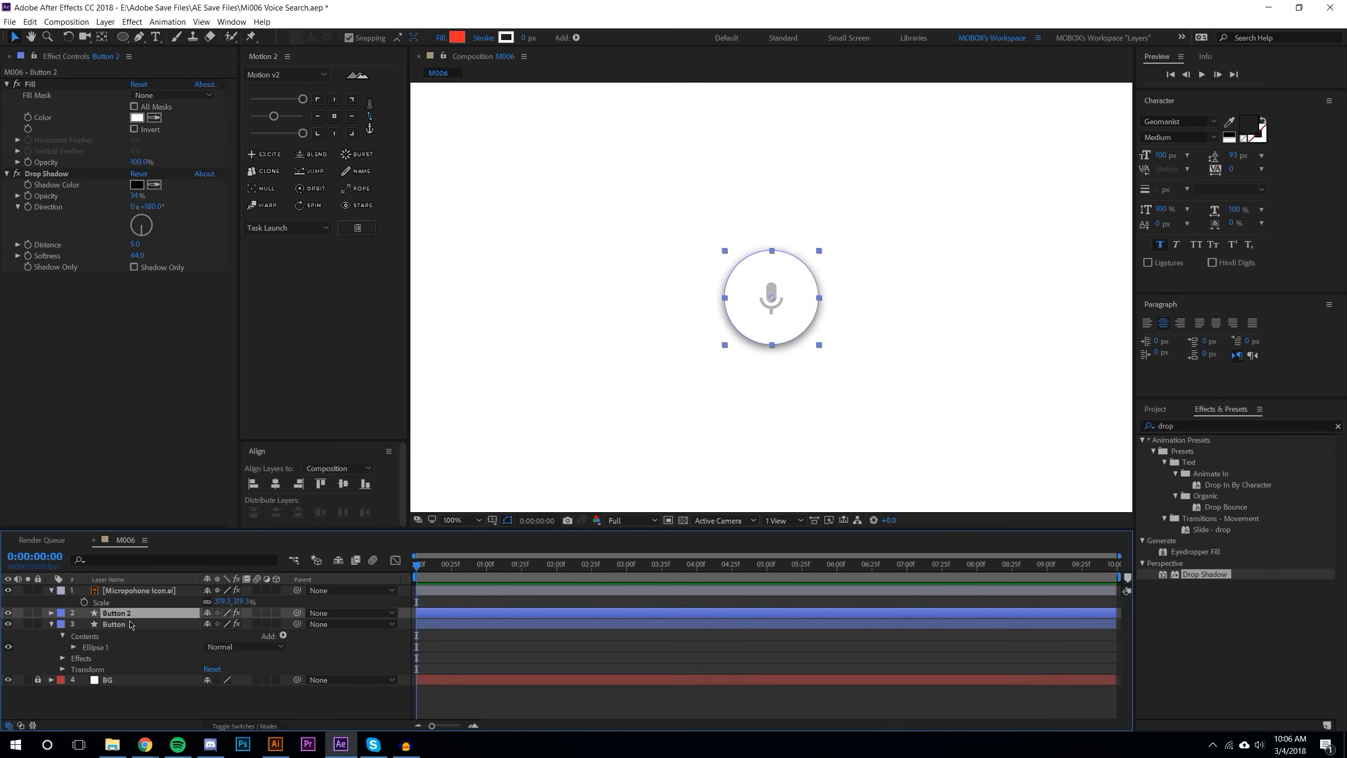
key(ctrl+[)
Step: Rename the duplicated button layer Audio Scaler
right_click(115, 671)
click(122, 666)
text(Audio)
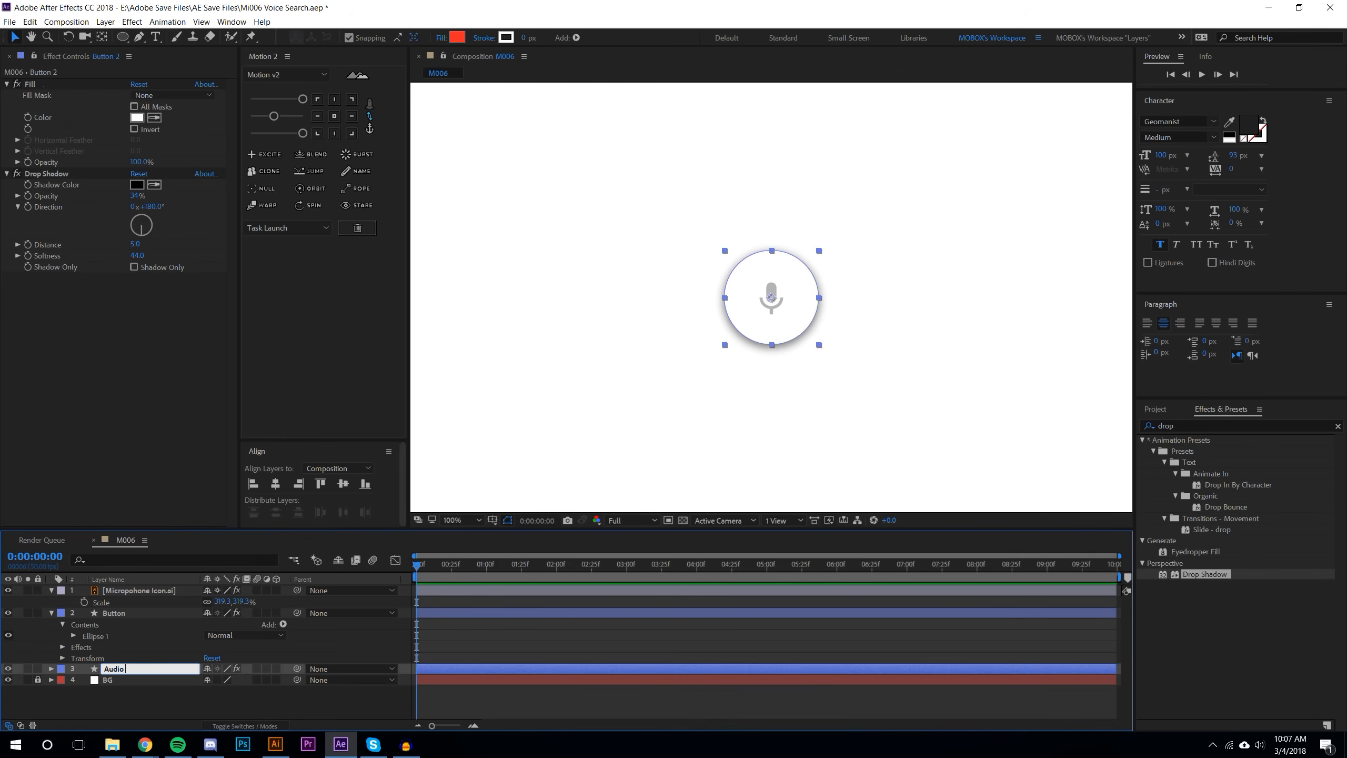
text( Scaler)
key(Return)
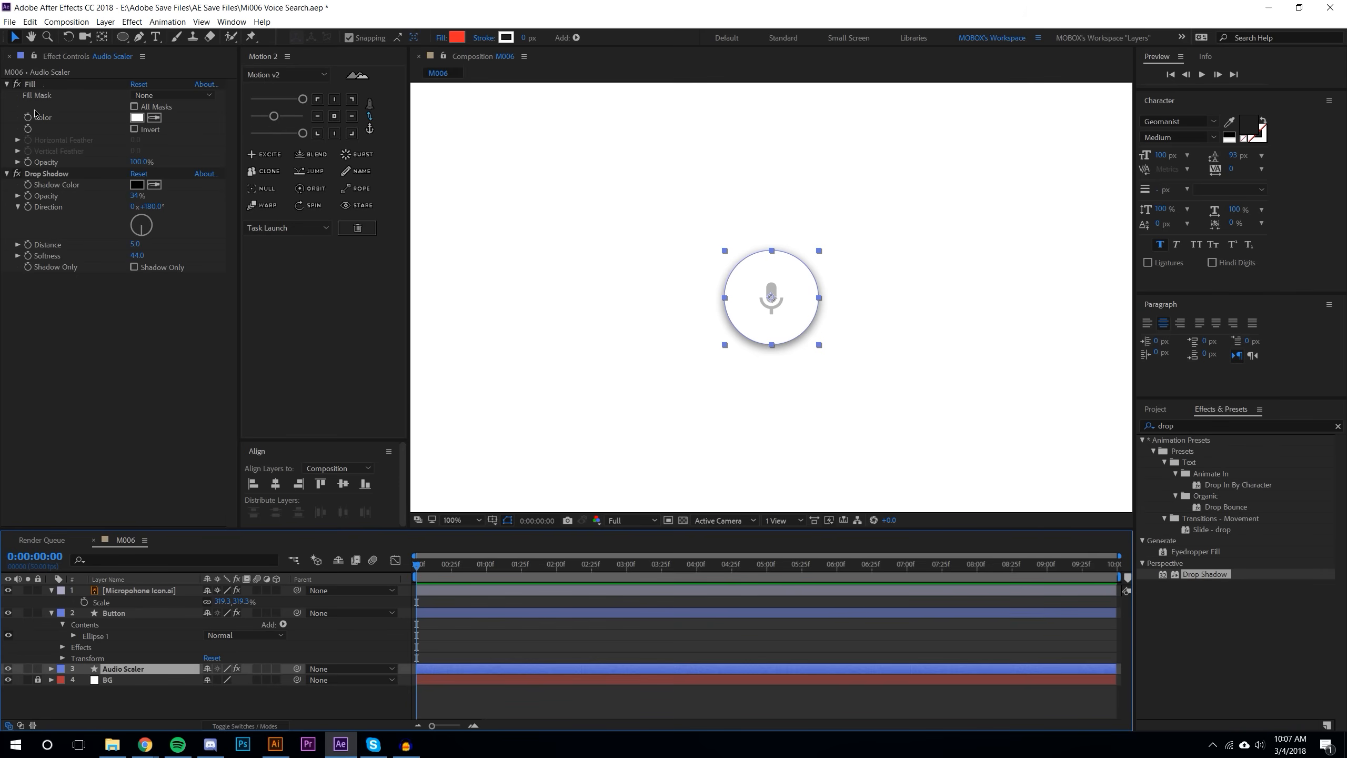
Step: Remove the Drop Shadow and Fill effects from the Audio Scaler layer
click(43, 176)
key(Delete)
click(69, 87)
key(Delete)
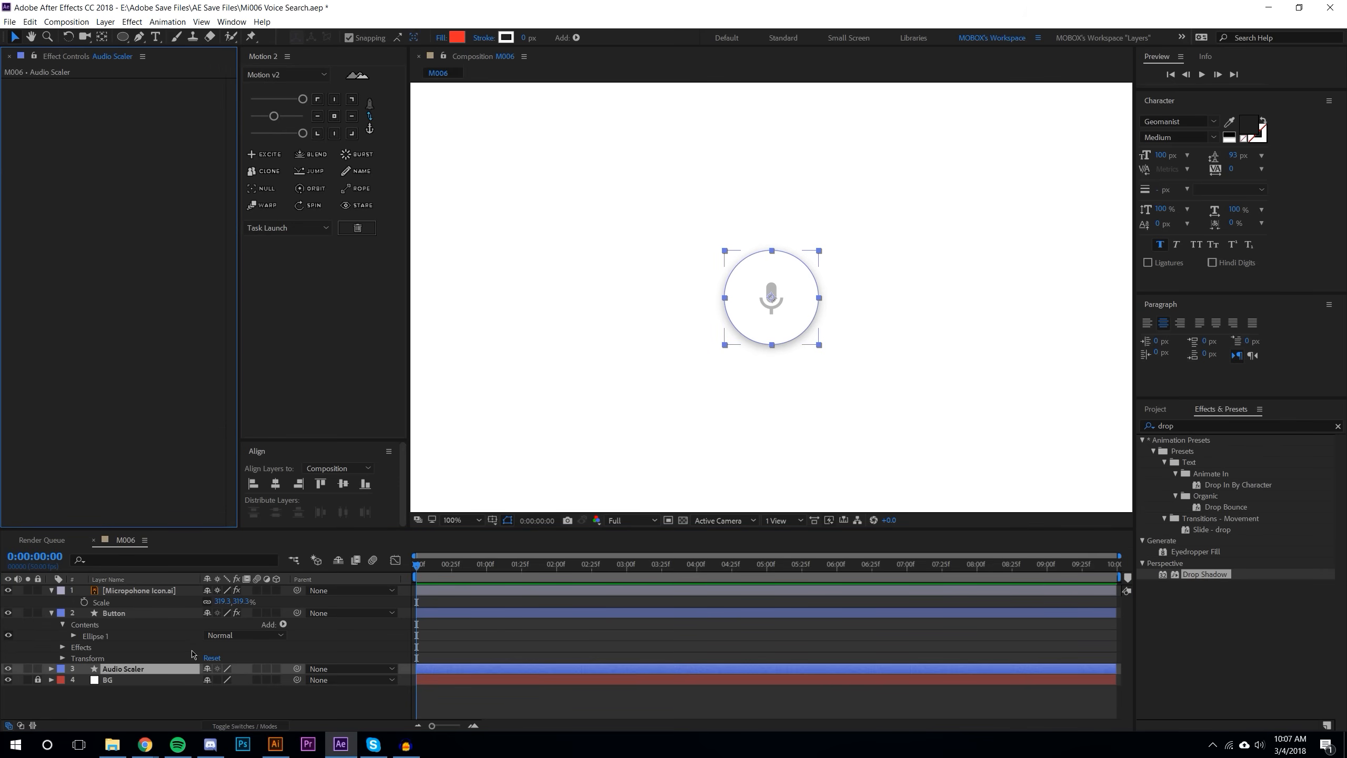
Step: Scale the Audio Scaler circle to 147% and change its shape fill to a very light gray
key(s)
drag(236, 680, 282, 674)
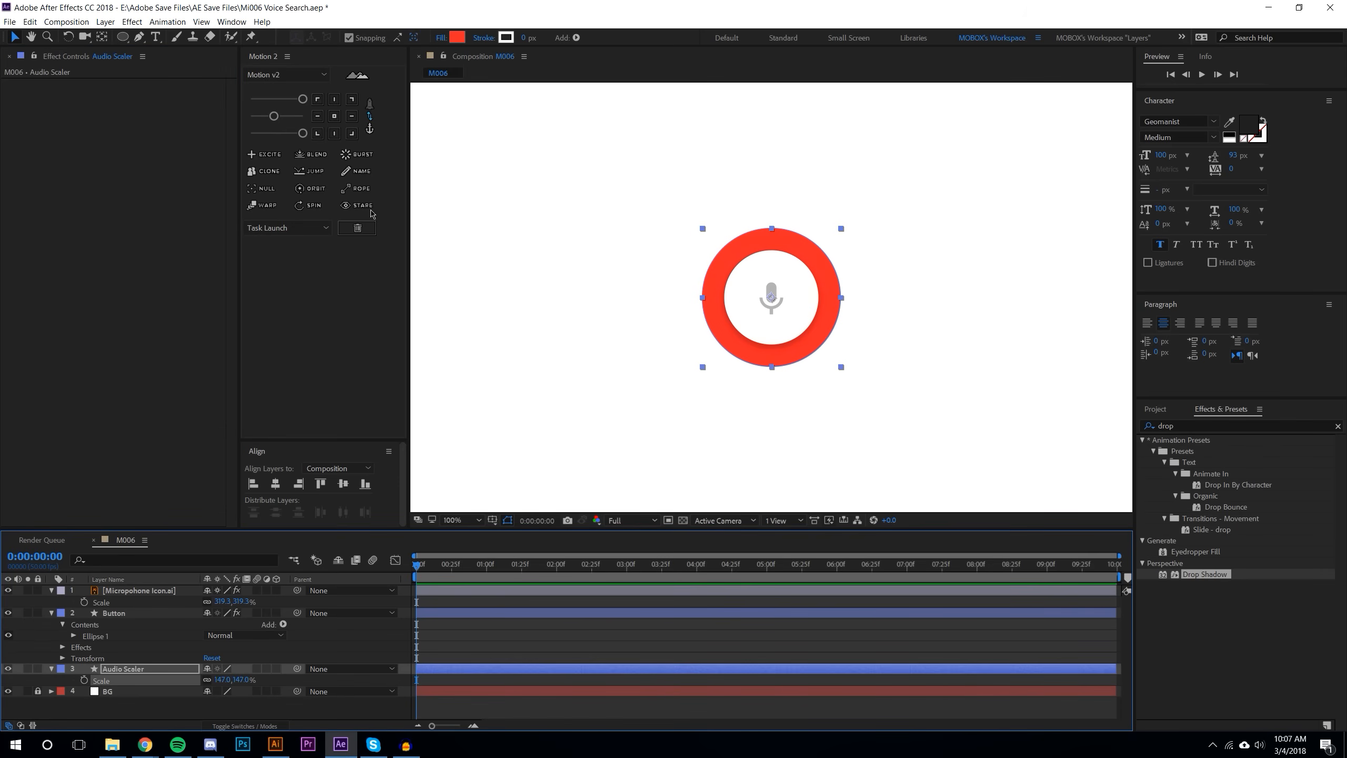
click(456, 38)
mouse_move(223, 536)
mouse_down()
mouse_move(159, 536)
mouse_move(124, 491)
mouse_move(122, 509)
mouse_up()
click(467, 503)
click(589, 708)
scroll(900, 435, down, 1)
scroll(849, 399, up, 1)
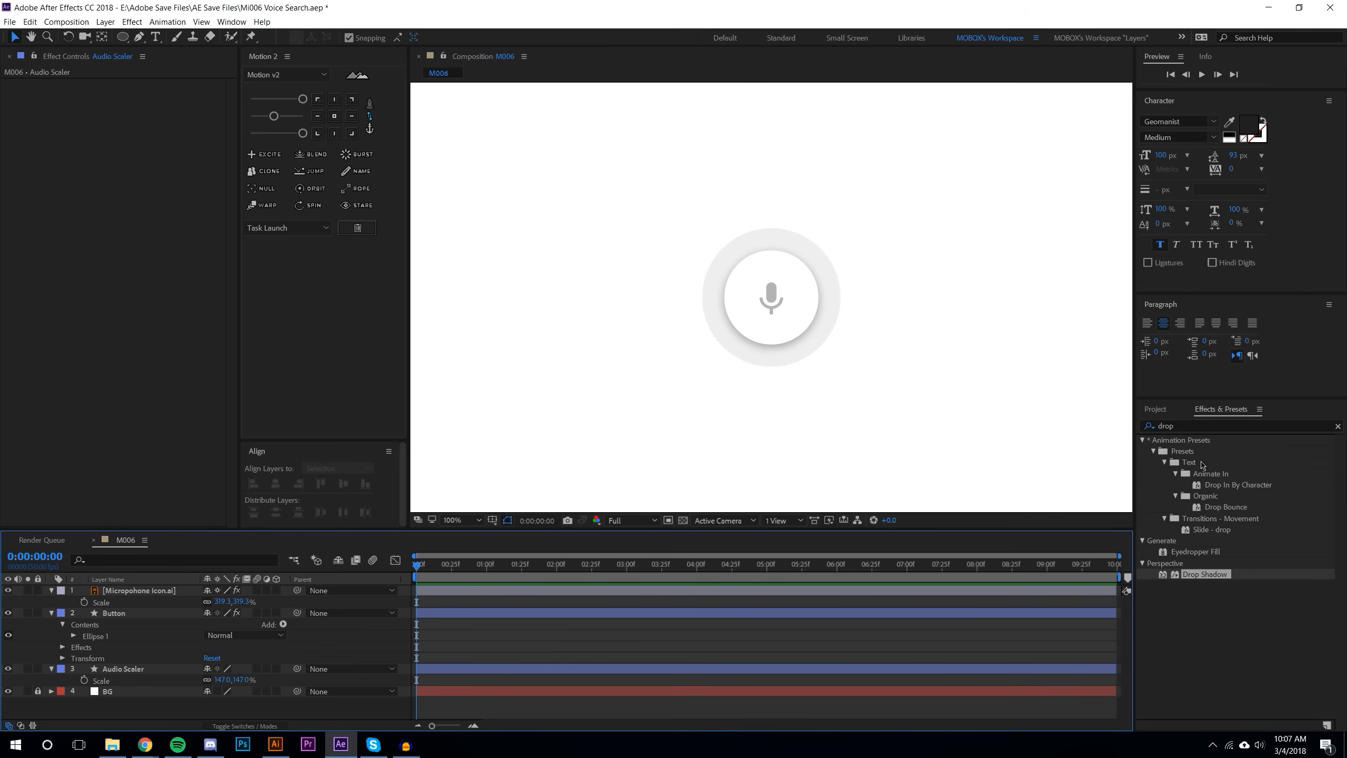
Step: Import Mouse Cursor v2a.ai from File Explorer into the project as a composition with Layer Size footage dimensions
click(1158, 409)
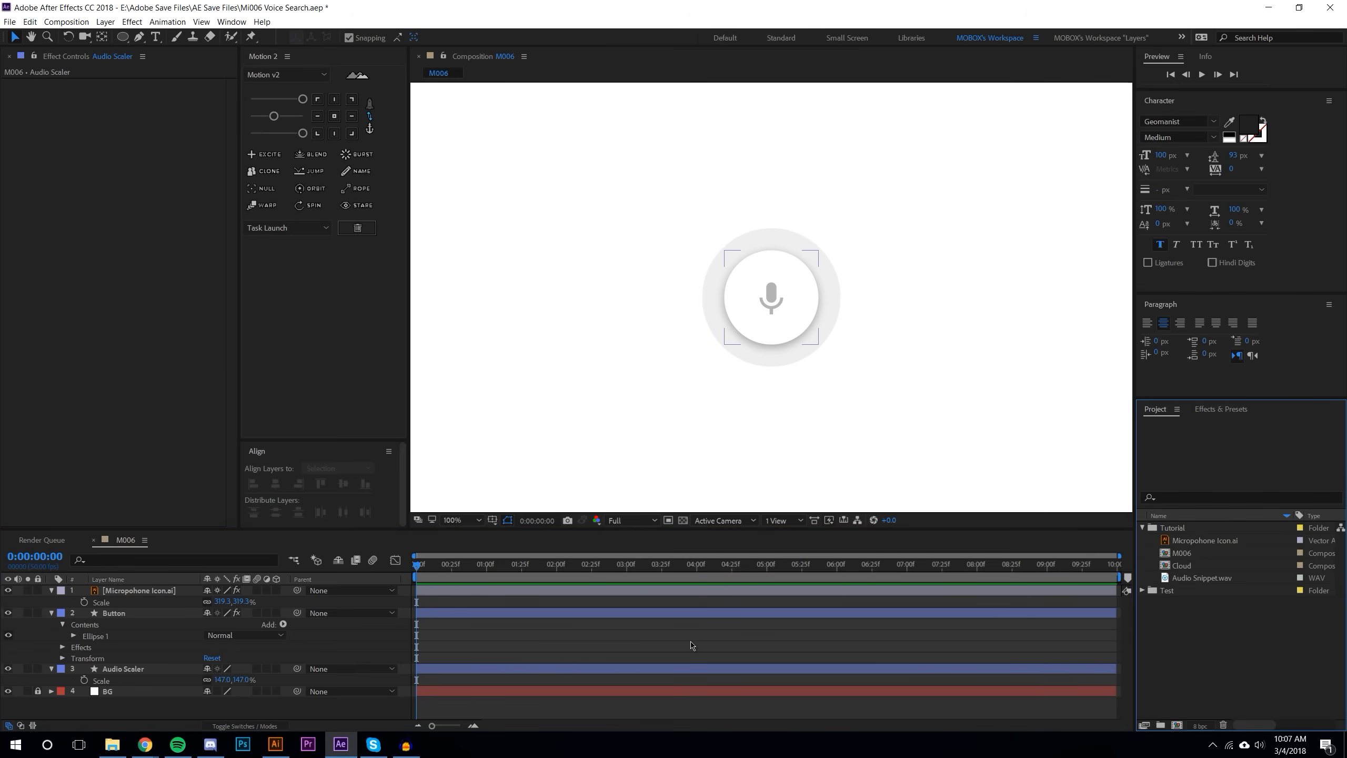
click(487, 570)
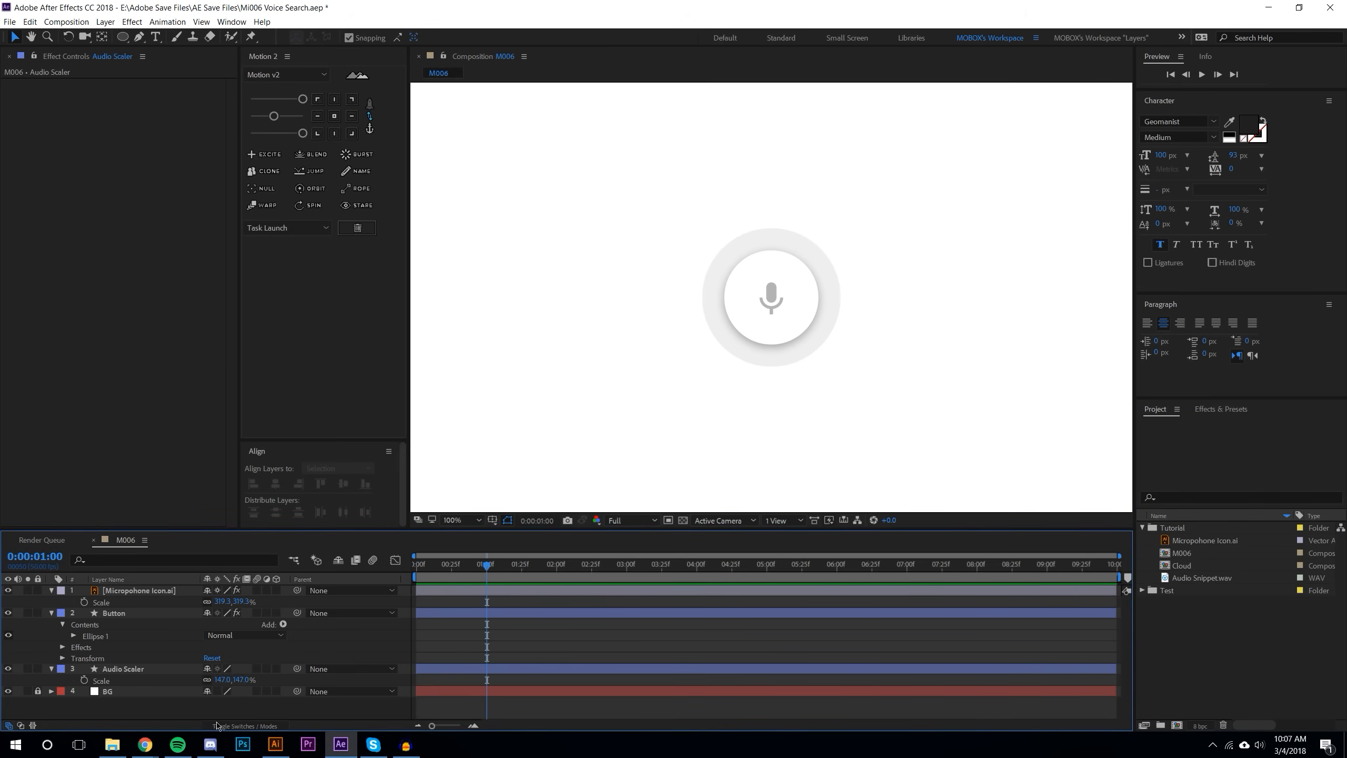
click(119, 754)
drag(571, 169, 533, 167)
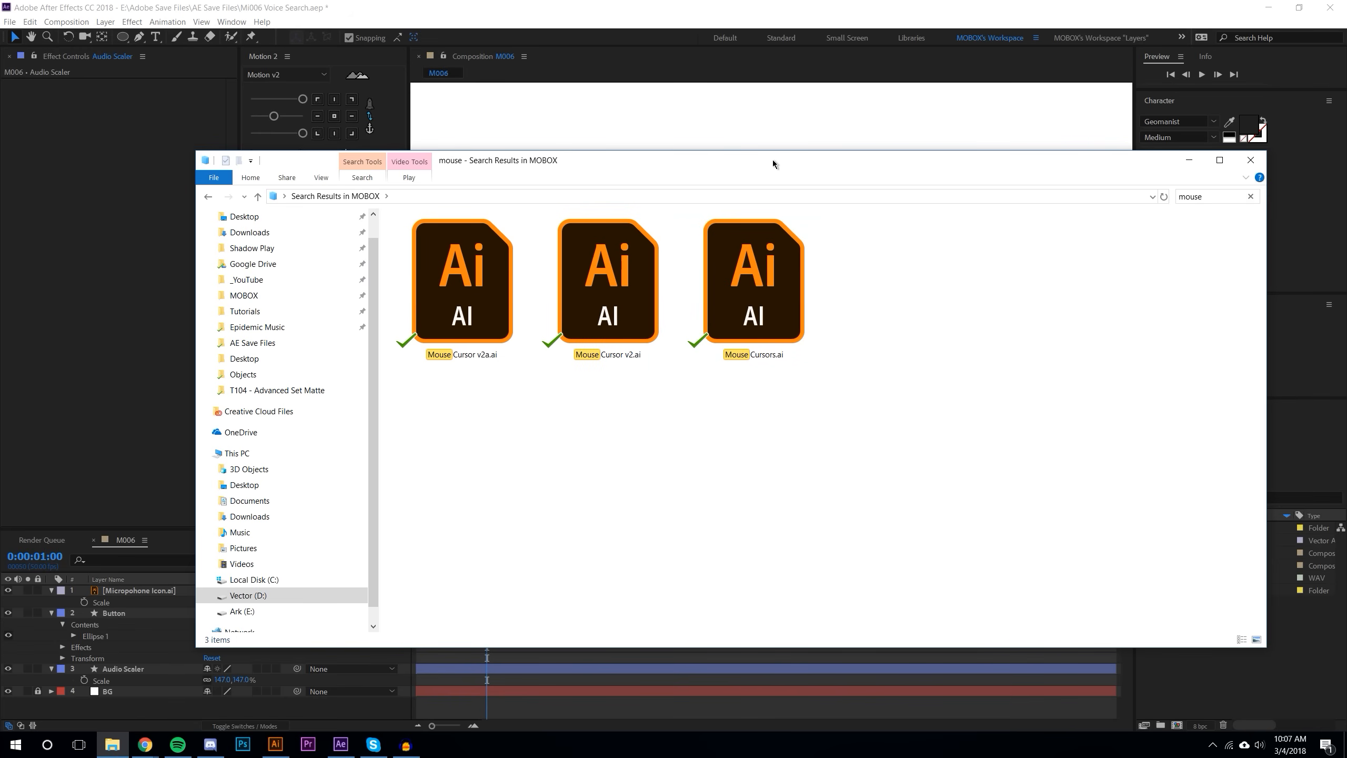
drag(773, 160, 657, 87)
drag(347, 215, 1203, 642)
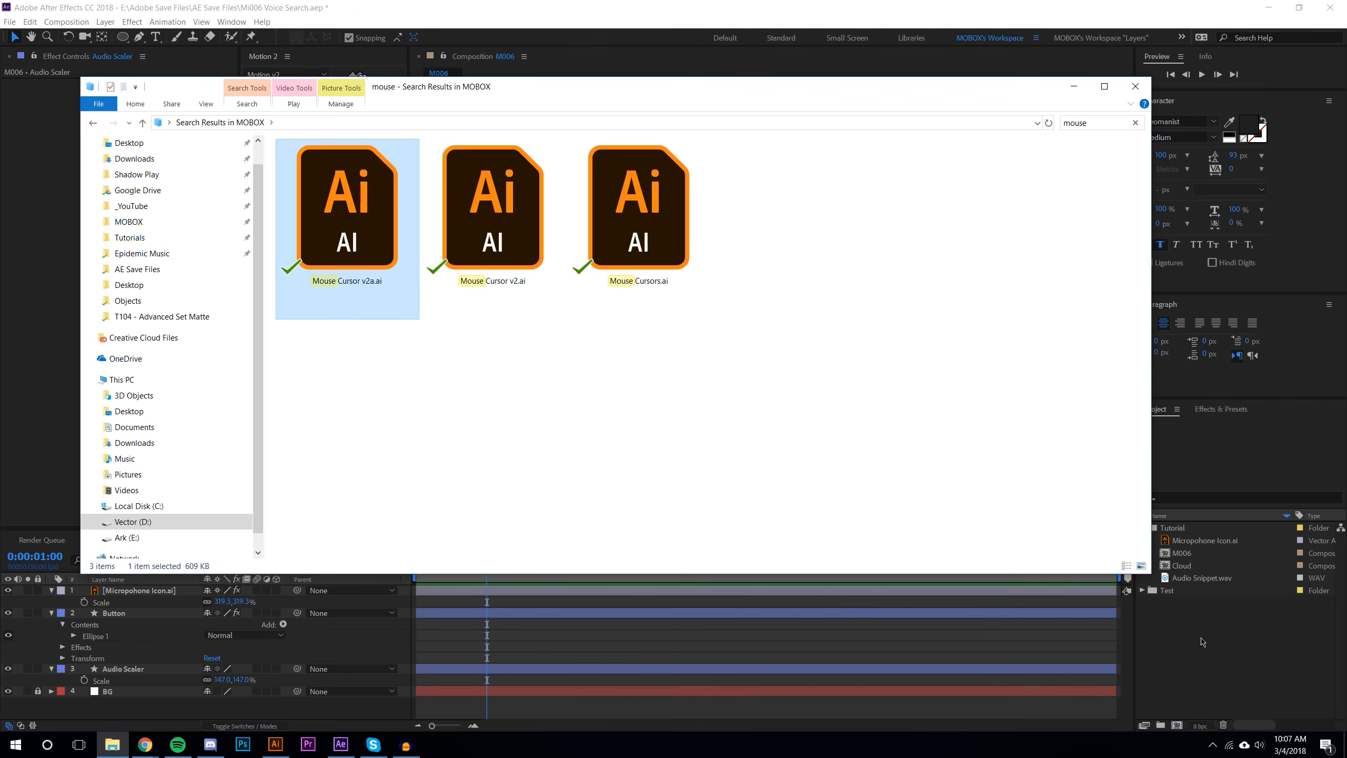
click(1231, 658)
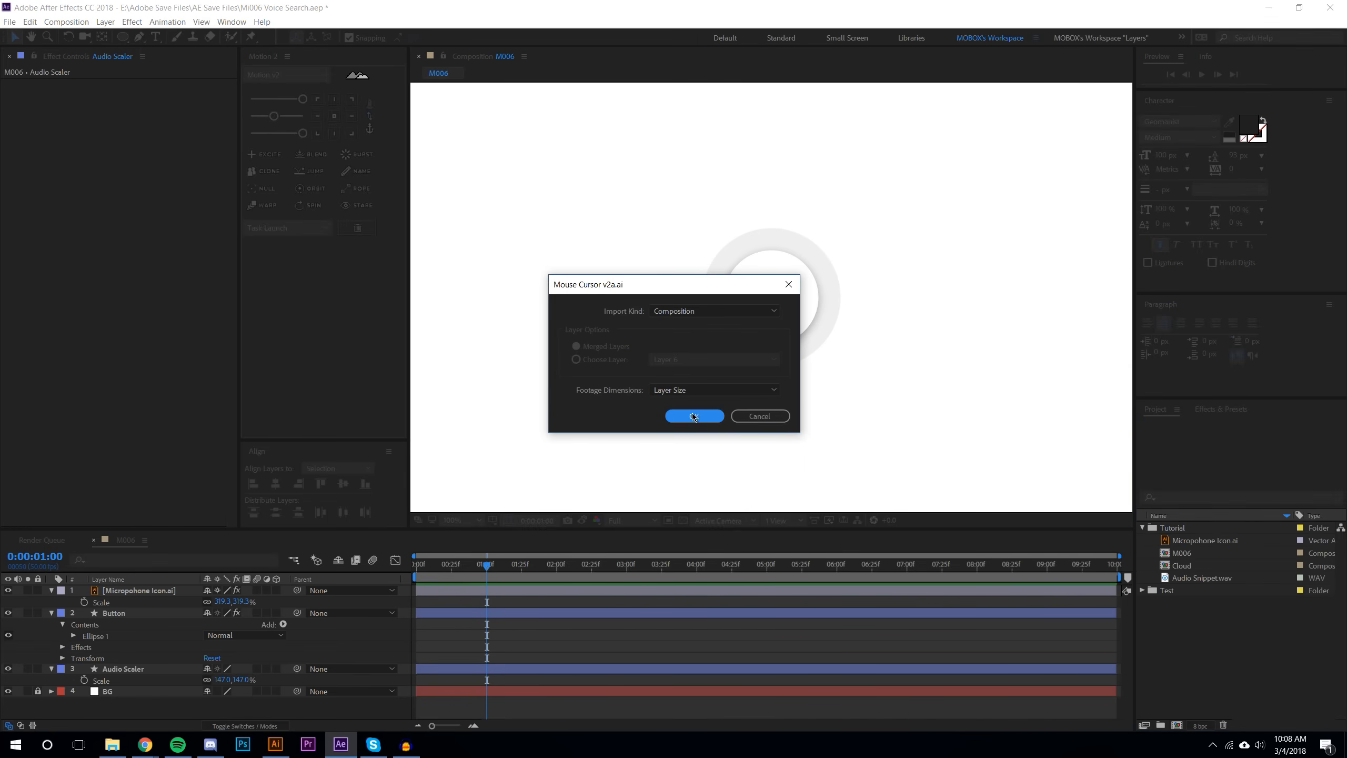
click(695, 418)
Step: Open the Mouse Cursor v2a composition, show the transparency grid and delete its black background, Layer 1
double_click(1188, 616)
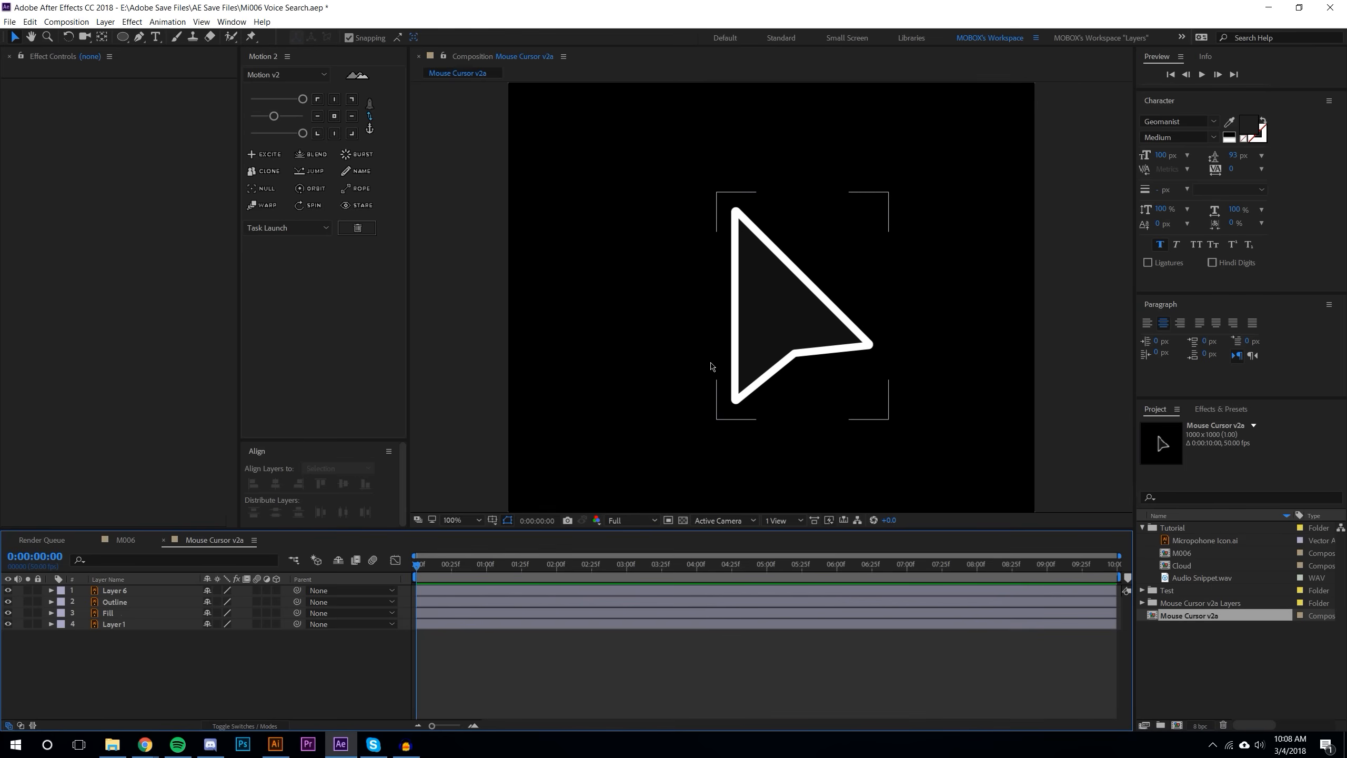
click(683, 521)
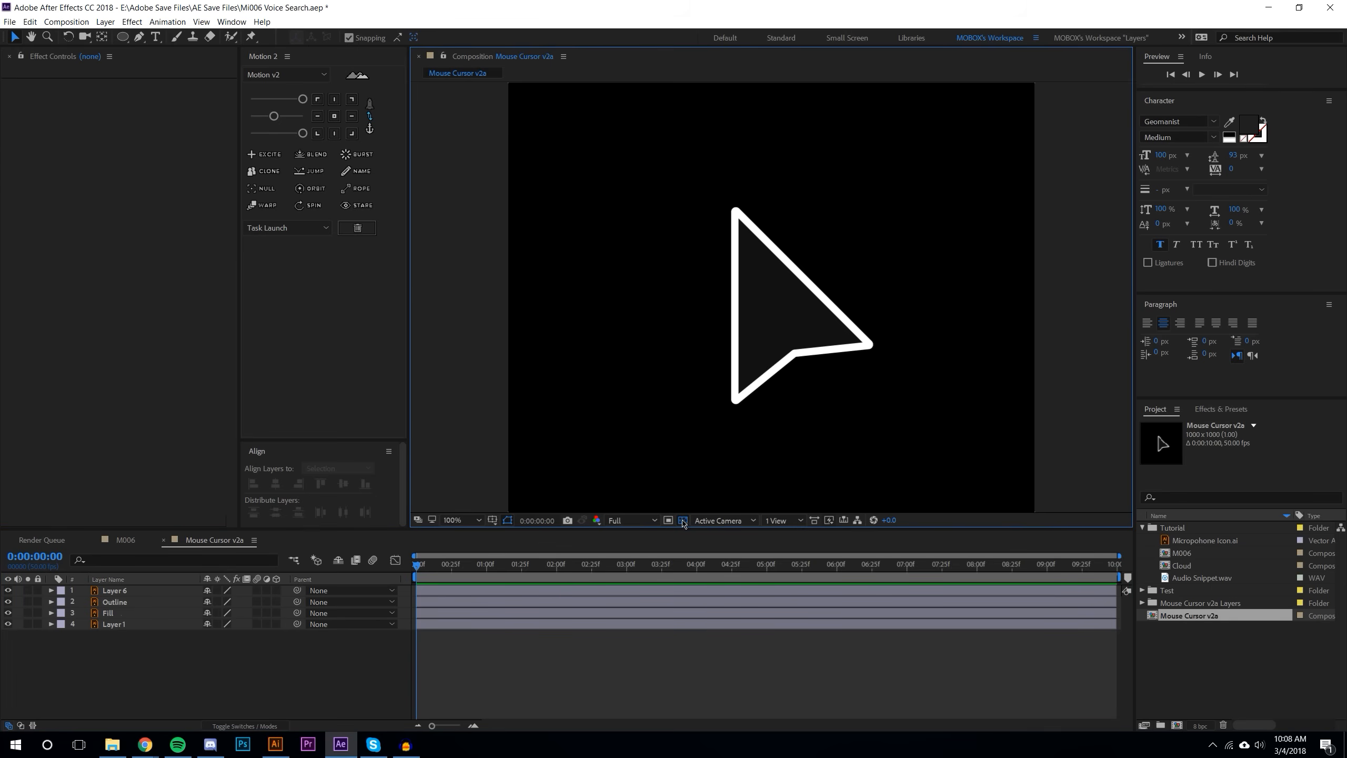
click(126, 625)
key(Delete)
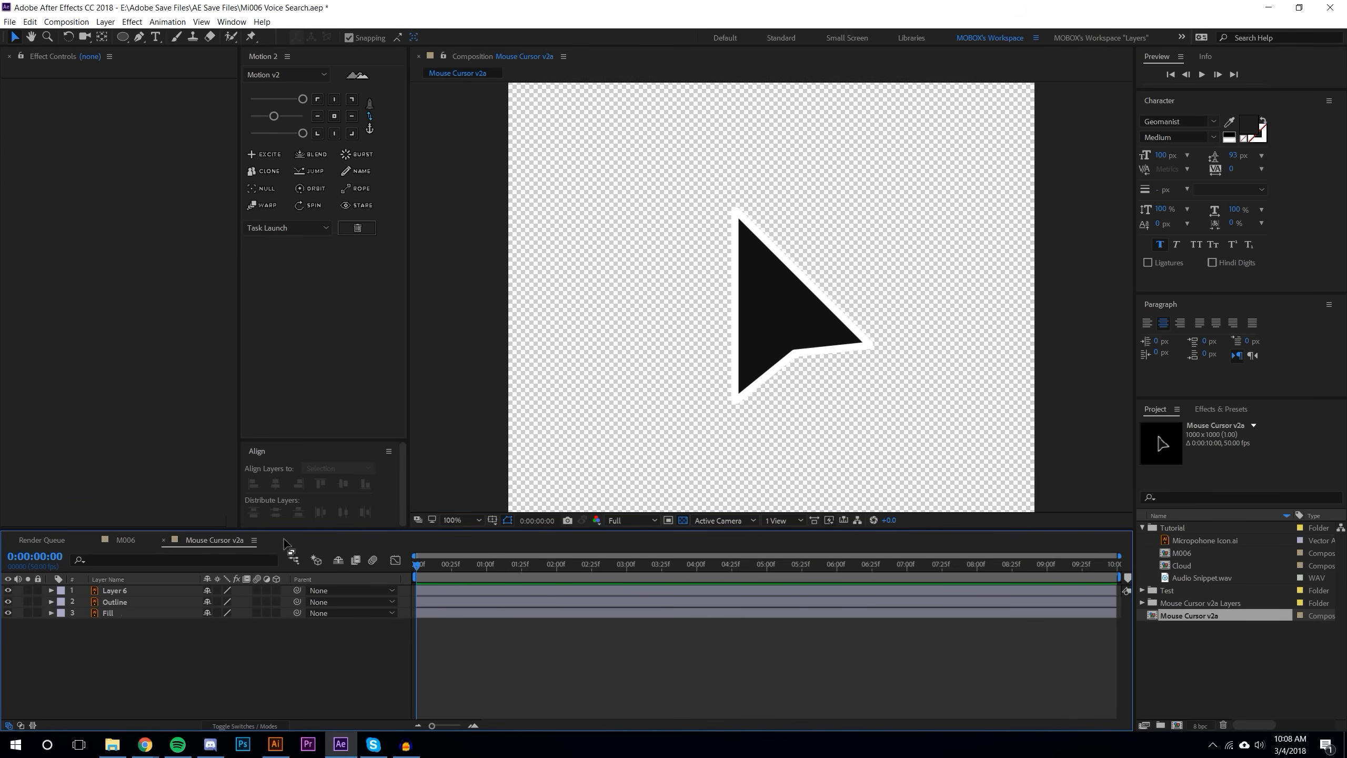
Step: Add the Mouse Cursor v2a composition to the center of M006 and scale it down to 14%
click(125, 540)
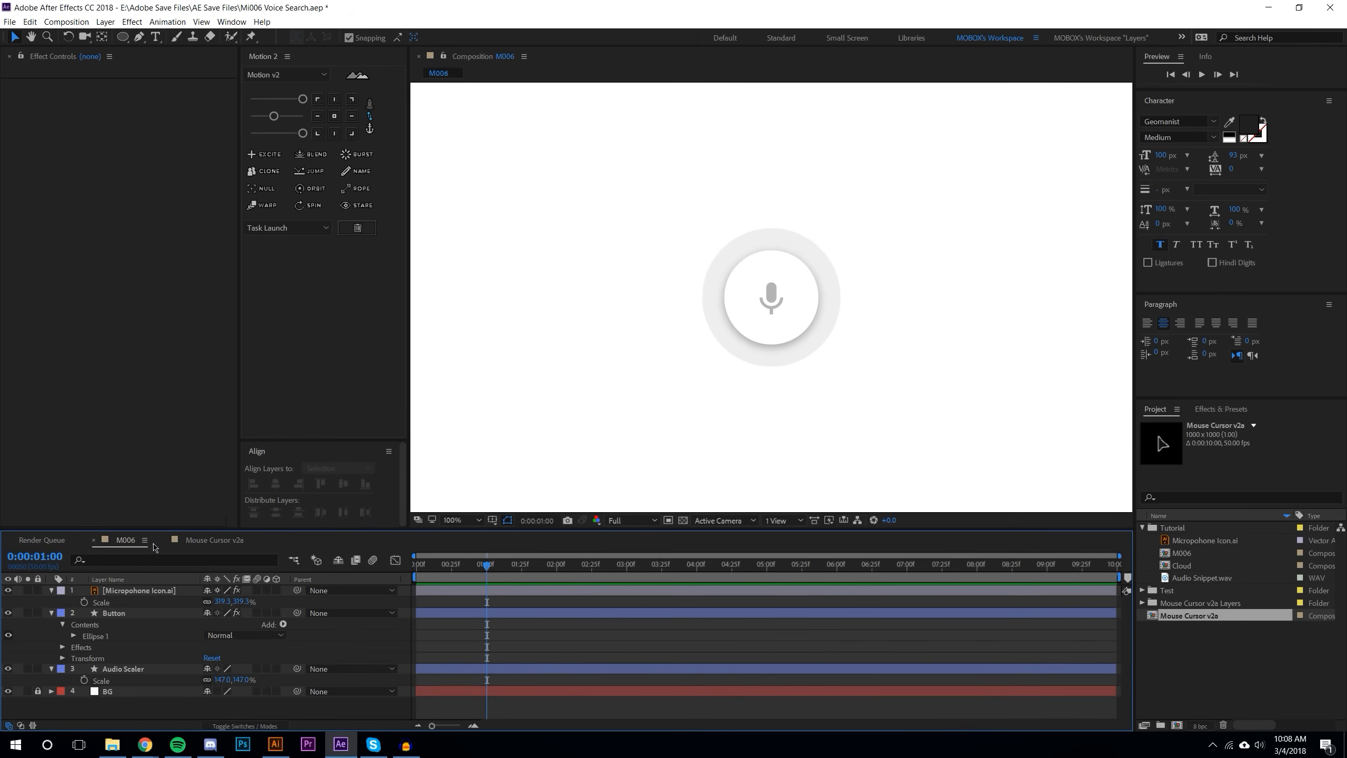
drag(1189, 616, 771, 298)
scroll(772, 297, down, 2)
key(s)
drag(225, 602, 195, 608)
scroll(680, 335, up, 2)
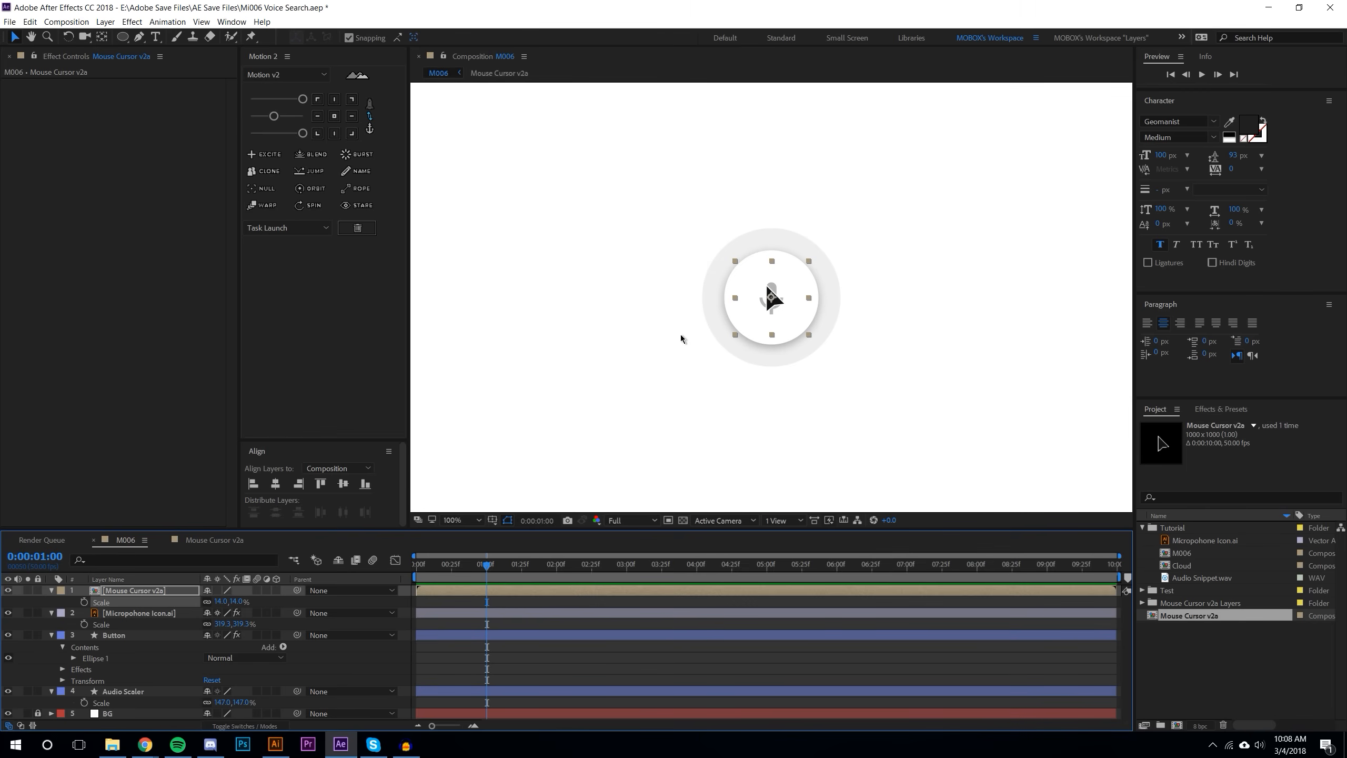
Step: Move the mouse cursor off the microphone button to the empty area at its lower right
drag(769, 301, 887, 413)
scroll(1016, 375, down, 1)
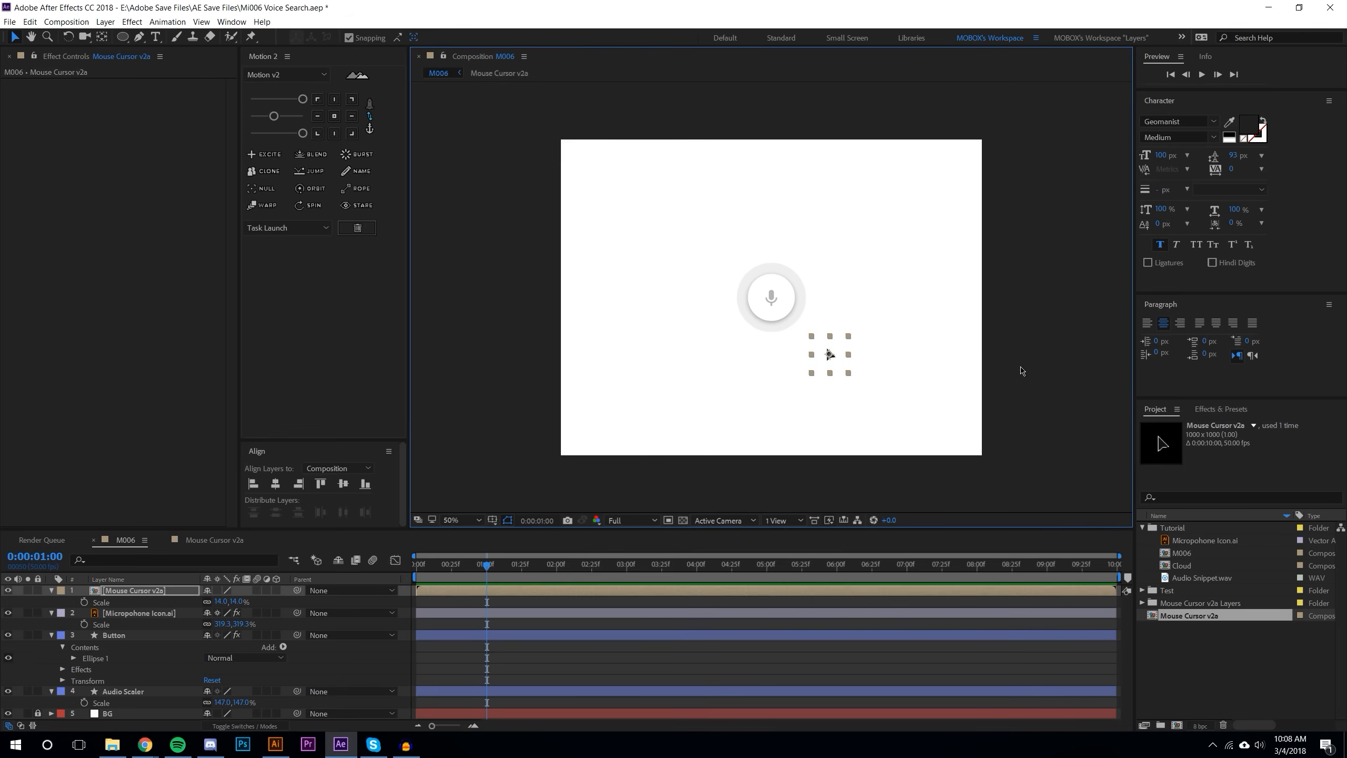
click(1022, 372)
scroll(860, 463, up, 1)
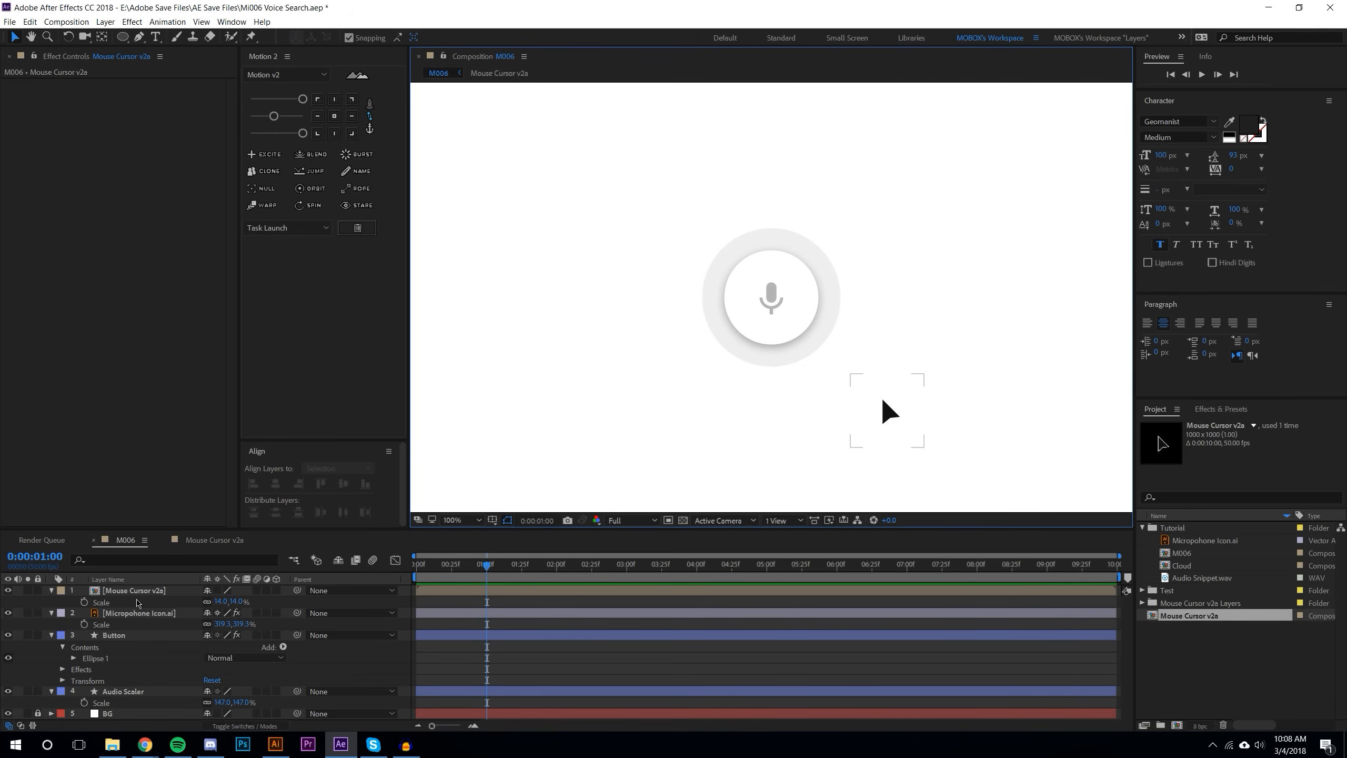
Step: Apply a Drop Shadow to the Mouse Cursor v2a layer with direction 180°, distance 38 and softness 124
click(1221, 408)
drag(1200, 572, 887, 412)
scroll(864, 366, up, 2)
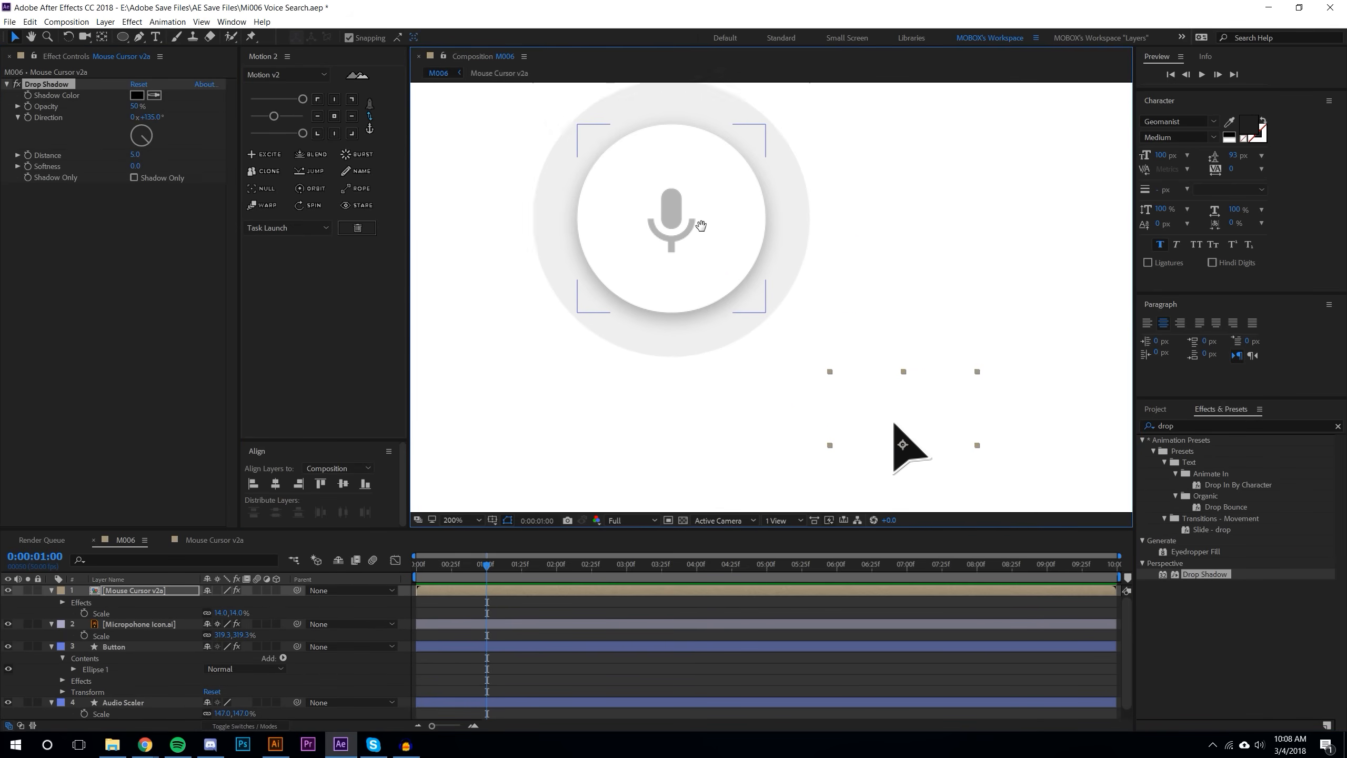
drag(717, 244, 590, 109)
click(151, 118)
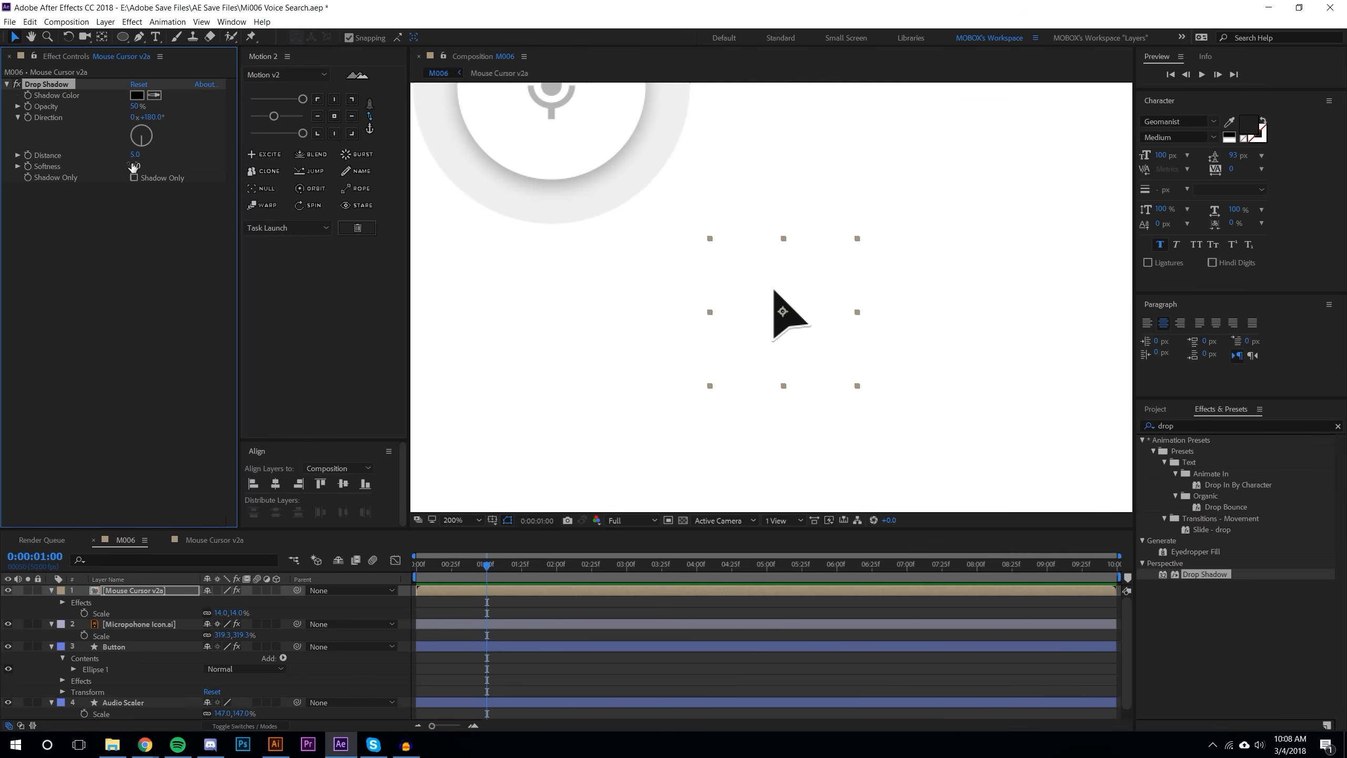
drag(136, 166, 169, 162)
scroll(722, 287, down, 2)
click(1024, 314)
scroll(1021, 314, up, 1)
drag(1024, 316, 1090, 365)
scroll(1077, 368, down, 1)
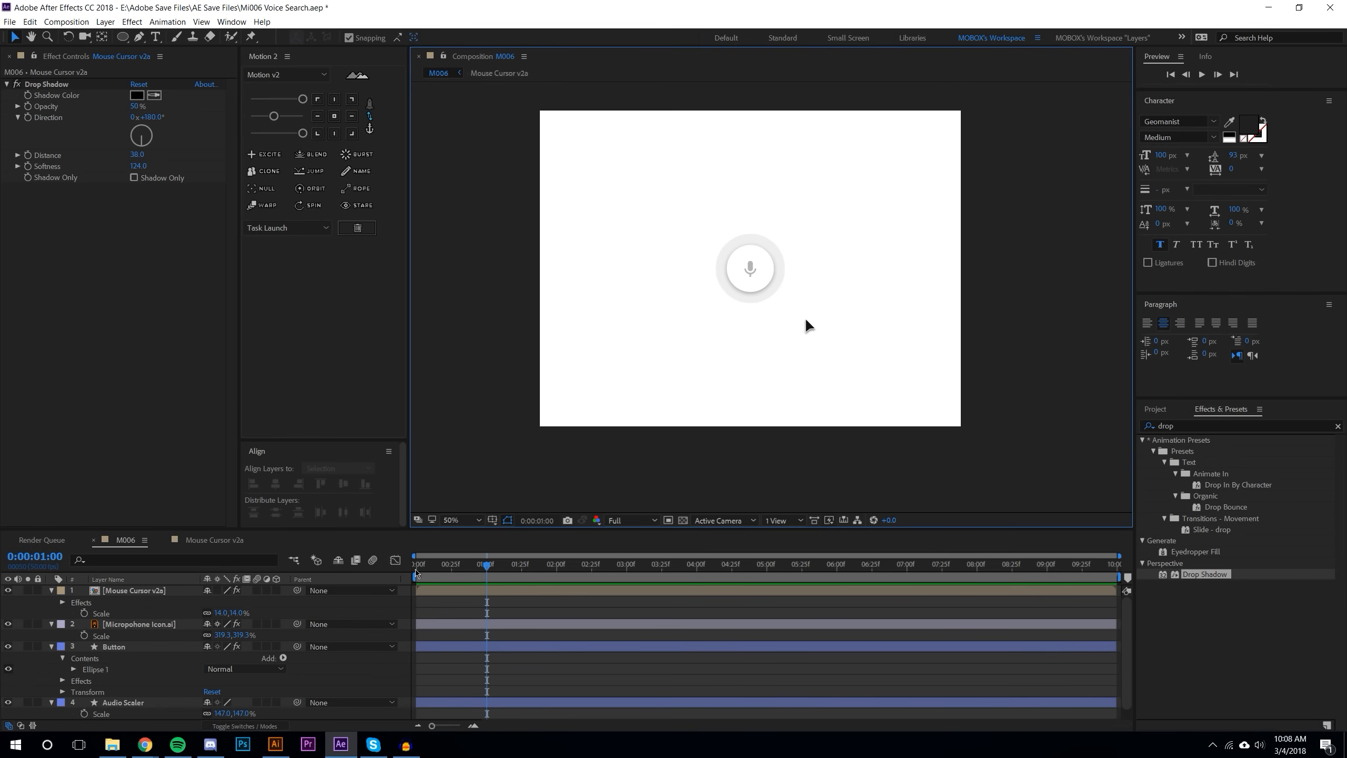
Step: Collapse the expanded properties of the cursor, microphone, Button and Audio Scaler layers in the timeline
click(51, 646)
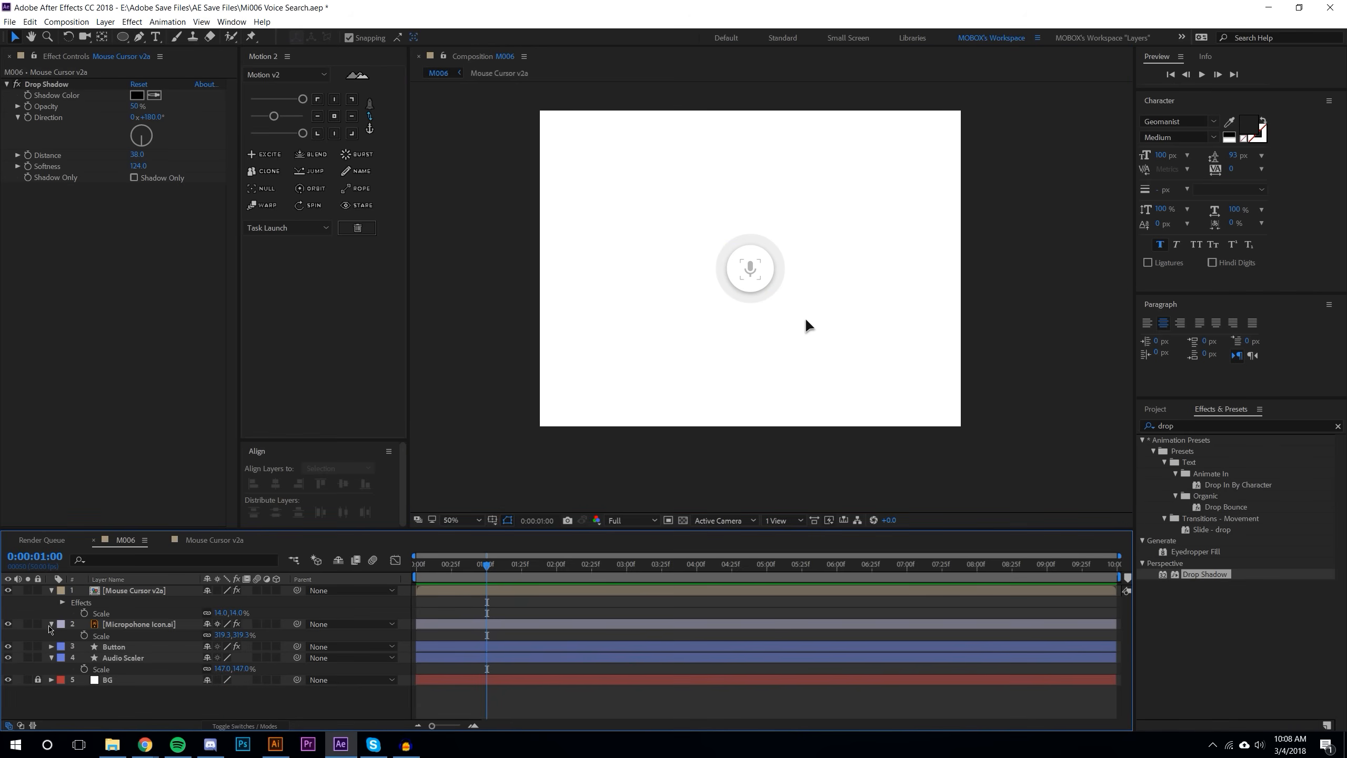
click(52, 624)
click(51, 647)
click(52, 590)
Step: At 0:00:00:25, move the mouse cursor farther toward the lower right and set its first Position keyframe
drag(493, 566, 451, 566)
scroll(824, 301, up, 1)
click(845, 355)
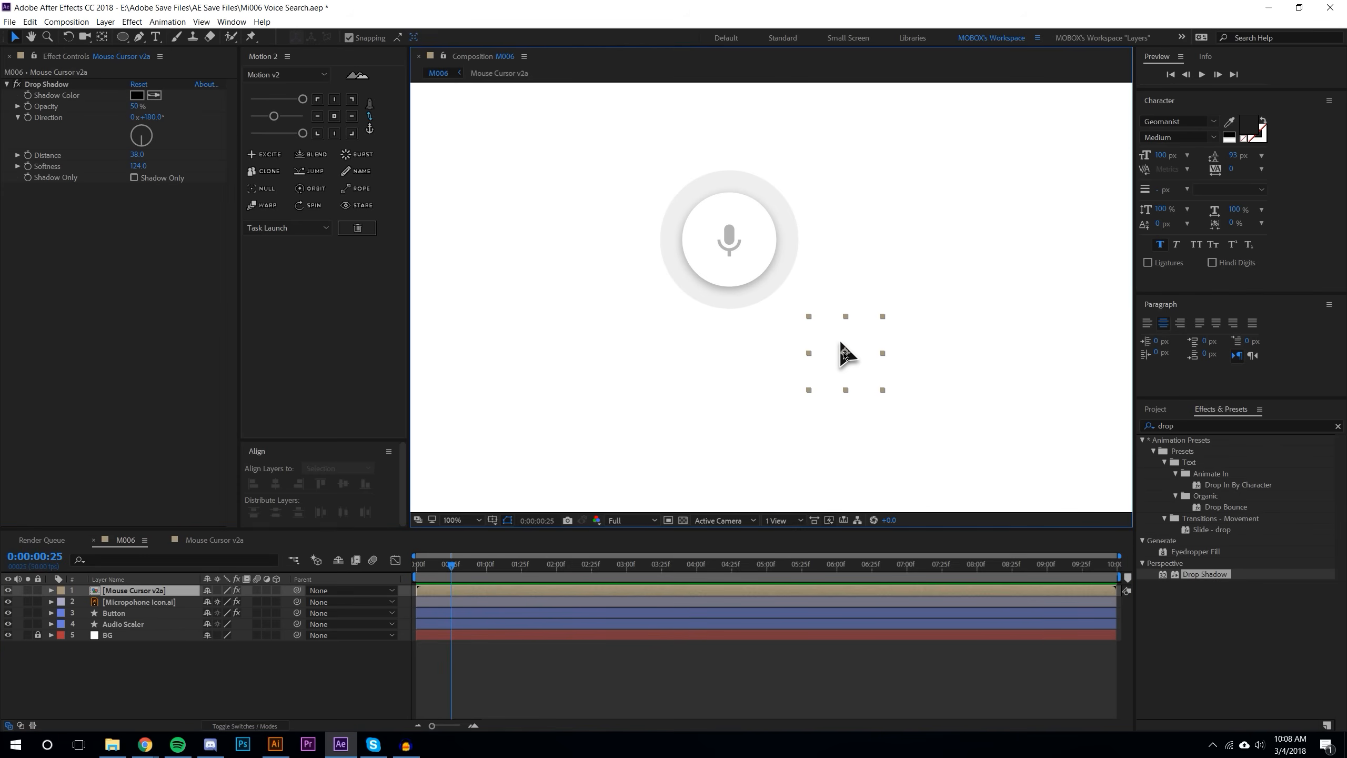
scroll(841, 346, down, 1)
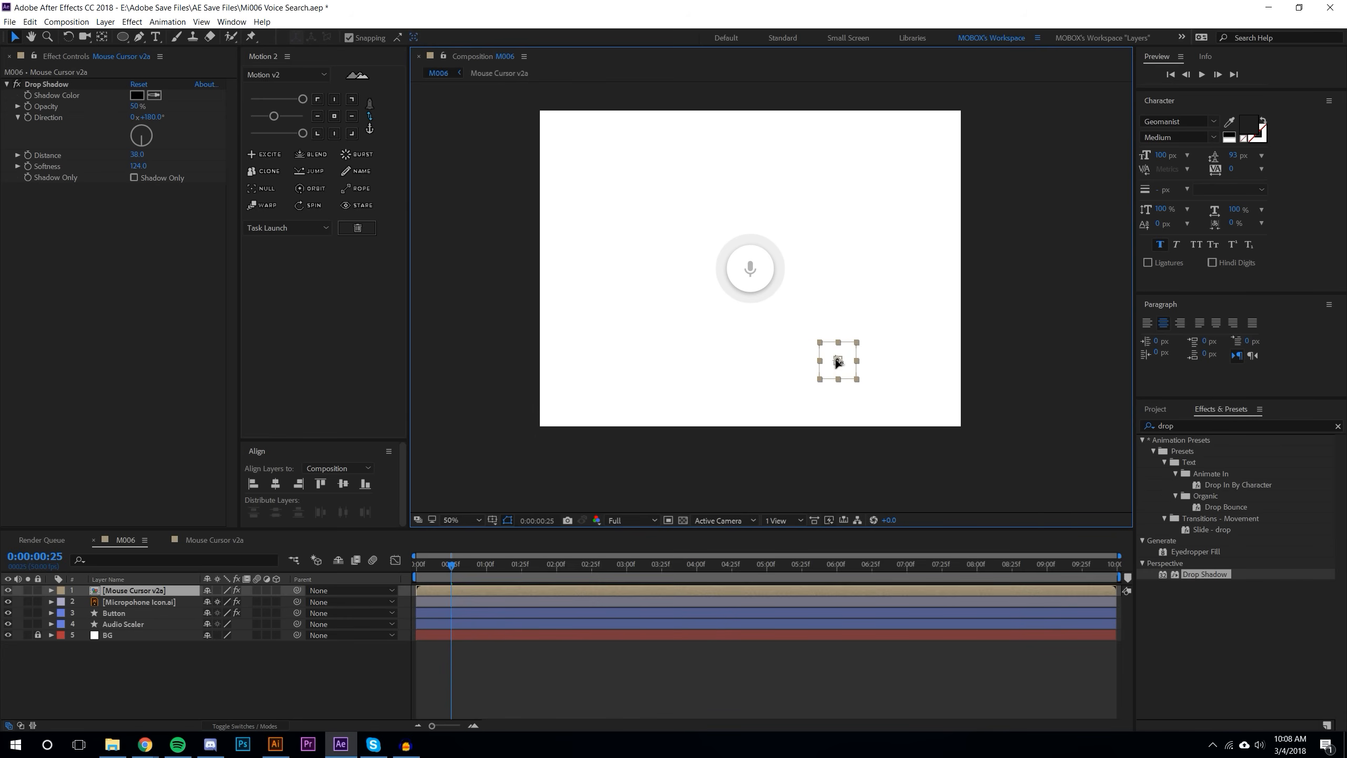
key(p)
click(84, 602)
Step: Animate the mouse cursor onto the microphone button at 0:00:01:24 and hold it there with a Position keyframe at 0:00:02:00
click(520, 566)
drag(843, 359, 819, 335)
scroll(759, 285, up, 3)
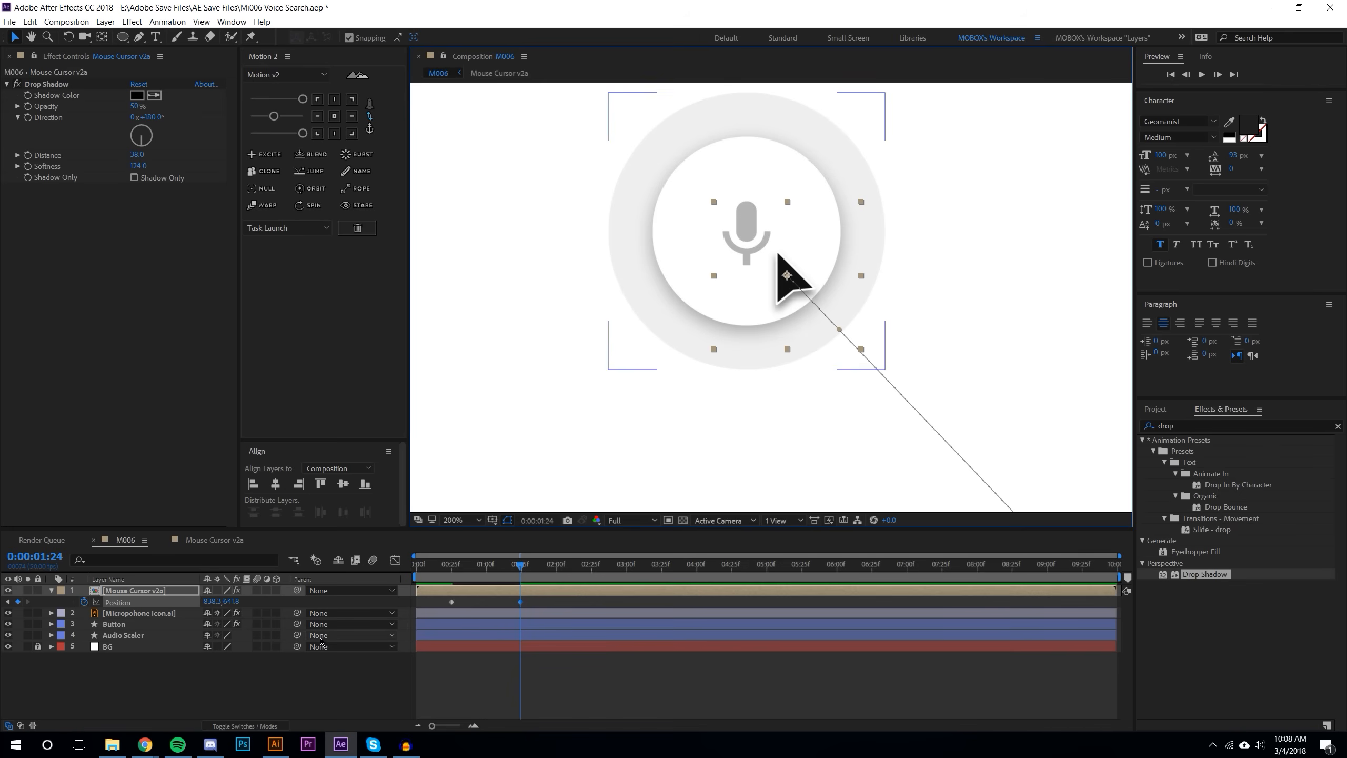
drag(522, 561, 557, 566)
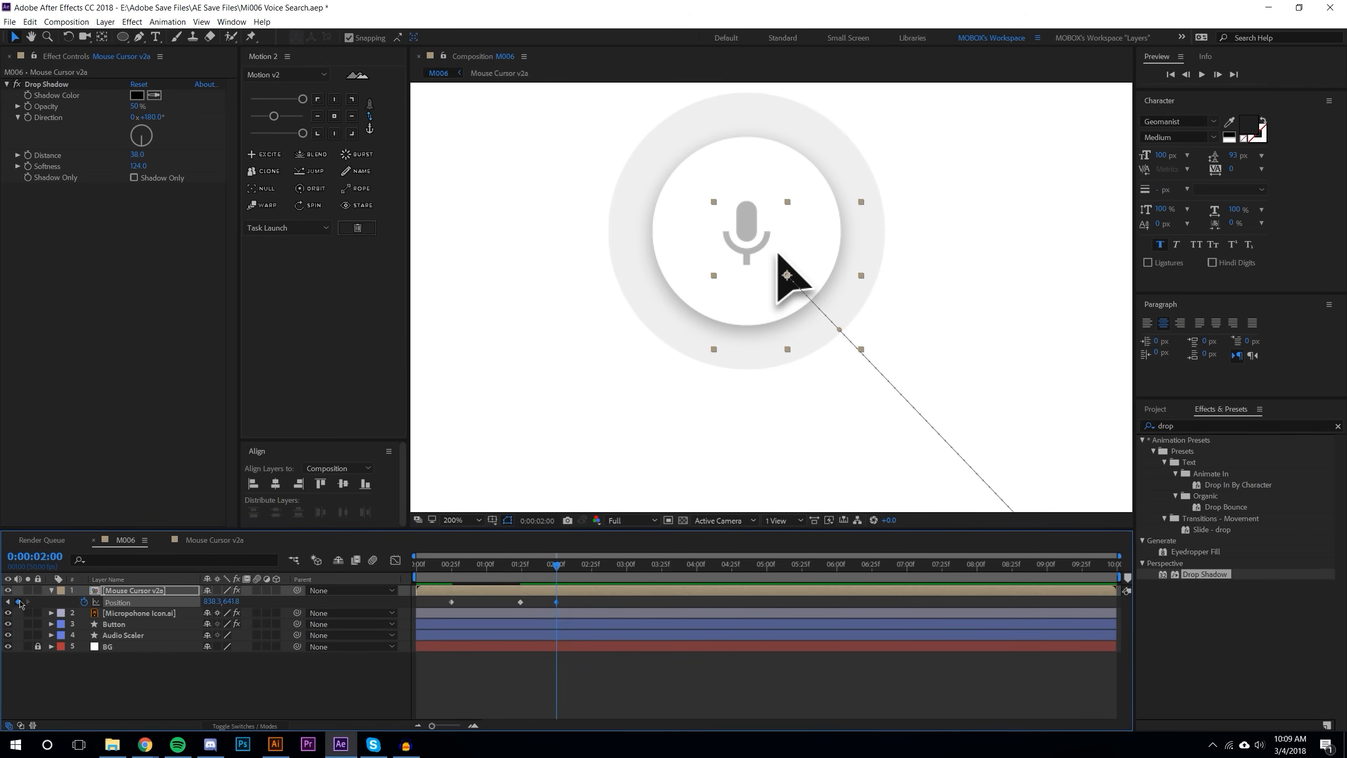
Step: At 0:00:02:49, move the mouse cursor off the microphone button toward the lower right to keyframe its exit position
scroll(812, 340, down, 1)
drag(808, 349, 770, 268)
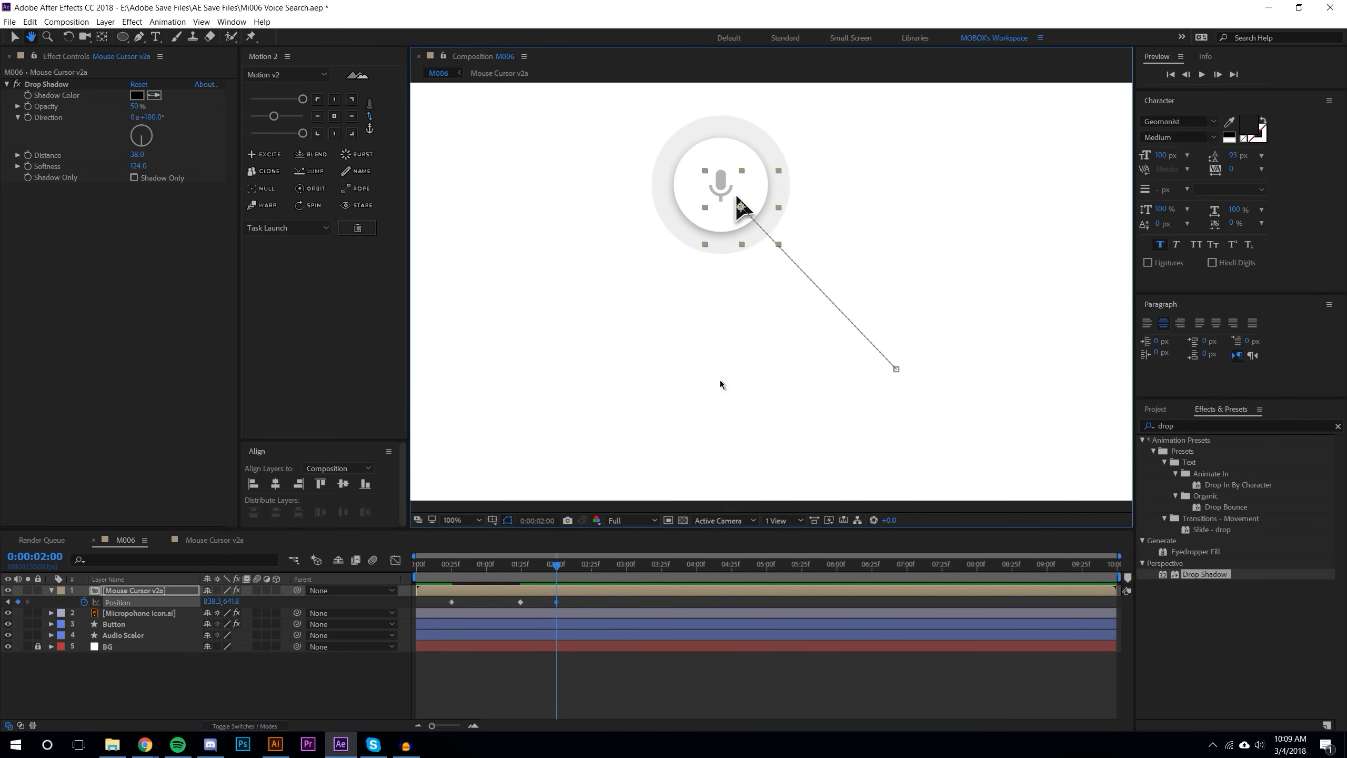
click(627, 569)
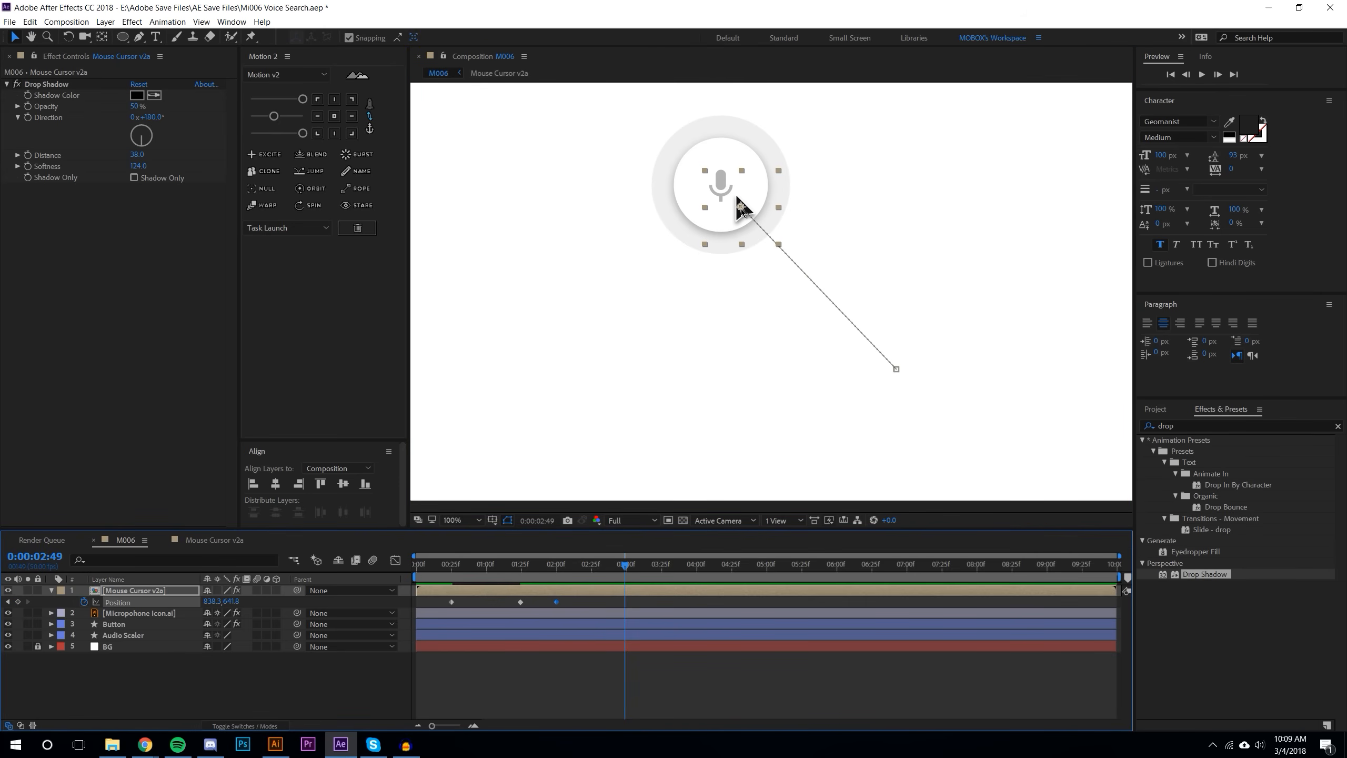
drag(741, 209, 890, 432)
click(737, 680)
drag(626, 567, 906, 568)
click(891, 432)
click(452, 602)
key(ctrl+c)
key(ctrl+v)
click(949, 667)
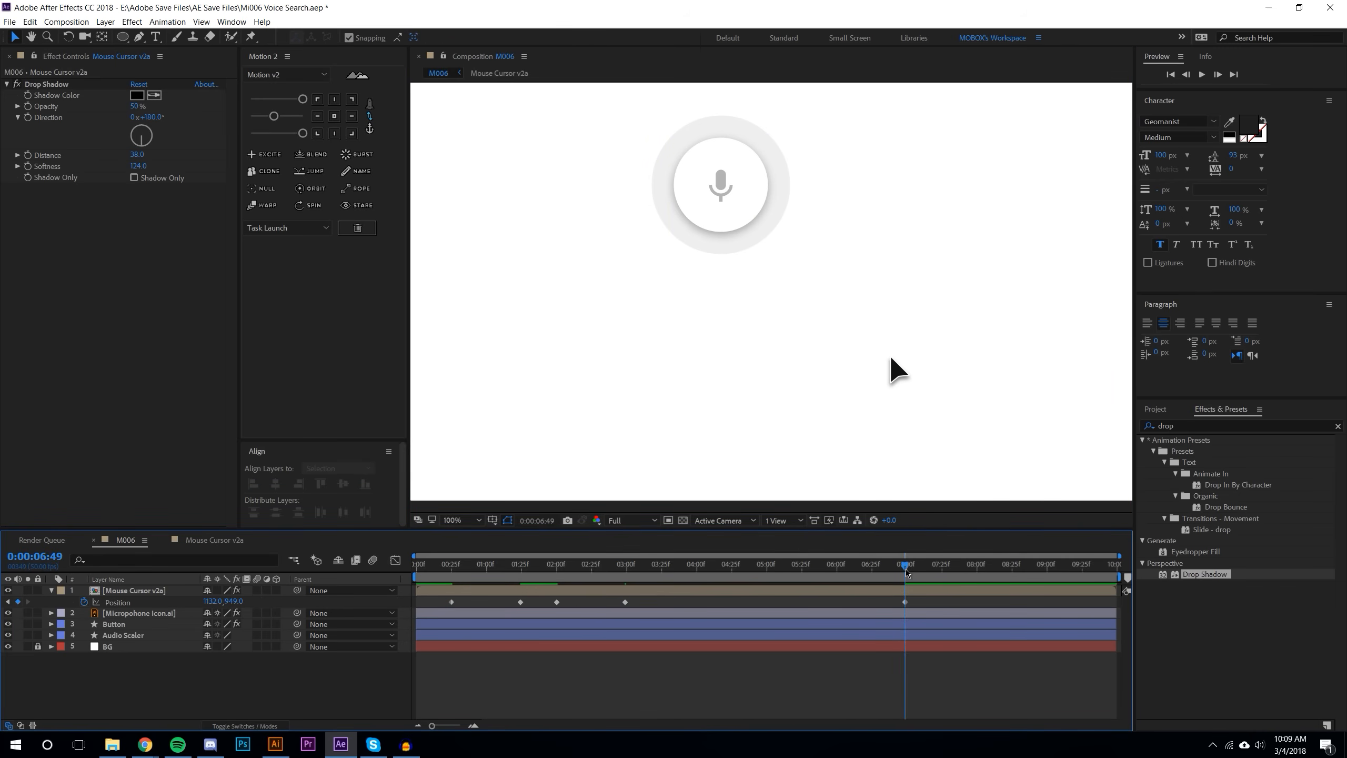
drag(905, 603, 1116, 604)
key(ctrl+z)
key(ctrl+z)
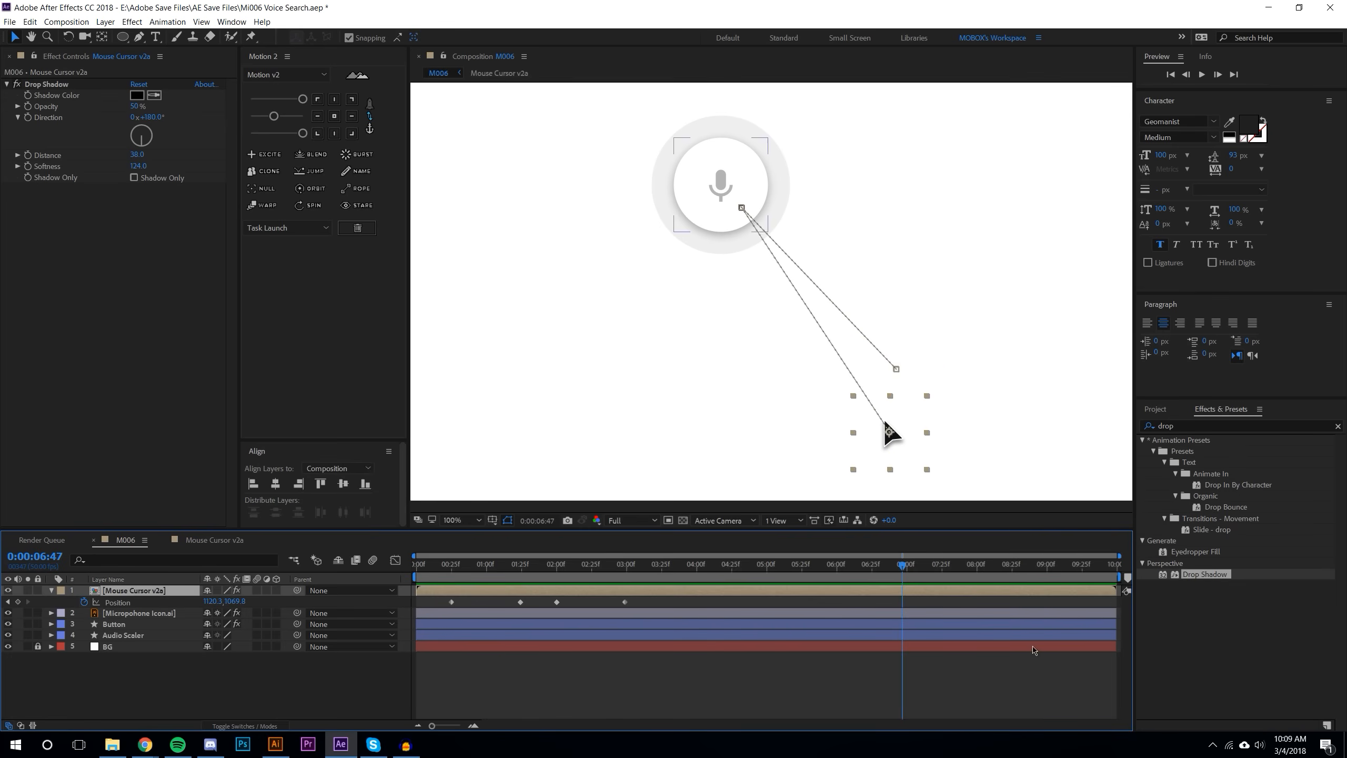
Step: Paste a copy of the mouse cursor's first Position keyframe at 0:00:02:49
click(955, 670)
click(597, 567)
key(k)
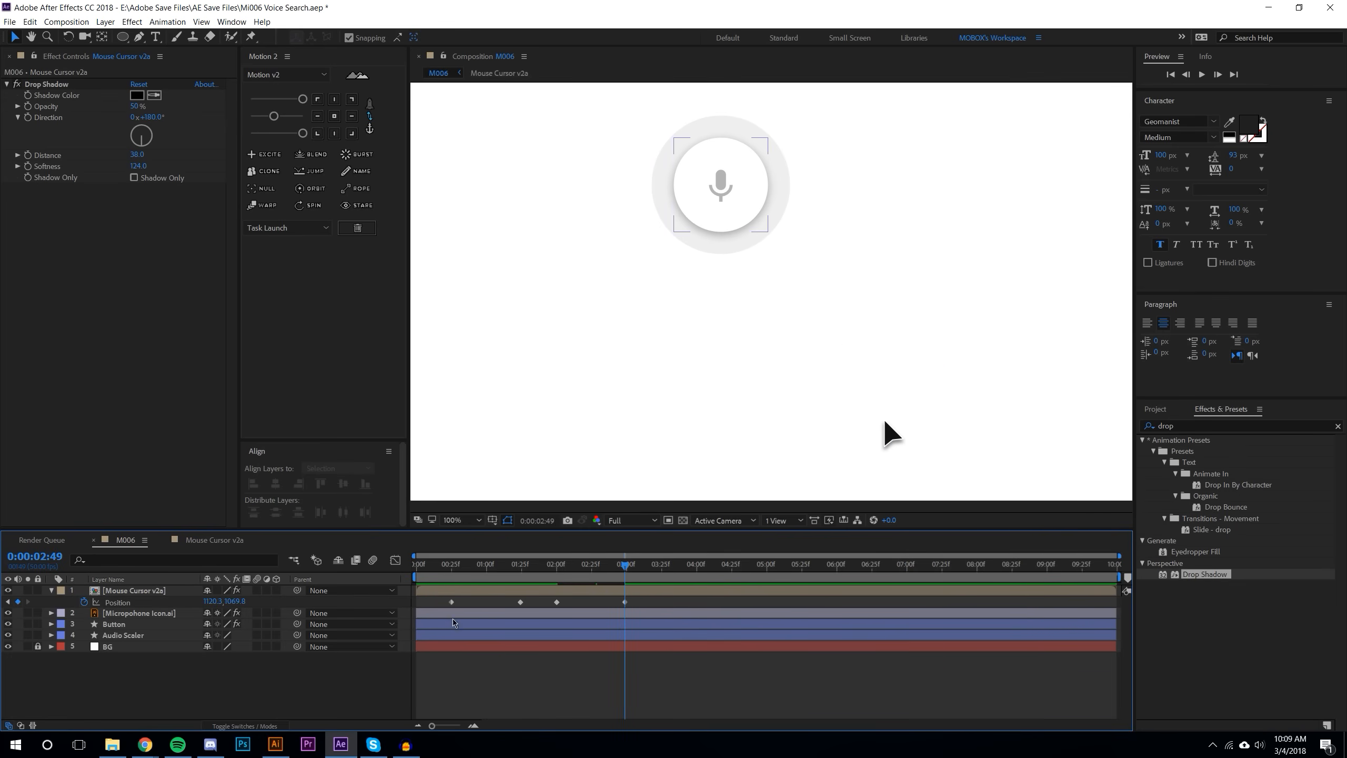
click(452, 602)
key(ctrl+c)
key(ctrl+v)
click(734, 665)
Step: Move the cursor's last Position keyframe later and ease all four Position keyframes with the Motion 2 sliders
drag(625, 604, 450, 613)
click(273, 117)
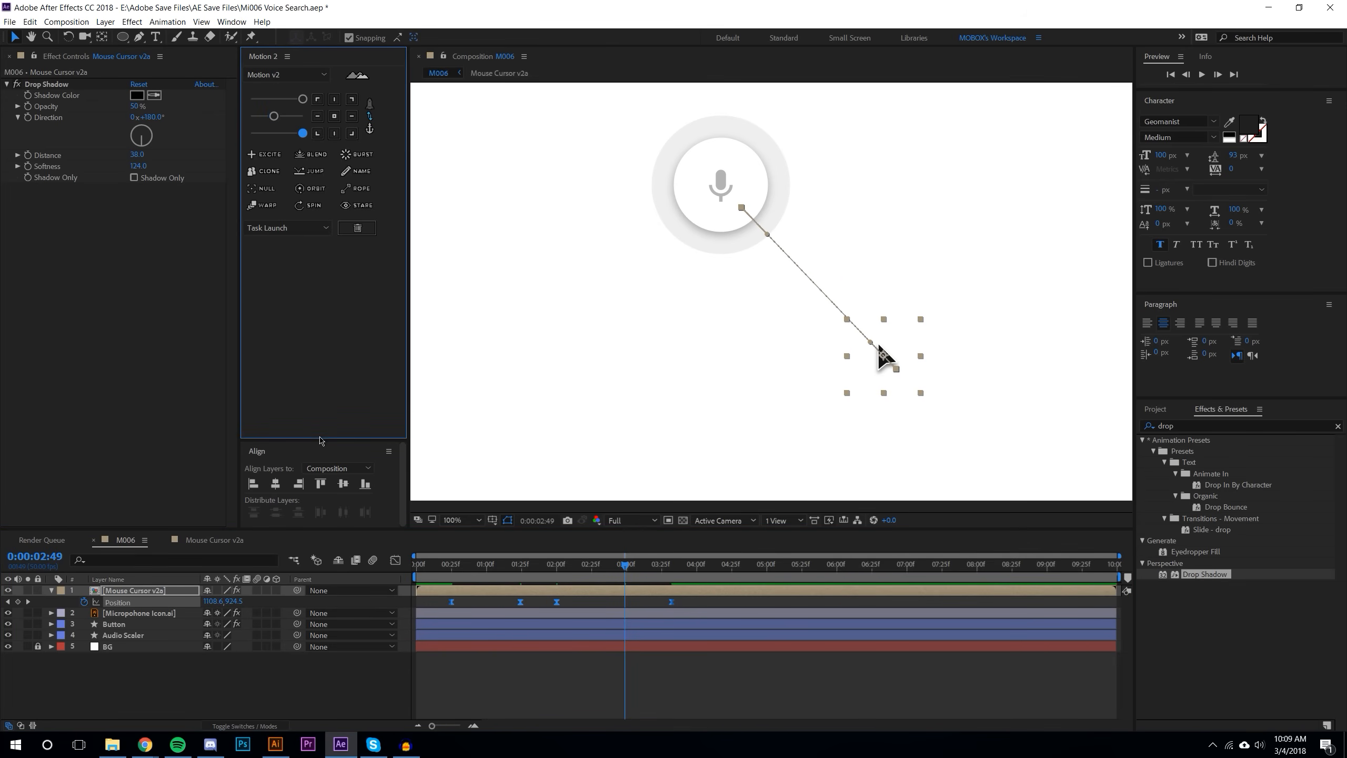
drag(320, 440, 325, 304)
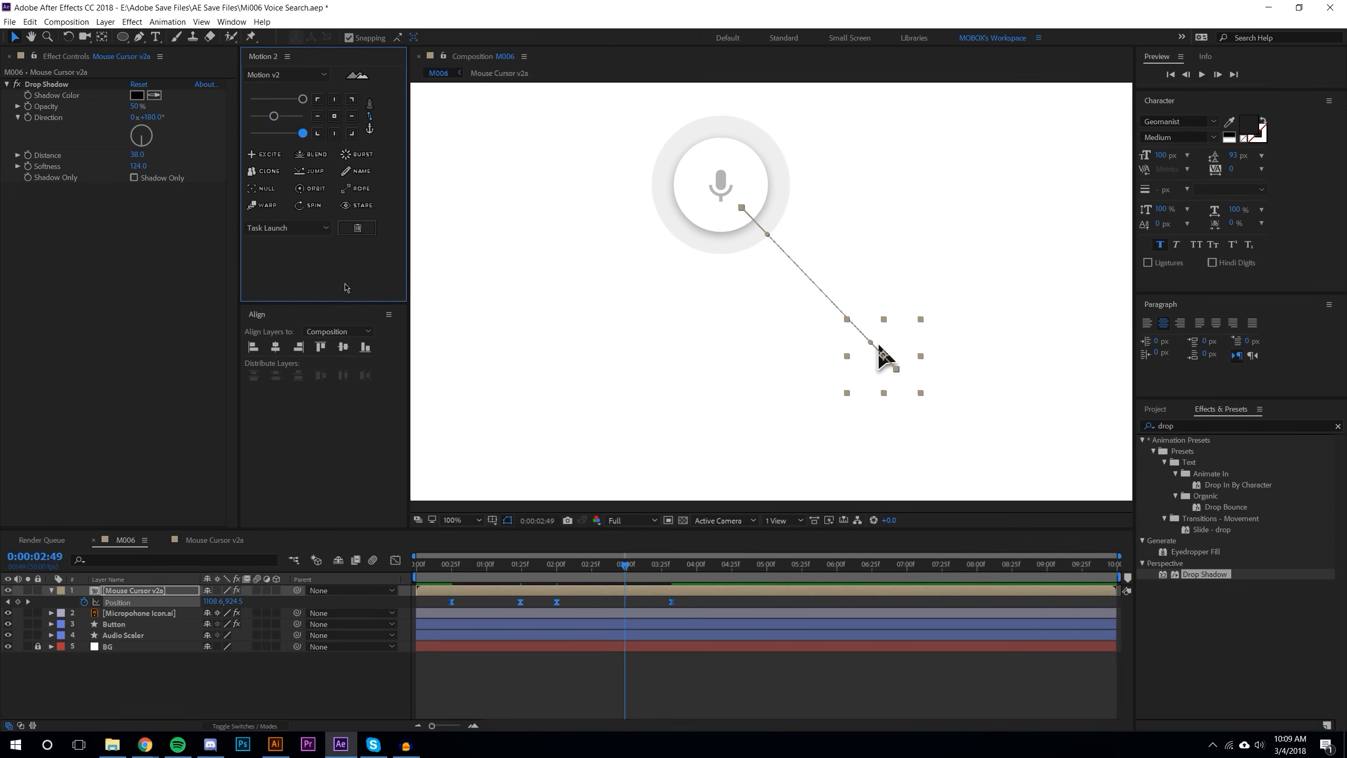
Step: Preview the eased cursor movement and shift the first Position keyframe slightly earlier in the speed graph
click(396, 560)
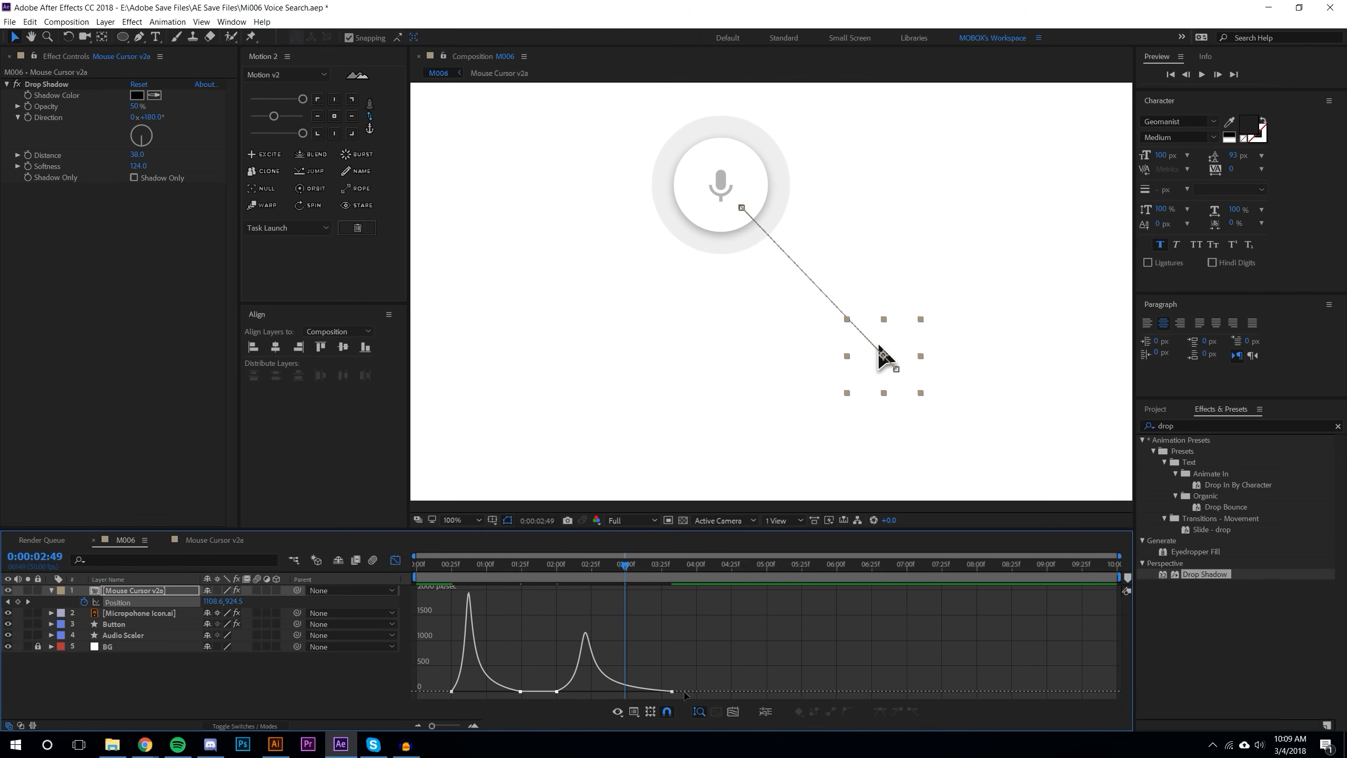
click(455, 567)
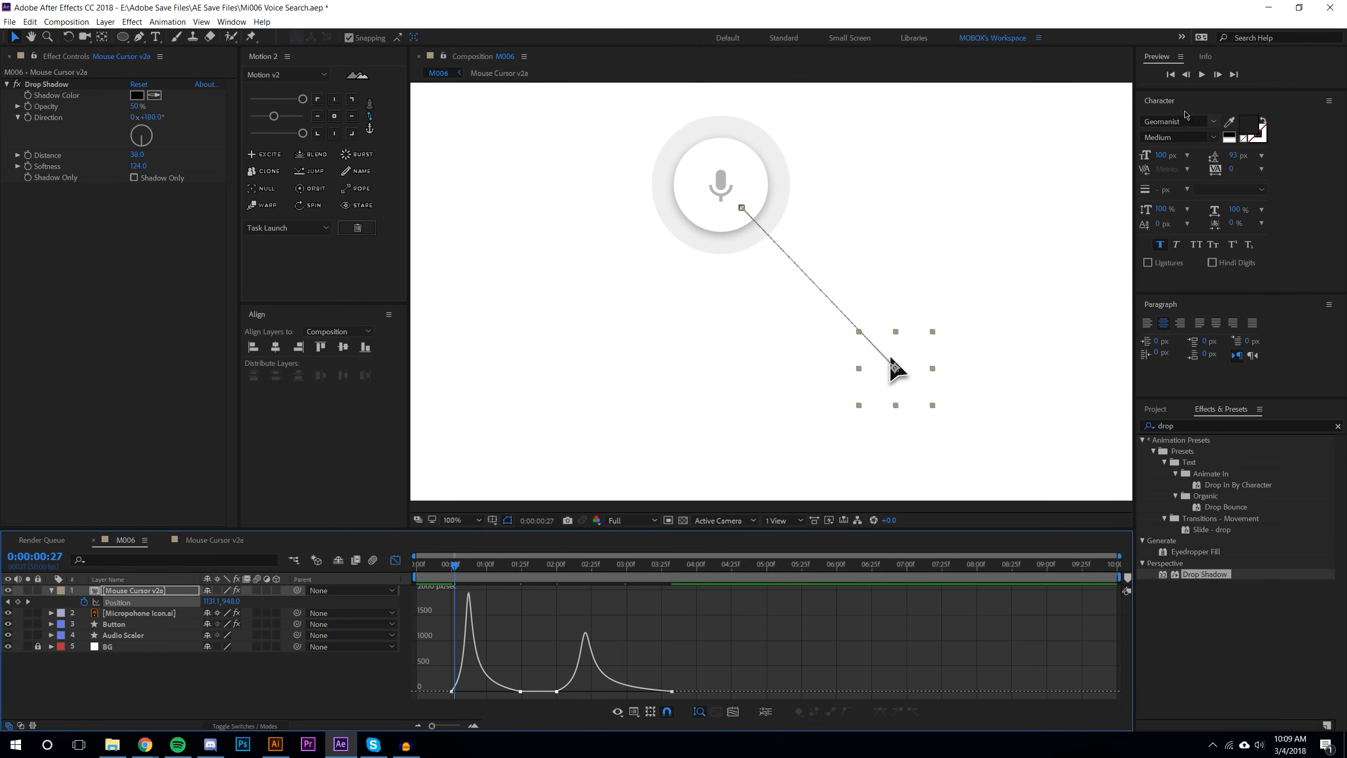
click(1203, 72)
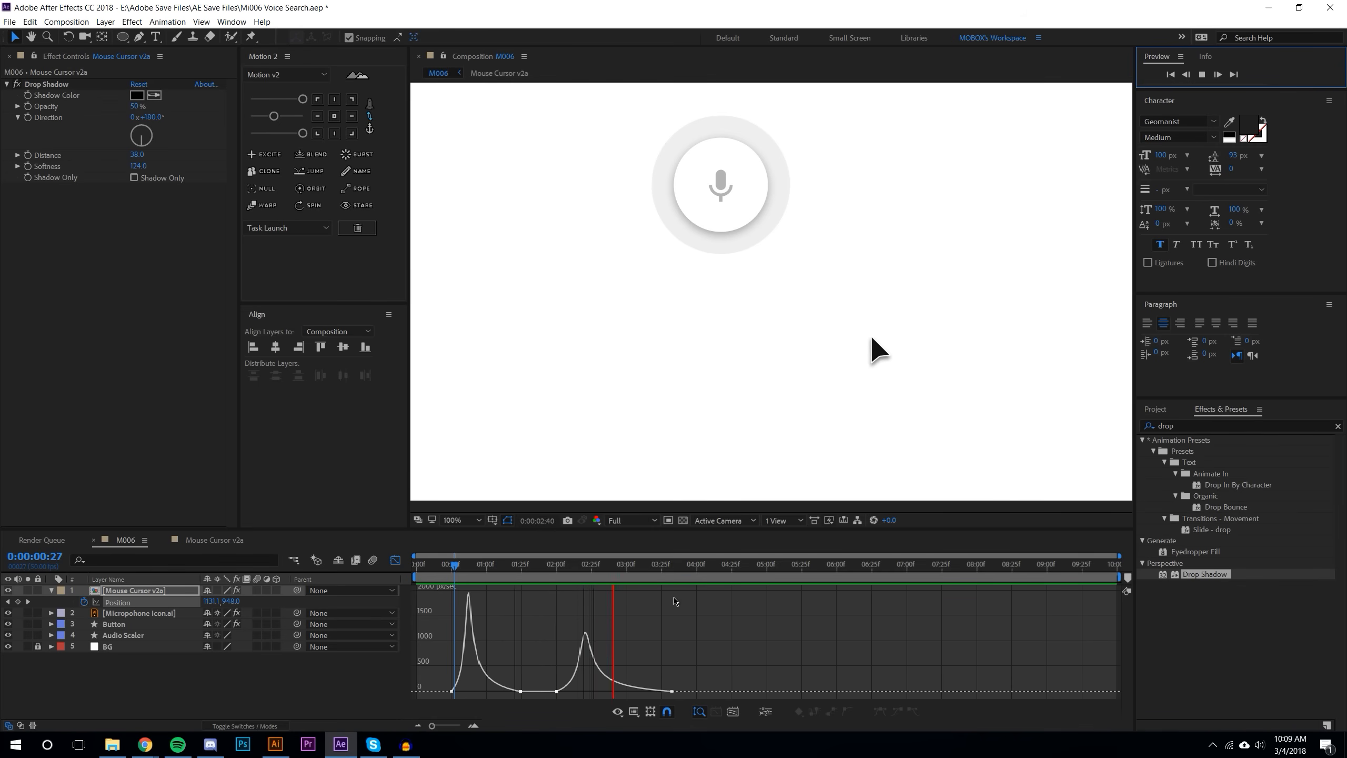
click(591, 589)
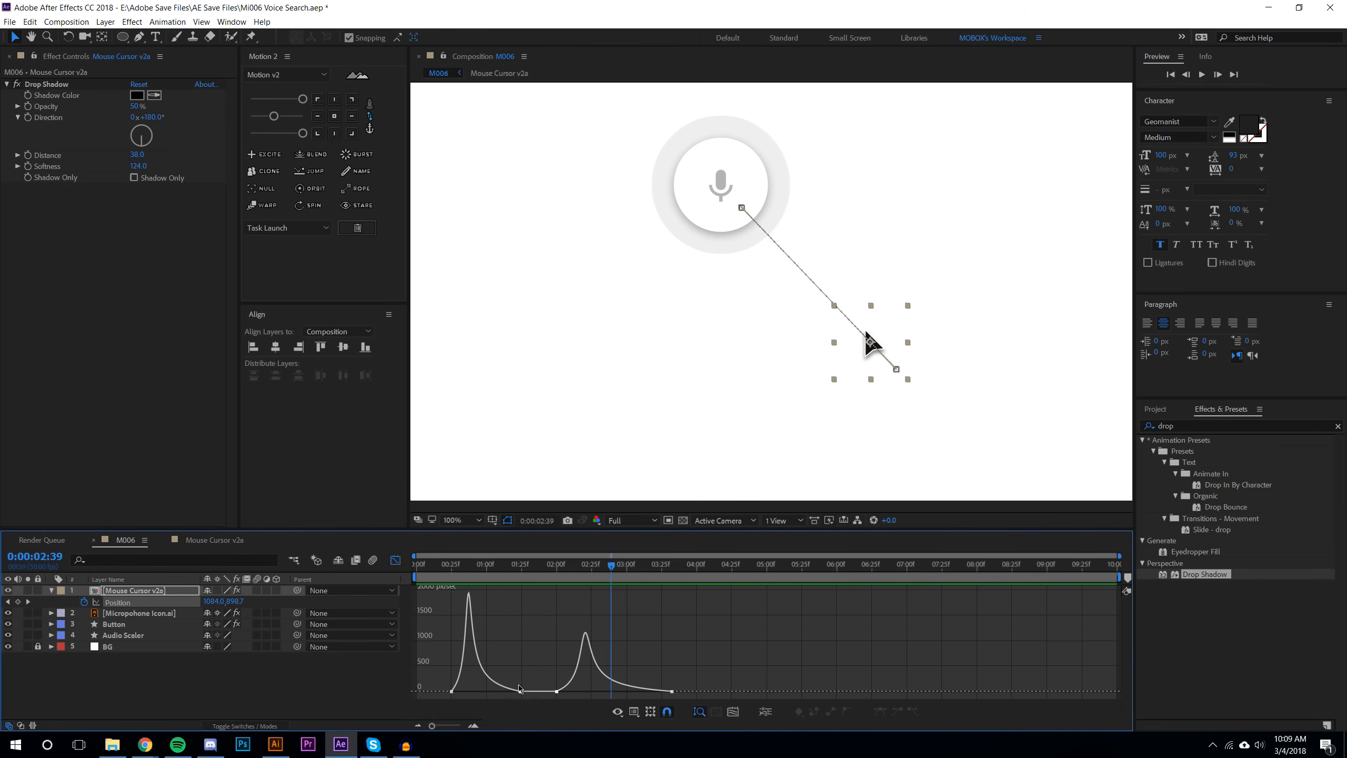
drag(451, 692, 438, 692)
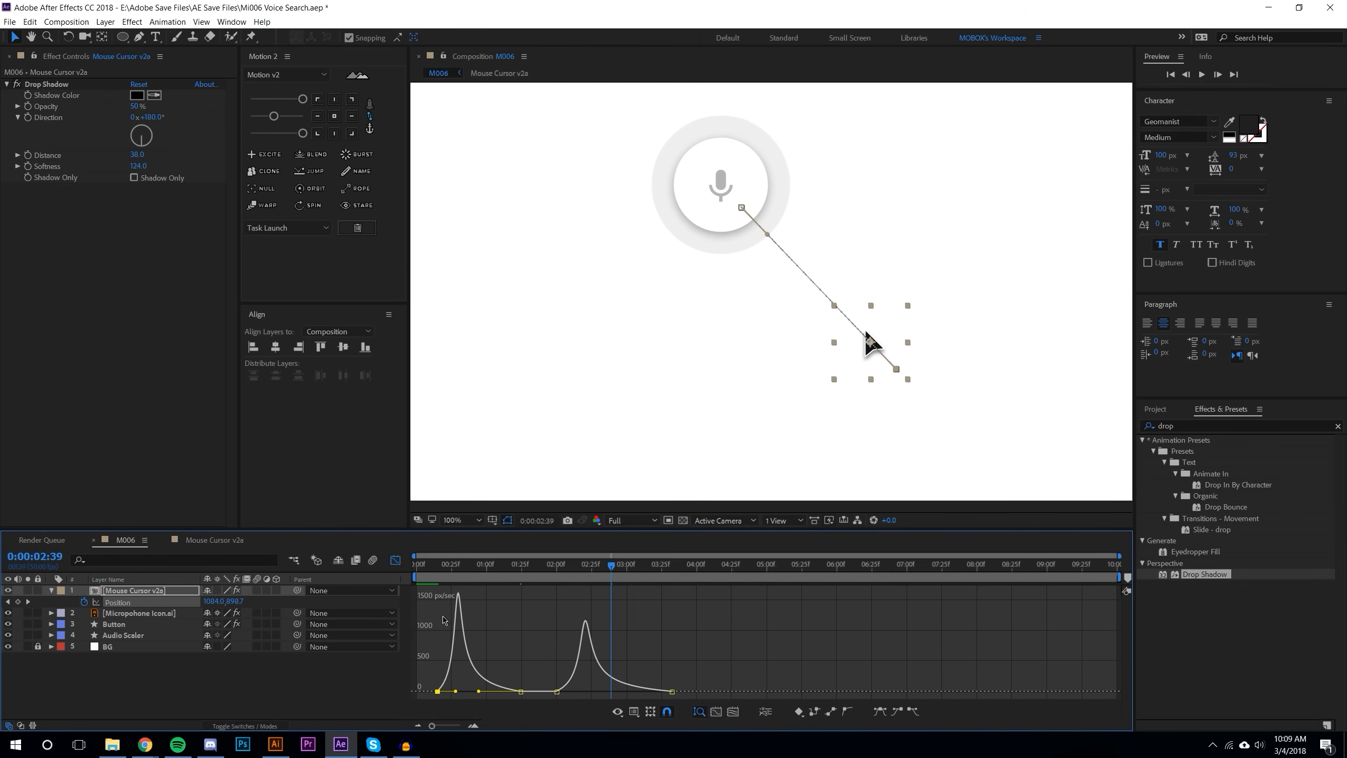
click(432, 566)
click(1201, 74)
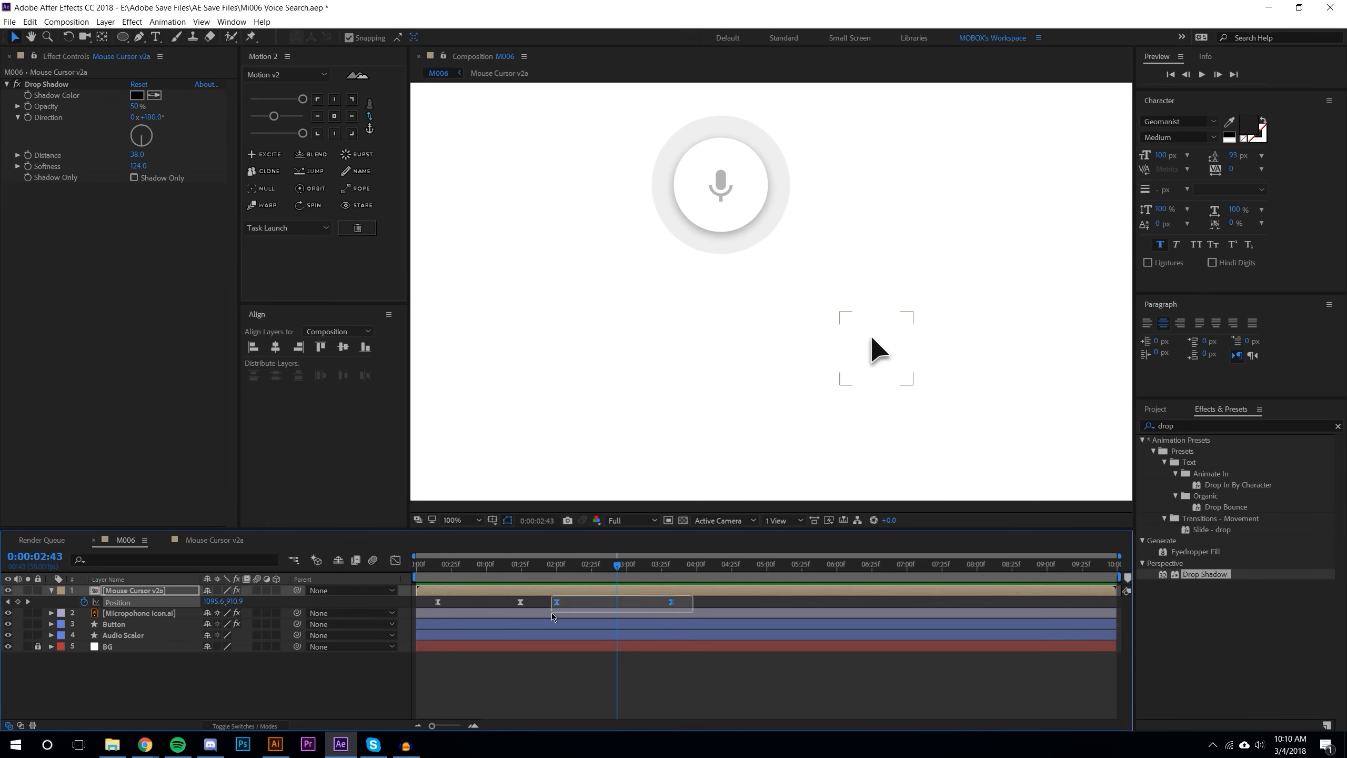
Step: Shift the cursor's last two Position keyframes later so it stays longer on the microphone button
drag(552, 613, 551, 614)
drag(557, 602, 595, 602)
click(574, 675)
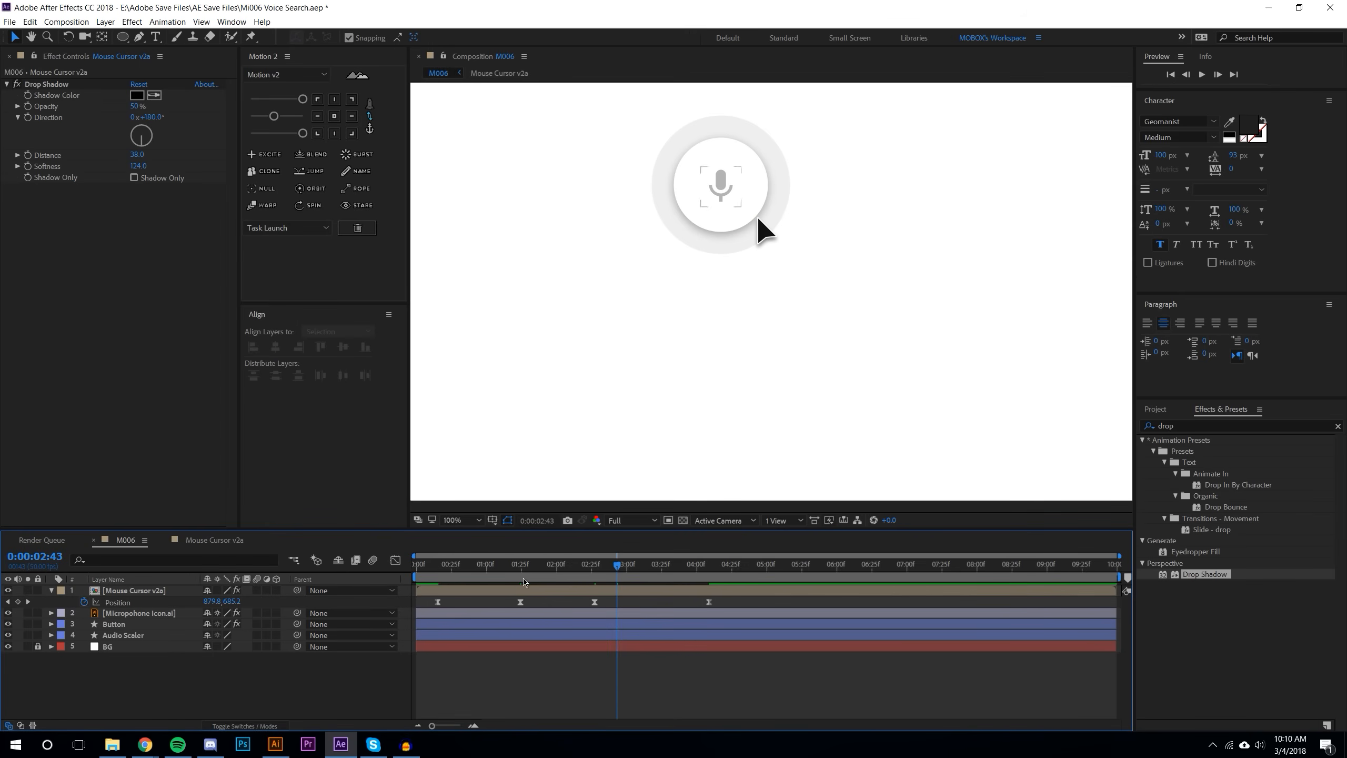
Step: Preview the retimed cursor animation and review the Position speed graph of Mouse Cursor v2a
click(426, 568)
click(1201, 74)
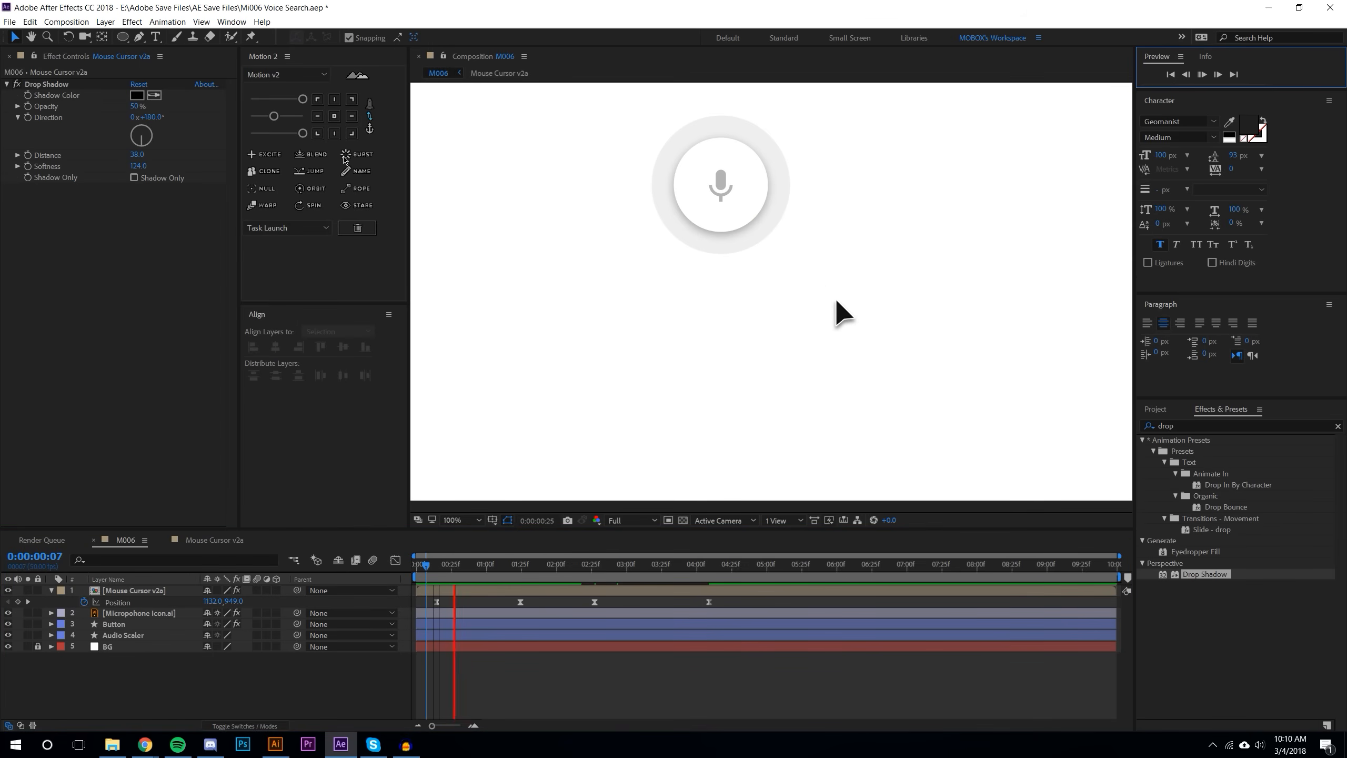
click(395, 560)
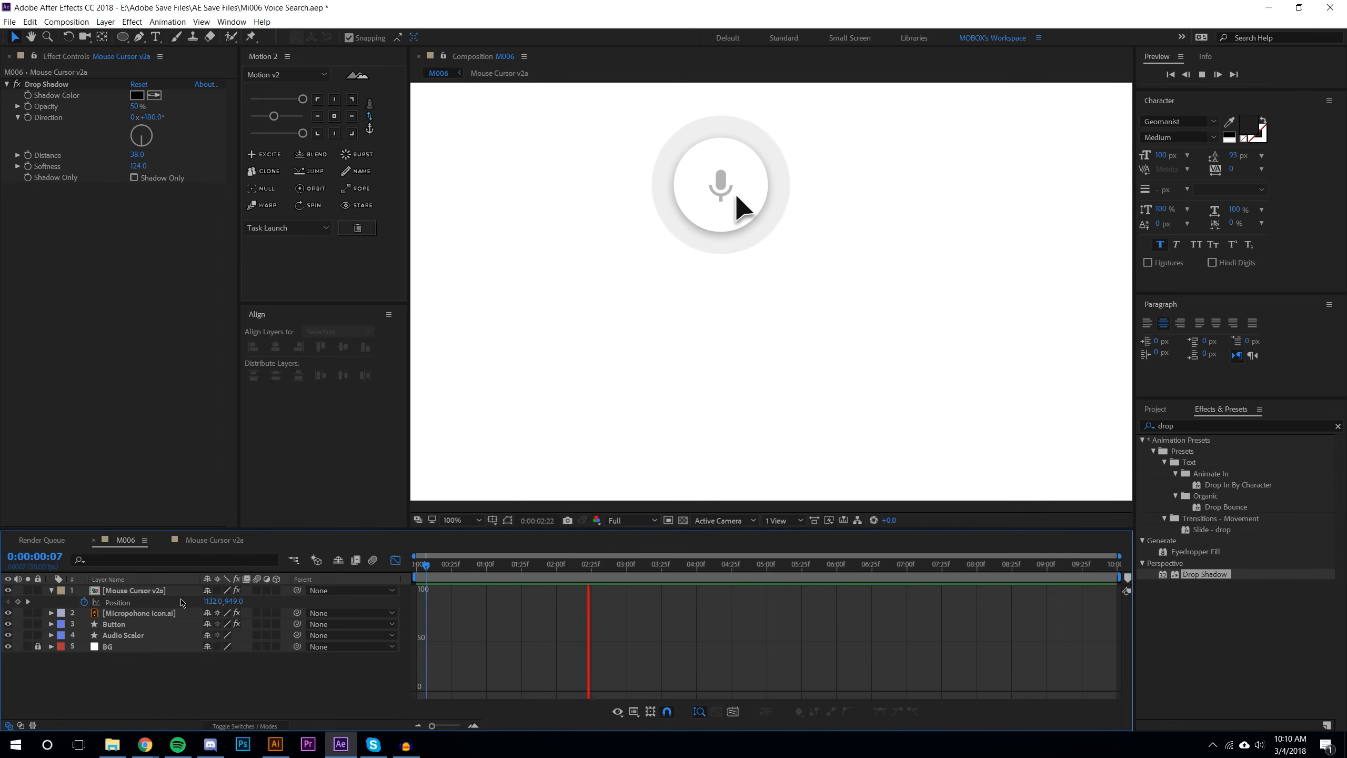
click(117, 602)
click(431, 564)
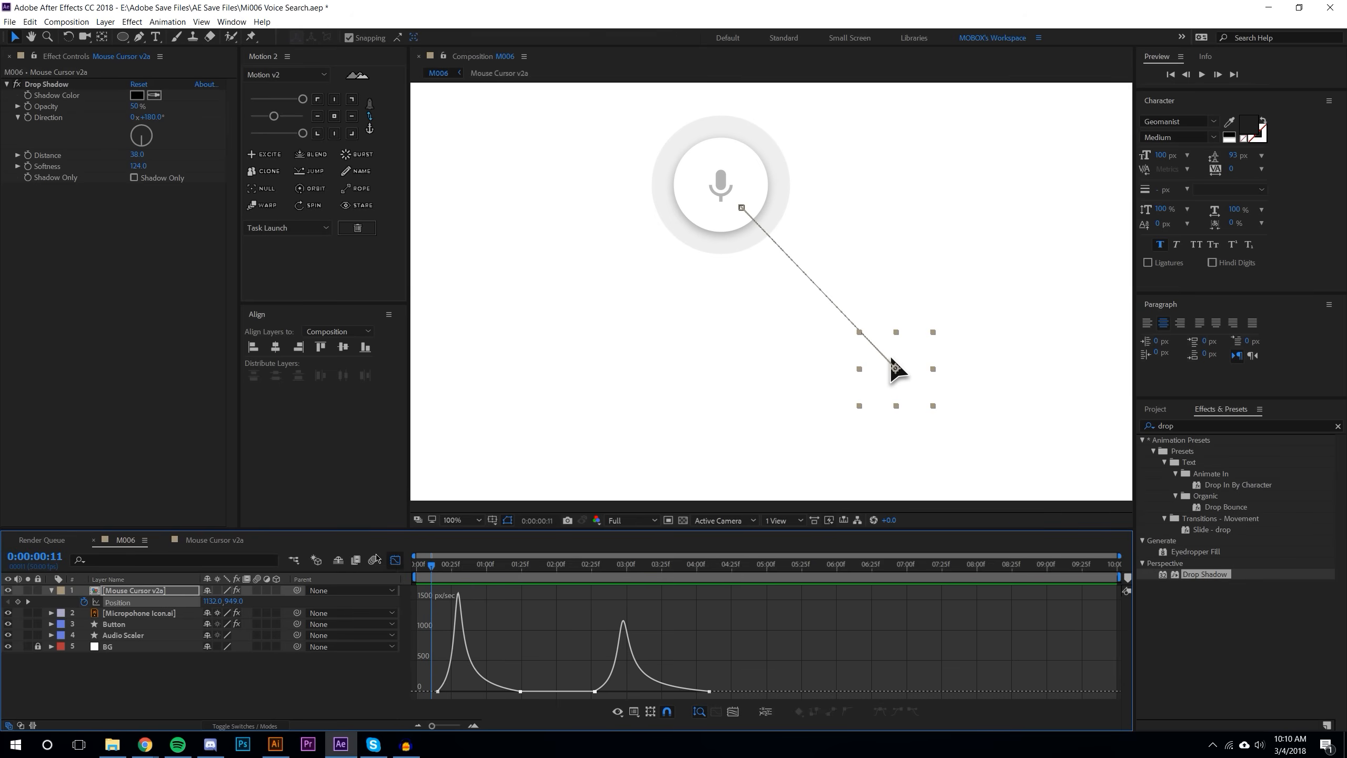
click(395, 560)
click(563, 689)
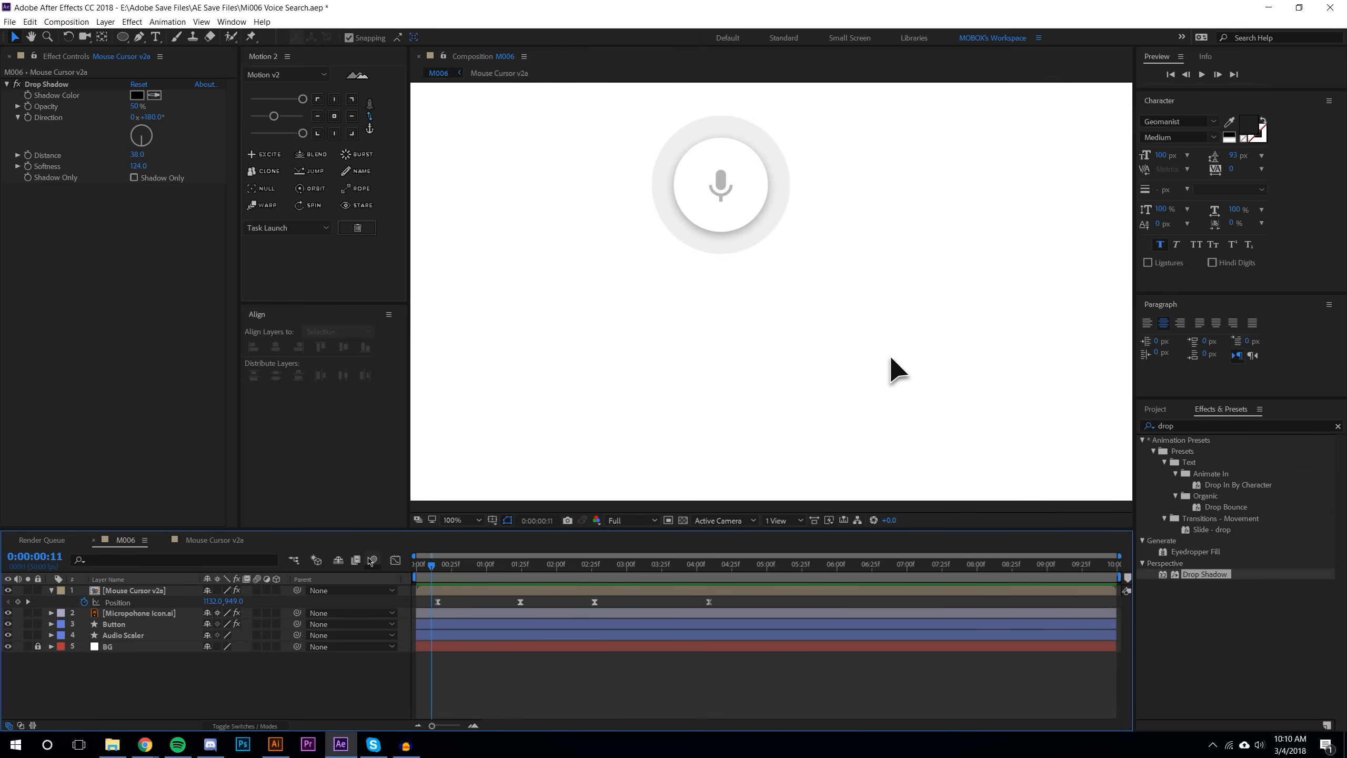
Step: Enable motion blur for the composition and its layers, and preview the cursor animation with it
drag(256, 590, 257, 646)
click(1196, 78)
click(1202, 74)
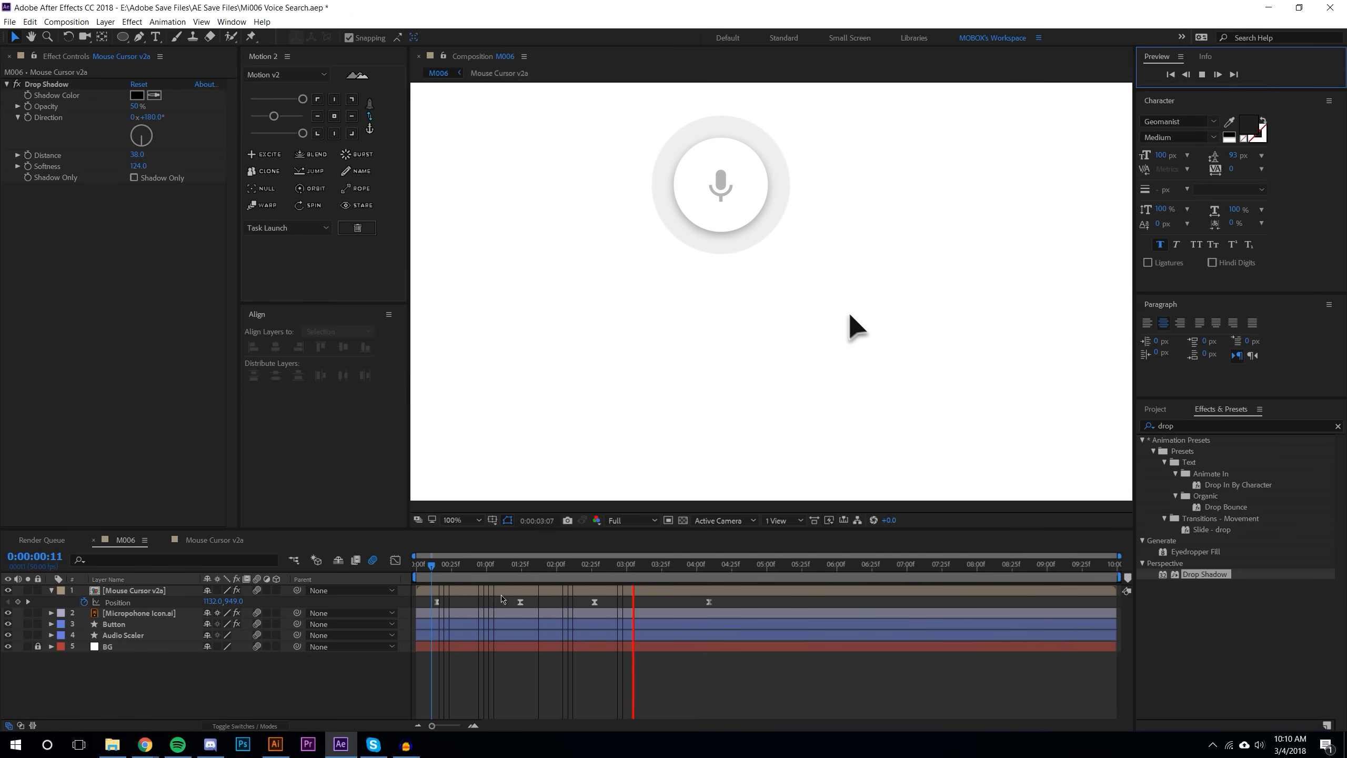
Step: At 0:00:01:34, draw a small light grey circle on a new shape layer beside the microphone button
click(518, 575)
drag(518, 575, 534, 575)
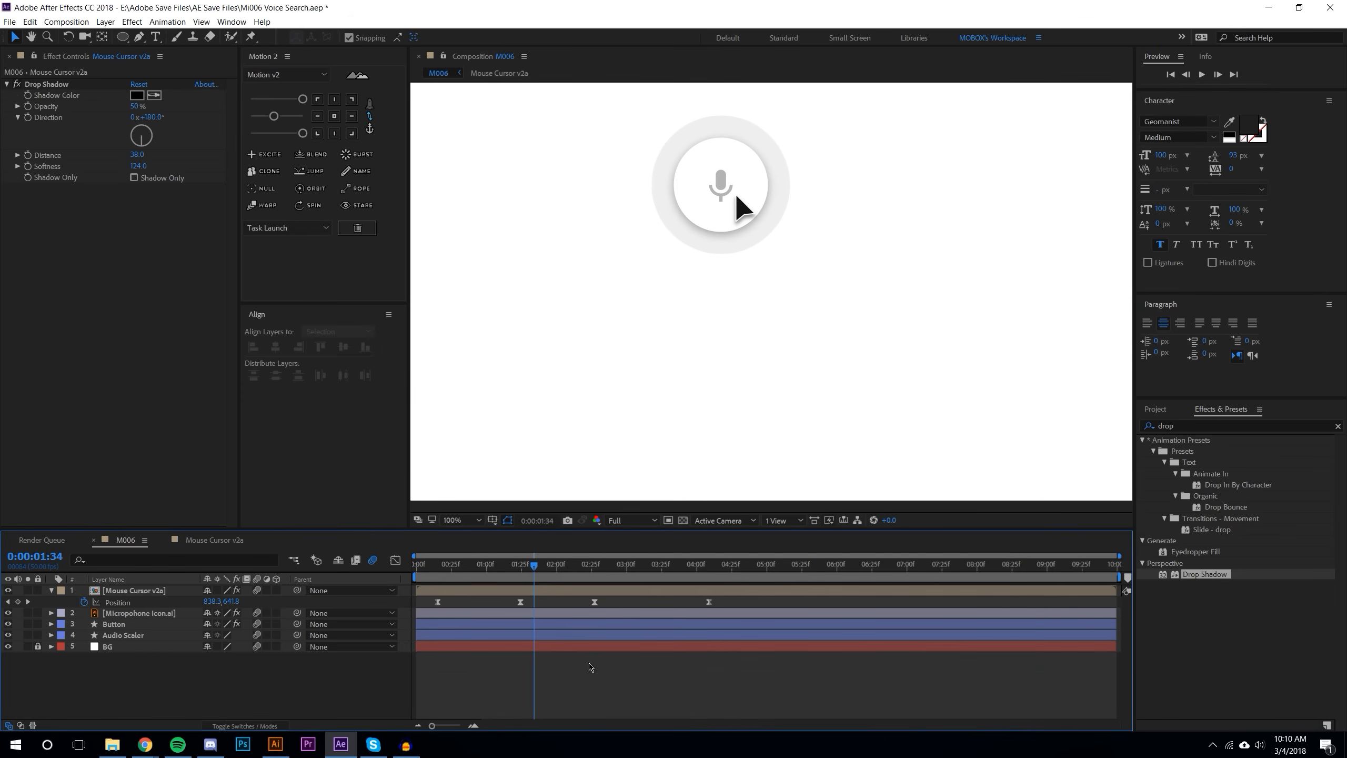
click(122, 37)
scroll(695, 333, up, 2)
drag(535, 296, 578, 345)
drag(6, 38, 91, 26)
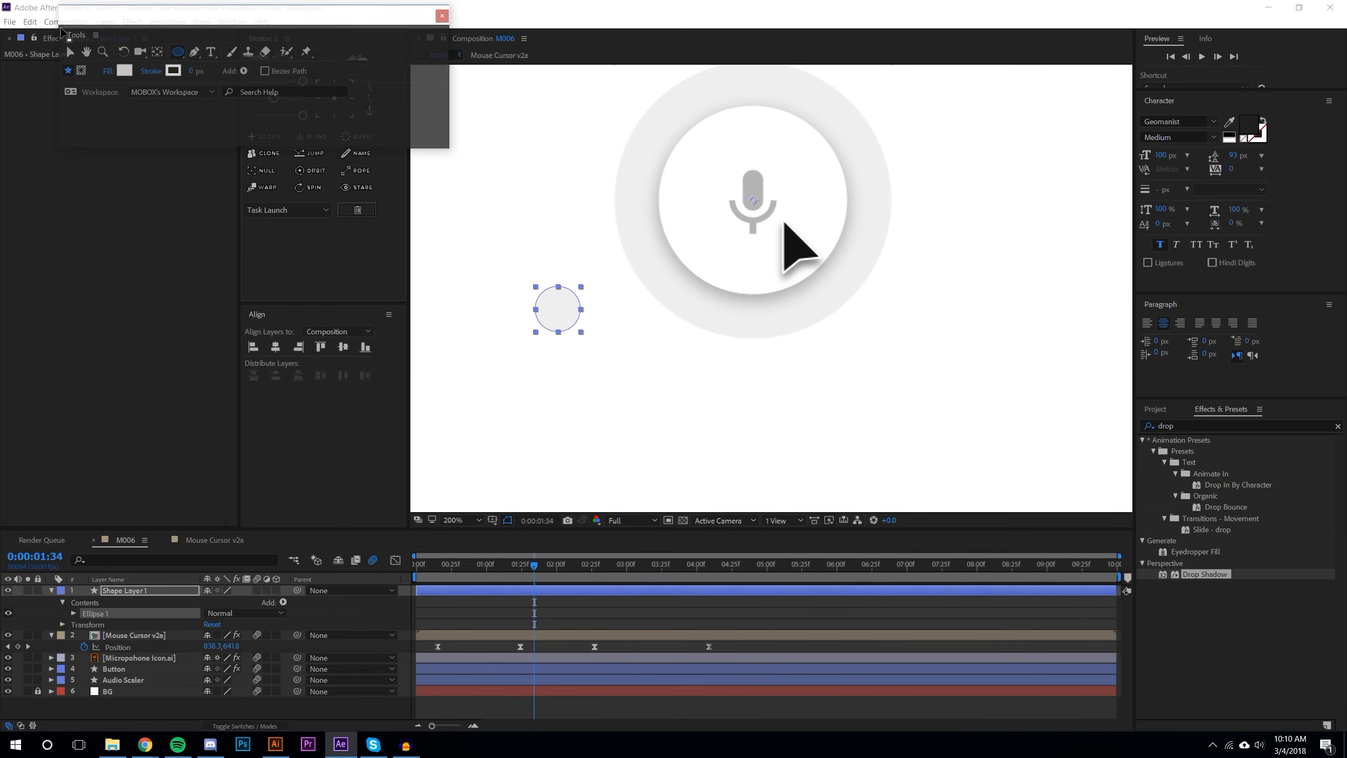
click(664, 607)
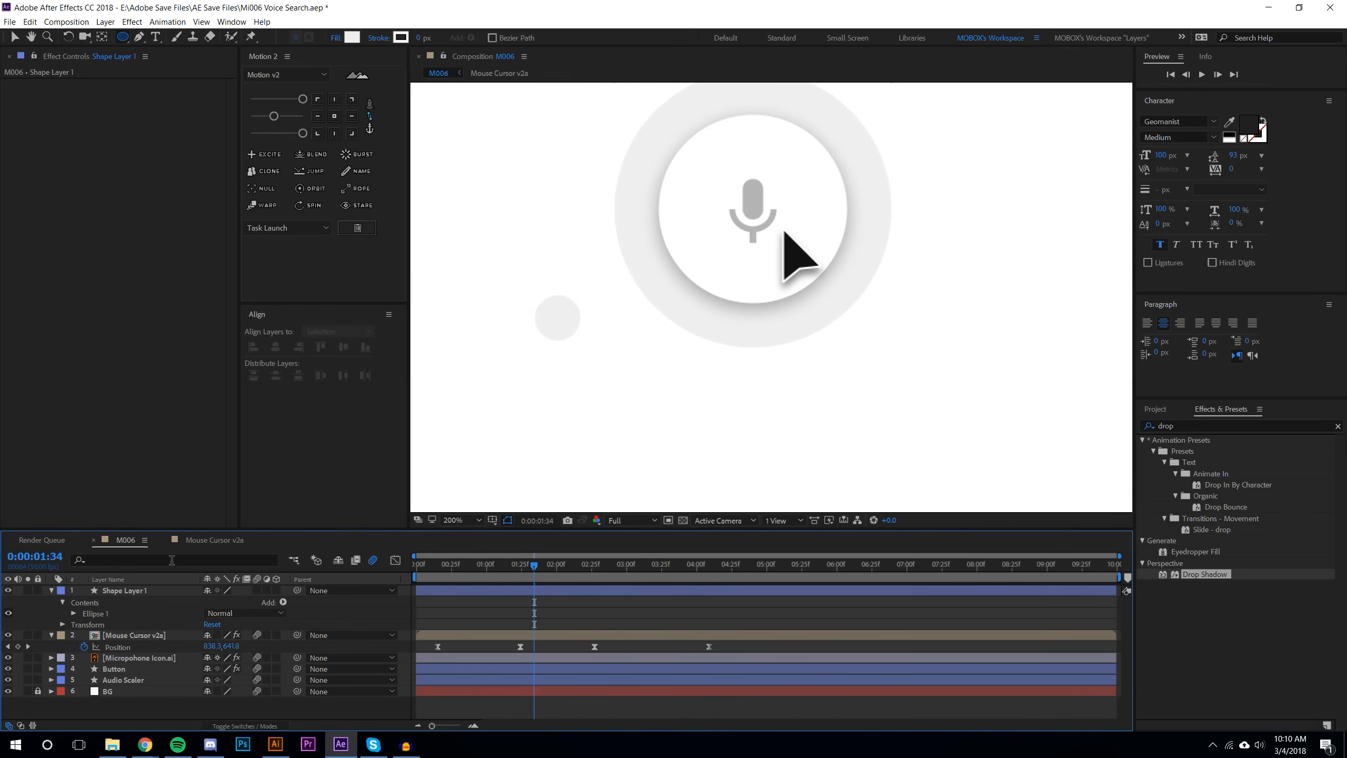
Step: Center the anchor point of Shape Layer 1 on its circle and move the circle onto the mouse cursor's tip
click(152, 593)
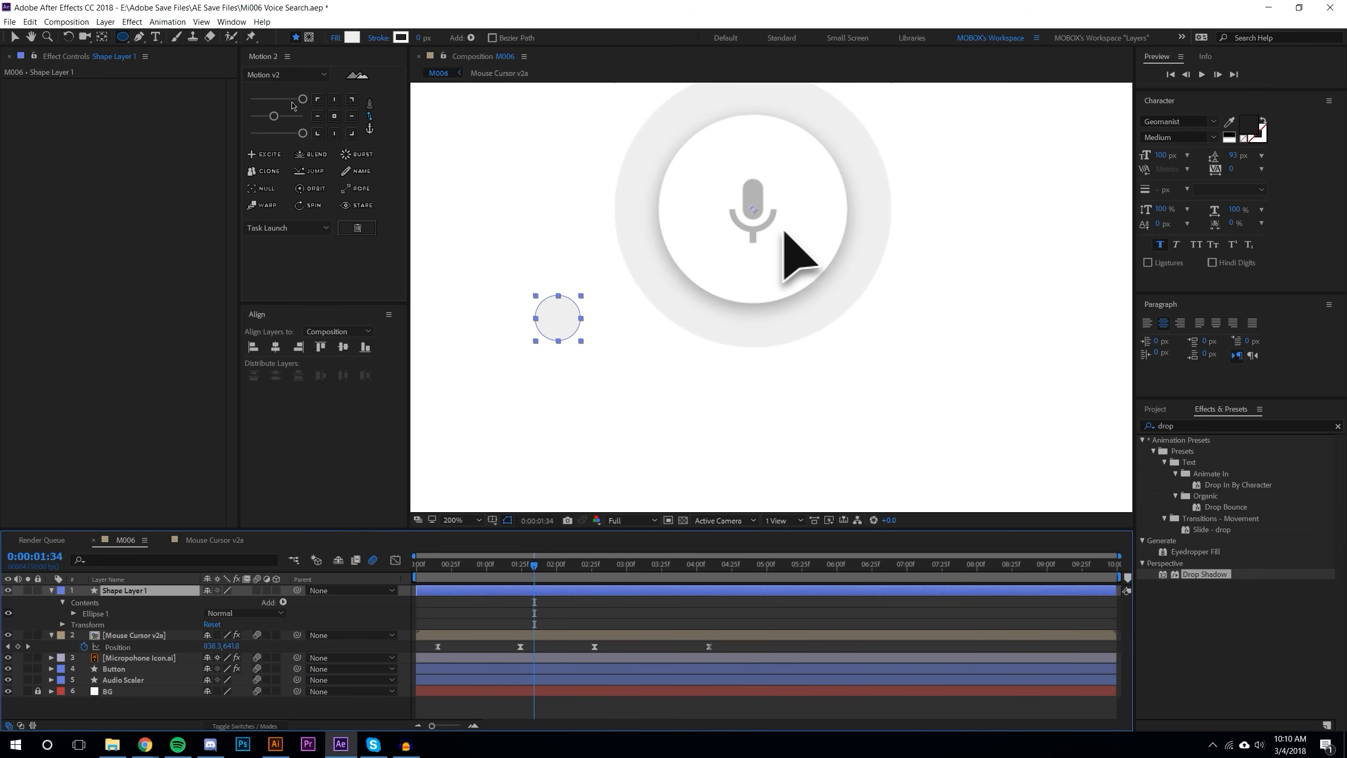
click(334, 118)
click(14, 37)
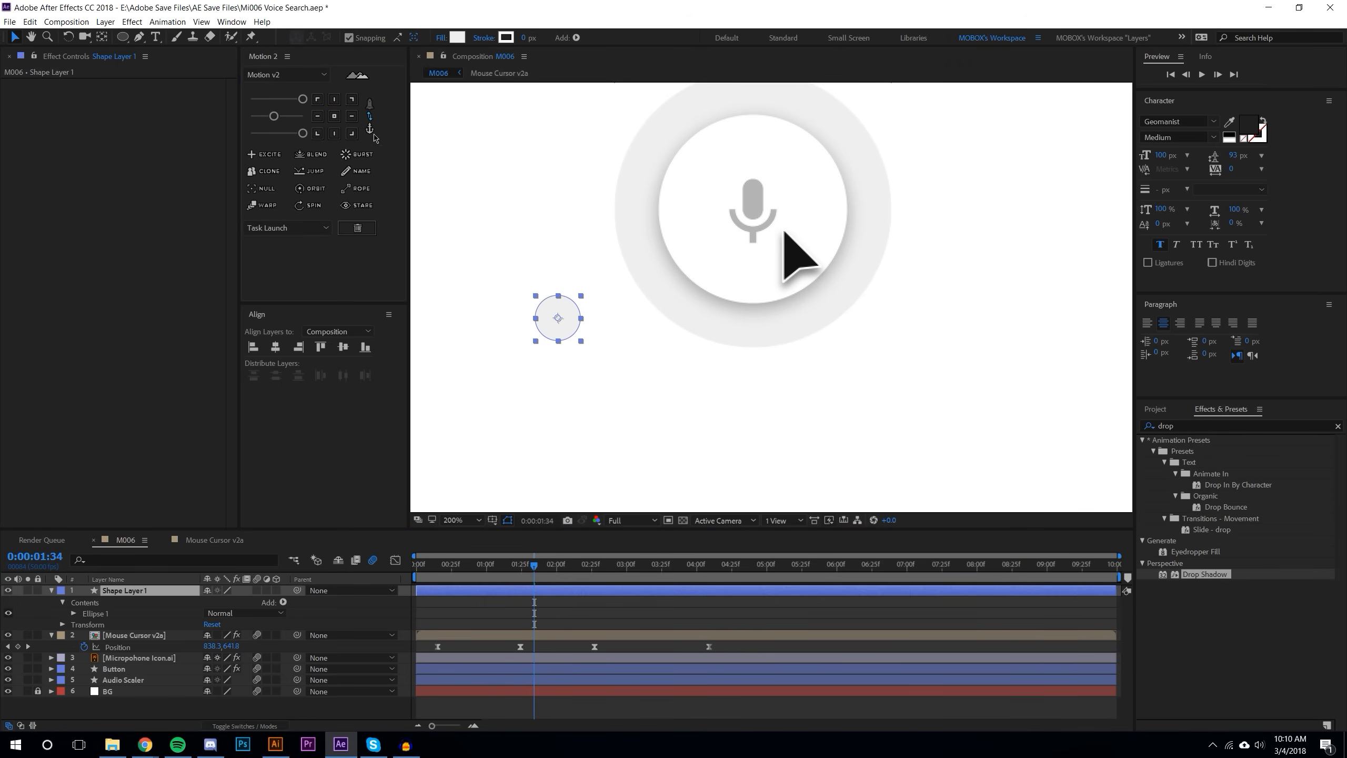
drag(559, 320, 783, 234)
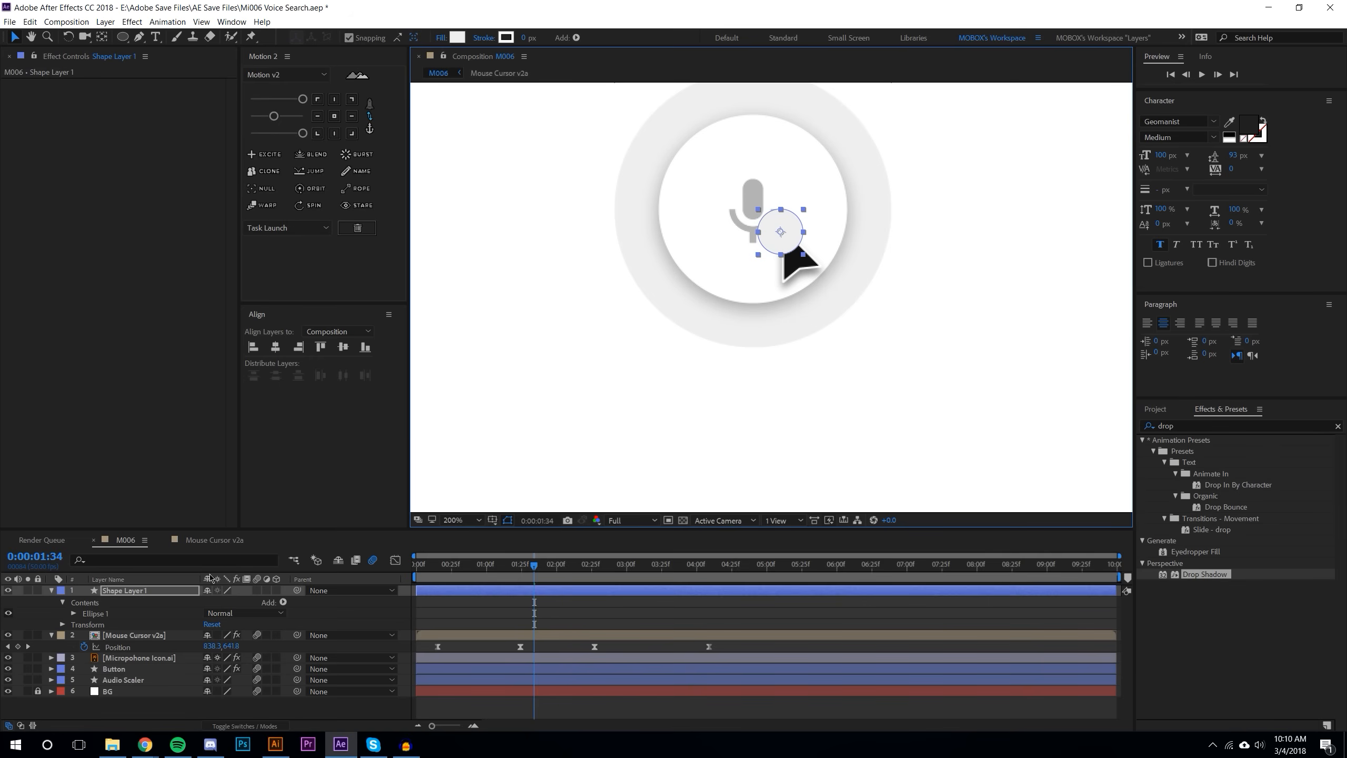
Step: Place Shape Layer 1 below the Mouse Cursor v2a layer and set the circle's fill color to 000000
drag(129, 598, 133, 653)
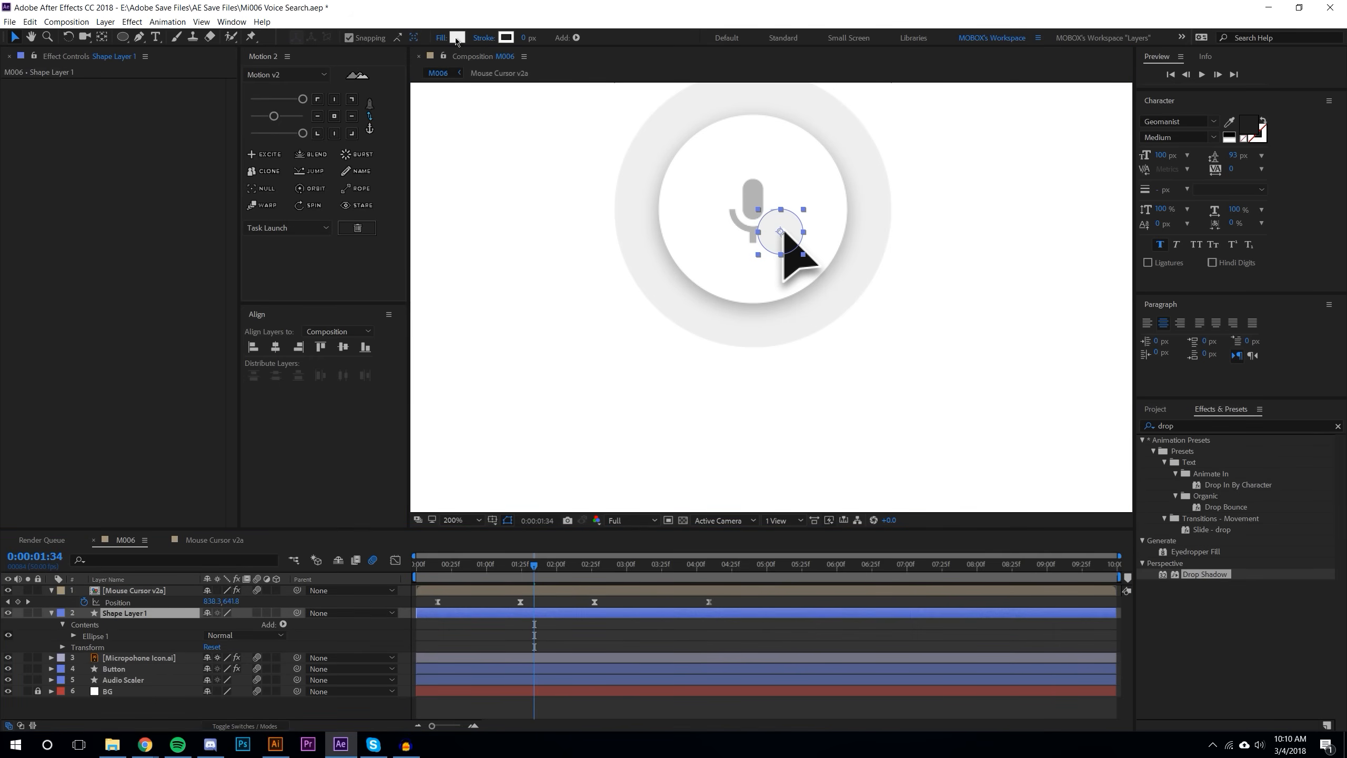
click(458, 39)
drag(197, 631, 175, 672)
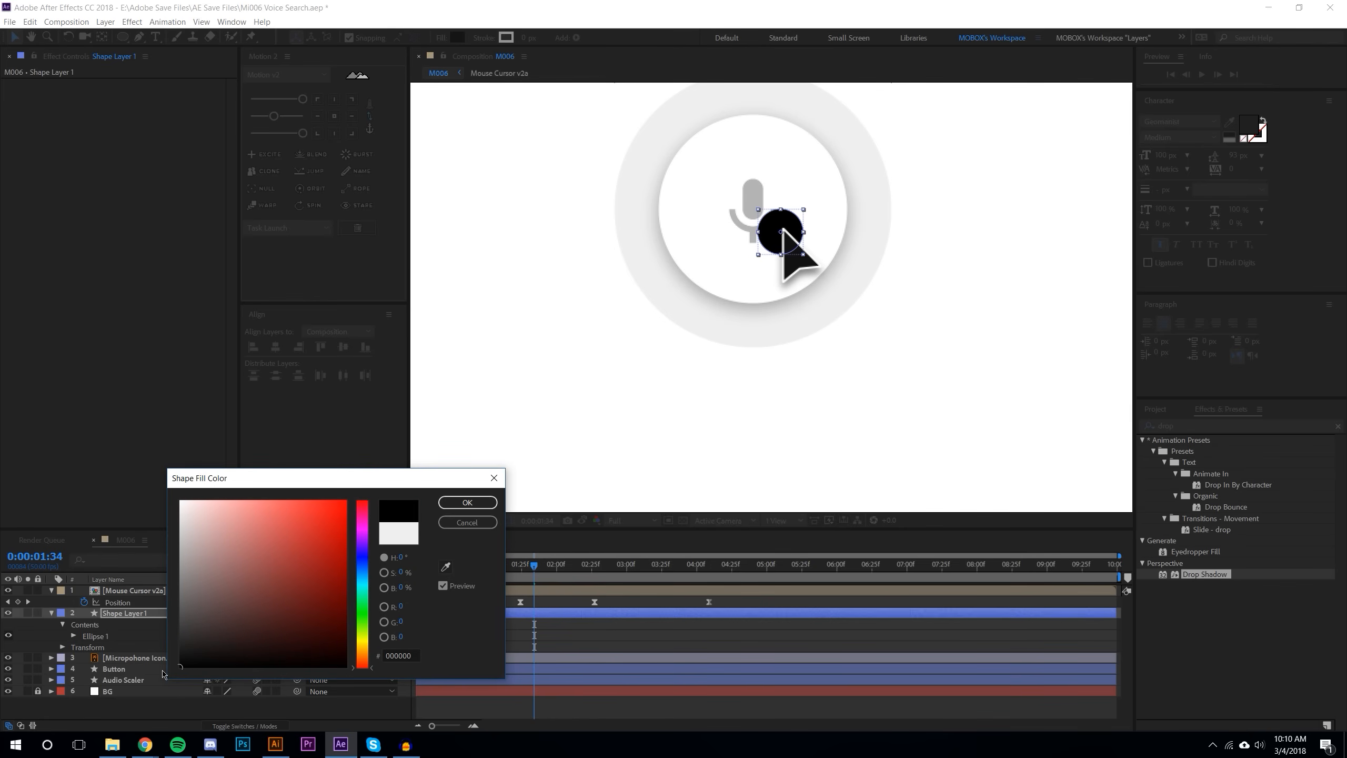
click(449, 502)
Step: Center the black circle precisely on the cursor's tip and rename its layer Click
scroll(757, 258, up, 2)
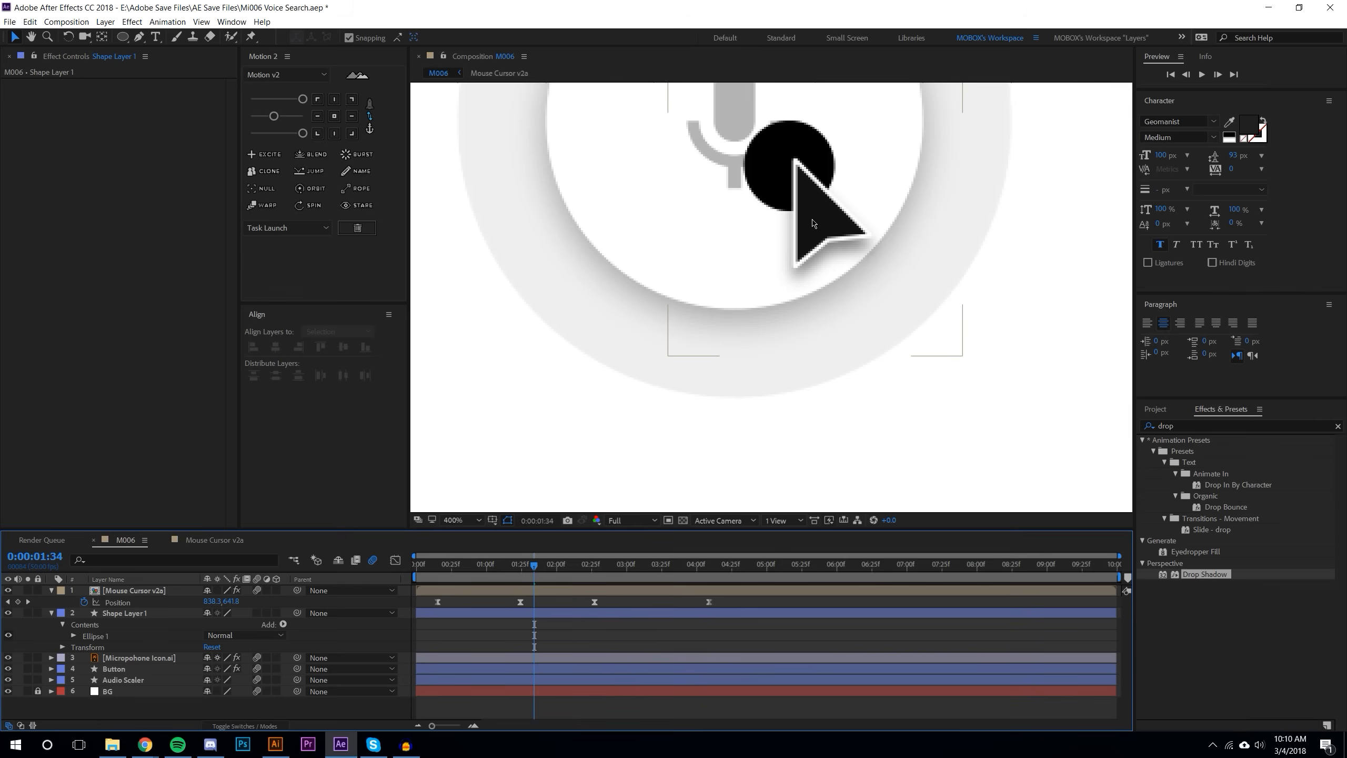
click(161, 591)
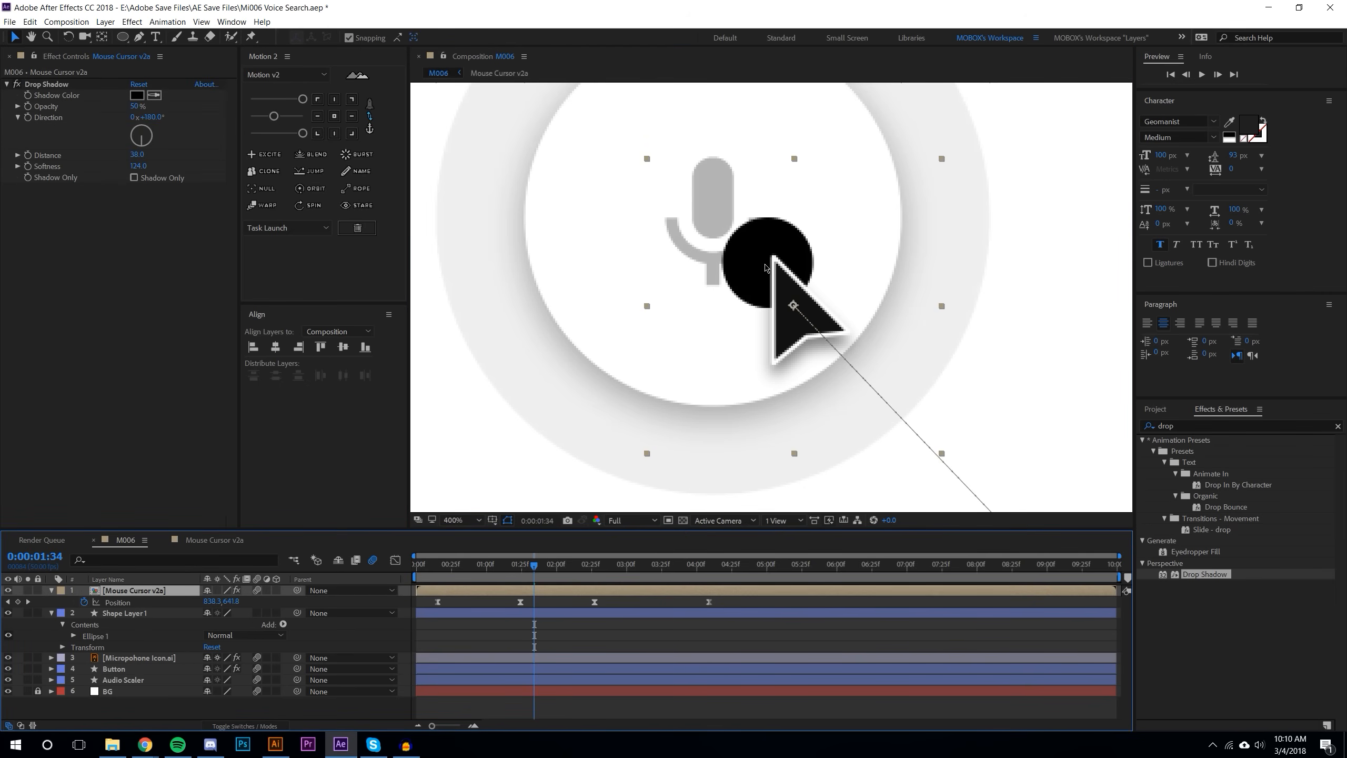
click(122, 613)
drag(776, 268, 781, 262)
right_click(161, 615)
click(183, 608)
text(Click)
key(Return)
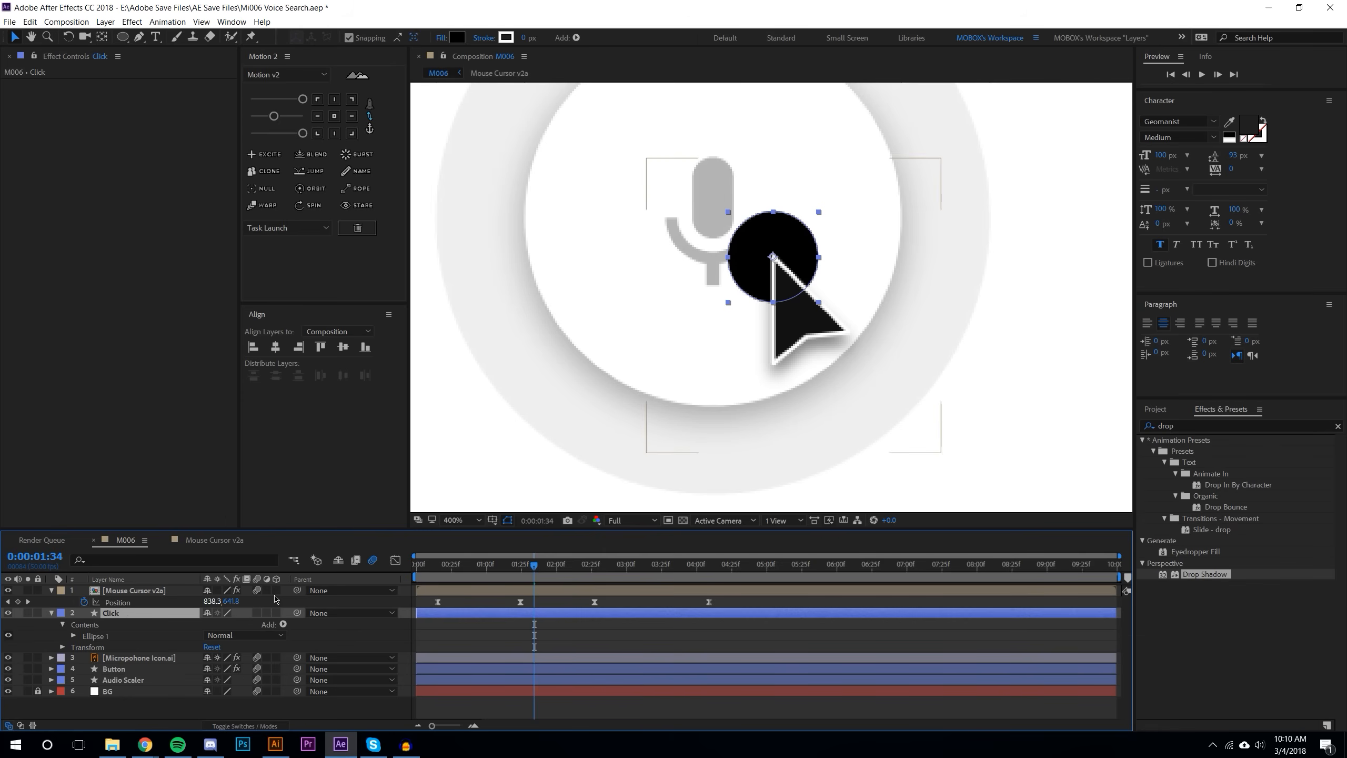
Step: At 0:00:01:34, keyframe the Click layer's Scale at 0% and Opacity at 100%, showing both properties
key(s)
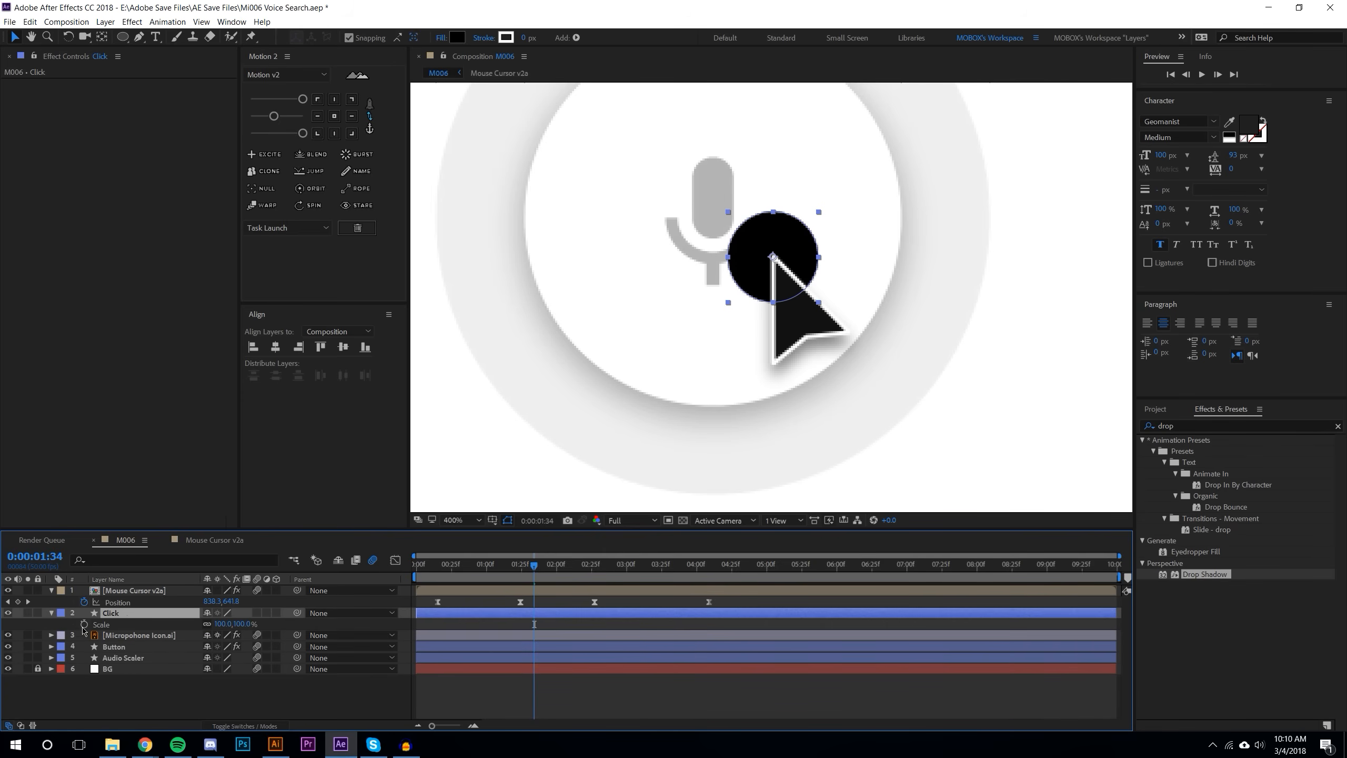
key(alt+shift+s)
key(Return)
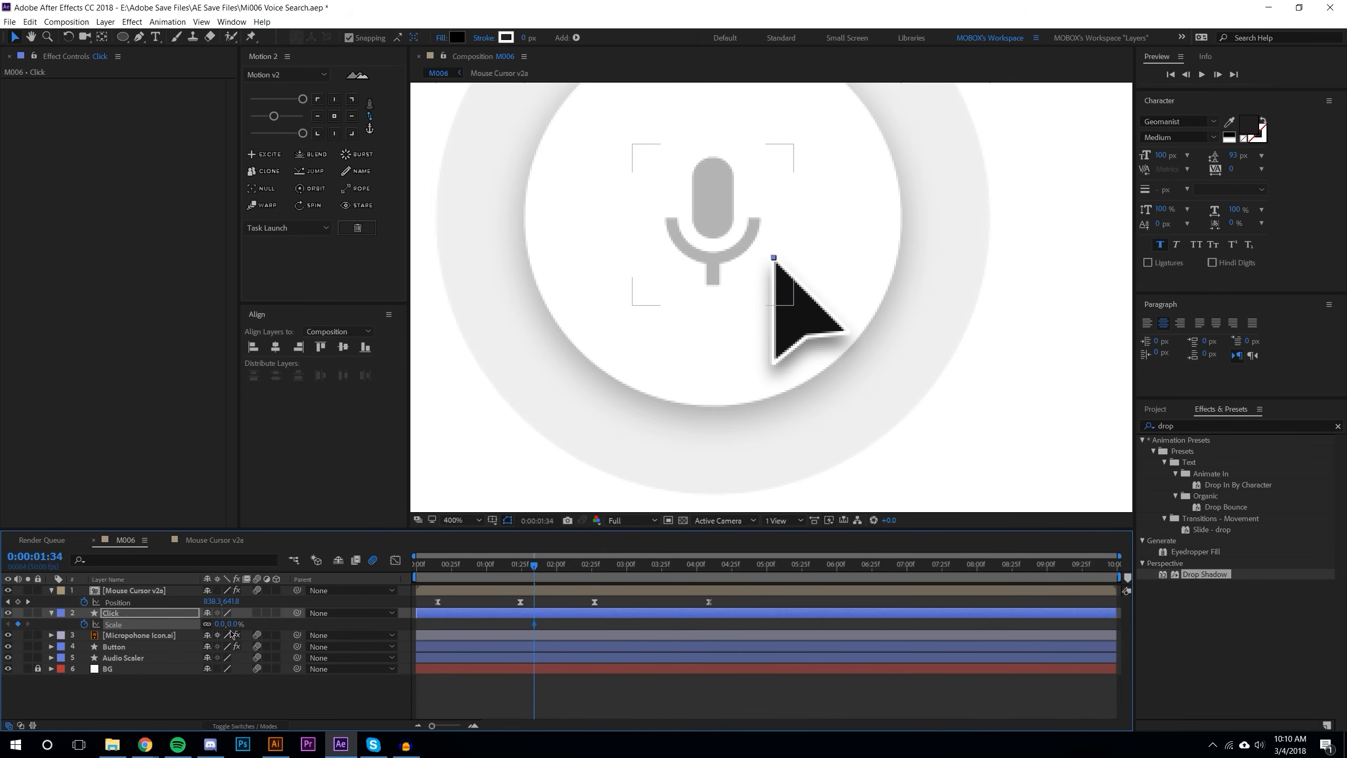
key(t)
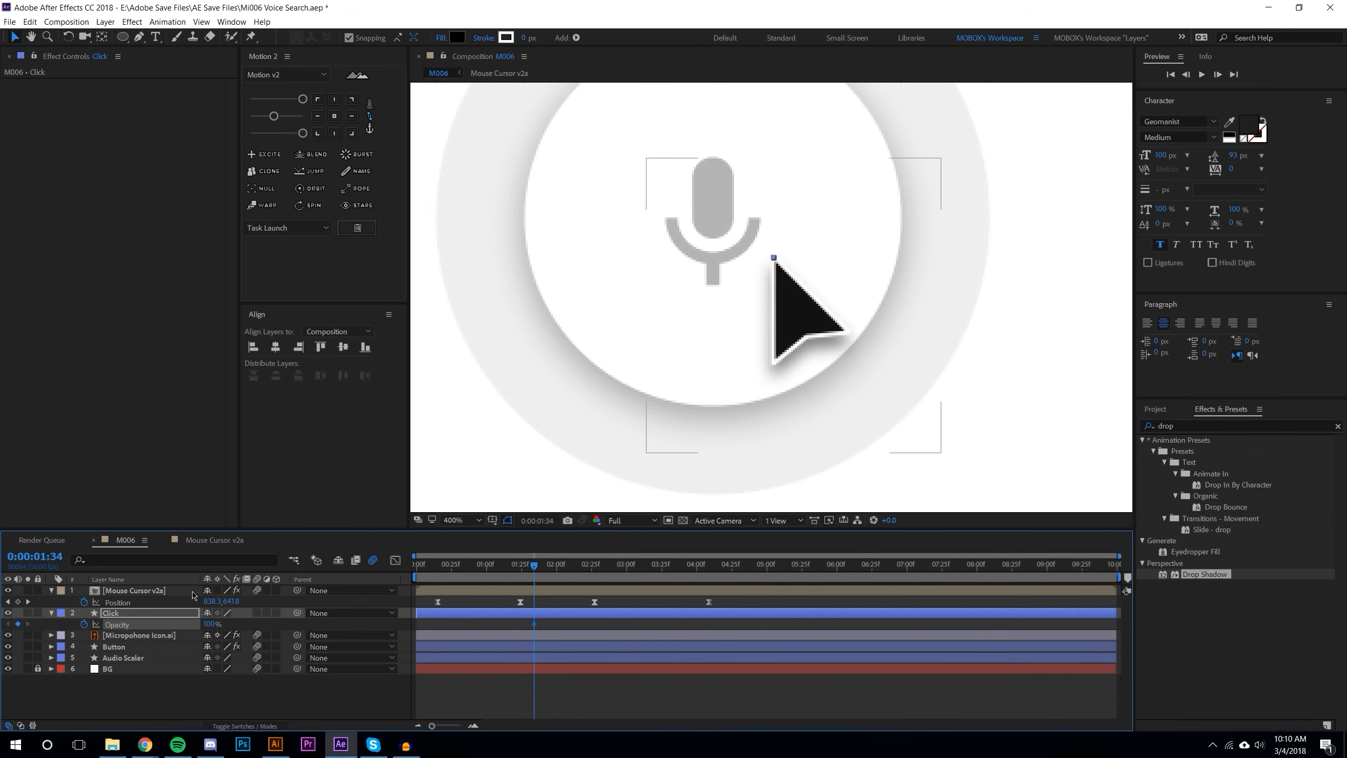
key(shift+s)
Step: At 0:00:02:13, set the Click layer's Scale to 222%
drag(534, 566, 574, 566)
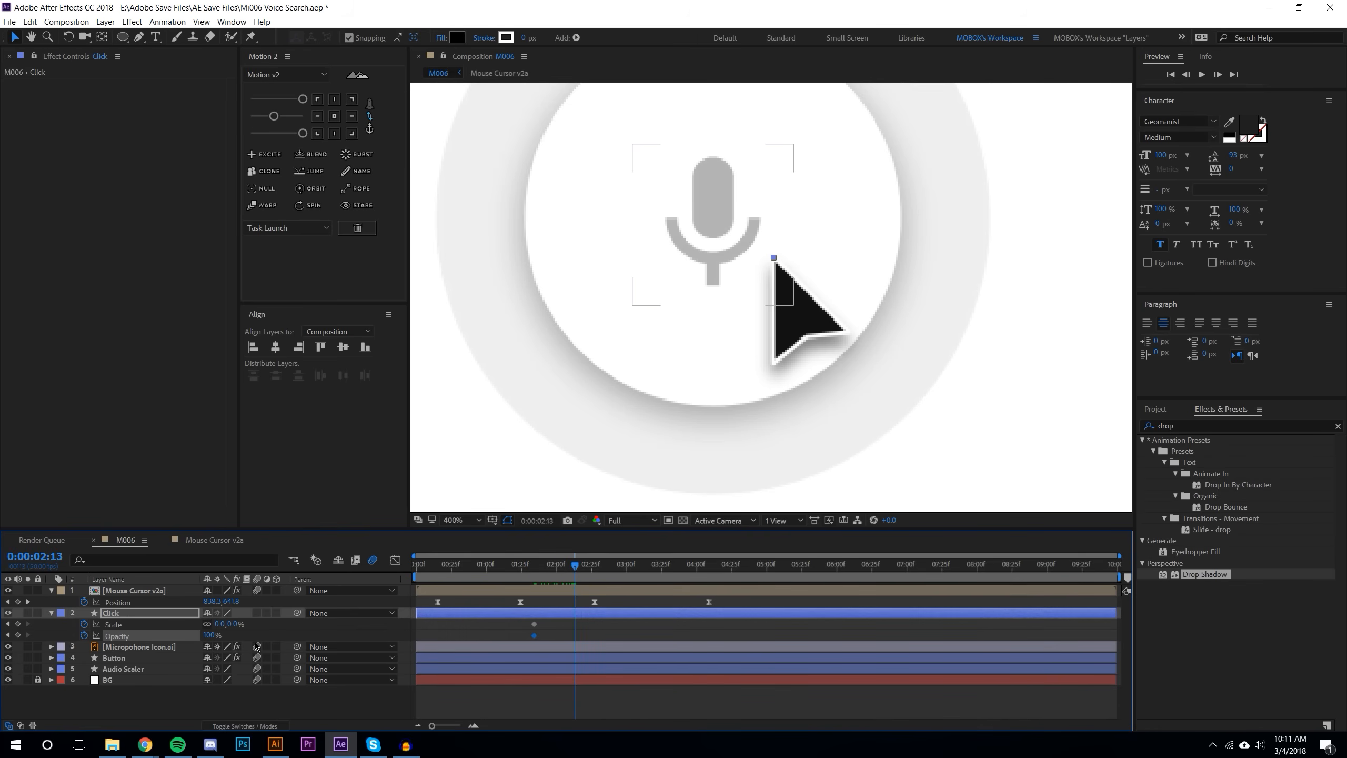
drag(231, 624, 348, 622)
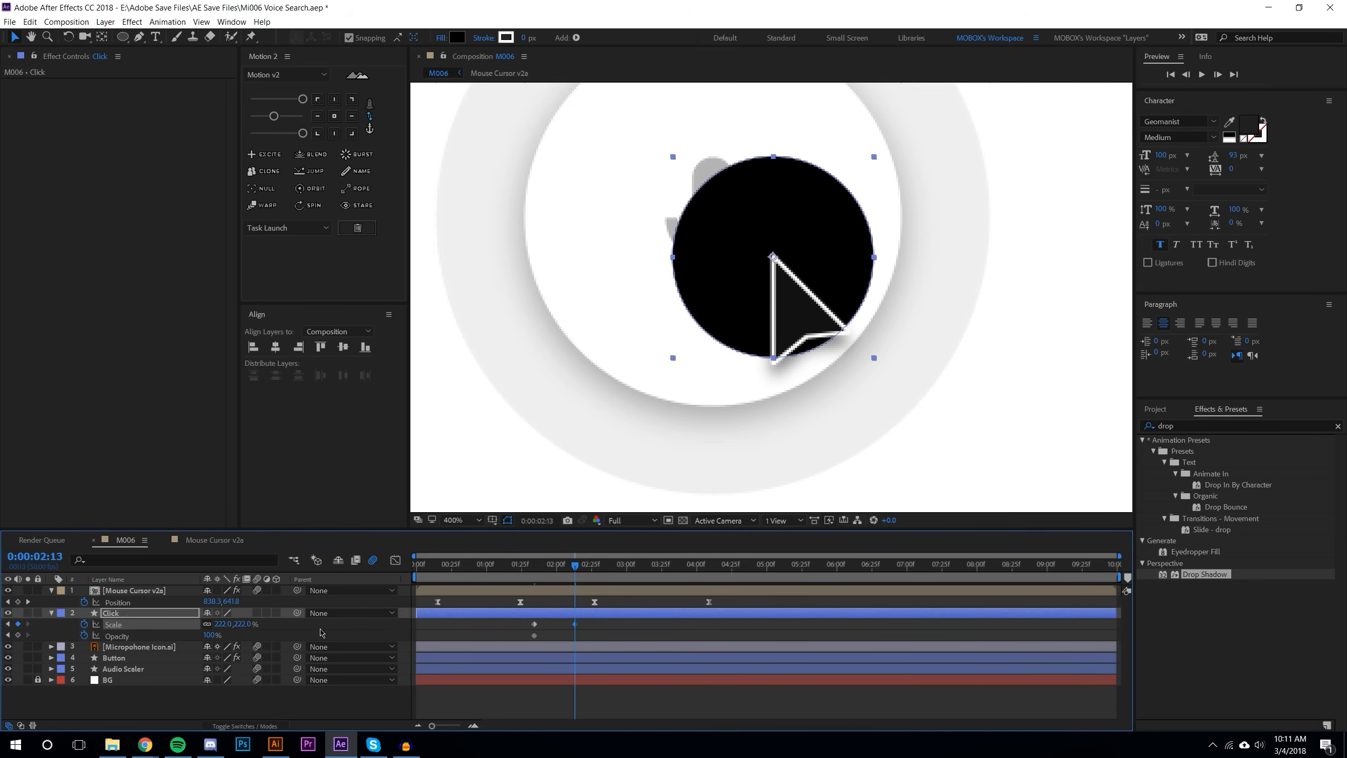
Step: Set the Click layer's Opacity to 0% at 0:00:02:13 and ease all its Scale and Opacity keyframes
drag(210, 636, 52, 670)
drag(505, 621, 599, 640)
click(302, 133)
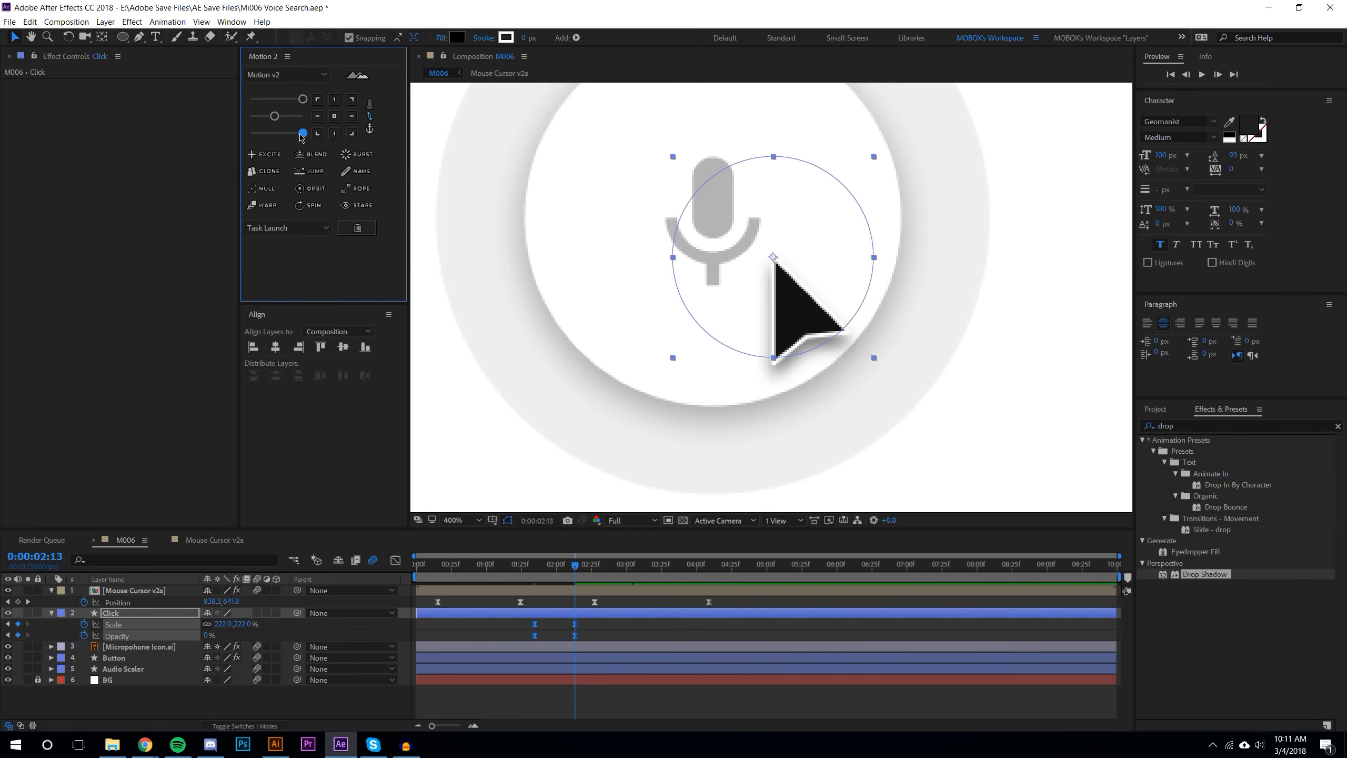
Step: Preview the click ripple and set the Click layer's Opacity keyframe at 0:00:01:34 to 66%
click(431, 566)
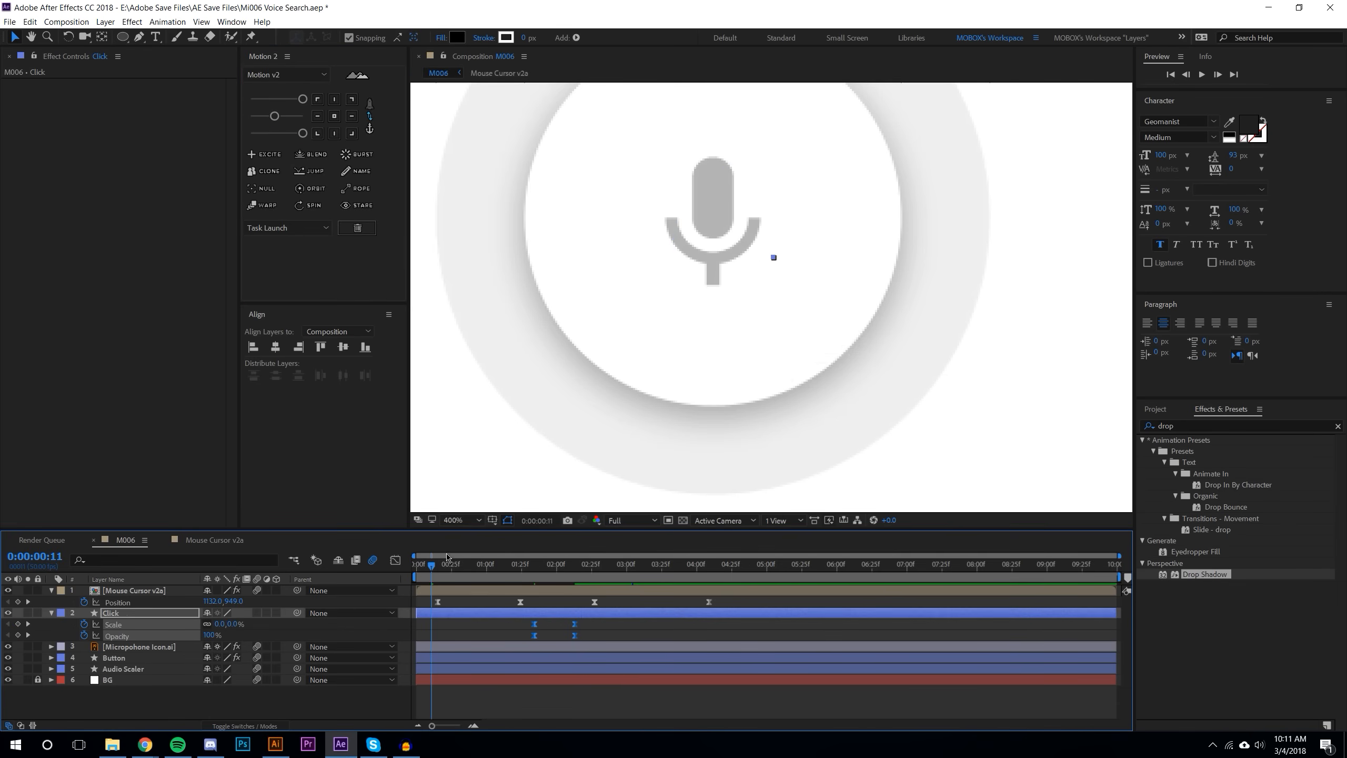
scroll(746, 244, down, 2)
click(1202, 74)
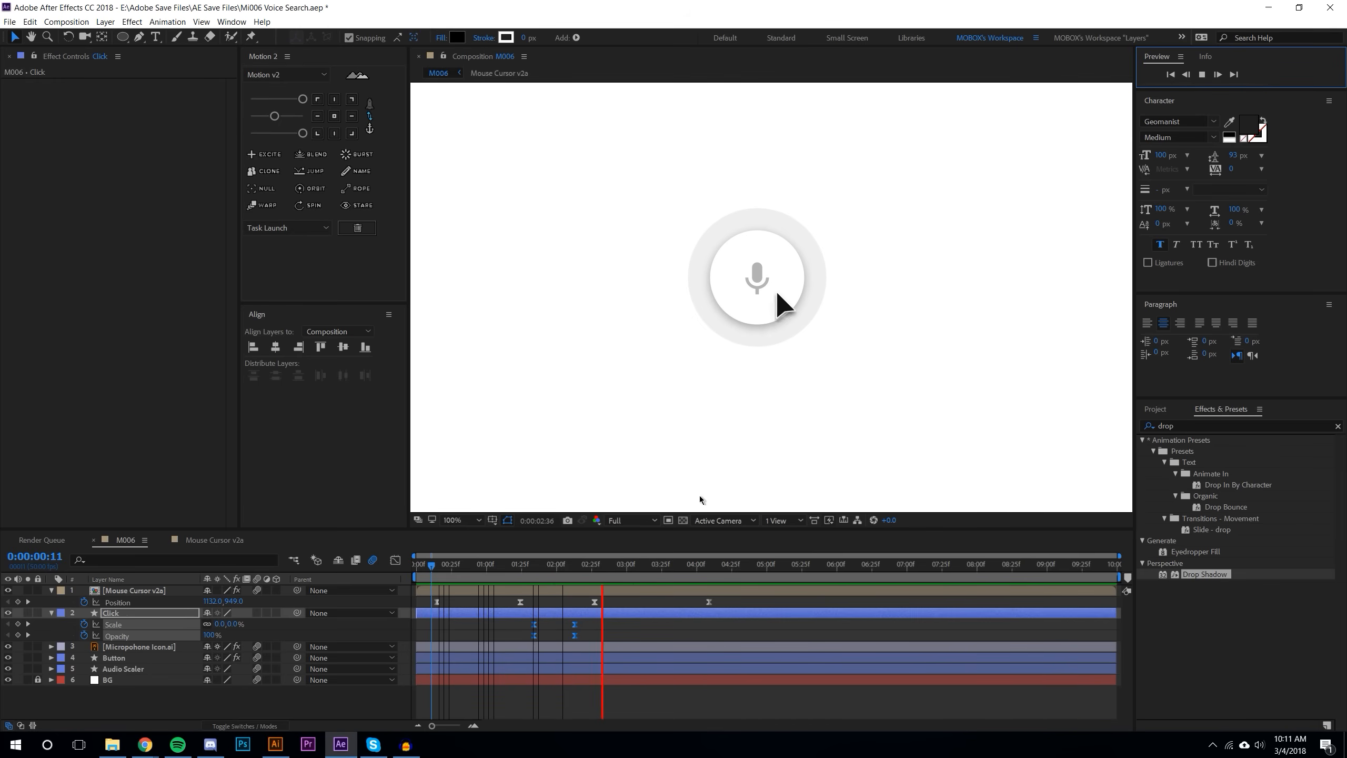
click(552, 567)
drag(552, 567, 534, 567)
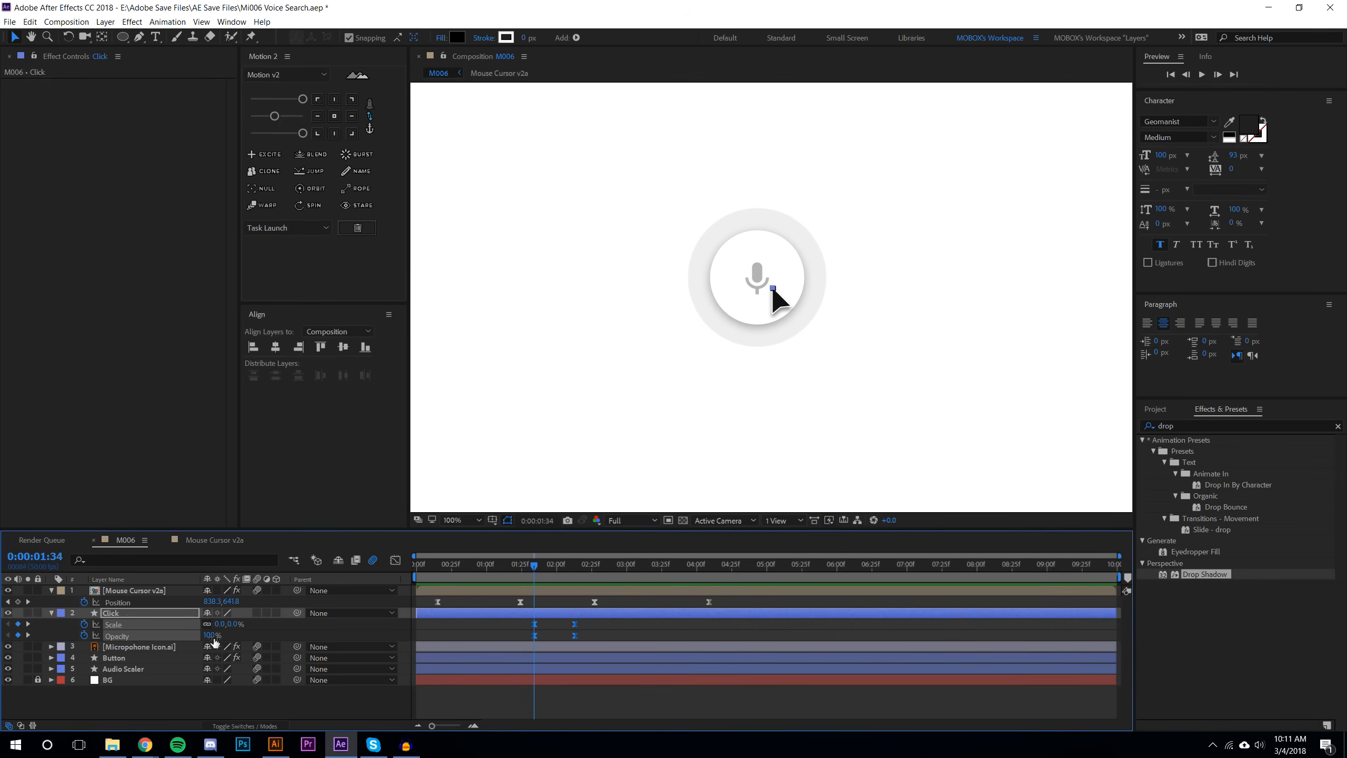
click(449, 703)
click(525, 566)
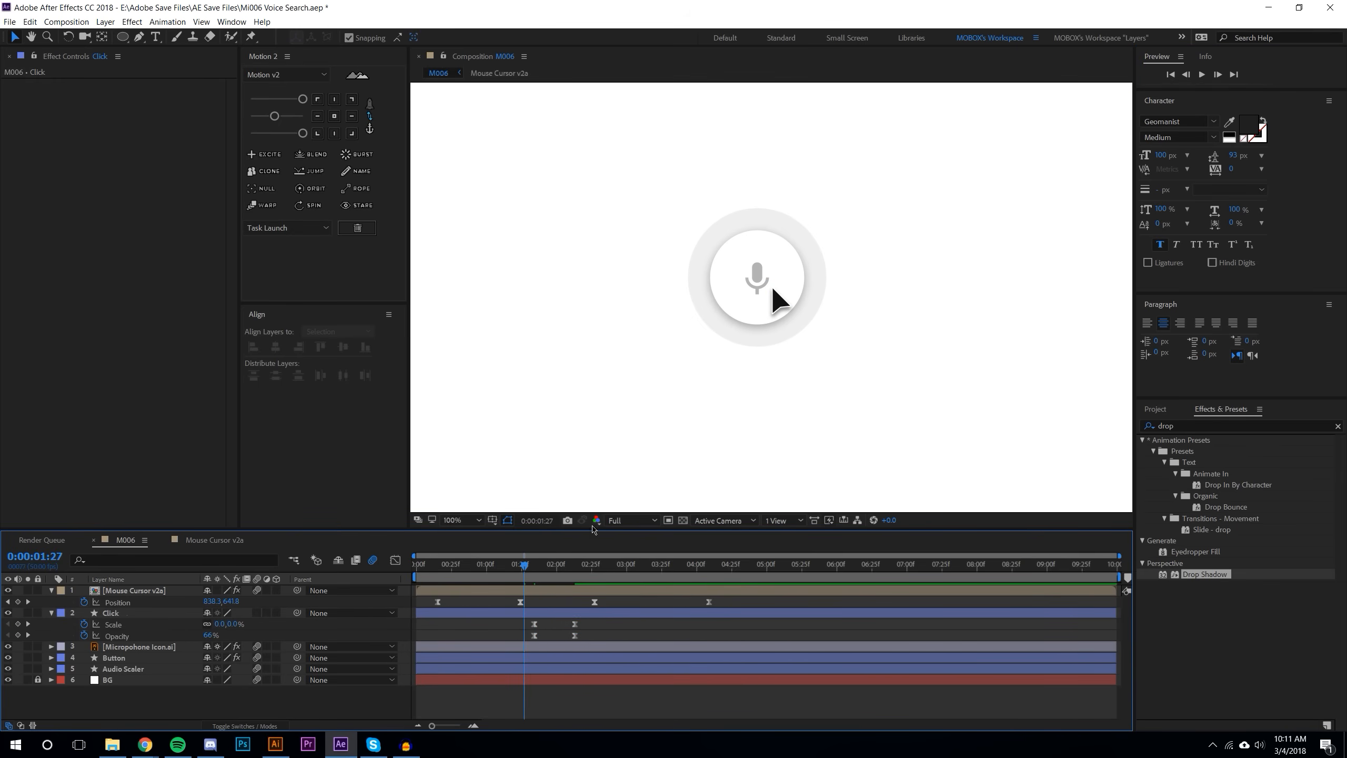
click(1208, 78)
click(532, 567)
mouse_move(532, 567)
mouse_down()
mouse_move(629, 567)
mouse_move(511, 564)
mouse_move(522, 563)
mouse_up()
Step: Keyframe the Button layer's Fill color at 0:00:01:34 and change it to red FE3131 at 0:00:02:23
key(k)
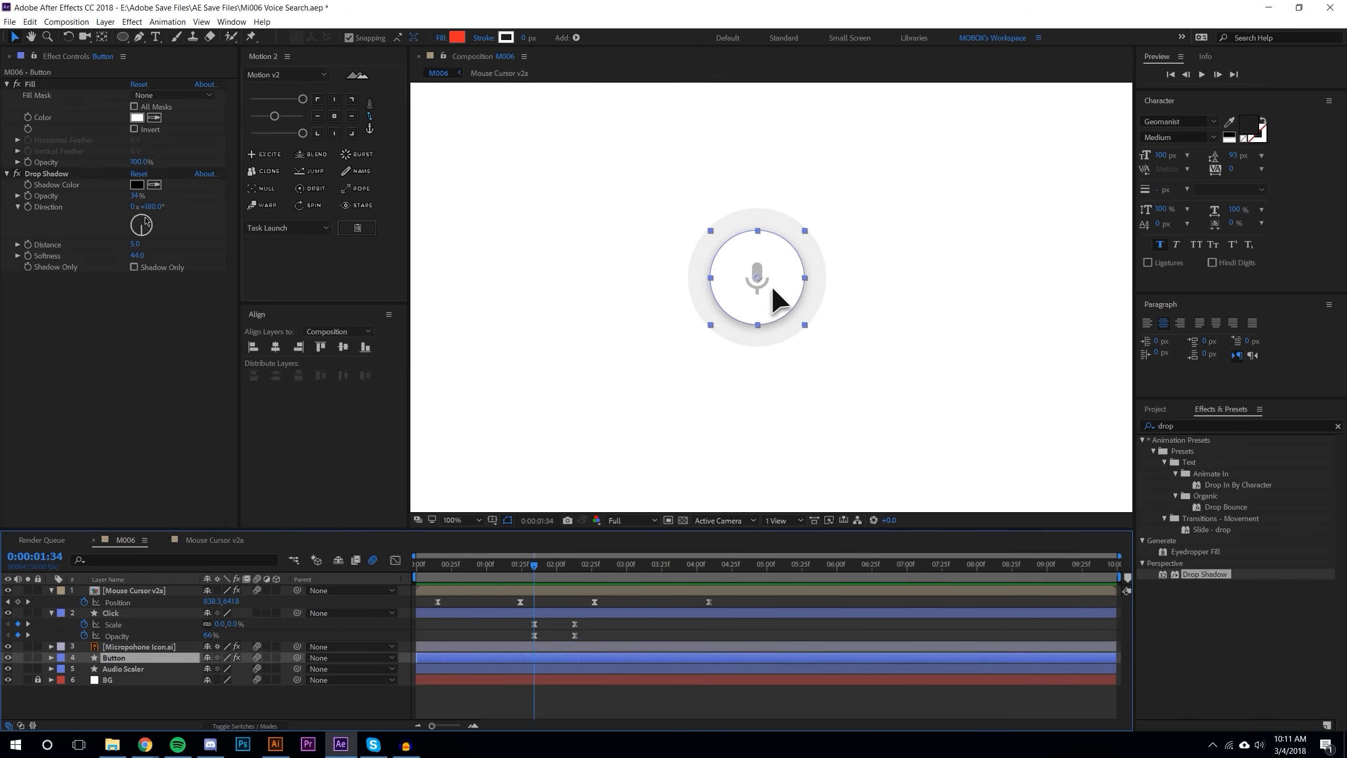
click(28, 118)
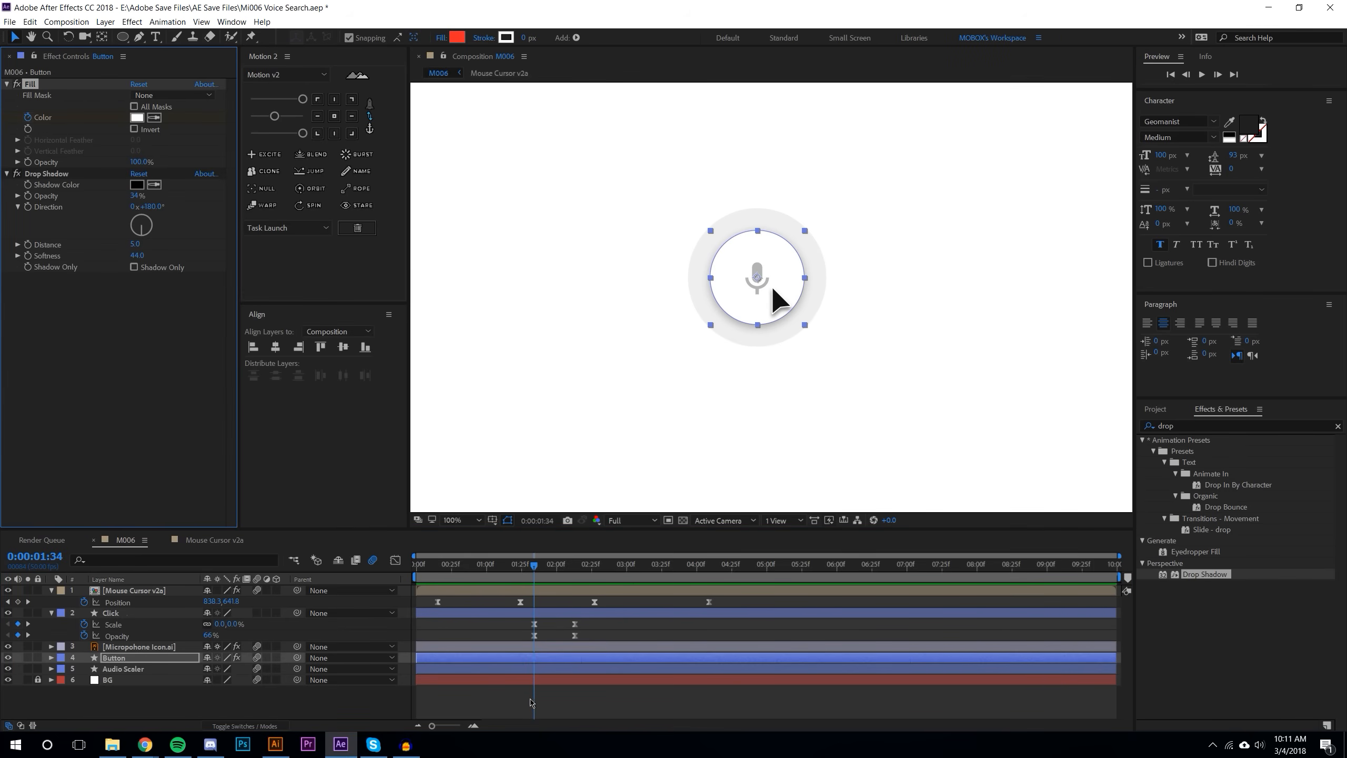
drag(536, 570, 589, 566)
click(137, 117)
drag(275, 563, 313, 486)
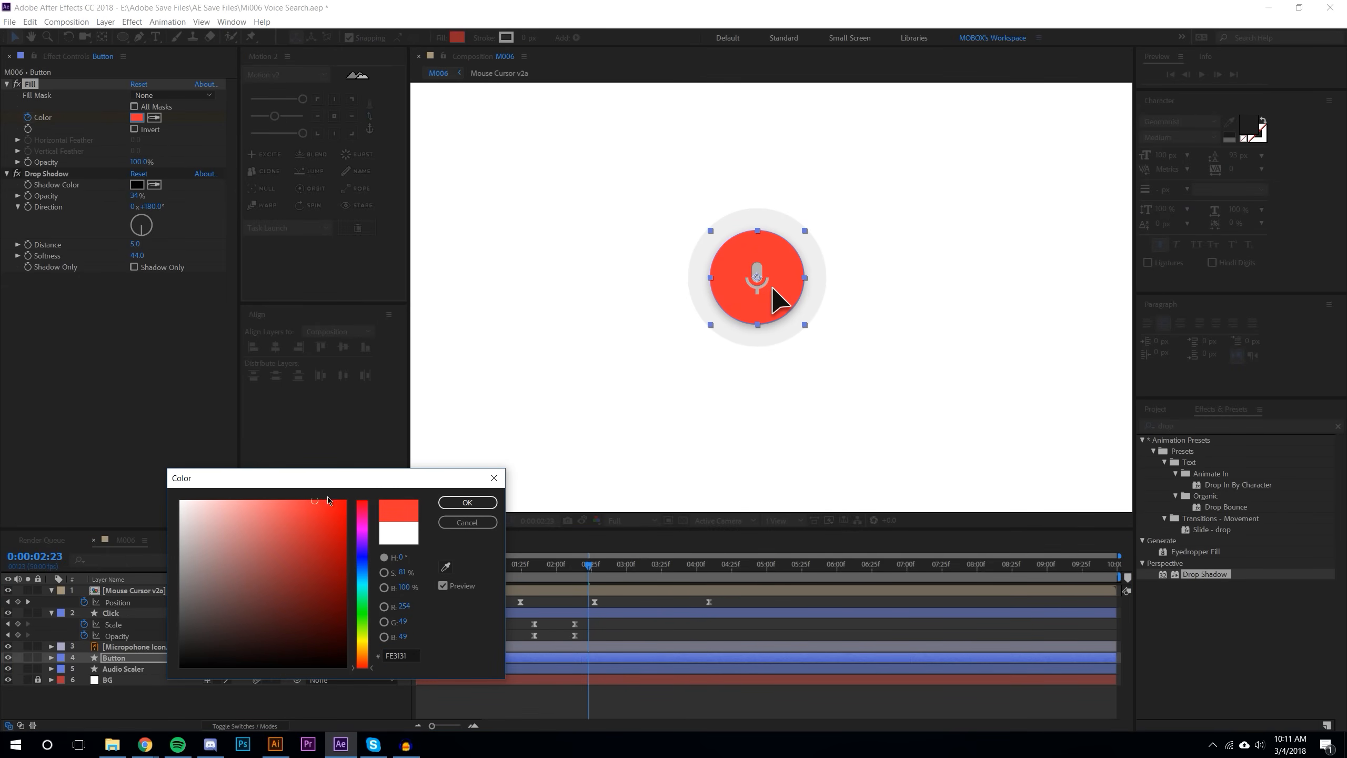
click(467, 502)
key(u)
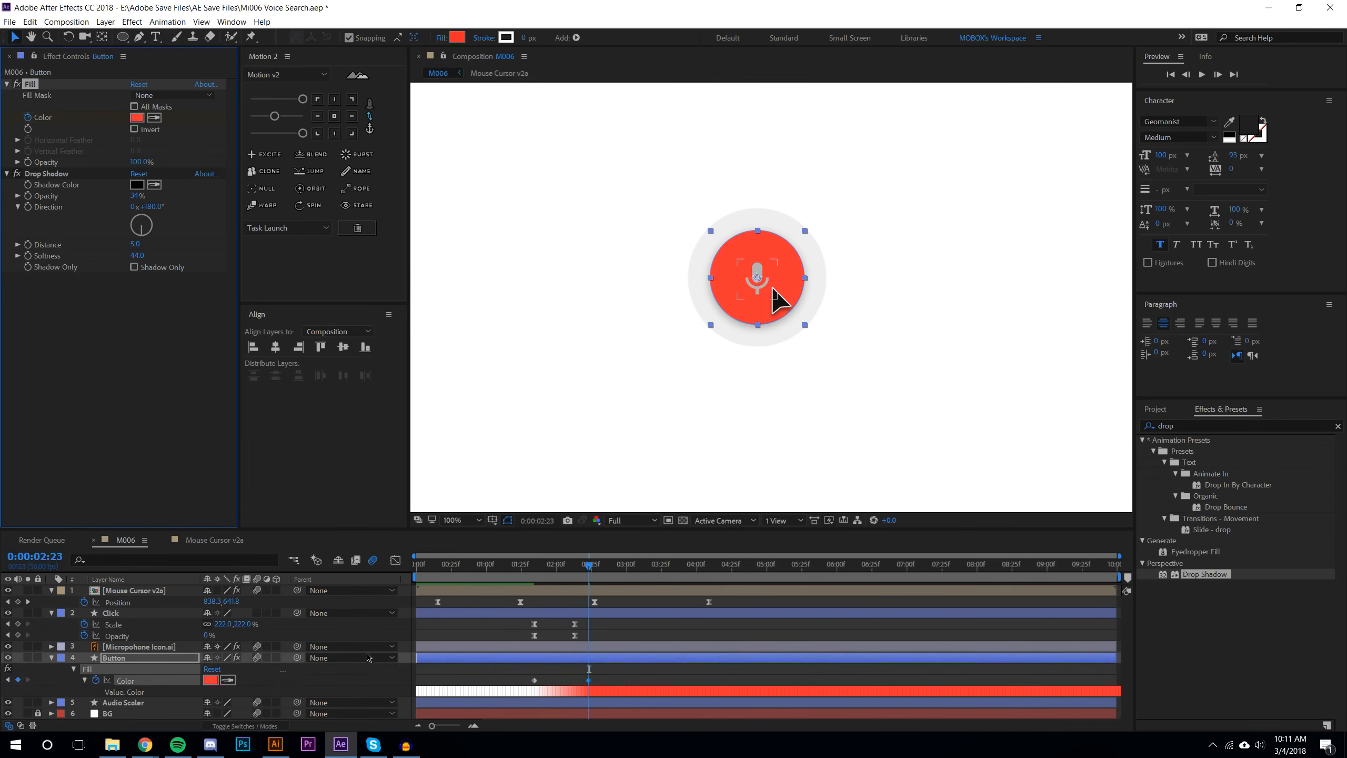
click(628, 670)
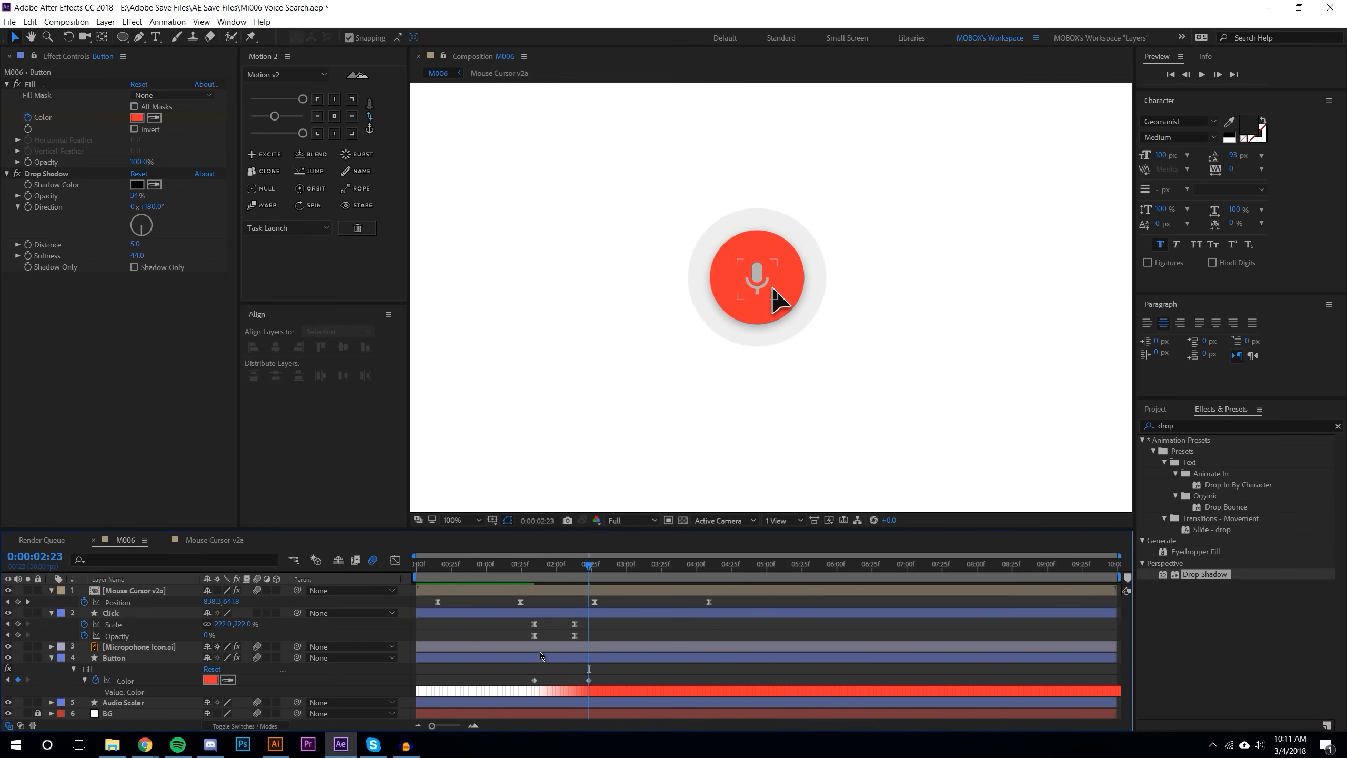
Step: Return to 0:00:01:34 and add a Fill color keyframe to the microphone icon layer
key(j)
key(j)
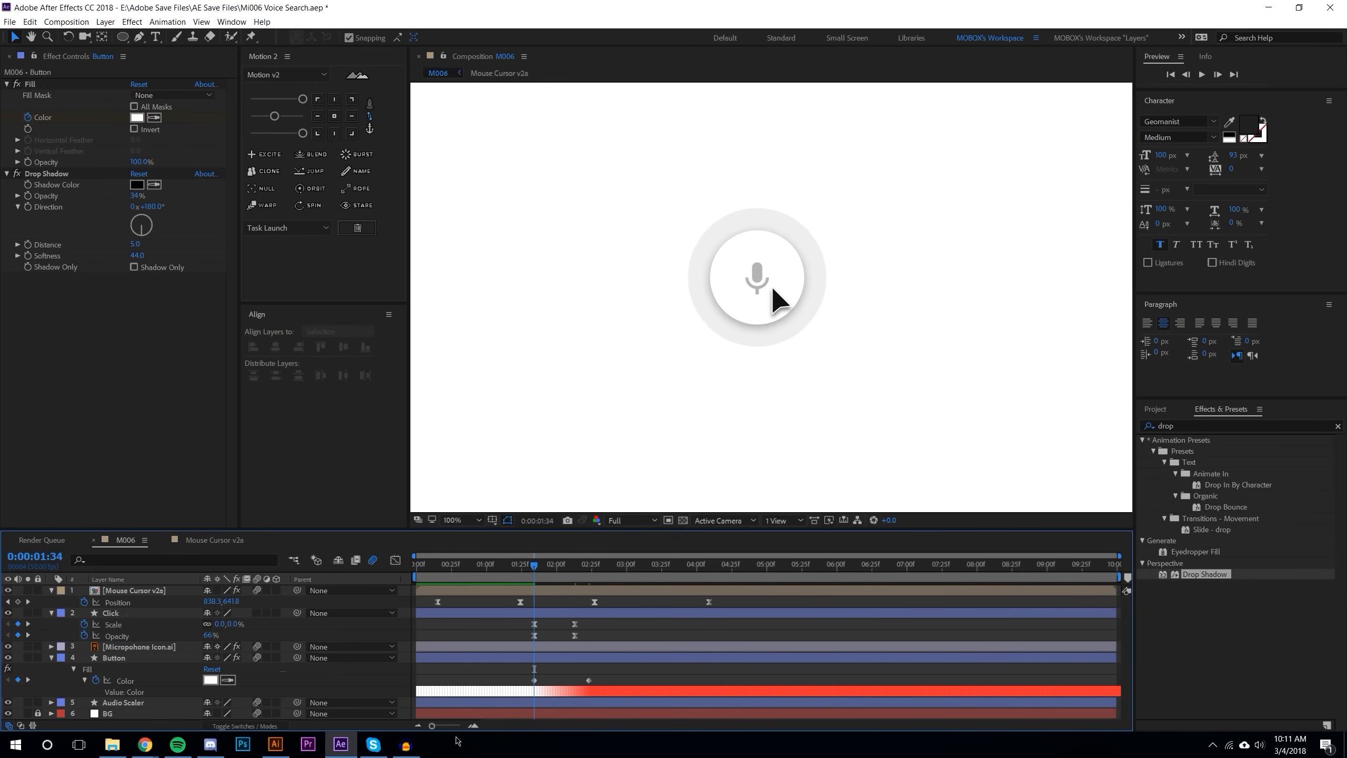
click(477, 725)
click(477, 725)
click(418, 725)
click(418, 726)
click(145, 592)
click(126, 613)
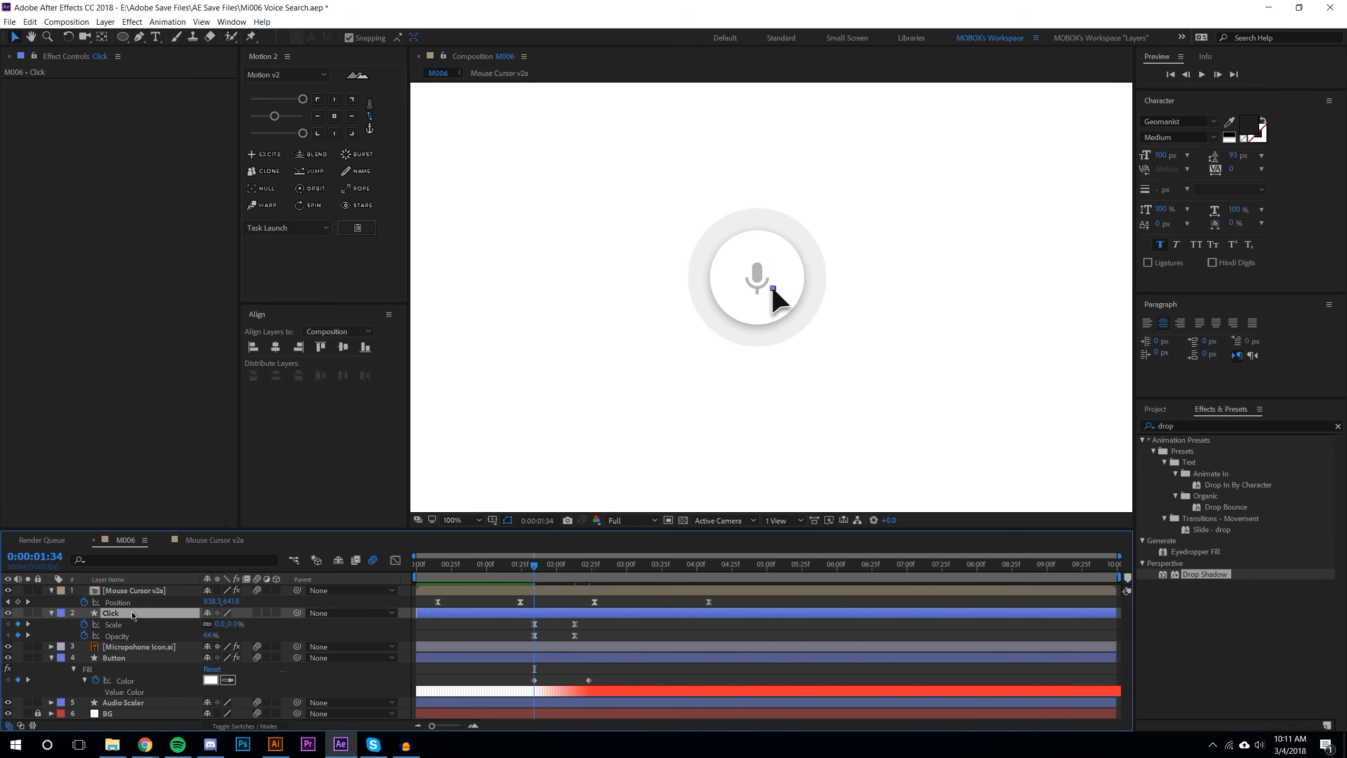
click(128, 647)
click(39, 125)
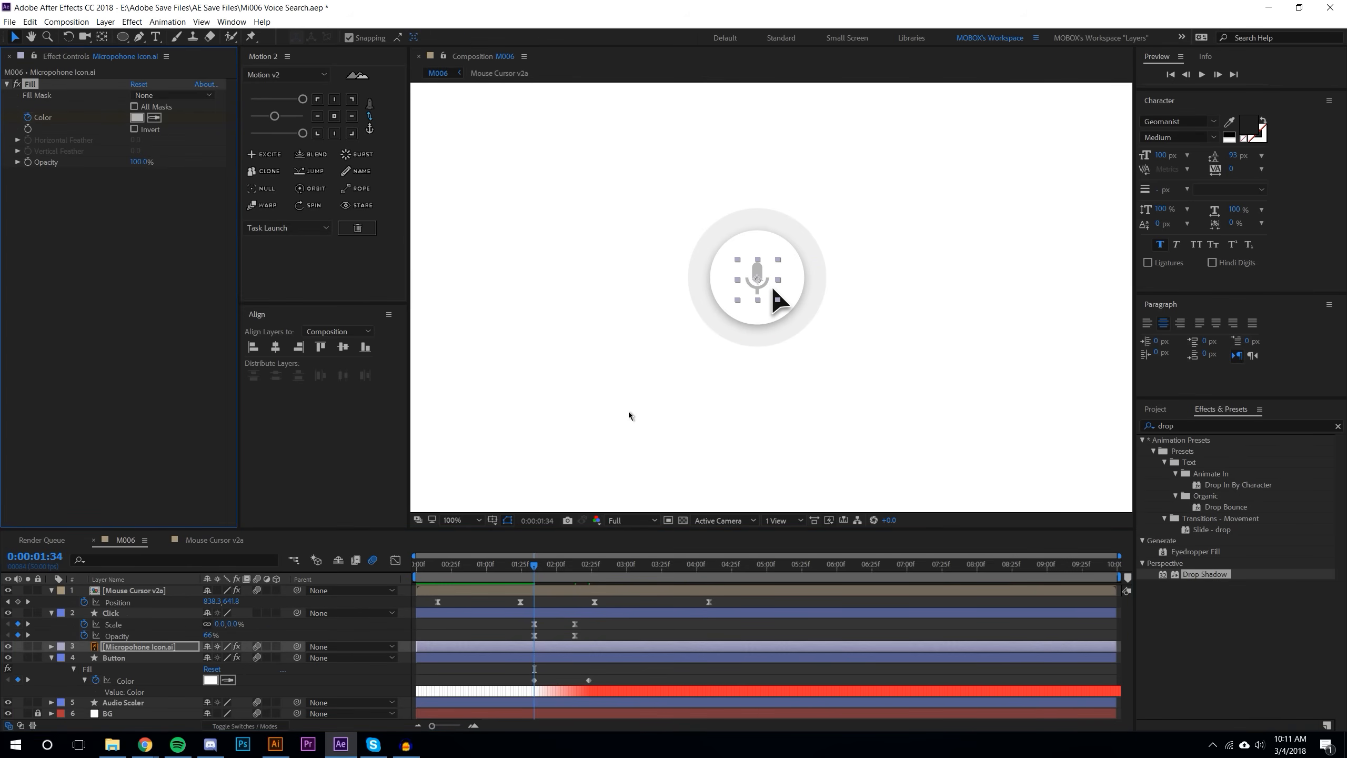
Step: Reveal the microphone icon's keyframes and set its Fill color to white FFFFFF at 0:00:02:23
key(u)
key(u)
key(u)
key(u)
scroll(644, 625, down, 2)
key(k)
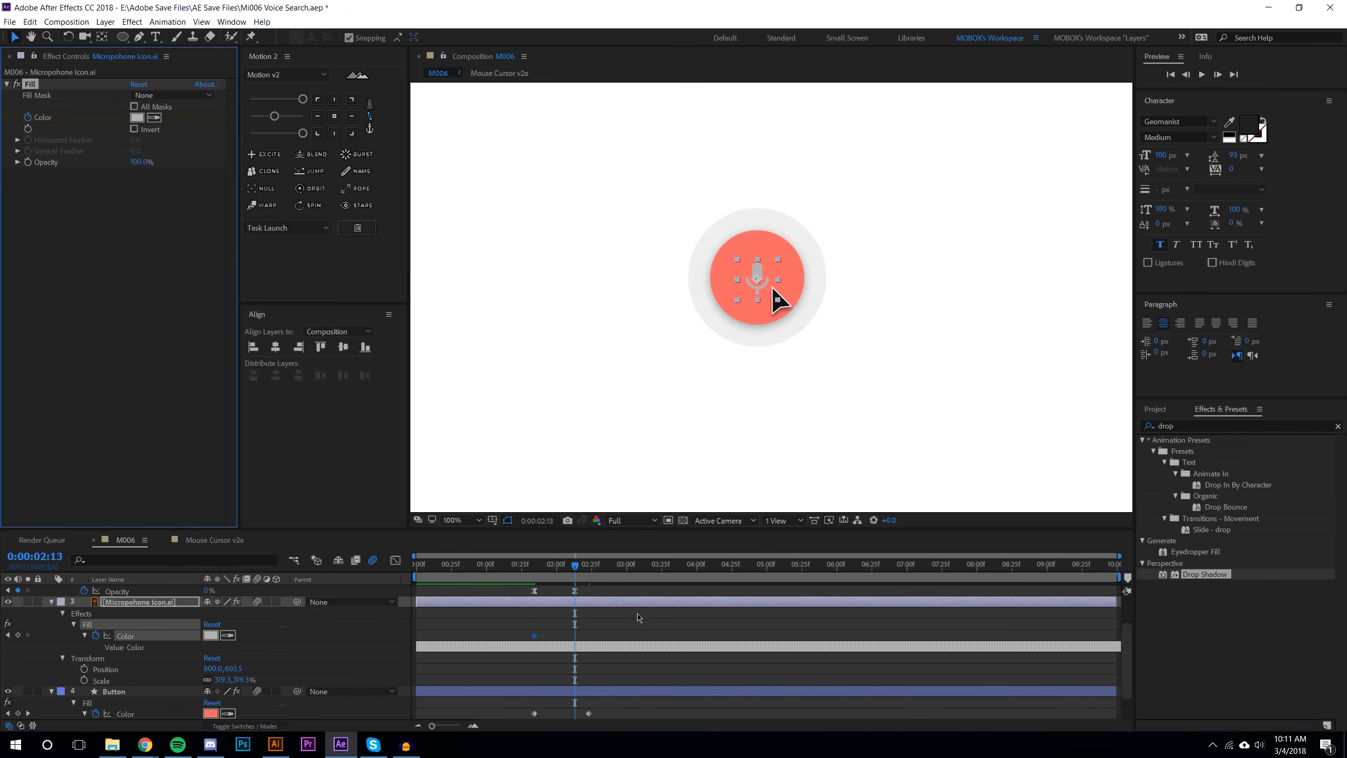
key(k)
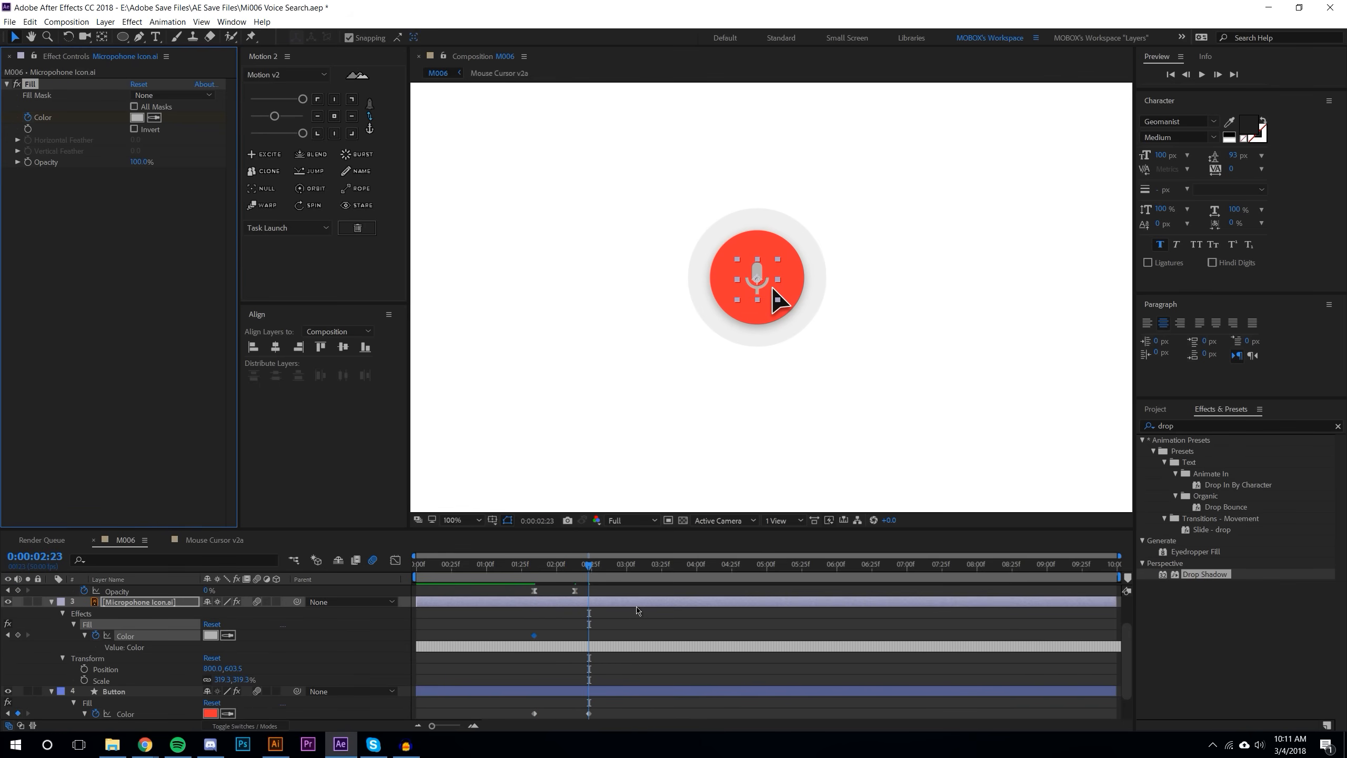
click(141, 119)
click(181, 501)
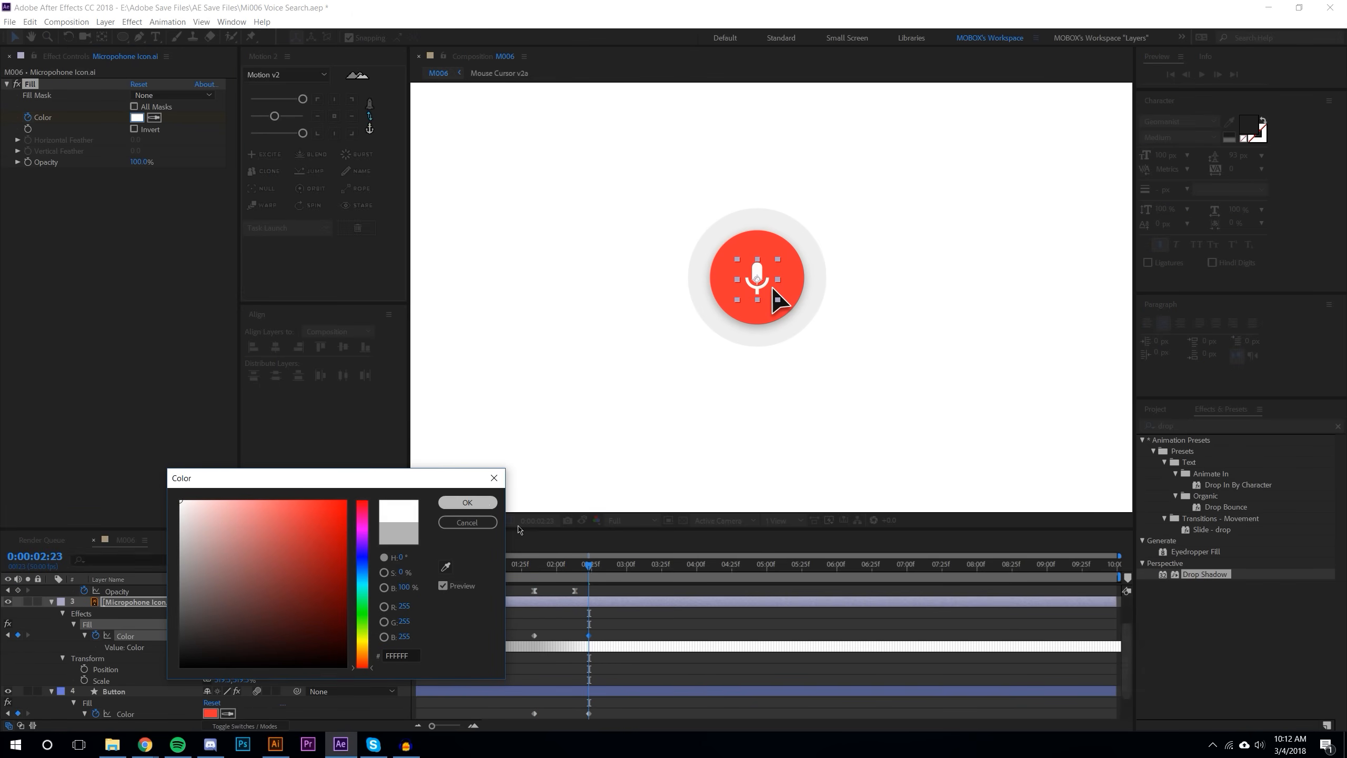
key(Return)
Step: Ease the Fill color keyframes of the microphone icon and Button layers and preview the color change
click(278, 117)
click(303, 134)
click(517, 564)
click(1202, 74)
drag(519, 570, 585, 568)
scroll(792, 377, up, 1)
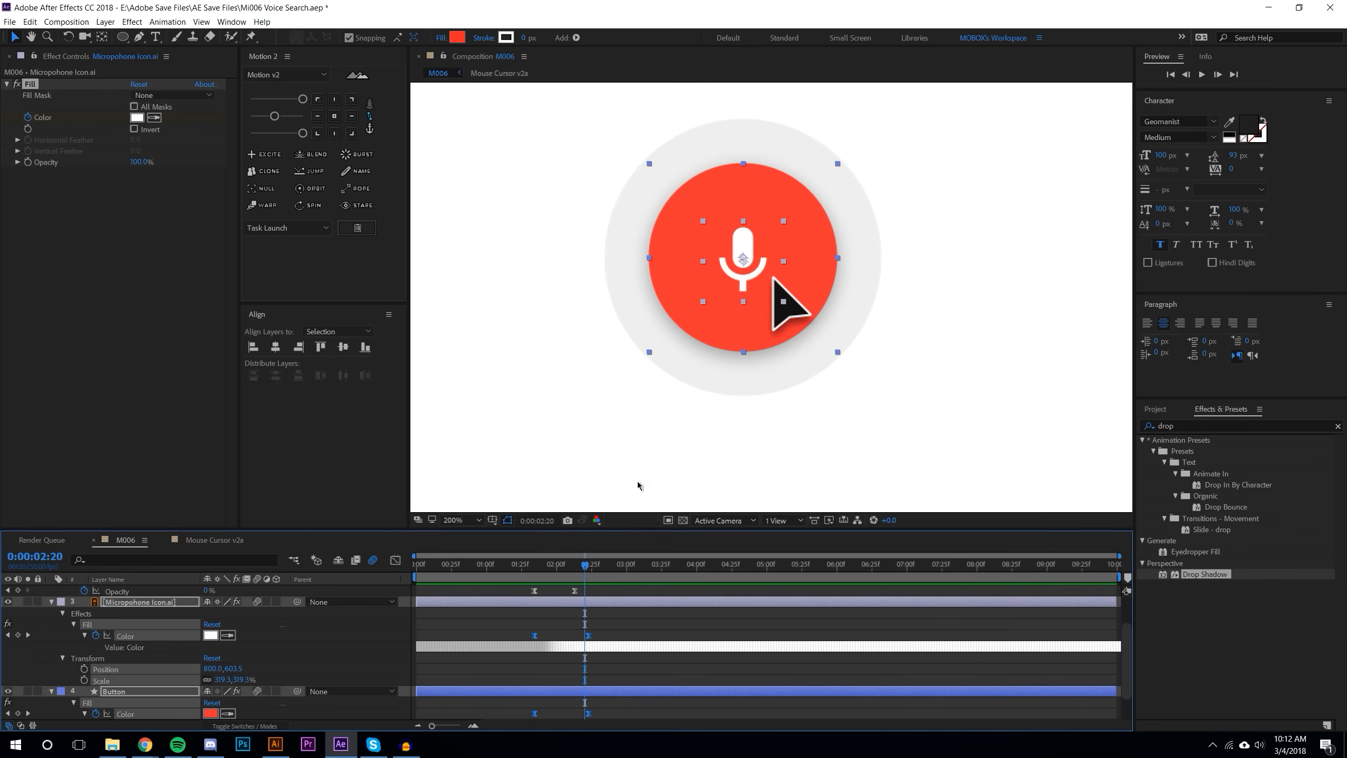
scroll(732, 381, down, 2)
click(688, 637)
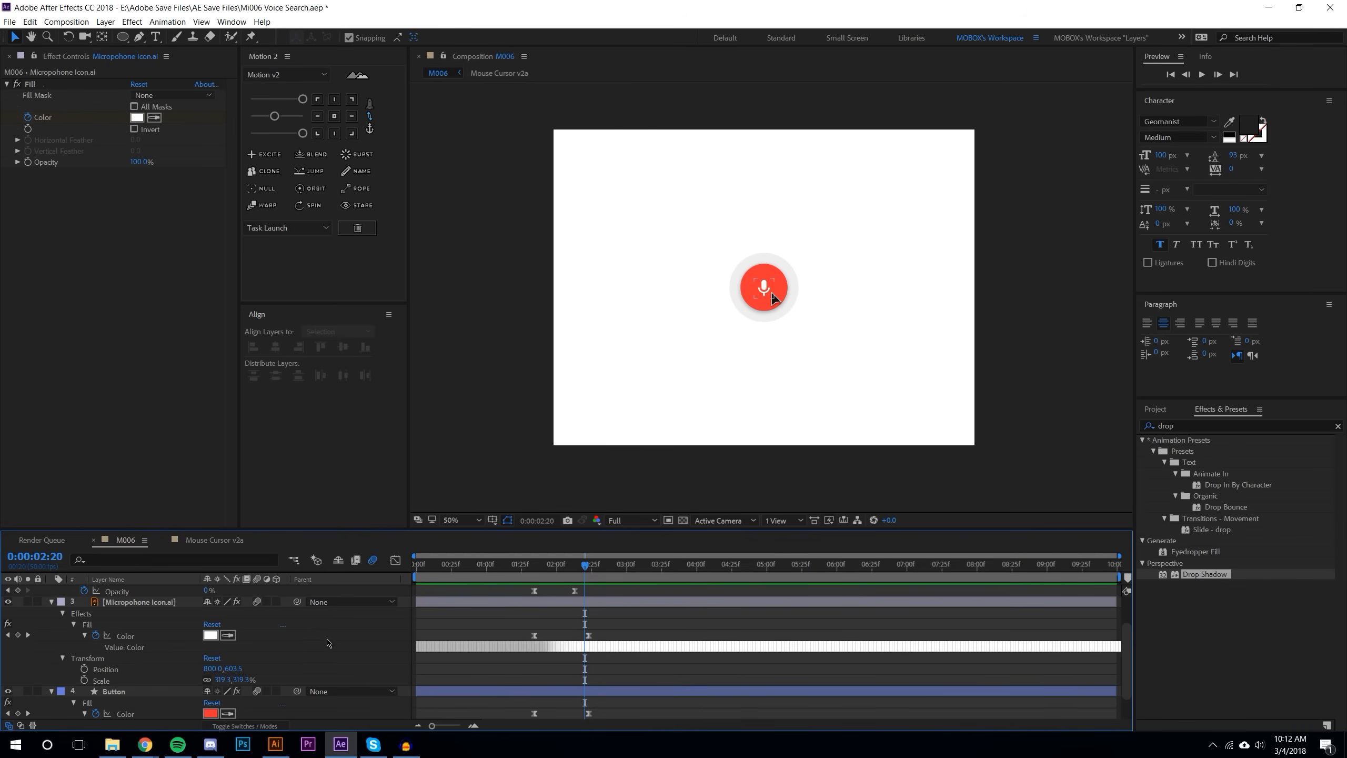
Step: Enlarge the timeline area and move the microphone icon and Button color keyframes slightly later
drag(265, 530, 293, 413)
click(461, 403)
click(466, 420)
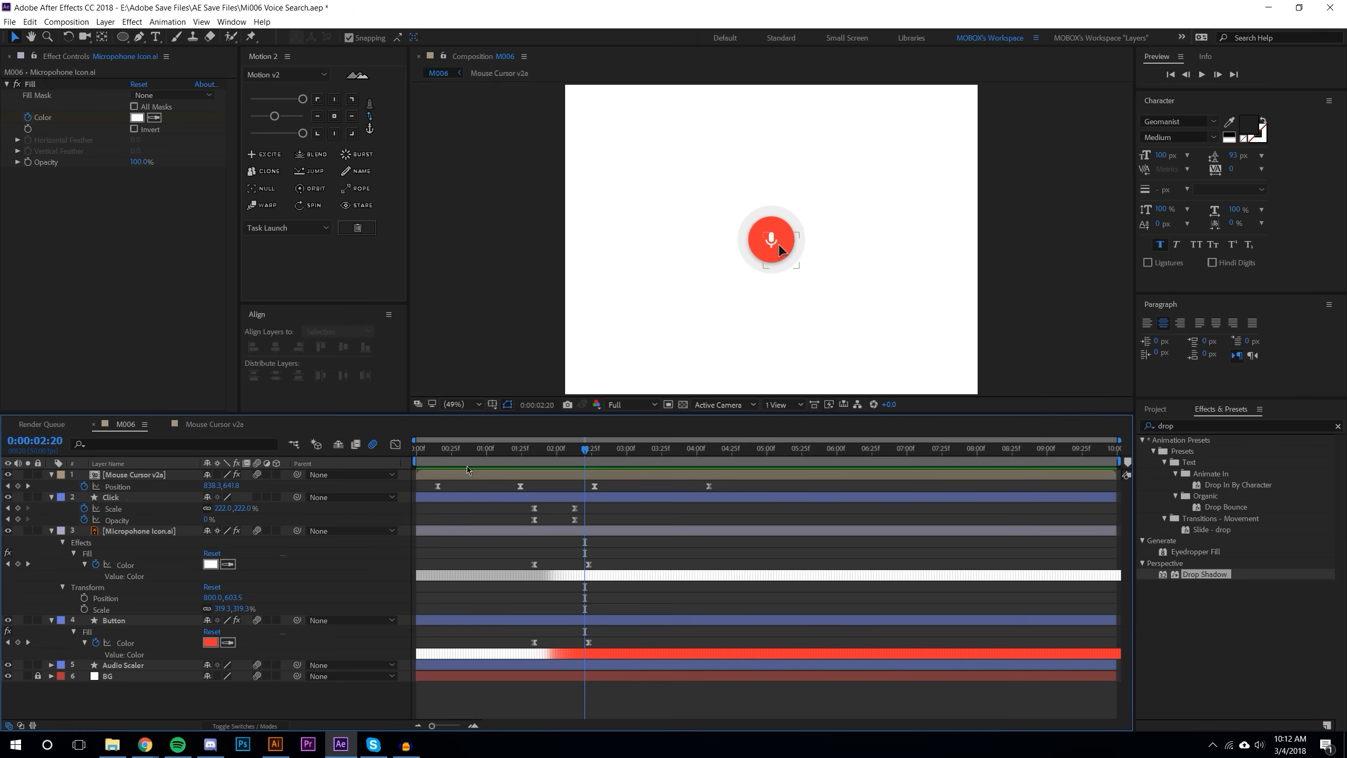
click(464, 450)
drag(463, 450, 578, 395)
drag(505, 559, 599, 643)
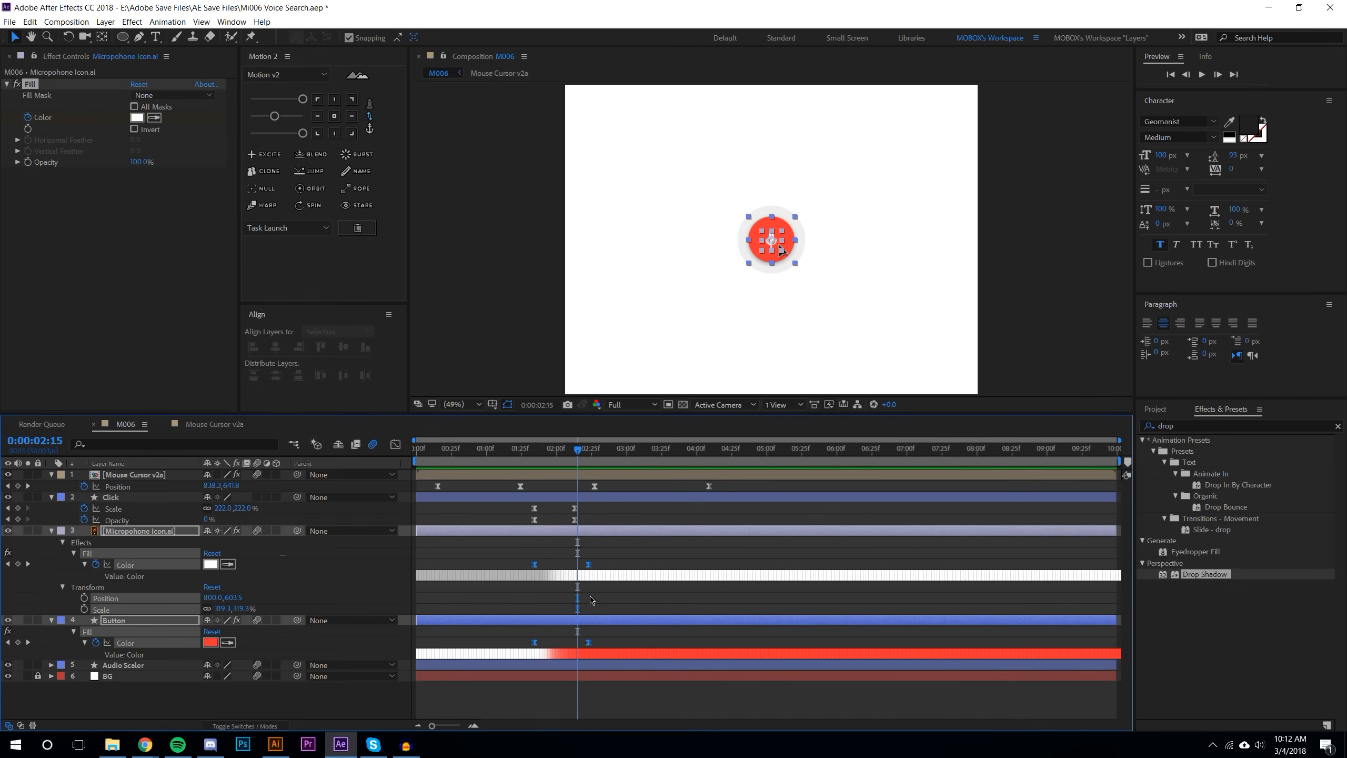
drag(535, 565, 542, 565)
click(552, 597)
Step: Shift both layers' color keyframes further so the change starts at about 0:00:02:00, and check the timing
mouse_move(537, 449)
mouse_down()
mouse_move(593, 428)
mouse_move(524, 430)
mouse_up()
drag(533, 554, 615, 671)
drag(597, 566, 611, 566)
click(596, 547)
drag(522, 449, 603, 448)
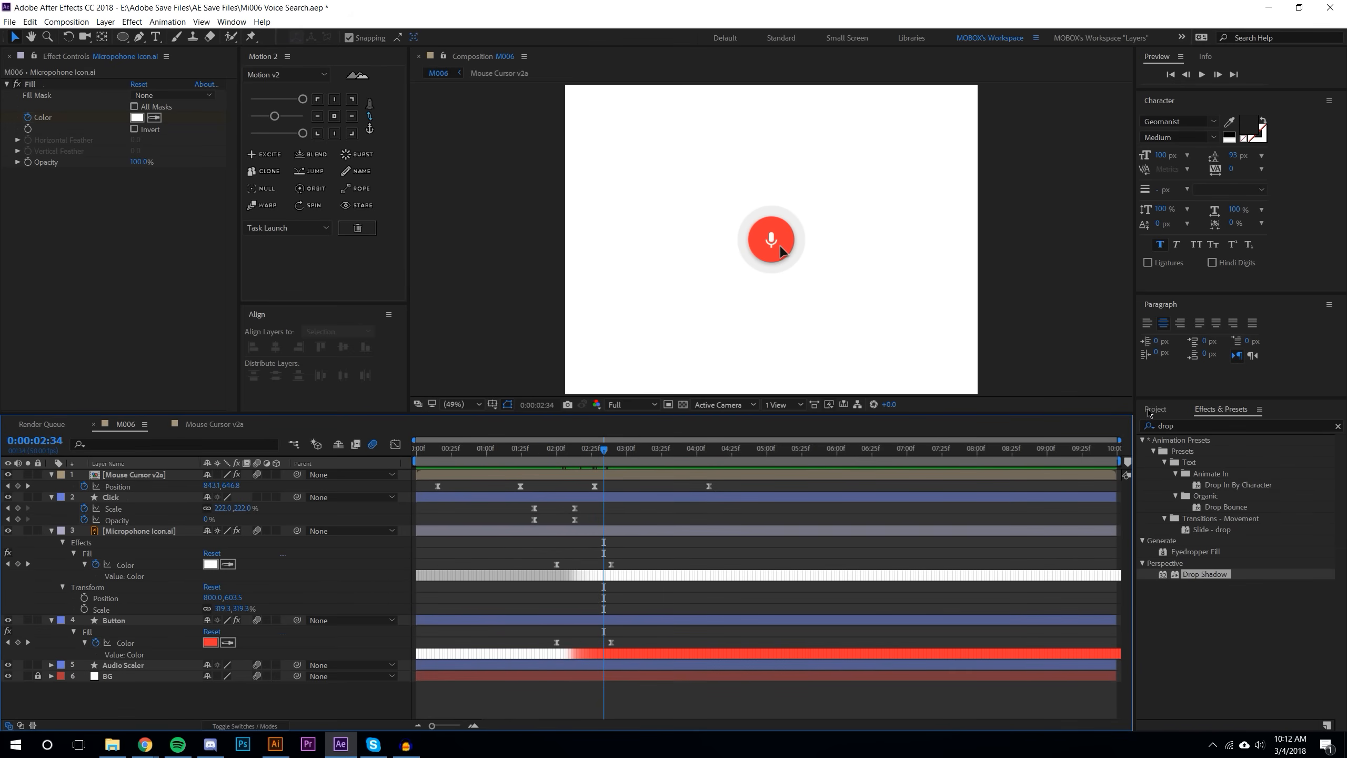
Step: Add Audio Snippet.wav below the BG layer and make it start at 0:00:02:34
click(1156, 409)
drag(1202, 578, 148, 687)
click(128, 713)
drag(445, 690, 631, 671)
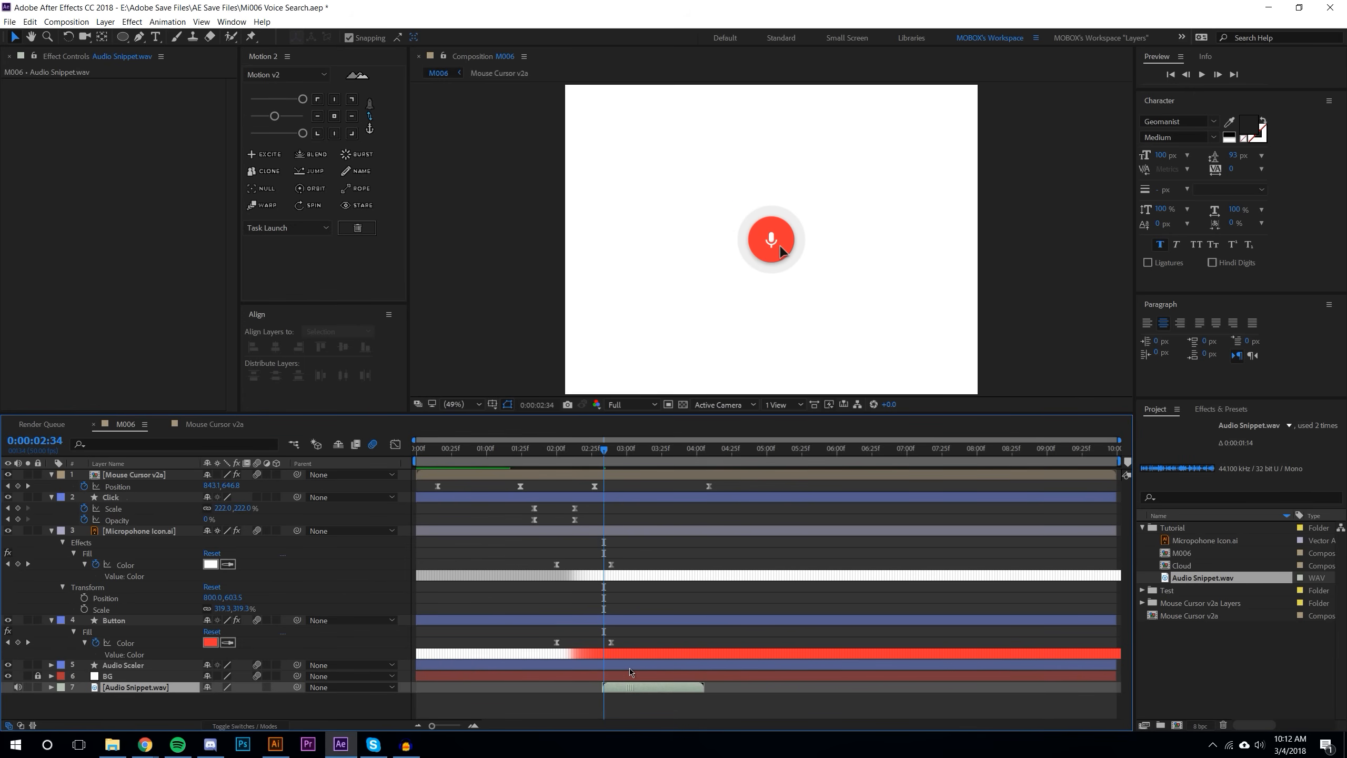
Step: Expand the Audio Snippet.wav layer's audio properties and waveform, and enlarge the timeline to show every layer
click(63, 699)
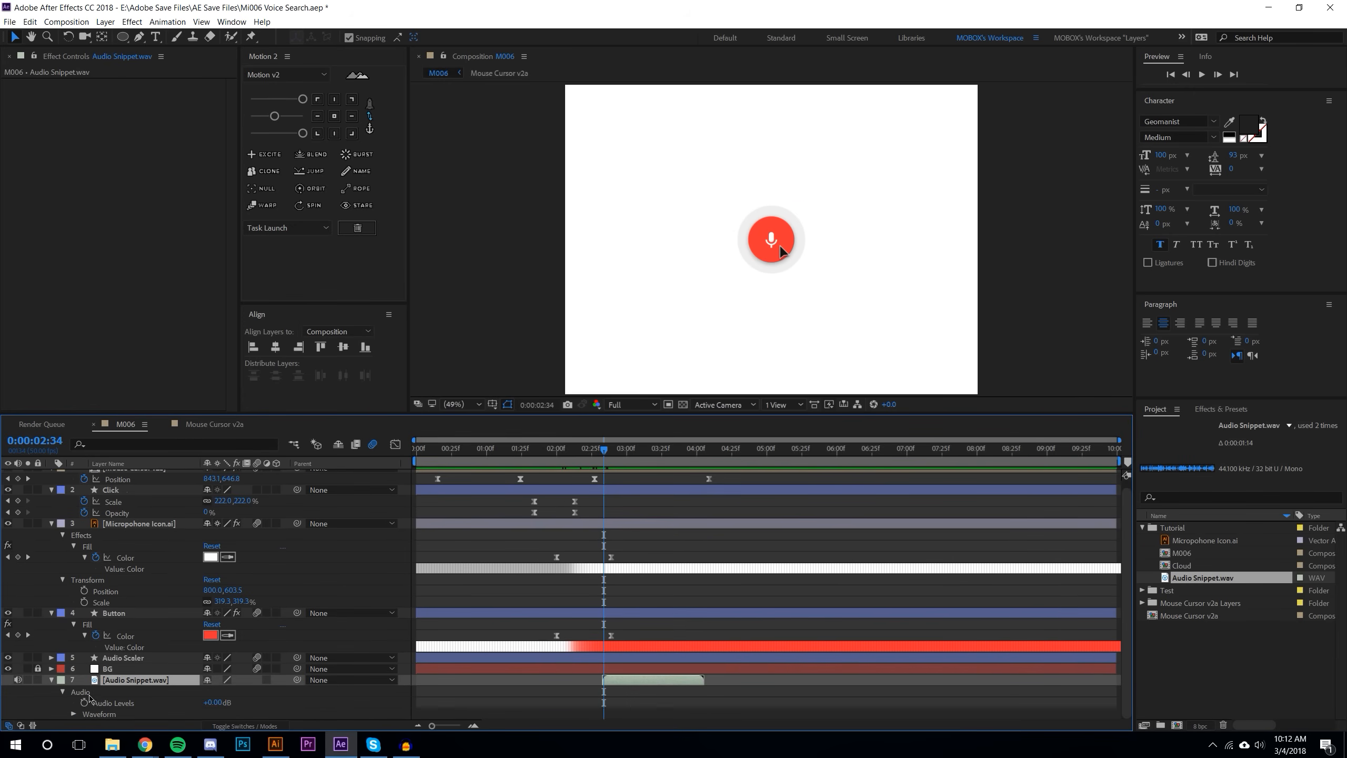
right_click(112, 703)
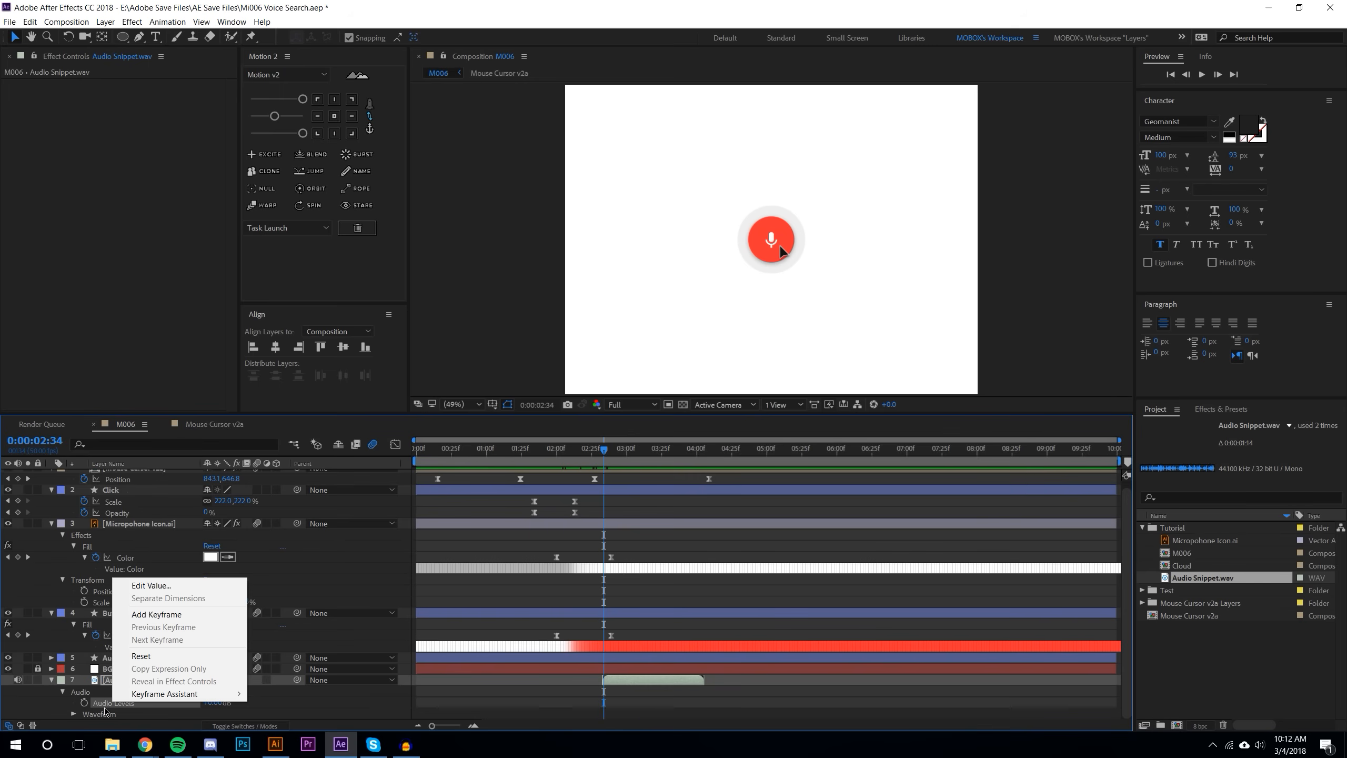
right_click(85, 699)
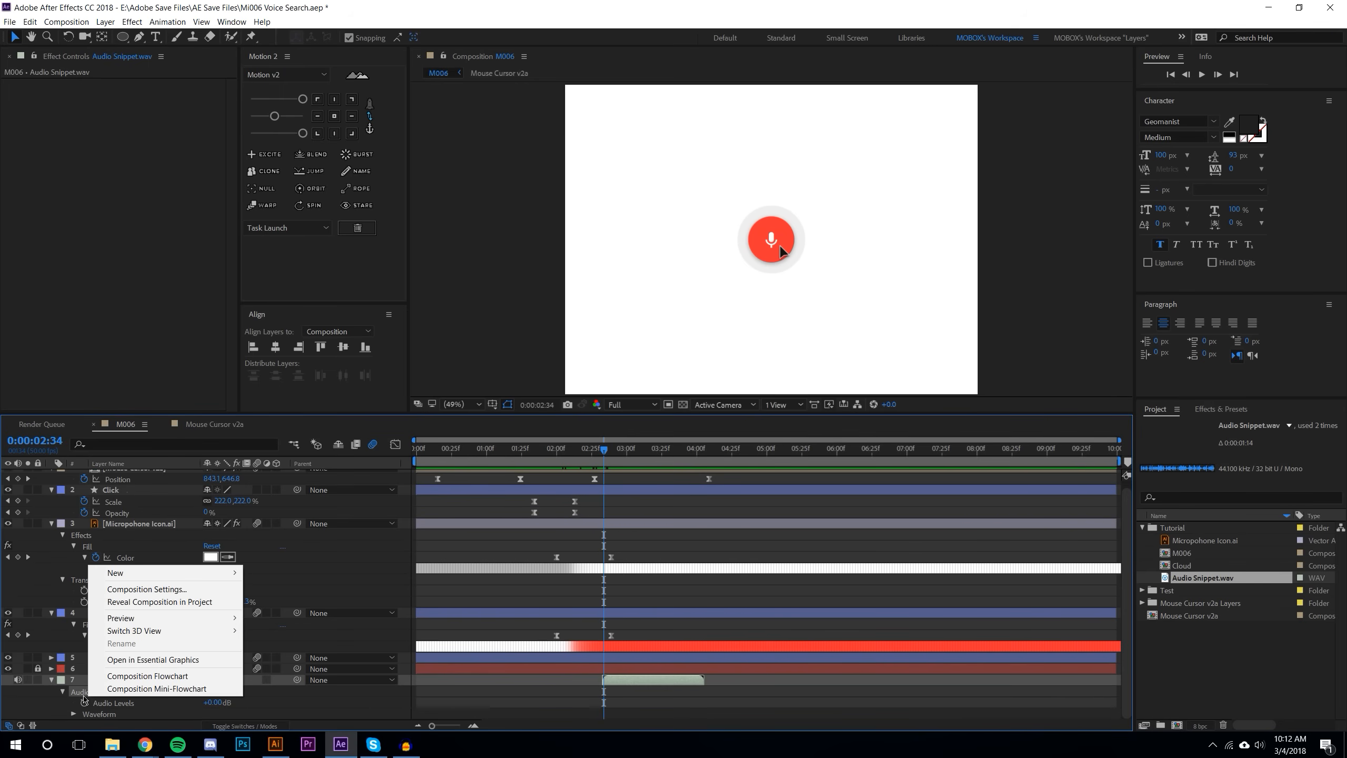
click(75, 711)
click(74, 713)
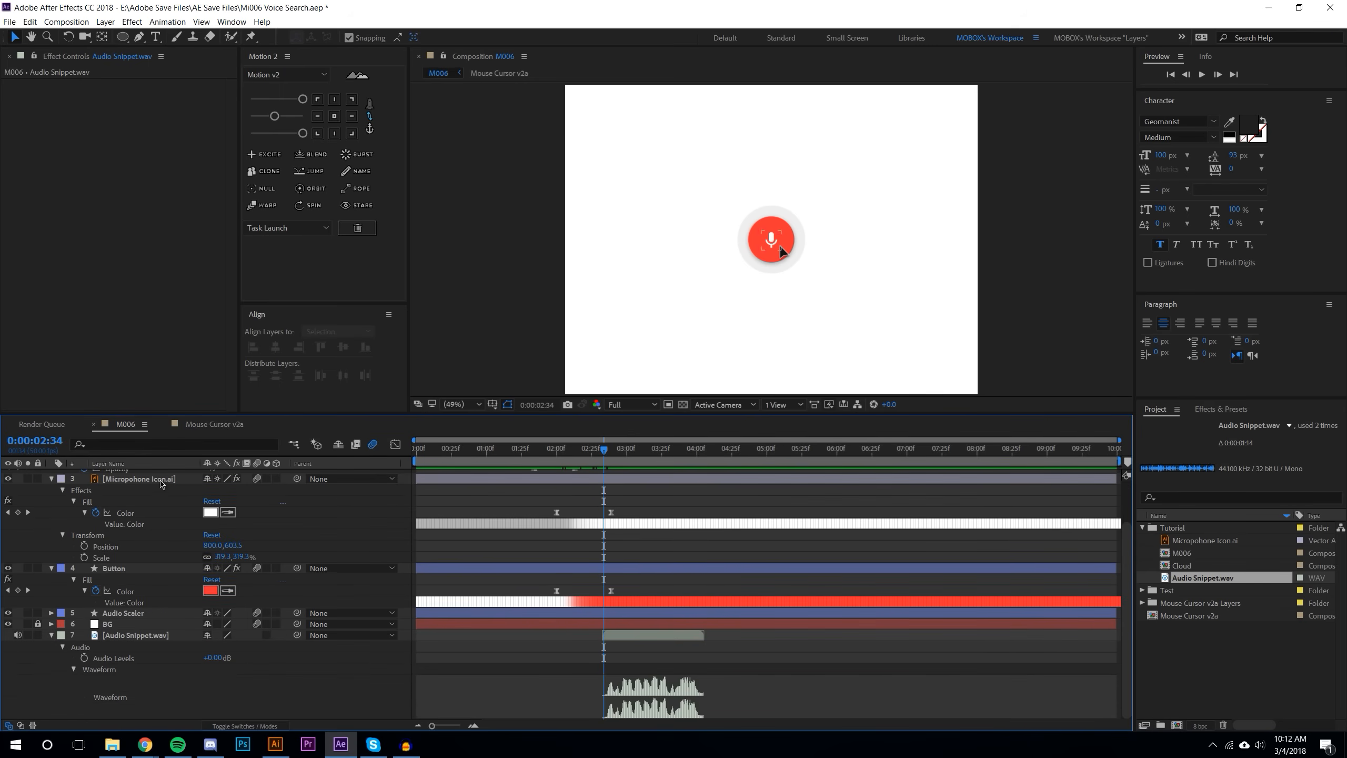
click(163, 424)
click(127, 424)
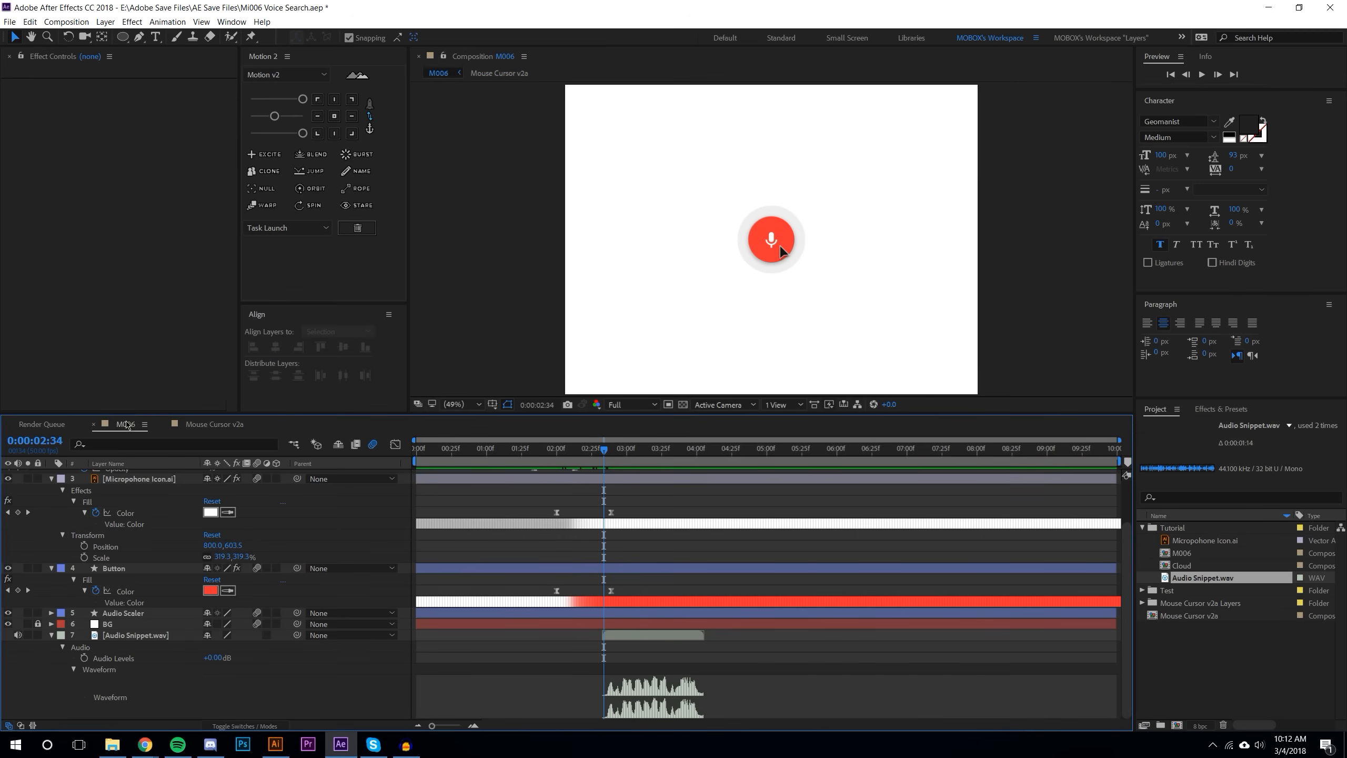
drag(141, 412, 143, 272)
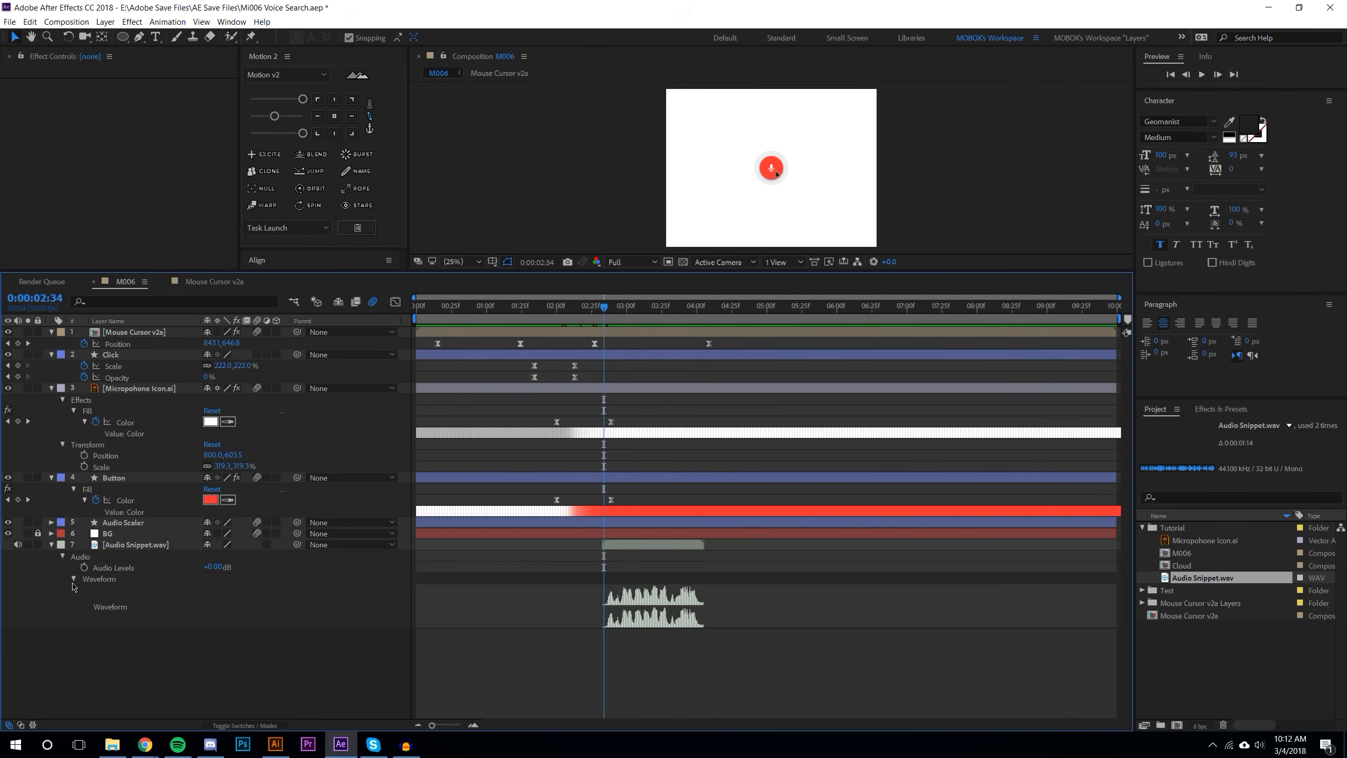
Step: Convert the Audio Snippet.wav layer's audio to keyframes with the Keyframe Assistant
right_click(109, 607)
right_click(98, 585)
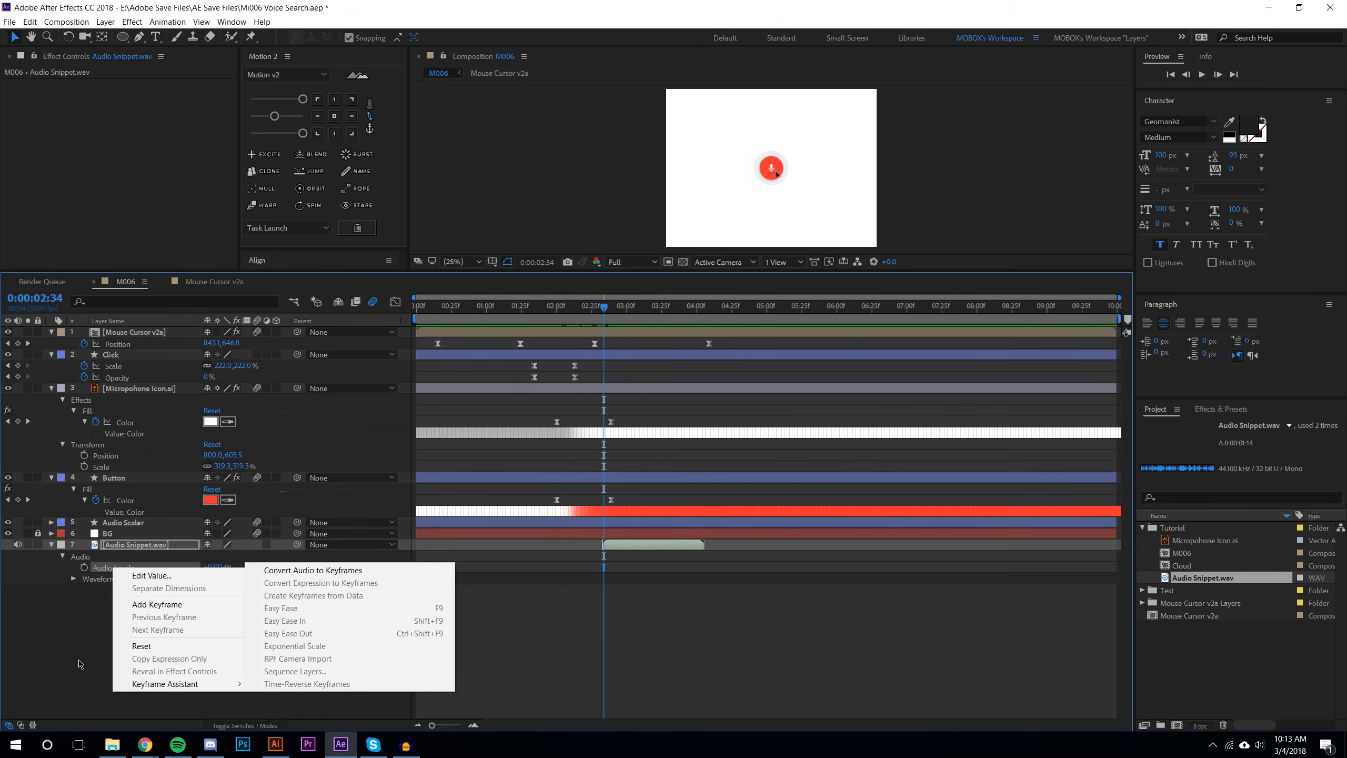
click(81, 661)
right_click(111, 570)
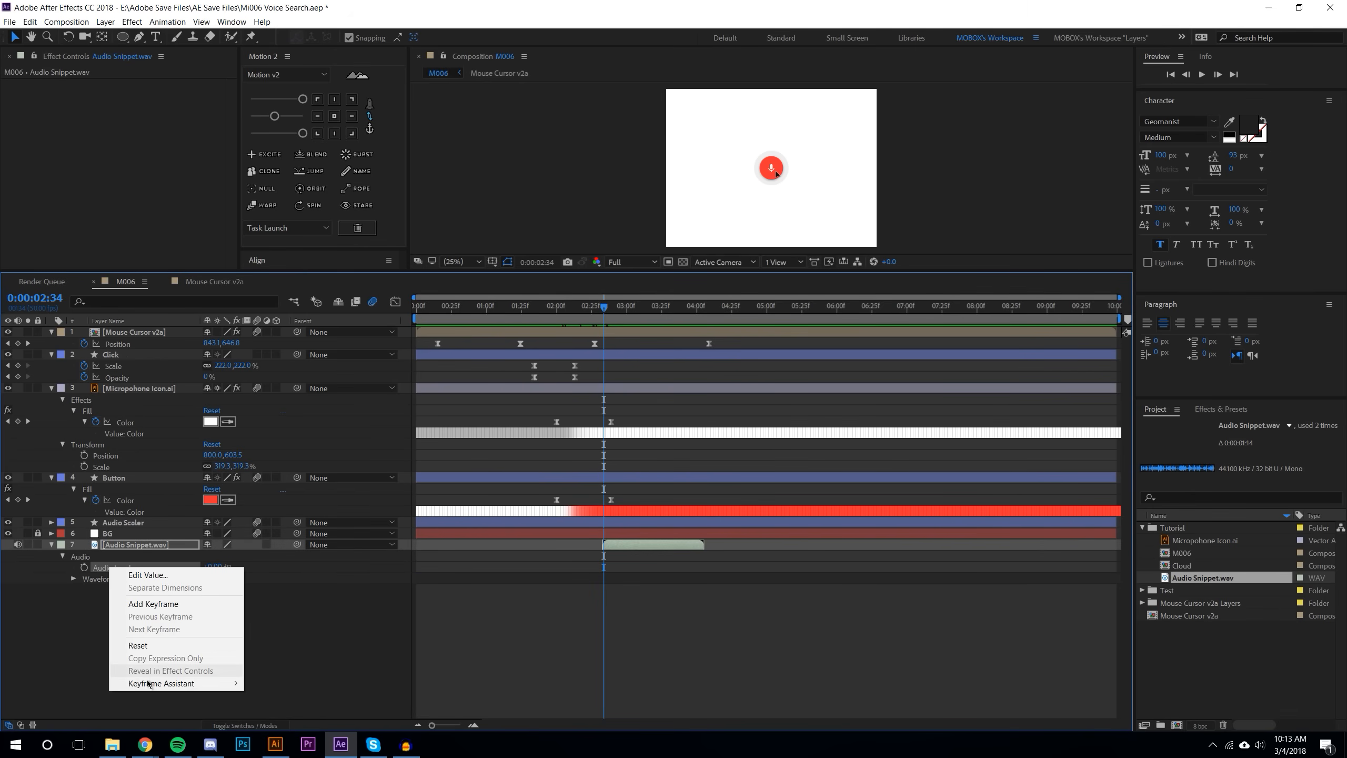
mouse_move(150, 684)
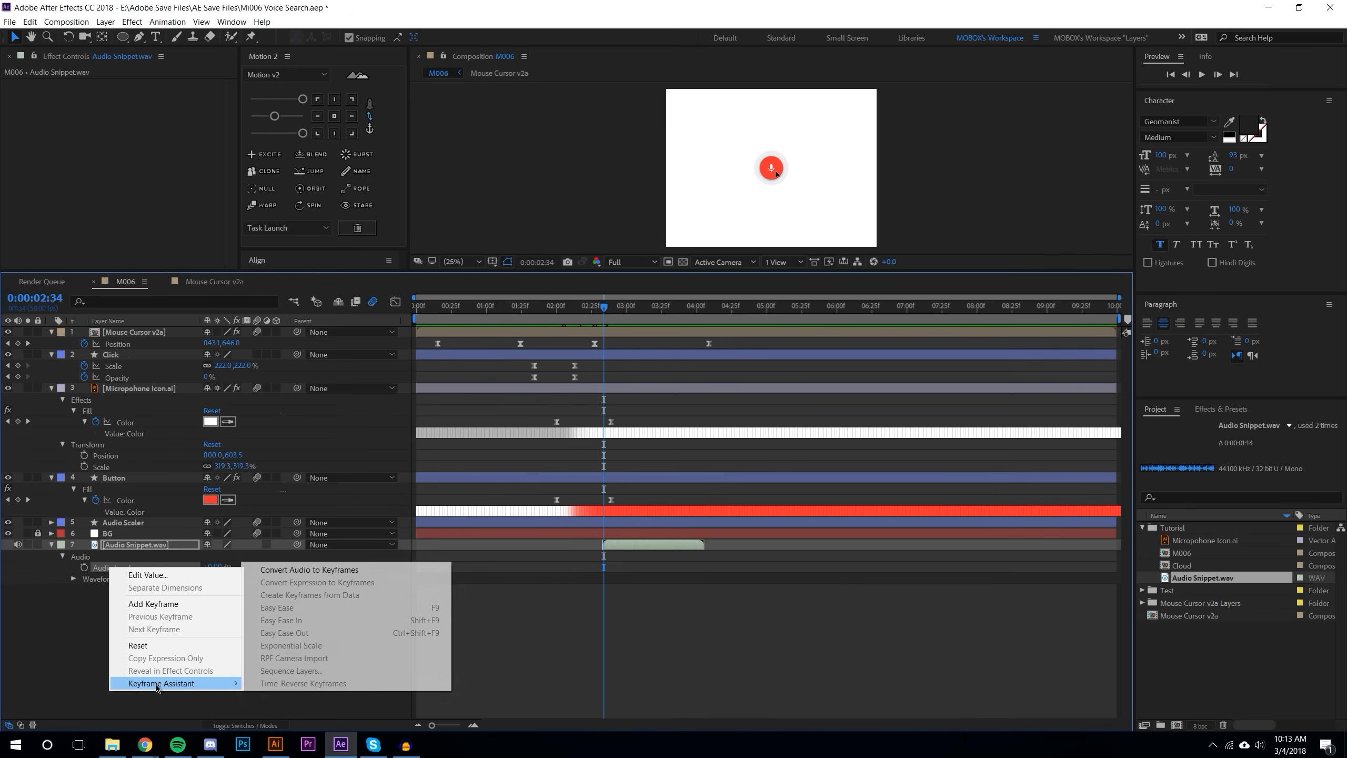
click(325, 570)
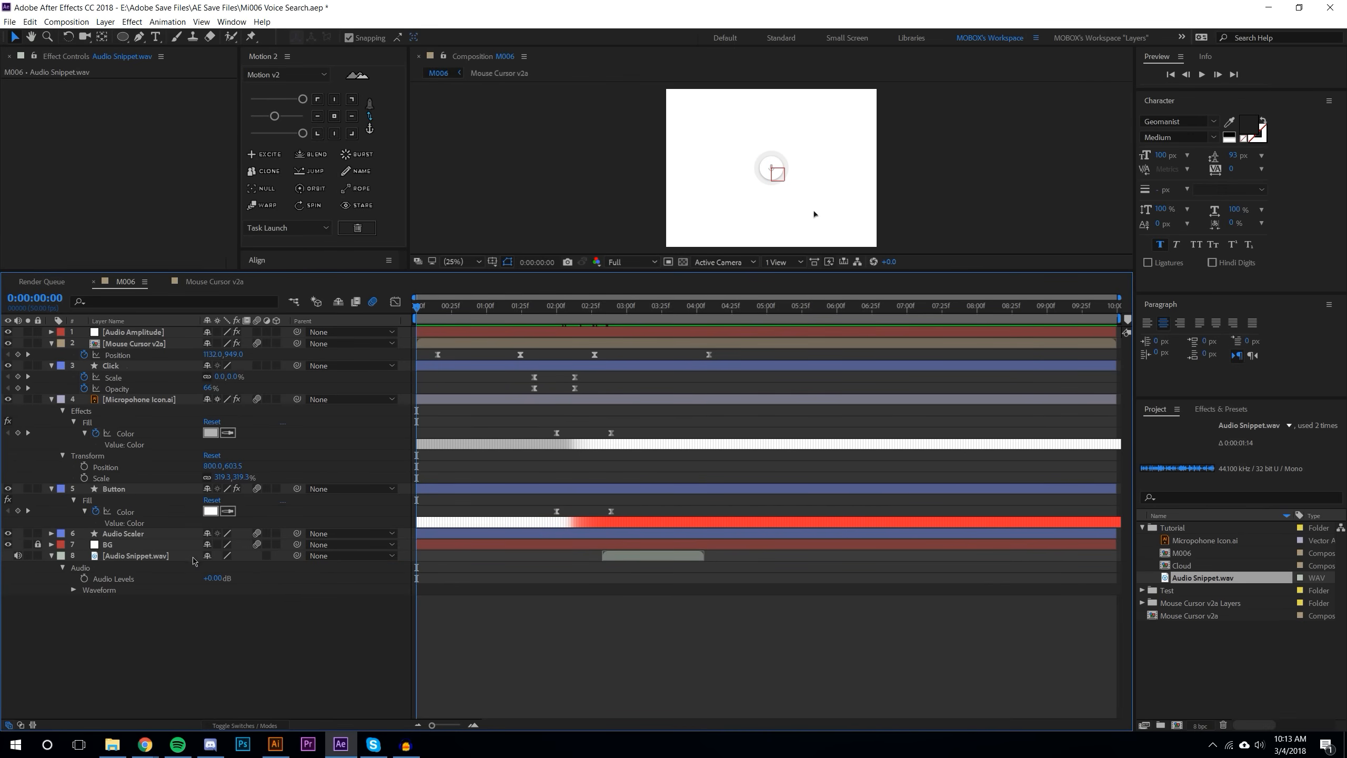
Step: Remove the Left Channel and Right Channel slider keyframes from the Audio Amplitude layer and collapse both effects
click(145, 332)
key(u)
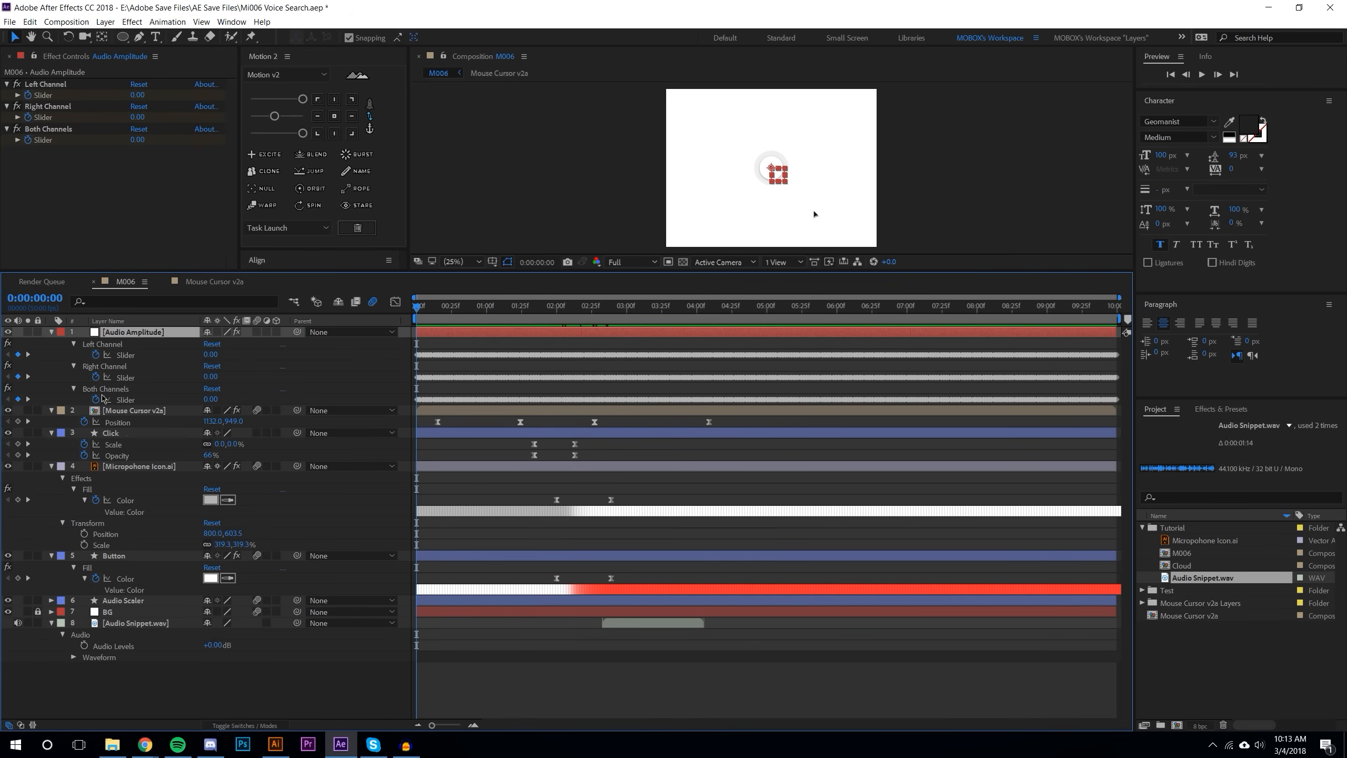
alt+click(95, 355)
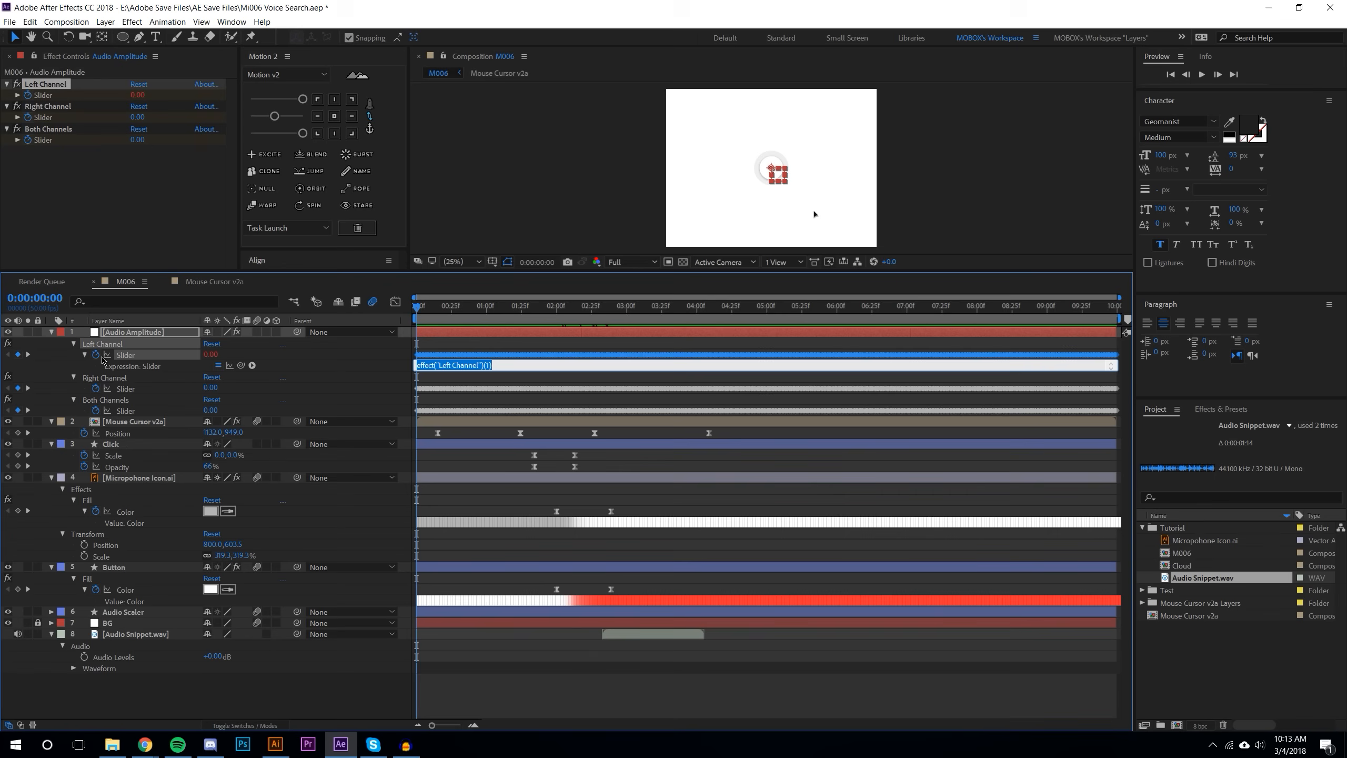
click(95, 356)
alt+click(96, 356)
click(96, 378)
click(93, 365)
click(75, 344)
click(74, 355)
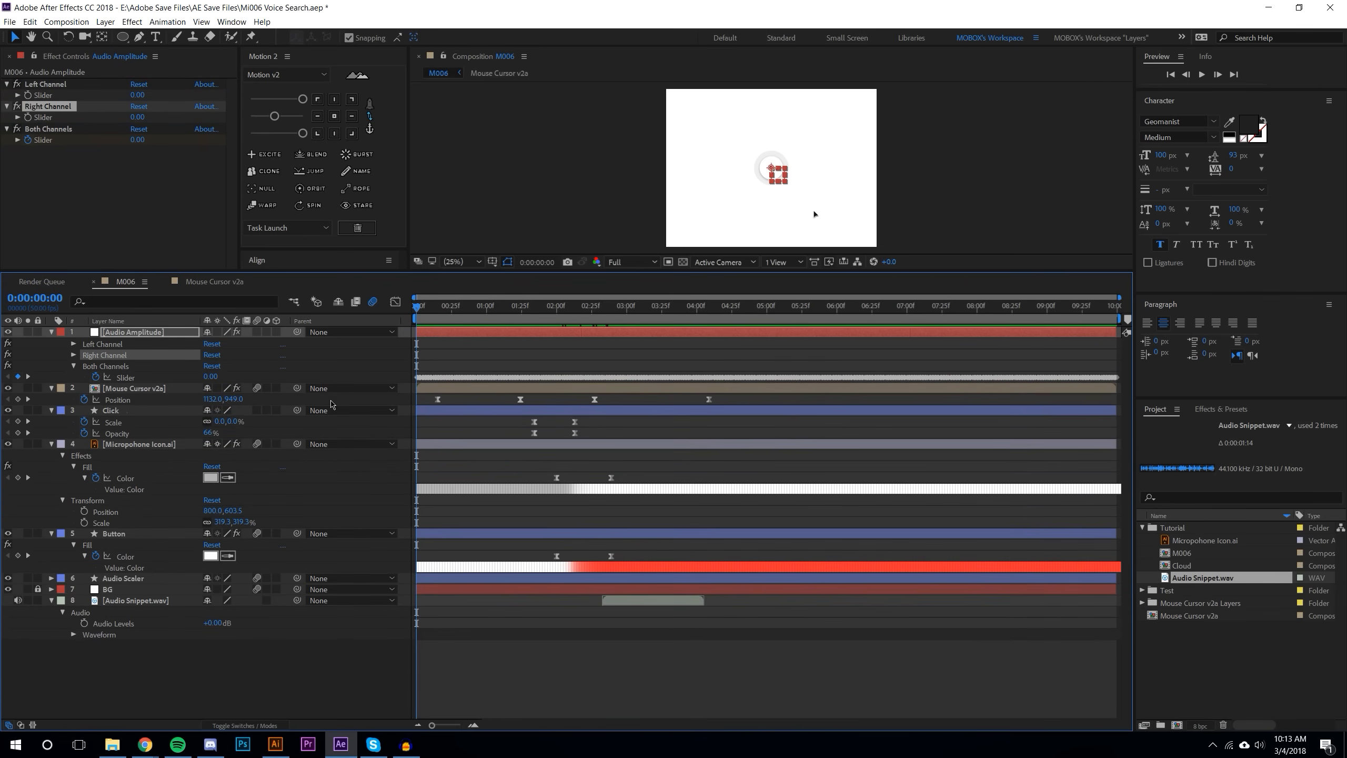
Step: Mute and lock the Audio Snippet.wav layer and check the button around 0:00:02:45
drag(452, 310, 631, 306)
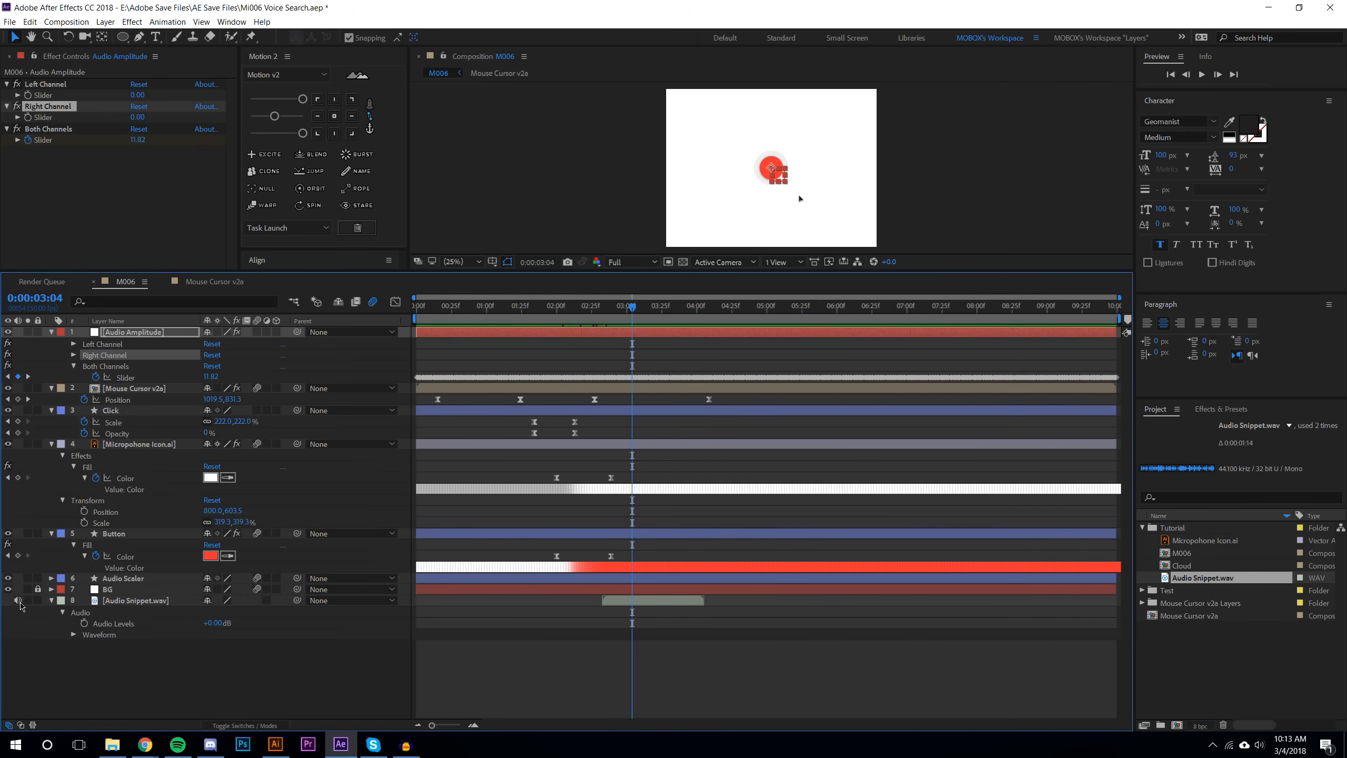
click(36, 602)
drag(550, 310, 619, 307)
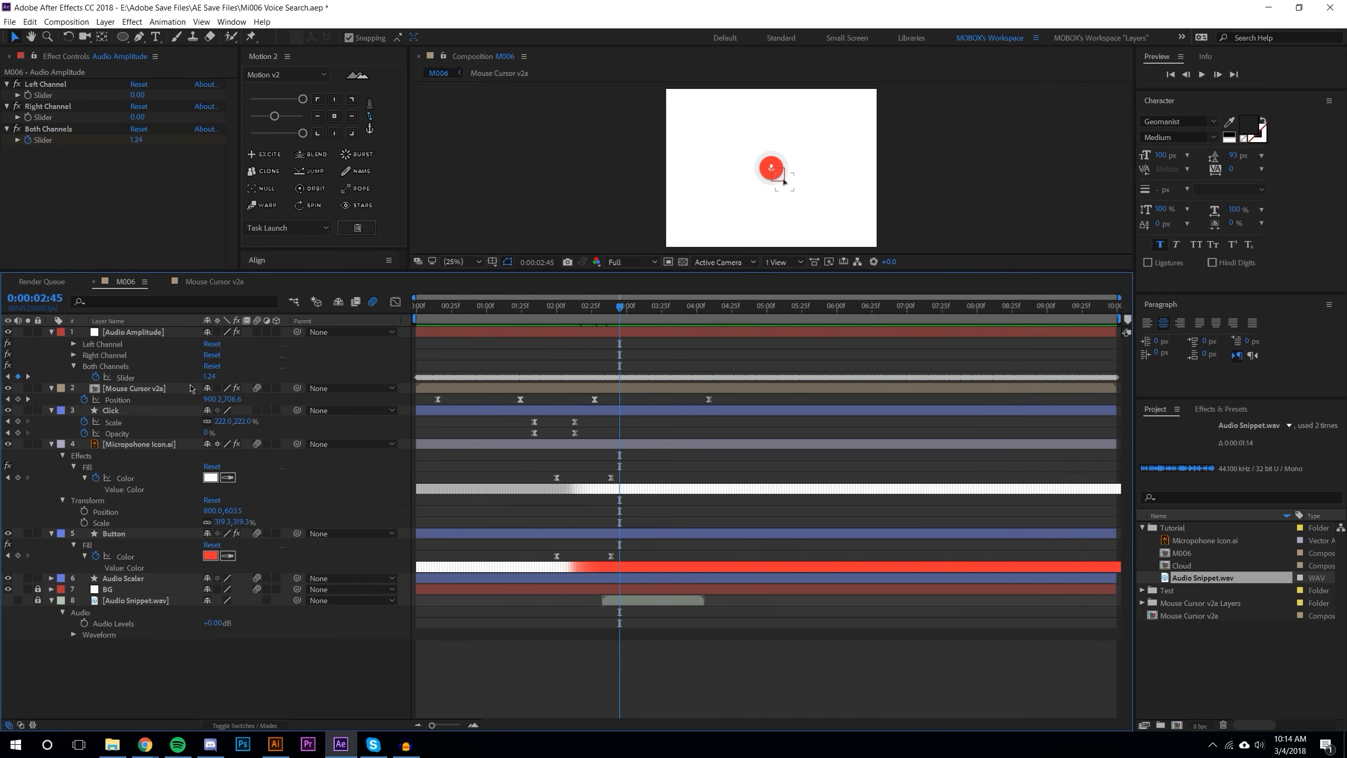
Step: Enlarge the composition viewer and collapse the properties of the Microphone Icon.ai, Click and Mouse Cursor v2a layers
click(133, 377)
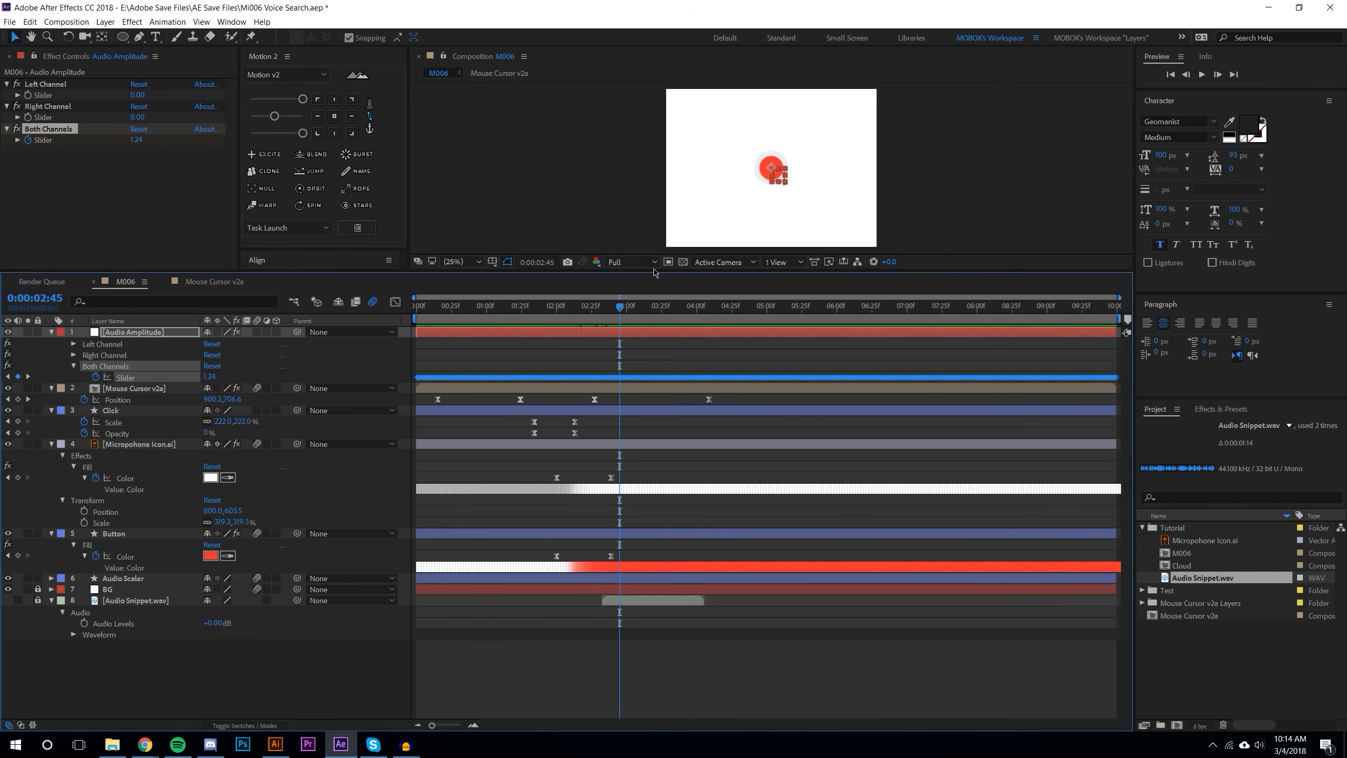
drag(655, 272, 655, 377)
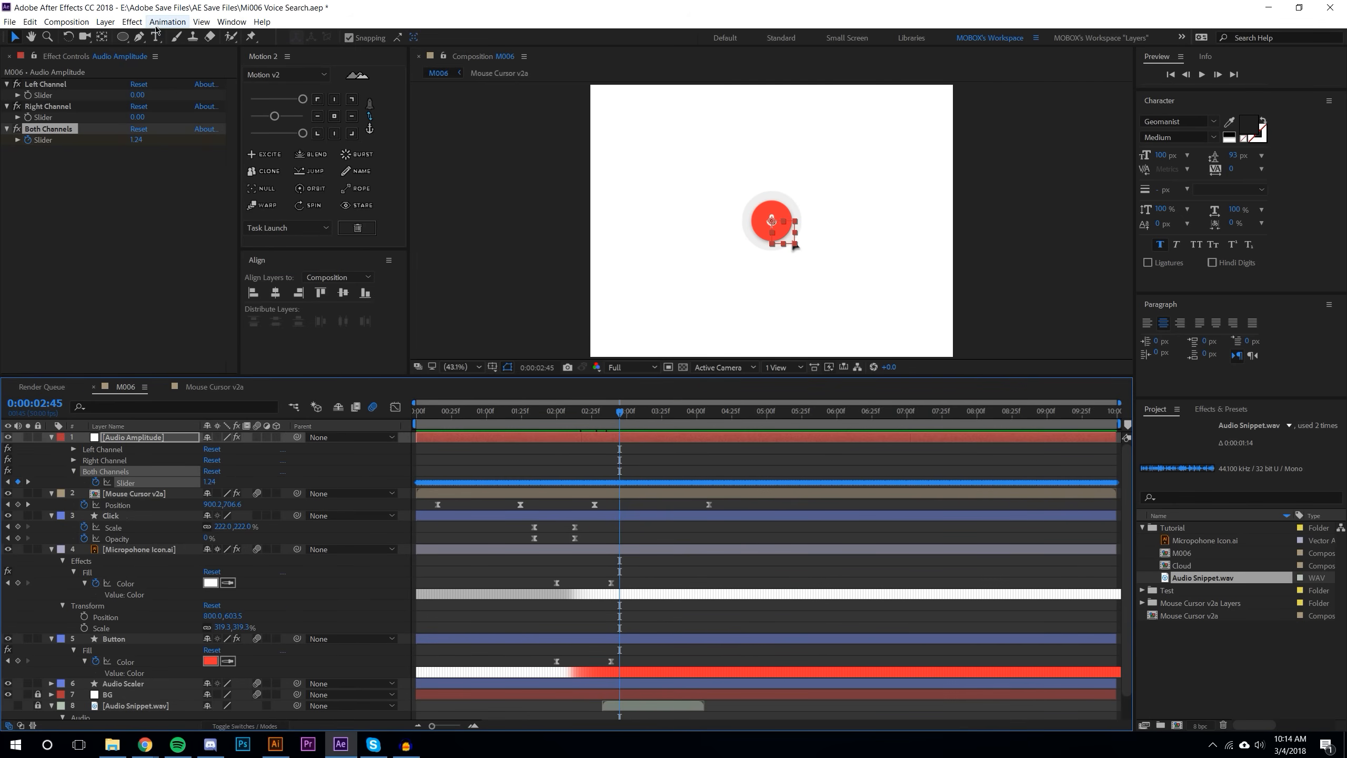
scroll(738, 213, up, 1)
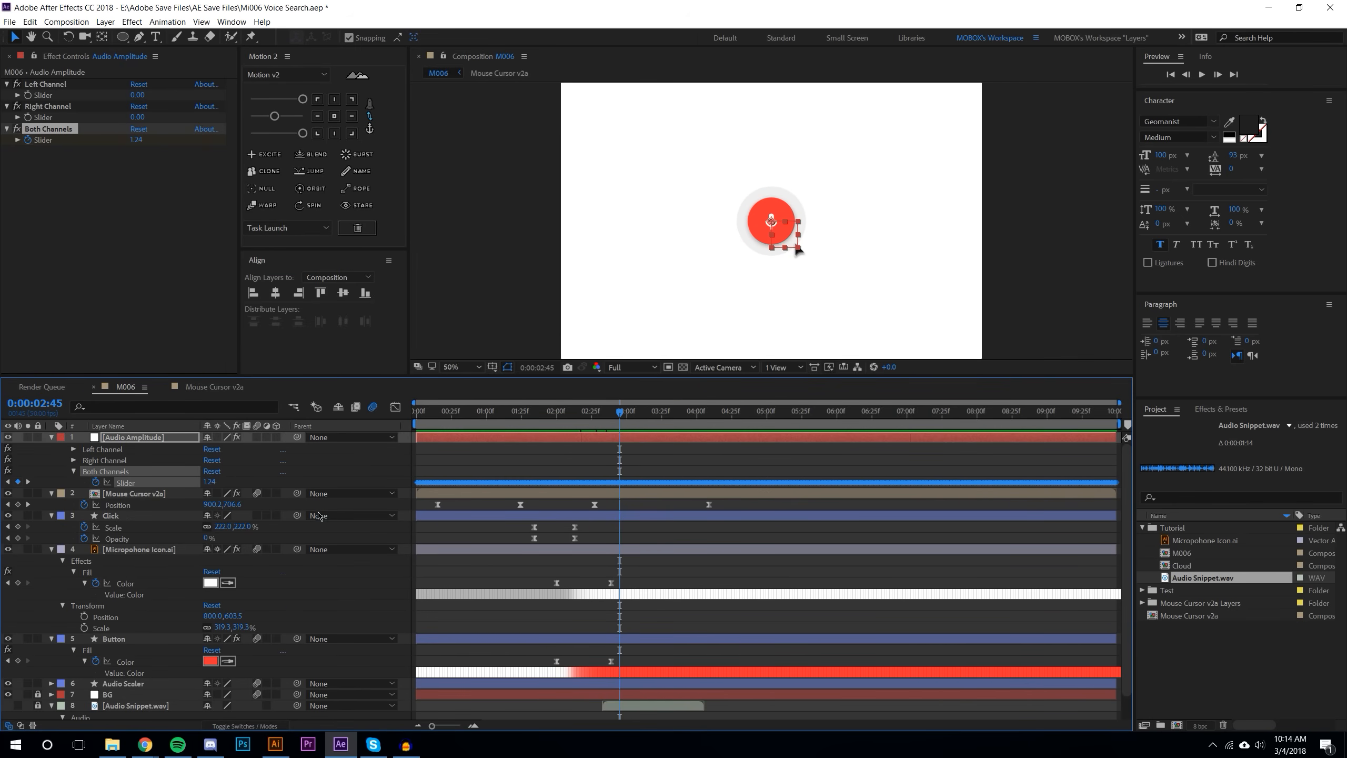
click(52, 549)
click(52, 516)
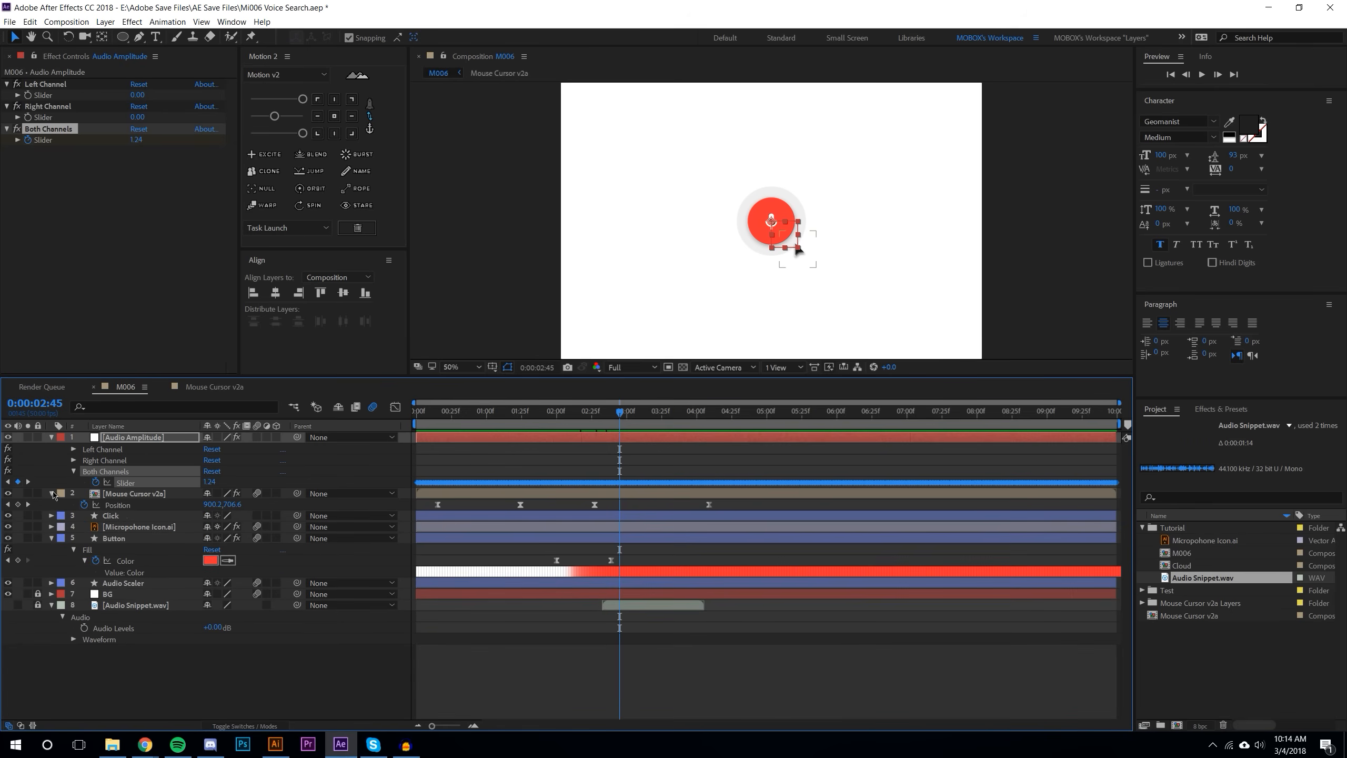
click(51, 494)
click(176, 668)
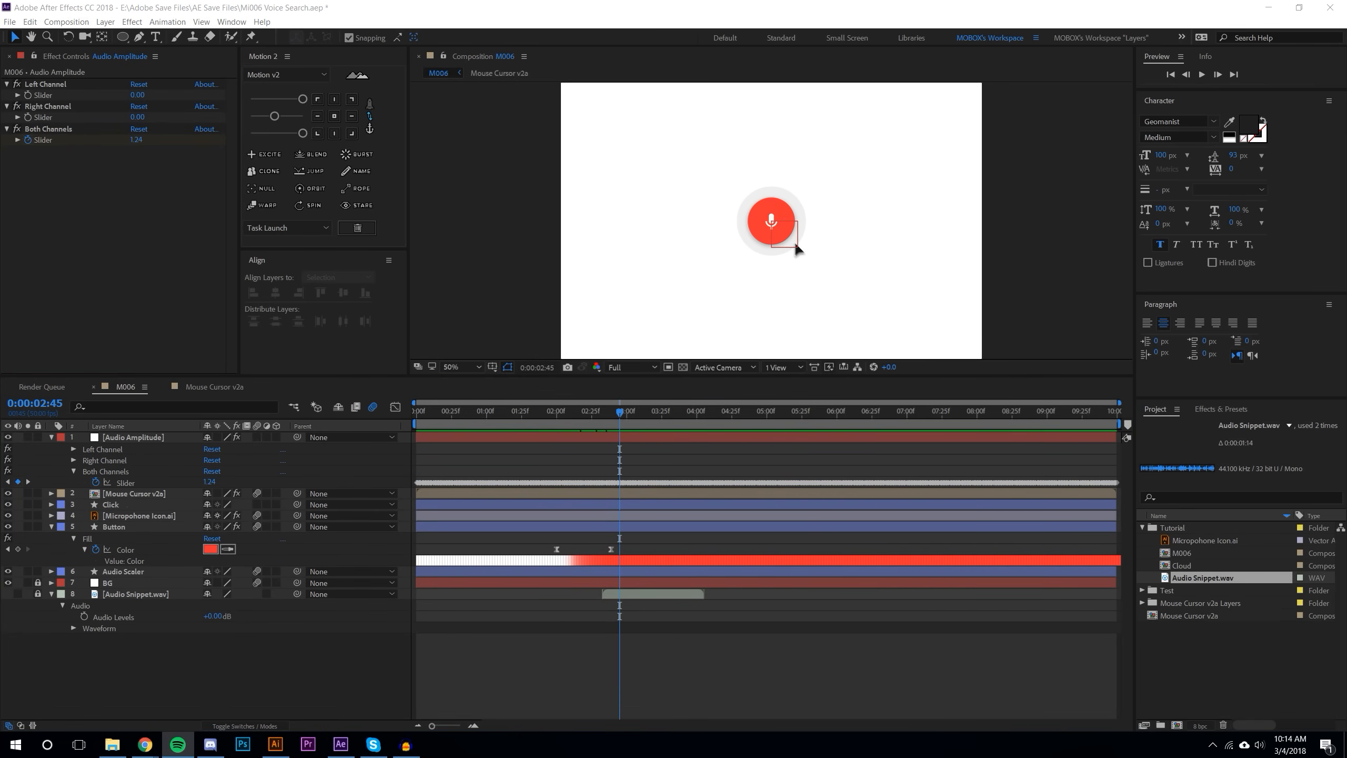
Step: Reveal the Audio Scaler layer's Scale and link it by expression to the Audio Amplitude layer's Both Channels slider
click(101, 495)
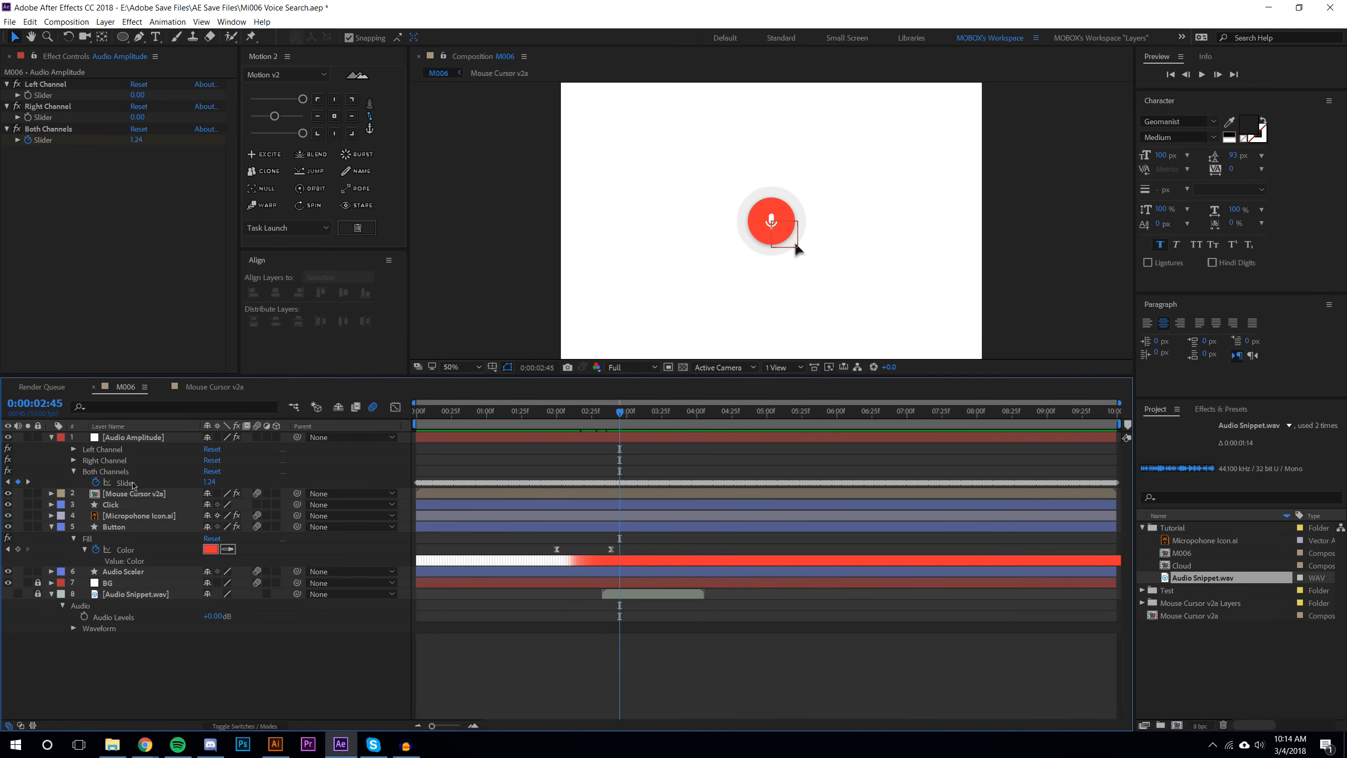
click(118, 483)
drag(575, 421, 650, 413)
click(749, 651)
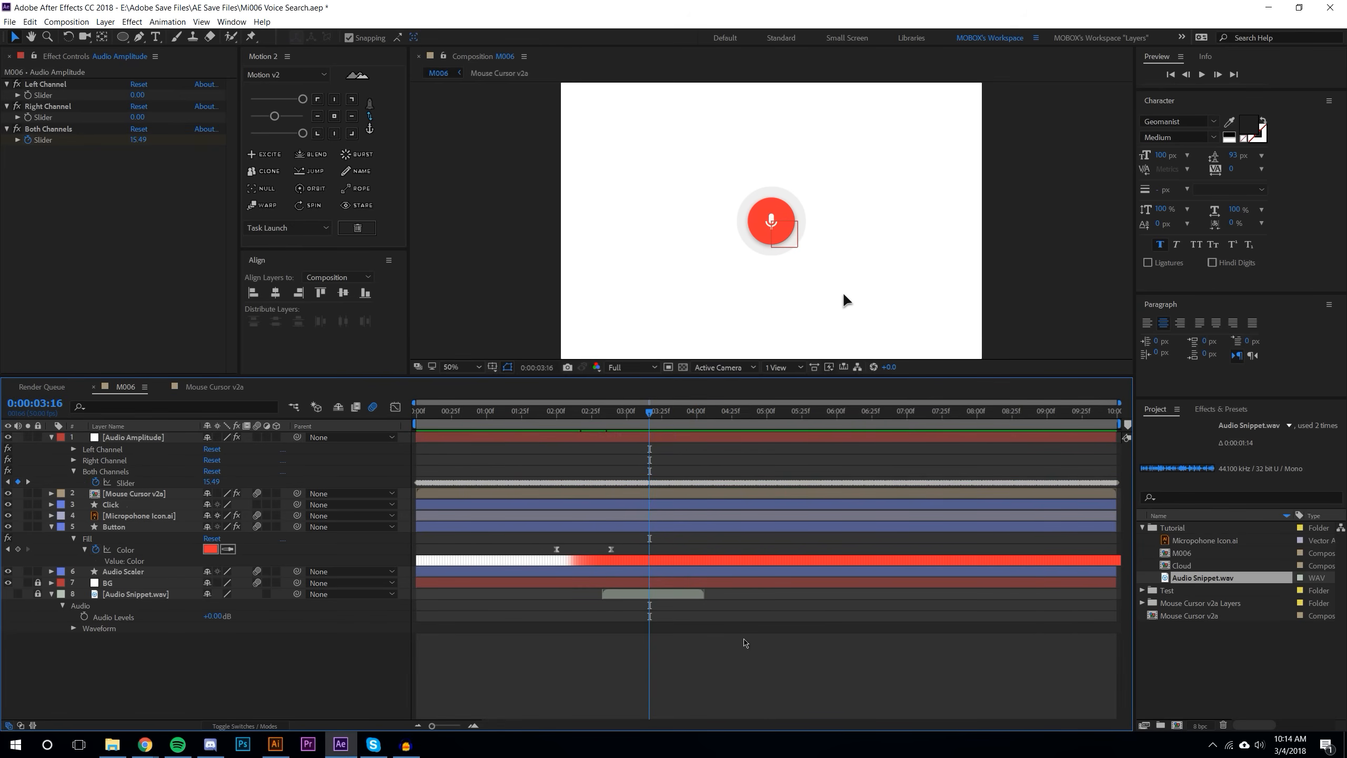
scroll(738, 188, up, 1)
drag(817, 192, 771, 218)
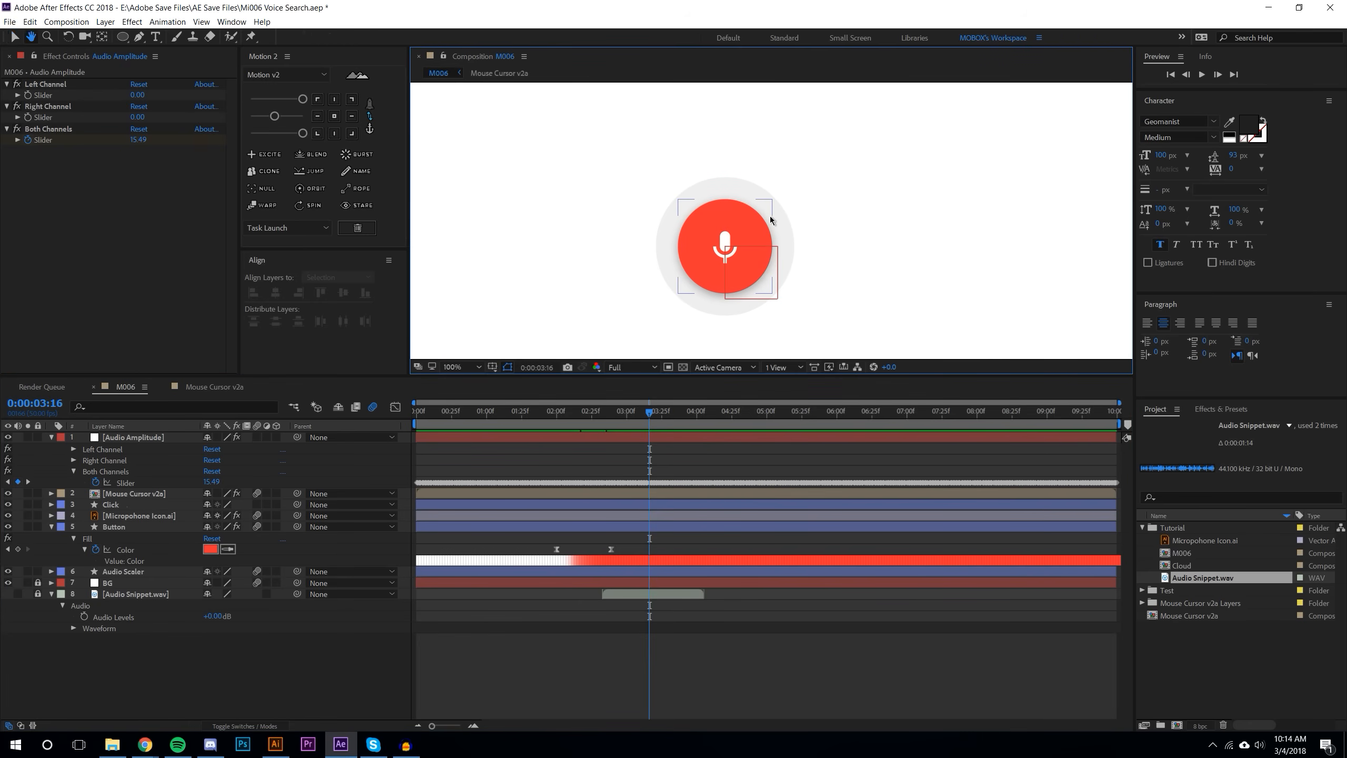
click(123, 572)
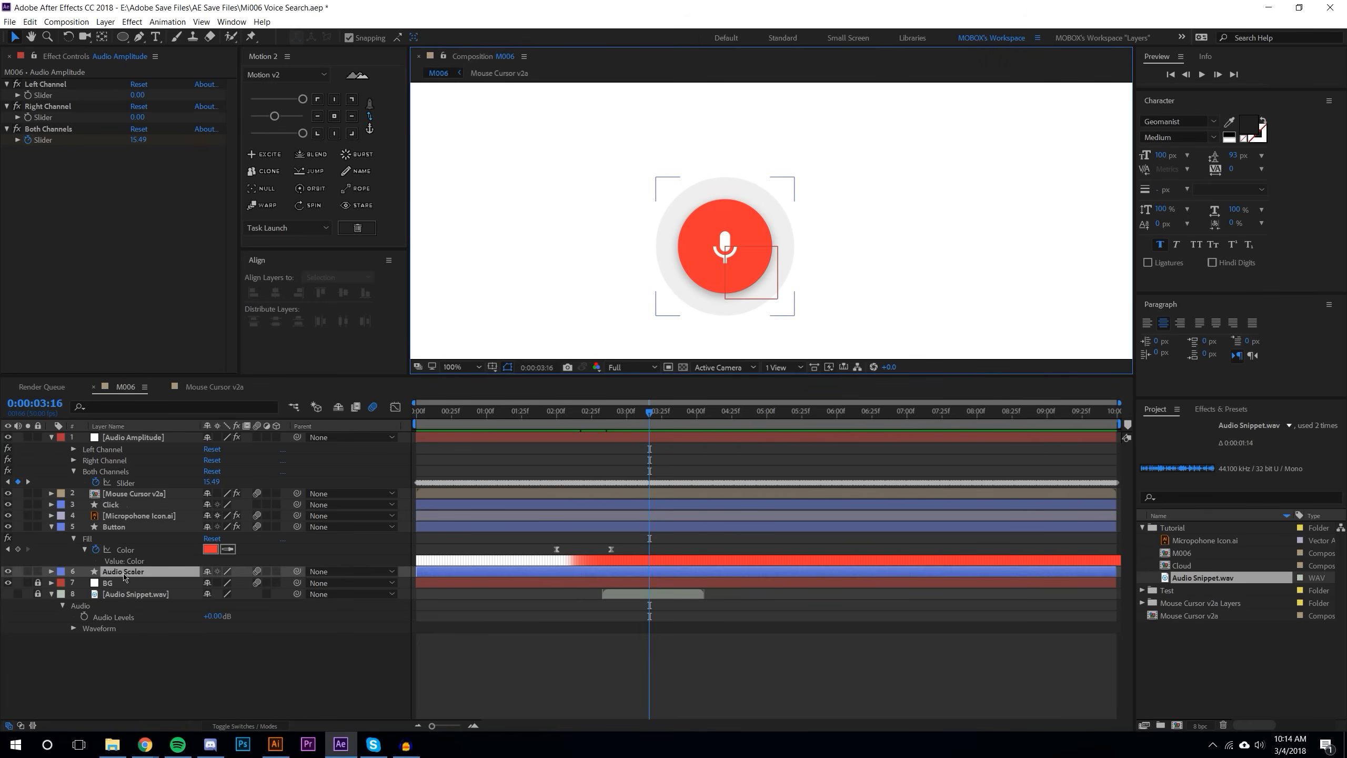
key(s)
click(603, 412)
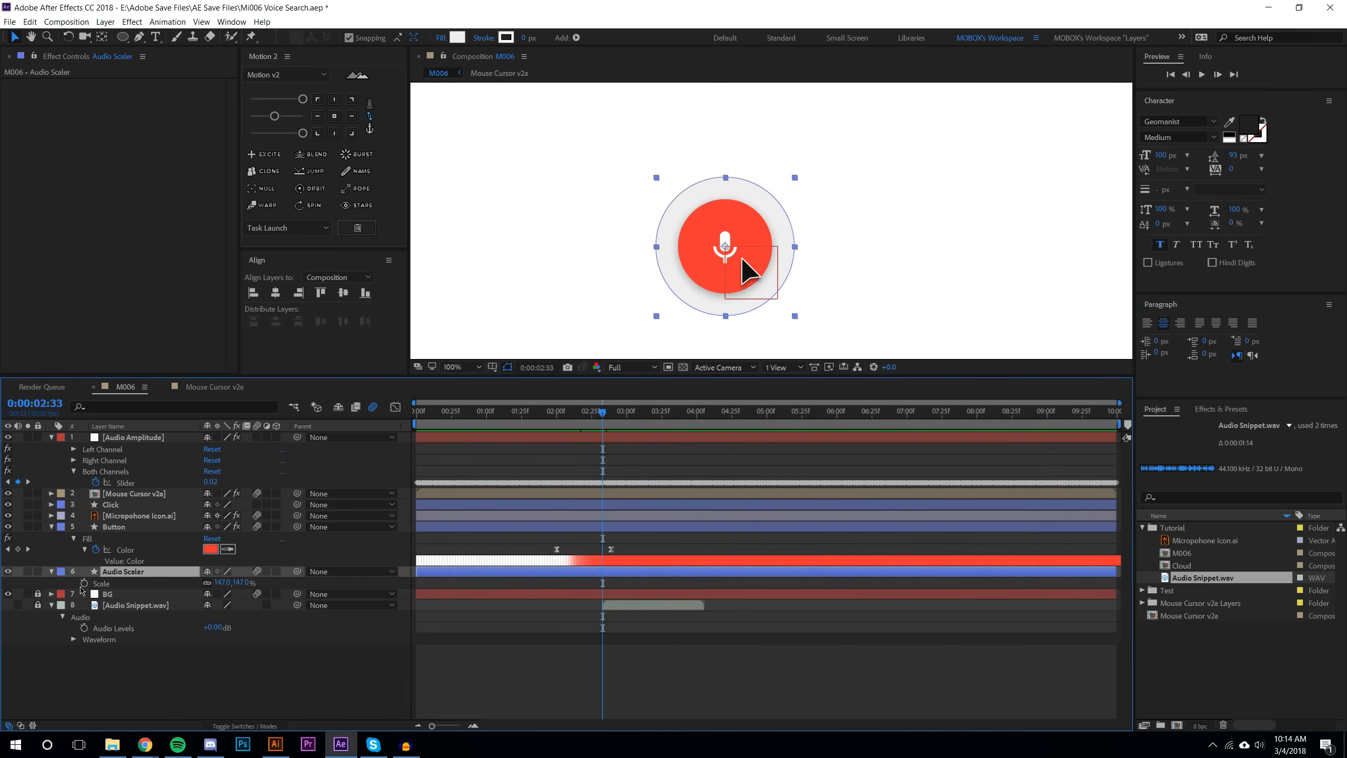
alt+click(84, 583)
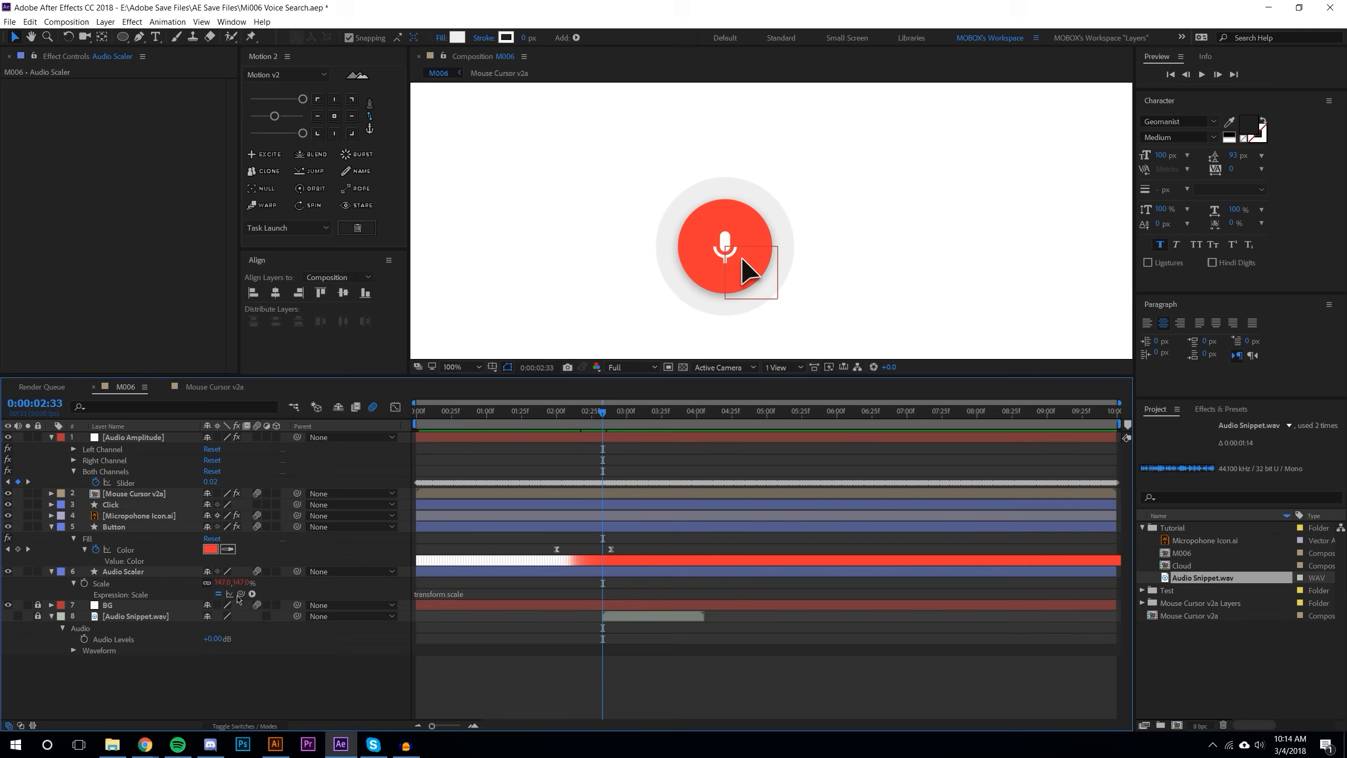
drag(240, 594, 126, 483)
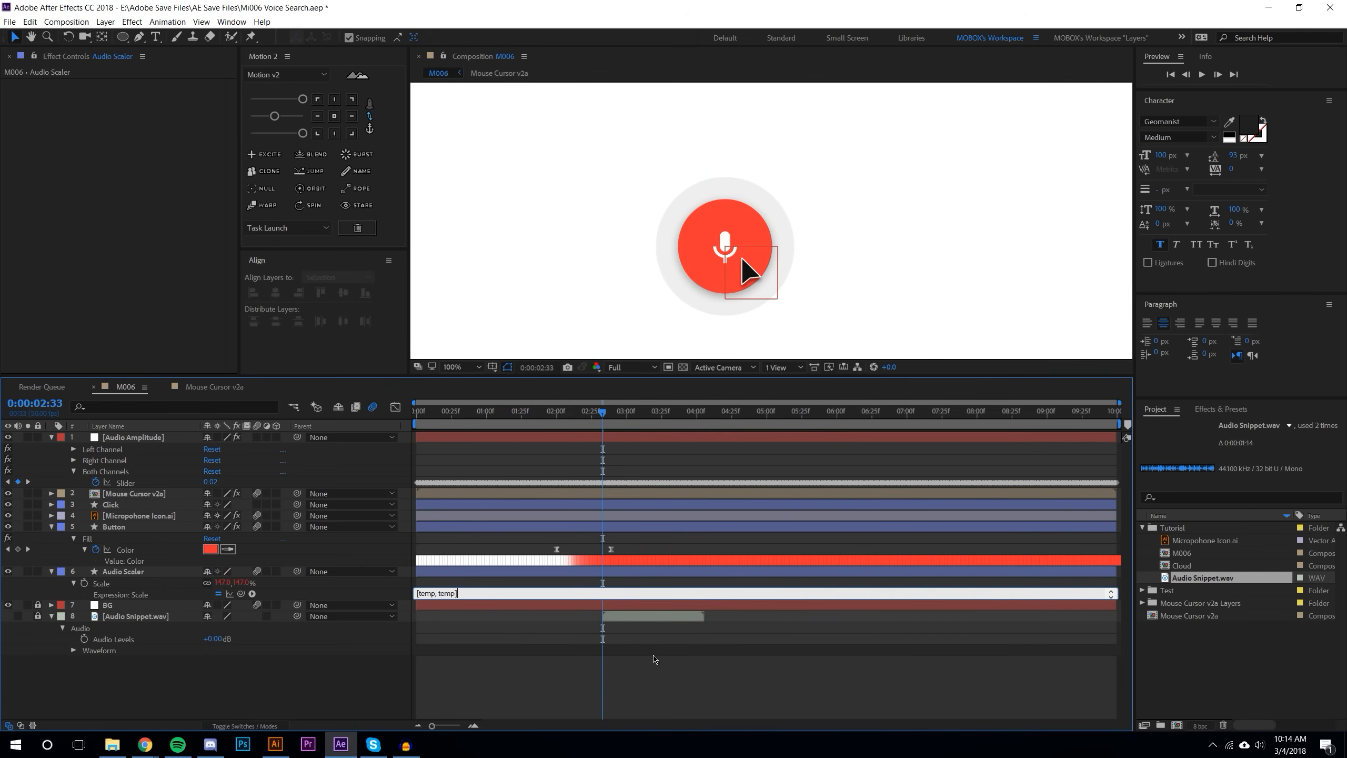
click(654, 659)
Step: Multiply the slider value in the Audio Scaler's Scale expression by 5 and preview the circle from about 0:00:02:31
mouse_move(603, 416)
mouse_down()
mouse_move(749, 417)
mouse_move(601, 408)
mouse_move(629, 412)
mouse_up()
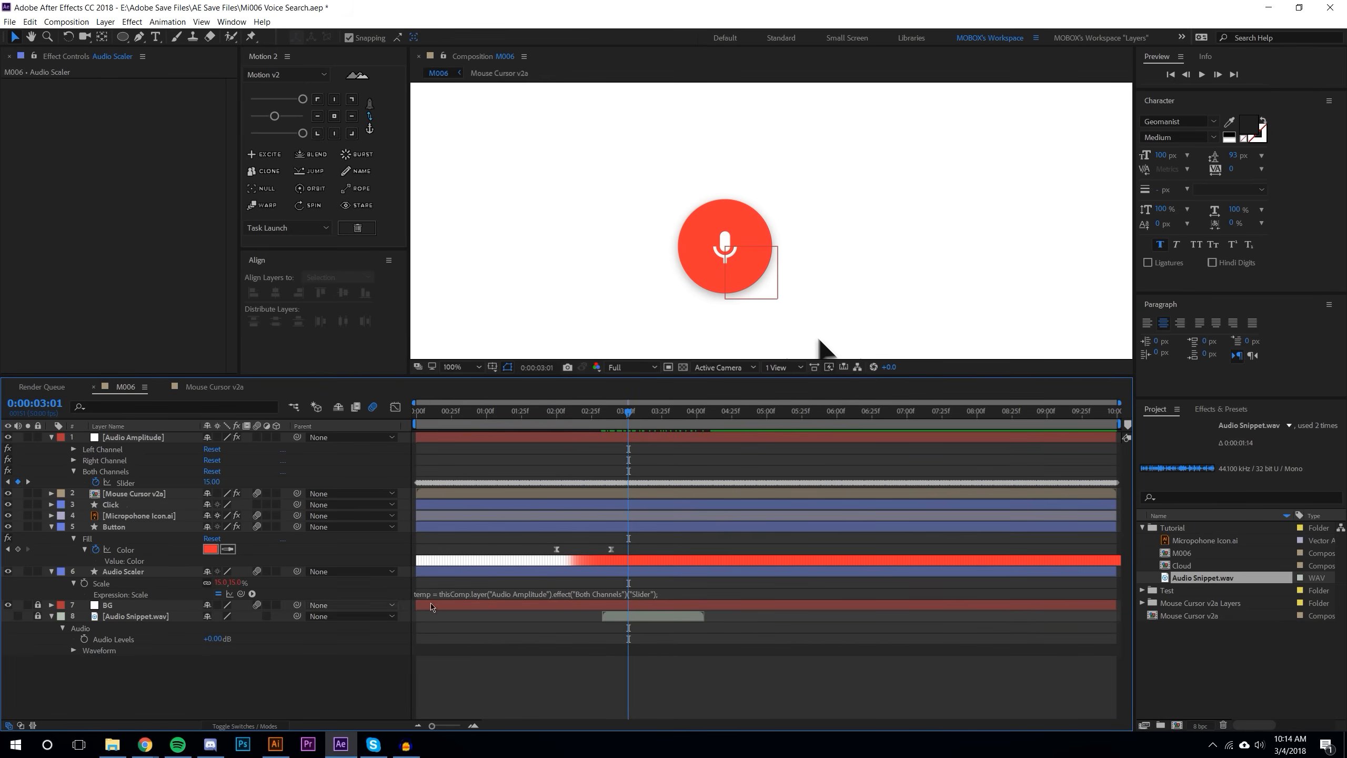
click(663, 593)
click(663, 595)
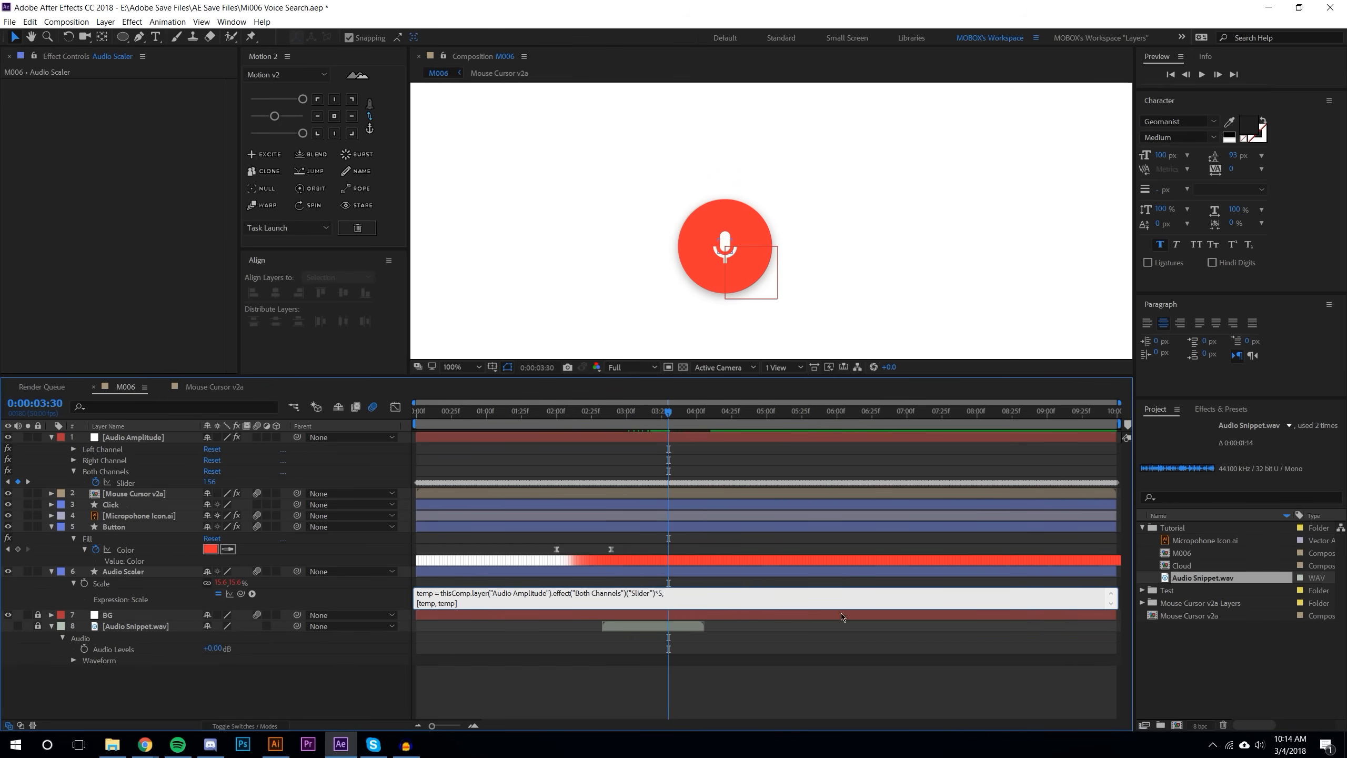
click(793, 610)
drag(667, 413, 600, 414)
click(1211, 77)
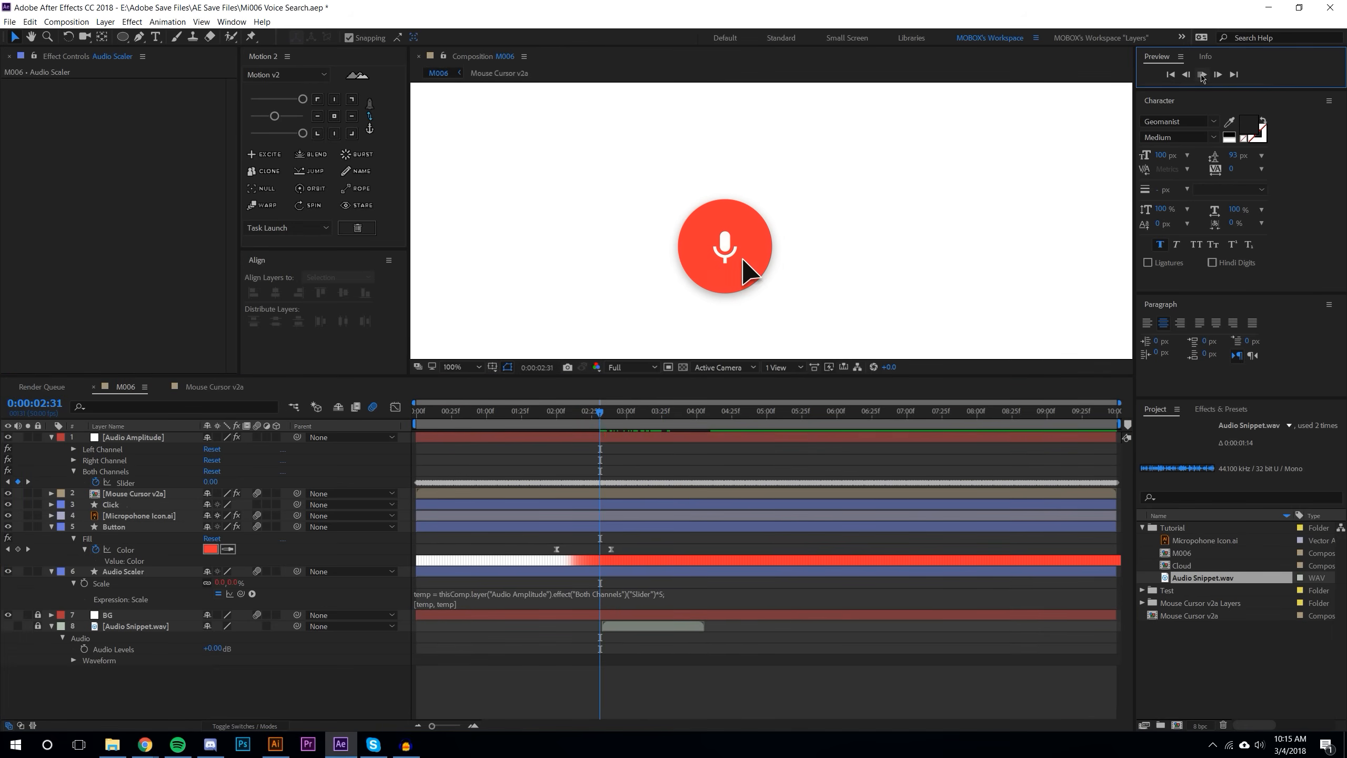
drag(600, 413, 642, 413)
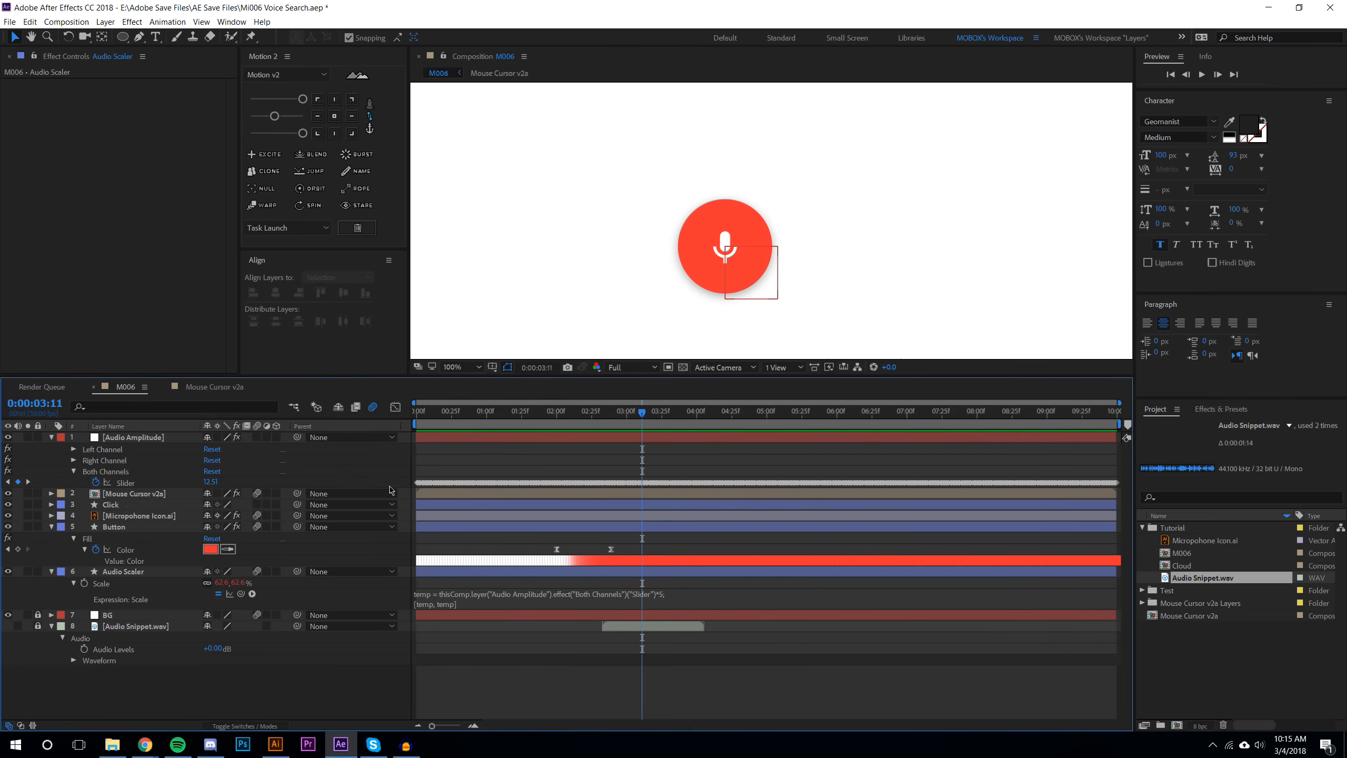
Step: Smooth all Both Channels slider keyframes with the Smoother, applied to the Temporal Graph with a tolerance of 4
click(416, 480)
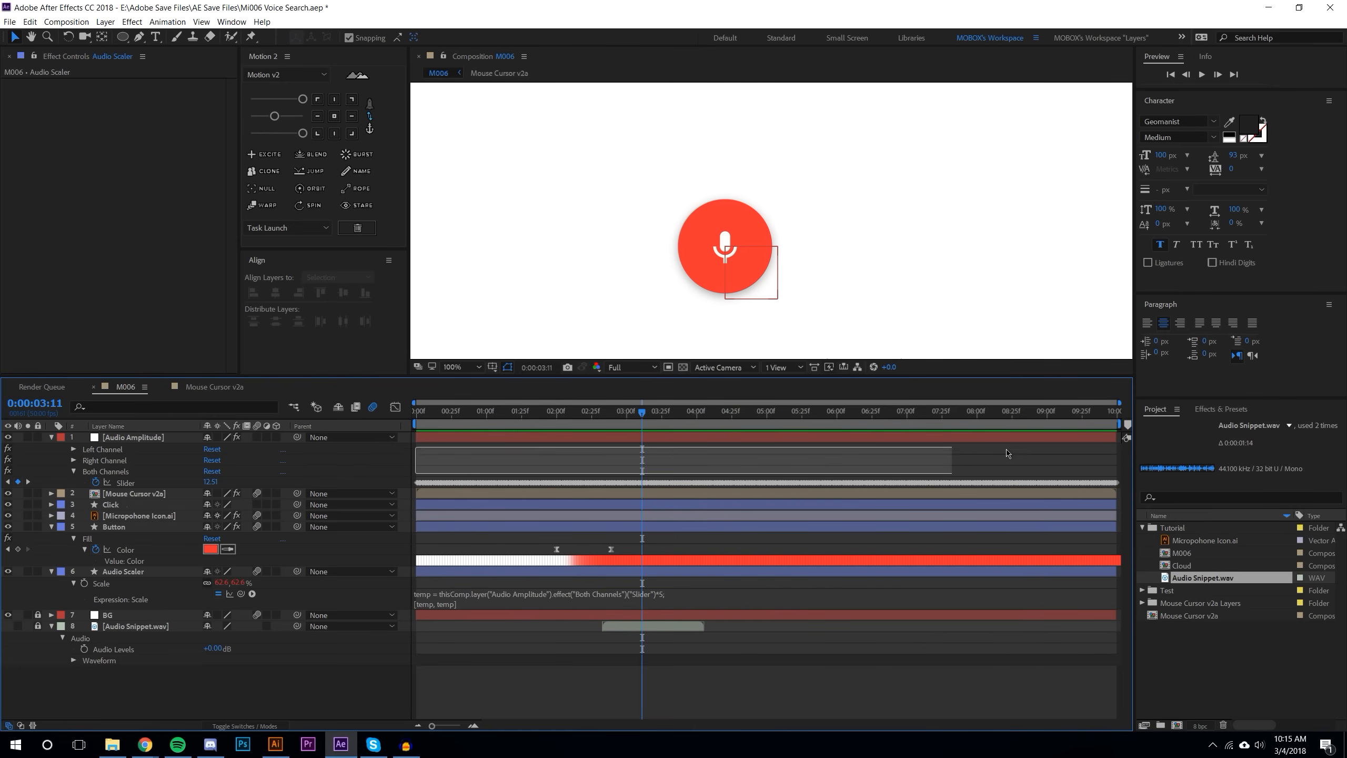
click(229, 21)
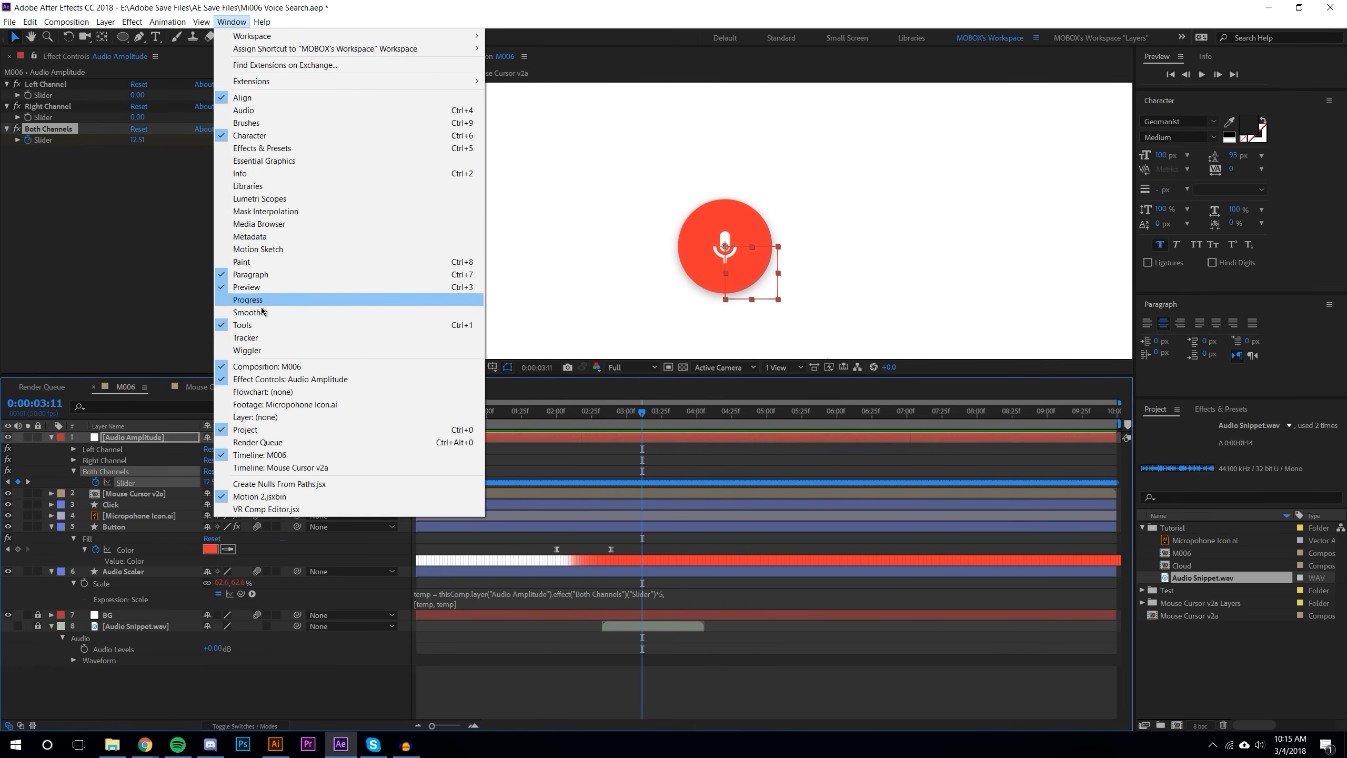
click(279, 313)
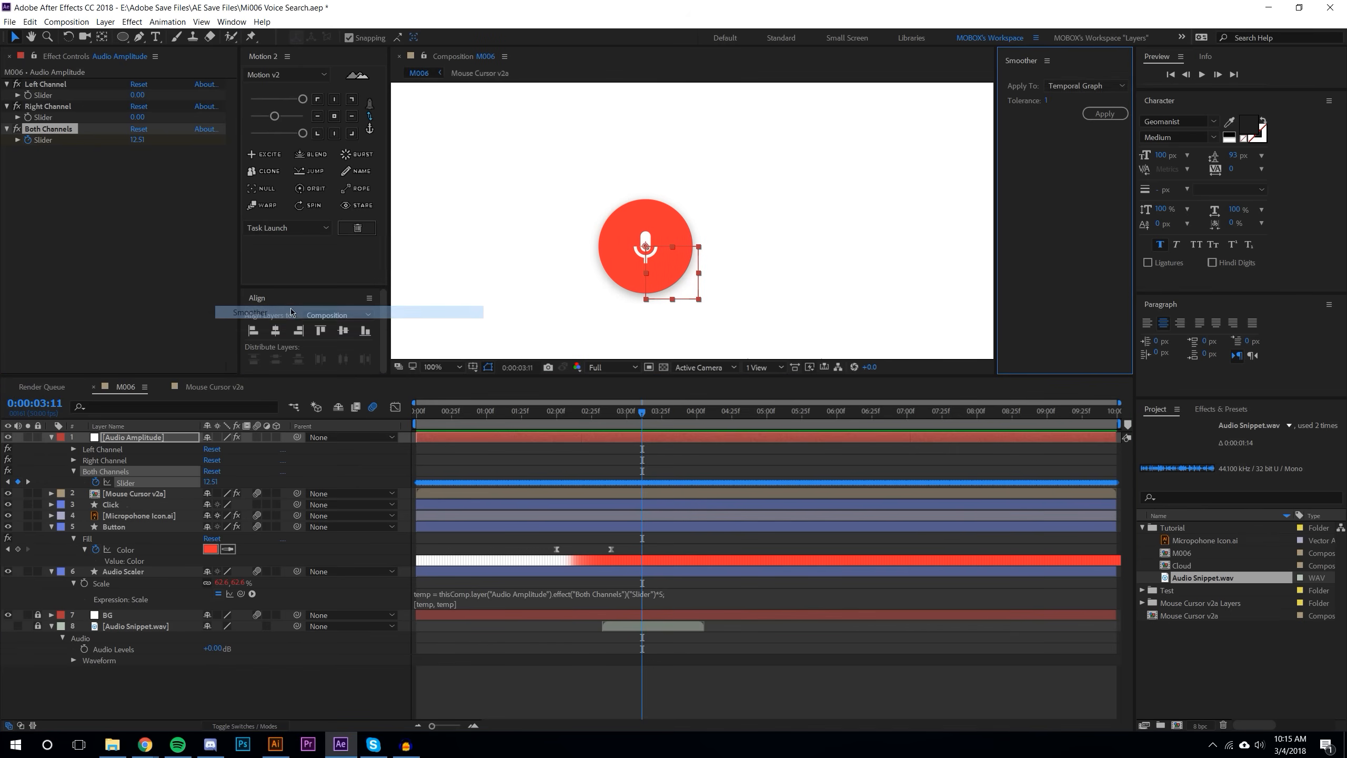
click(1077, 86)
click(1074, 152)
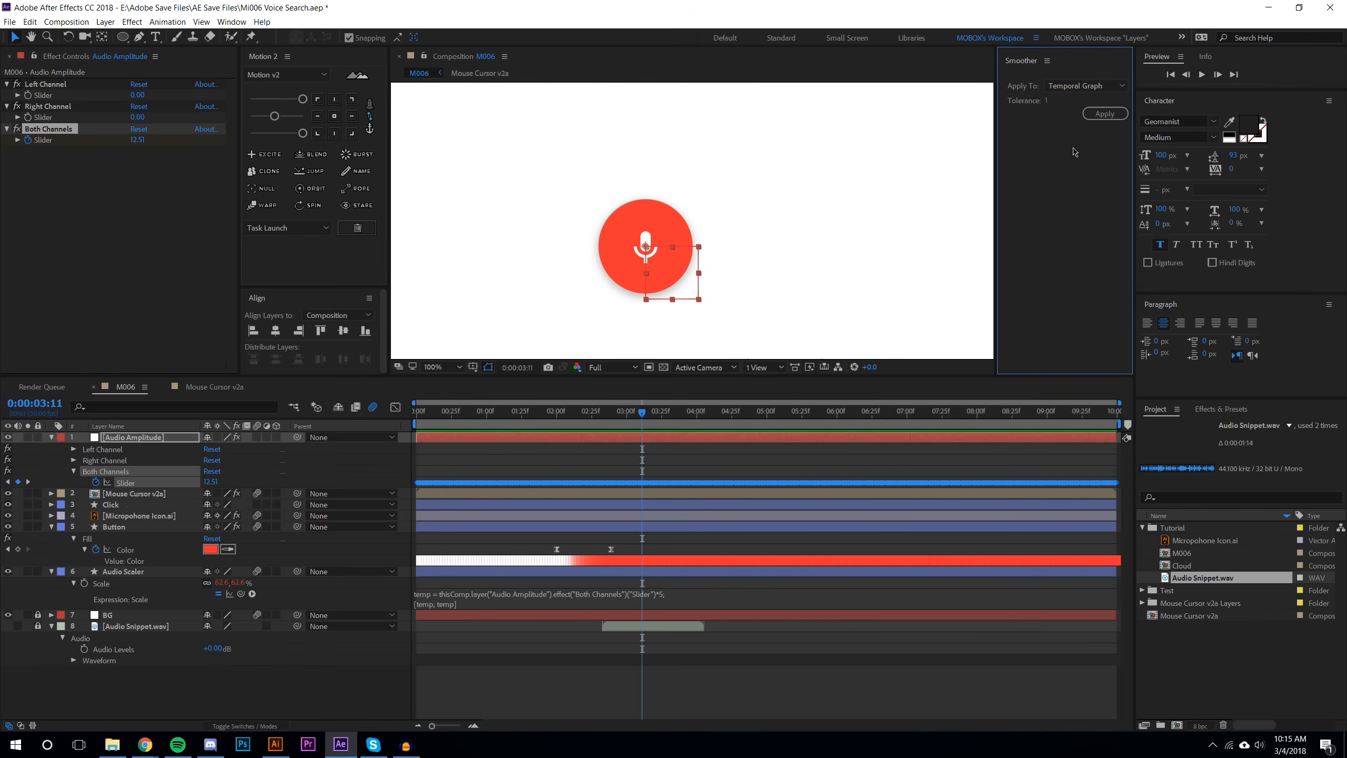
click(1105, 113)
Step: Preview the smoothed circle scaling from just before the audio snippet starts
click(1205, 57)
click(508, 450)
drag(445, 455, 602, 497)
click(593, 460)
click(597, 412)
click(1165, 60)
click(1203, 74)
click(594, 468)
Step: Smooth the slider keyframes over the audio snippet again with a tolerance of 8, and preview from 0:00:02:27
drag(584, 464, 717, 487)
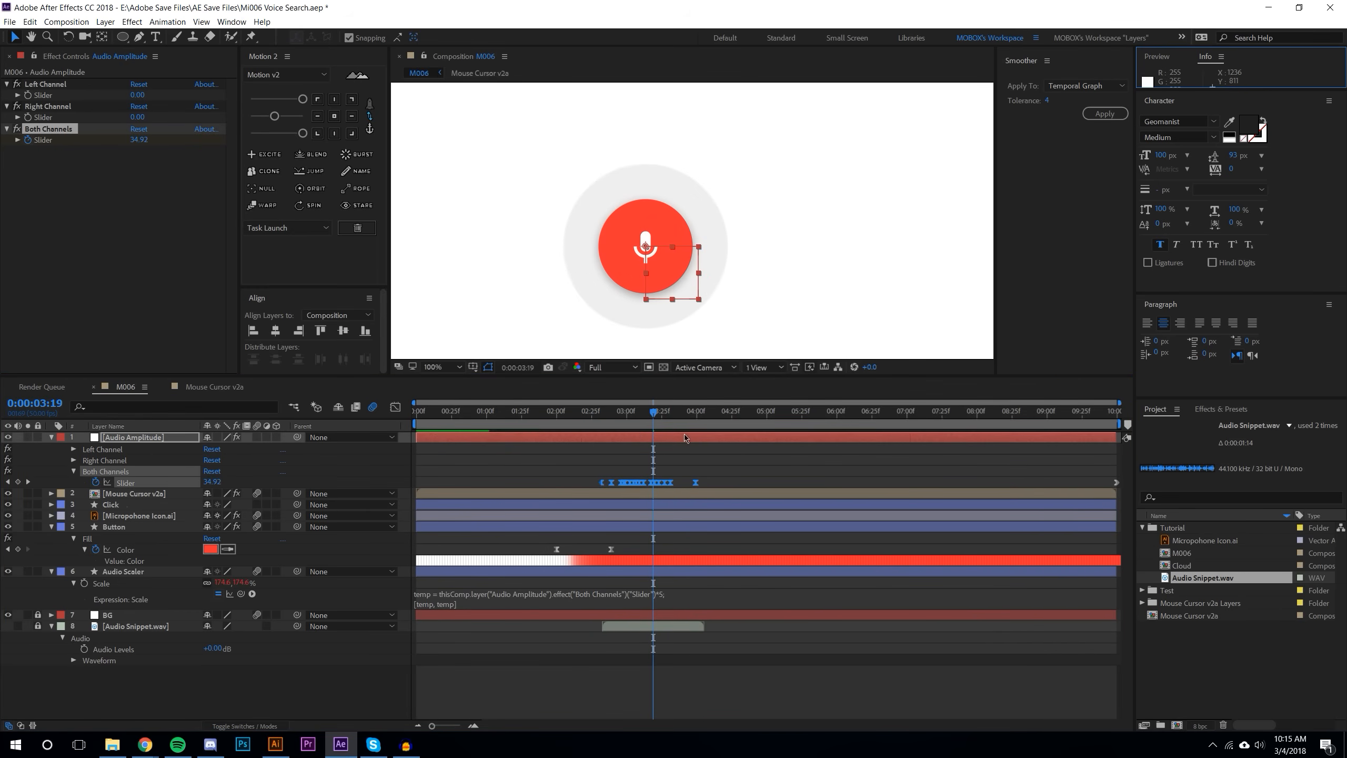
click(596, 413)
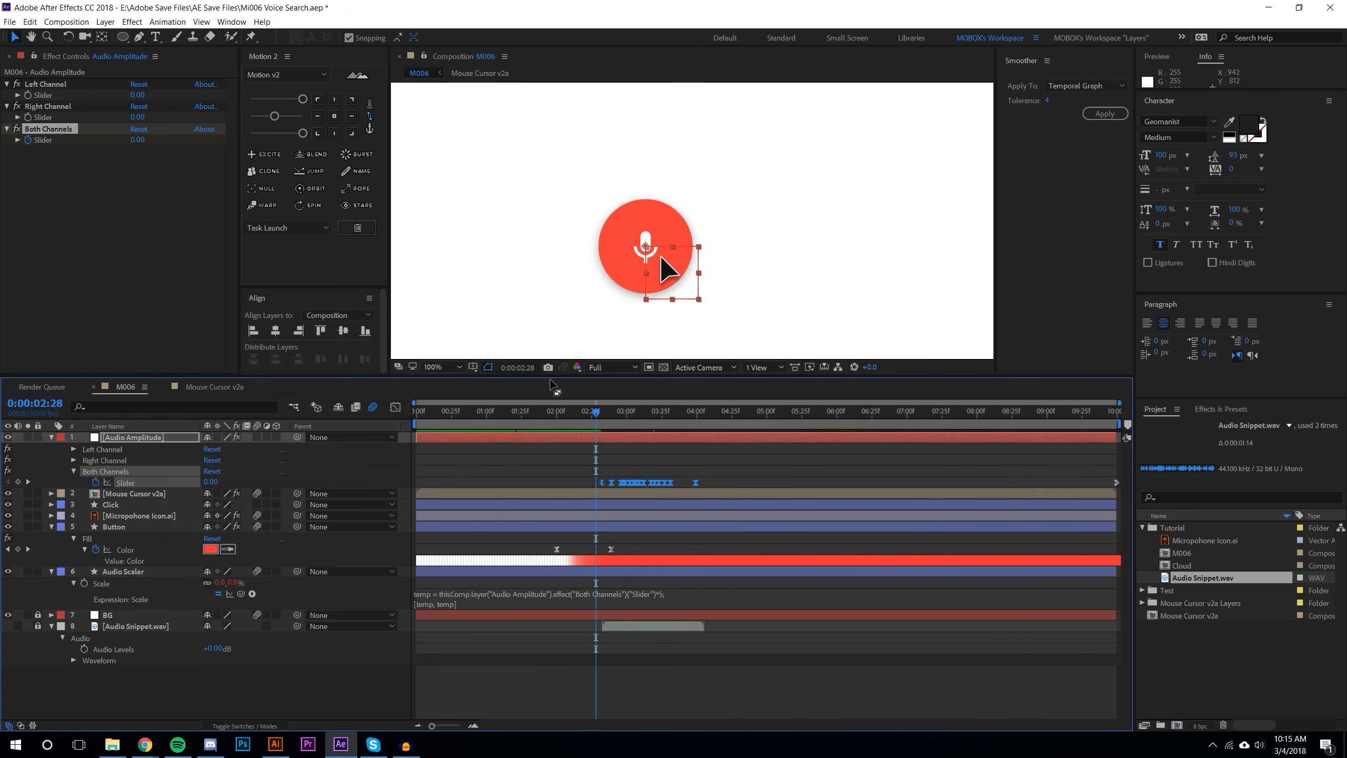
click(1157, 57)
click(1203, 75)
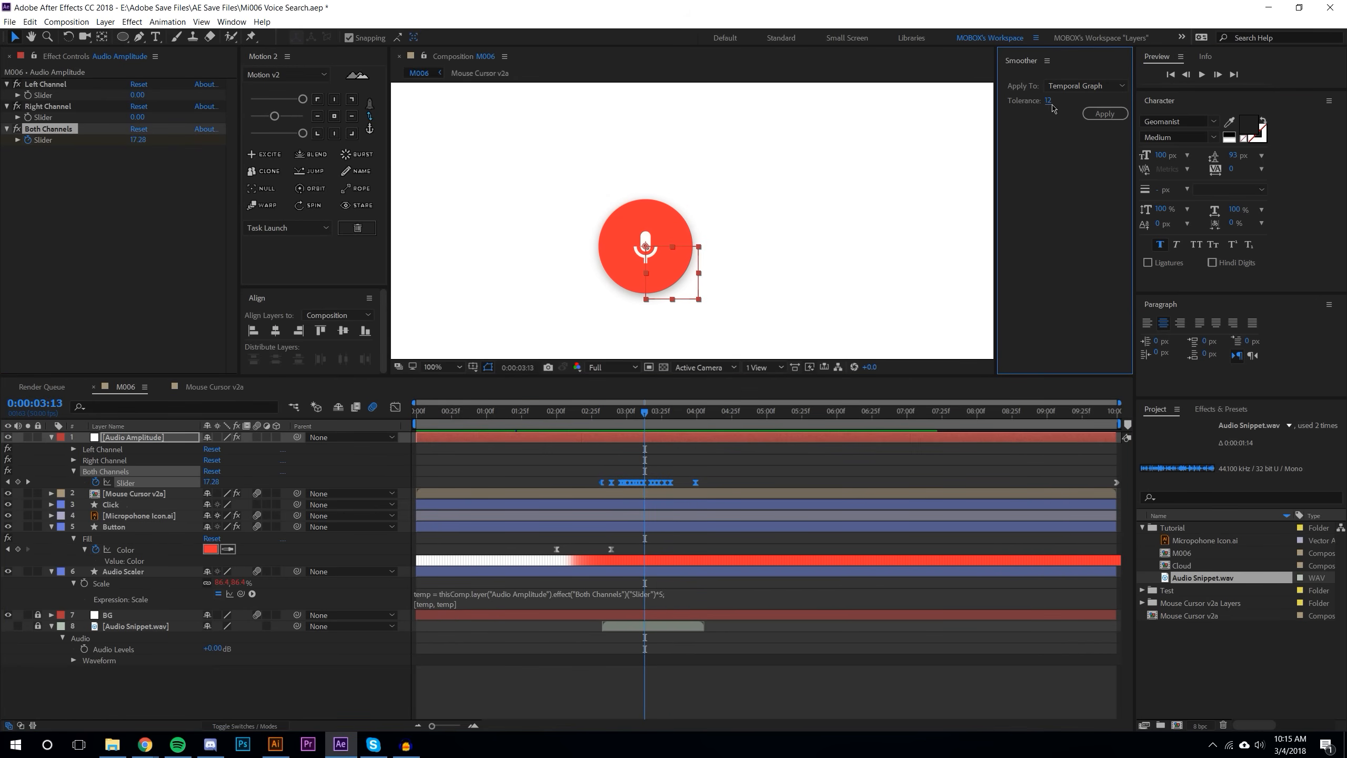
click(1045, 106)
text(9)
click(1103, 114)
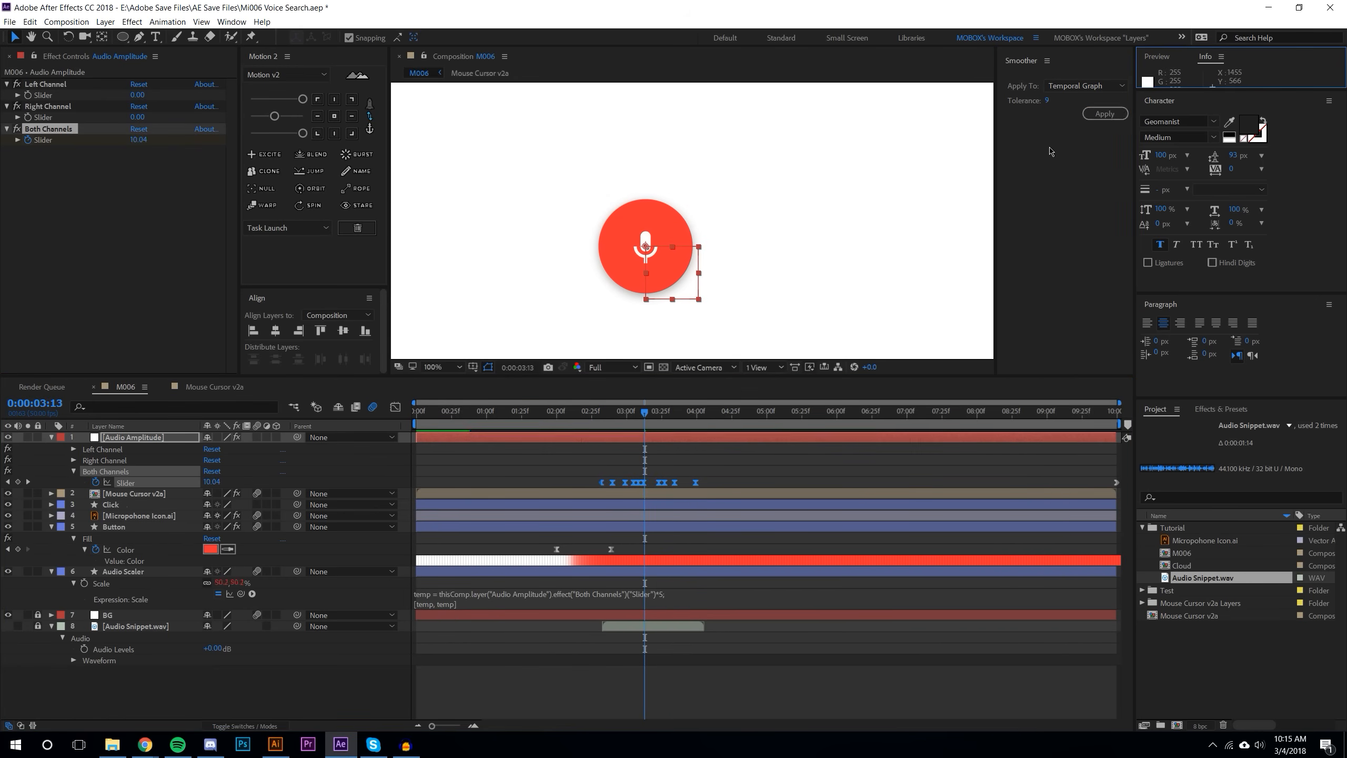
click(595, 417)
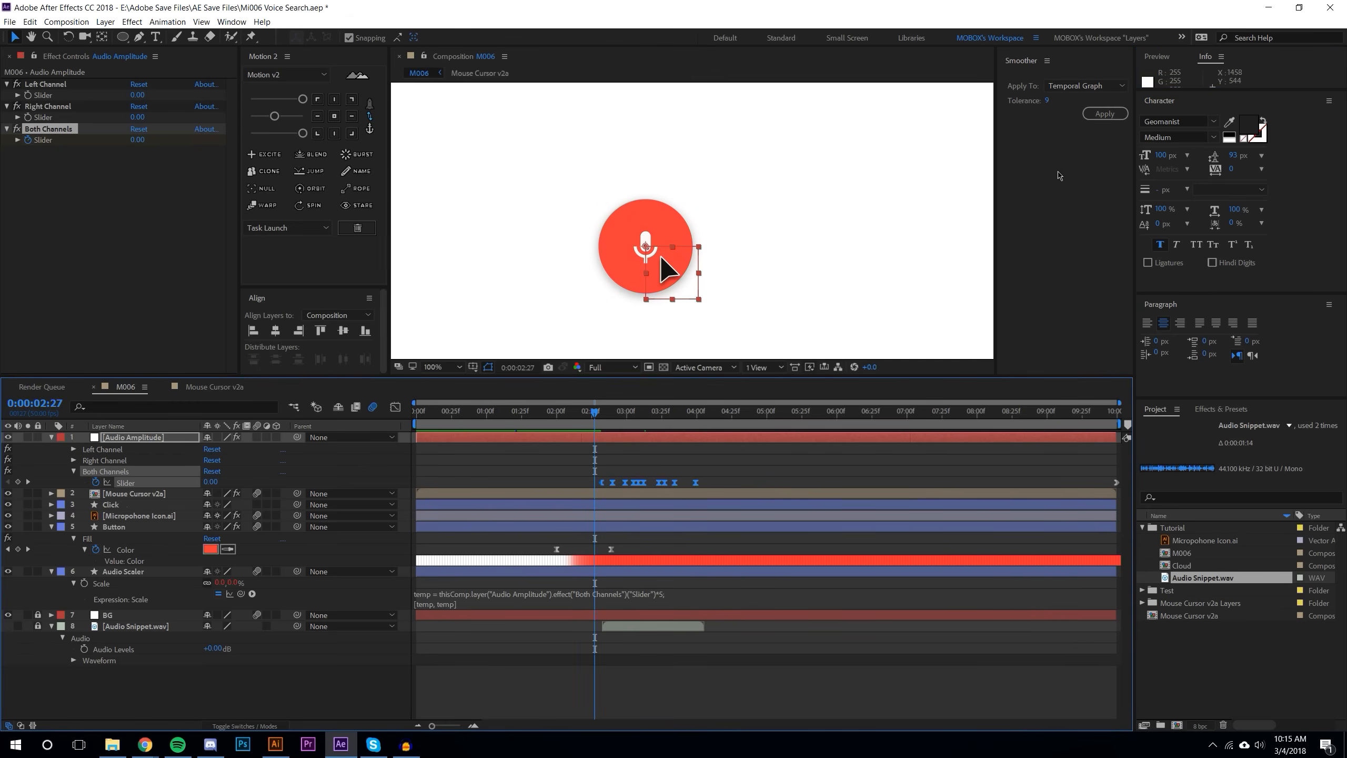
click(1165, 57)
click(1200, 75)
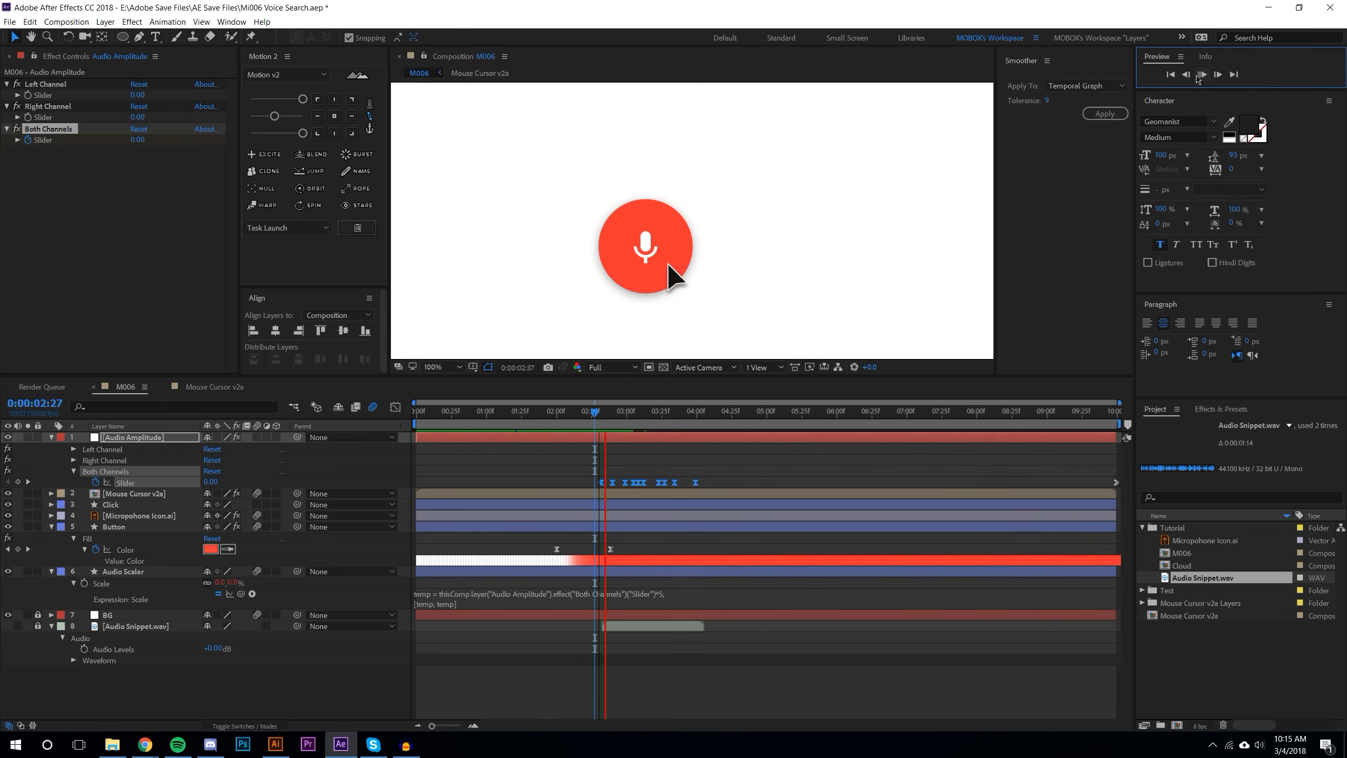
Step: Rewrite the Audio Scaler's Scale expression as 100 plus the Both Channels slider divided by 4, and preview it
drag(595, 417, 688, 404)
click(662, 593)
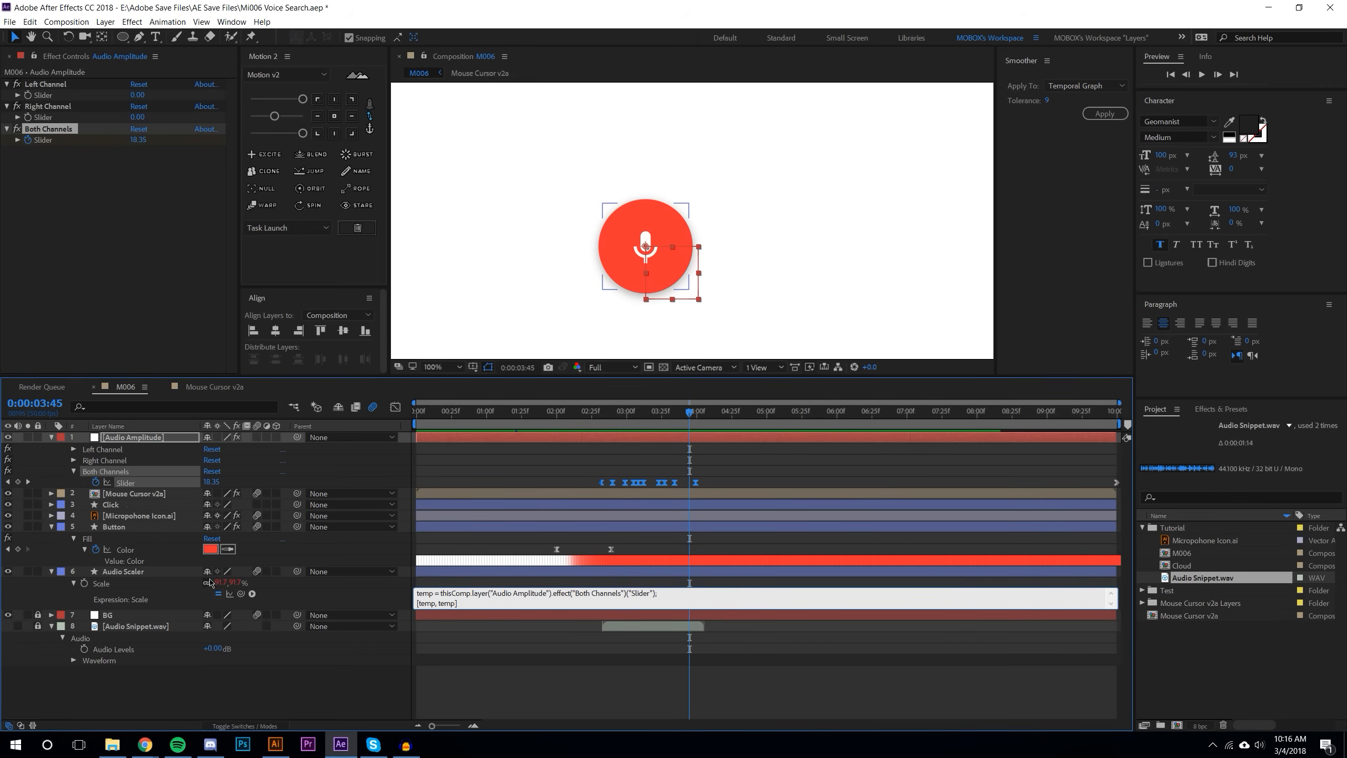
text(100 + )
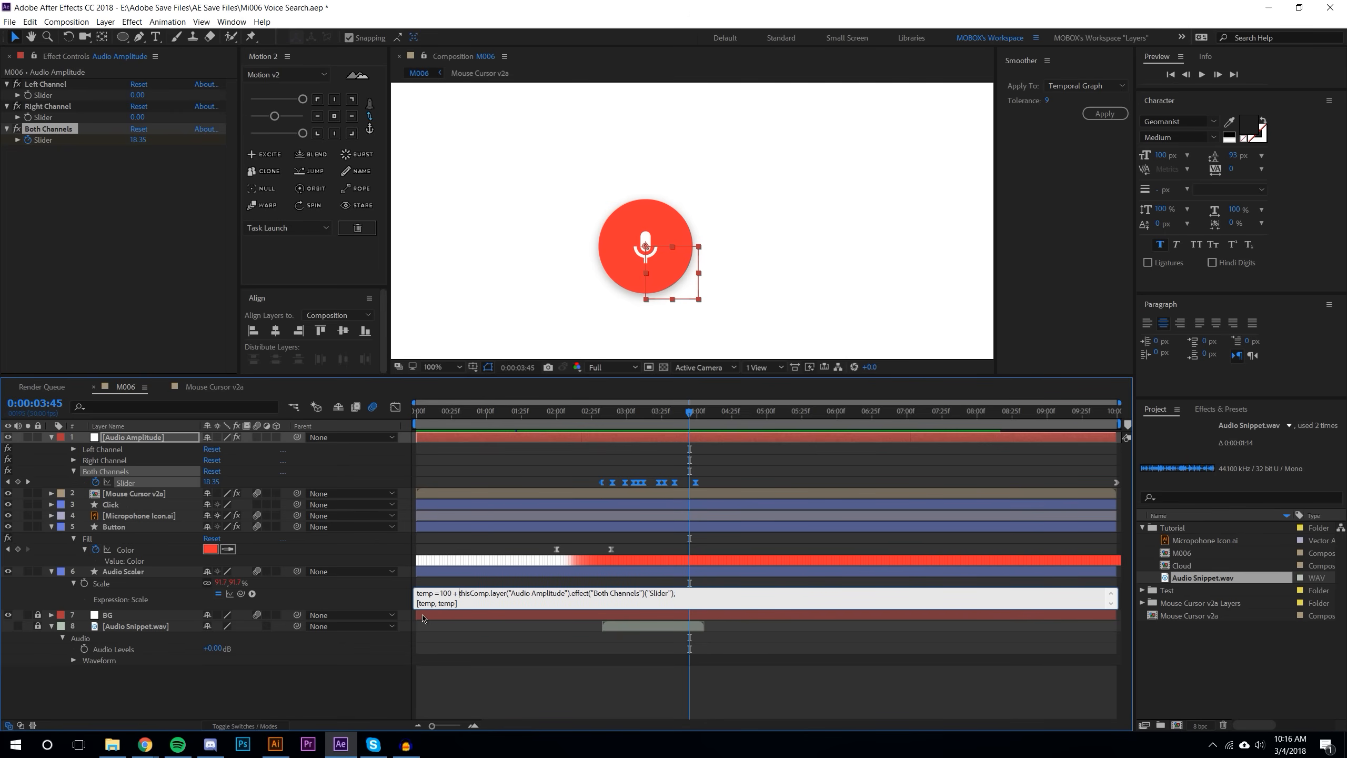
text(()
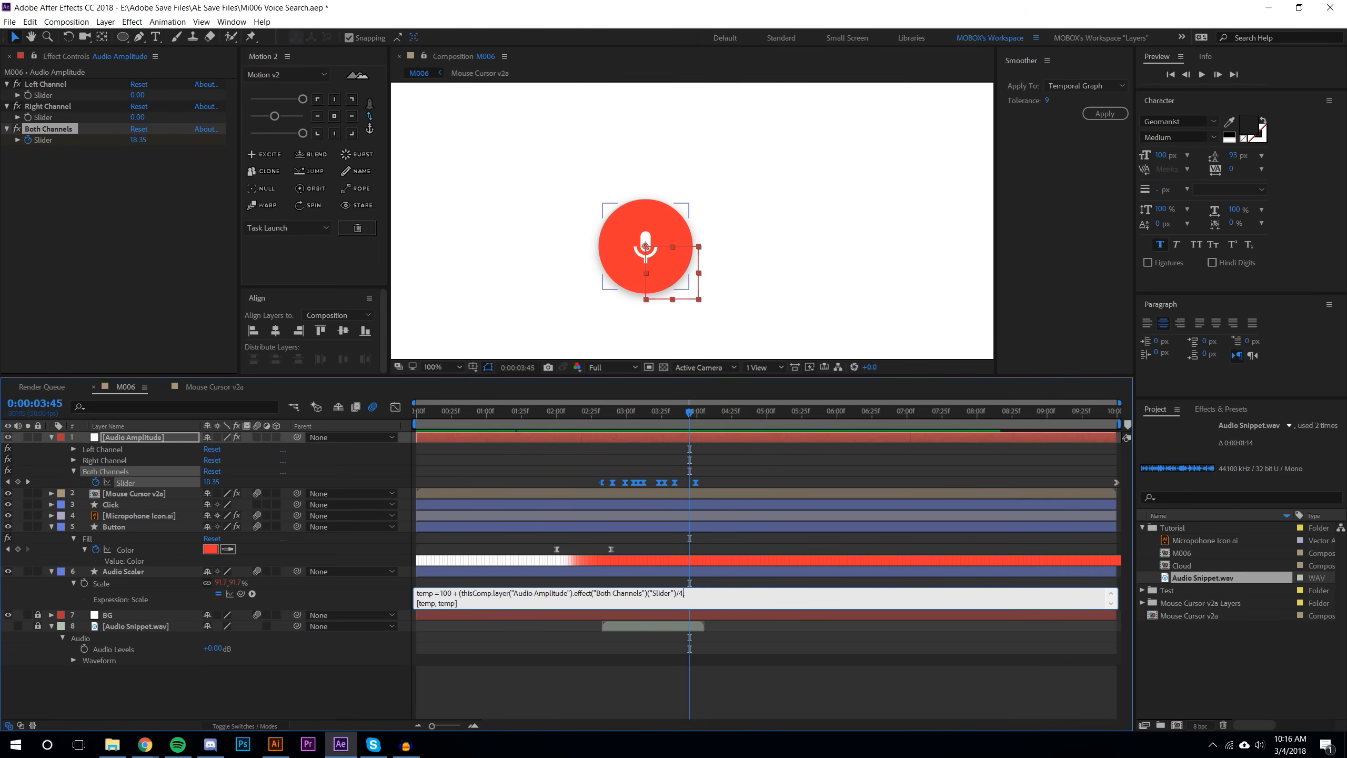
click(732, 696)
click(588, 411)
key(space)
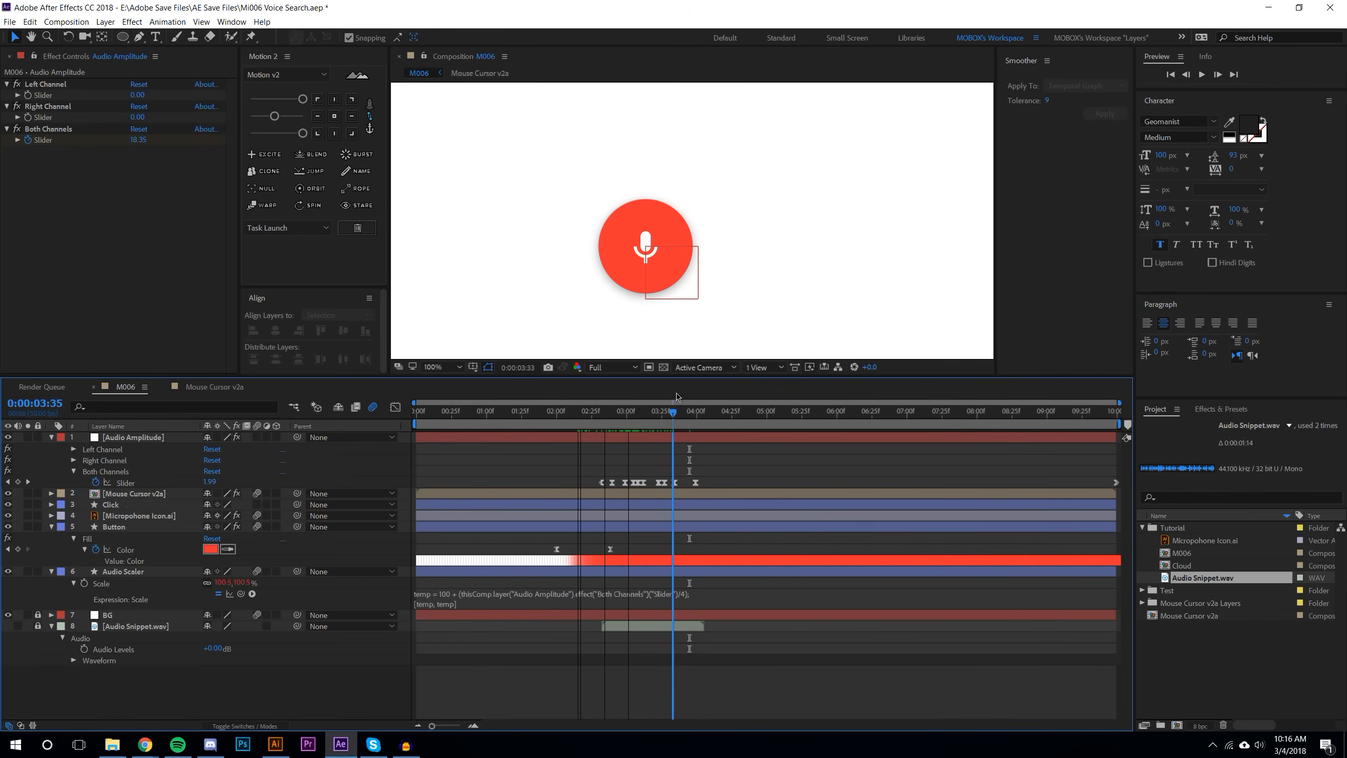
Step: Change the divisor in the Audio Scaler's Scale expression to 2 and check the circle around 0:00:03:22
click(699, 589)
click(686, 593)
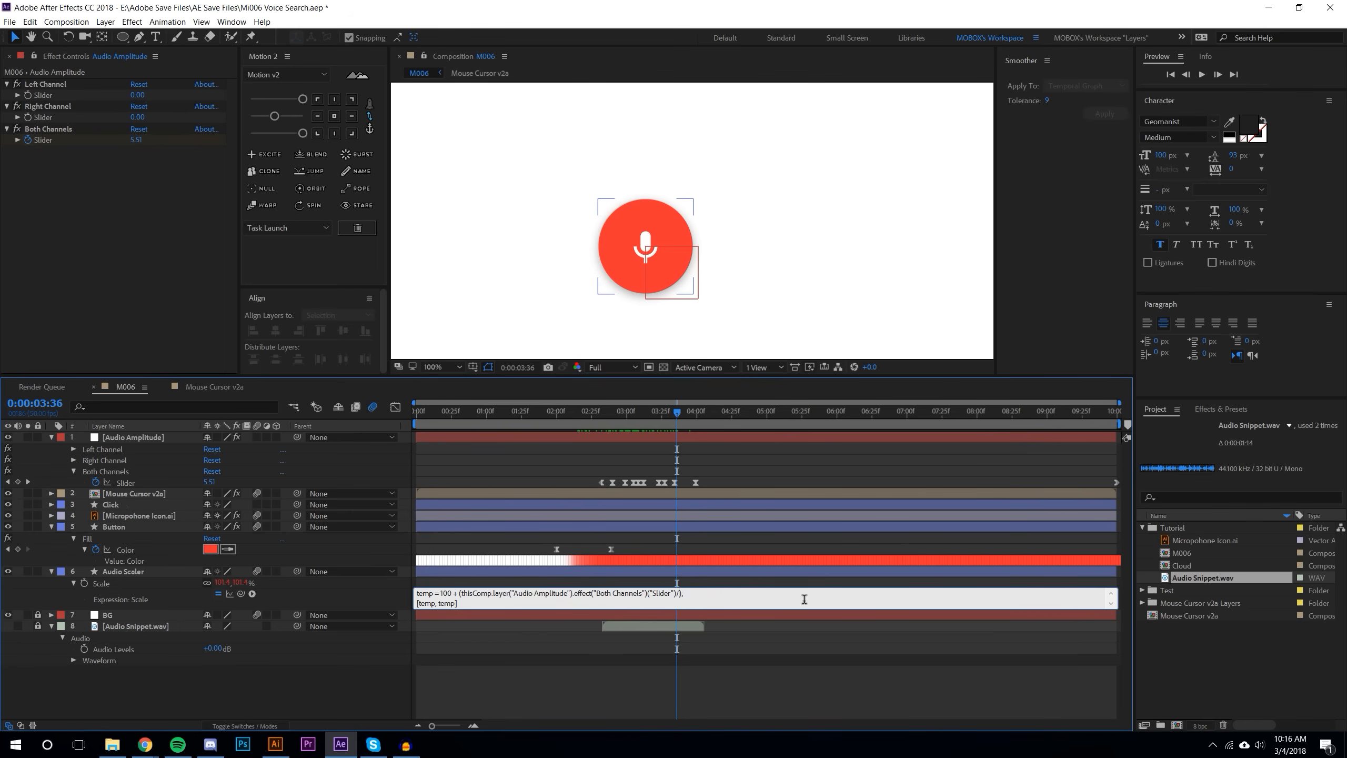
click(806, 685)
drag(595, 413, 657, 416)
Step: Remove the division from the Audio Scaler's Scale expression and return to about 0:00:02:15 to check the result
click(701, 589)
click(721, 593)
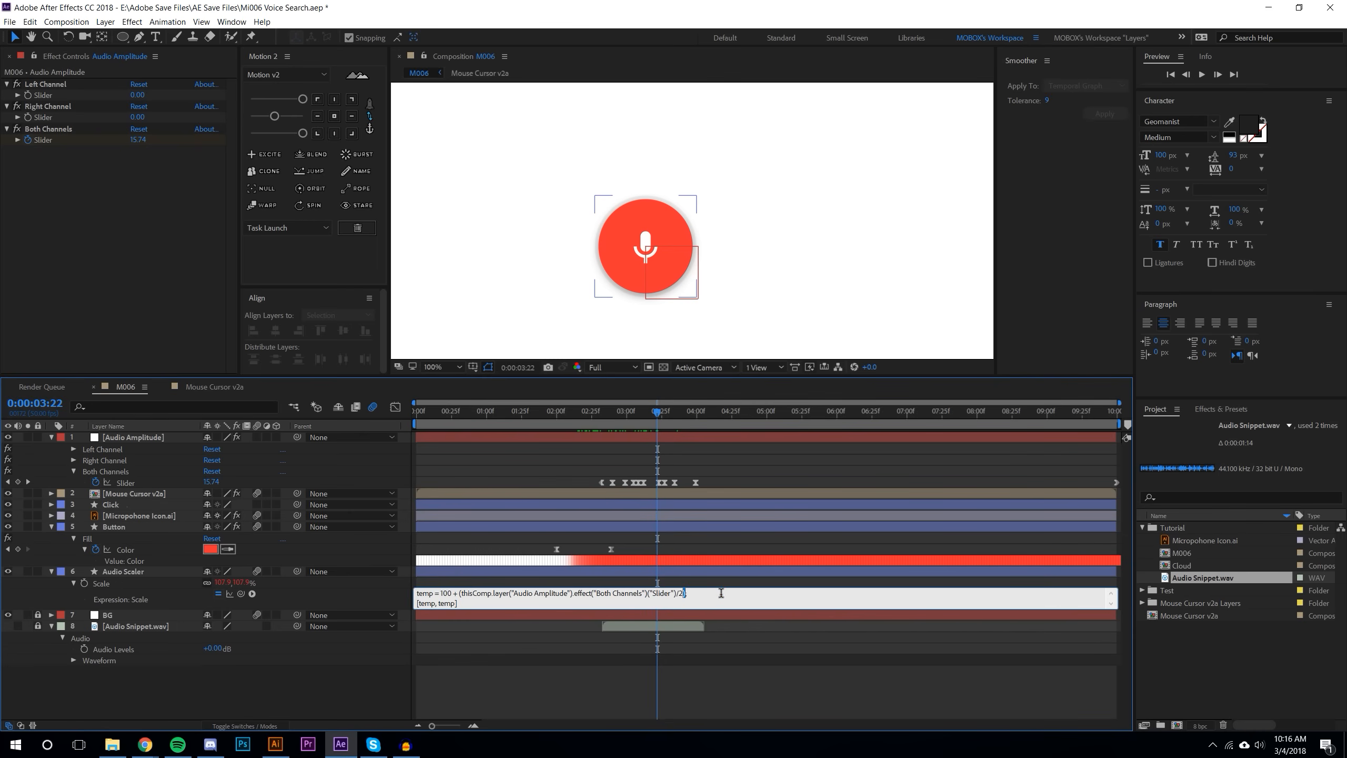
key(BackSpace)
key(KP_Enter)
mouse_move(584, 412)
mouse_down()
mouse_move(713, 414)
mouse_move(578, 414)
mouse_up()
Step: Multiply the Both Channels slider by 2 in the Audio Scaler's Scale expression, and preview from 0:00:02:15
click(657, 593)
click(494, 593)
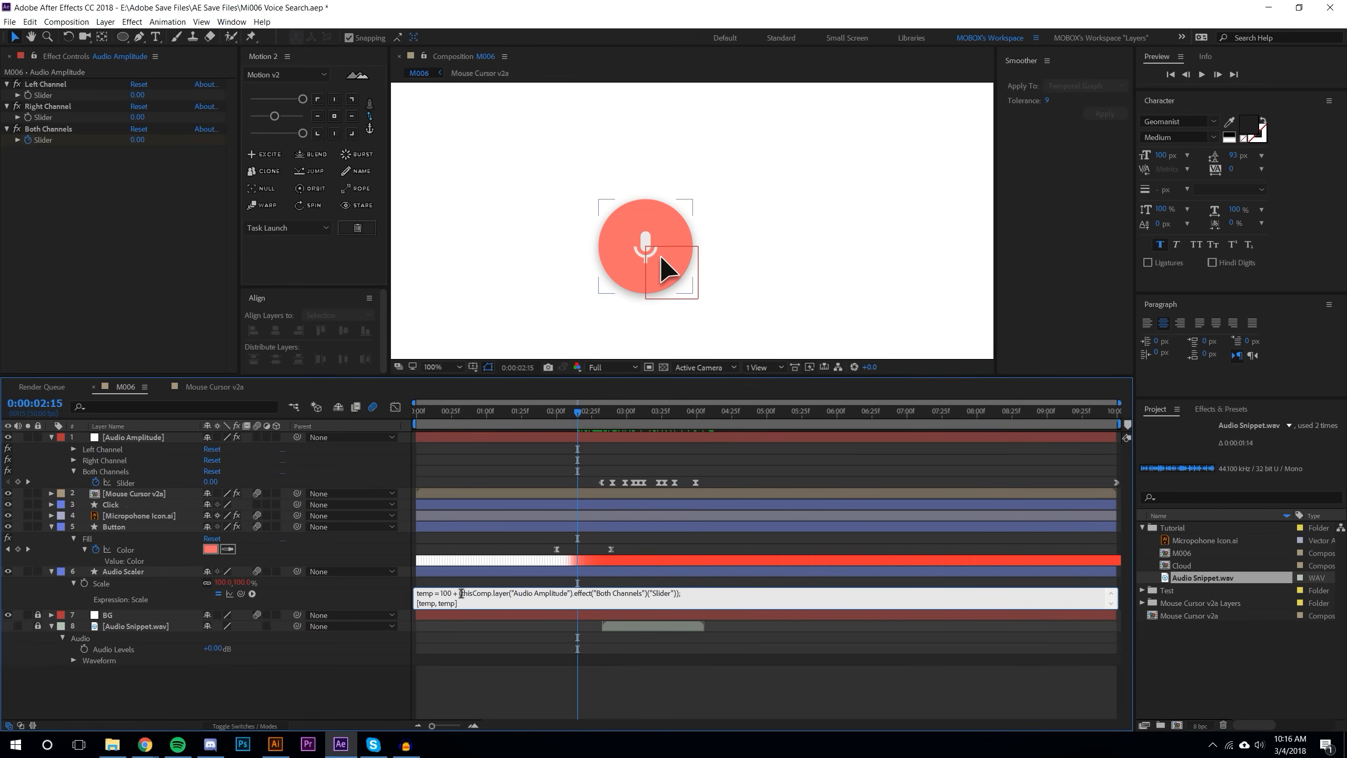
text(2)
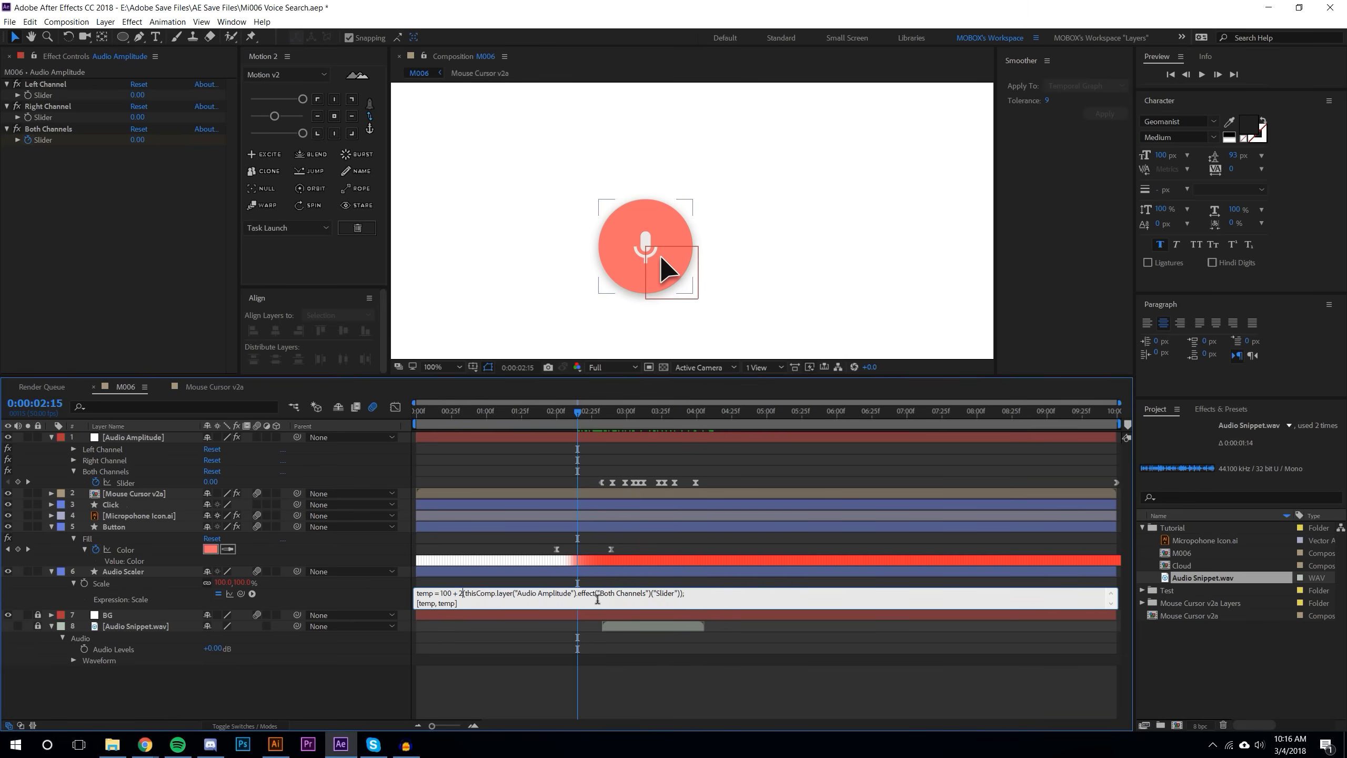
text(*)
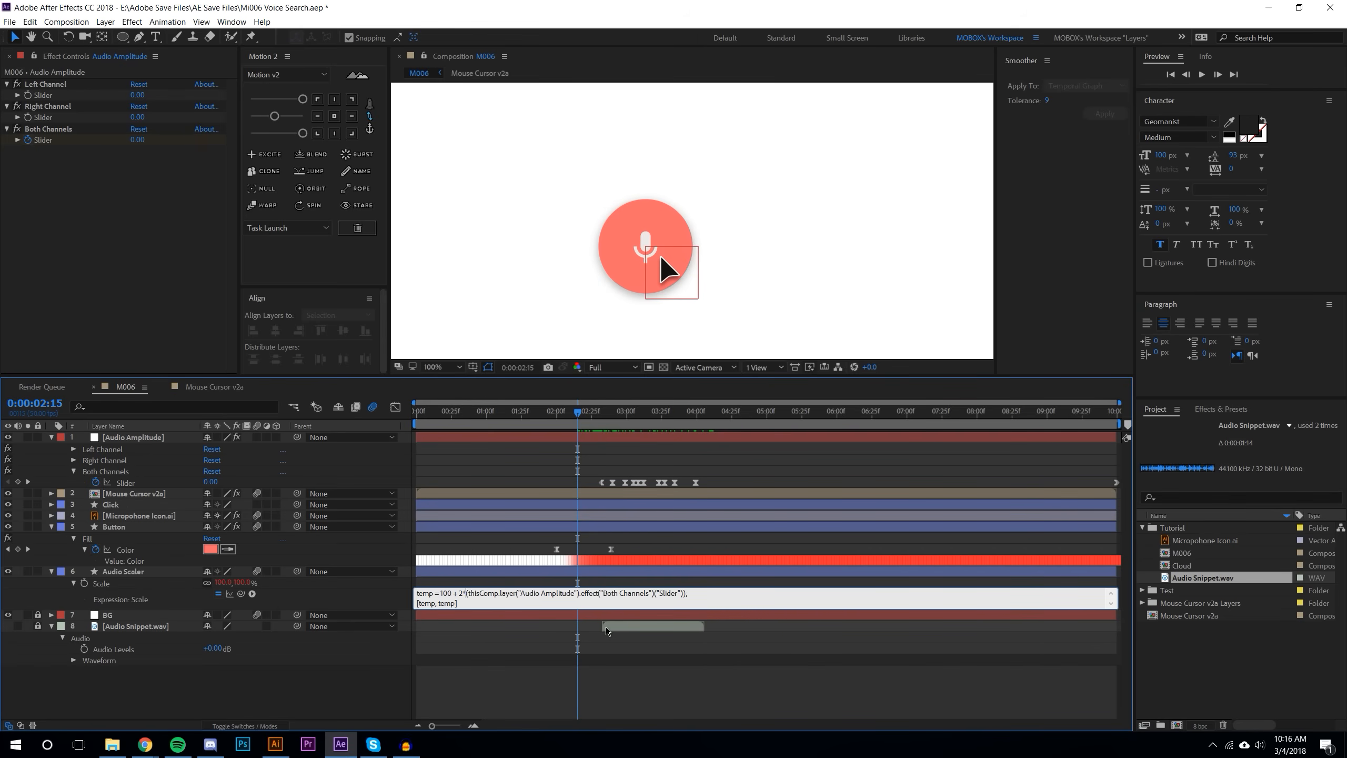
key(KP_Enter)
click(1202, 74)
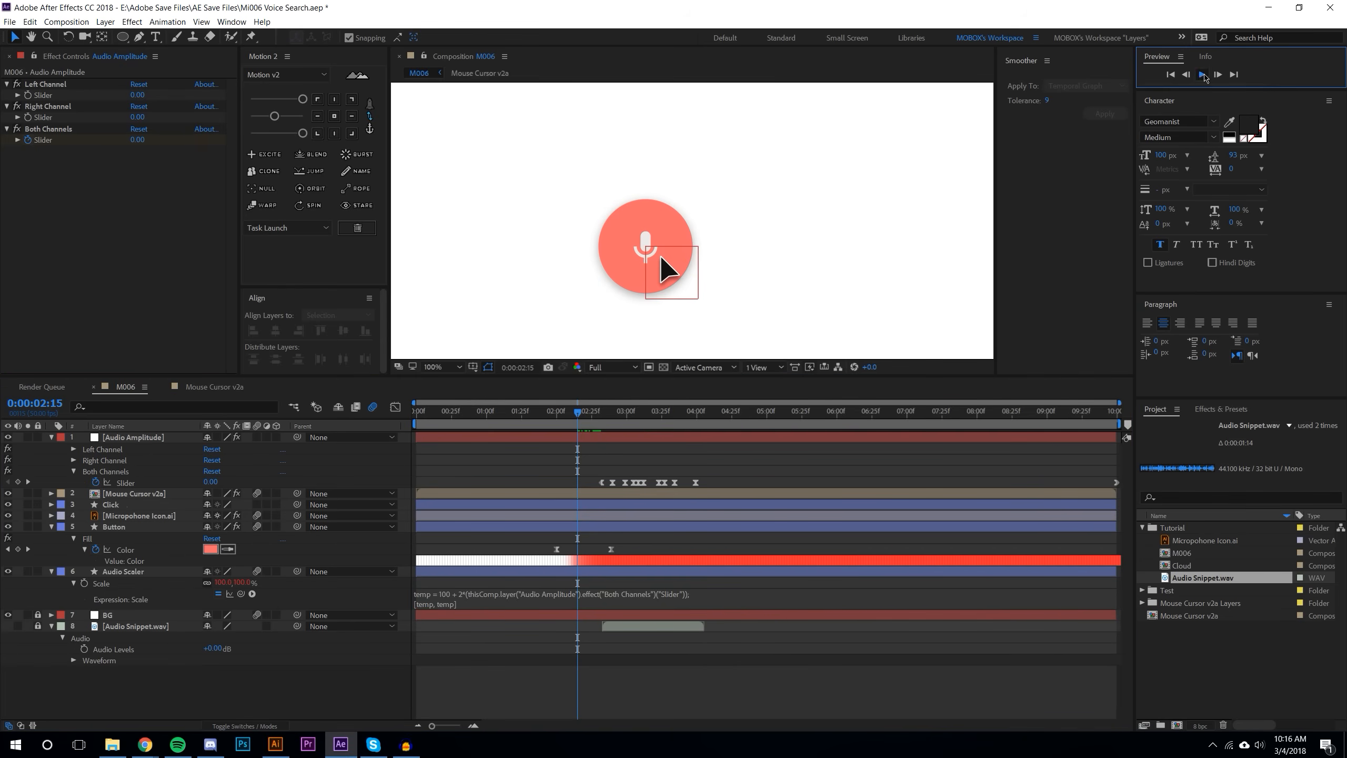
click(598, 412)
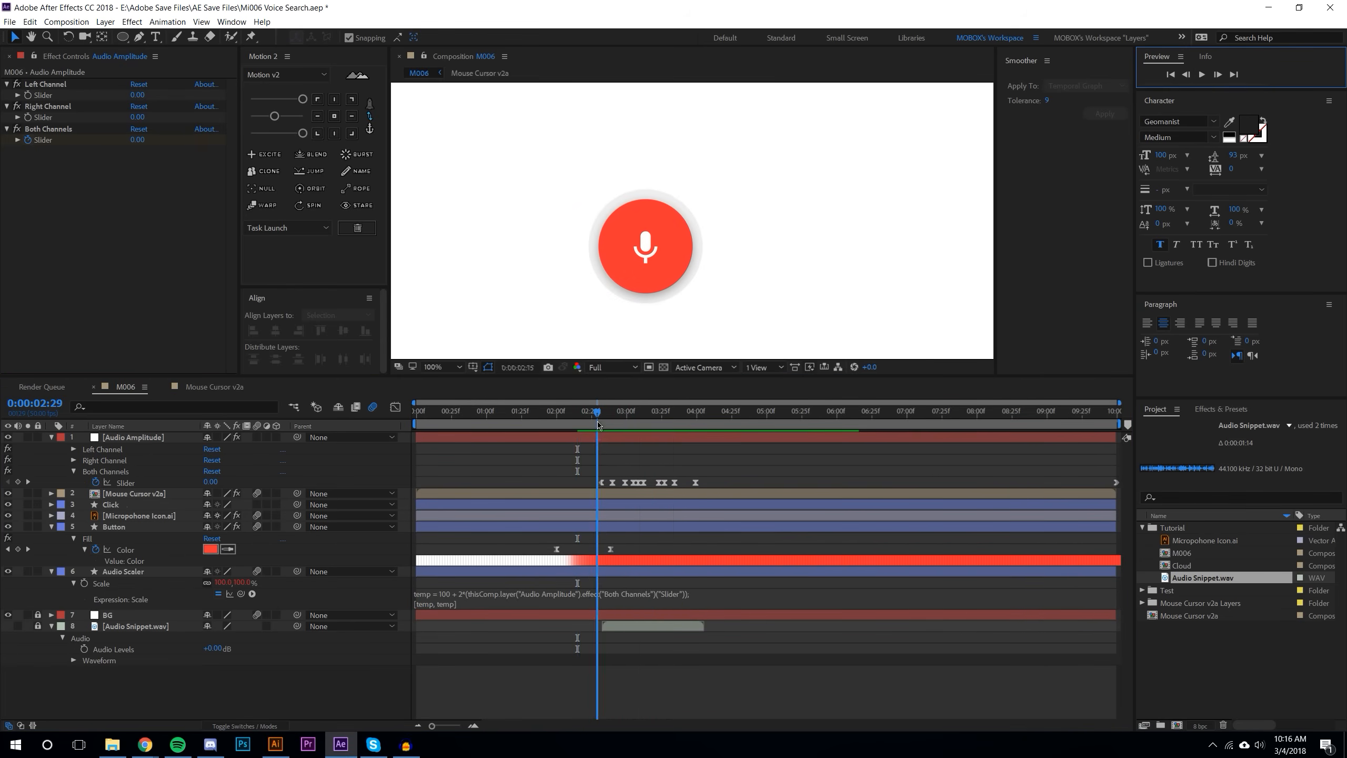
Step: Change the slider multiplier in the Audio Scaler's Scale expression to 1.1, and preview the composition from the start
click(484, 595)
drag(465, 592, 461, 592)
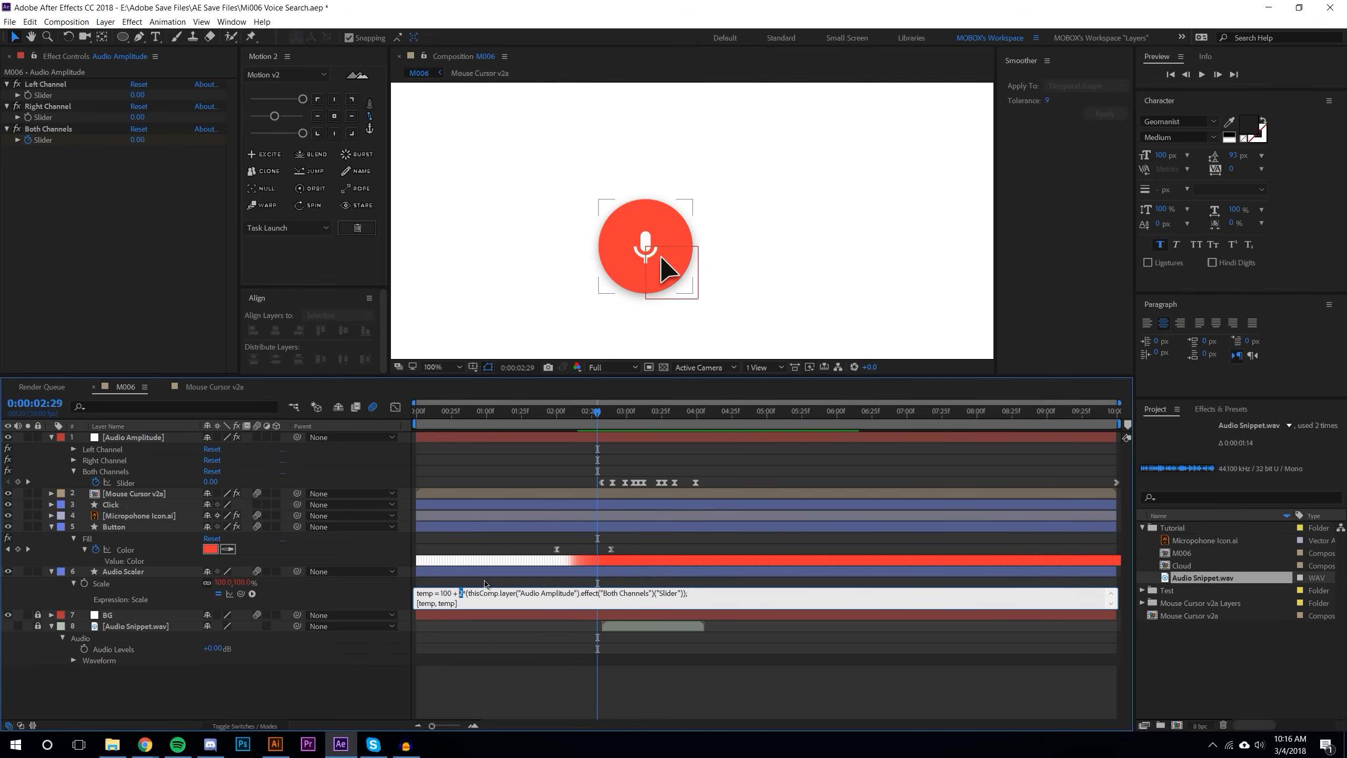
text(1.1)
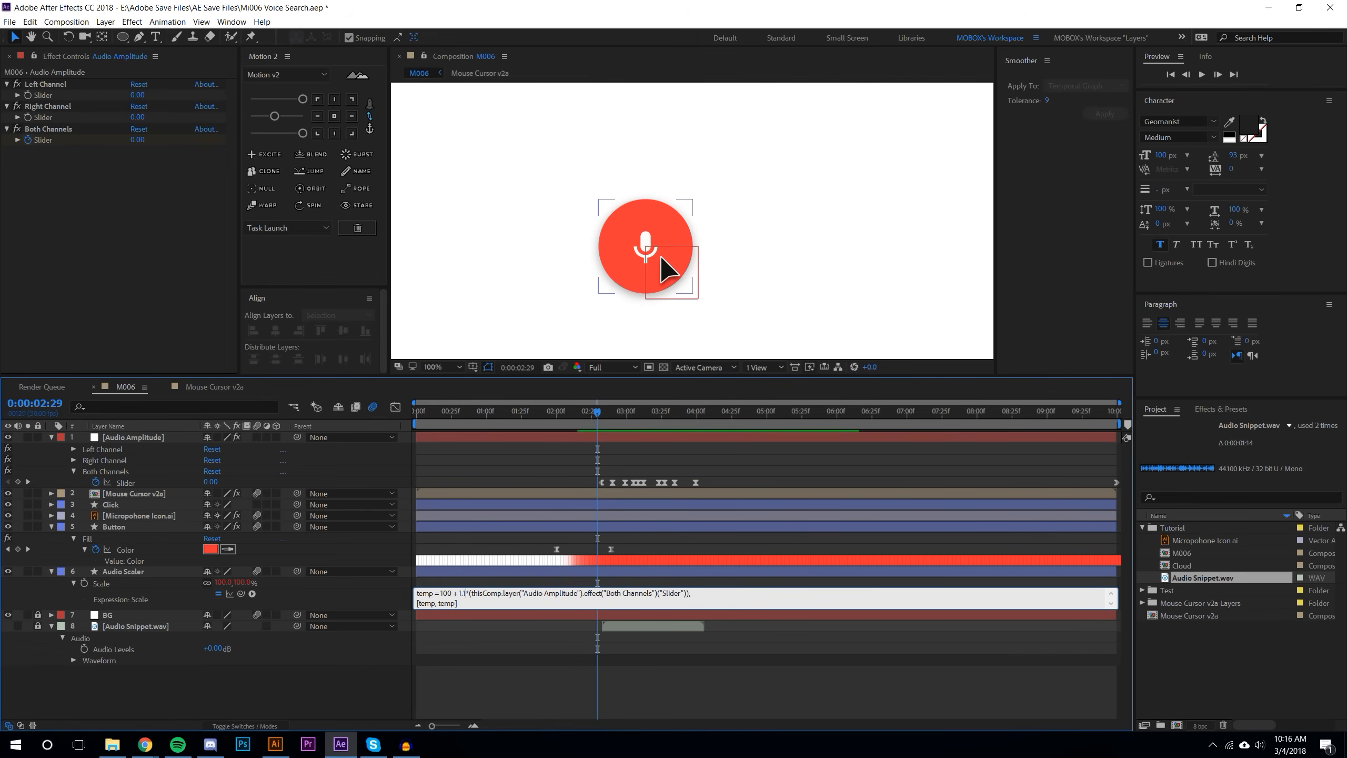
click(692, 652)
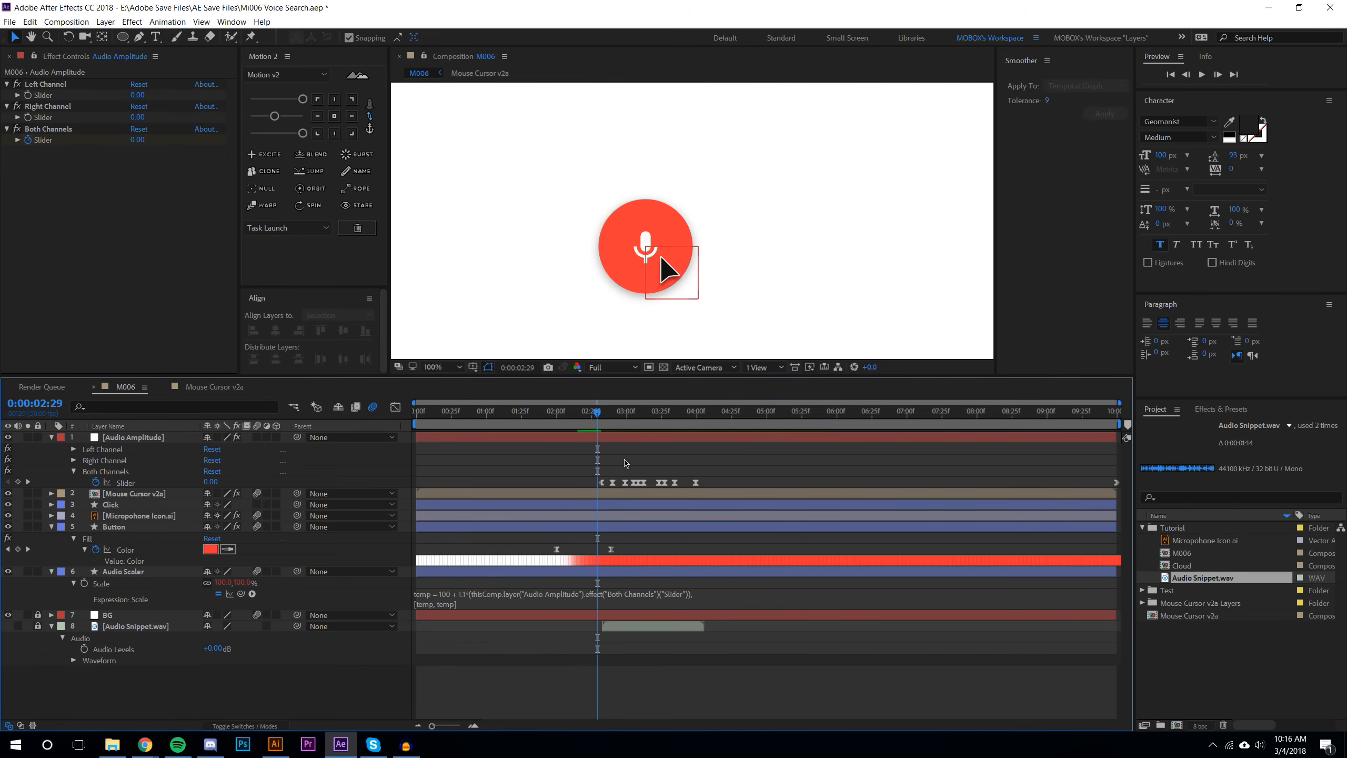
drag(563, 414, 415, 414)
click(1199, 75)
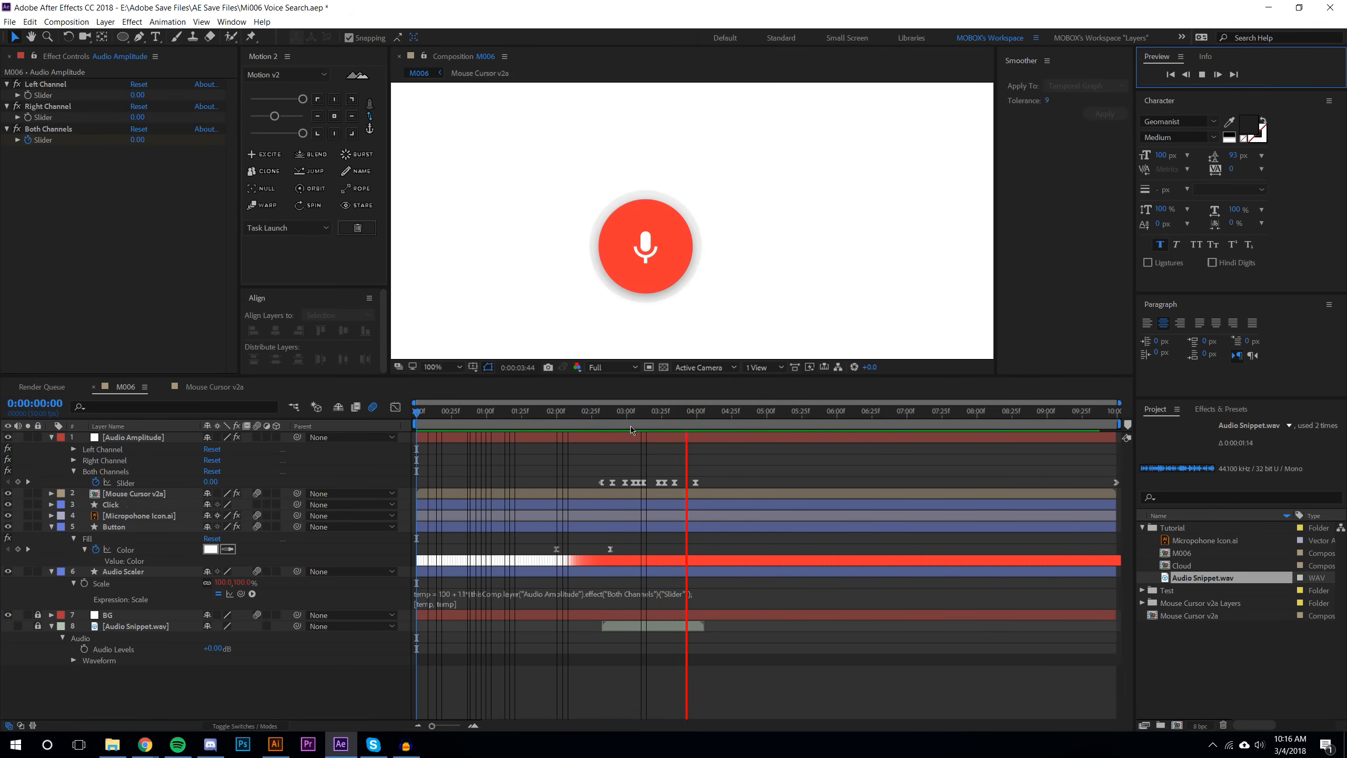
Step: Move the final Both Channels slider keyframe from the composition's end to 0:00:03:49, and preview from 0:00:02:27
drag(635, 413, 720, 414)
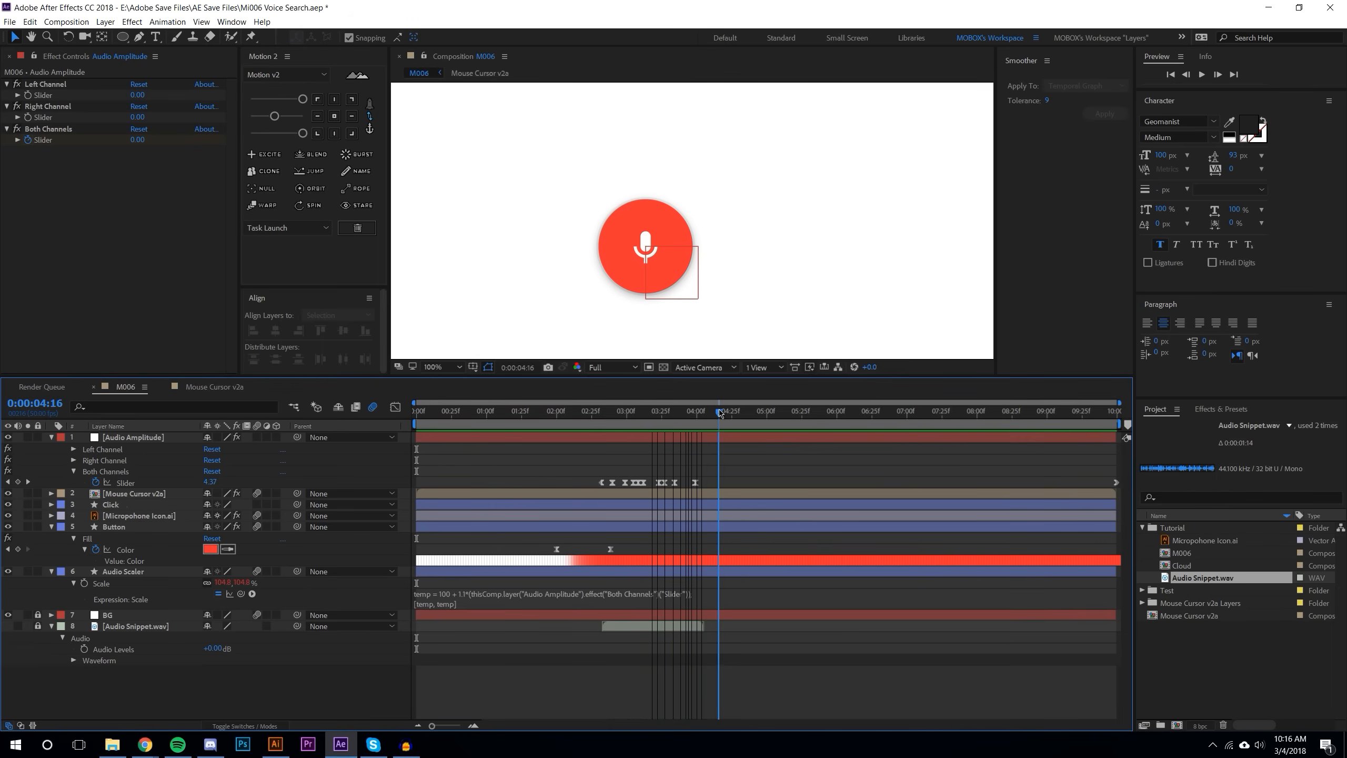
key(j)
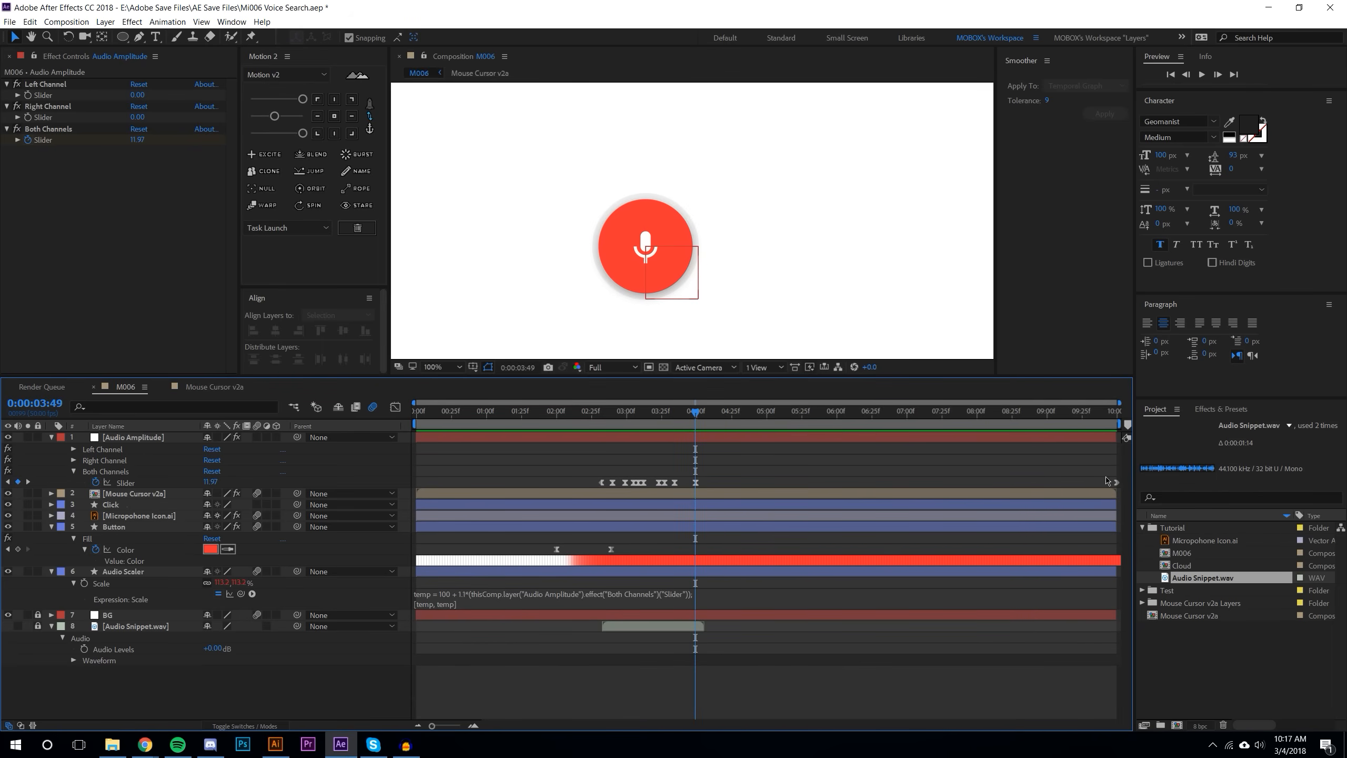
drag(1118, 483, 696, 485)
click(719, 482)
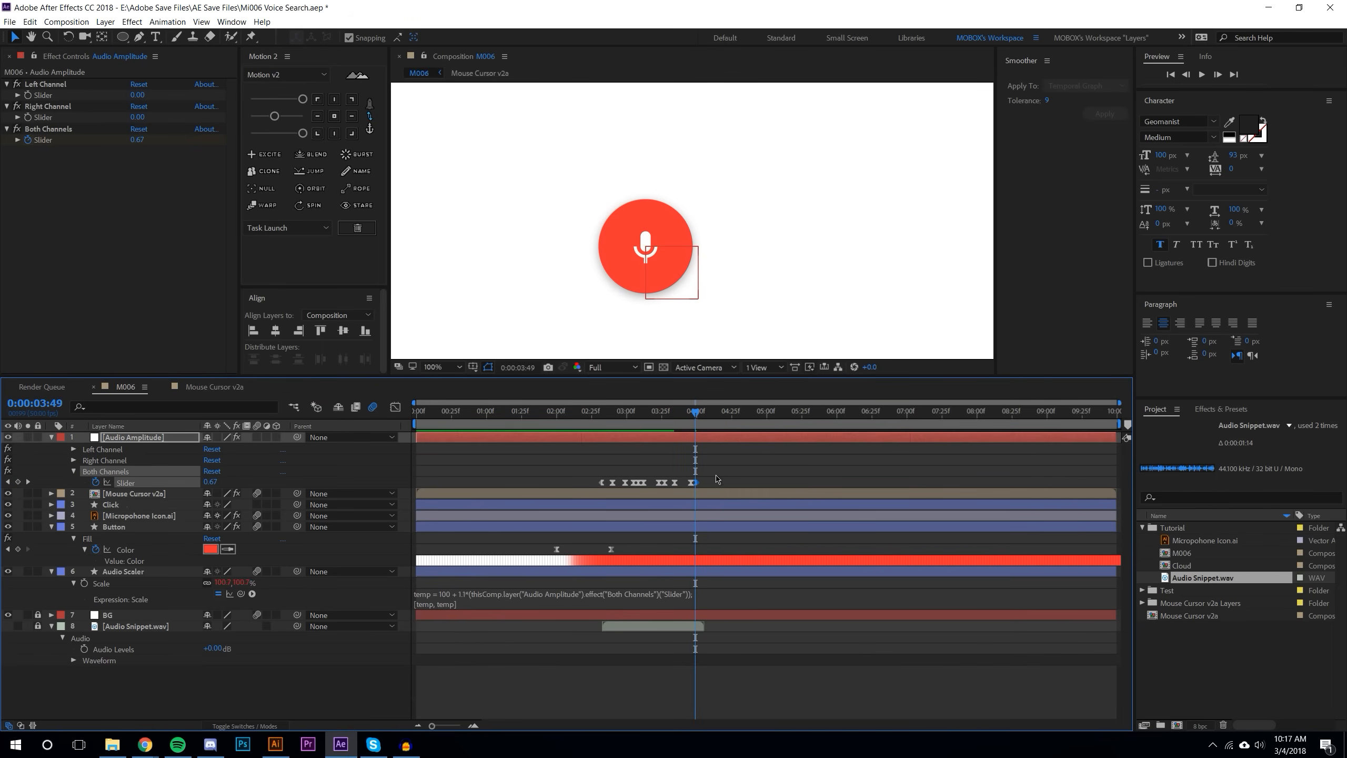
click(593, 412)
click(1203, 75)
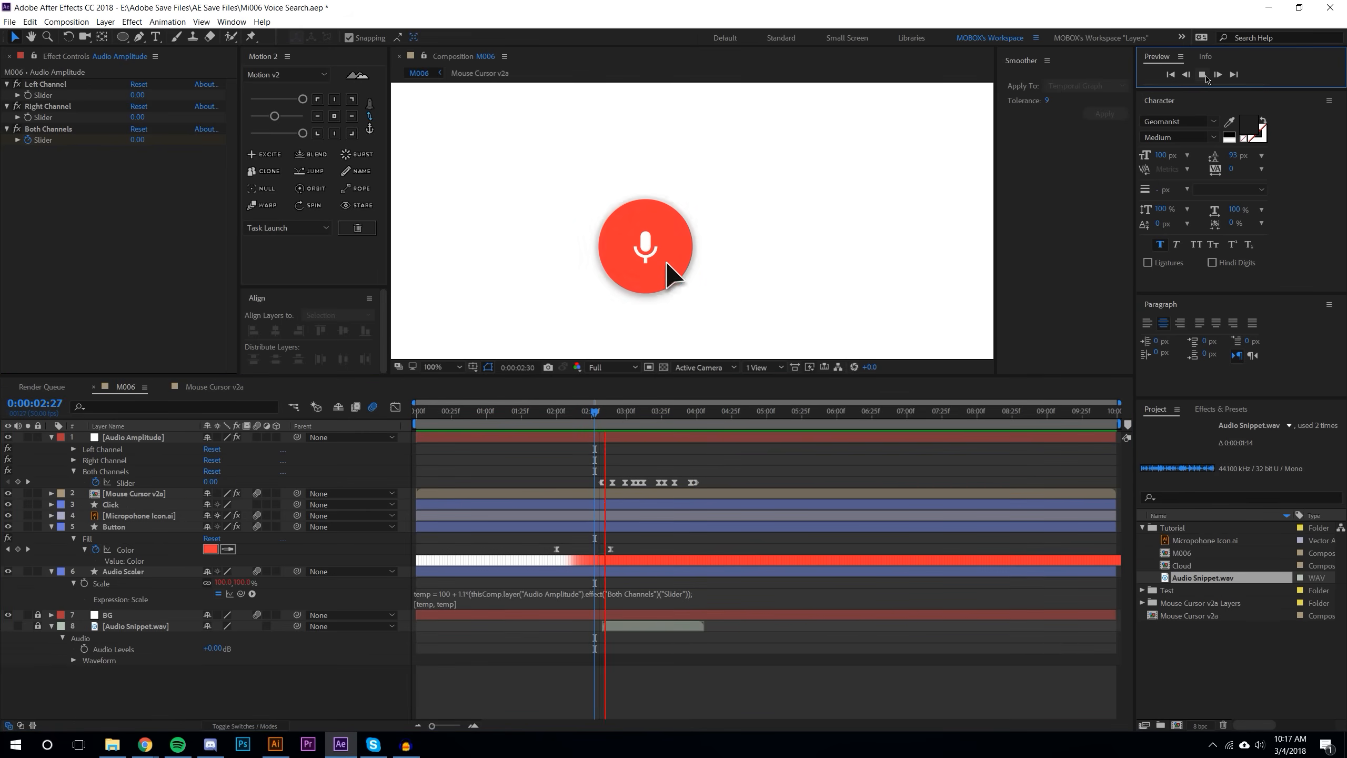
Step: Apply Motion v2 easing to all the Both Channels slider keyframes, and preview from 0:00:02:31
click(650, 402)
drag(650, 401, 664, 403)
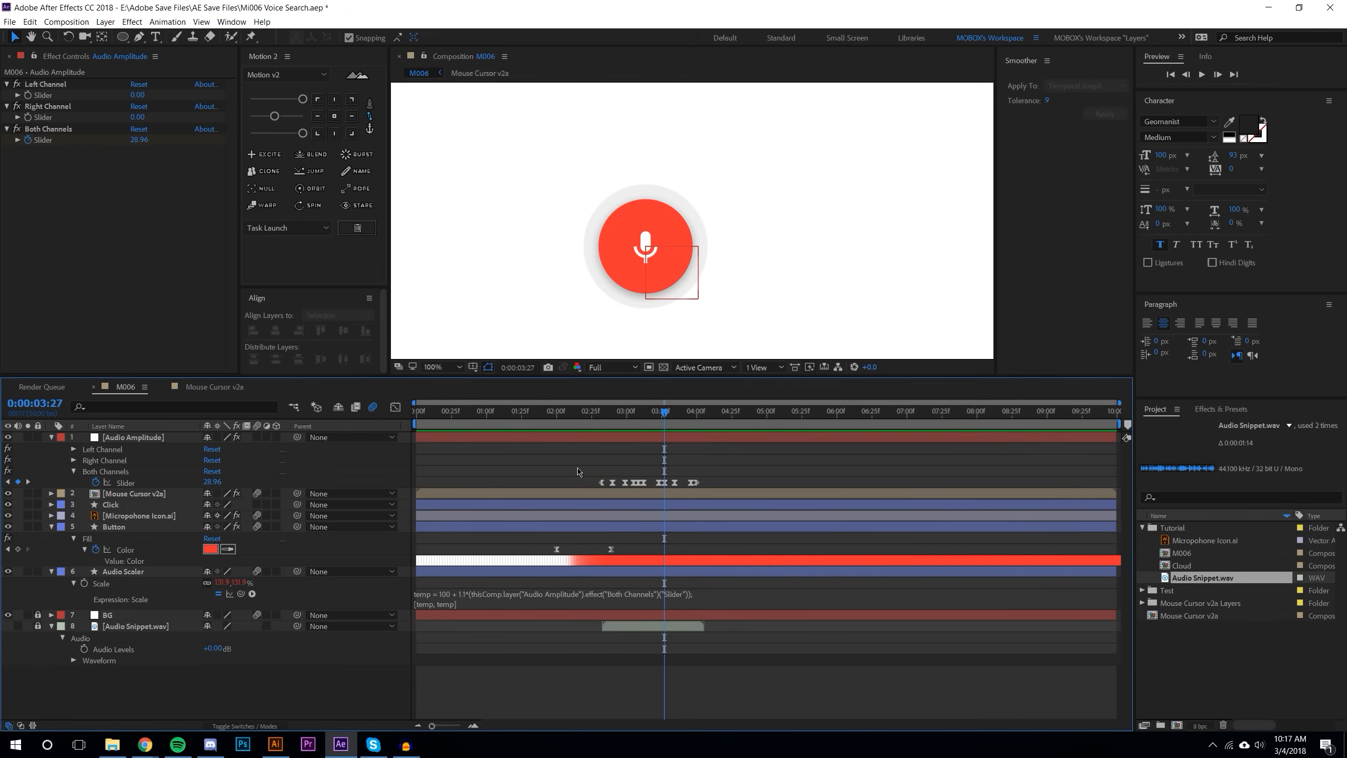
drag(570, 470, 722, 496)
click(274, 117)
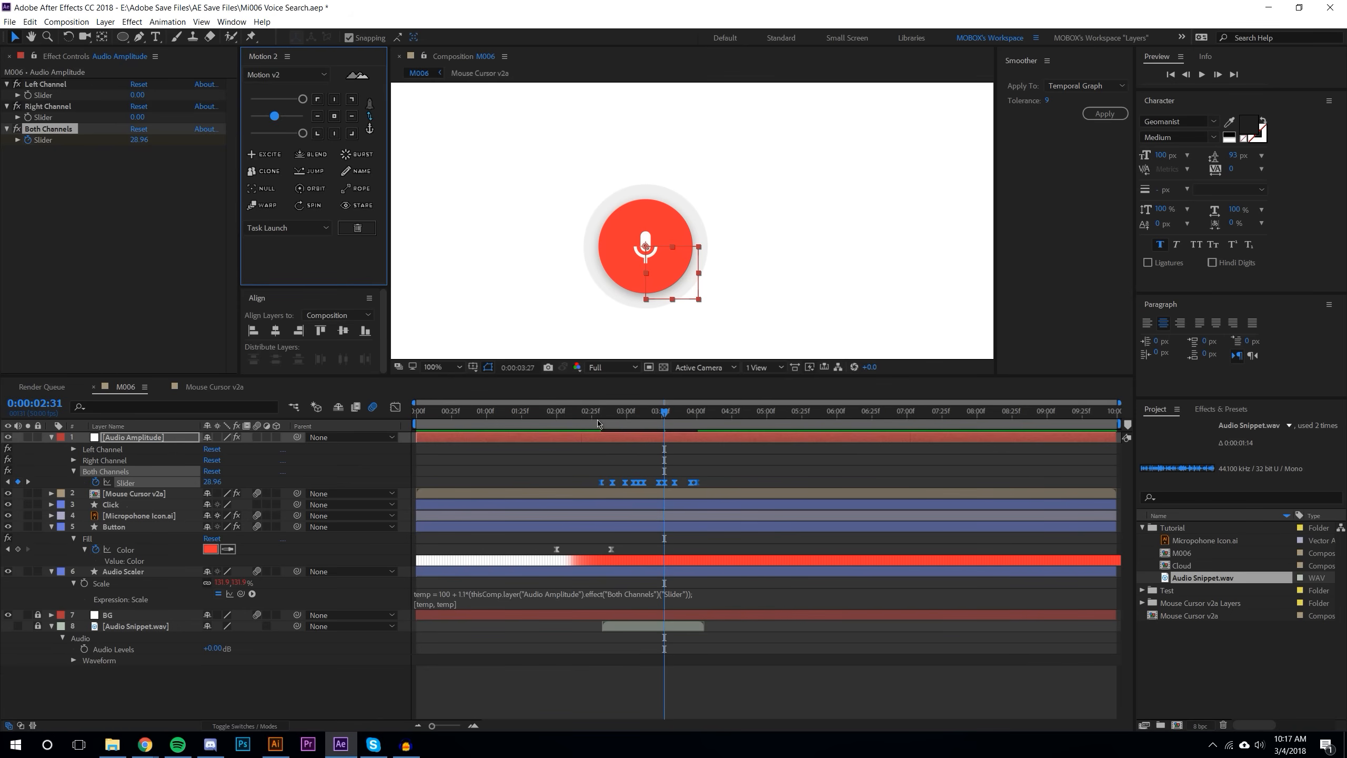
click(601, 409)
click(1202, 74)
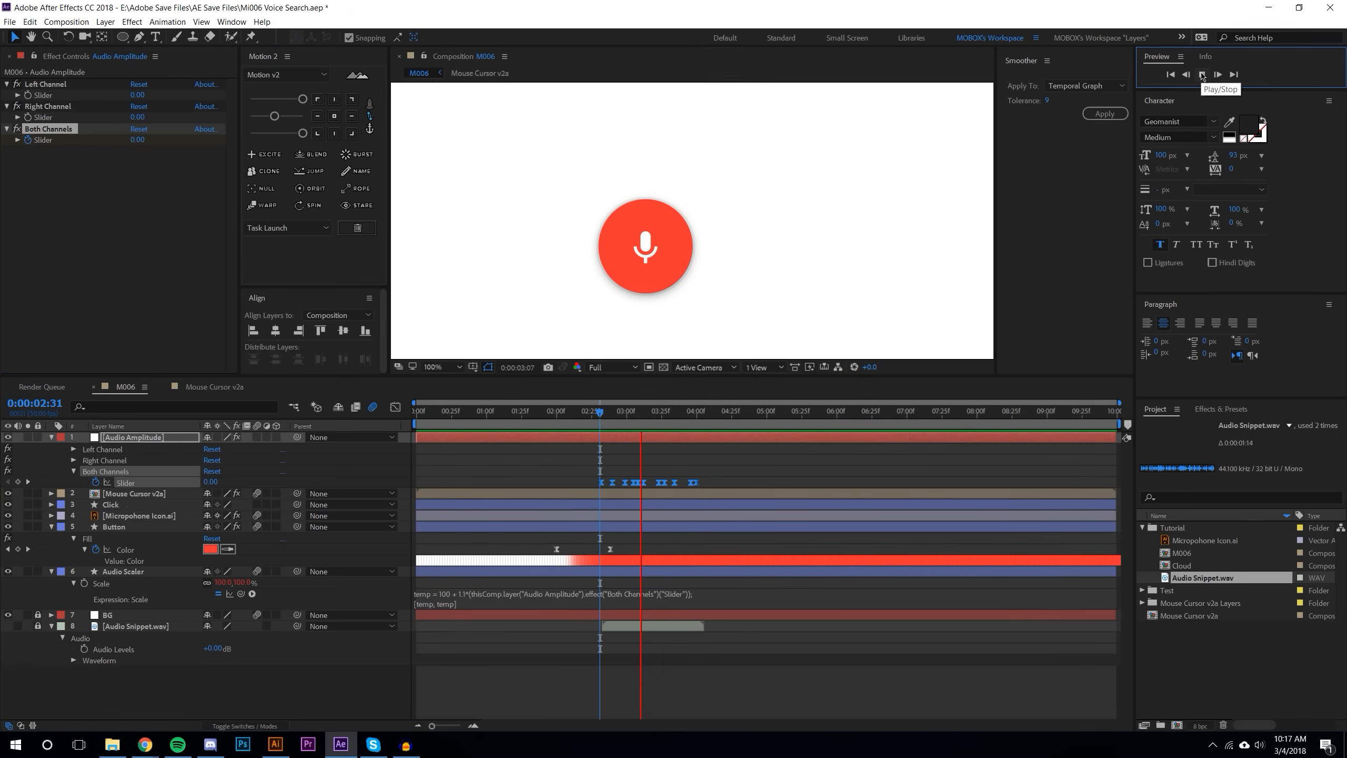
key(space)
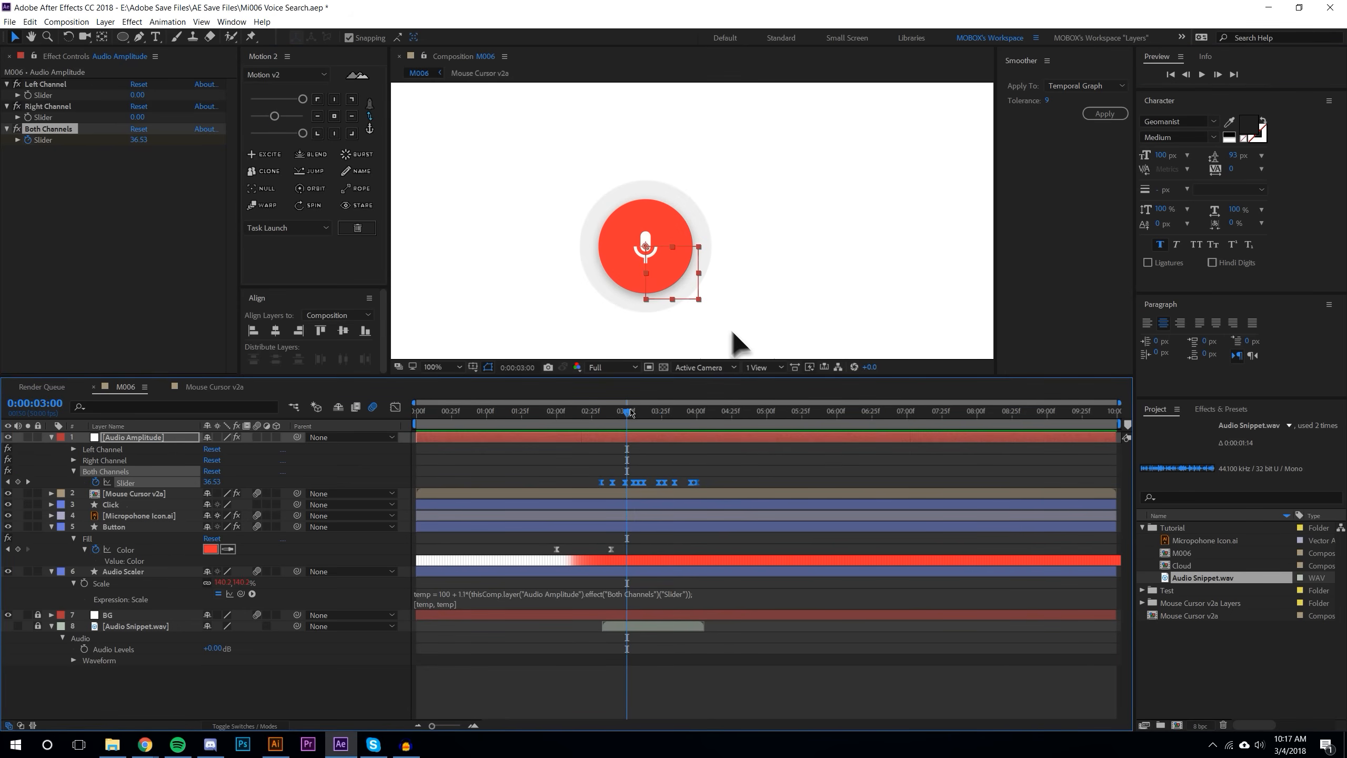
click(301, 662)
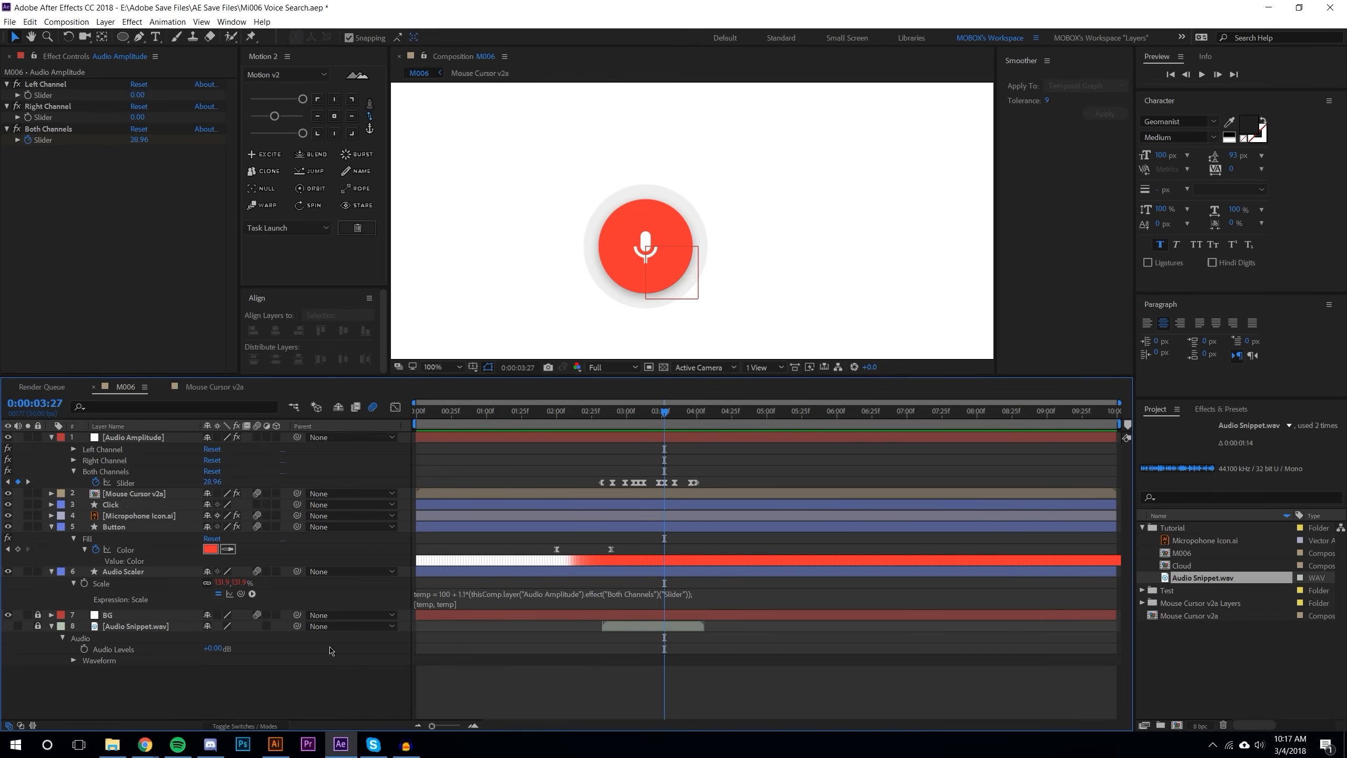
Step: Collapse the Button and Audio Scaler layers, hide the Audio Amplitude null, and preview from 0:00:02:27
click(52, 527)
click(52, 527)
click(52, 538)
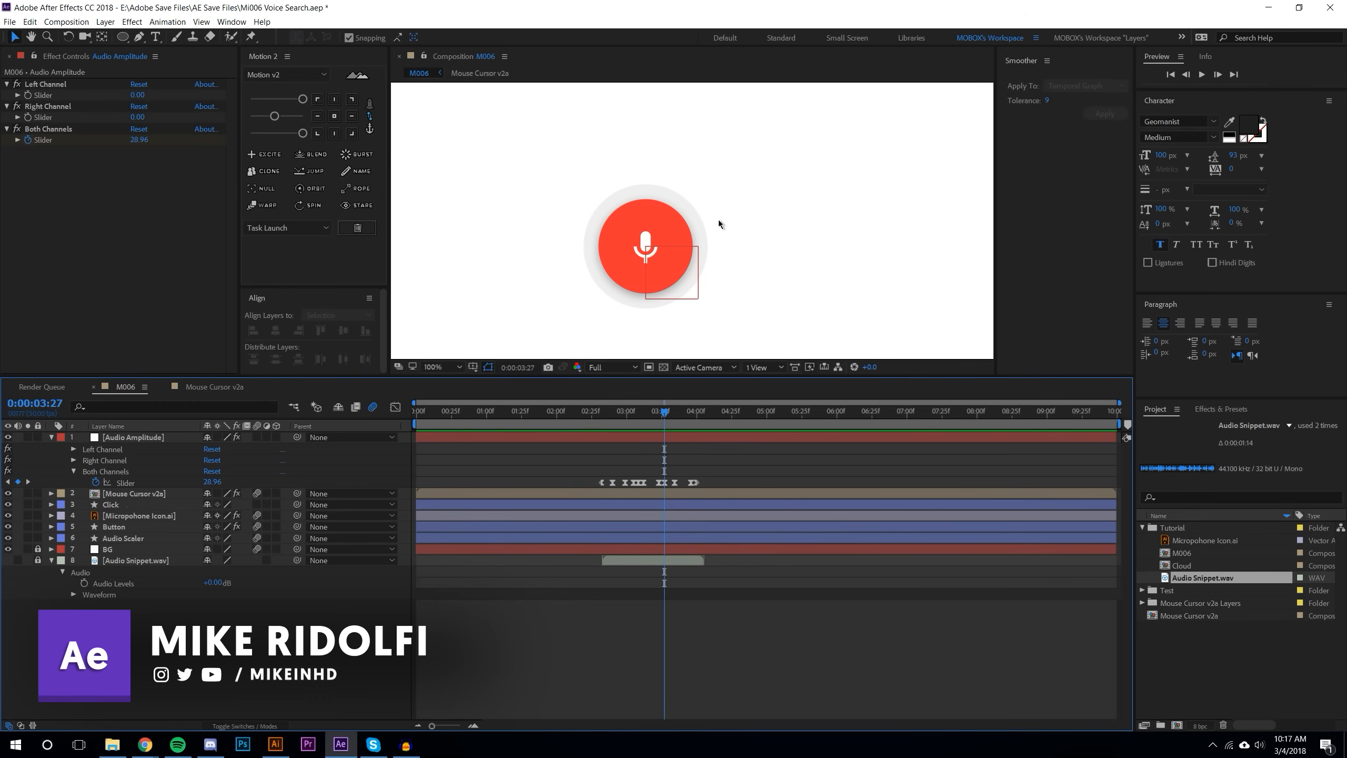
click(8, 437)
click(595, 407)
key(space)
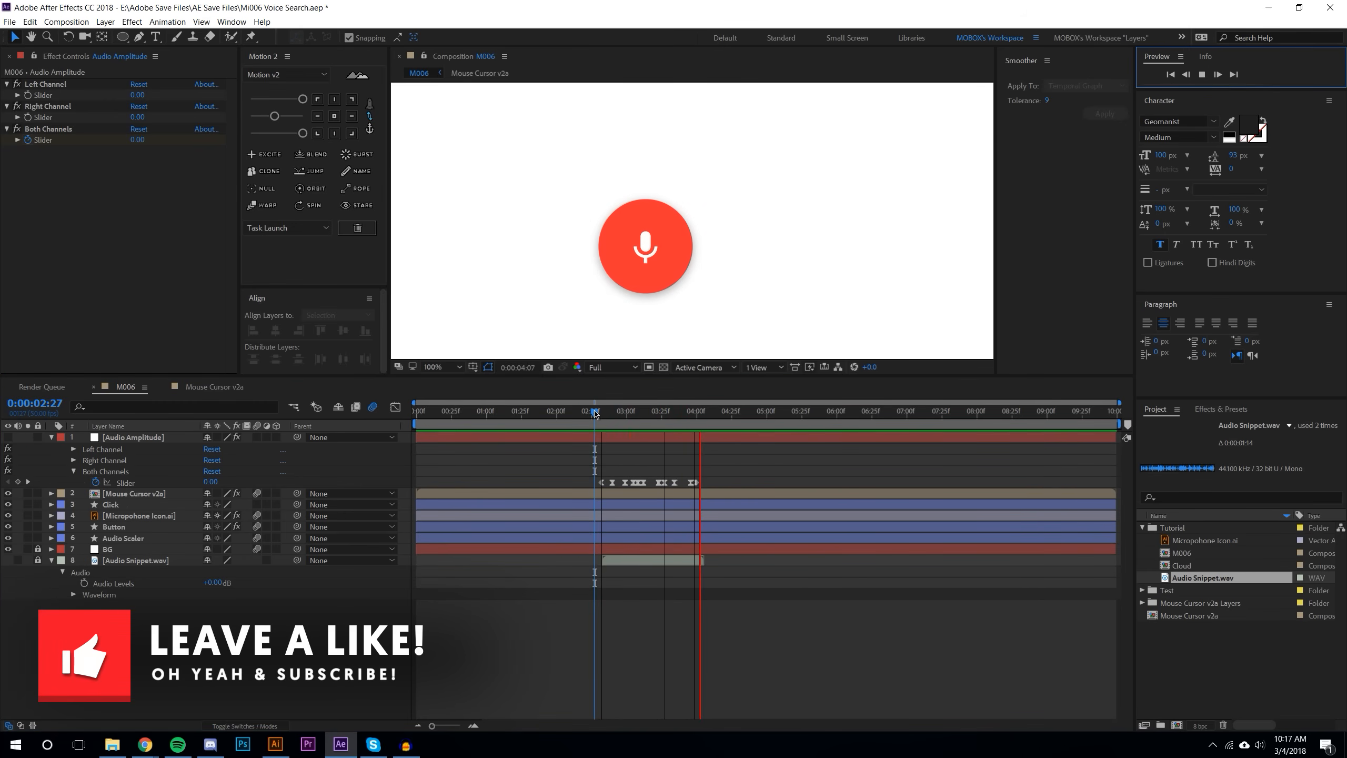
Step: Smooth all the Both Channels slider keyframes with a tolerance of 15, and preview from 0:00:02:26
click(658, 408)
drag(658, 409, 665, 409)
drag(575, 465, 715, 490)
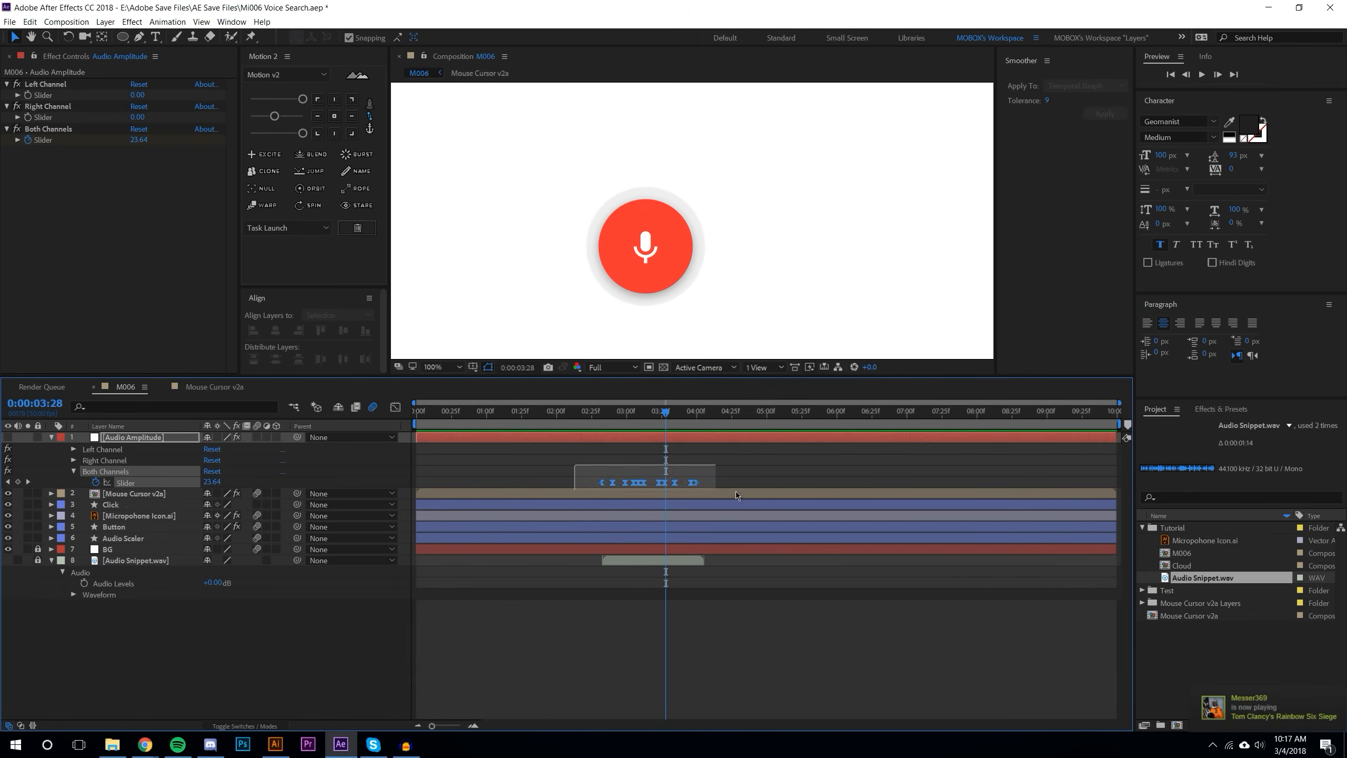
click(1047, 104)
click(1105, 114)
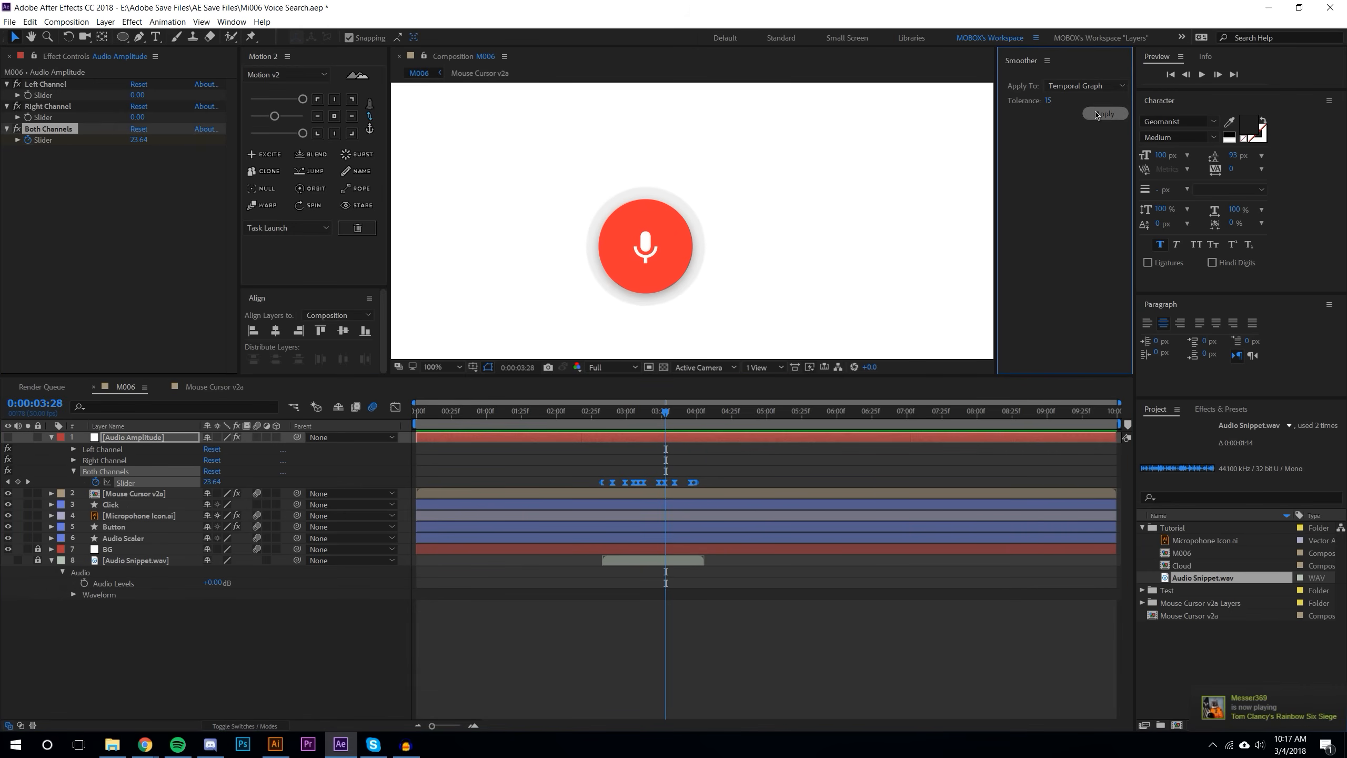
click(593, 410)
click(1159, 57)
click(1201, 74)
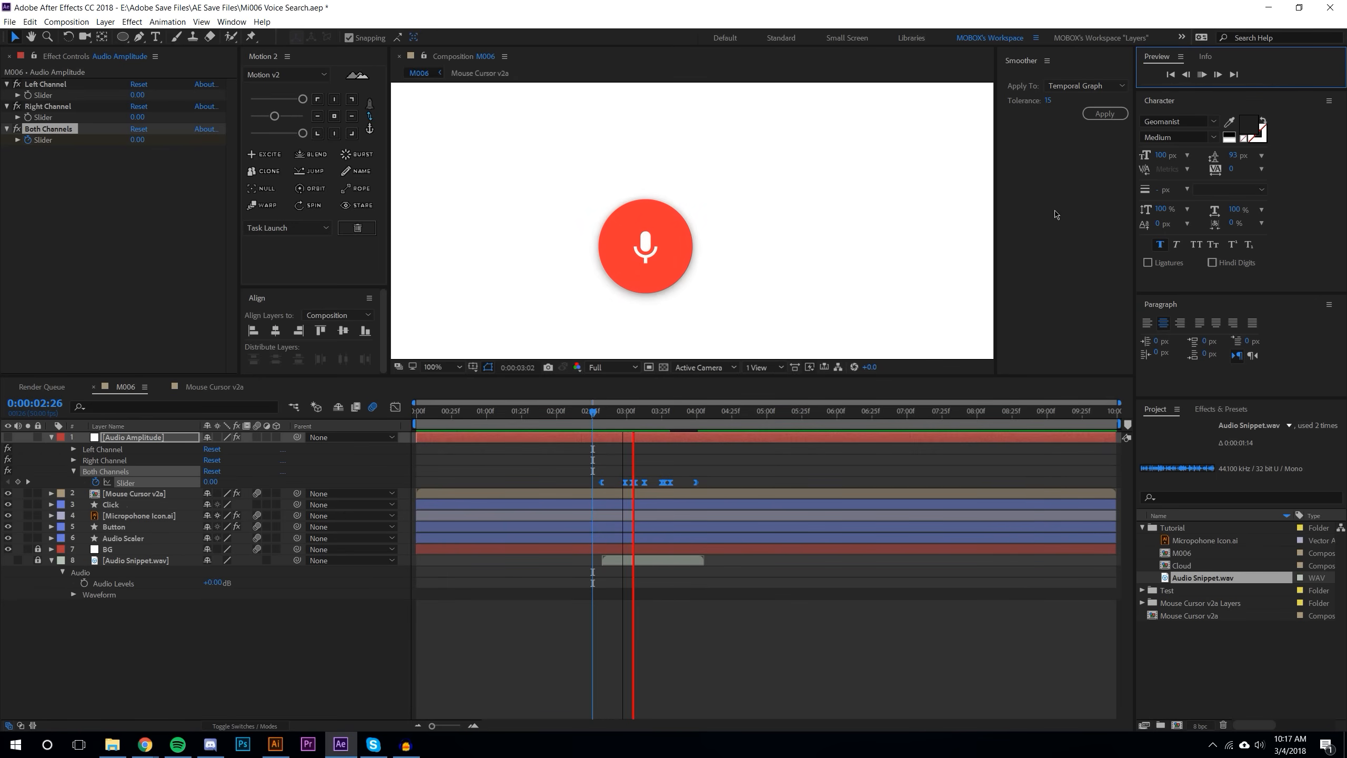
Step: Respace the Both Channels slider keyframes by hand, placing one at about 0:00:03:22, and preview from 0:00:02:27
drag(594, 412, 637, 447)
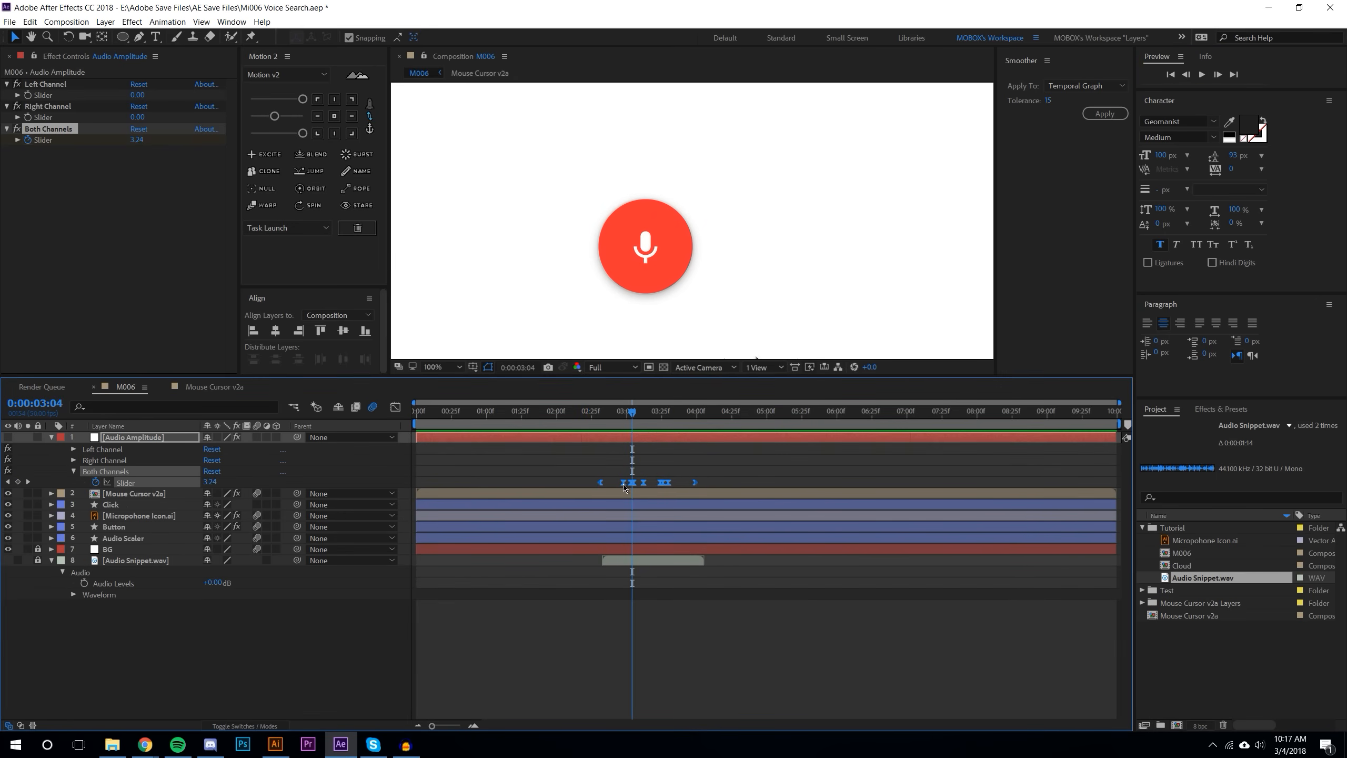
key(ctrl+z)
click(703, 464)
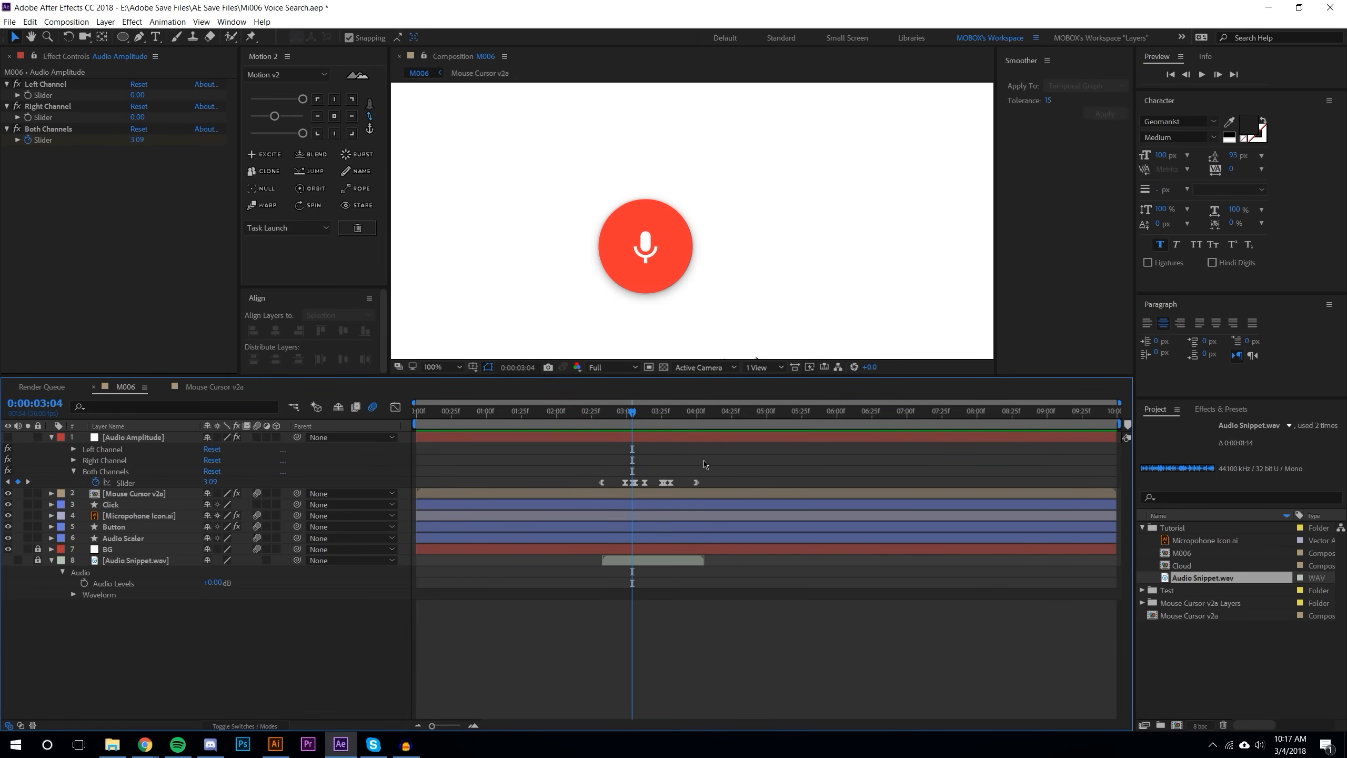
drag(627, 484, 658, 486)
click(595, 415)
click(1202, 74)
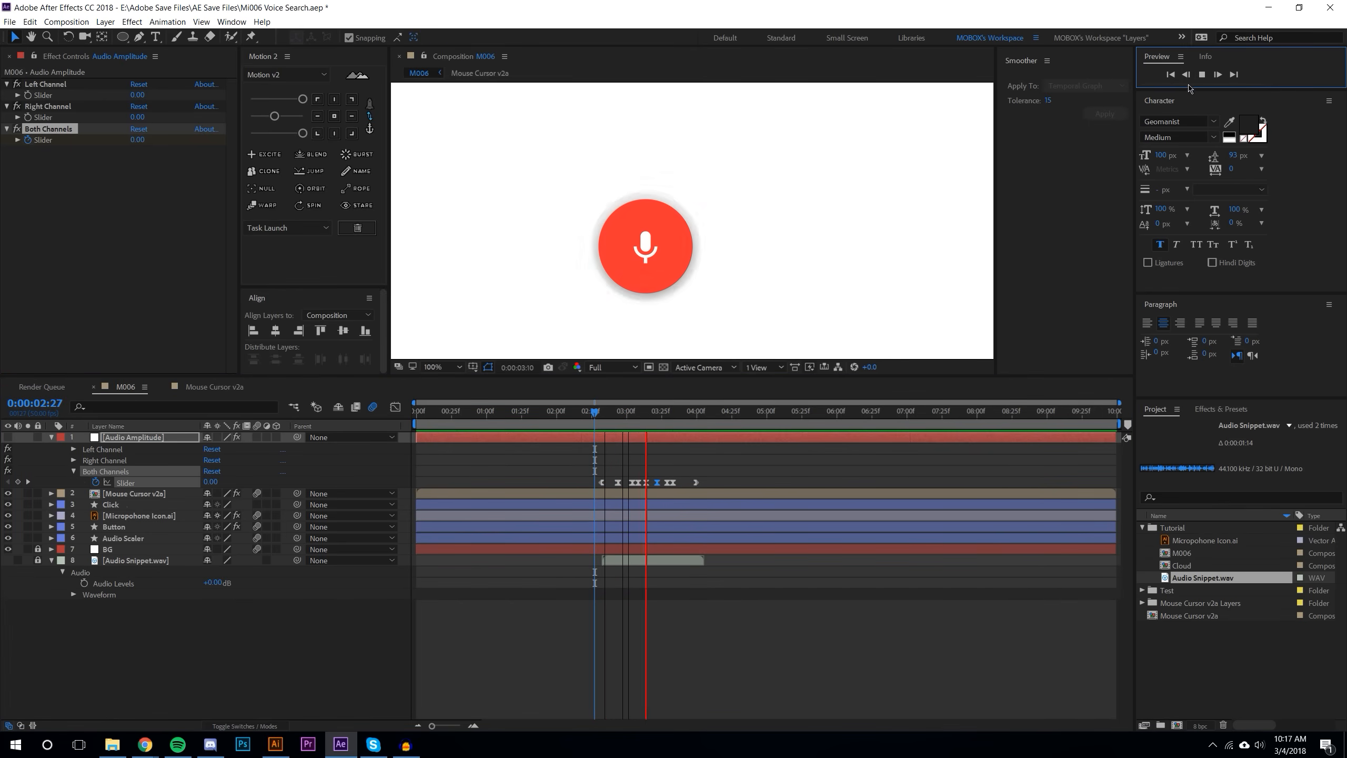
Step: Collapse the Audio Amplitude layer and delete the Audio Snippet.wav layer from the M006 timeline
drag(604, 413, 665, 474)
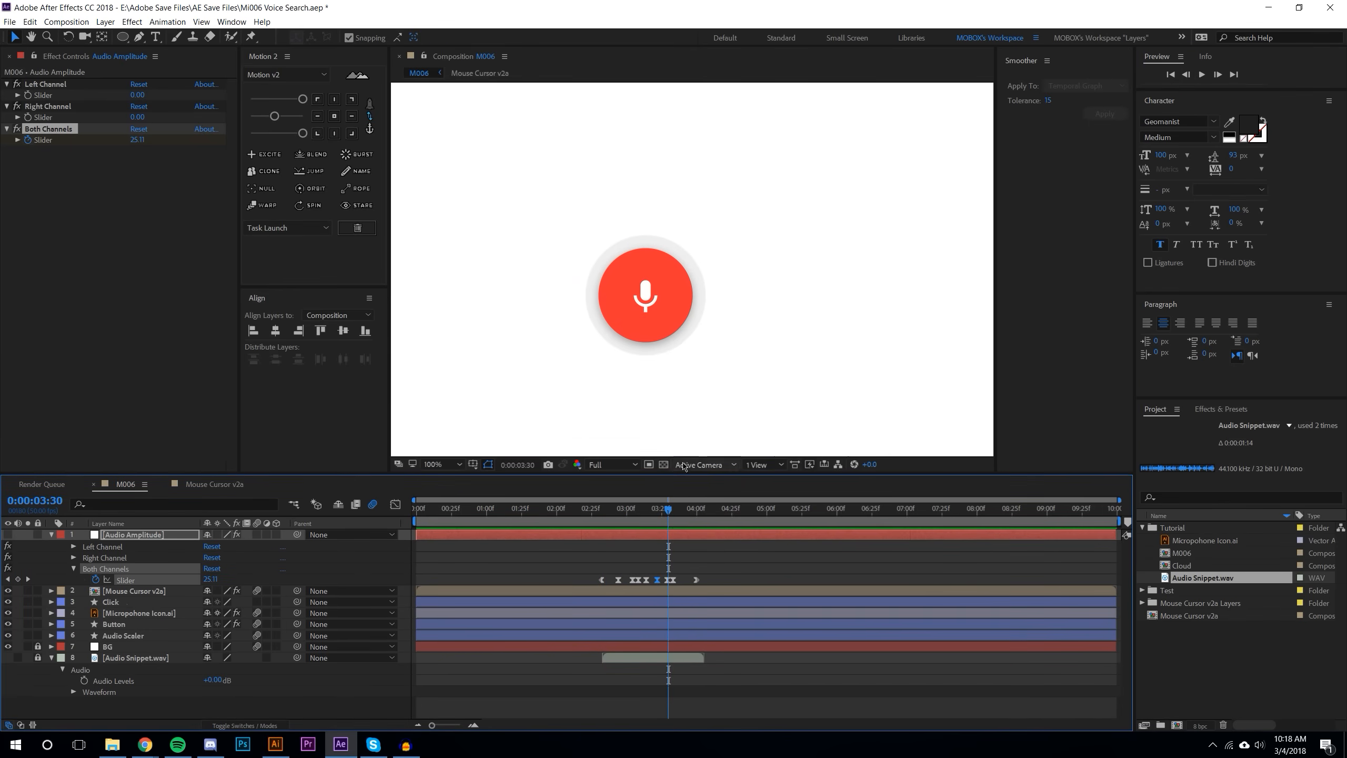
scroll(745, 288, down, 2)
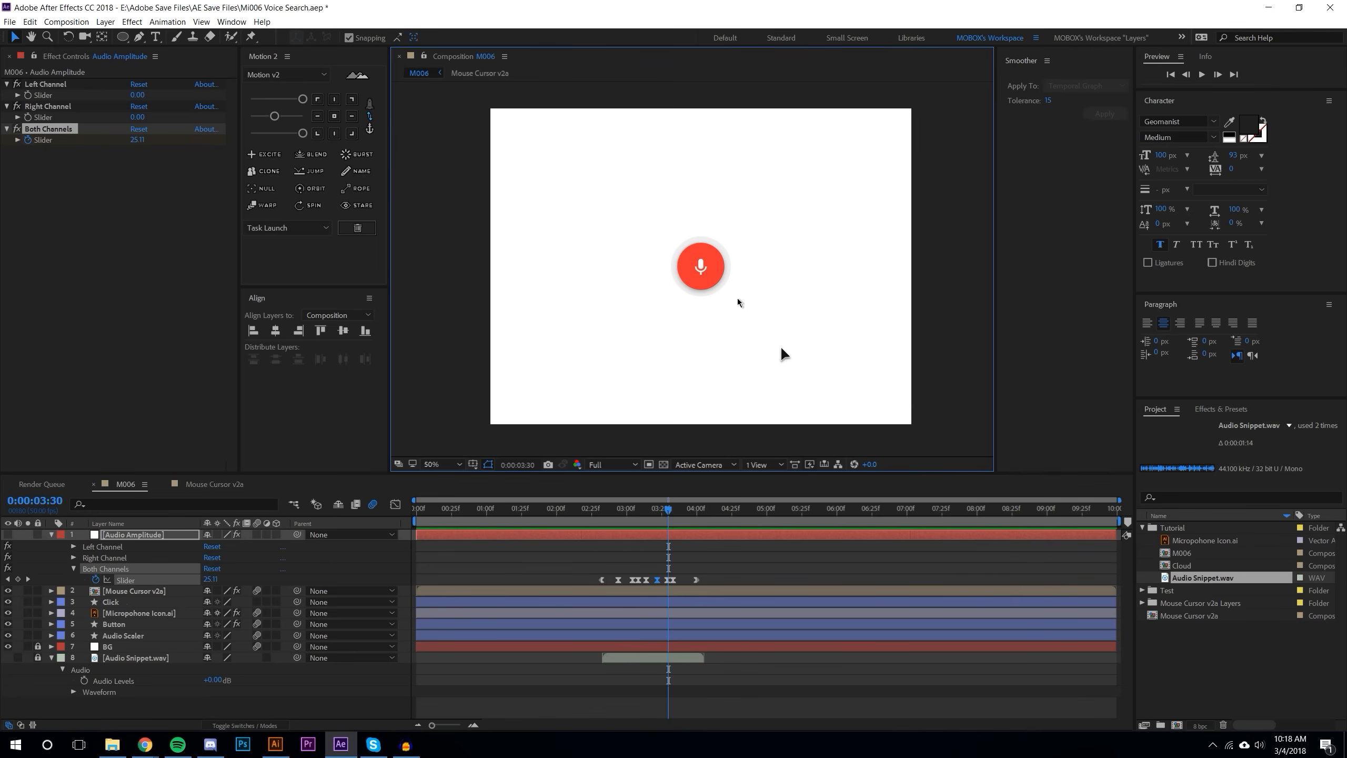
click(51, 534)
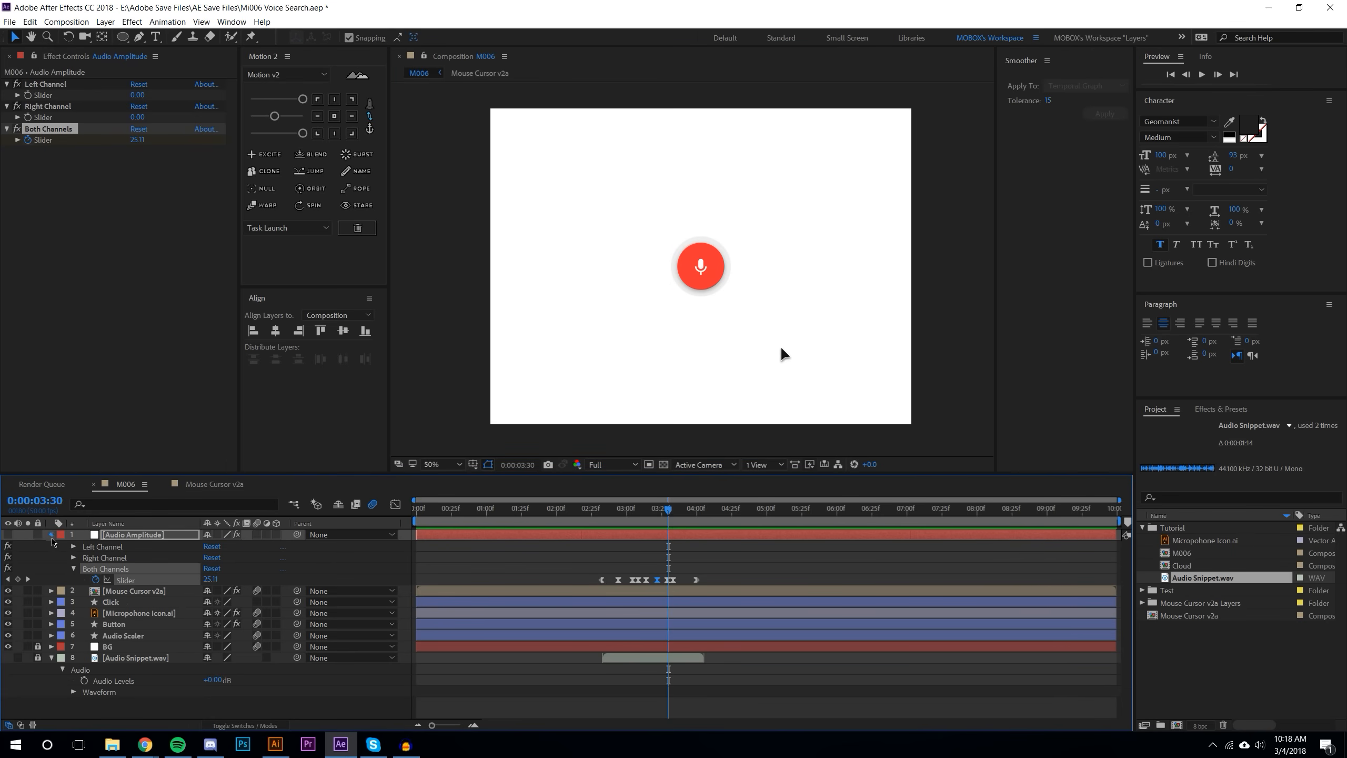
click(173, 692)
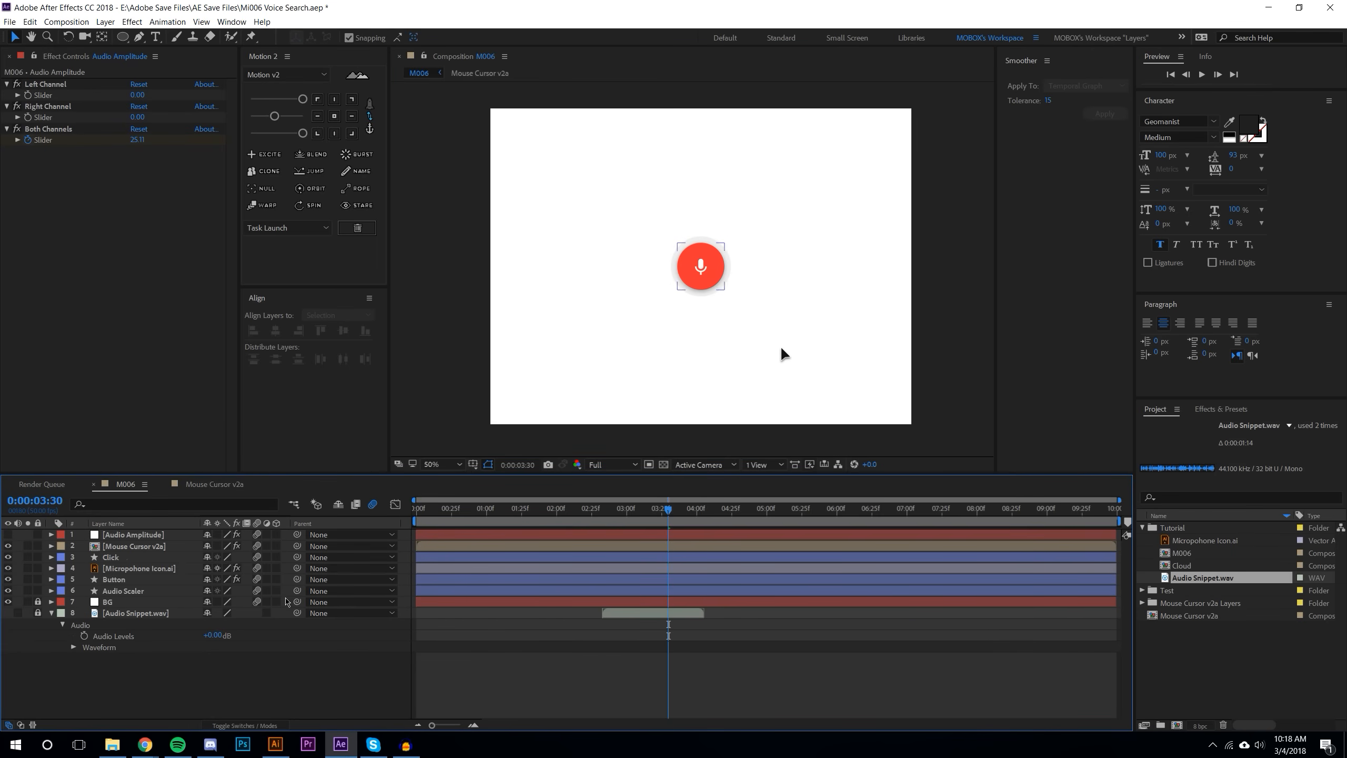
drag(592, 519, 605, 516)
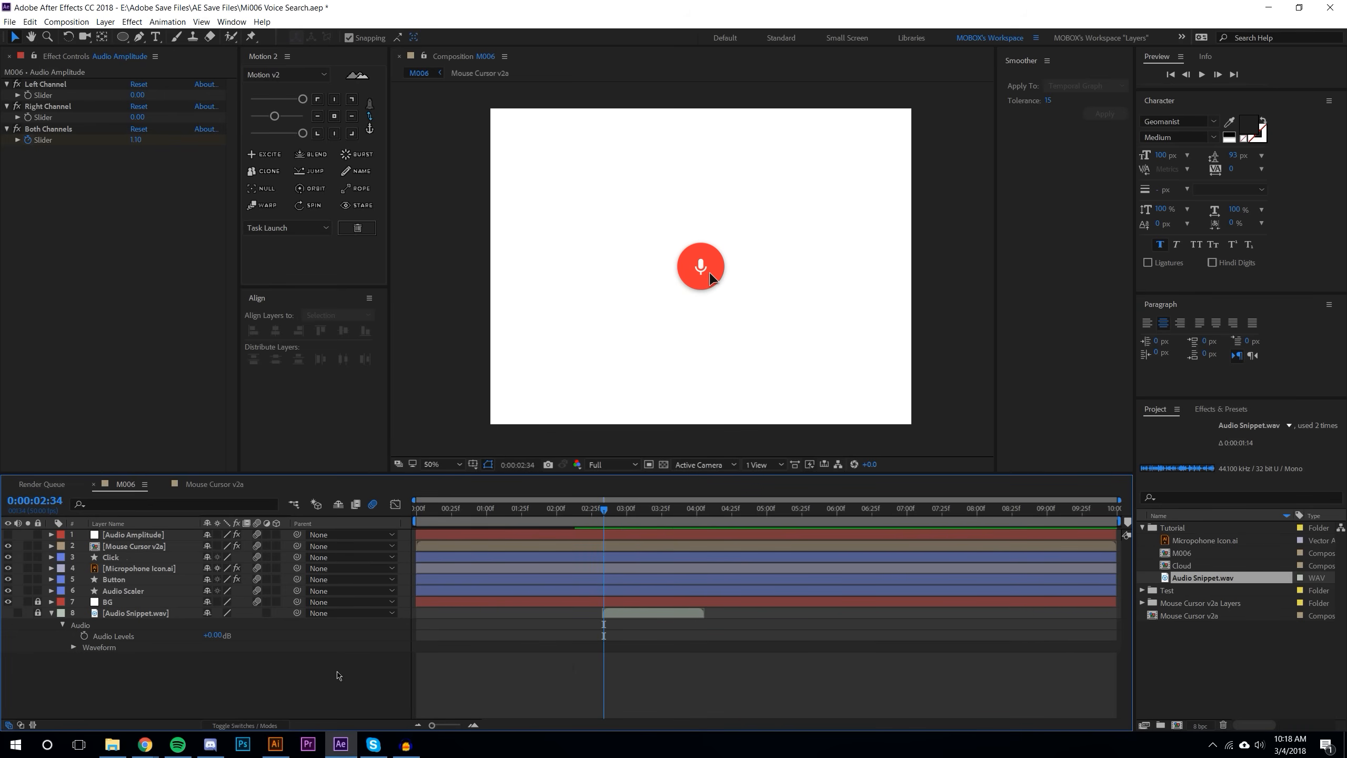
click(123, 614)
key(Delete)
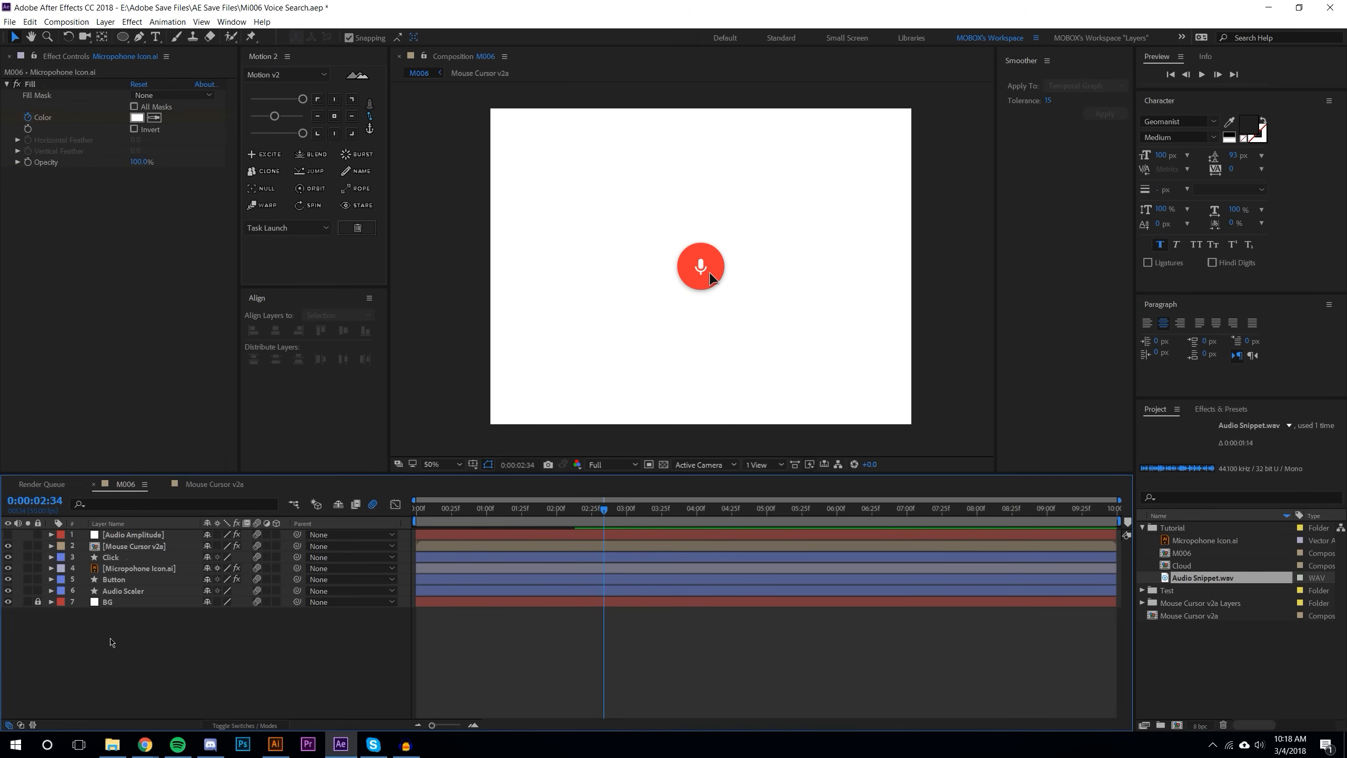
Step: At 0:00:02:37, add a text layer reading "what's the weather today?" below the microphone button
drag(573, 509, 610, 521)
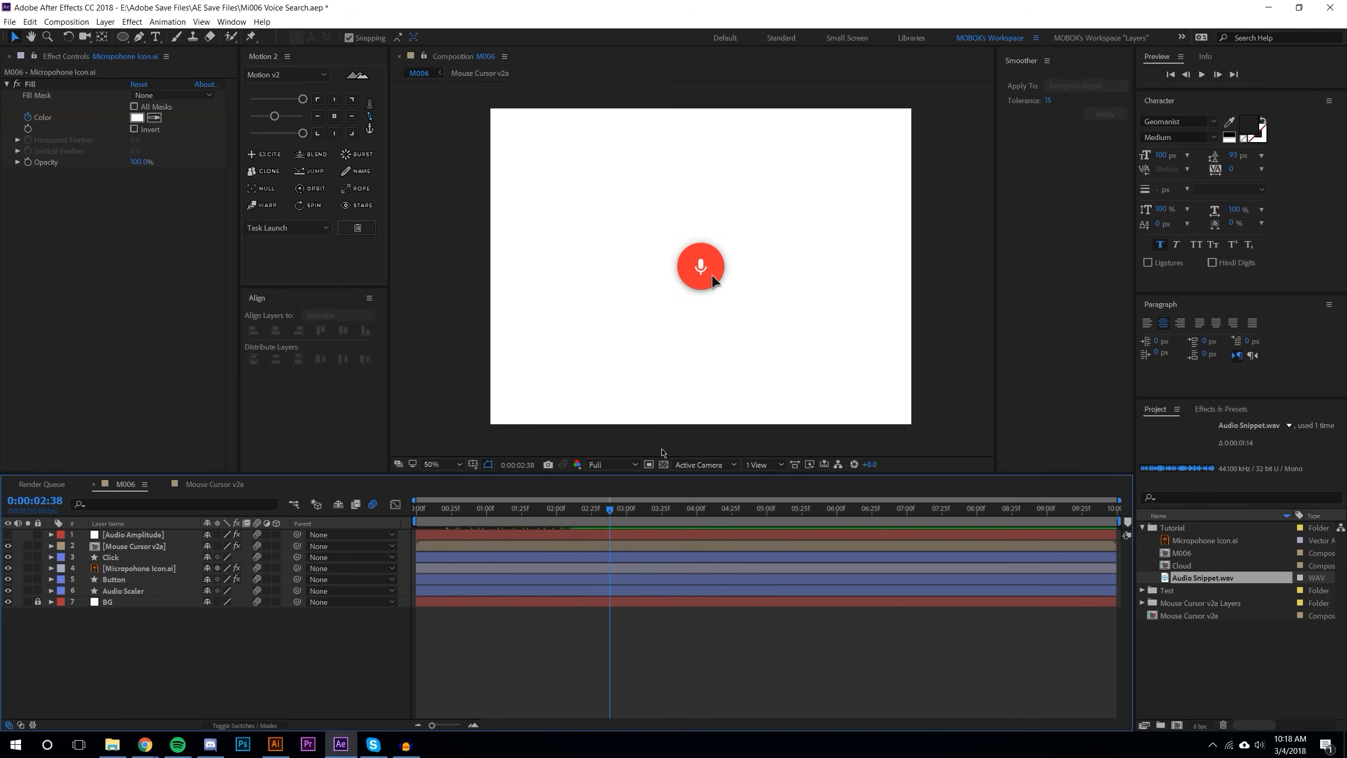
key(period)
drag(608, 513, 609, 517)
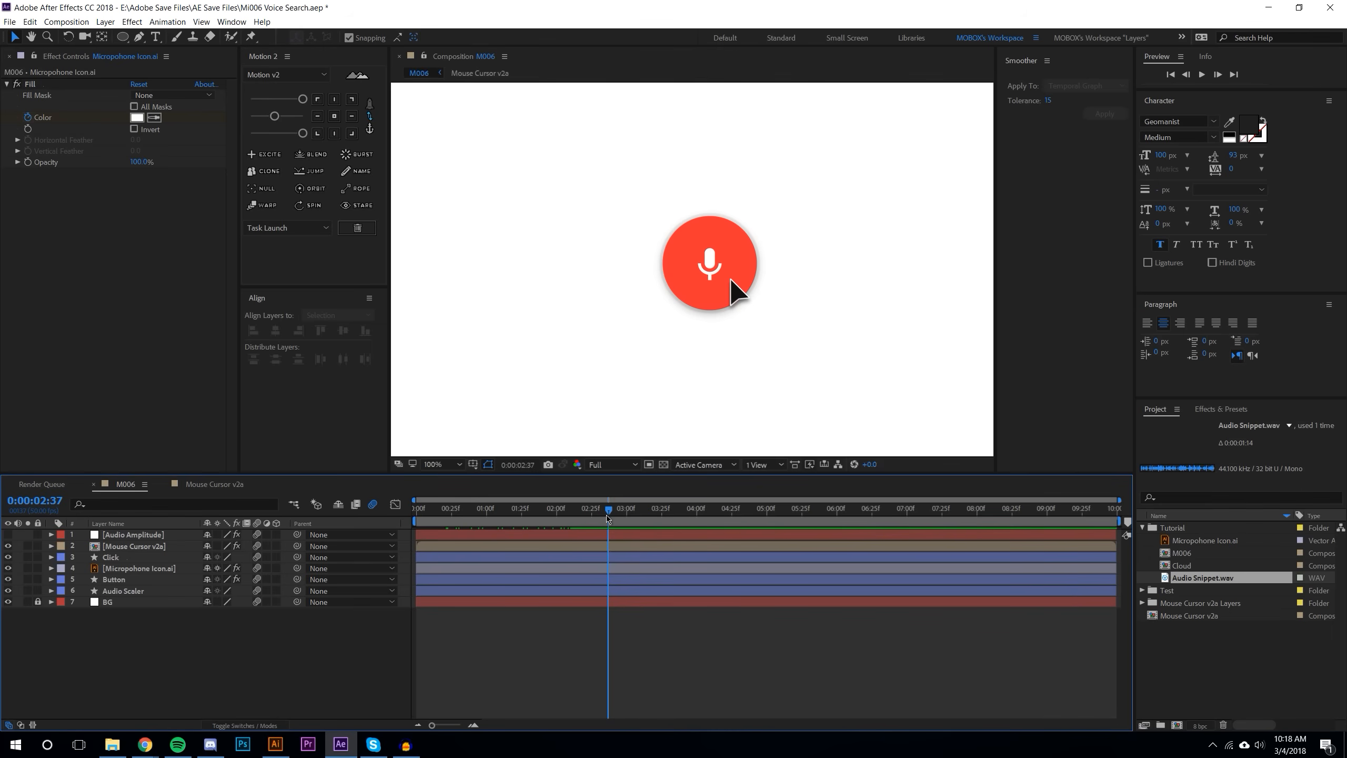
click(155, 37)
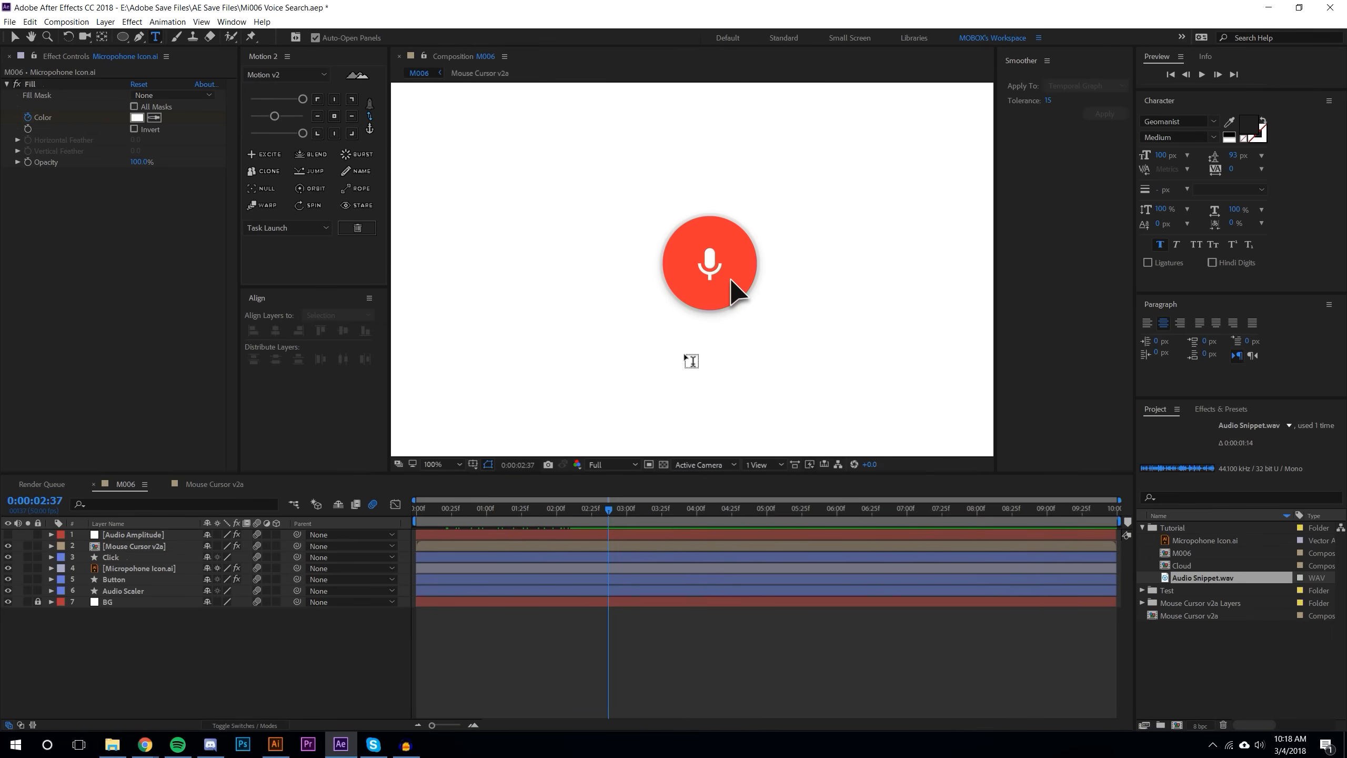
click(686, 356)
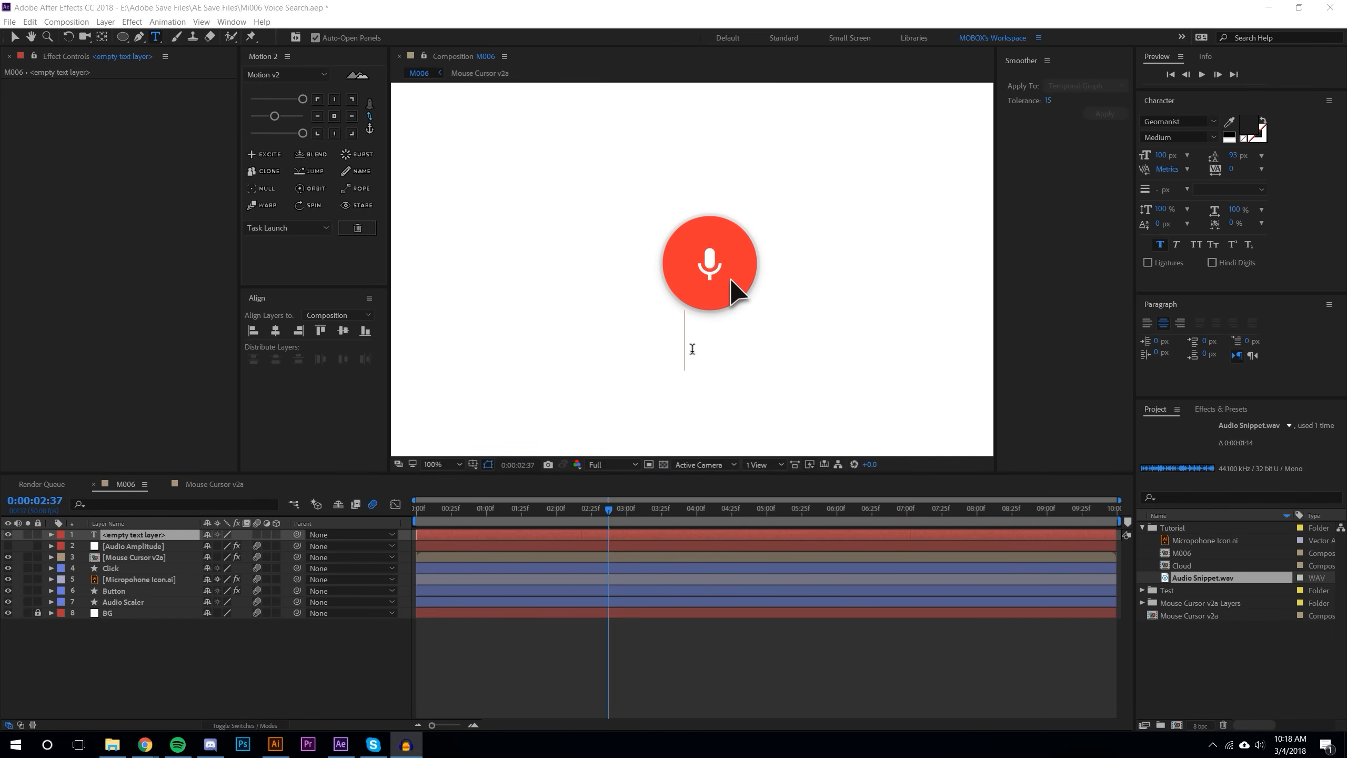
text(what)
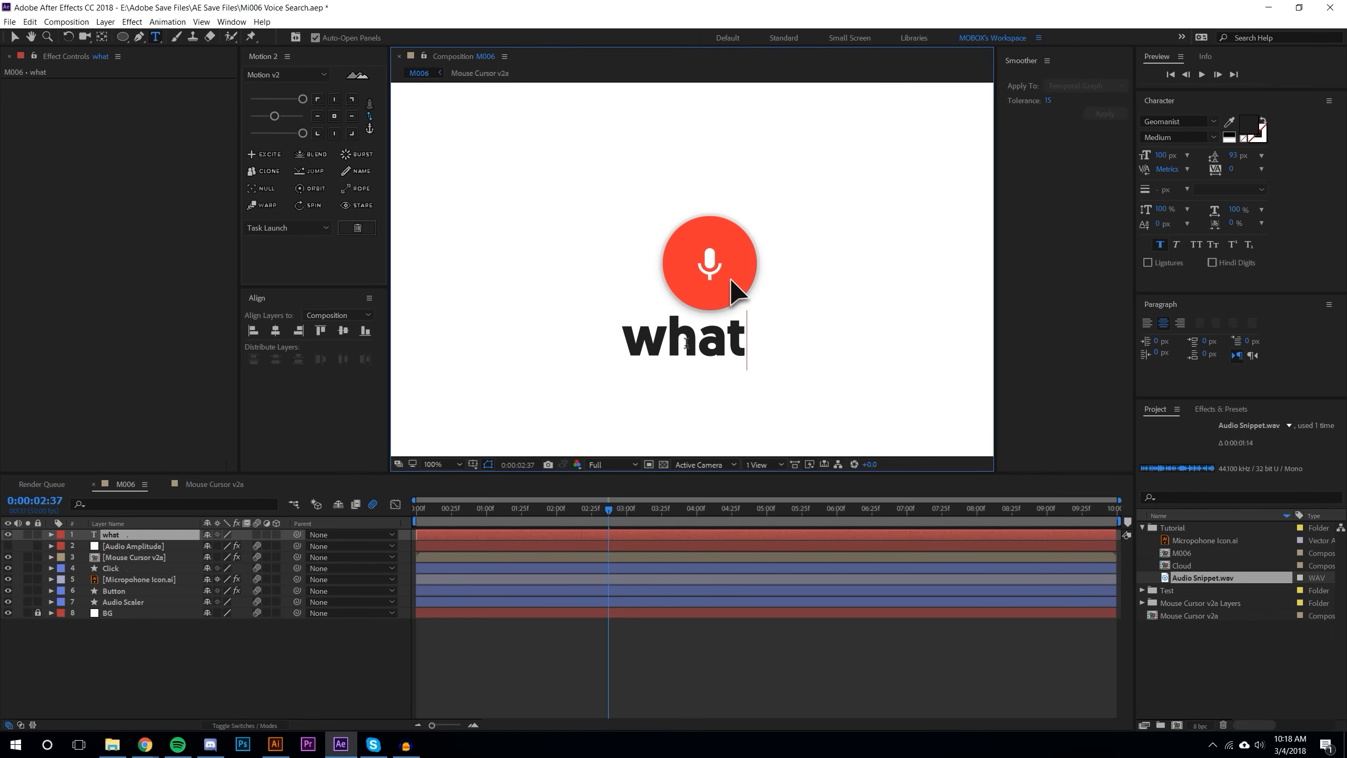
text('s the weather )
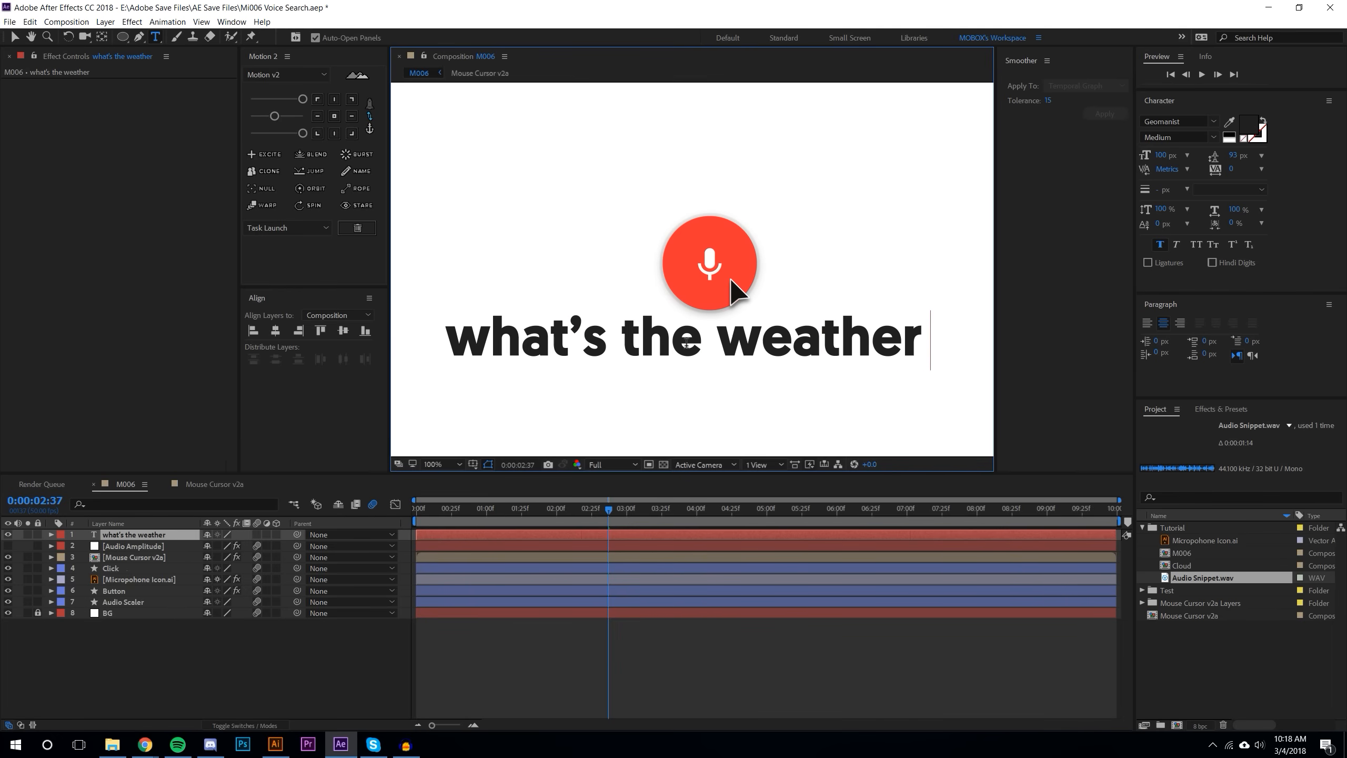
text(today?)
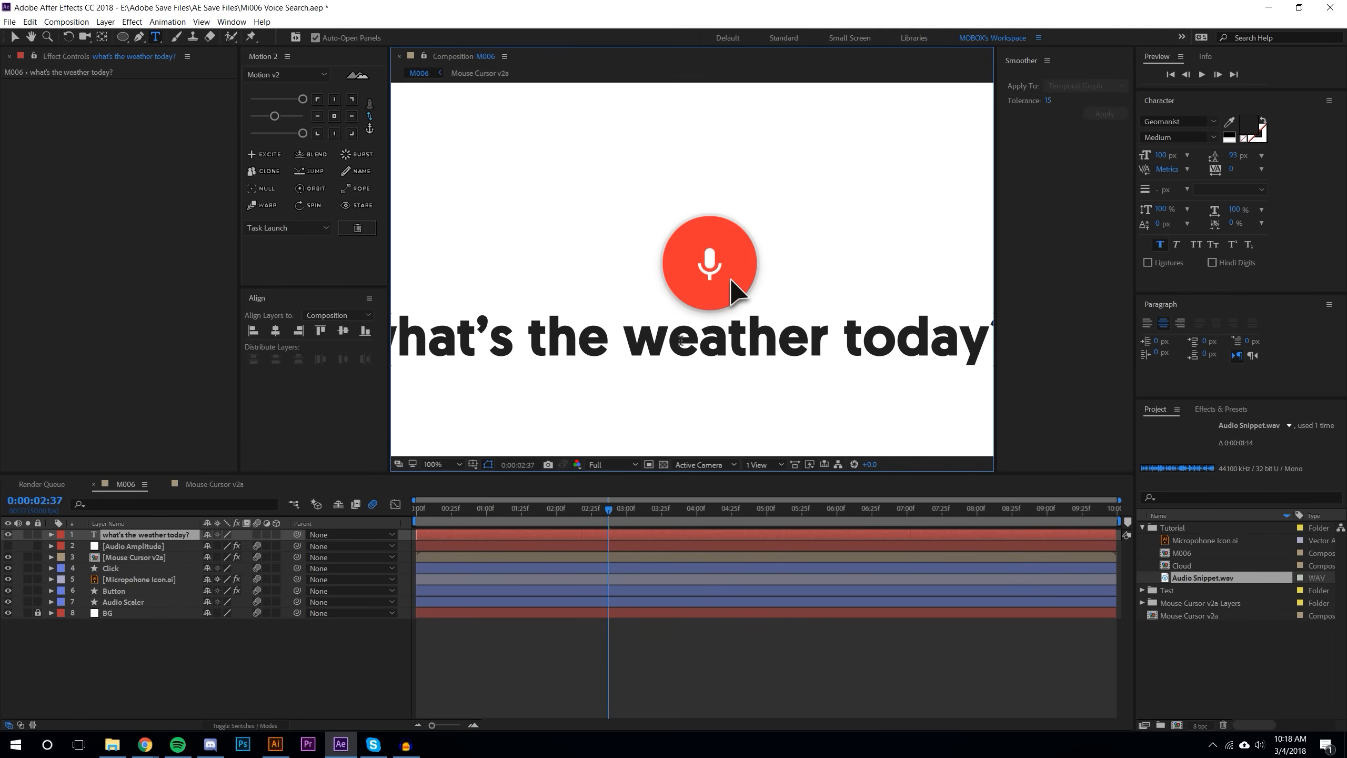
Step: Set the whole text line to 36 px and turn off its faux bold
triple_click(681, 341)
drag(1162, 154, 1125, 160)
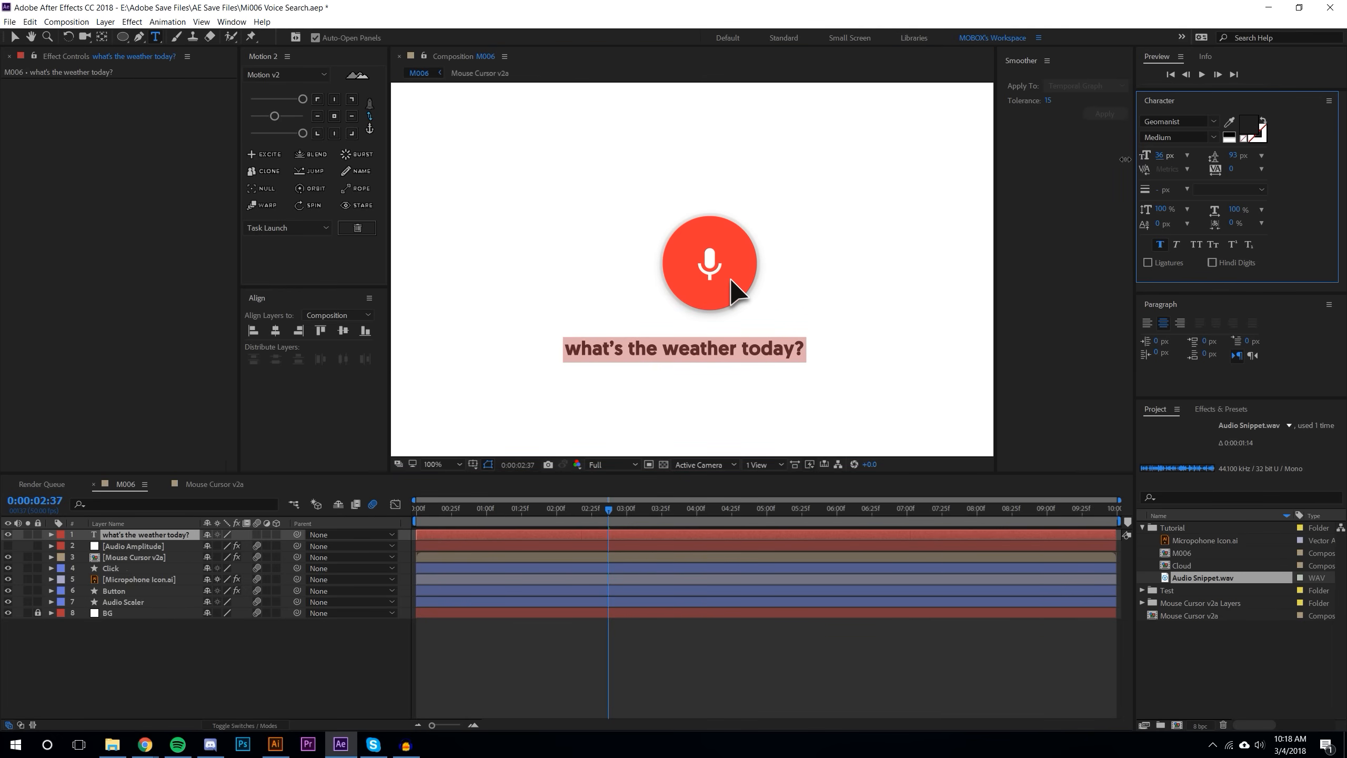
click(1167, 247)
click(14, 37)
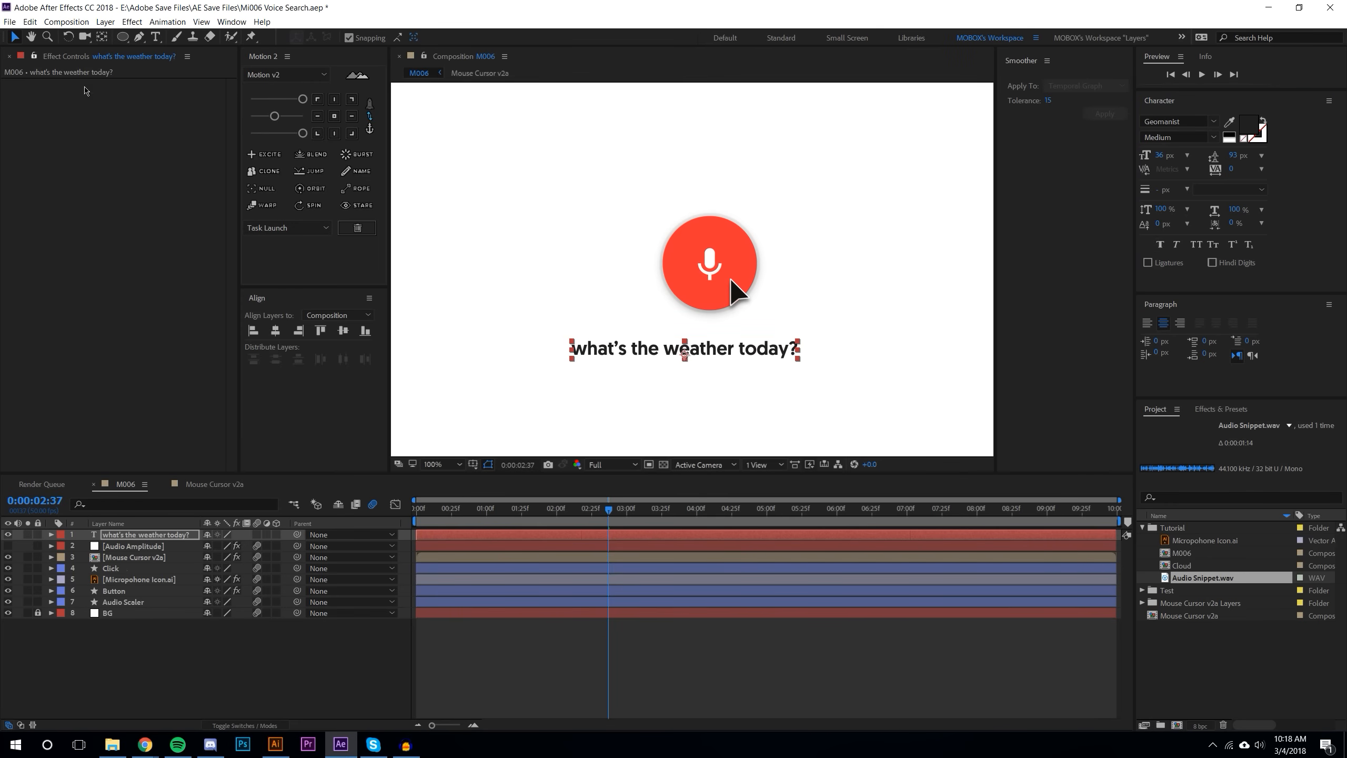
Step: Center the text layer's anchor point and move the text so it is centered beneath the microphone button
click(333, 116)
drag(680, 352, 705, 349)
click(809, 653)
Step: Reduce the font size of the "what's the weather today?" text to 22 px and deselect the layer
scroll(822, 326, down, 3)
scroll(752, 300, up, 2)
double_click(713, 306)
drag(1163, 160, 1156, 157)
click(15, 36)
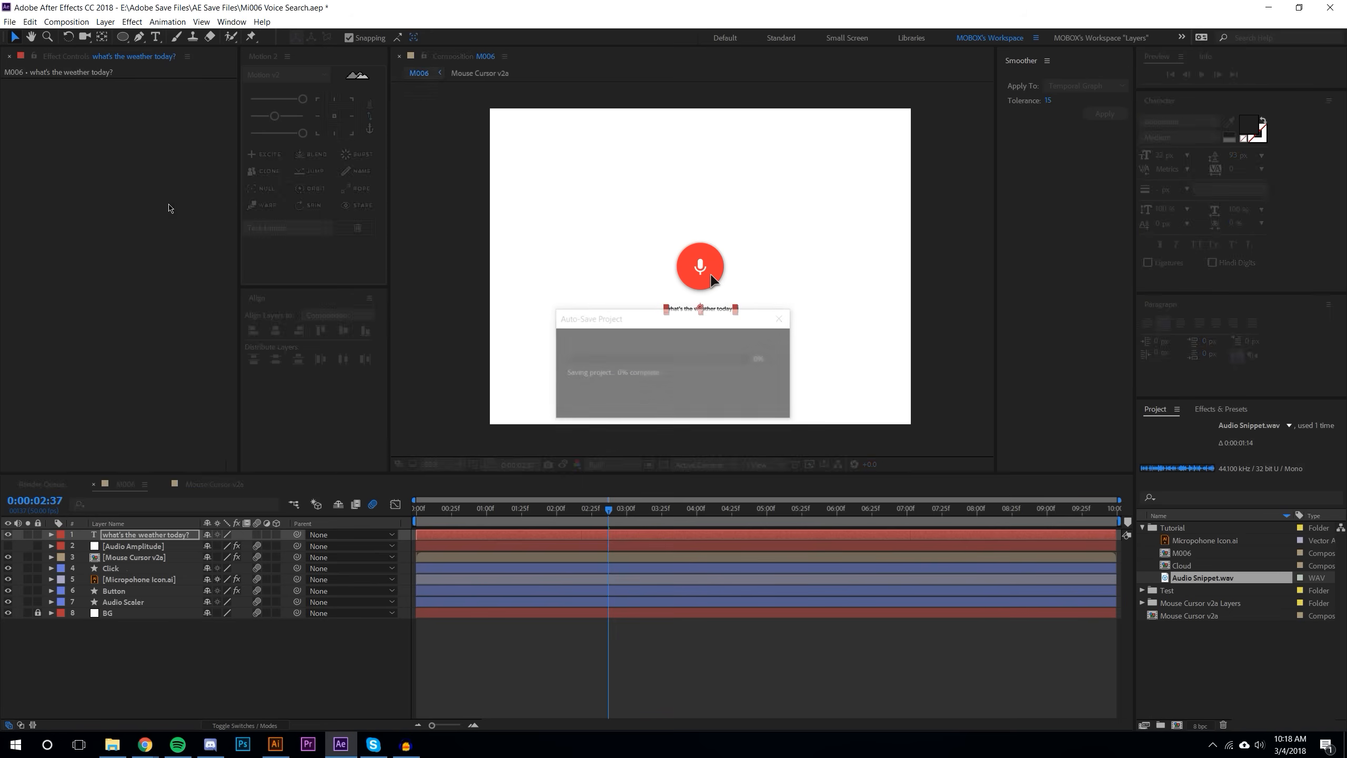
scroll(691, 269, up, 2)
click(745, 703)
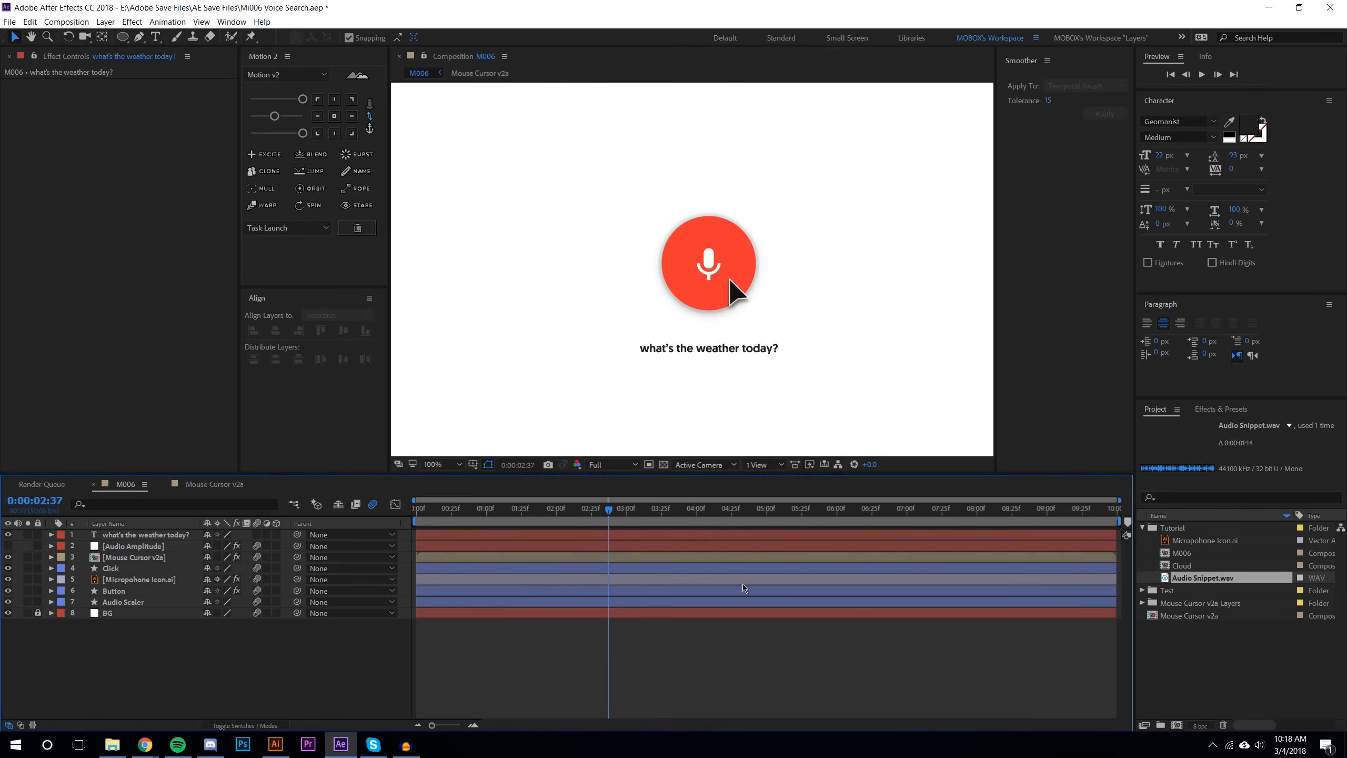
scroll(734, 367, up, 2)
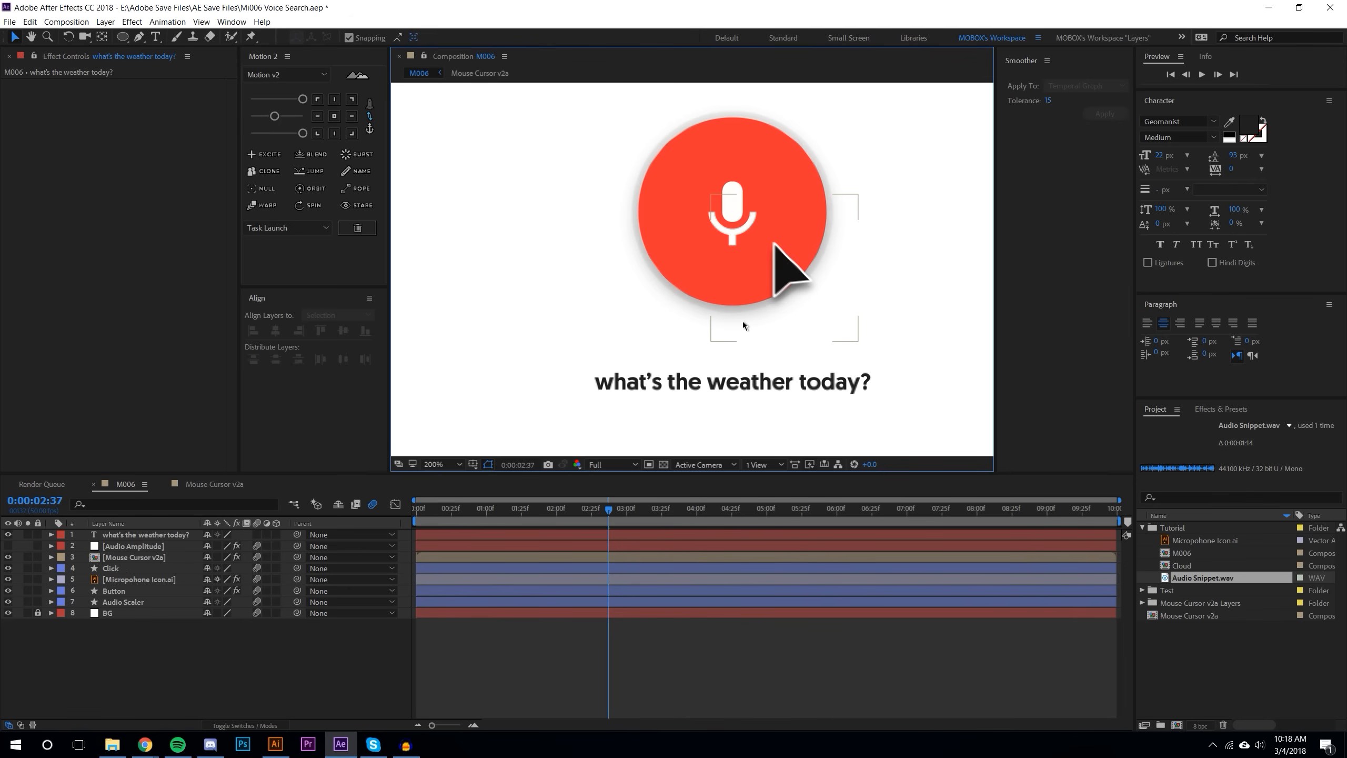
Step: Apply the Typewriter preset to the "what's the weather today?" text at 0:00:02:32, show its Start keyframes and preview the typing
mouse_move(608, 509)
mouse_down()
mouse_move(513, 509)
mouse_move(645, 496)
mouse_move(598, 498)
mouse_up()
click(1220, 409)
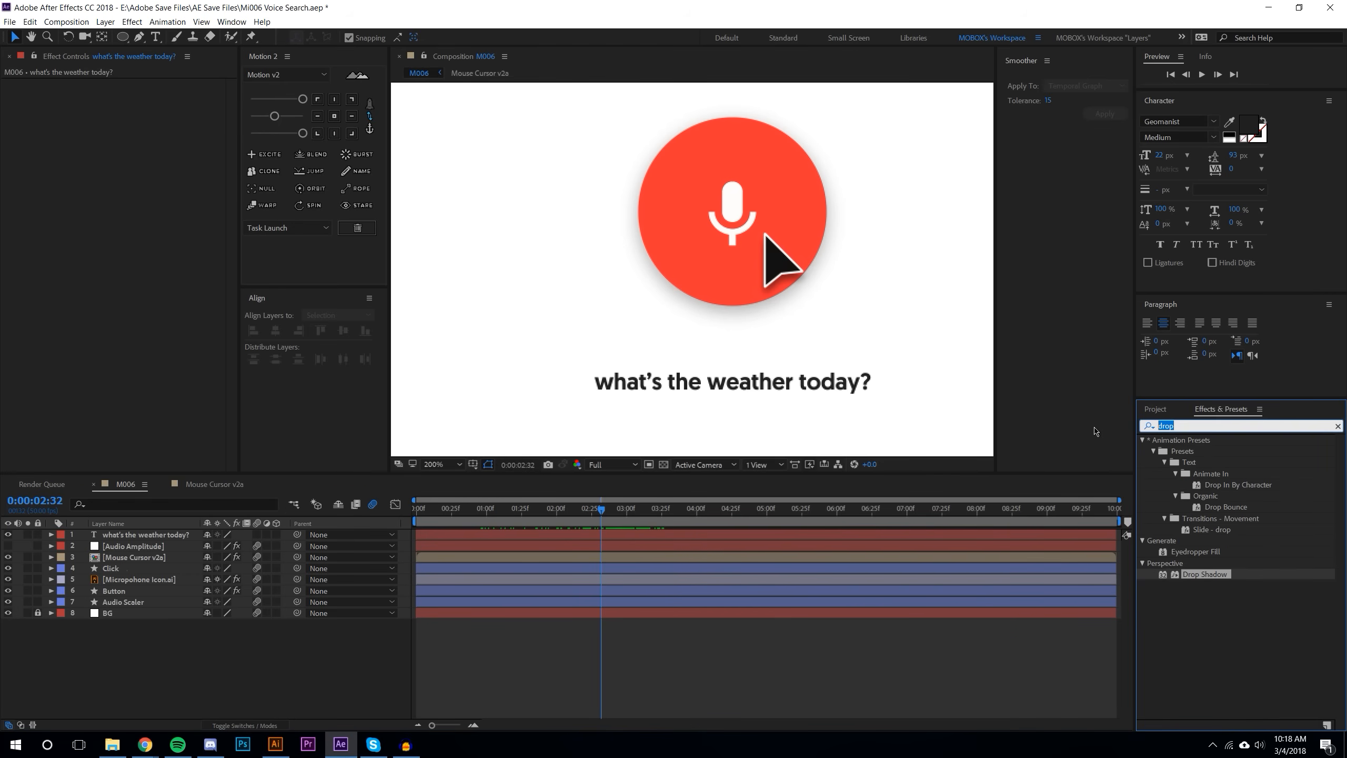
text(type)
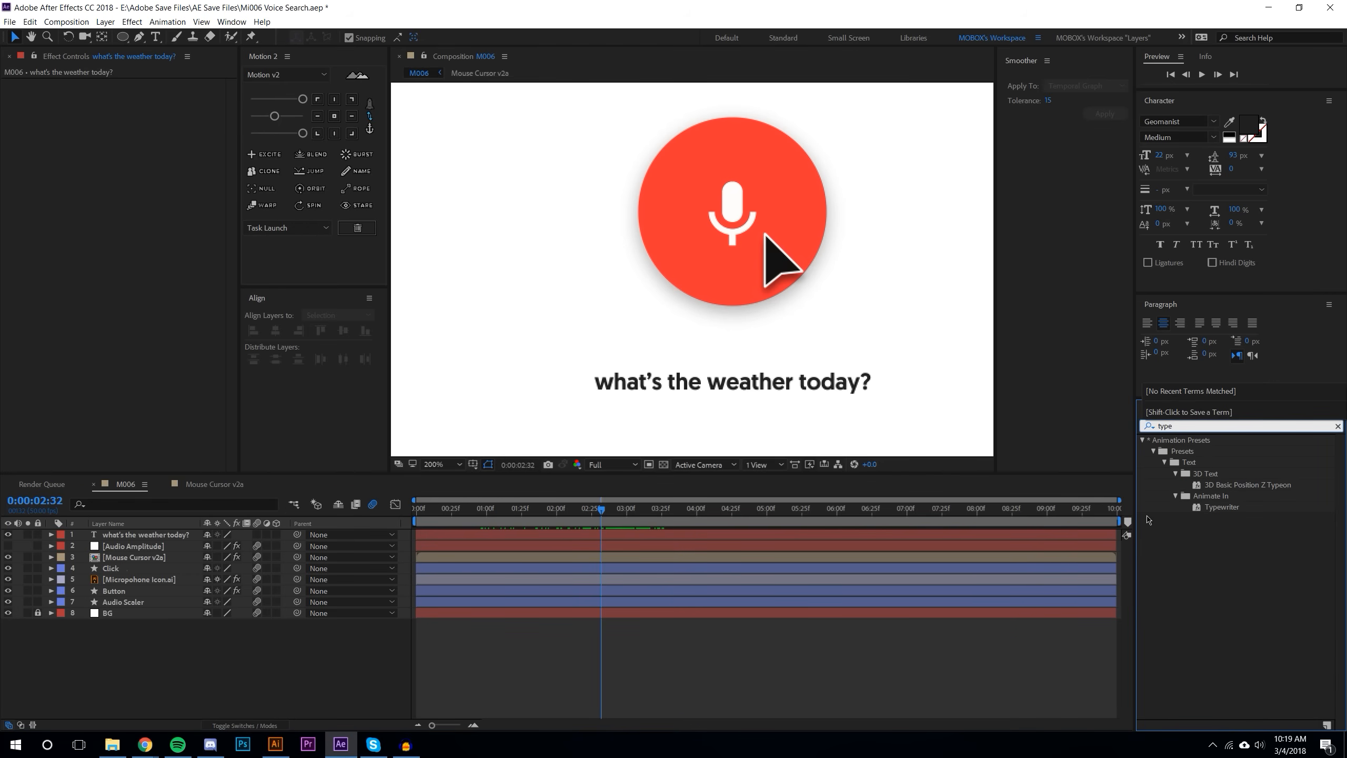
drag(1222, 507, 704, 379)
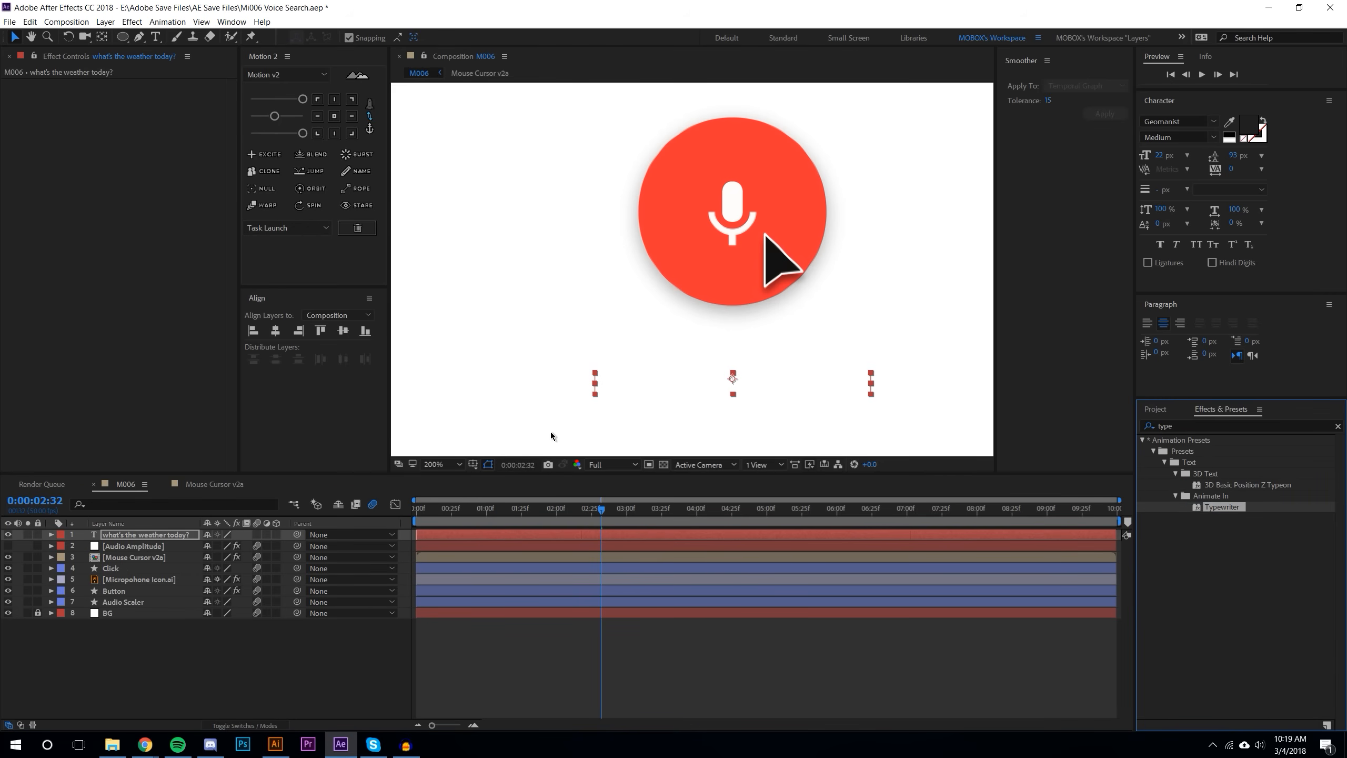
key(u)
click(756, 681)
key(space)
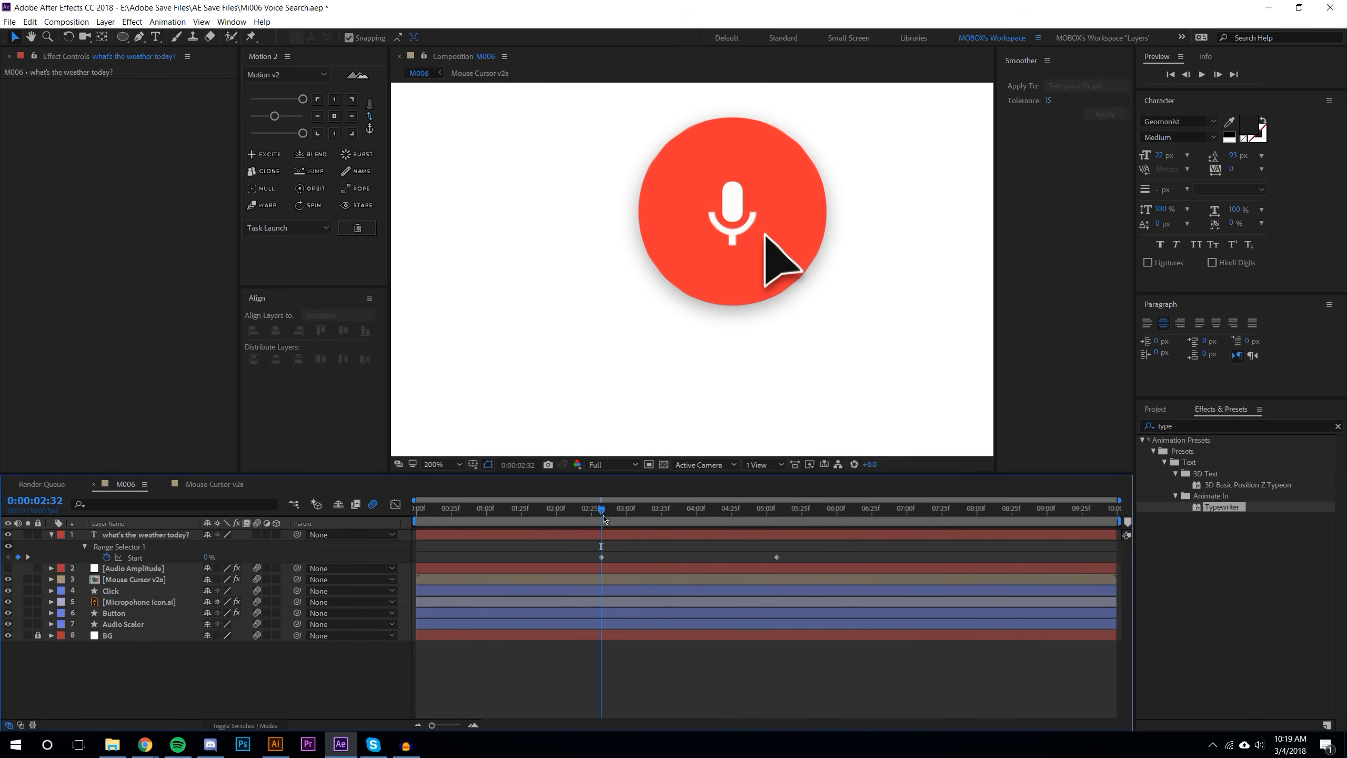
Step: Show the Audio Amplitude keyframes and move the text's last Start keyframe earlier, close to the end of the audio keyframes
click(159, 569)
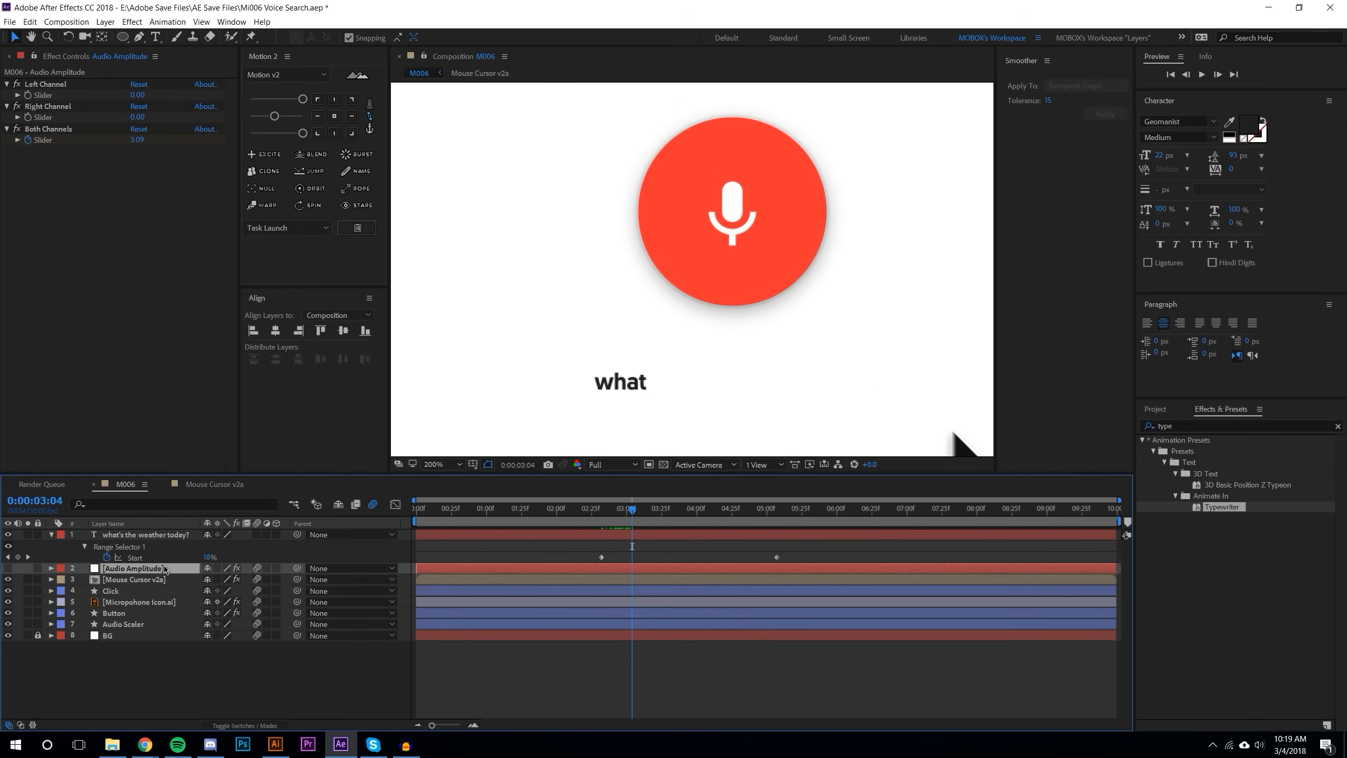
key(u)
drag(631, 512, 672, 512)
drag(777, 558, 673, 558)
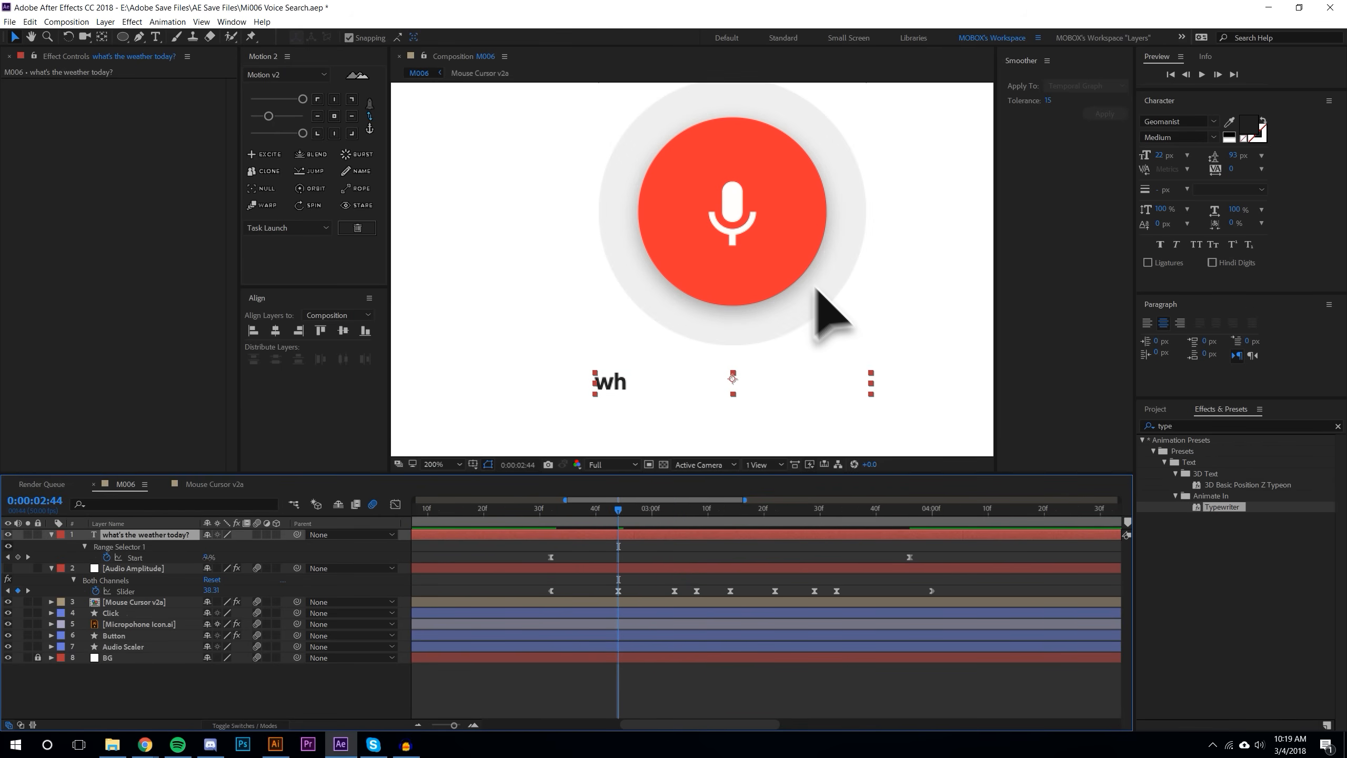
Step: Keyframe the text's range selector Start at 27% at 0:00:02:44, 25% at 0:00:03:04 and 29% at 0:00:03:08
drag(208, 558, 244, 553)
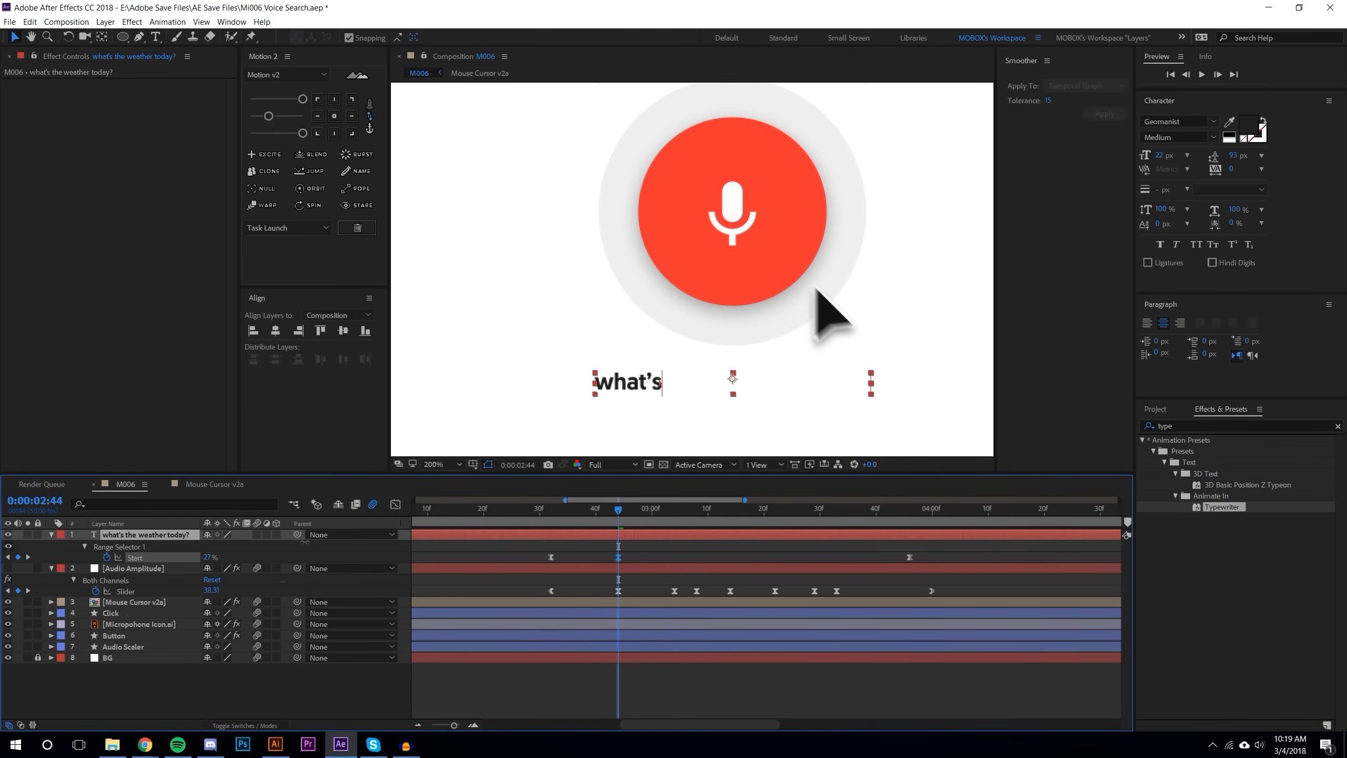
drag(618, 510, 673, 511)
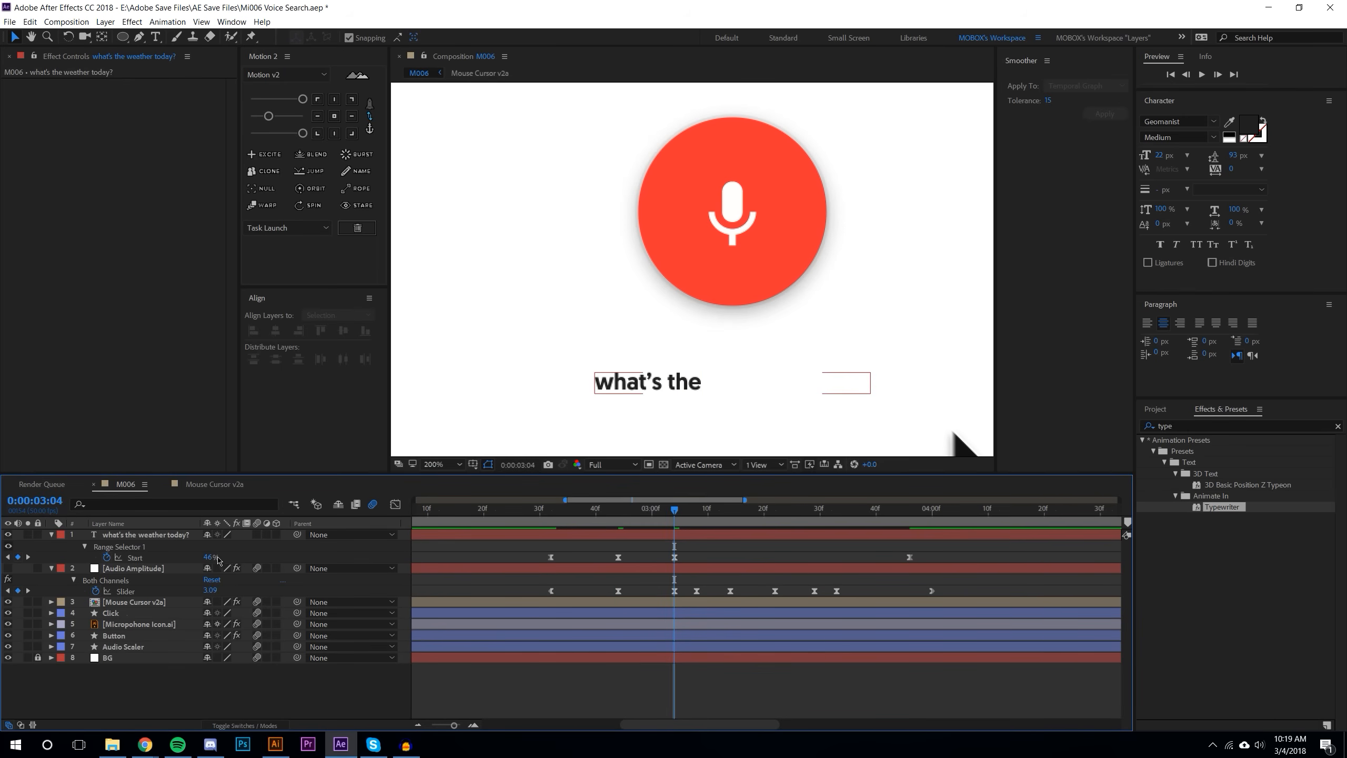
drag(212, 557, 206, 557)
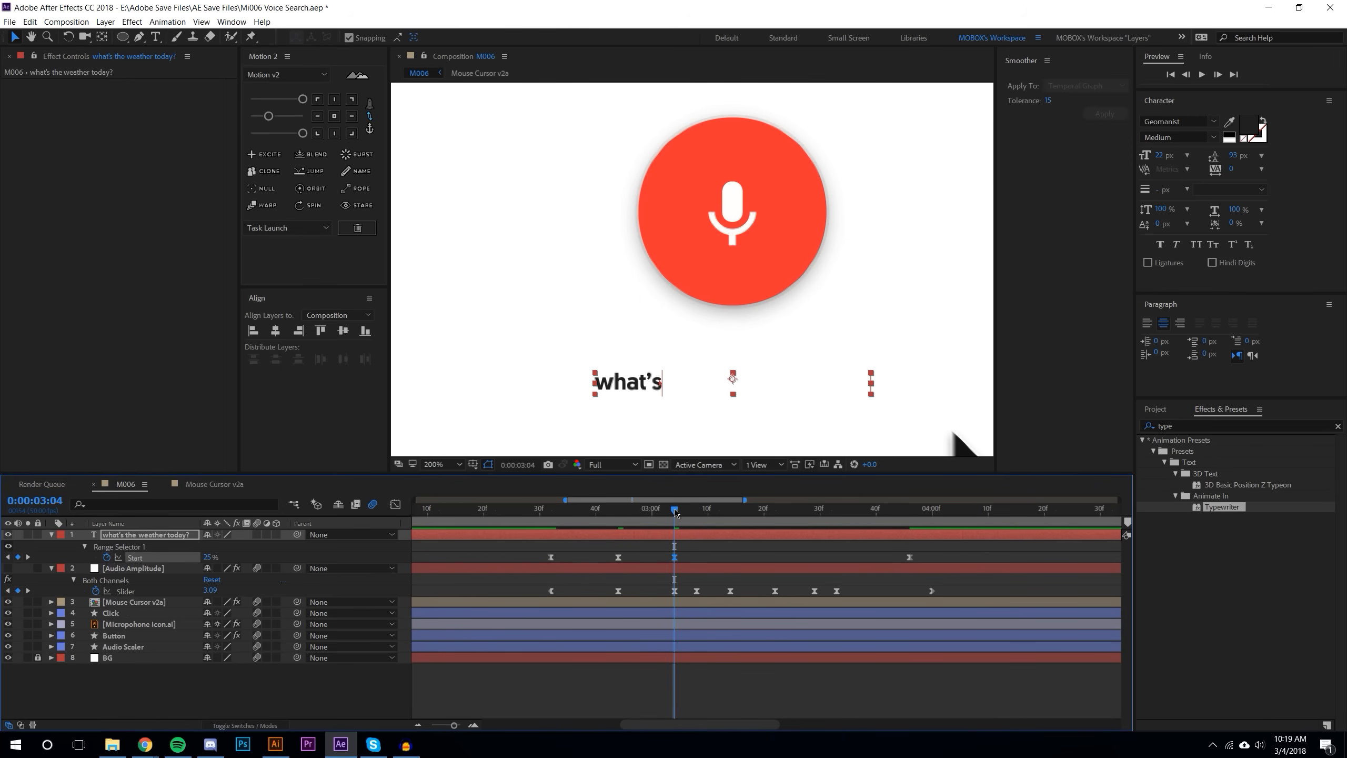
drag(679, 511, 701, 512)
key(ctrl+z)
key(ctrl+z)
key(ctrl+shift+z)
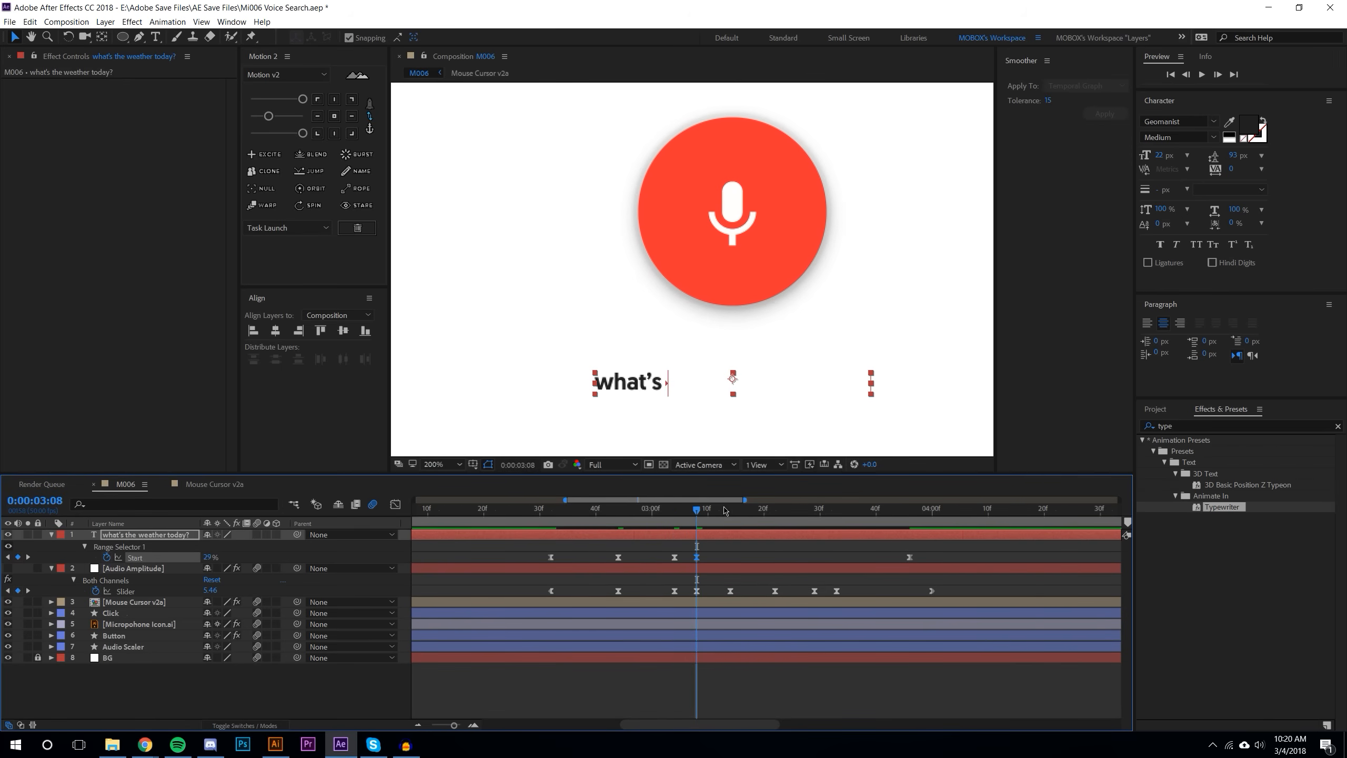
Step: Add three more Start keyframes above the following audio amplitude keyframes, adjusting each value so the words match the voice
drag(726, 511, 731, 512)
drag(207, 558, 211, 558)
drag(731, 513, 776, 515)
click(18, 558)
drag(208, 557, 218, 558)
drag(777, 513, 815, 513)
click(18, 558)
drag(207, 557, 201, 557)
Step: Stretch the text's Start keyframes and the Audio Amplitude Slider keyframes together over a longer time span and preview the timing
mouse_move(814, 511)
mouse_down()
mouse_move(731, 496)
mouse_move(812, 494)
mouse_up()
click(1202, 74)
drag(537, 542, 951, 593)
drag(1067, 588, 1099, 589)
click(417, 725)
click(417, 725)
click(751, 689)
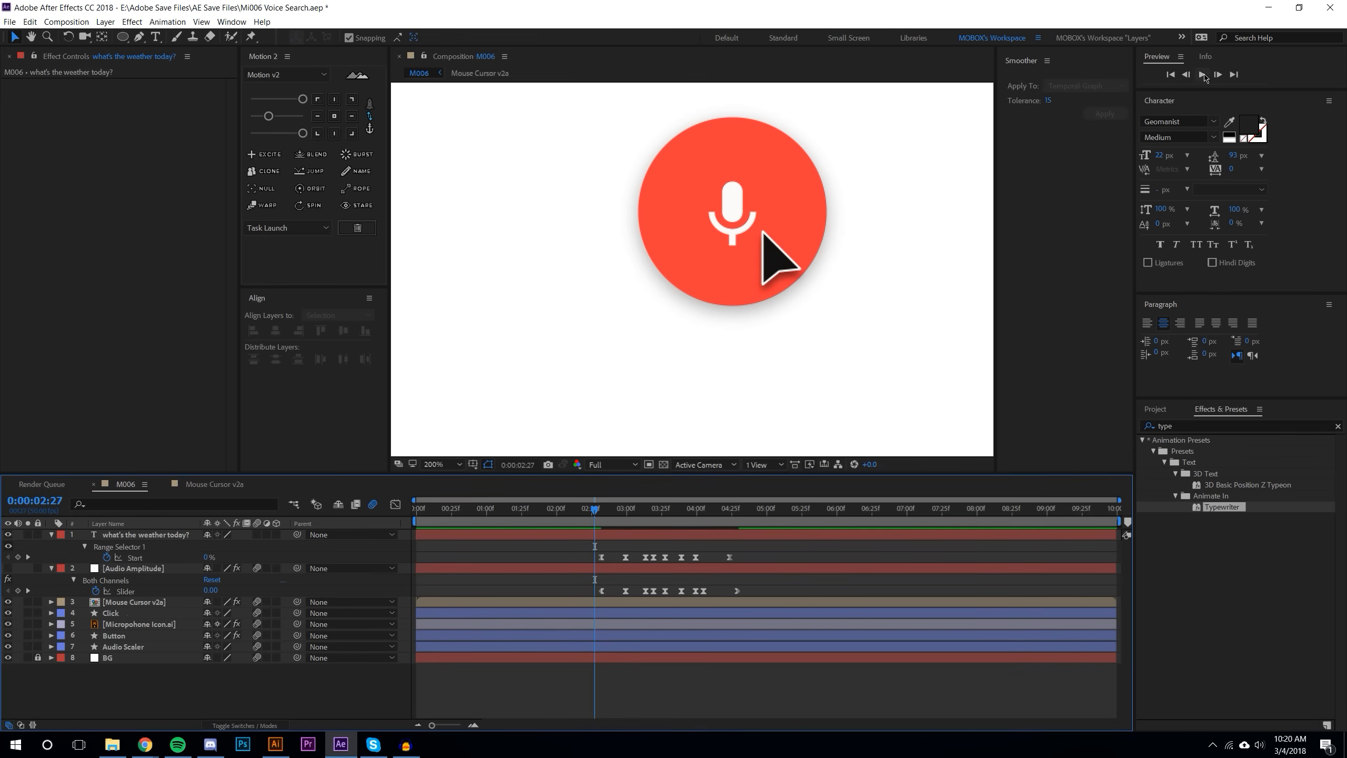
click(1203, 75)
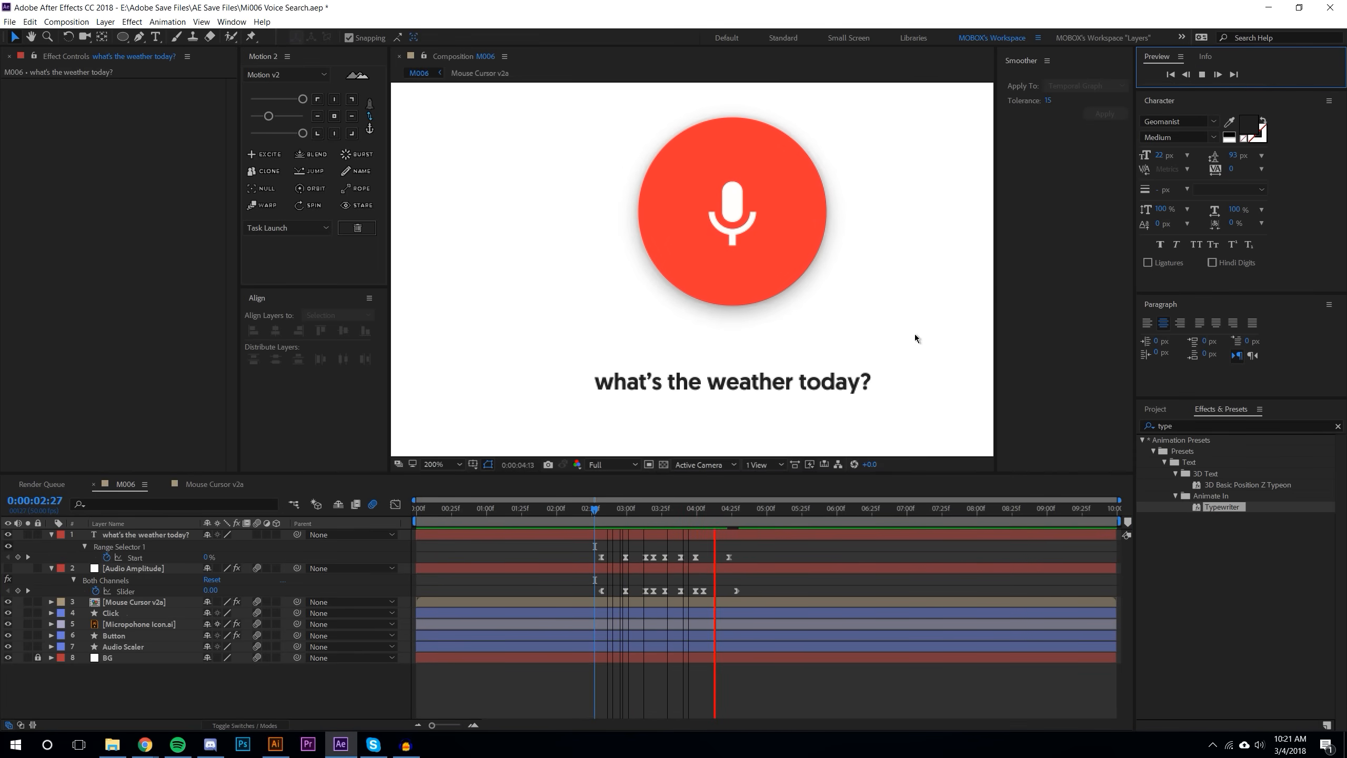
Step: Smooth all Both Channels Slider keyframes in the Graph Editor with the Motion 2 ease slider
drag(593, 510, 674, 517)
click(125, 590)
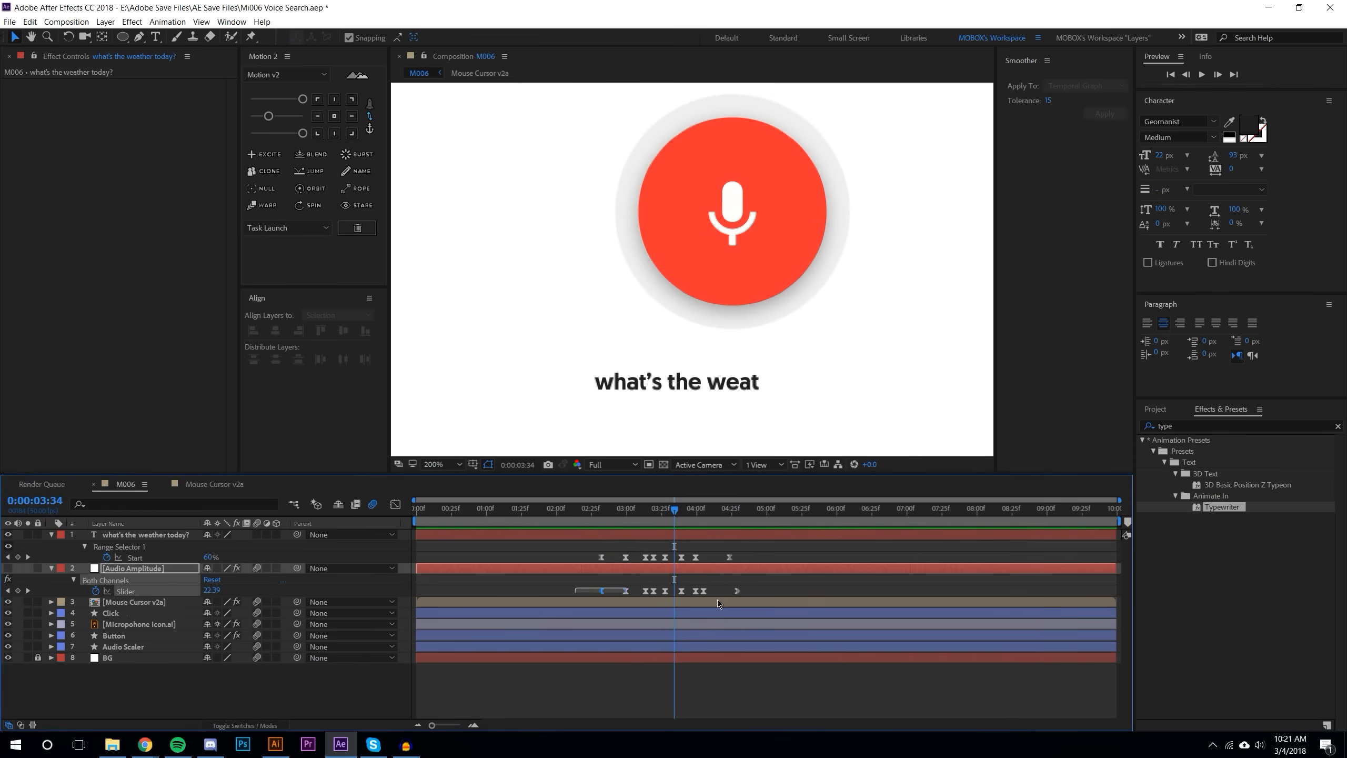
click(395, 505)
drag(589, 555, 794, 706)
drag(269, 117, 248, 118)
click(262, 118)
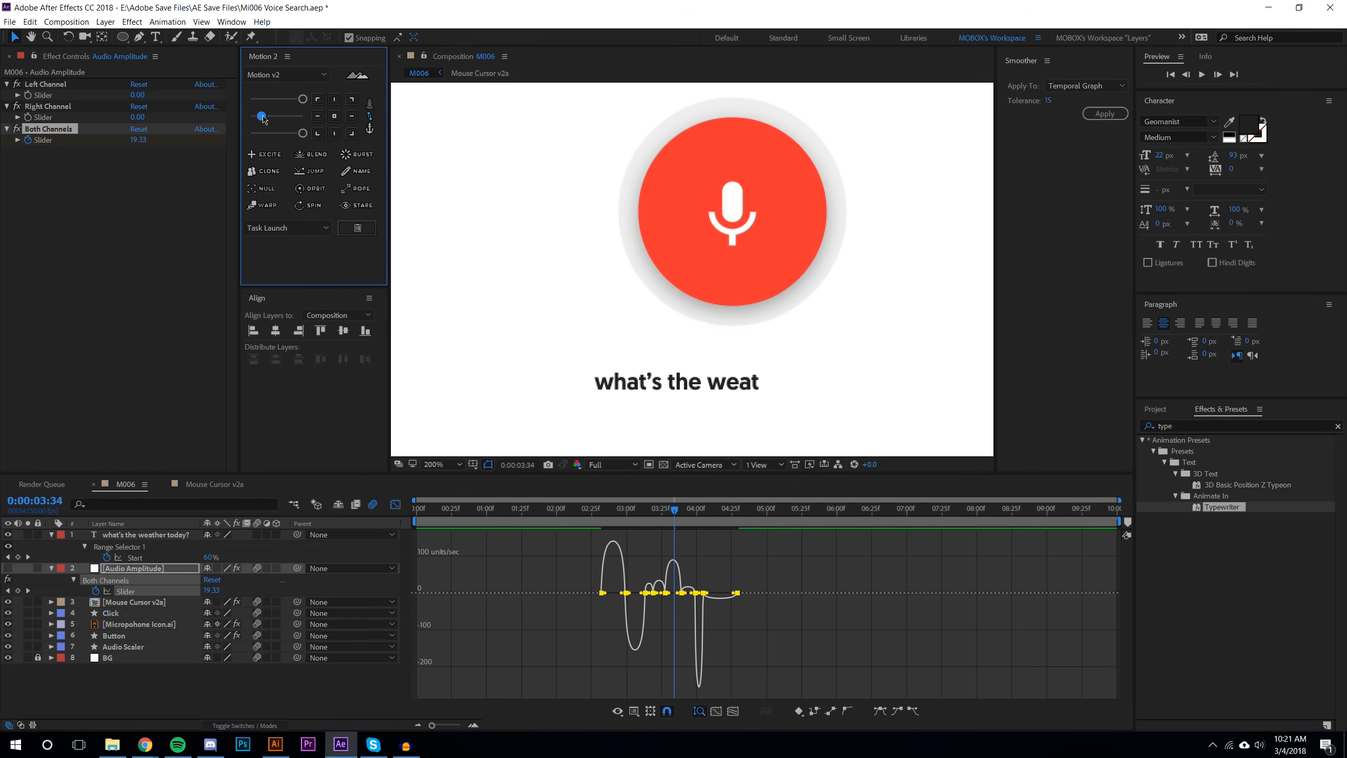
click(271, 118)
click(275, 117)
click(395, 503)
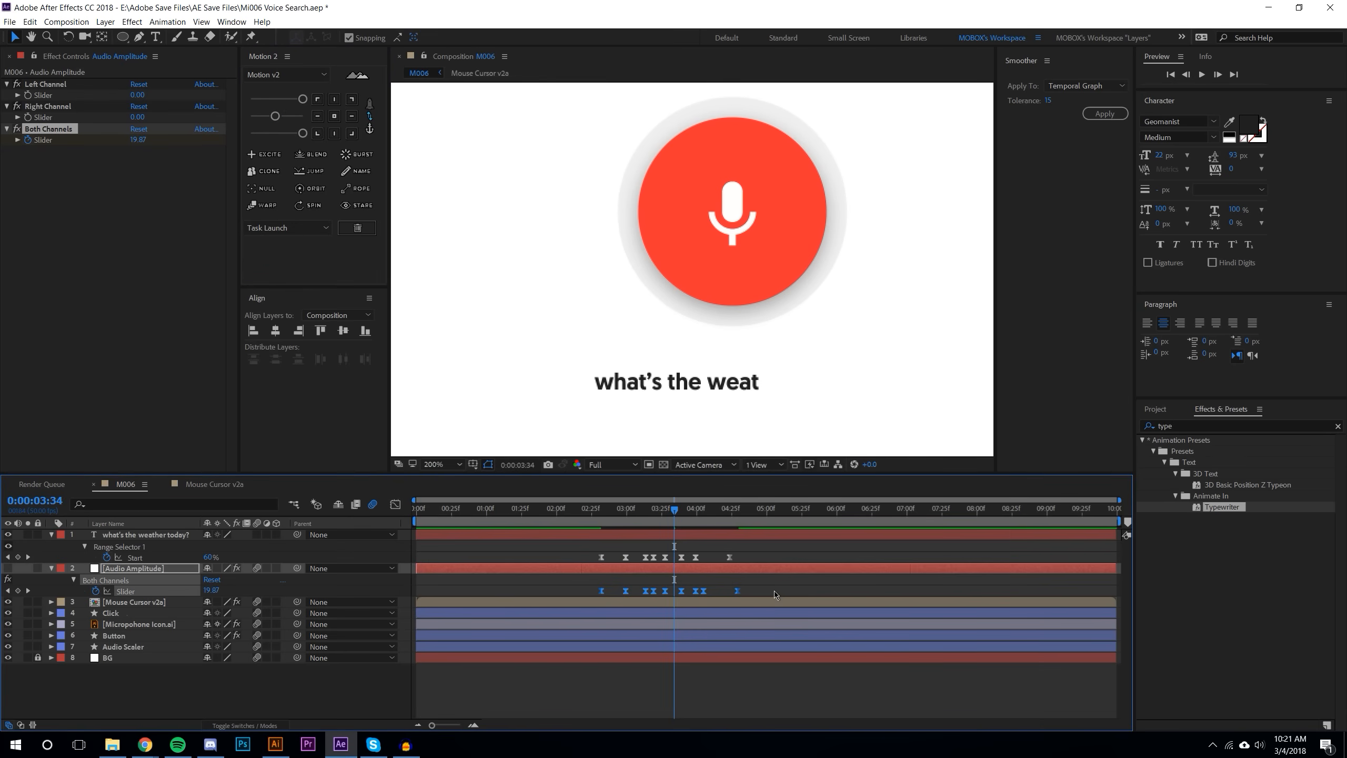
click(774, 595)
Step: Preview the smoothed audio pulse and typing from 0:00:02:30 and again from 0:00:02:08
click(599, 514)
click(1203, 76)
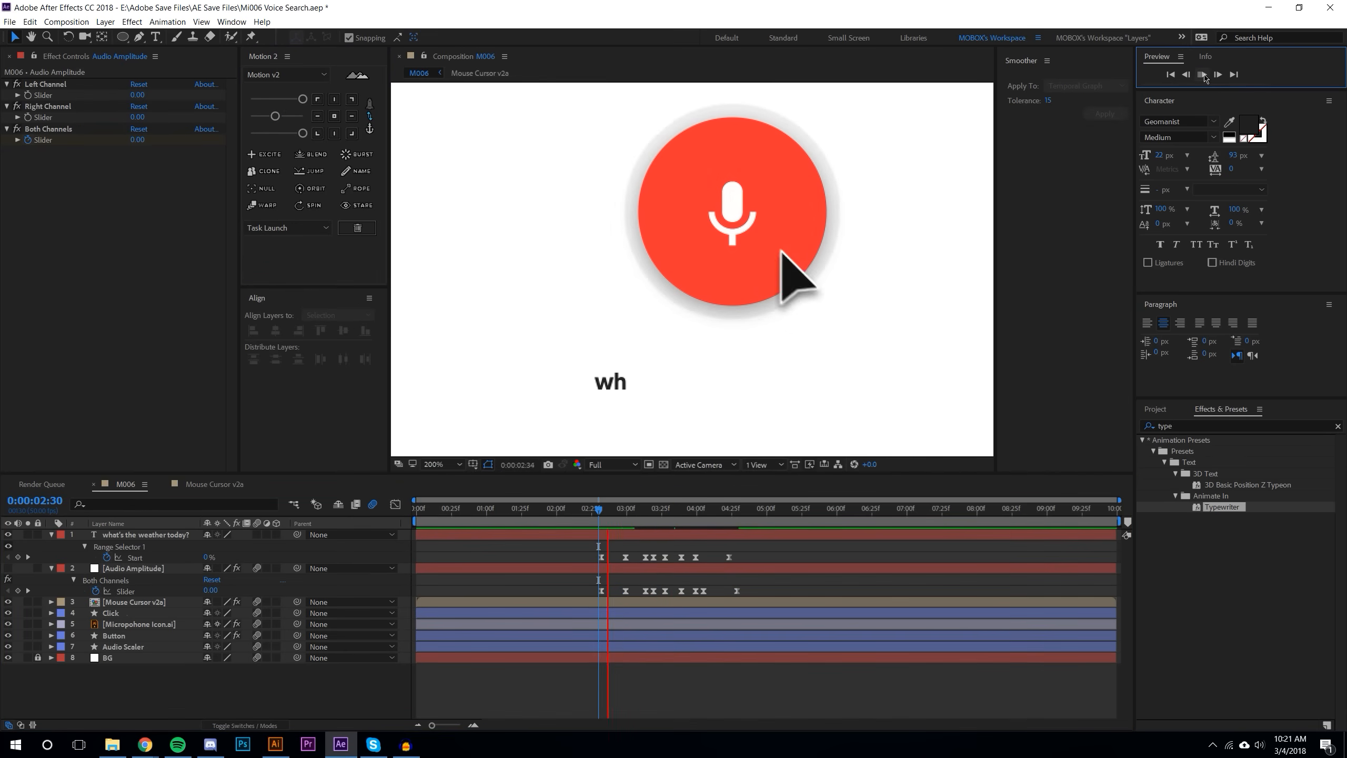
key(space)
drag(604, 511, 568, 511)
click(1202, 75)
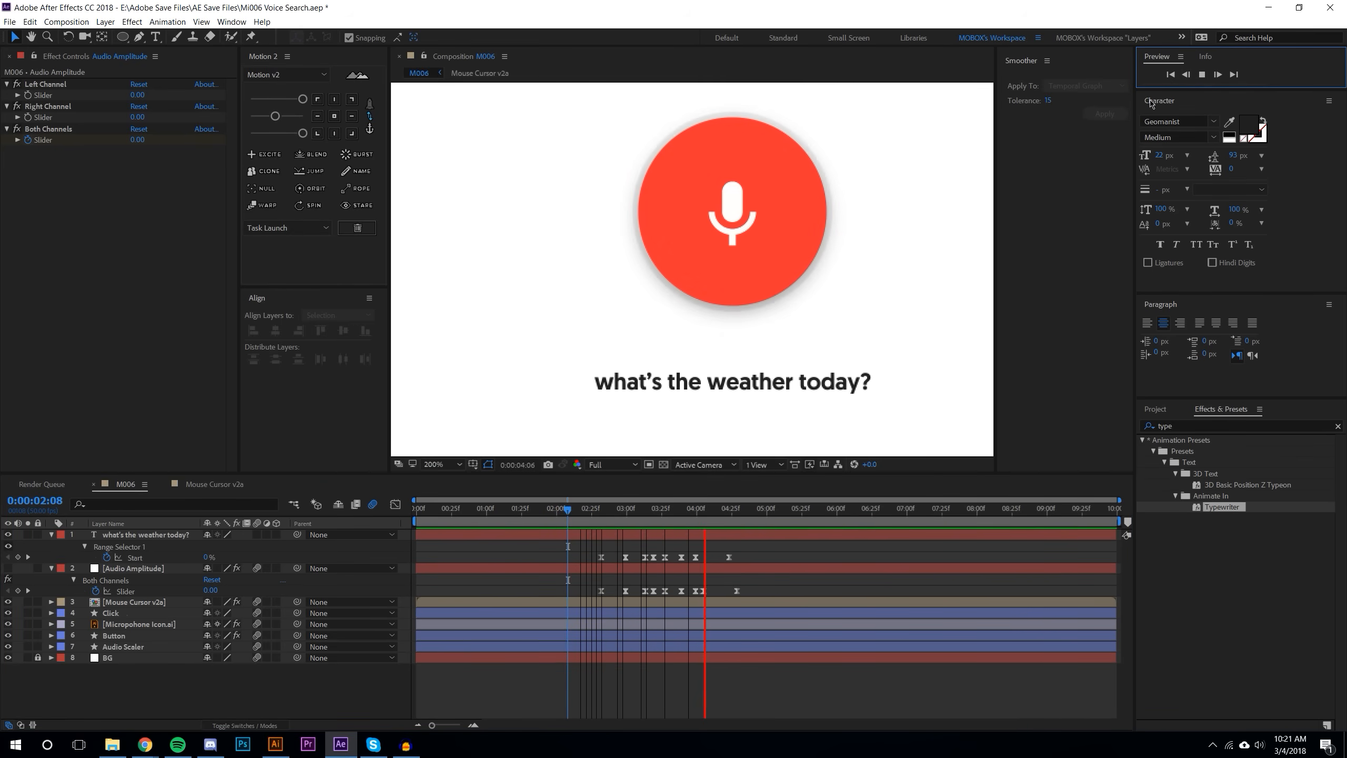
Step: Delete the second-to-last Both Channels Slider keyframe and align the last one with the text's final Start keyframe
drag(594, 511, 709, 501)
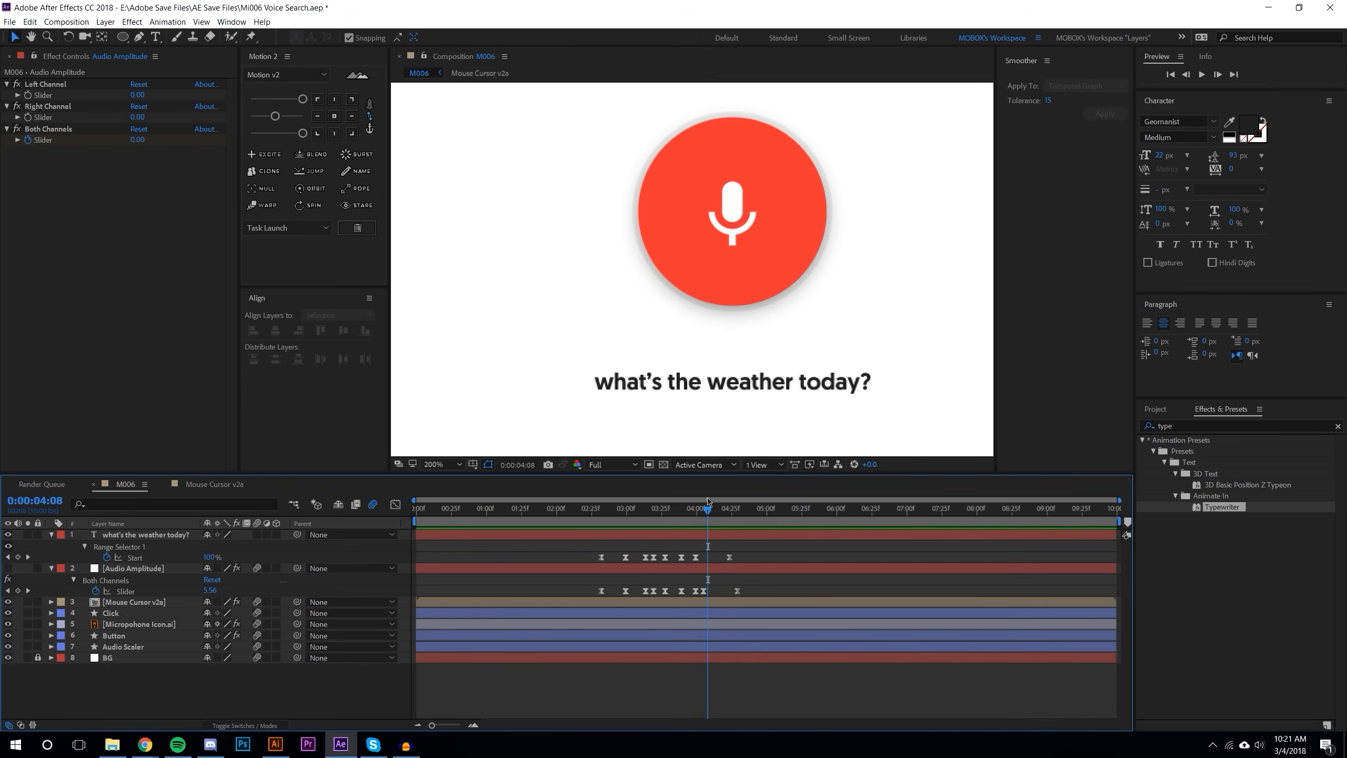
click(704, 591)
key(Delete)
drag(738, 591, 730, 591)
click(724, 580)
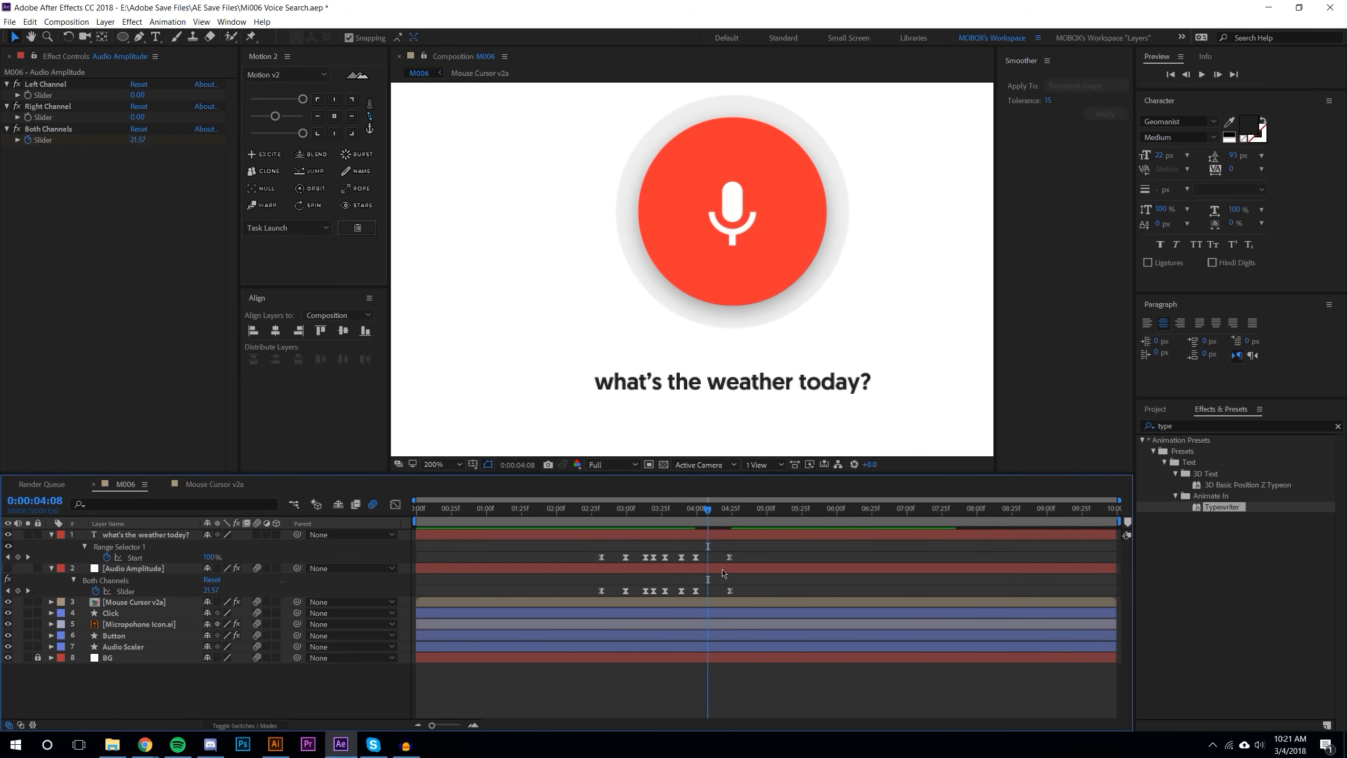
Step: Preview the voice search animation at lower magnifications and check the frame at 0:00:05:15
click(1202, 74)
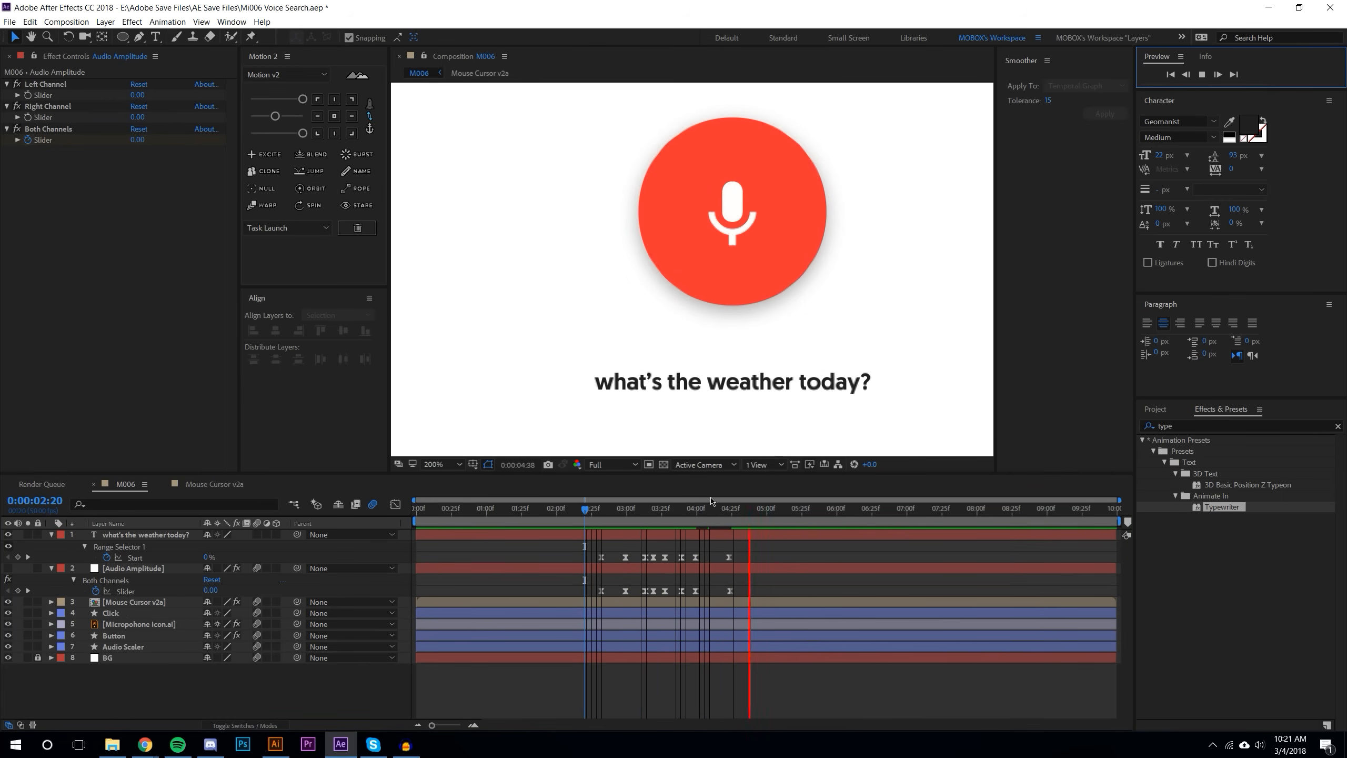
click(661, 509)
scroll(782, 257, down, 2)
scroll(782, 258, up, 1)
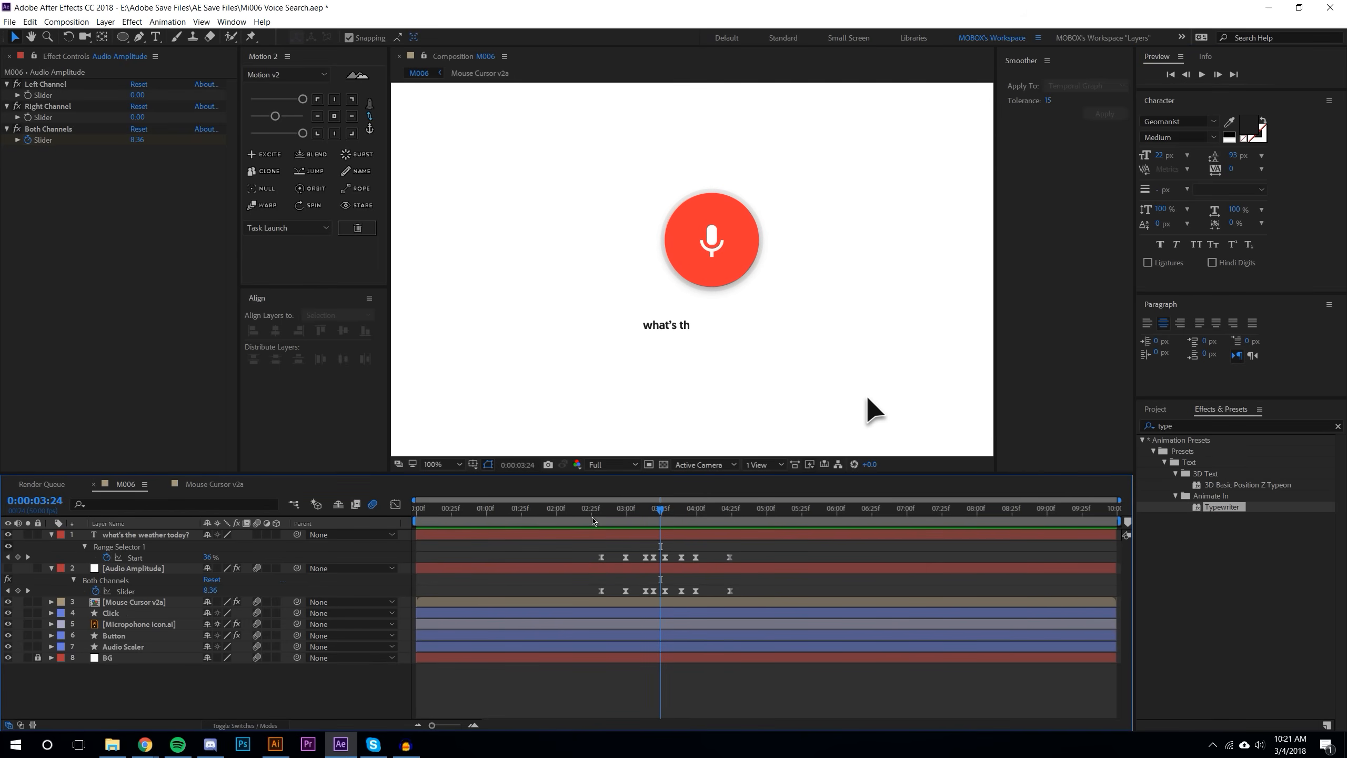
click(1202, 74)
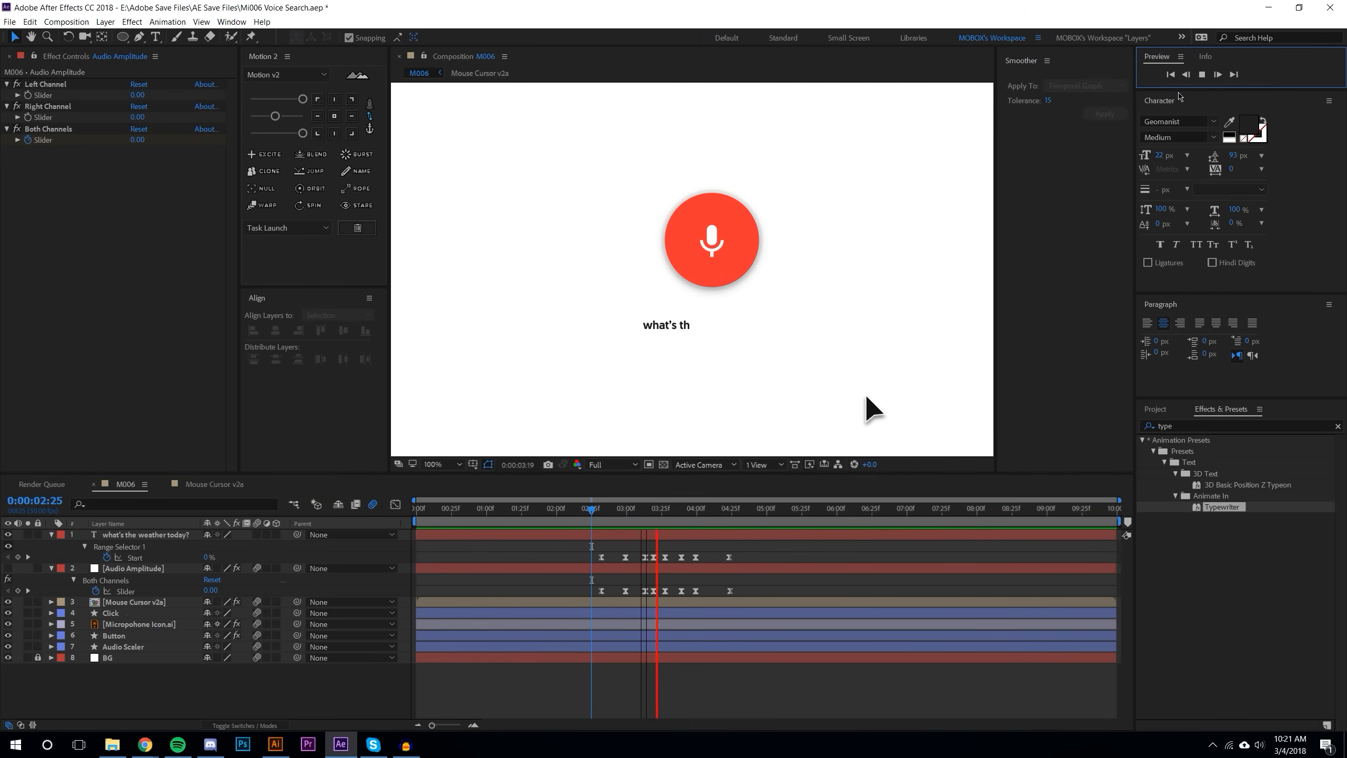
scroll(786, 340, down, 2)
drag(598, 513, 788, 513)
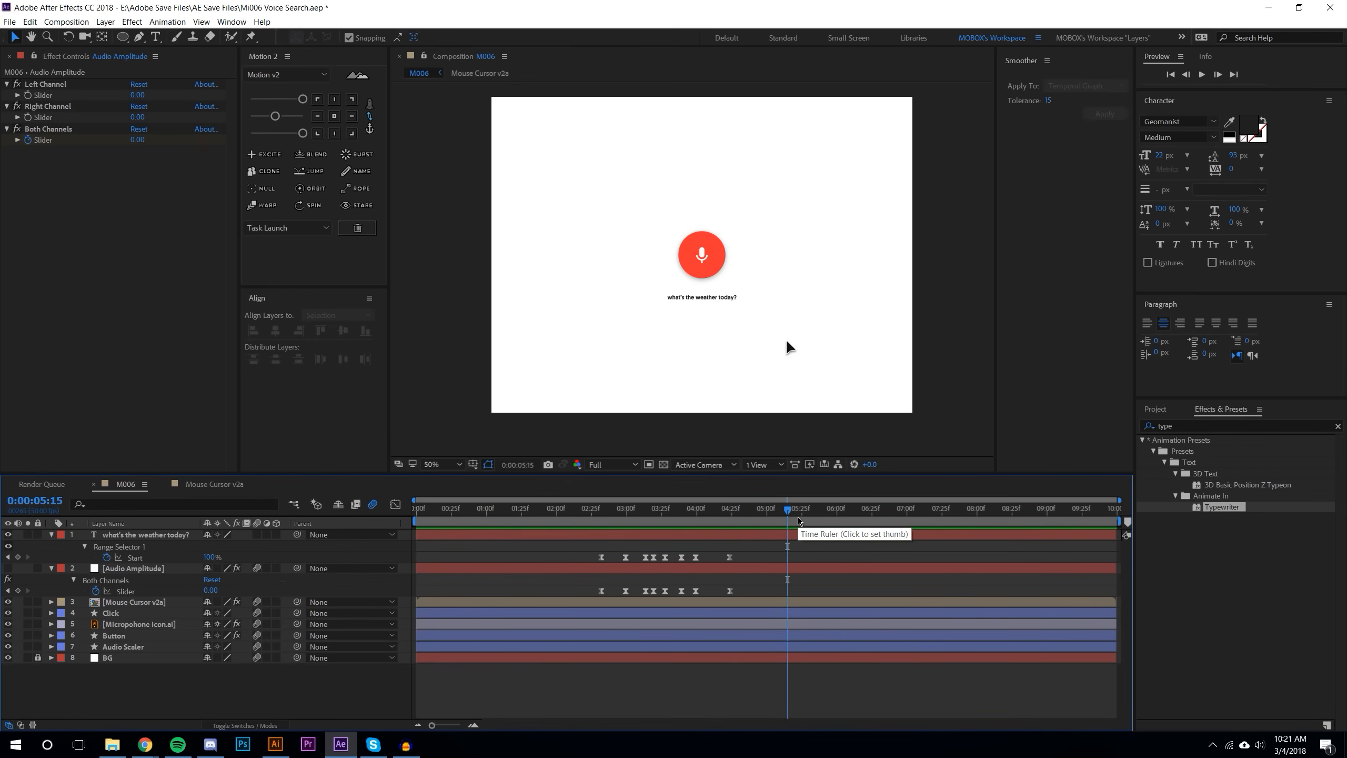
key(slash)
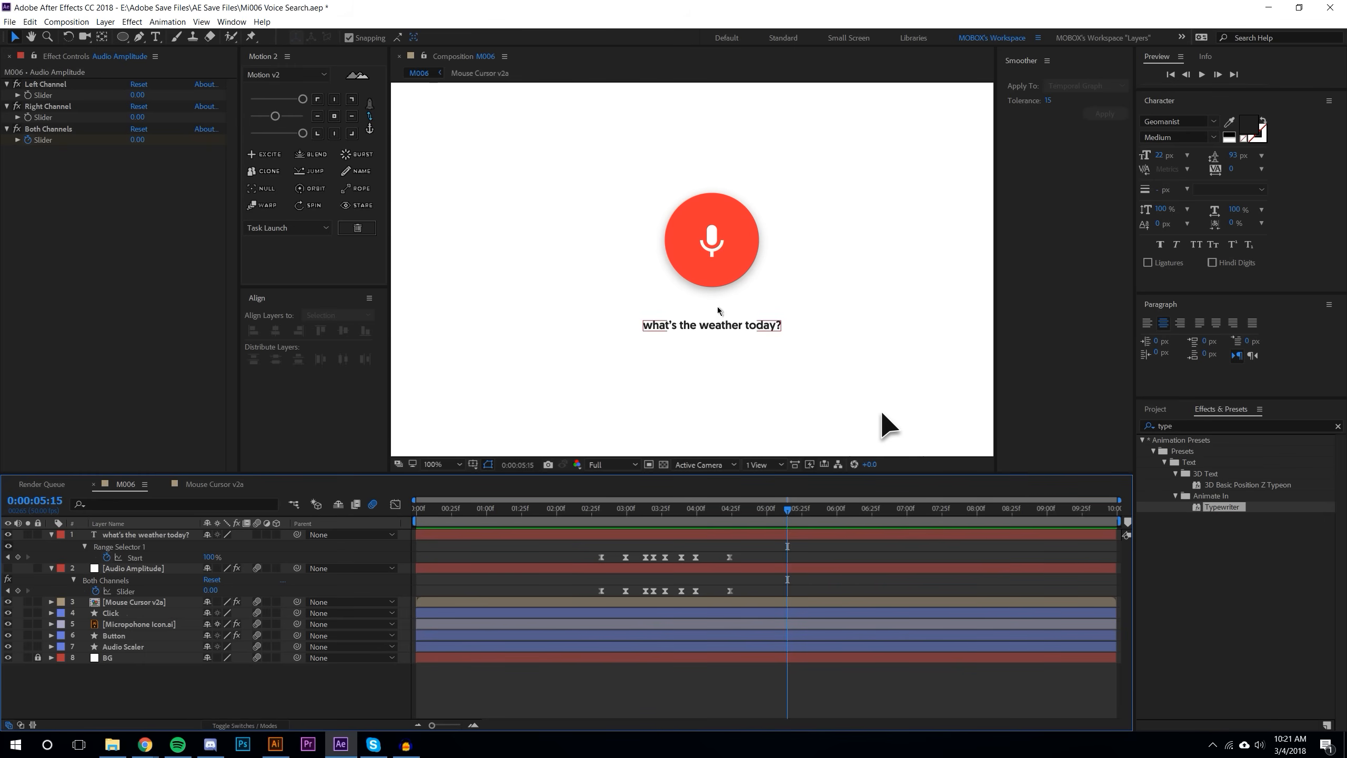
Step: Collapse the text and Audio Amplitude layers and add a Fill Color keyframe to the Button layer at 0:00:06:00
click(52, 534)
click(52, 546)
mouse_move(776, 514)
mouse_down()
mouse_move(852, 514)
mouse_move(557, 512)
mouse_move(809, 504)
mouse_move(836, 489)
mouse_up()
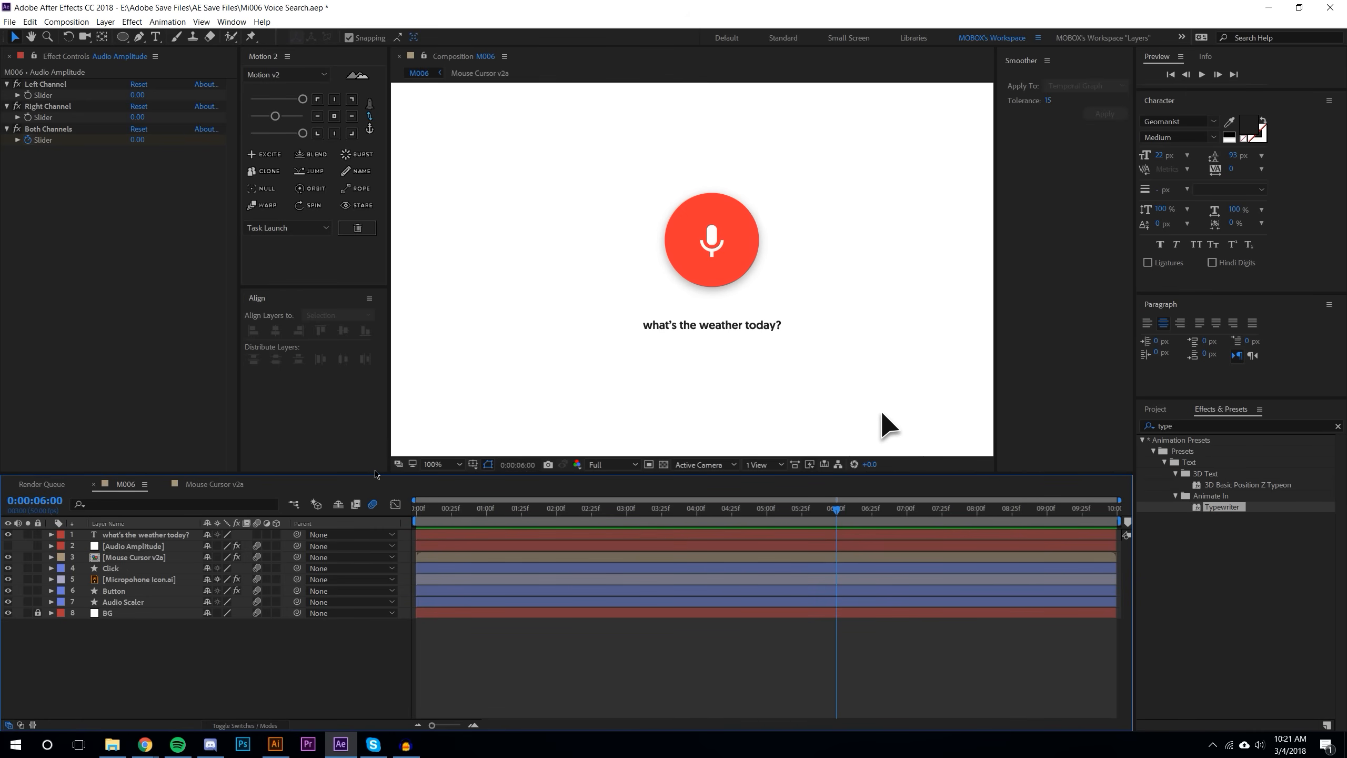
click(127, 593)
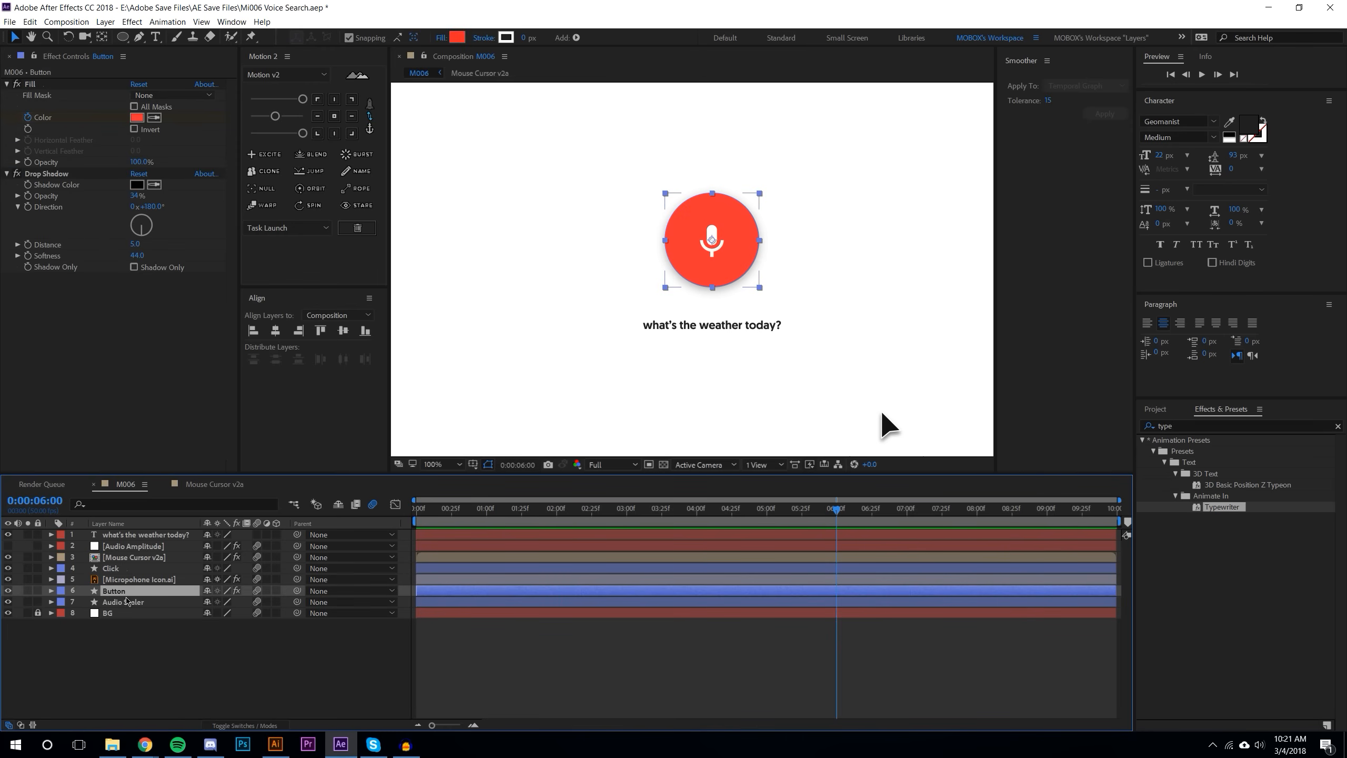
key(u)
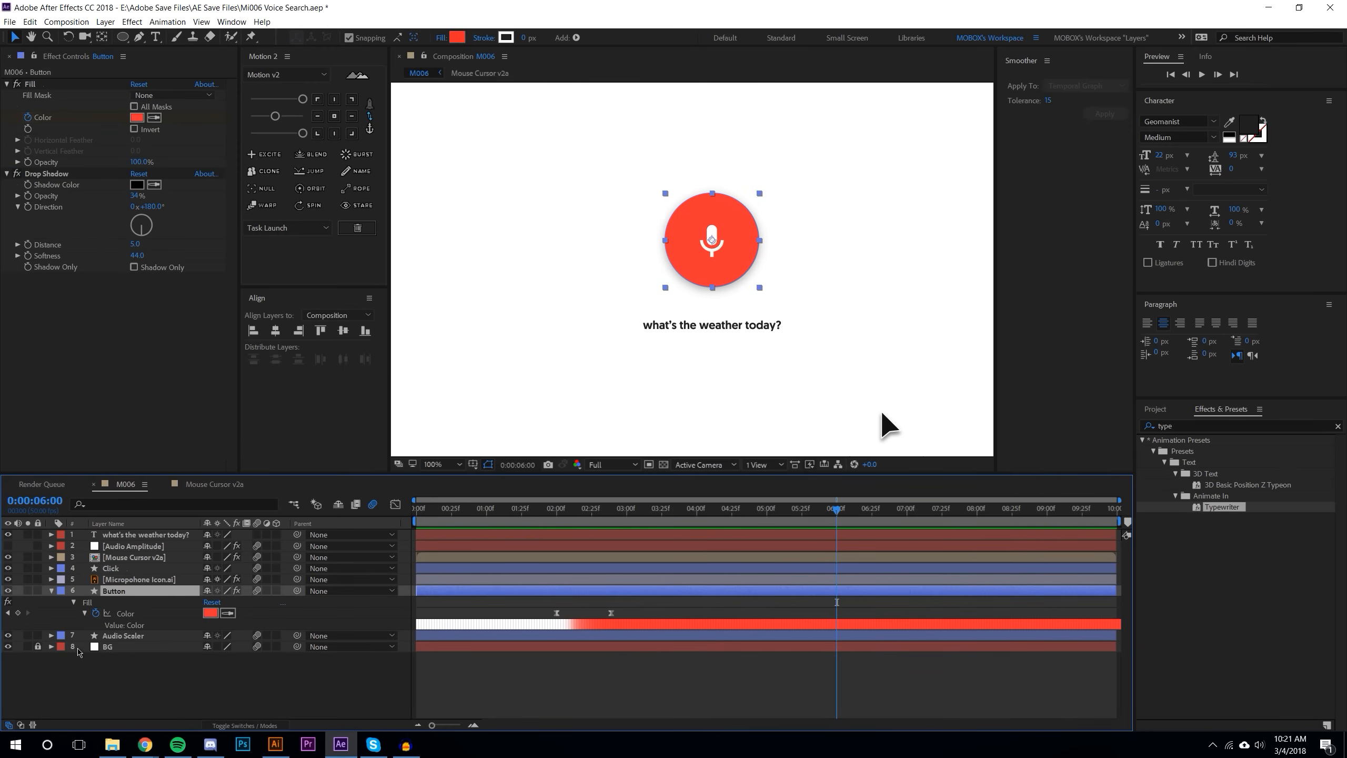
click(17, 614)
Step: Change the Button layer's Fill Color to yellow at 0:00:07:00
drag(838, 512, 910, 515)
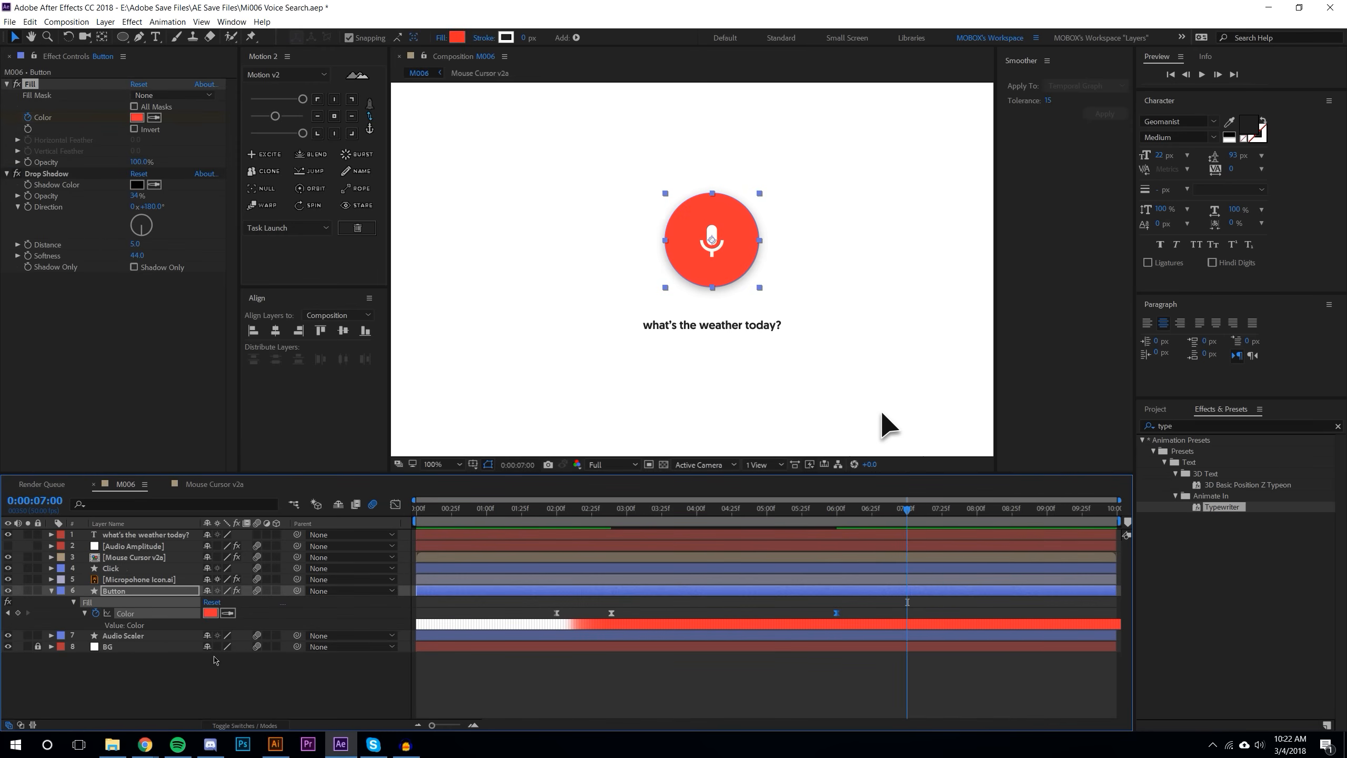
click(207, 614)
drag(359, 550, 369, 639)
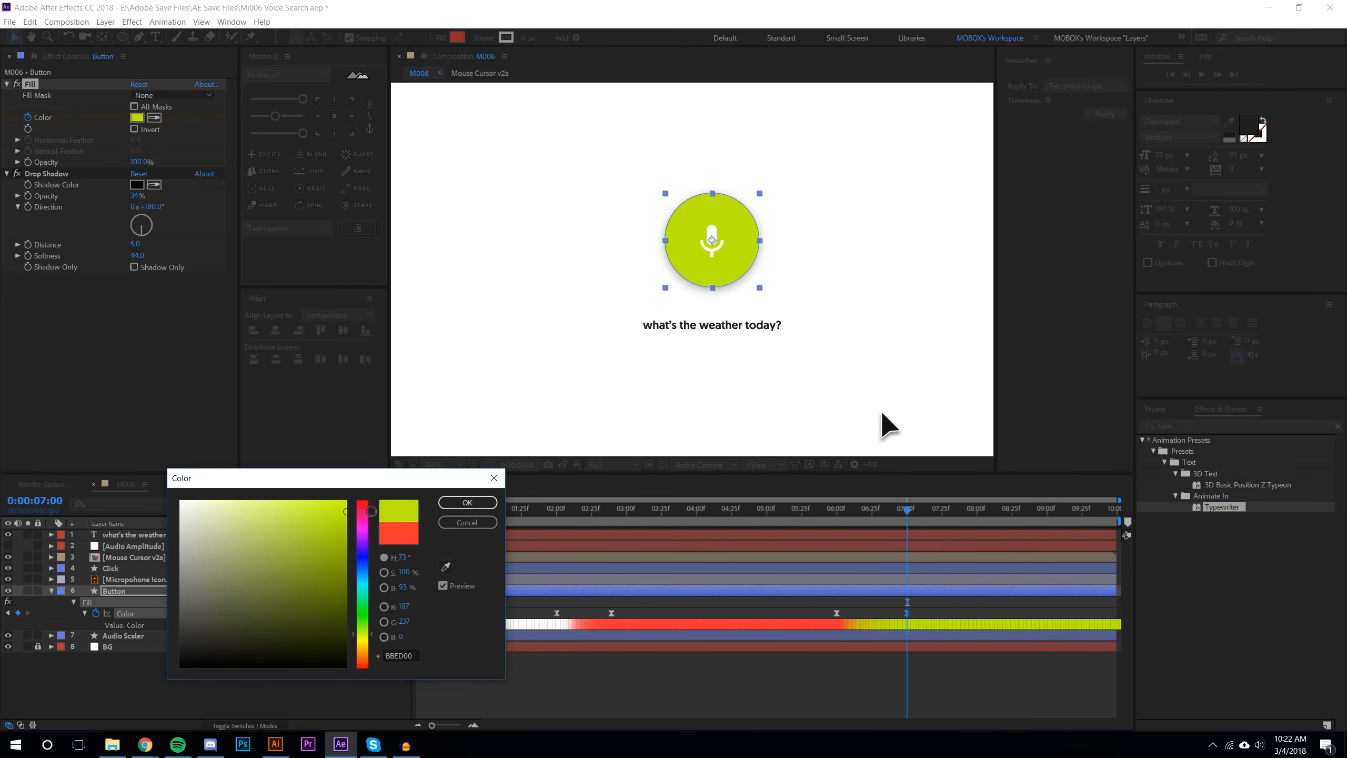
drag(370, 639, 374, 646)
click(467, 502)
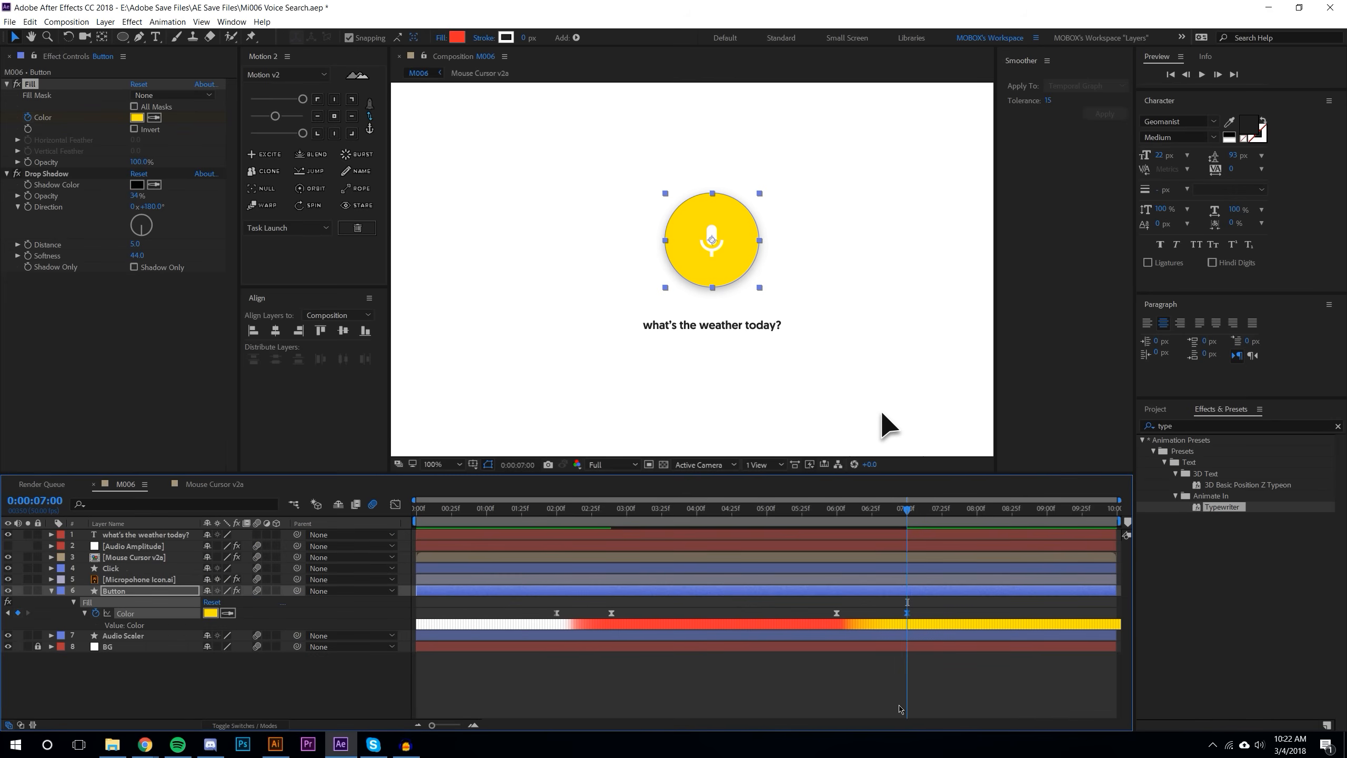
Step: Ease the last two Button color keyframes with the Motion 2 sliders and preview the red-to-yellow transition
click(370, 117)
click(302, 132)
click(838, 509)
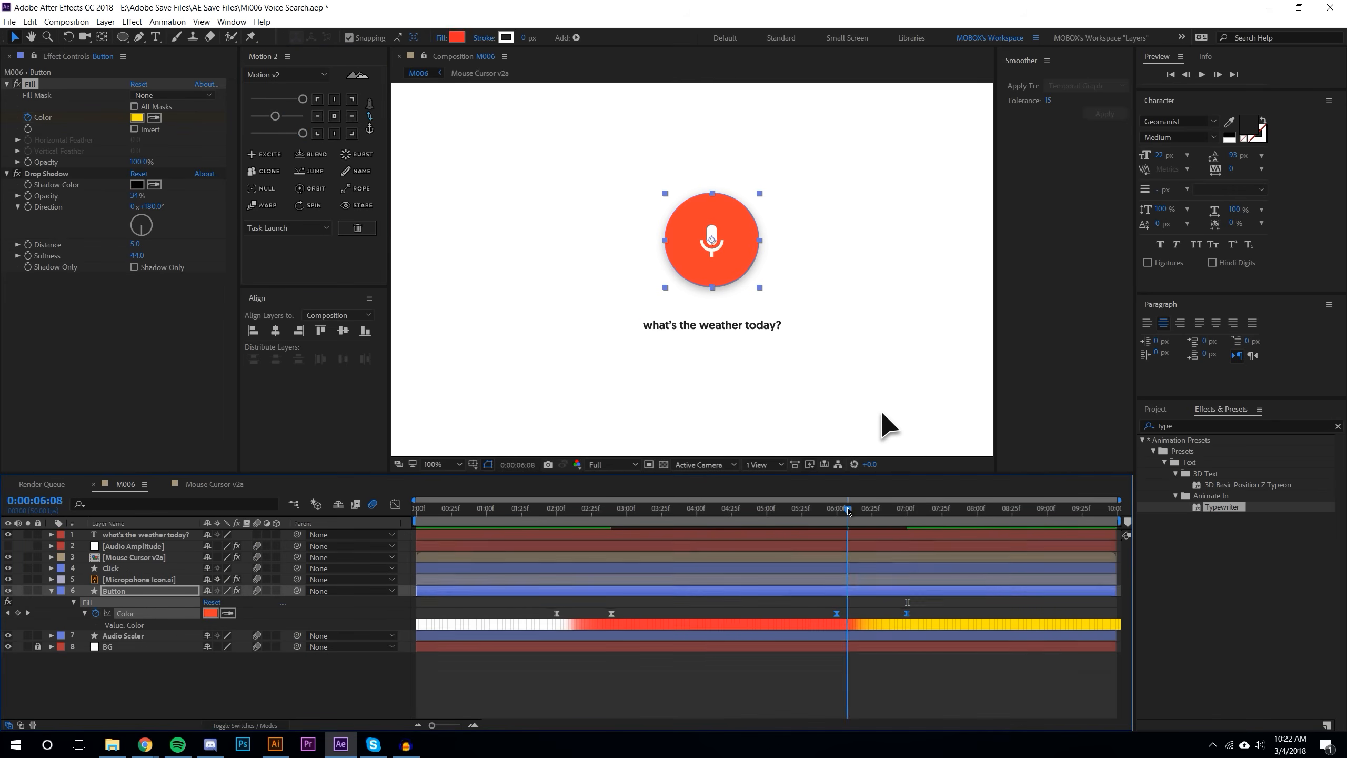
click(1202, 74)
click(903, 510)
drag(903, 511, 851, 554)
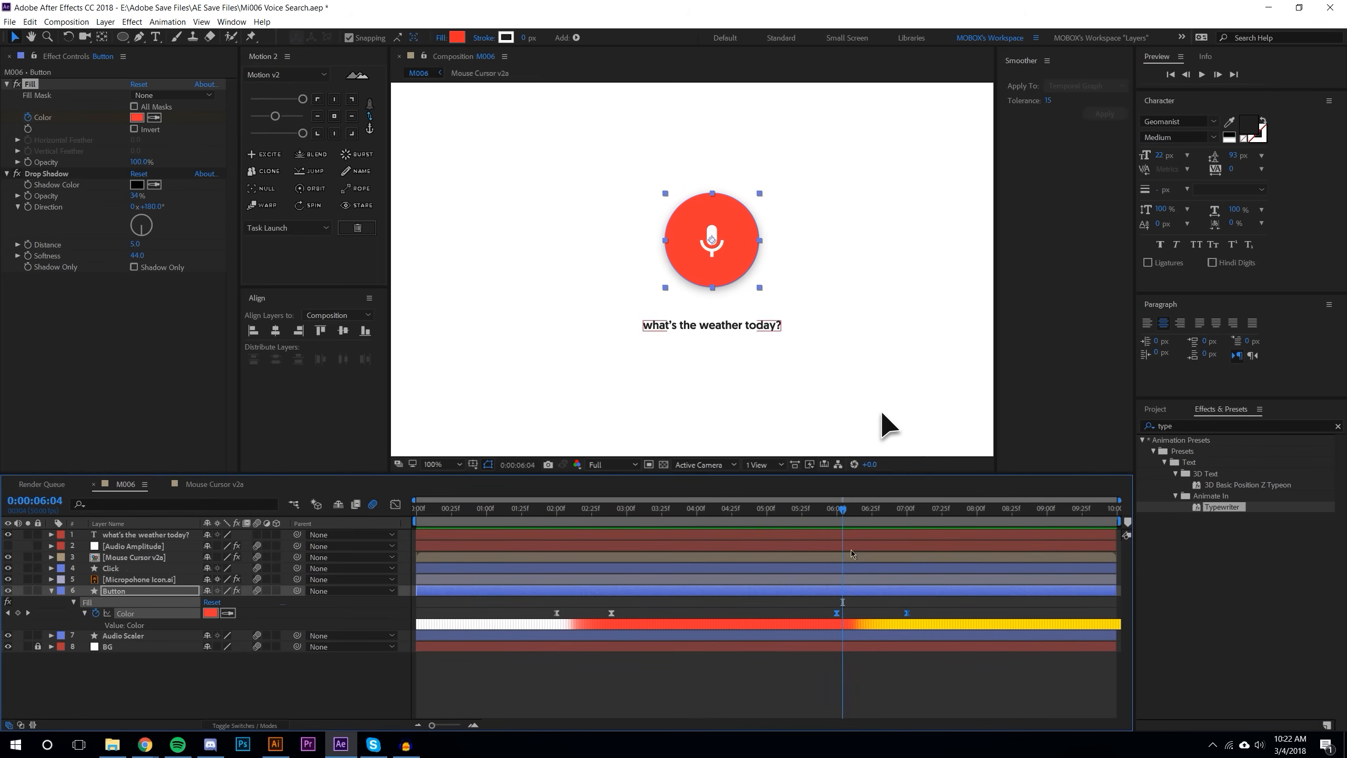
Step: Keyframe the Microphone Icon layer's Scale at 0:00:06:00 and set it to 0% at 0:00:07:00
key(j)
click(129, 582)
key(s)
click(81, 594)
click(84, 590)
key(u)
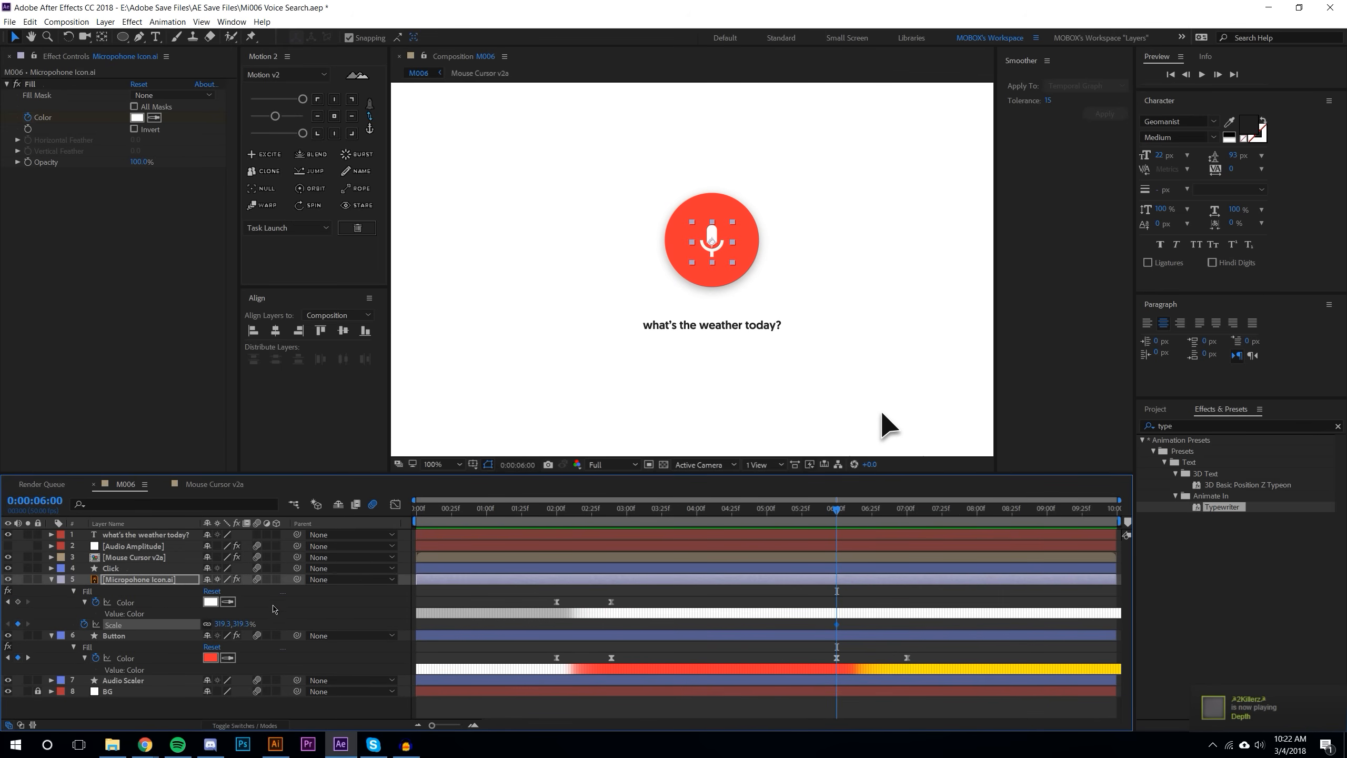
key(k)
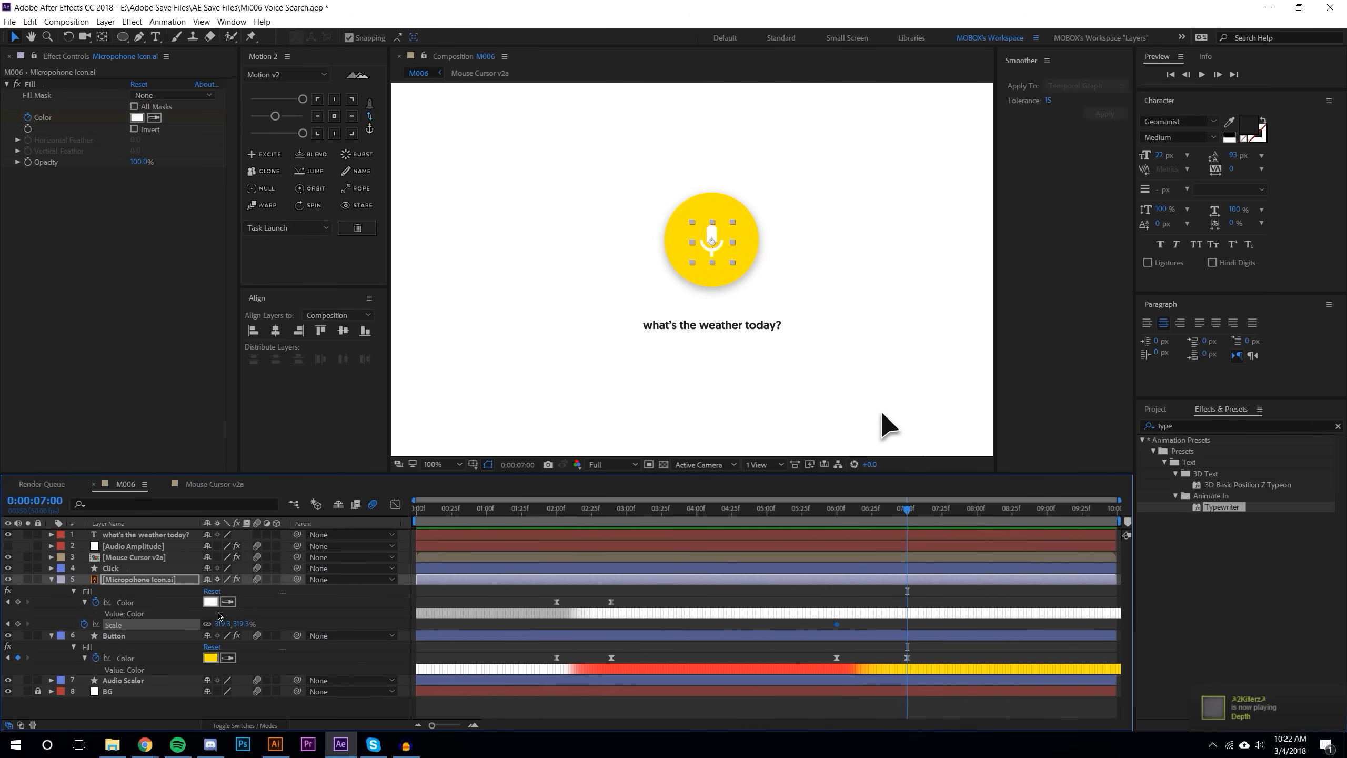
click(242, 624)
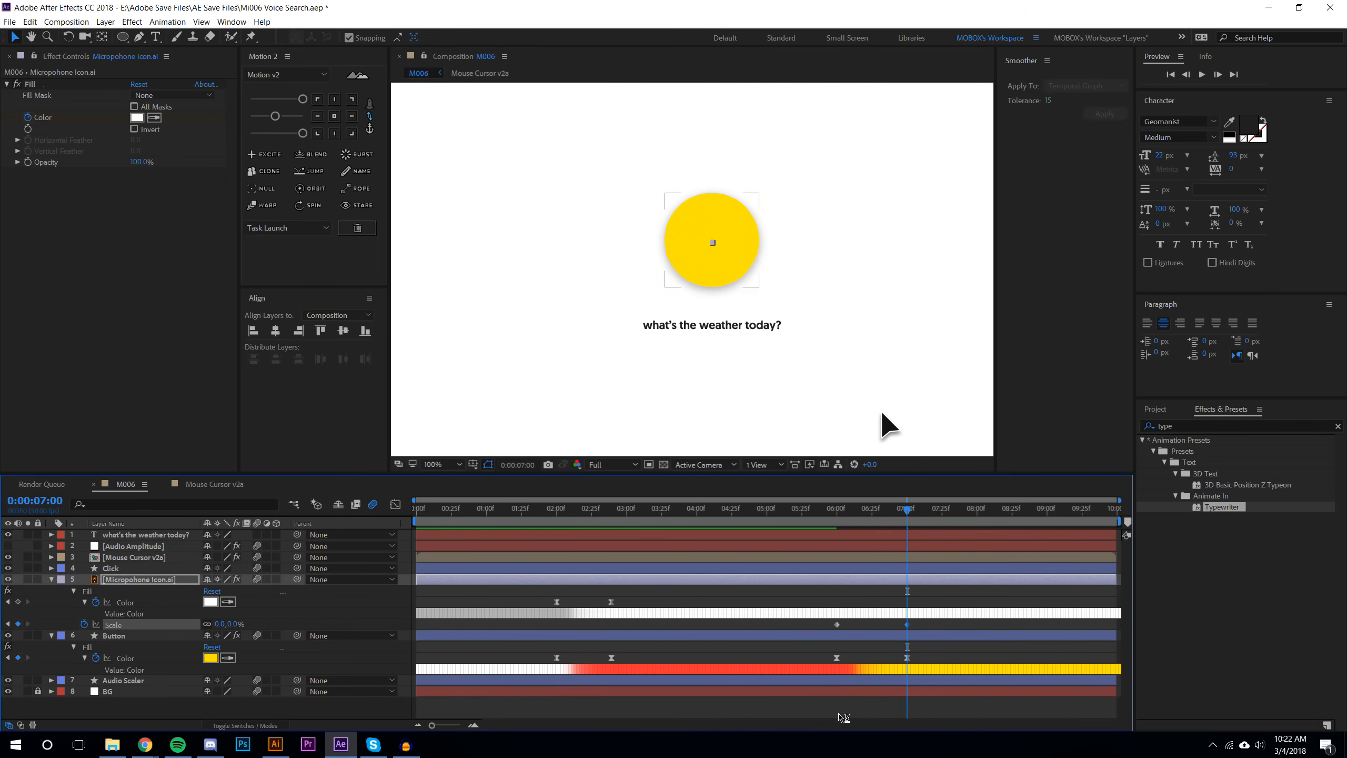
Step: Ease the Microphone Icon layer's two Scale keyframes with the Motion 2 sliders
drag(810, 627, 1008, 648)
click(275, 117)
click(303, 133)
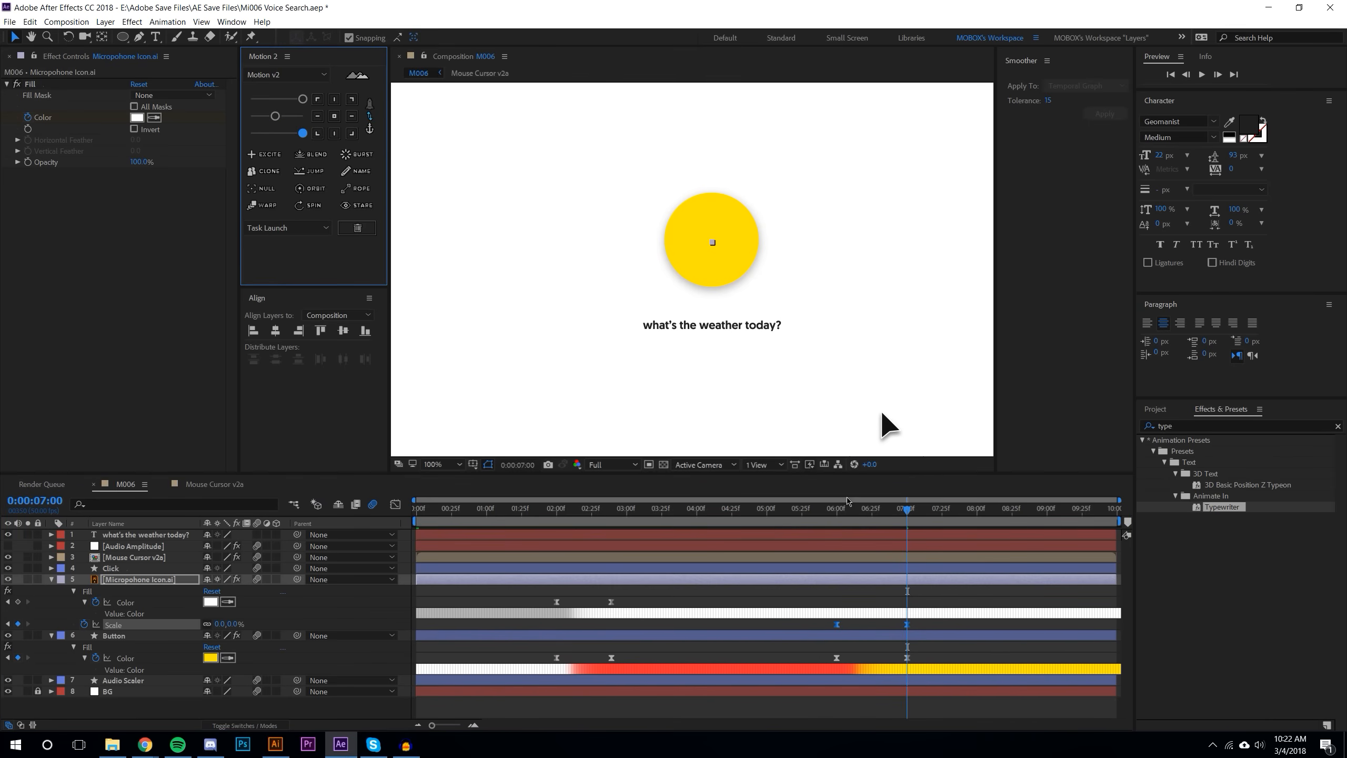
click(991, 646)
Step: Add a Position keyframe to the "what's the weather today?" text layer at 0:00:06:00
click(719, 324)
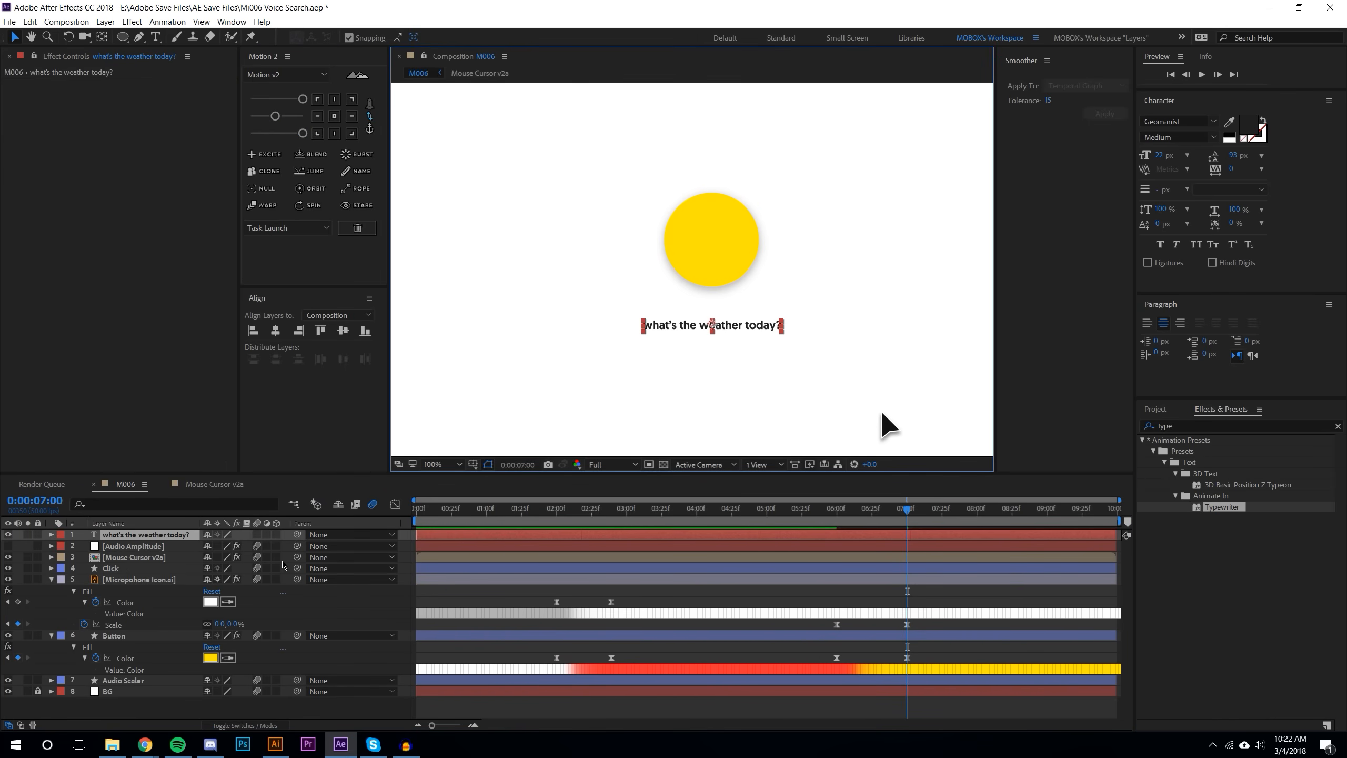
key(j)
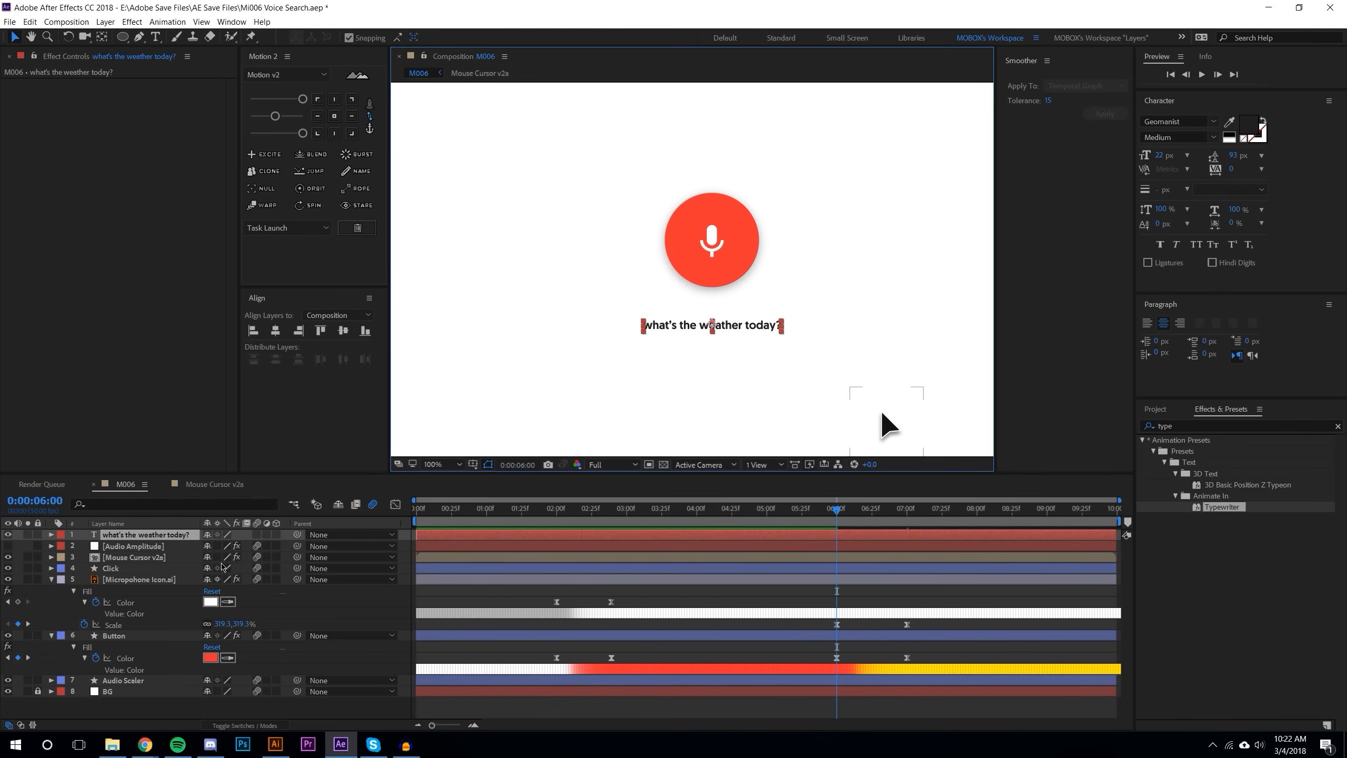
key(p)
click(83, 547)
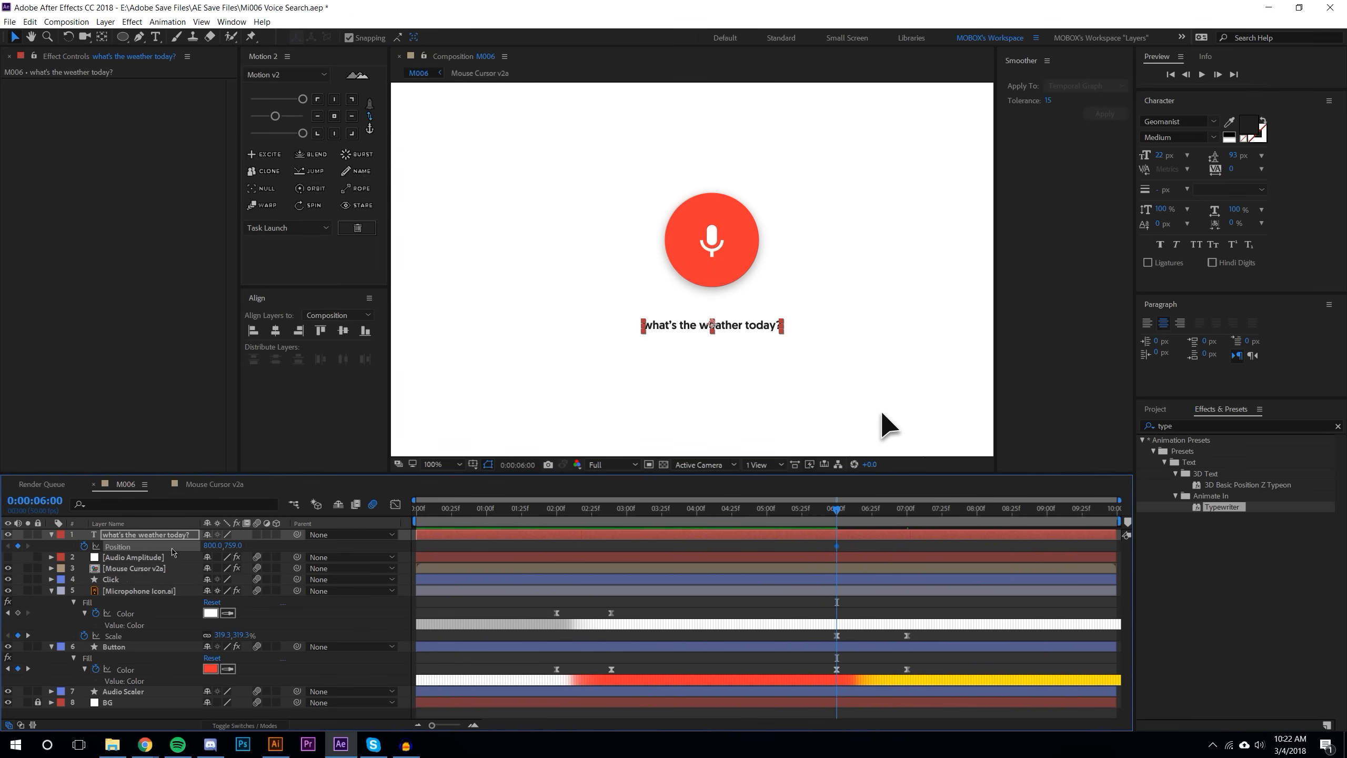
key(u)
Step: Move the text layer straight down about 80 px at 0:00:07:00 to keyframe its Position
key(Home)
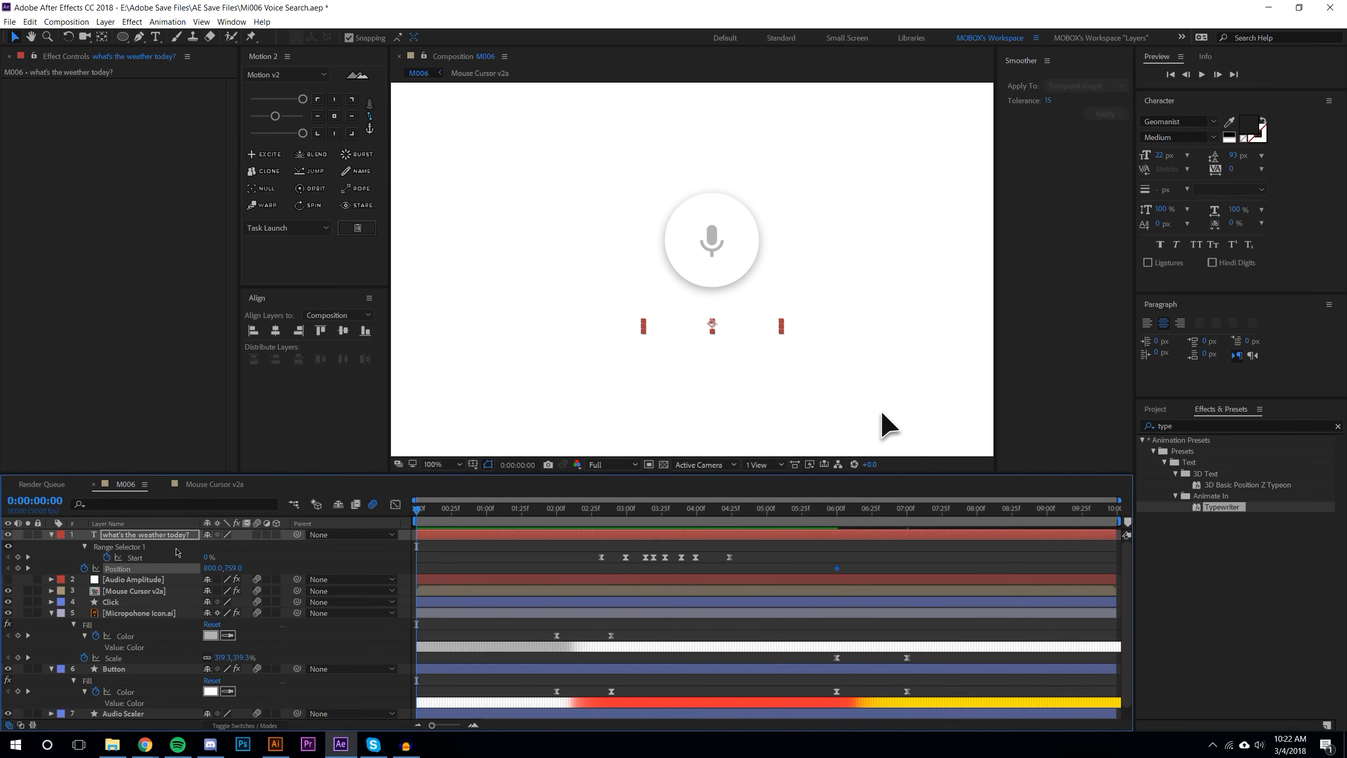
key(space)
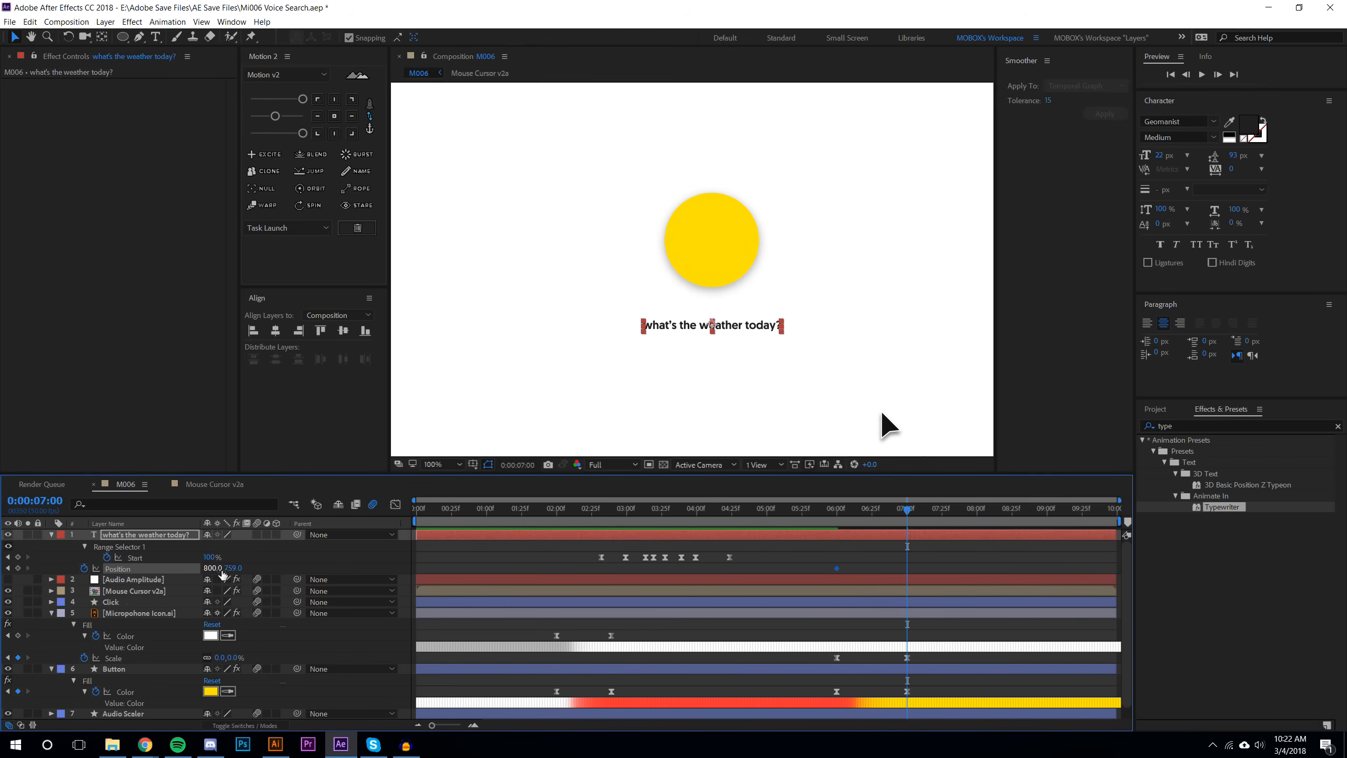
drag(229, 569, 305, 558)
key(ctrl+z)
drag(244, 569, 328, 567)
Step: Keyframe the text layer's Opacity at 0:00:06:00 and set it to 0% at 0:00:07:00
key(j)
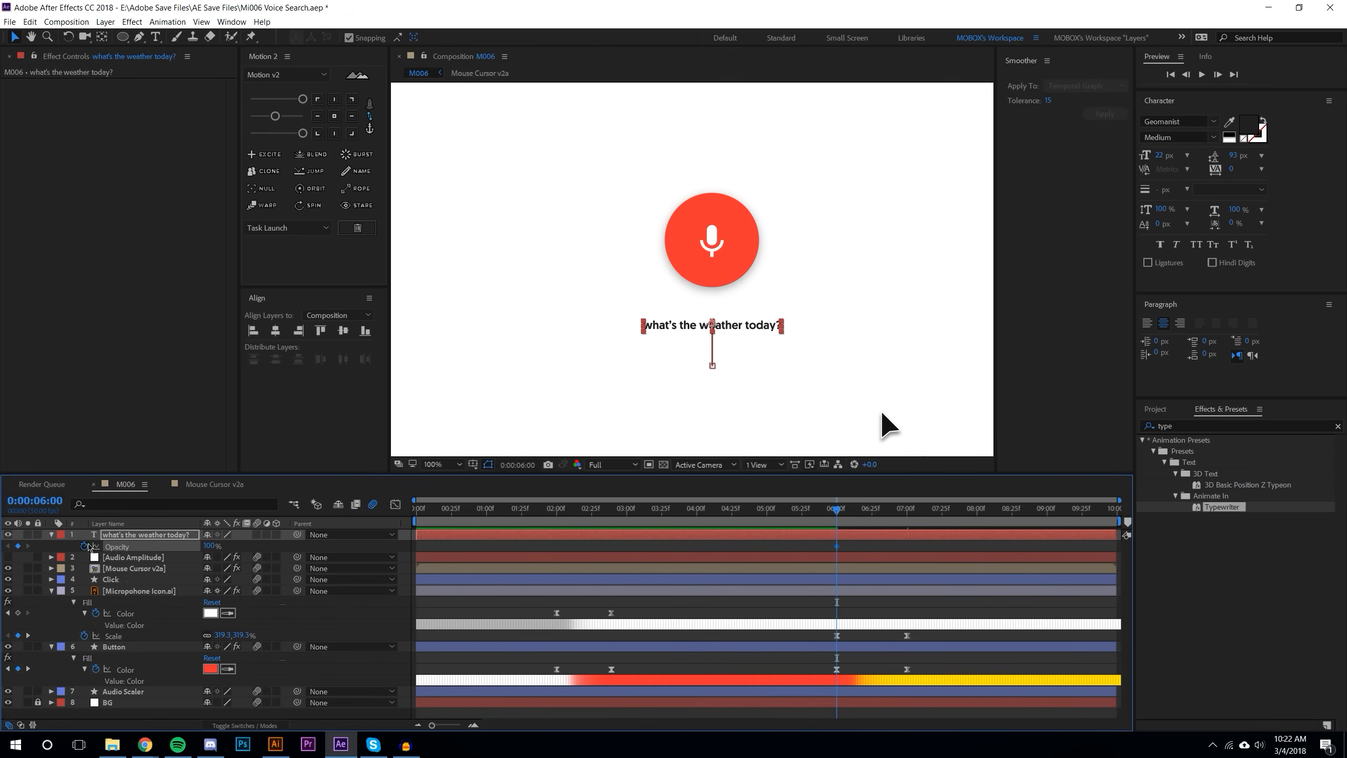
key(alt+shift+t)
key(k)
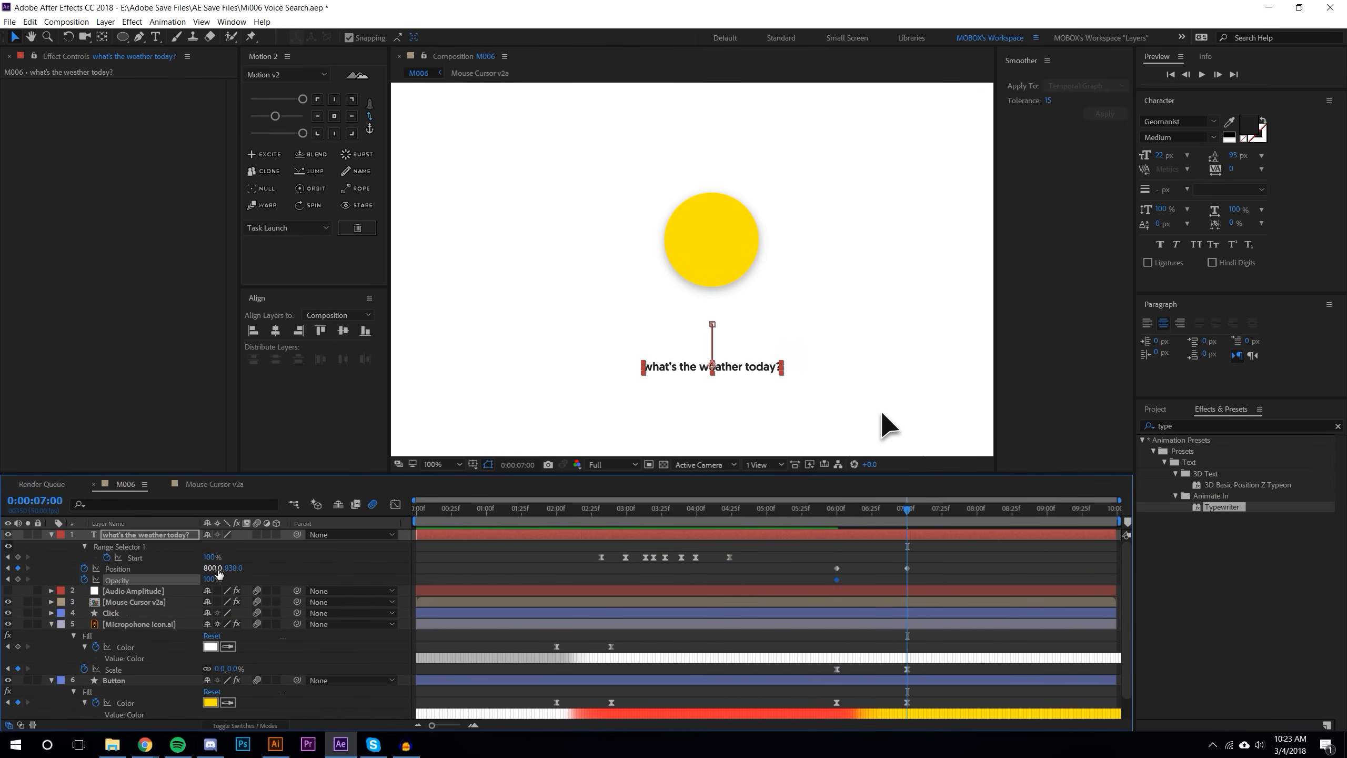
drag(214, 579, 159, 579)
Step: Ease the text layer's Position and Opacity keyframes, along with the concurrent icon Scale and Button Color keyframes, using the Motion 2 sliders
click(961, 573)
drag(814, 566, 922, 706)
click(275, 117)
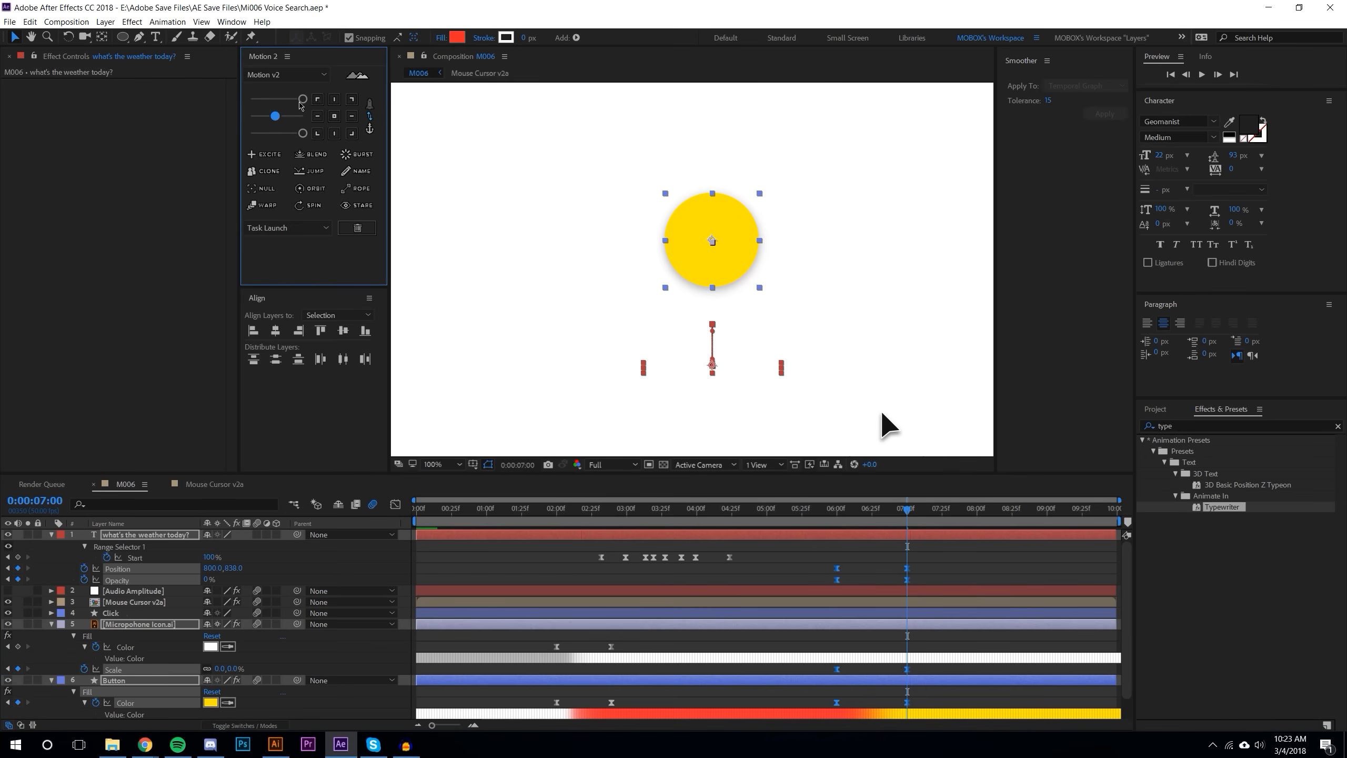
click(943, 578)
click(303, 102)
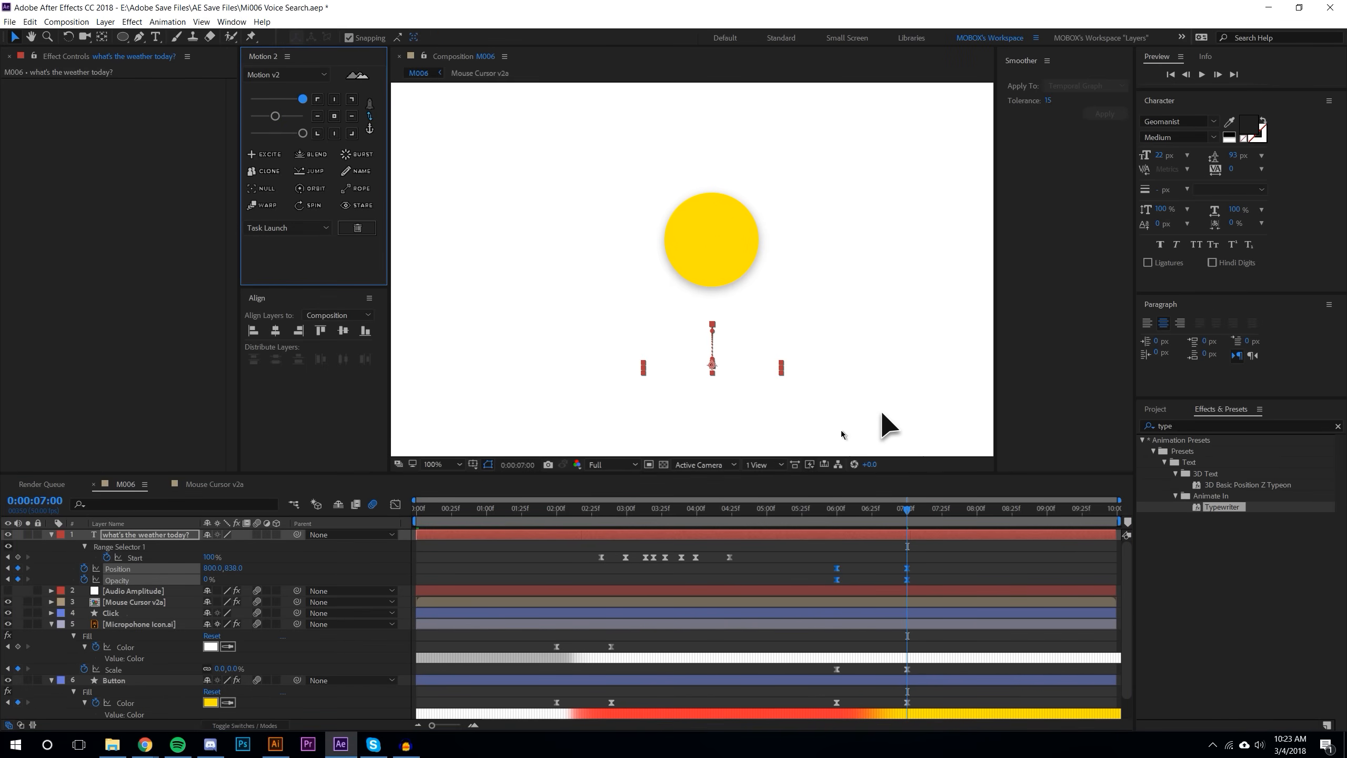
click(874, 555)
Step: Preview the text fading and dropping while the button turns yellow, starting just before 0:00:06:00
click(826, 509)
click(1202, 74)
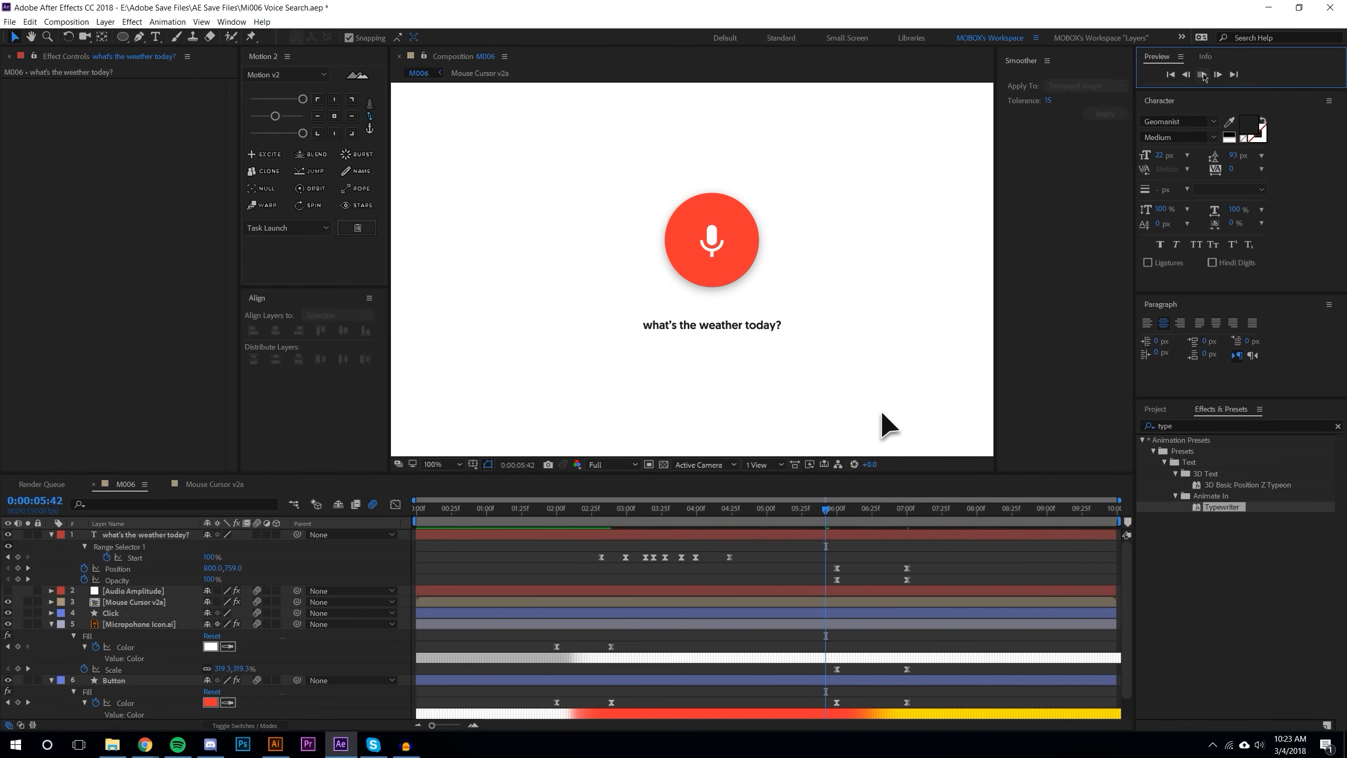
click(817, 509)
drag(819, 510, 944, 509)
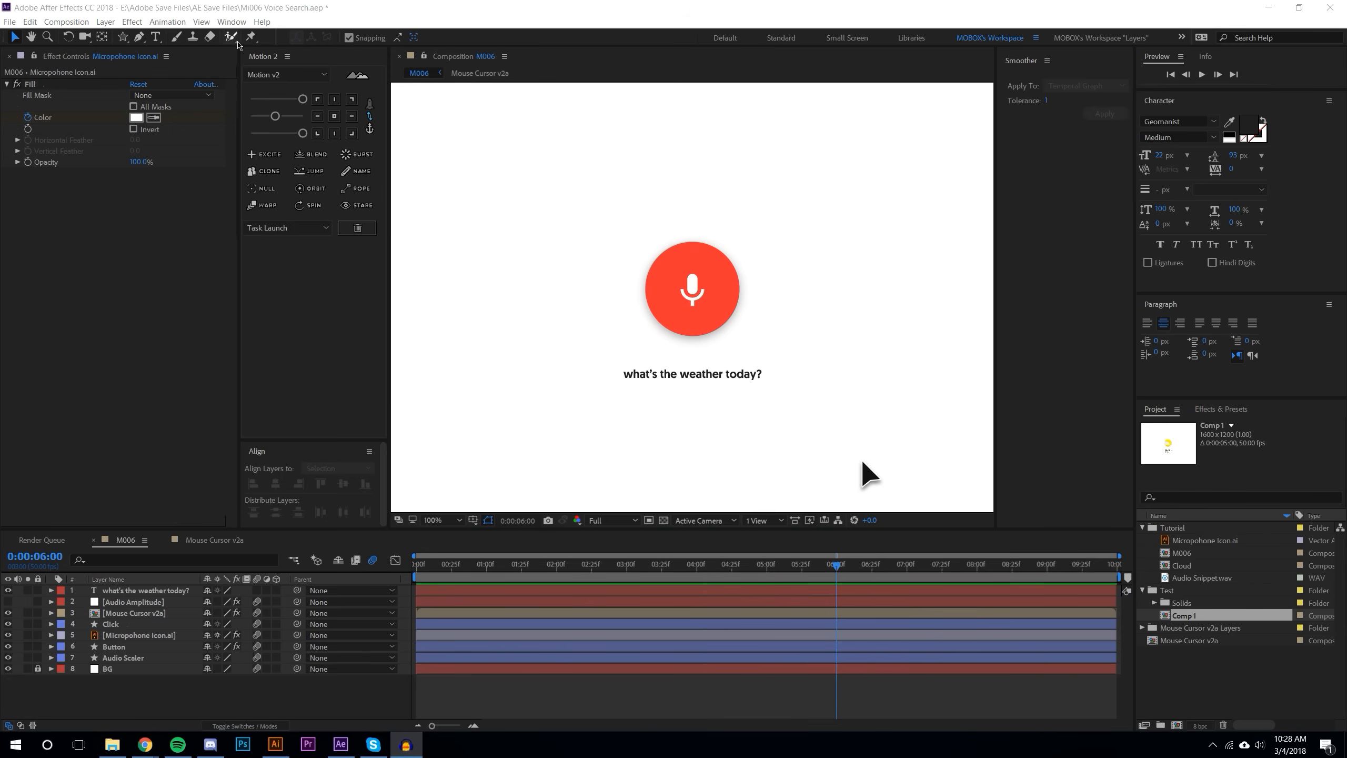
Step: Switch the interface to the MOBOX's Workspace "Layers" workspace
click(231, 21)
mouse_move(297, 36)
click(600, 150)
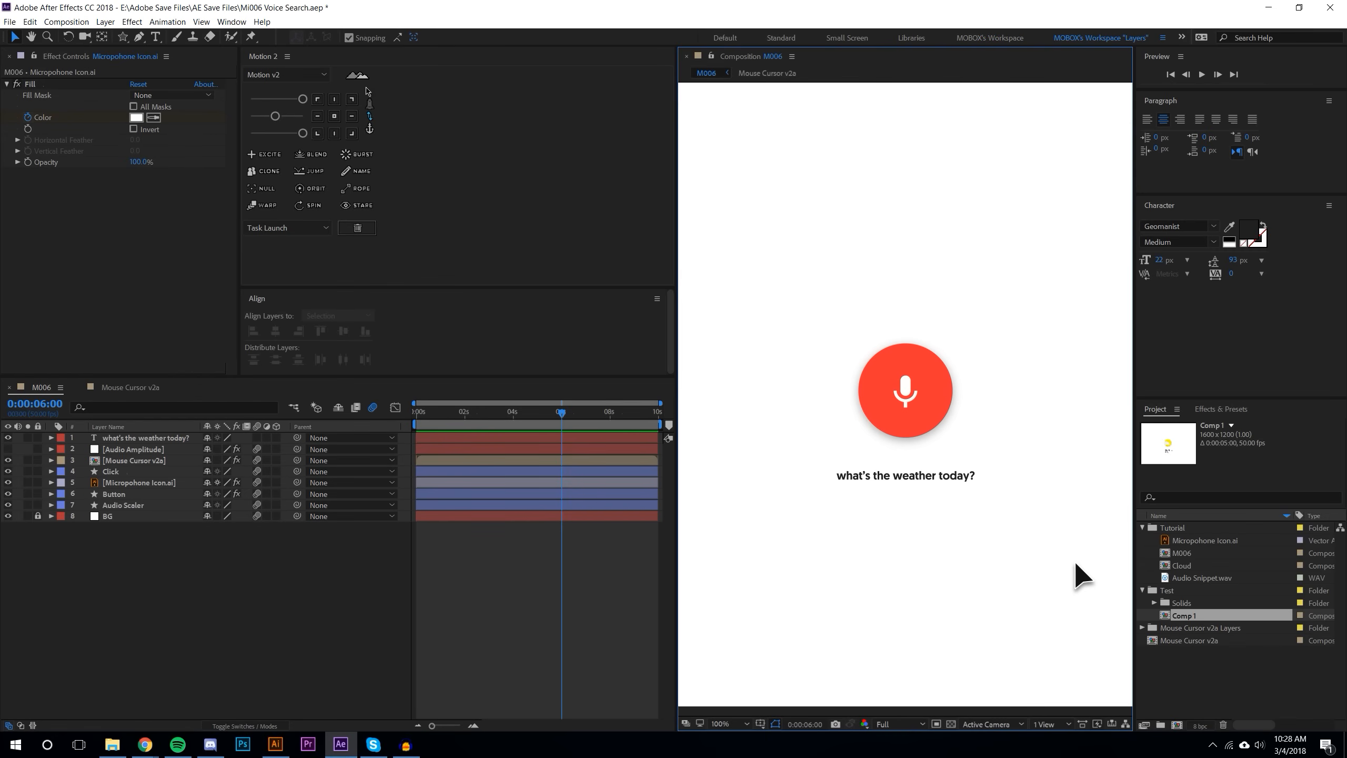
Step: Draw a black five-point star with the Star Tool and move it over the red button
drag(122, 37, 163, 100)
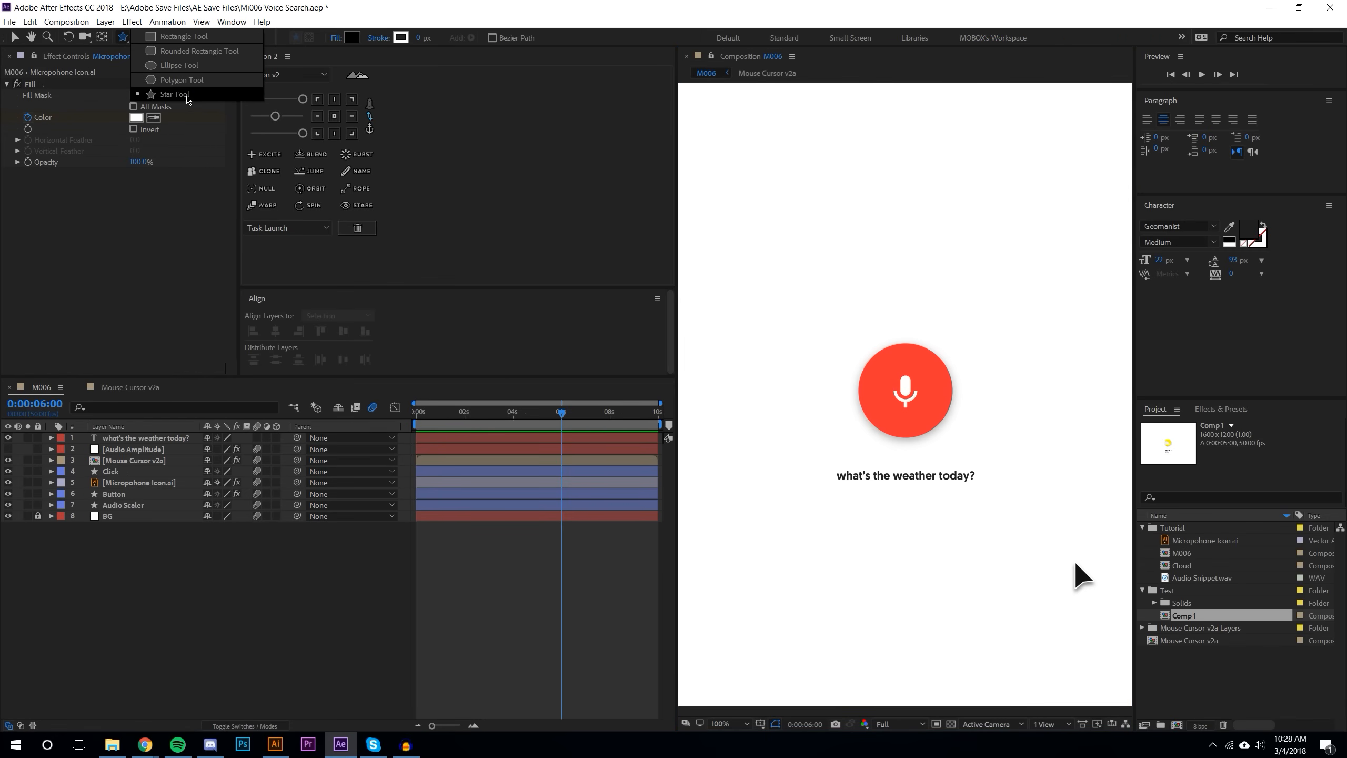
drag(732, 239, 770, 298)
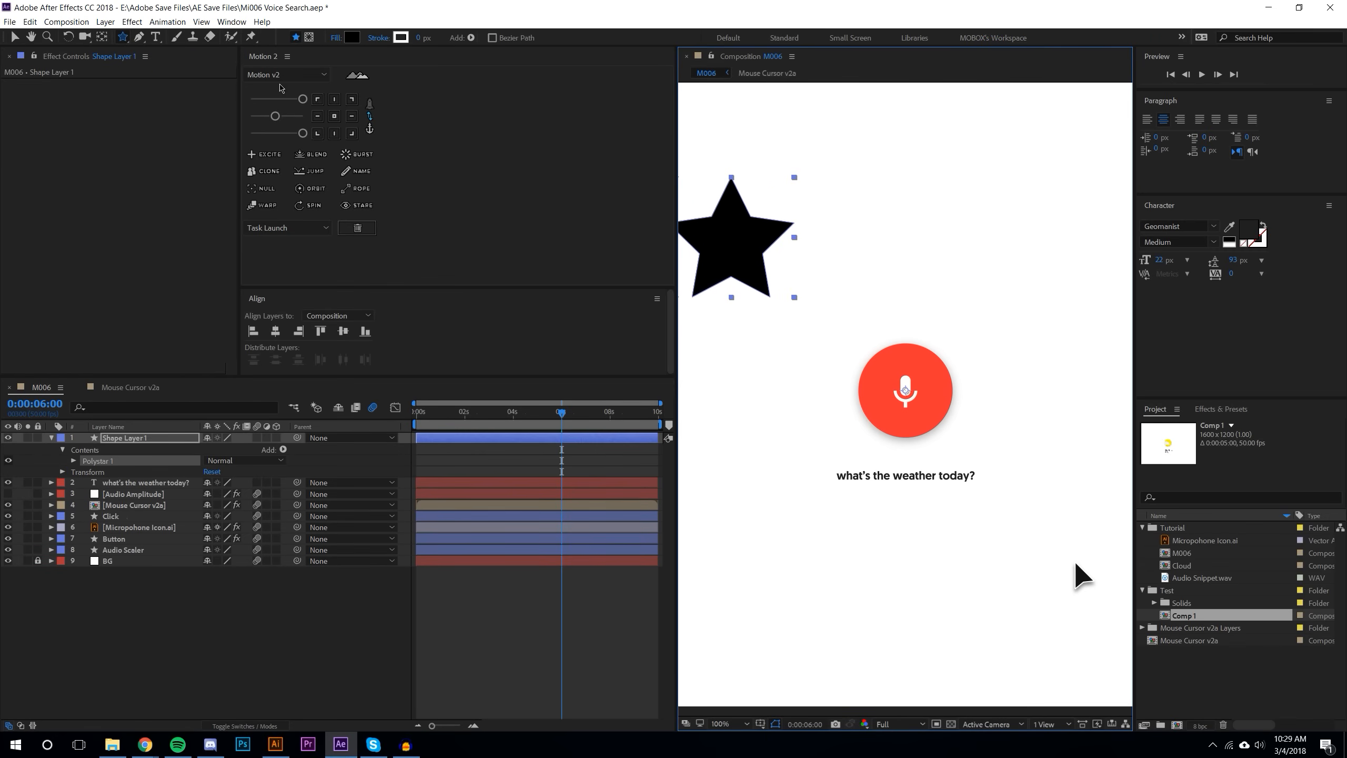
click(15, 37)
click(228, 641)
click(731, 265)
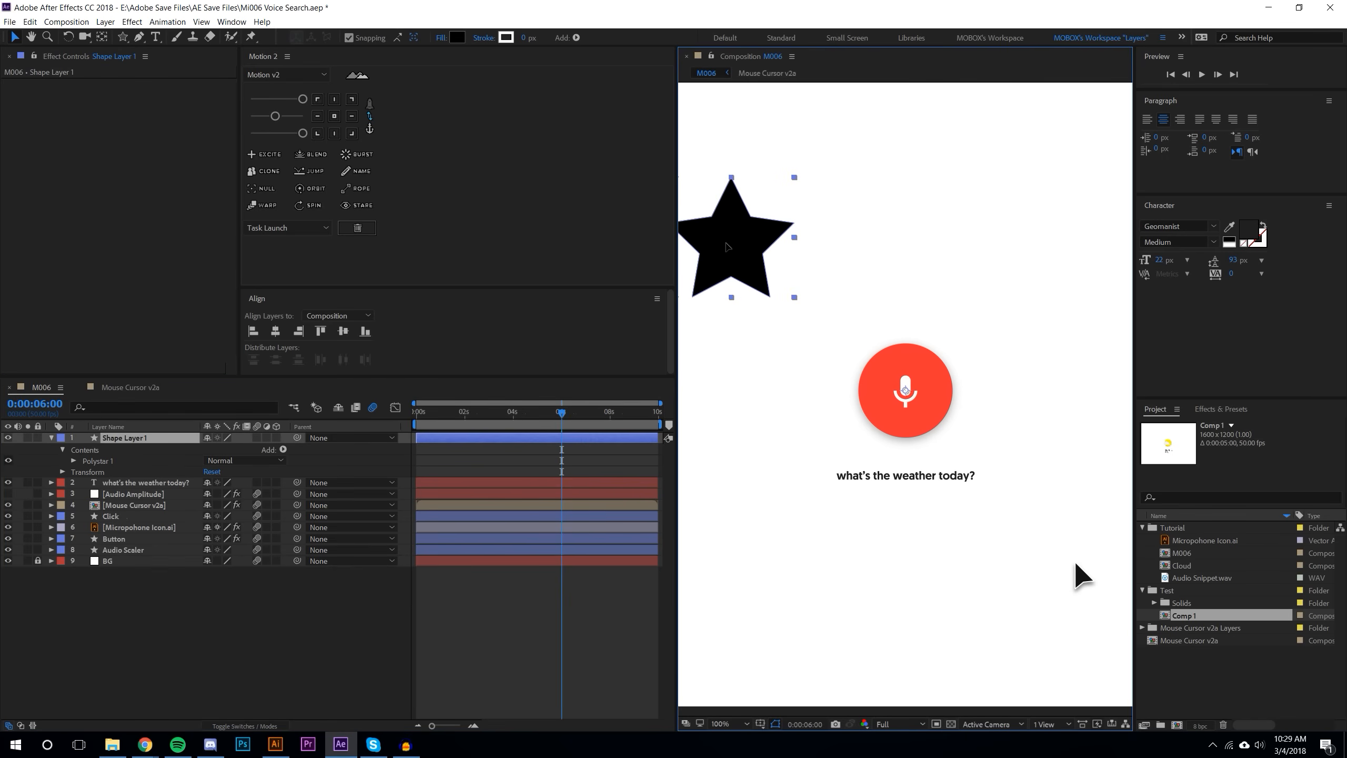
drag(731, 266, 900, 418)
Step: Center the star layer's anchor point and scale the layer to about 71%
scroll(928, 407, up, 2)
scroll(929, 406, up, 2)
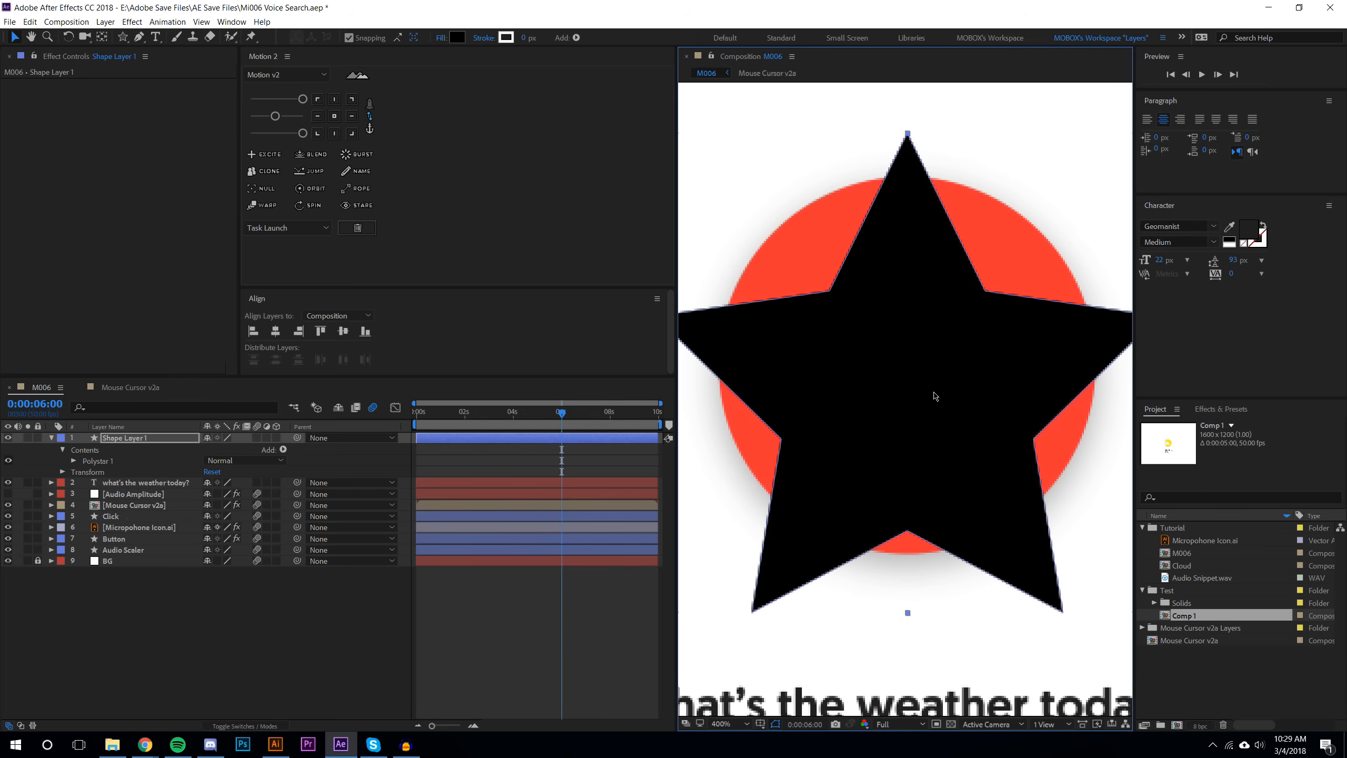
click(335, 116)
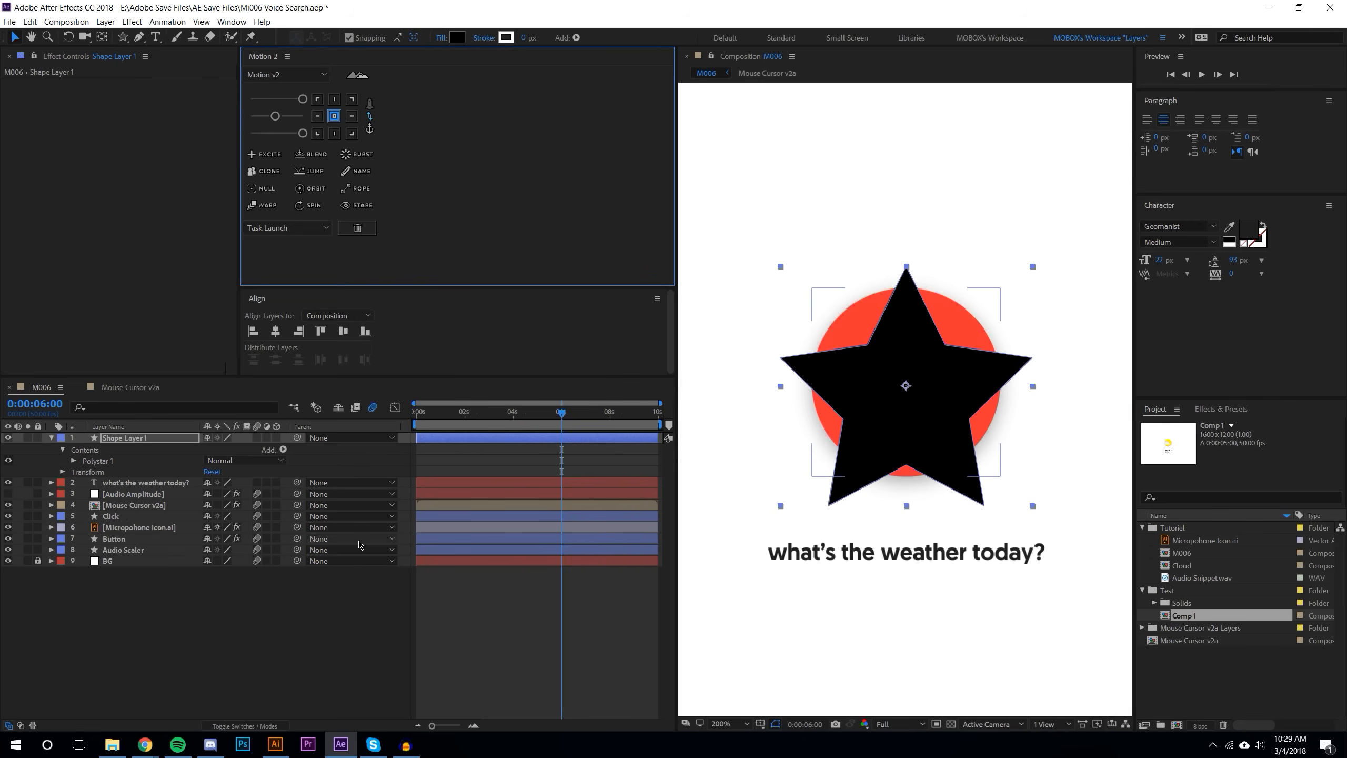
key(s)
drag(244, 450, 219, 450)
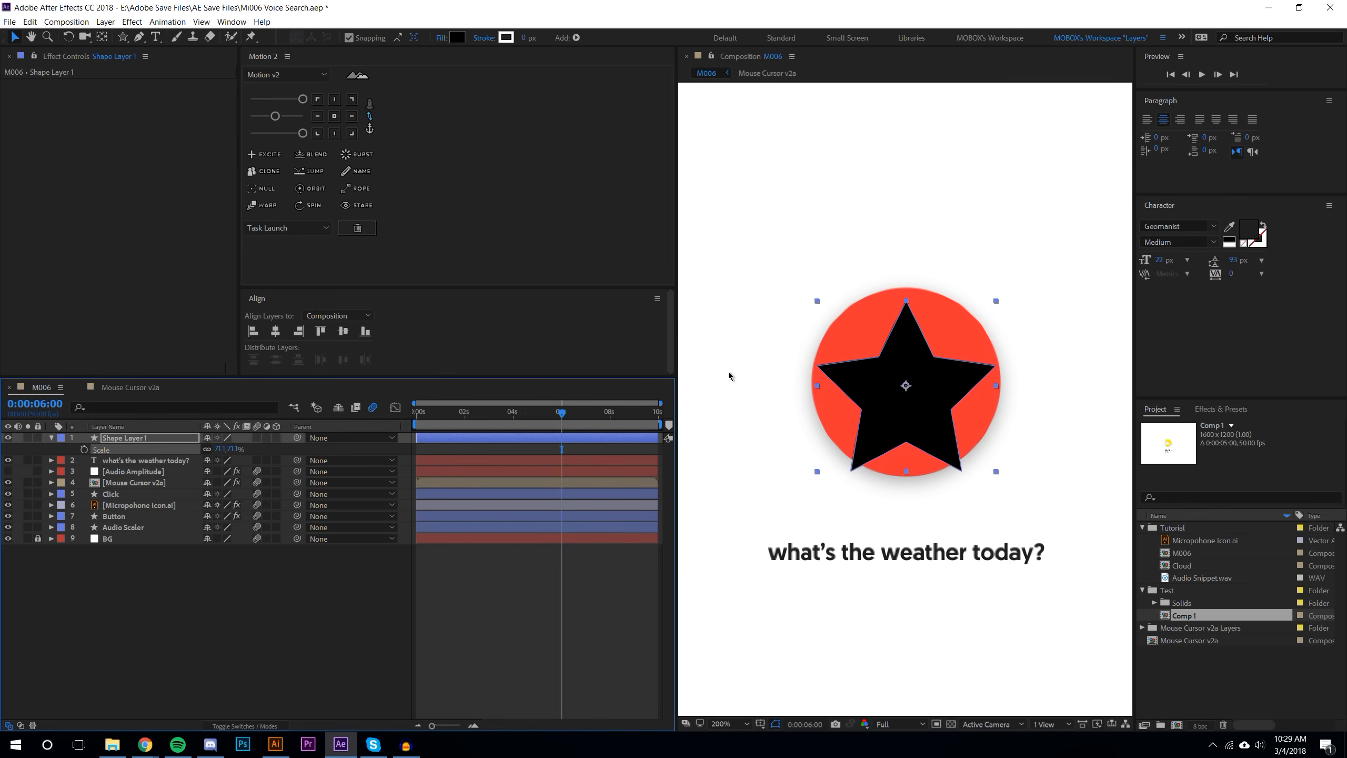
Step: Move the star slightly upward so its points align with the edge of the red circle
scroll(858, 385, up, 2)
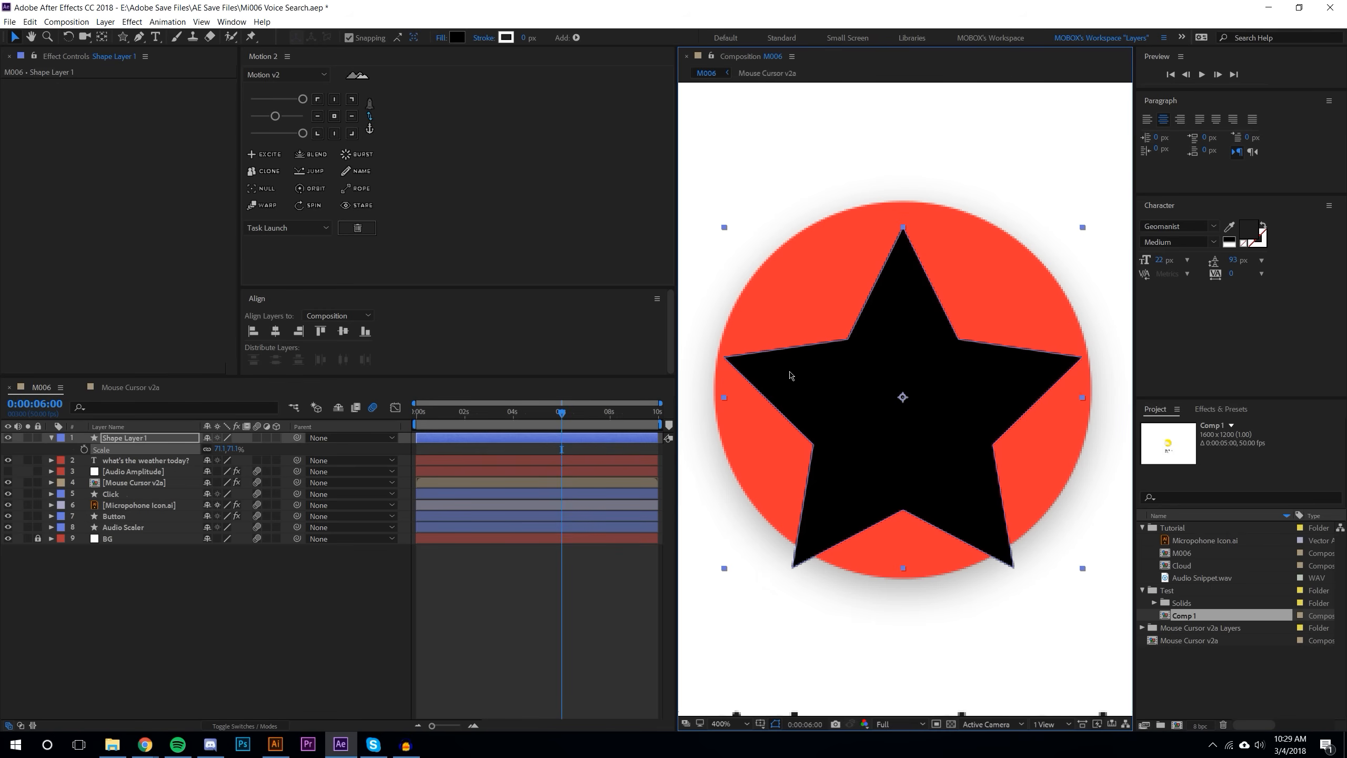
drag(901, 403, 904, 376)
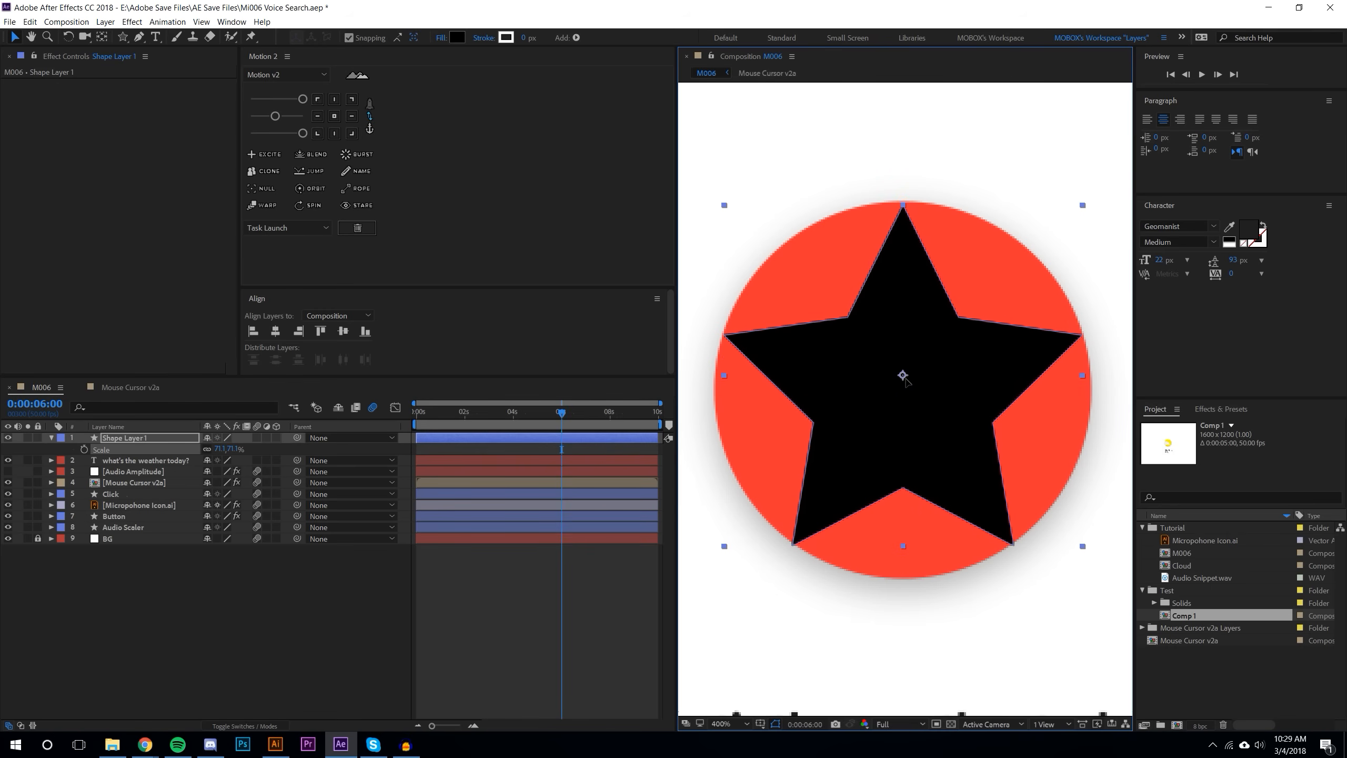
click(311, 637)
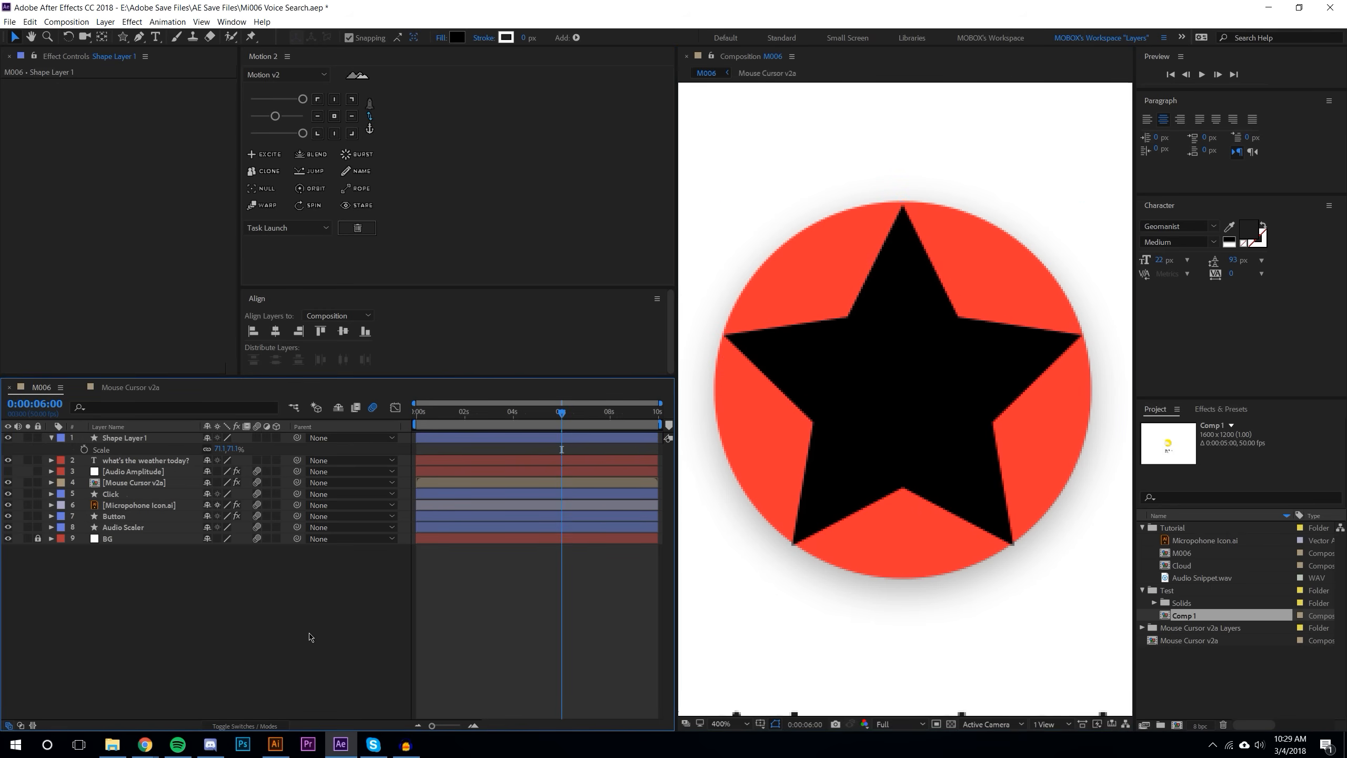
click(883, 430)
click(222, 634)
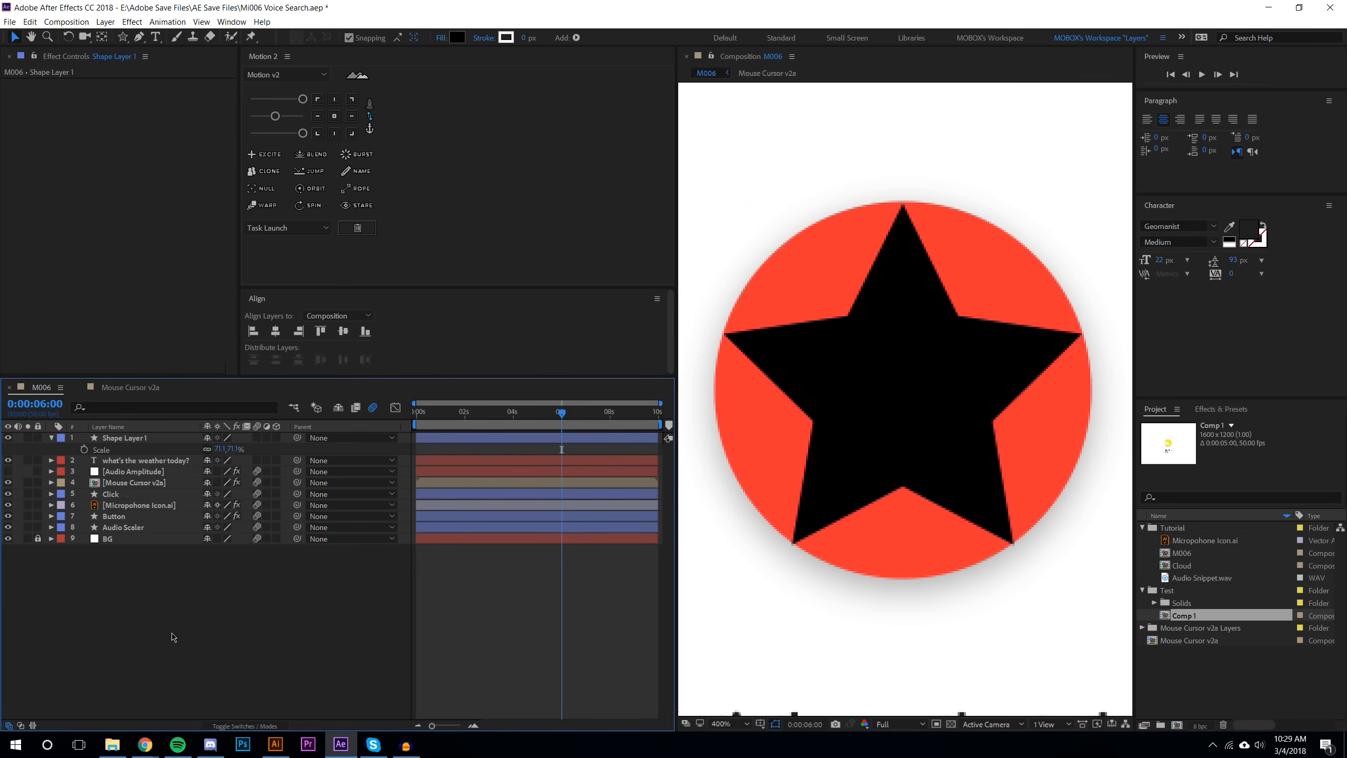
Step: Rename the star shape layer as Sun Beam 1
right_click(120, 438)
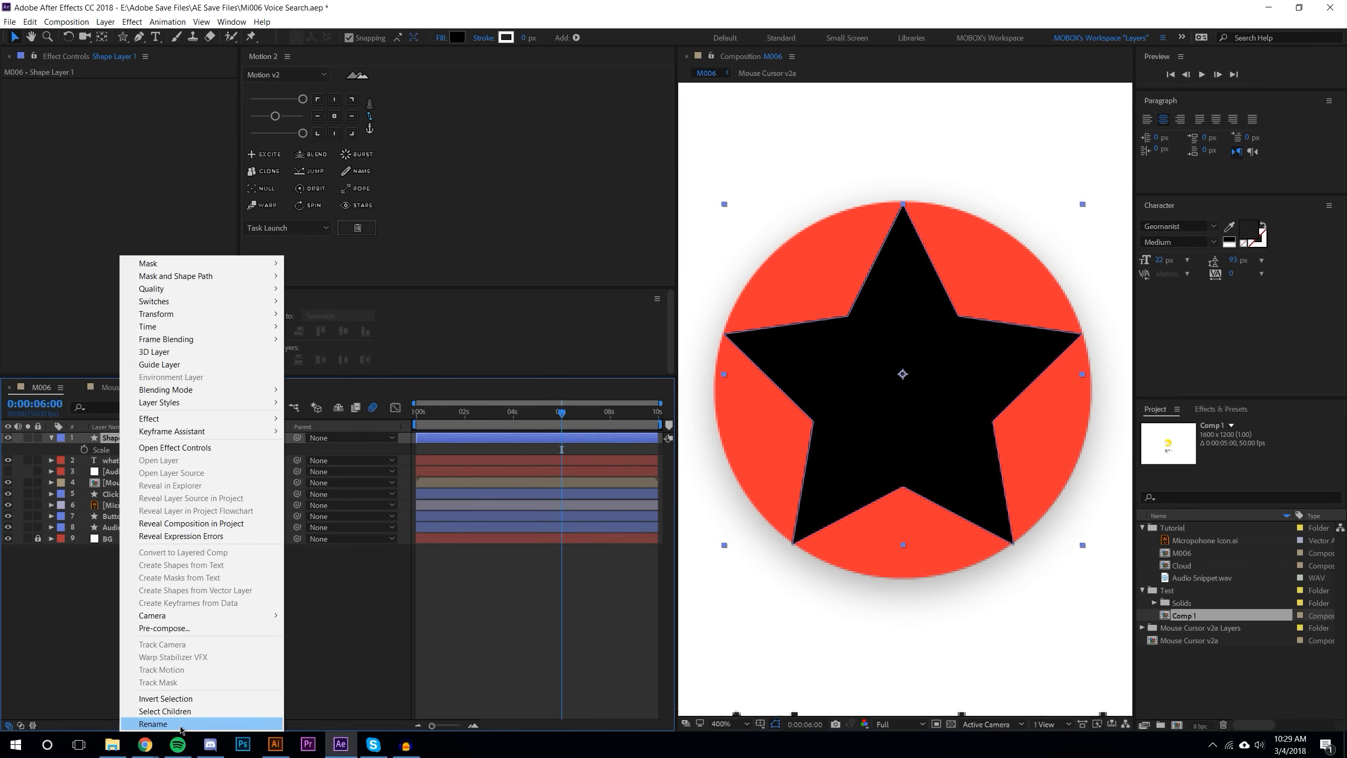
click(153, 724)
text(Sun Beam 1)
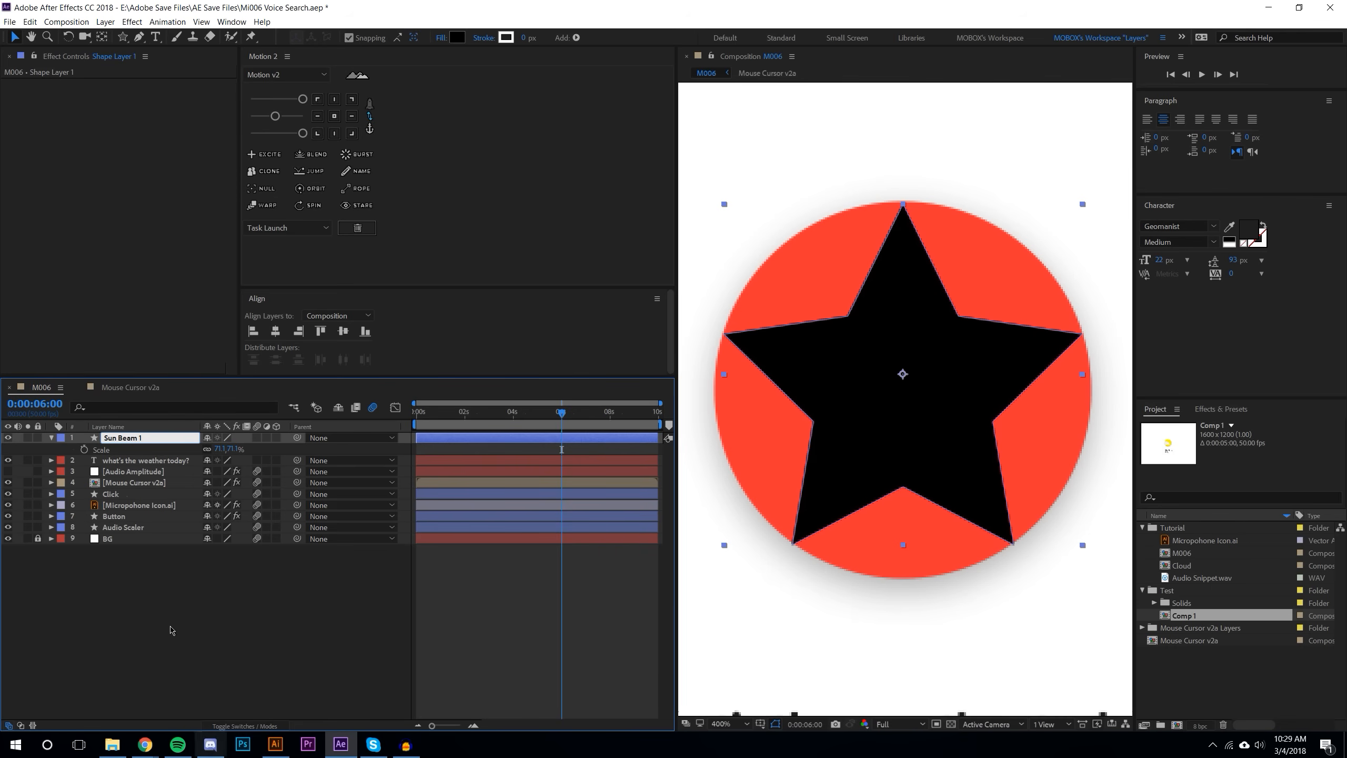
key(Return)
Step: Set Sun Beam 1's Polystar Path to Outer Radius 167.9 and Inner Radius 124.2, and re-center the shape over the button
click(52, 438)
click(51, 438)
click(64, 451)
click(64, 450)
click(74, 461)
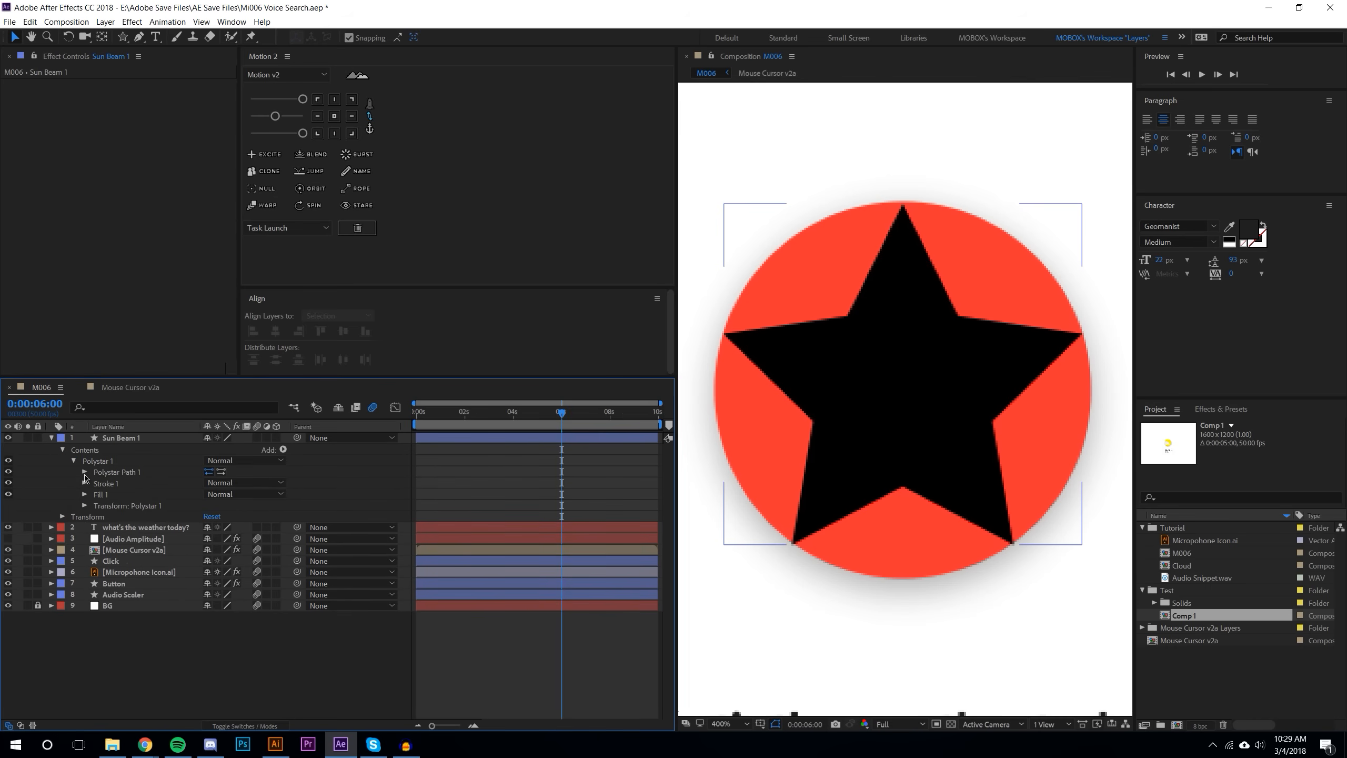
click(85, 472)
drag(210, 539, 263, 519)
click(919, 412)
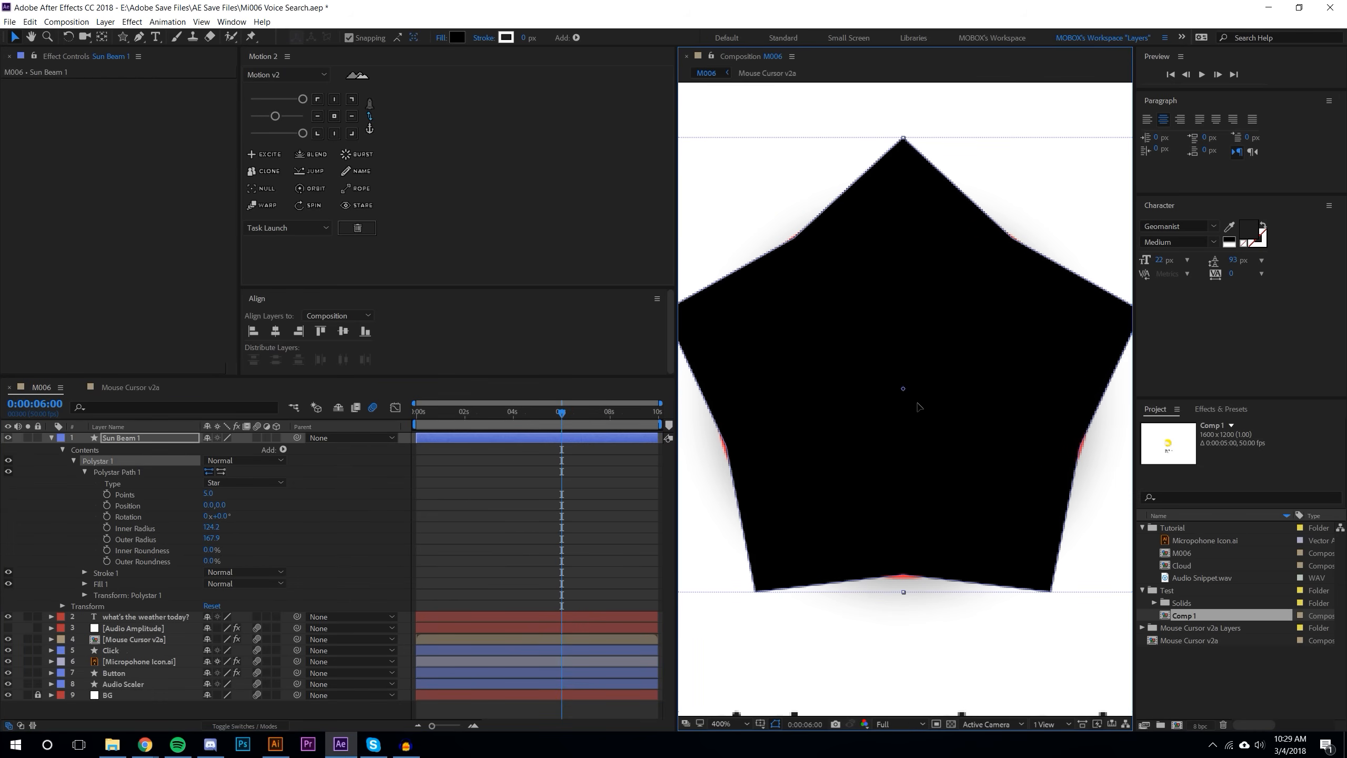
drag(920, 408, 919, 407)
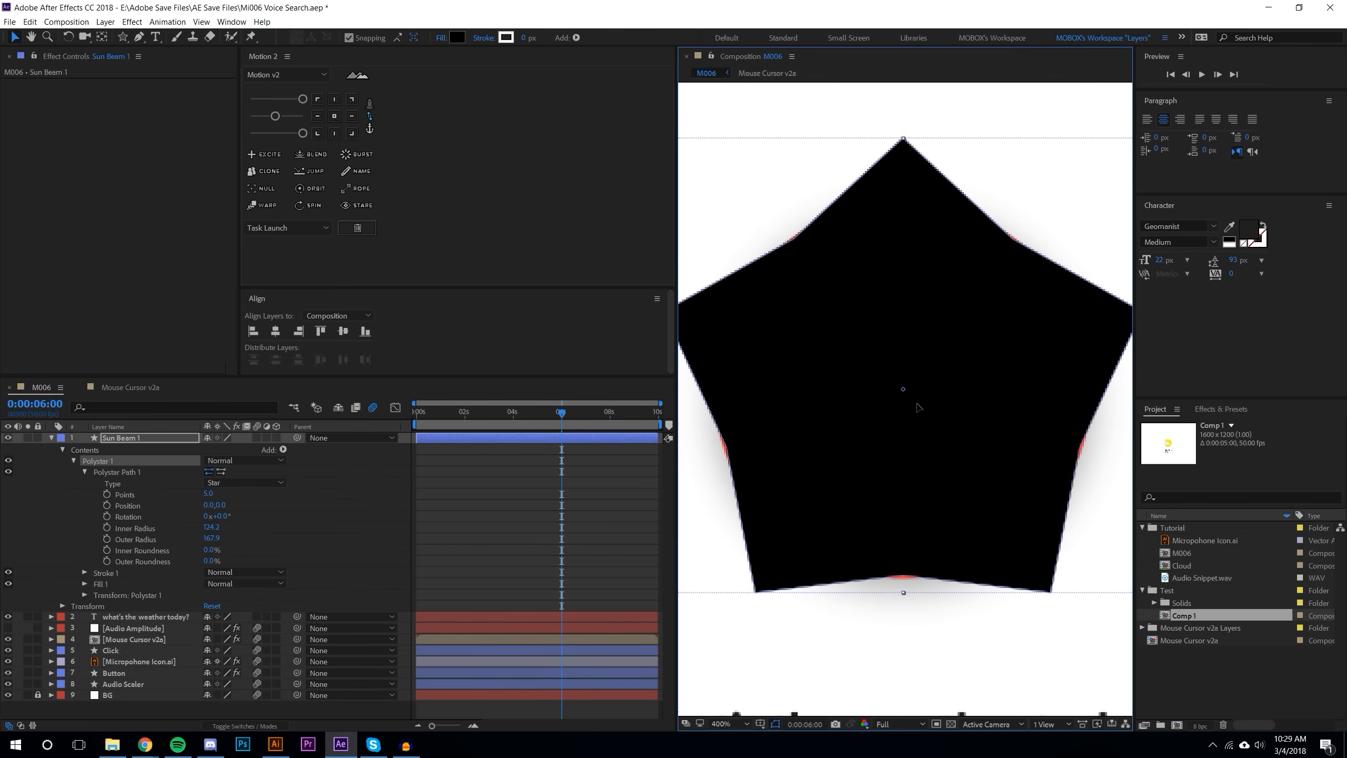
Step: Set the Inner Radius to 126.0 and place the Sun Beam 1 layer directly below the Button layer
drag(212, 527, 213, 527)
key(comma)
drag(117, 444, 159, 680)
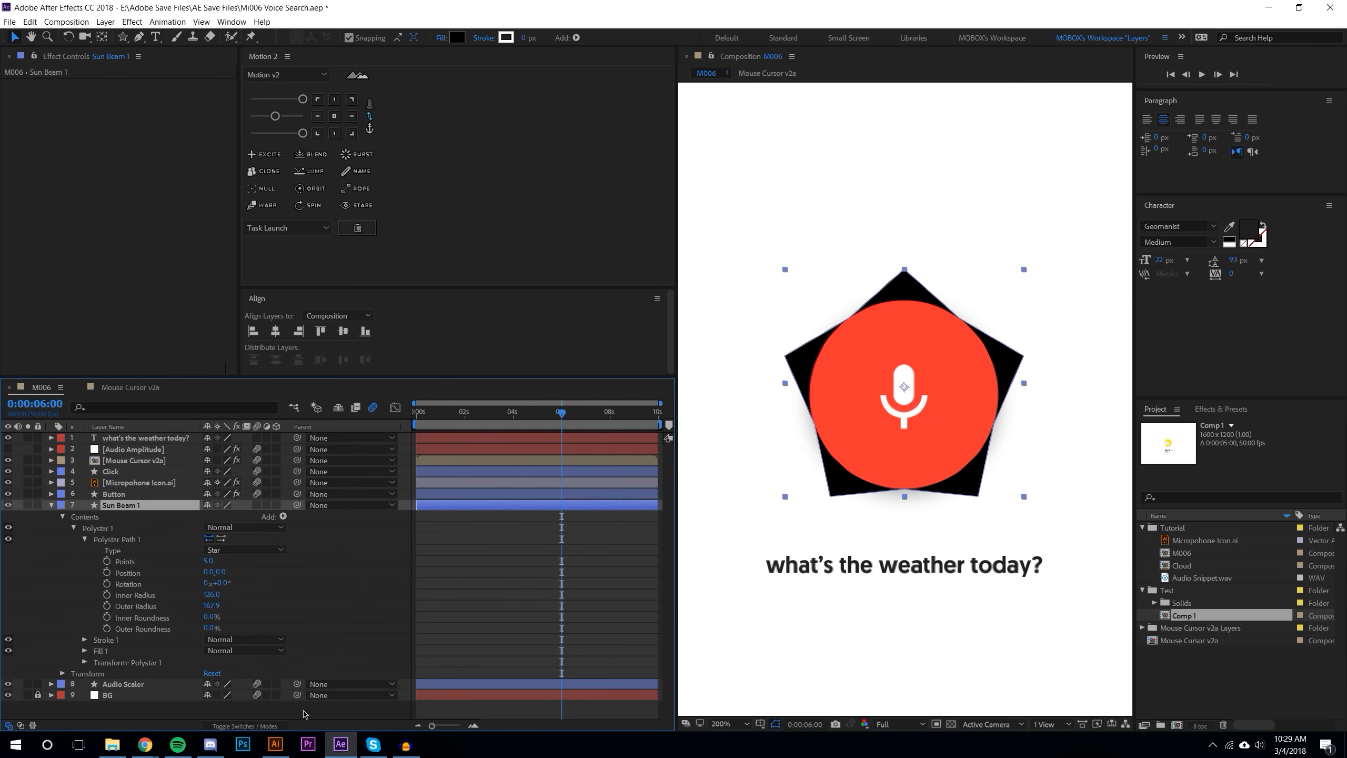
click(123, 711)
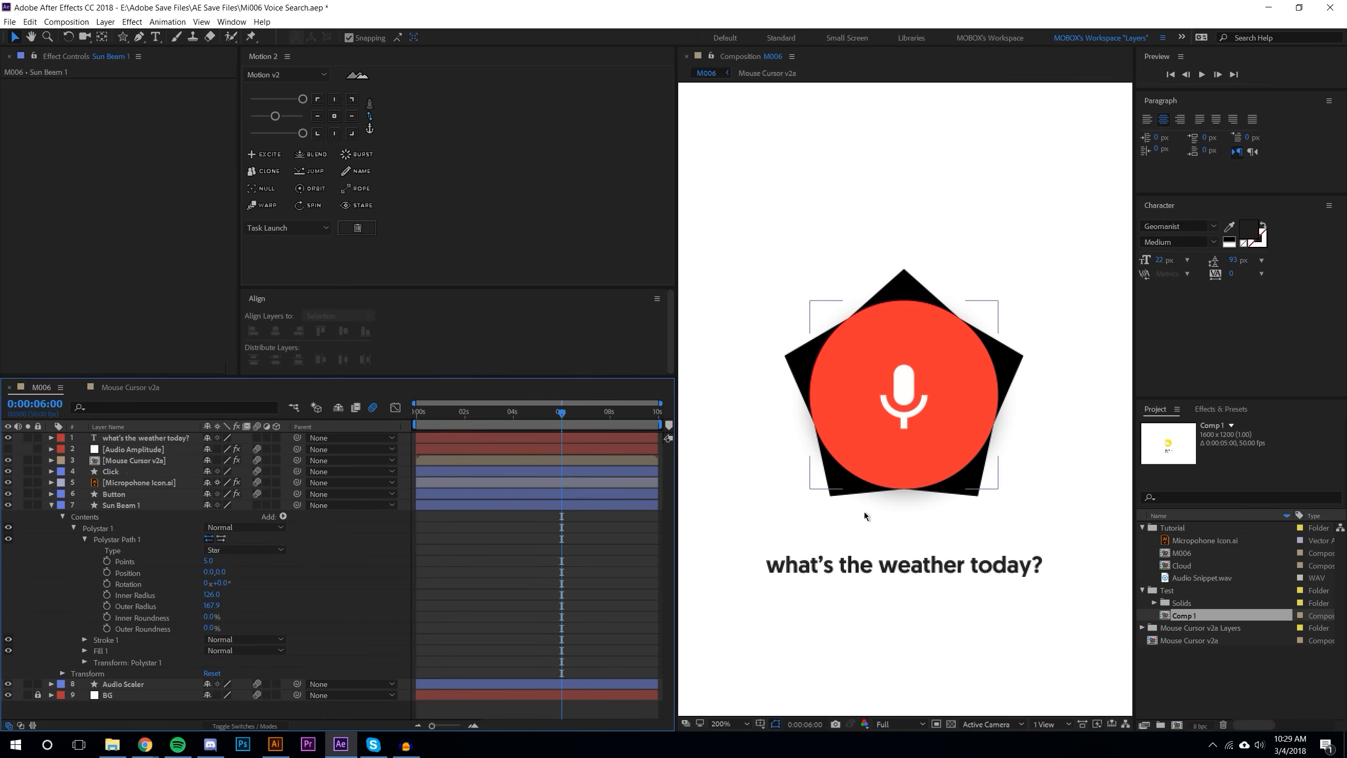
Step: Change Sun Beam 1's fill to the button's yellow, sampled at 0:00:09:13 and darkened slightly
drag(569, 407, 641, 410)
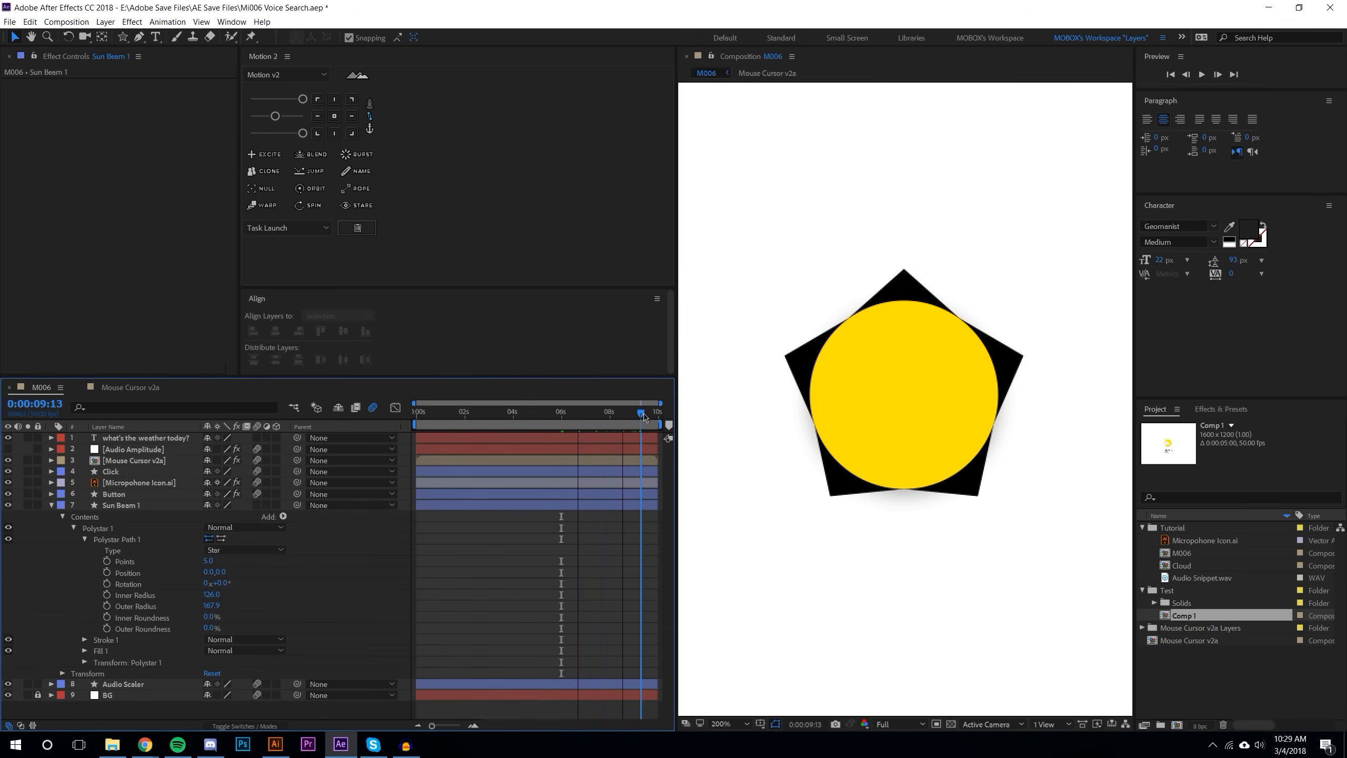
click(141, 505)
click(458, 38)
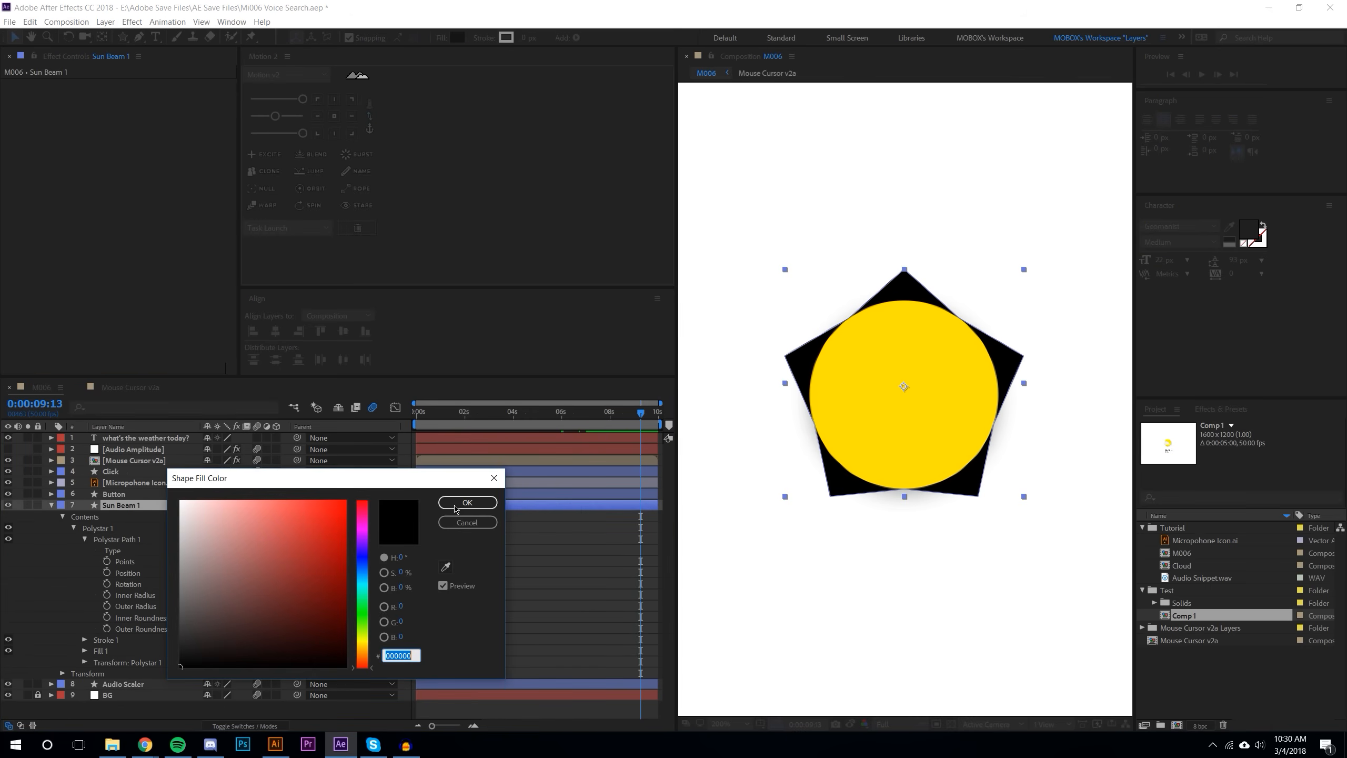
click(446, 568)
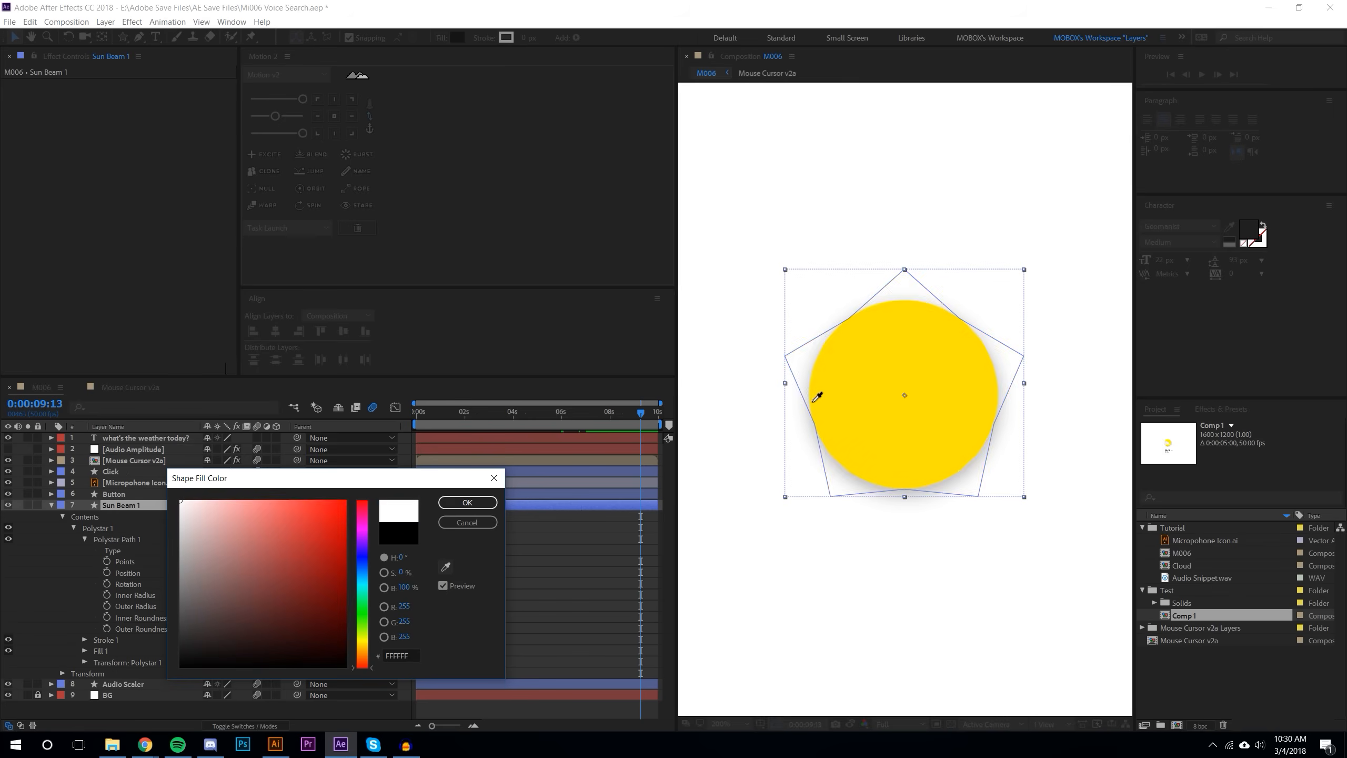
click(838, 364)
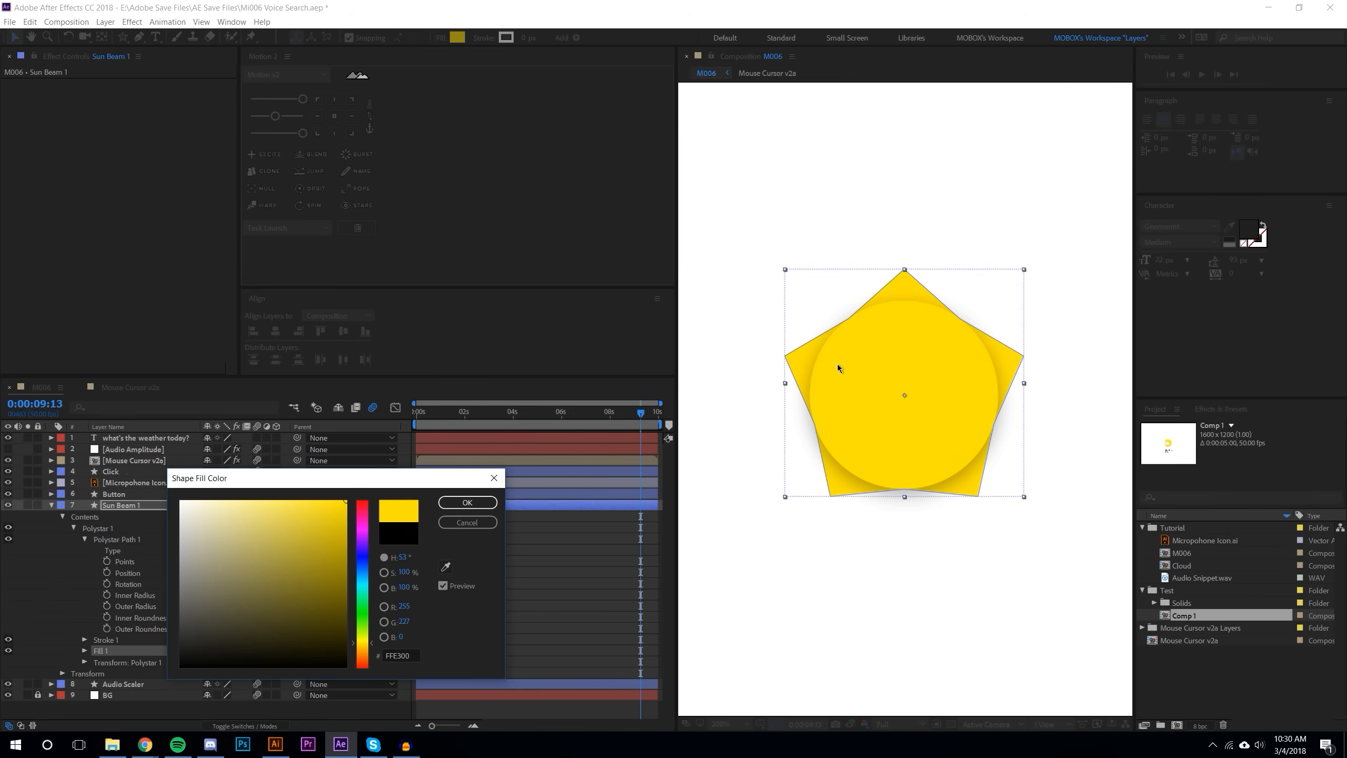
drag(347, 505, 349, 510)
click(468, 503)
click(584, 560)
scroll(928, 393, down, 1)
scroll(929, 393, up, 1)
click(123, 507)
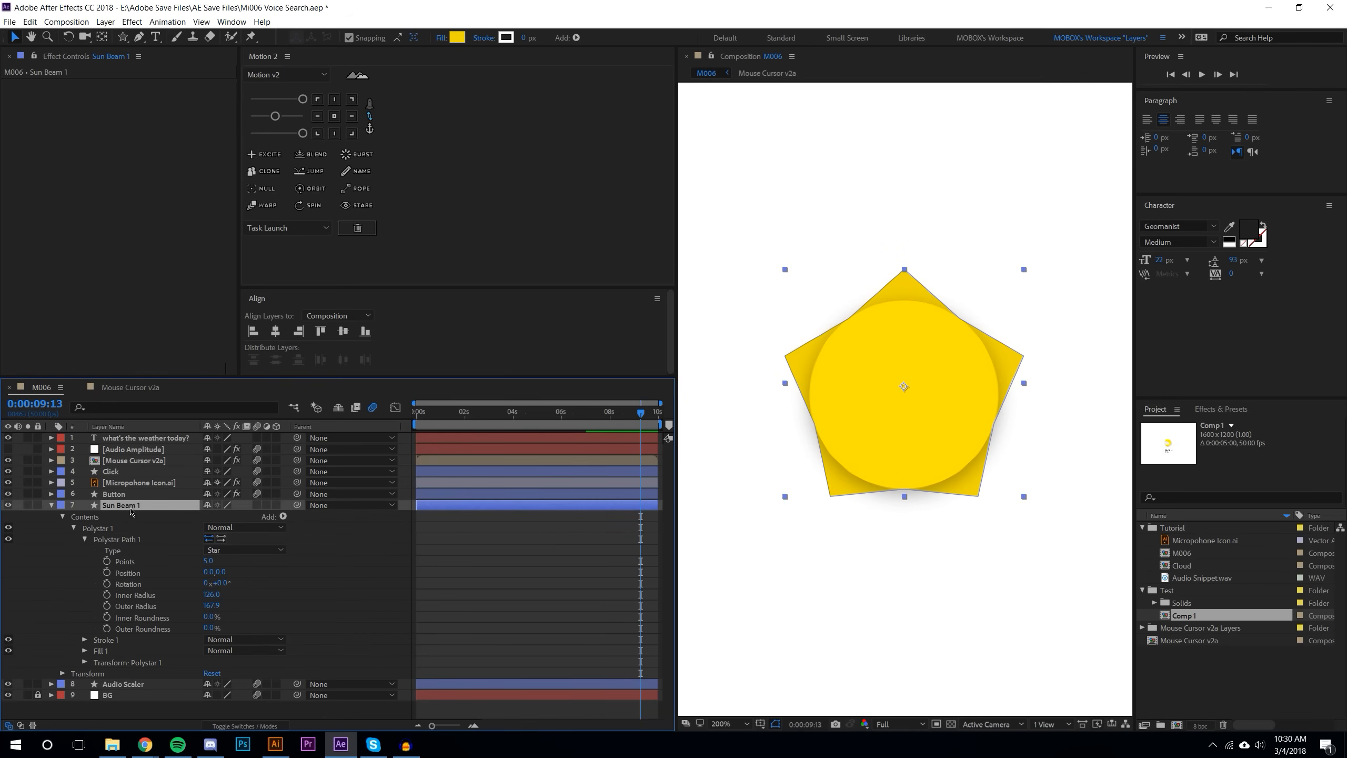
Step: Duplicate the Sun Beam 1 layer and set the copy's Rotation to 35°
key(ctrl+d)
key(r)
click(218, 516)
text(35)
key(Return)
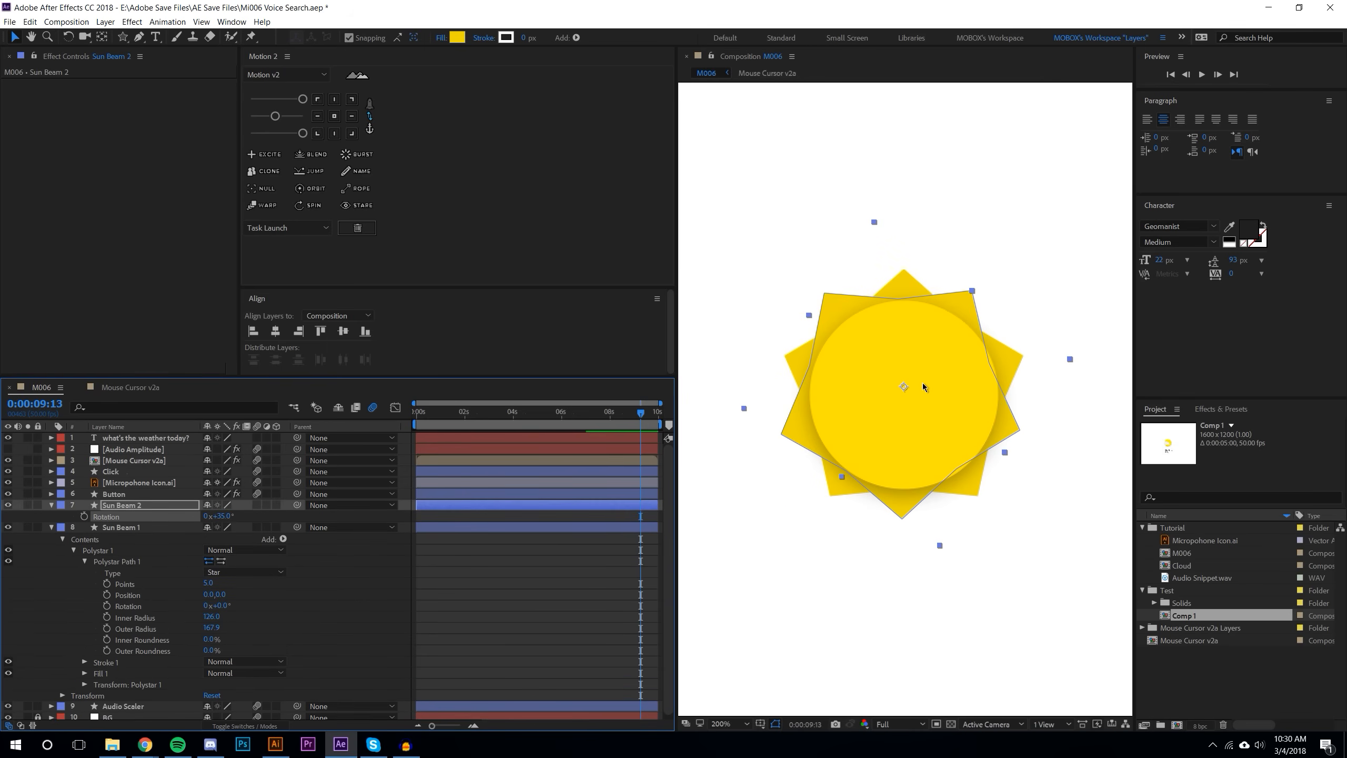
Step: Nudge Sun Beam 2 slightly to the right so its beams sit evenly around the button
key(period)
key(Down)
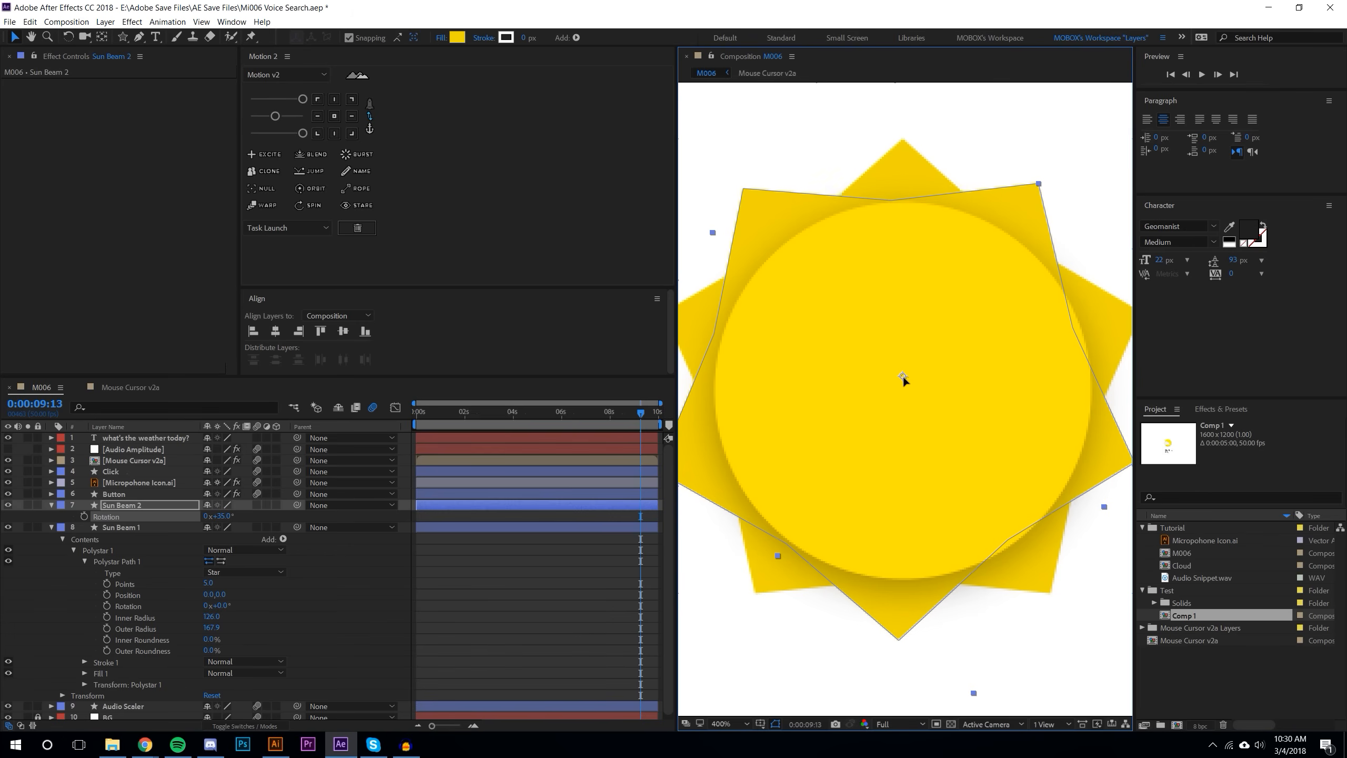
drag(903, 375, 909, 373)
Step: Shift the hue of Sun Beam 2's fill from yellow to orange
click(458, 38)
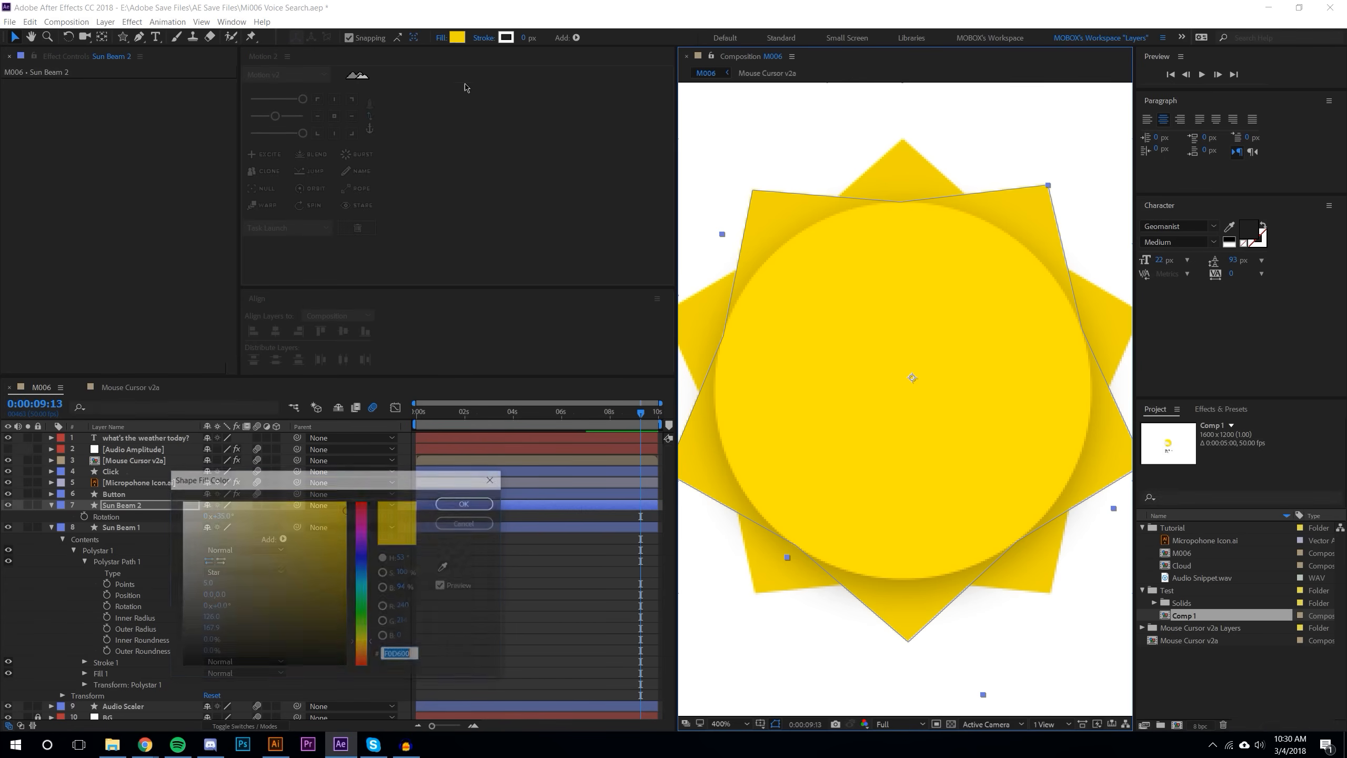
drag(370, 644, 372, 647)
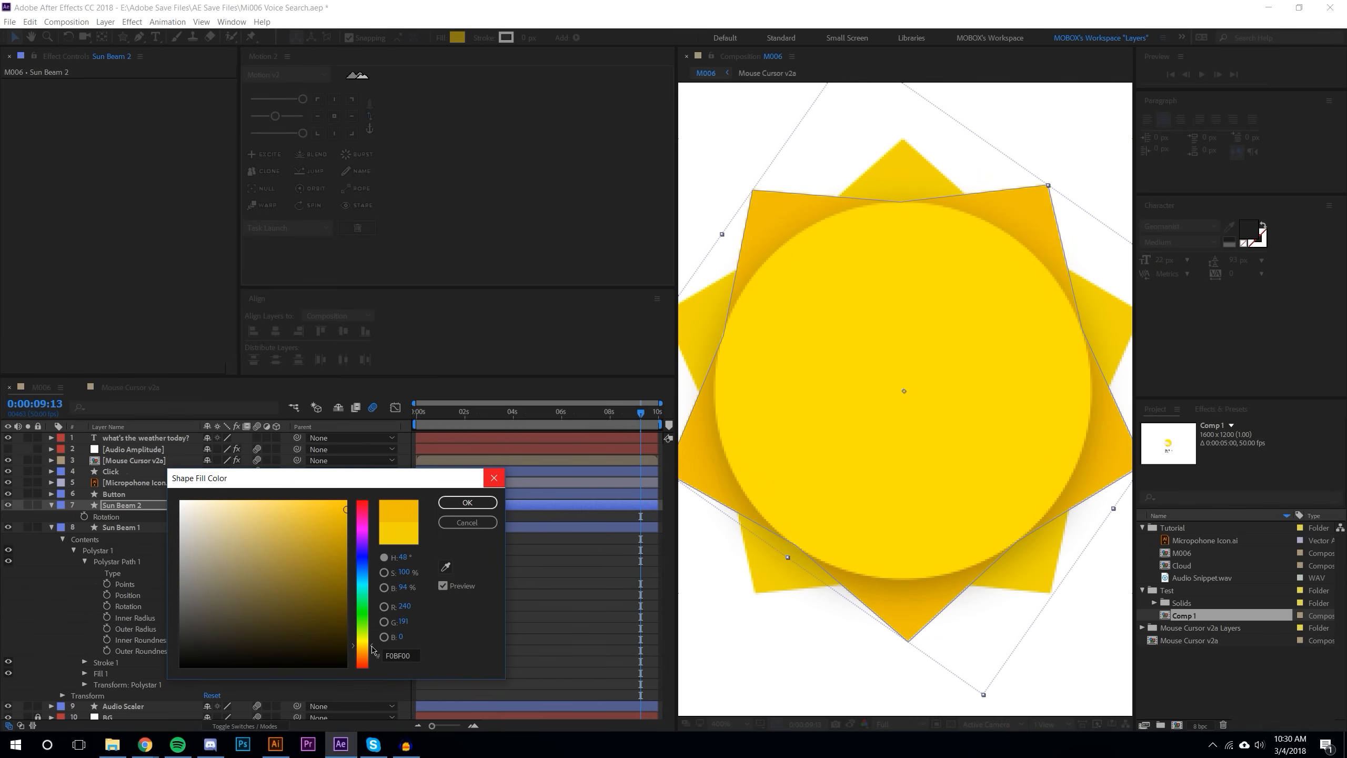
click(467, 502)
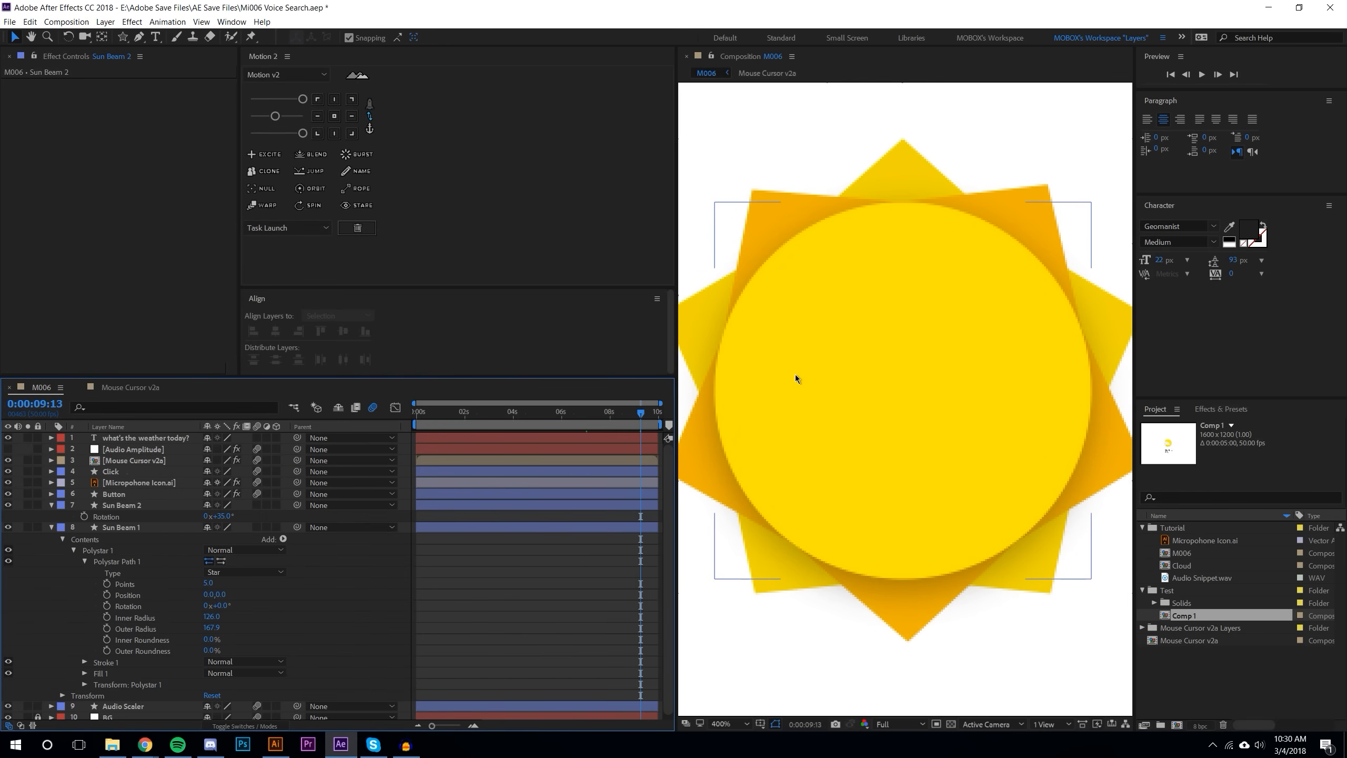
Step: Resample Sun Beam 1's fill color from the yellow button and shift its hue slightly toward orange
key(slash)
click(119, 527)
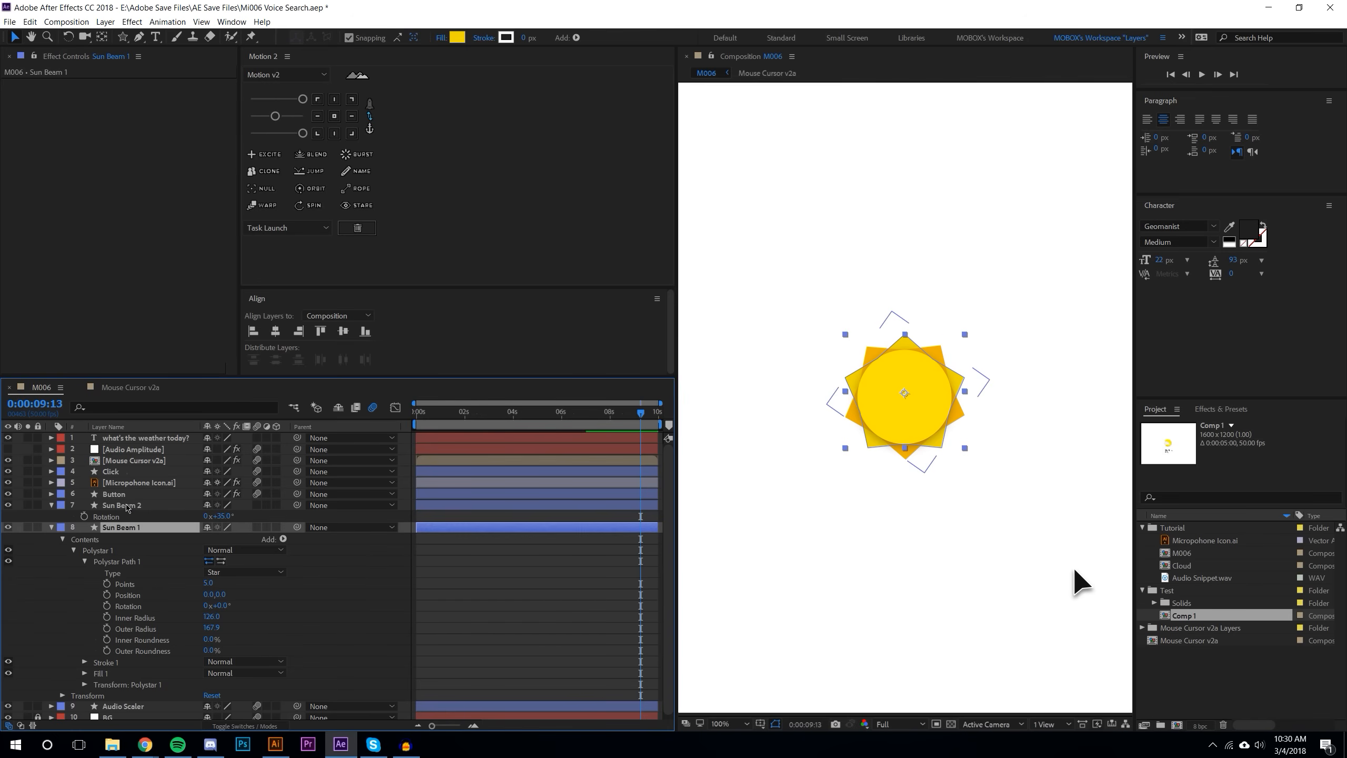
click(456, 38)
click(446, 567)
click(934, 373)
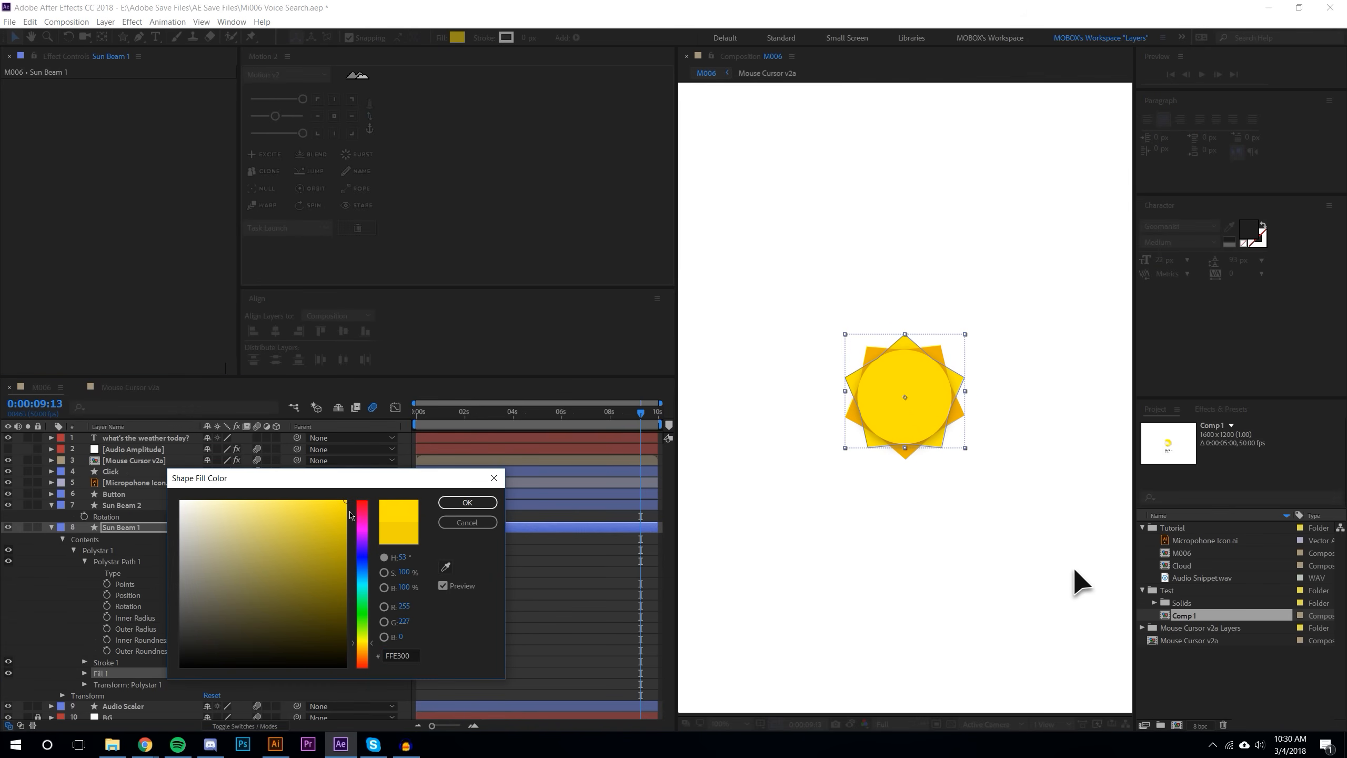
drag(373, 644, 372, 645)
click(488, 504)
key(F2)
key(period)
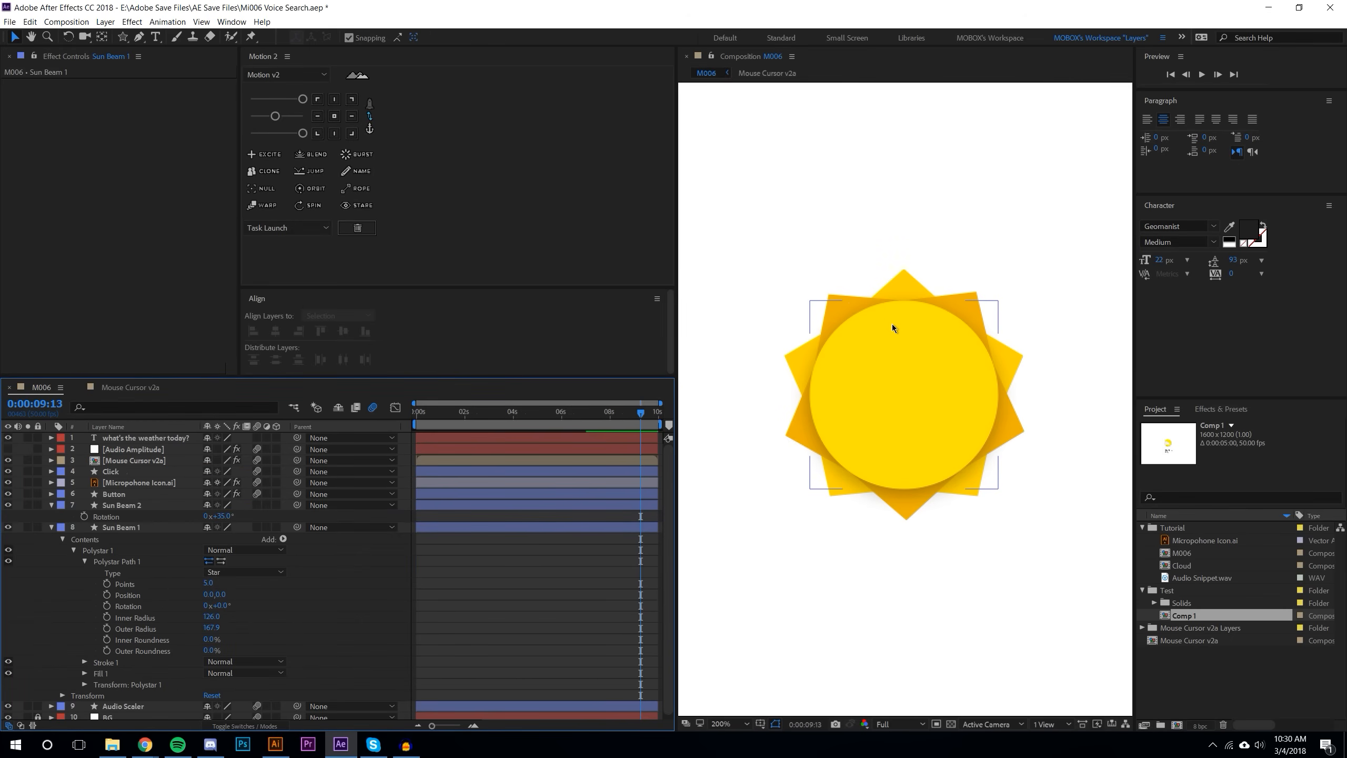
click(893, 325)
Step: Shift Sun Beam 2's fill hue back to a dark yellow such as F0D600 and fine-tune it against the button
click(122, 504)
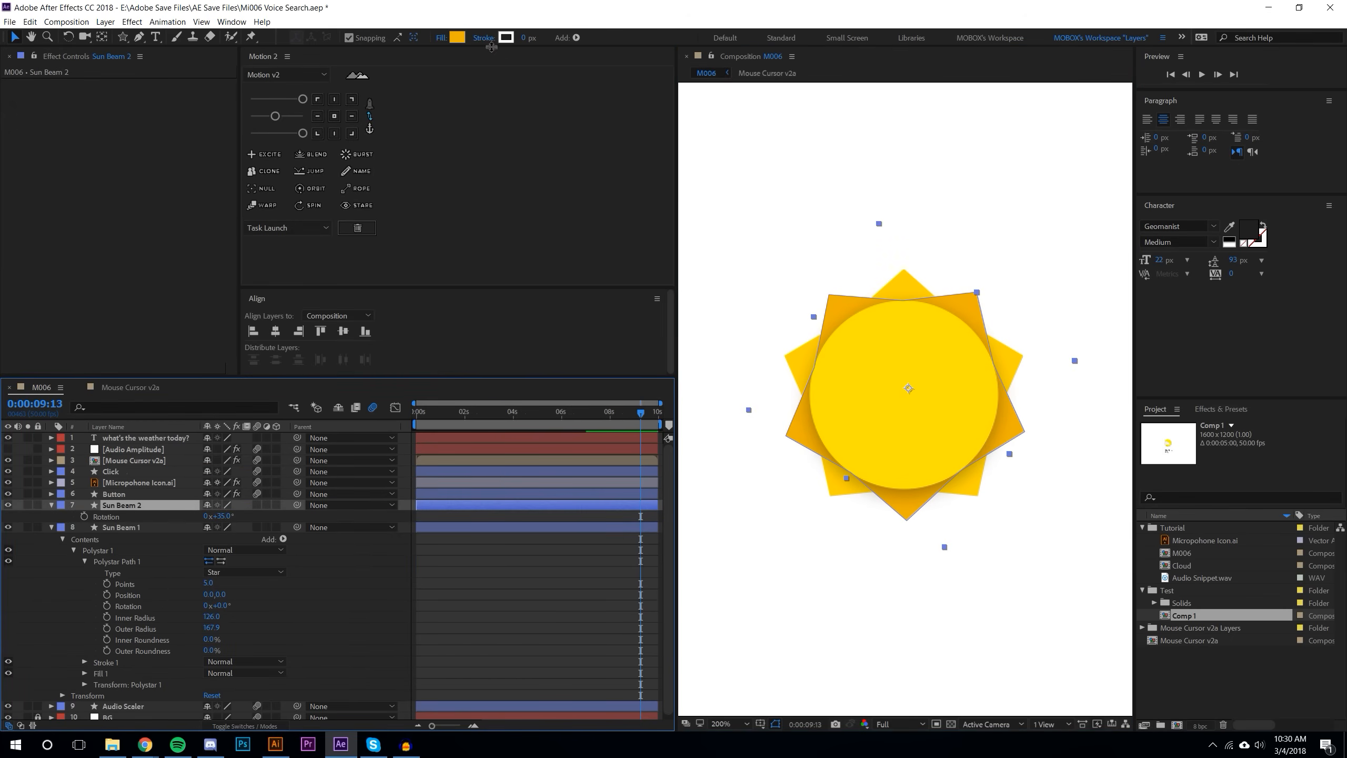
click(457, 37)
drag(375, 650, 373, 648)
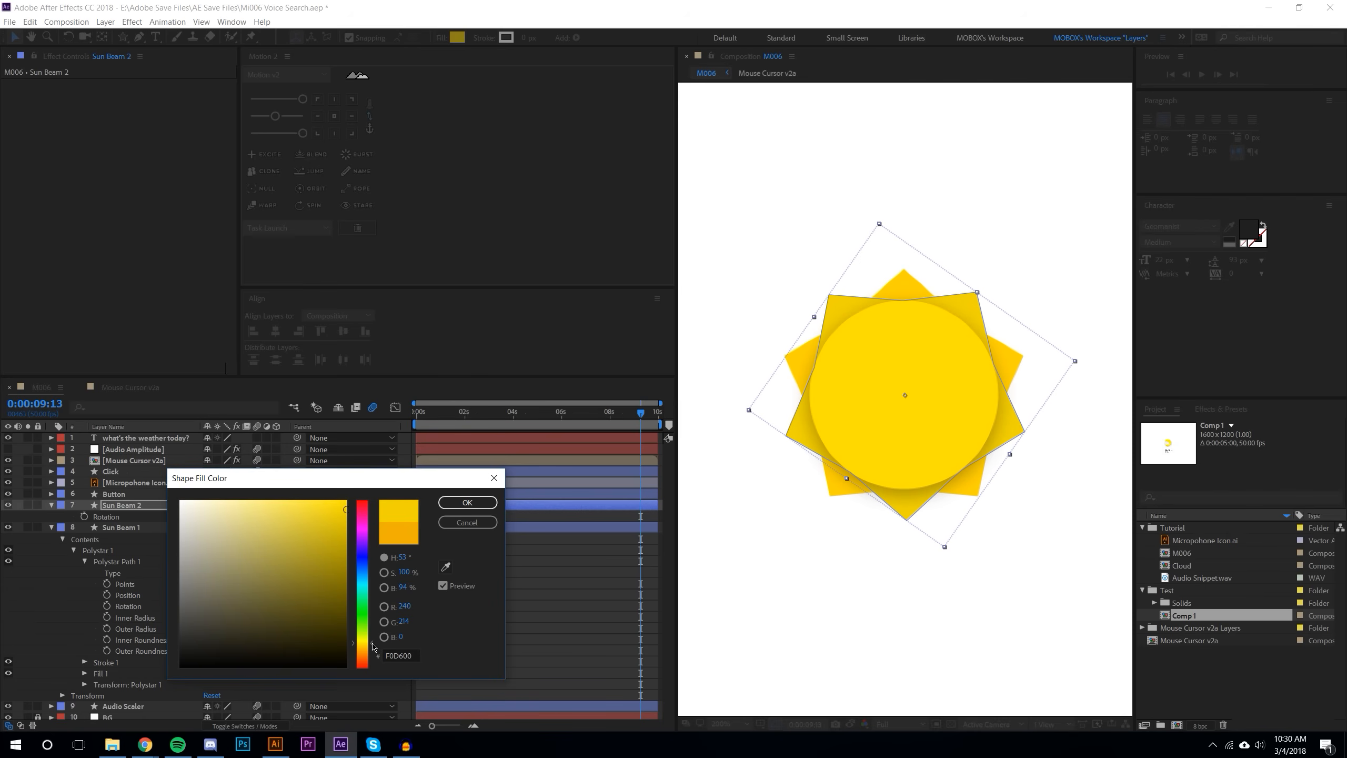
click(460, 510)
key(comma)
key(period)
click(817, 314)
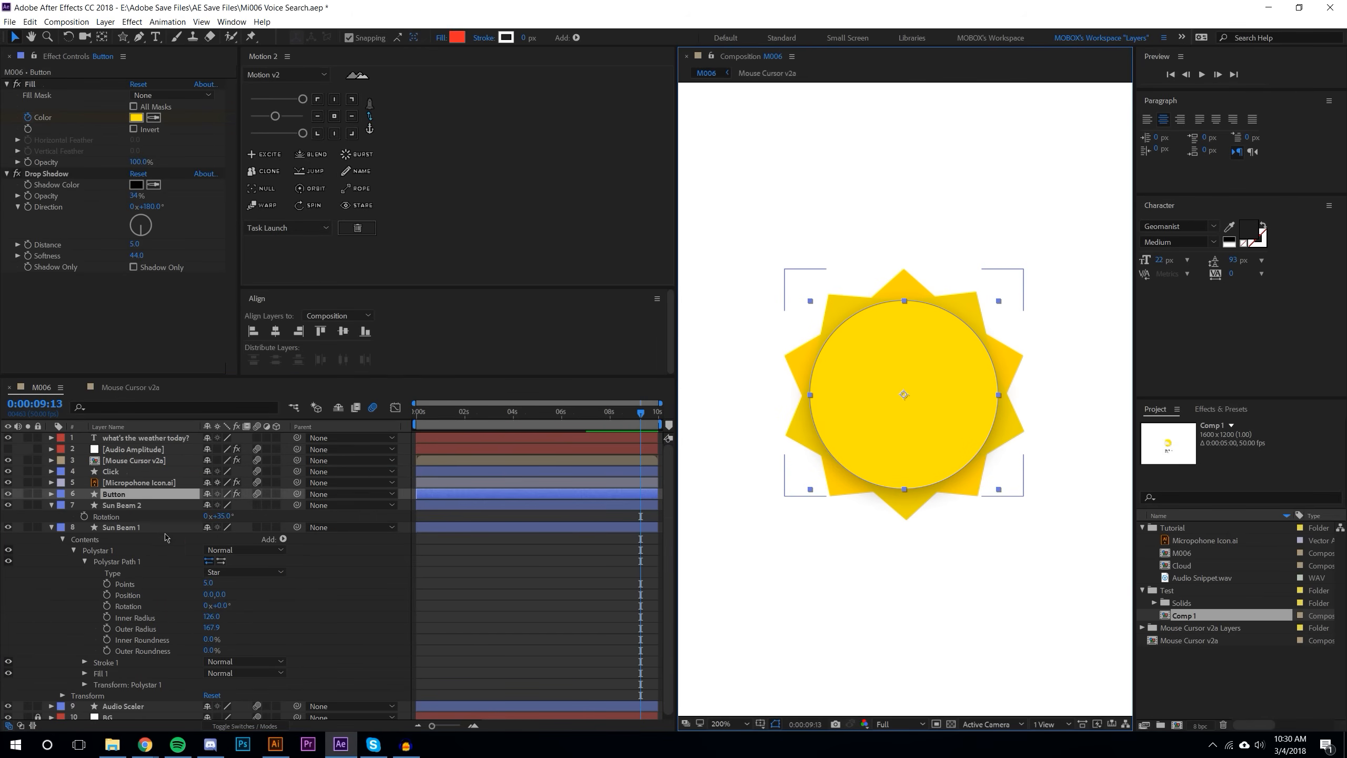
click(152, 505)
click(458, 37)
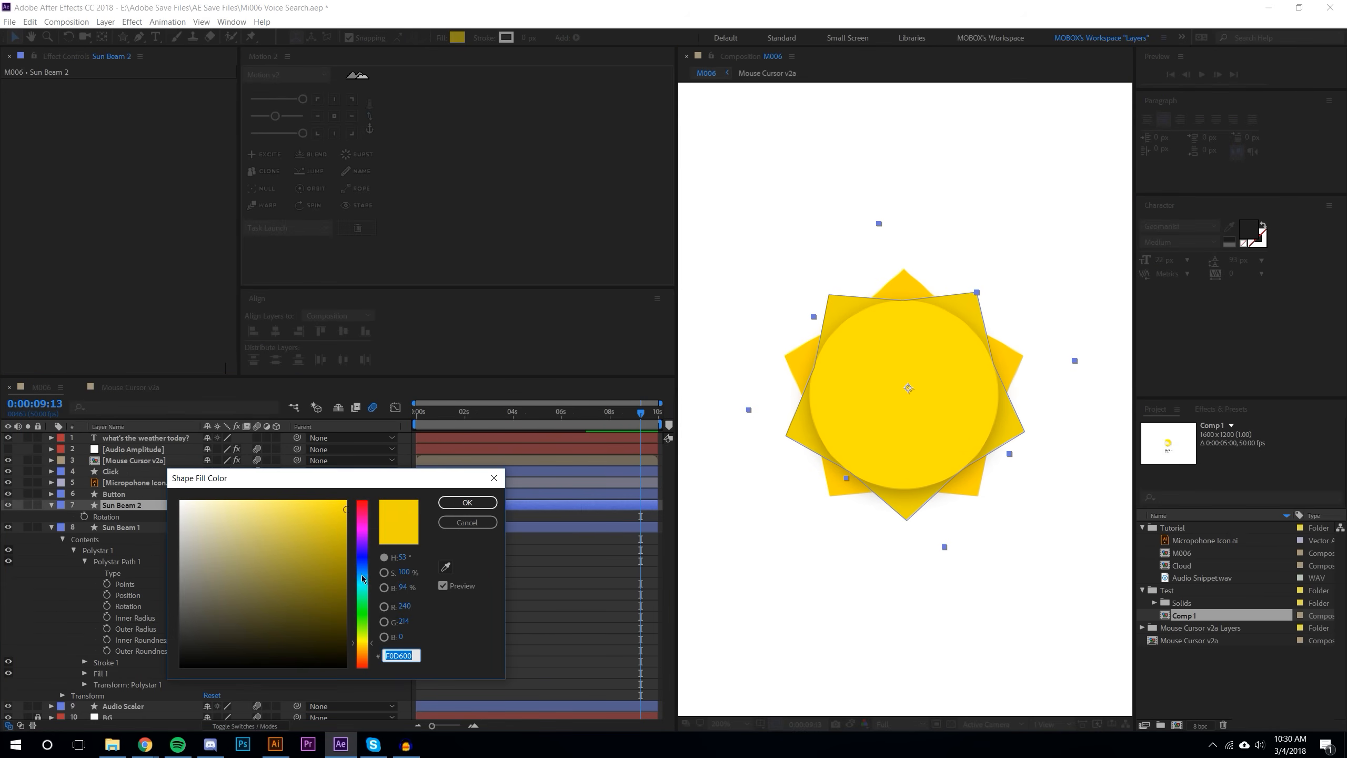
drag(370, 645, 373, 649)
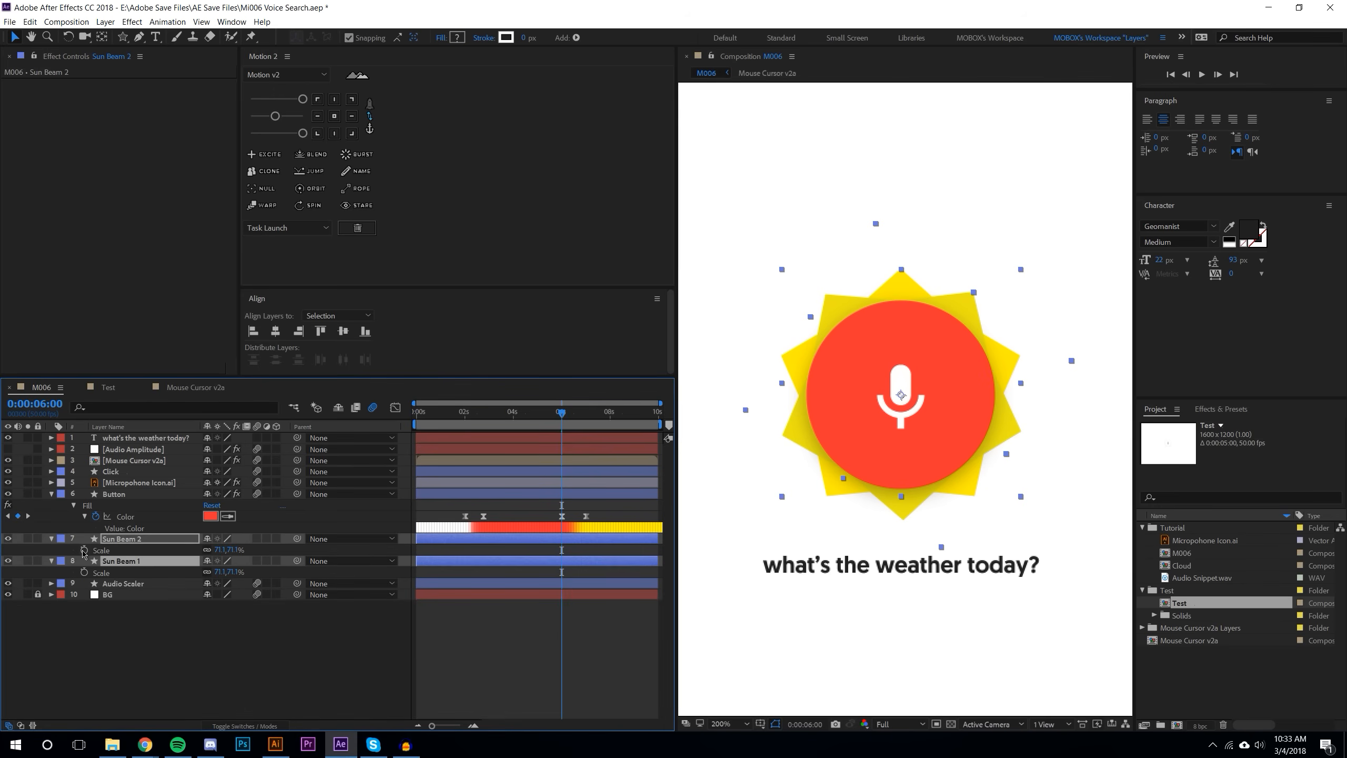
Step: Start Scale and Rotation keyframes on both sun beam layers at 0:00:06:00
click(83, 551)
key(r)
click(84, 551)
key(shift+s)
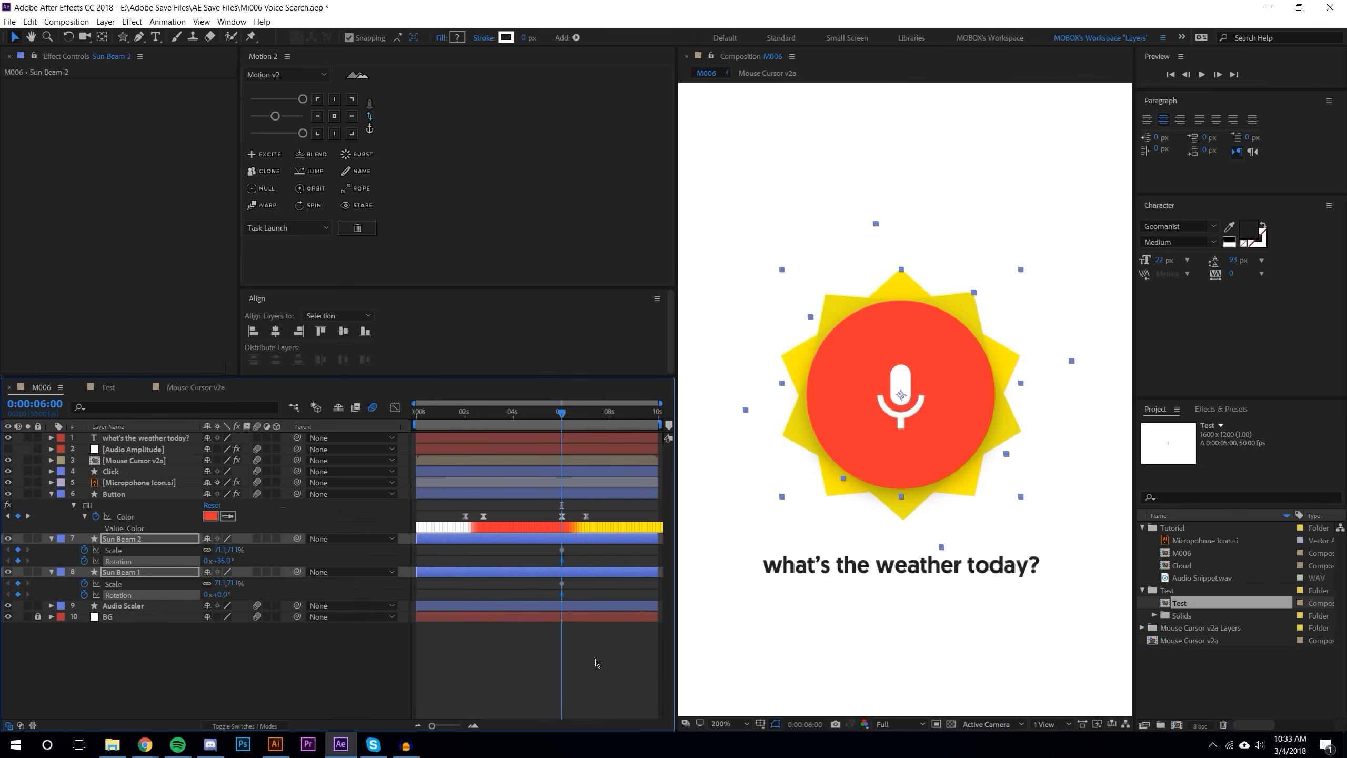
Step: At 0:00:06:00, set Sun Beam 2 to -21° rotation and 50.1% scale, and Sun Beam 1 to -133° and 44.1%
click(262, 681)
drag(224, 562, 202, 594)
click(180, 598)
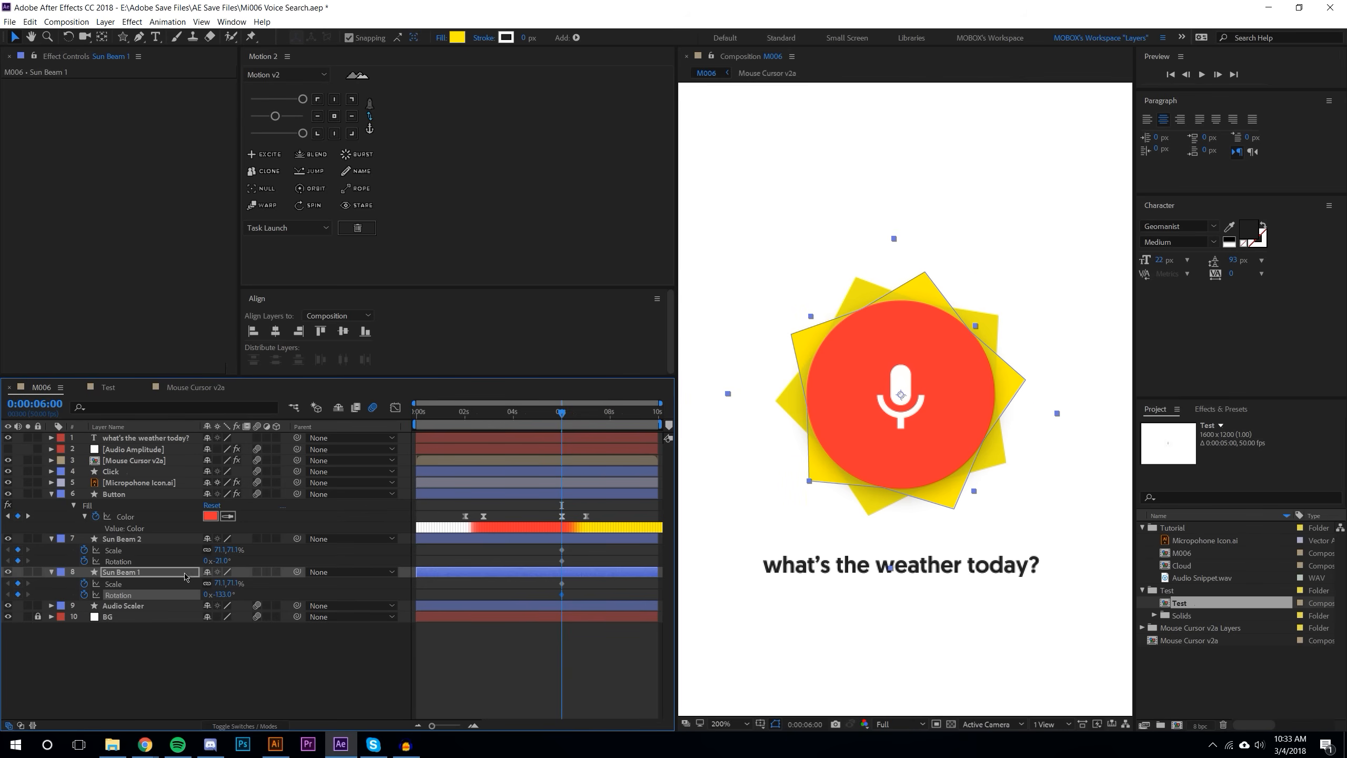
click(238, 560)
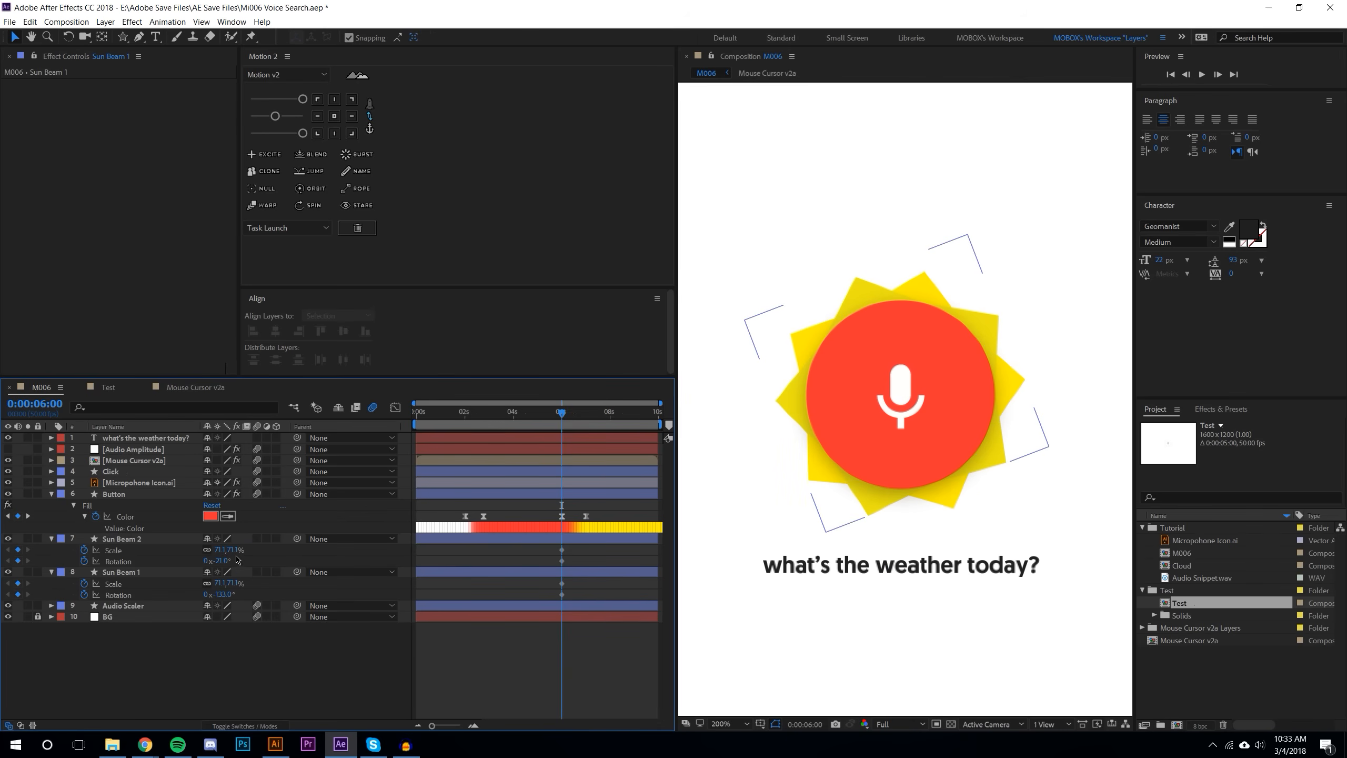
drag(223, 550, 213, 583)
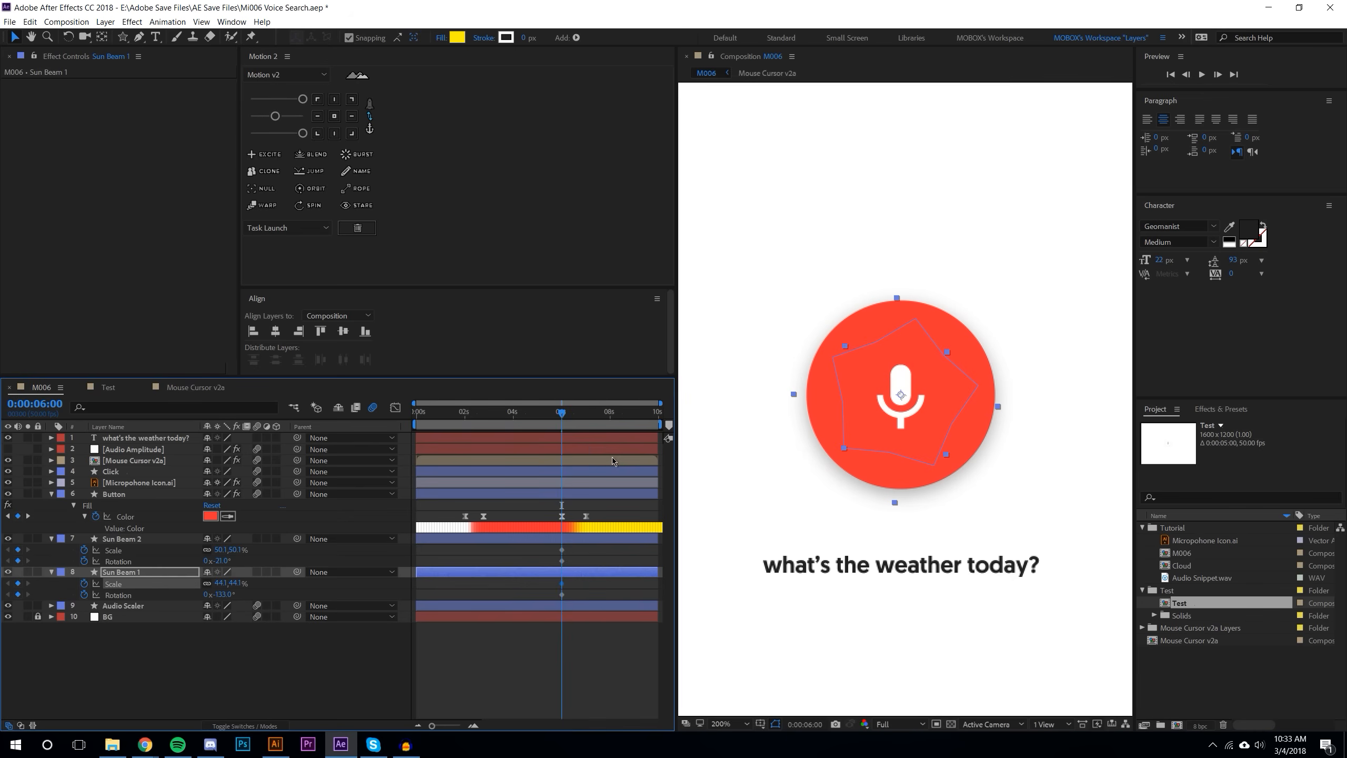
Step: At 0:00:07:00, set Sun Beam 2's Rotation to 35° and Sun Beam 1's to 0°
key(k)
click(221, 560)
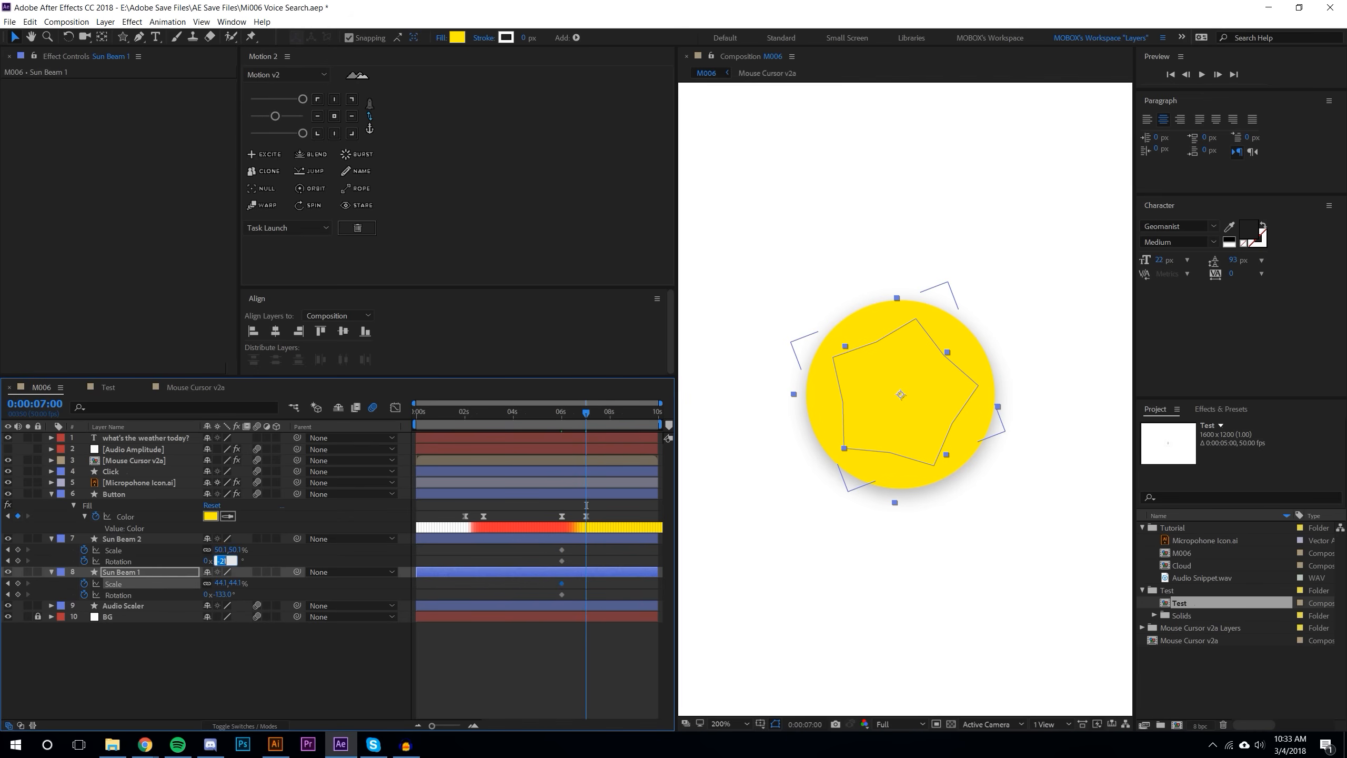
text(35)
key(Return)
click(222, 593)
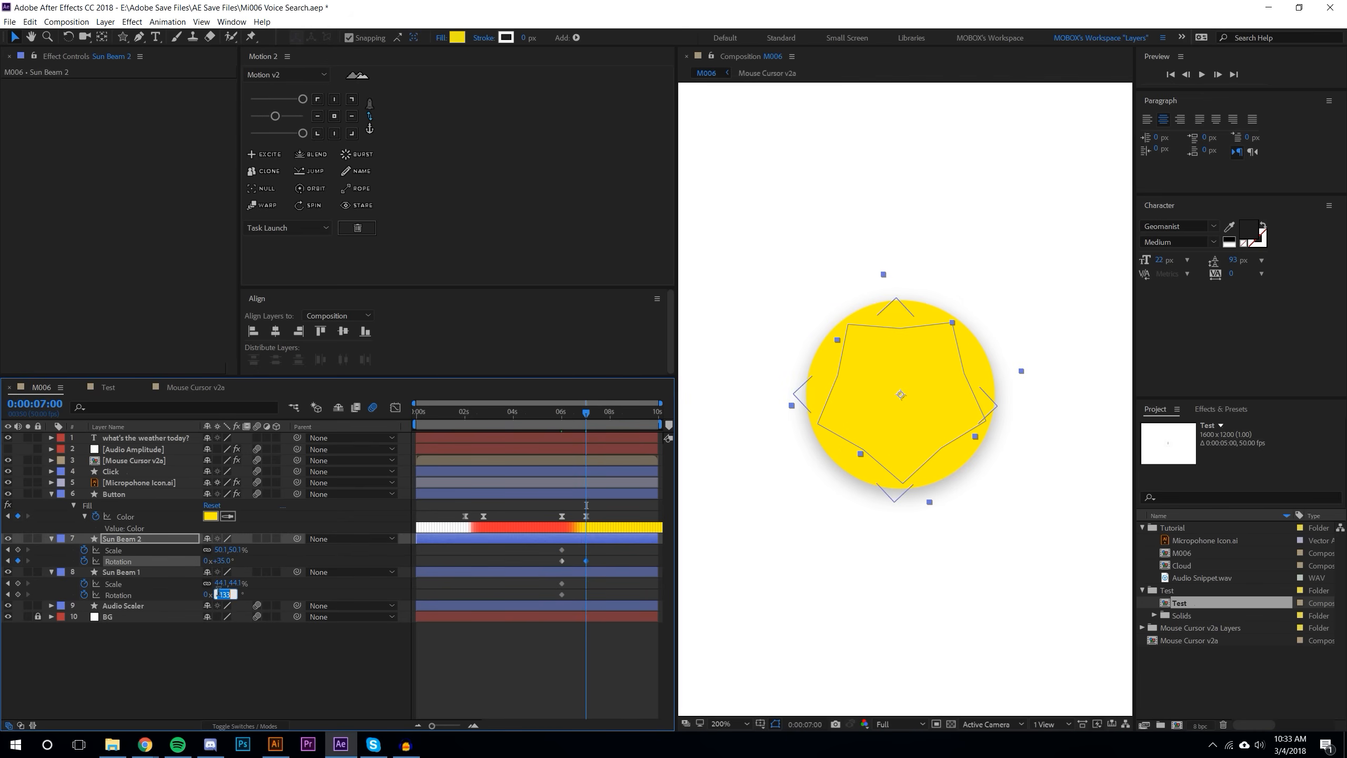
key(Return)
click(217, 662)
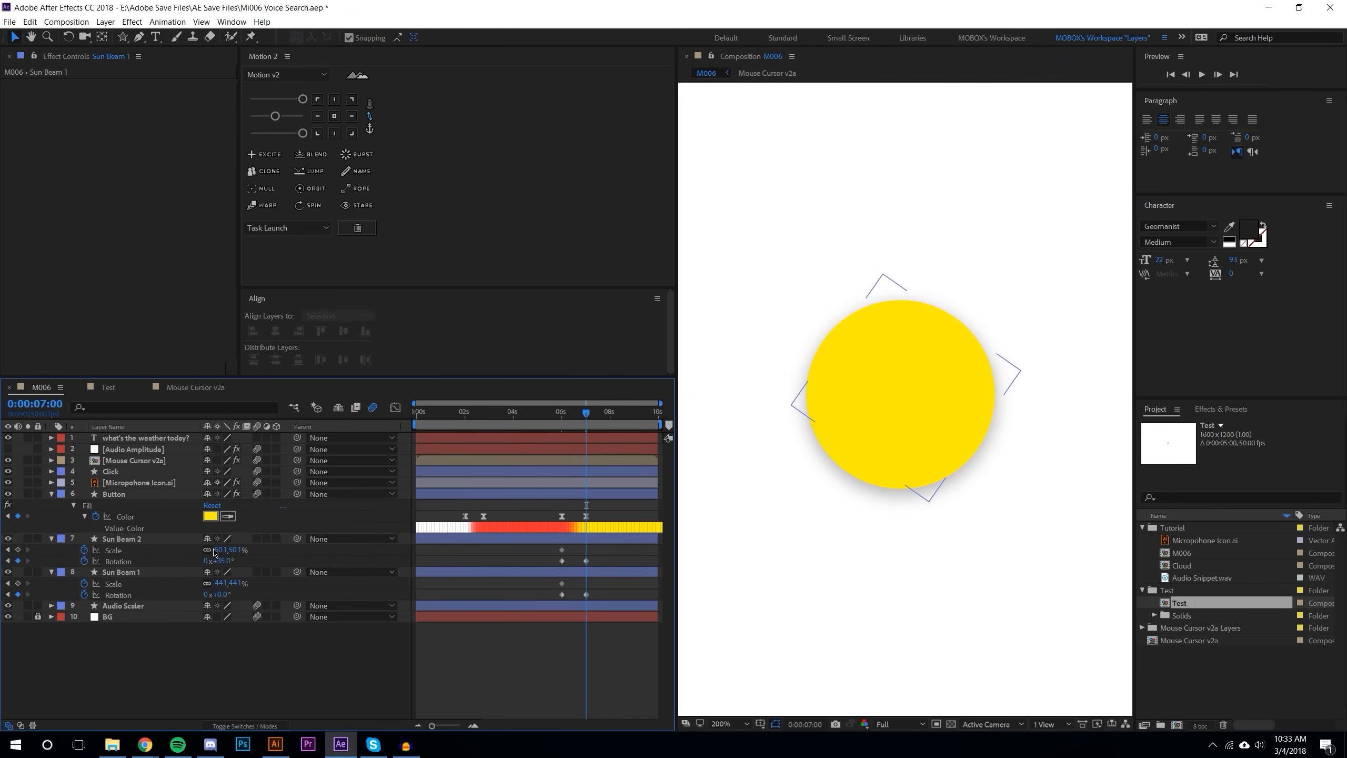
Step: At 0:00:07:00, set Sun Beam 2's Scale to 70.9% and Sun Beam 1's to 70.8%
drag(231, 550, 257, 550)
drag(220, 595, 390, 563)
key(ctrl+z)
click(637, 649)
Step: Apply easing to all Scale and Rotation keyframes of both sun beams with Motion 2
drag(547, 546, 616, 599)
click(274, 116)
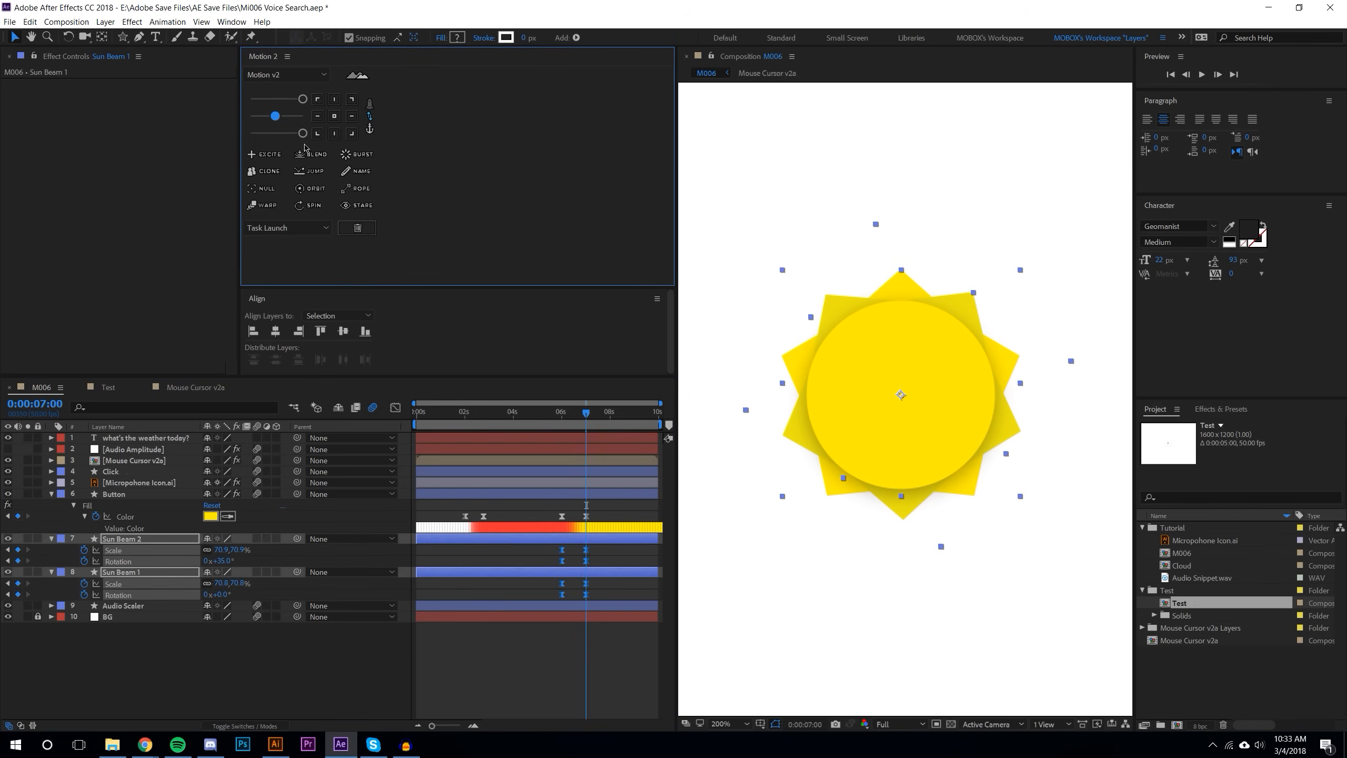
click(301, 134)
click(593, 640)
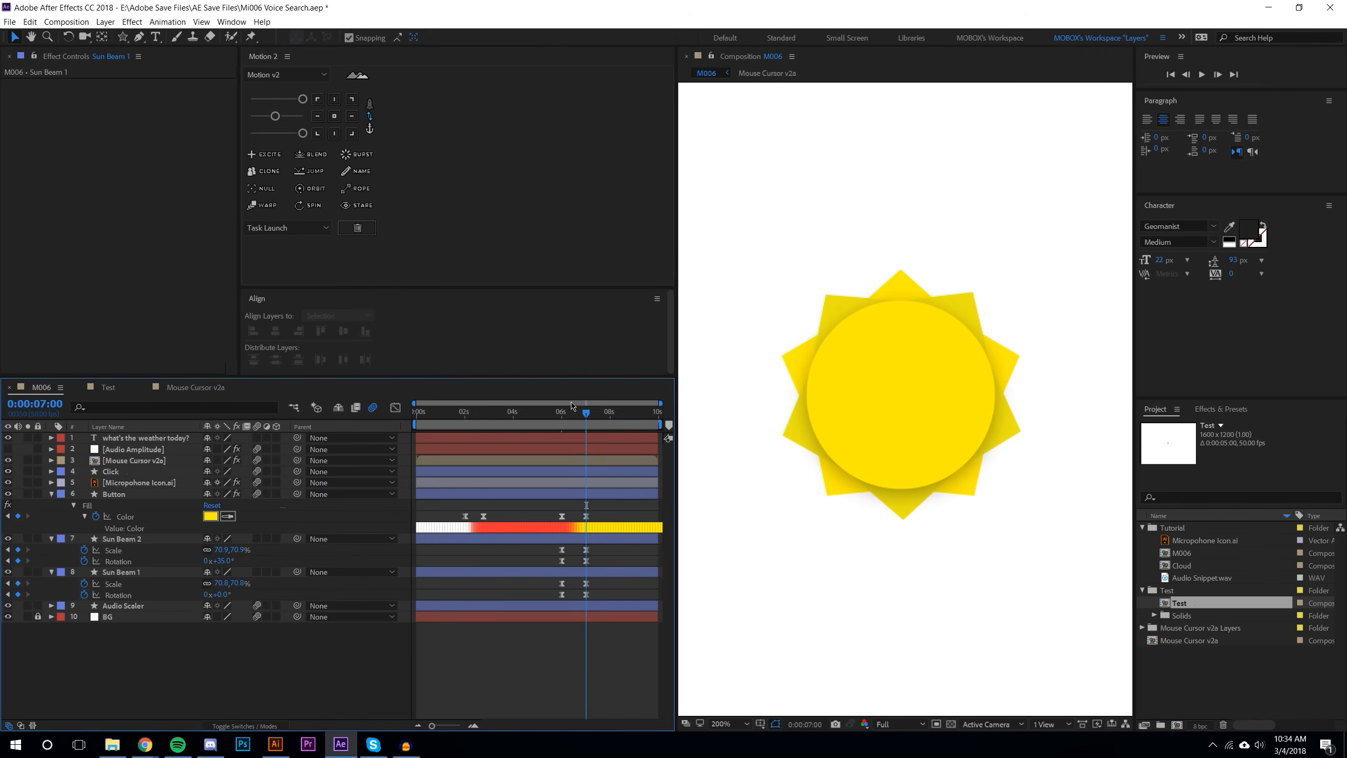
Step: Preview the button-to-sun transition from shortly before 0:00:06:00
click(555, 418)
click(1202, 74)
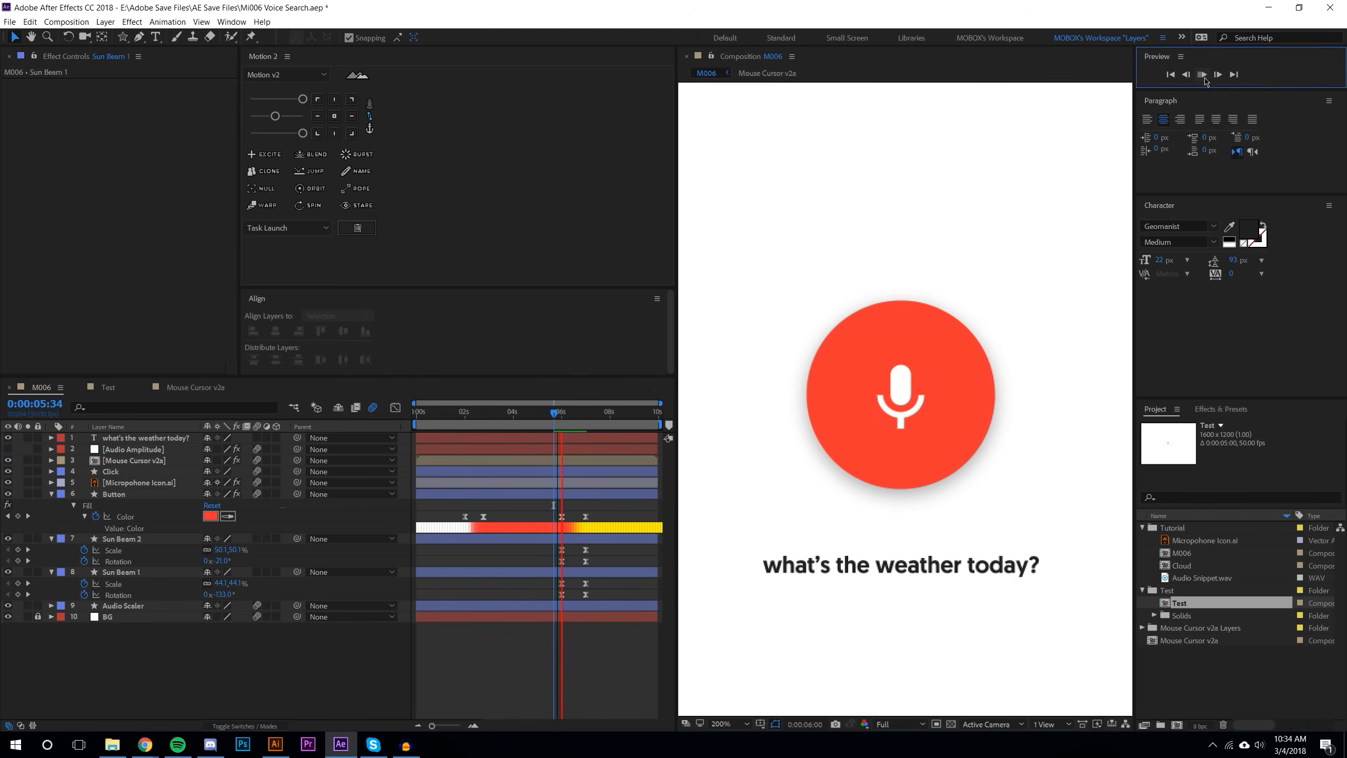
mouse_move(556, 411)
mouse_down()
mouse_move(588, 404)
mouse_move(545, 404)
mouse_up()
click(1203, 74)
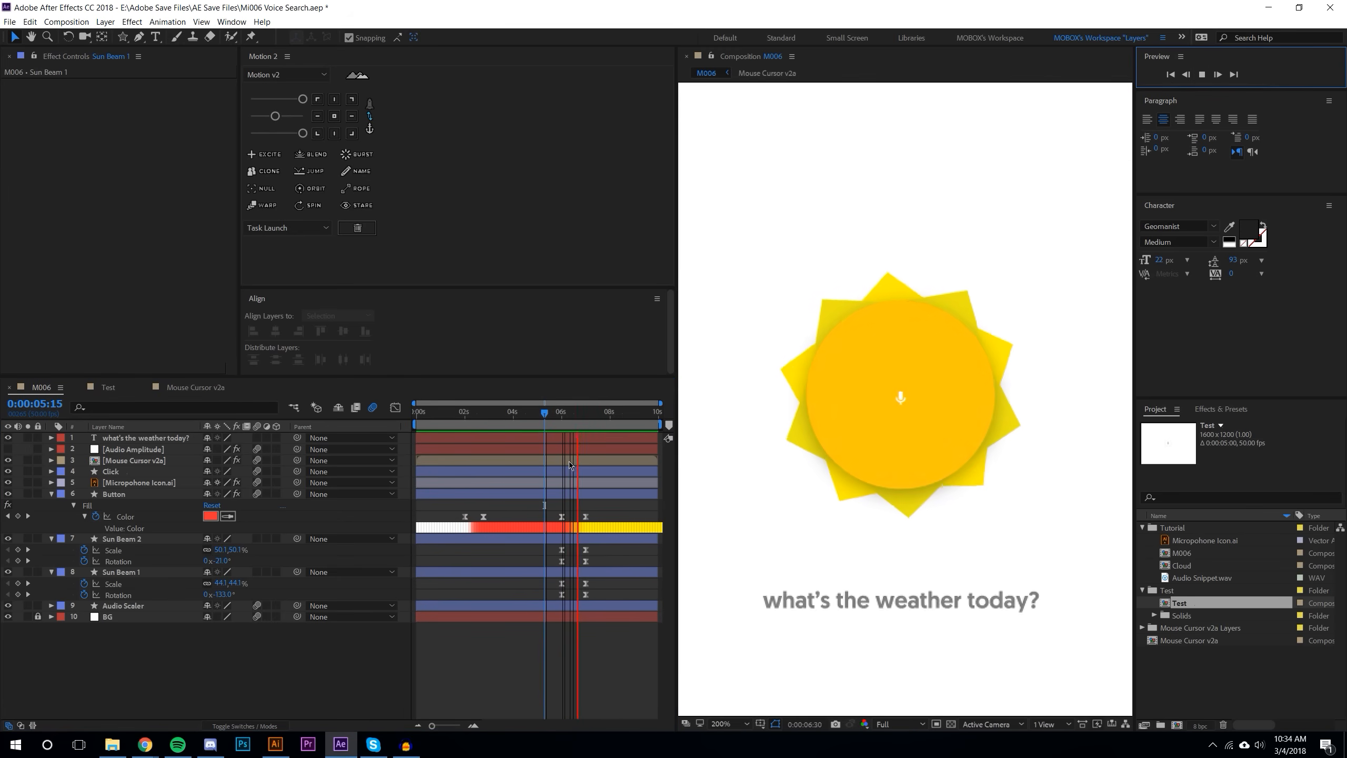
click(560, 434)
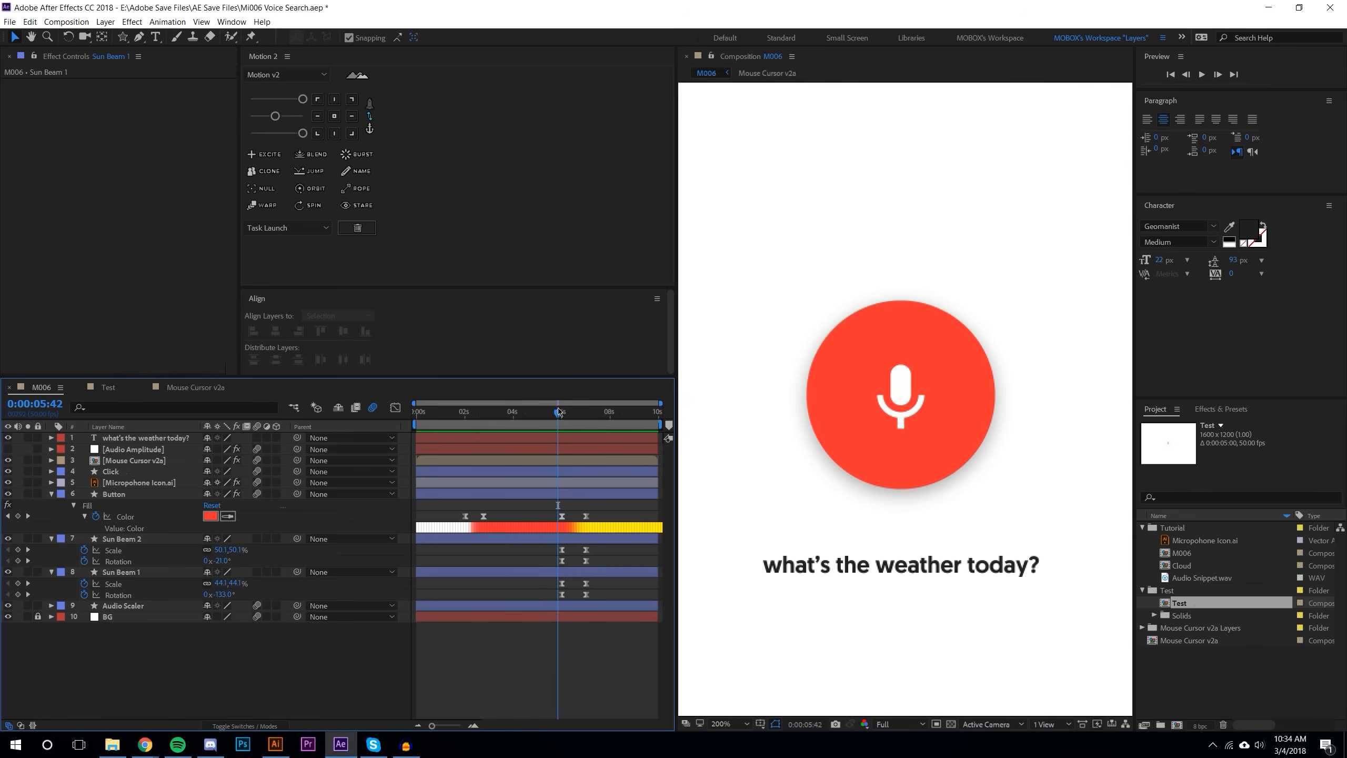
Step: Add the Cloud composition as the top layer, centered on the sun, and shift it to start just before 0:00:06:00
drag(559, 413, 602, 409)
click(1190, 676)
drag(1181, 565, 901, 393)
scroll(901, 393, down, 2)
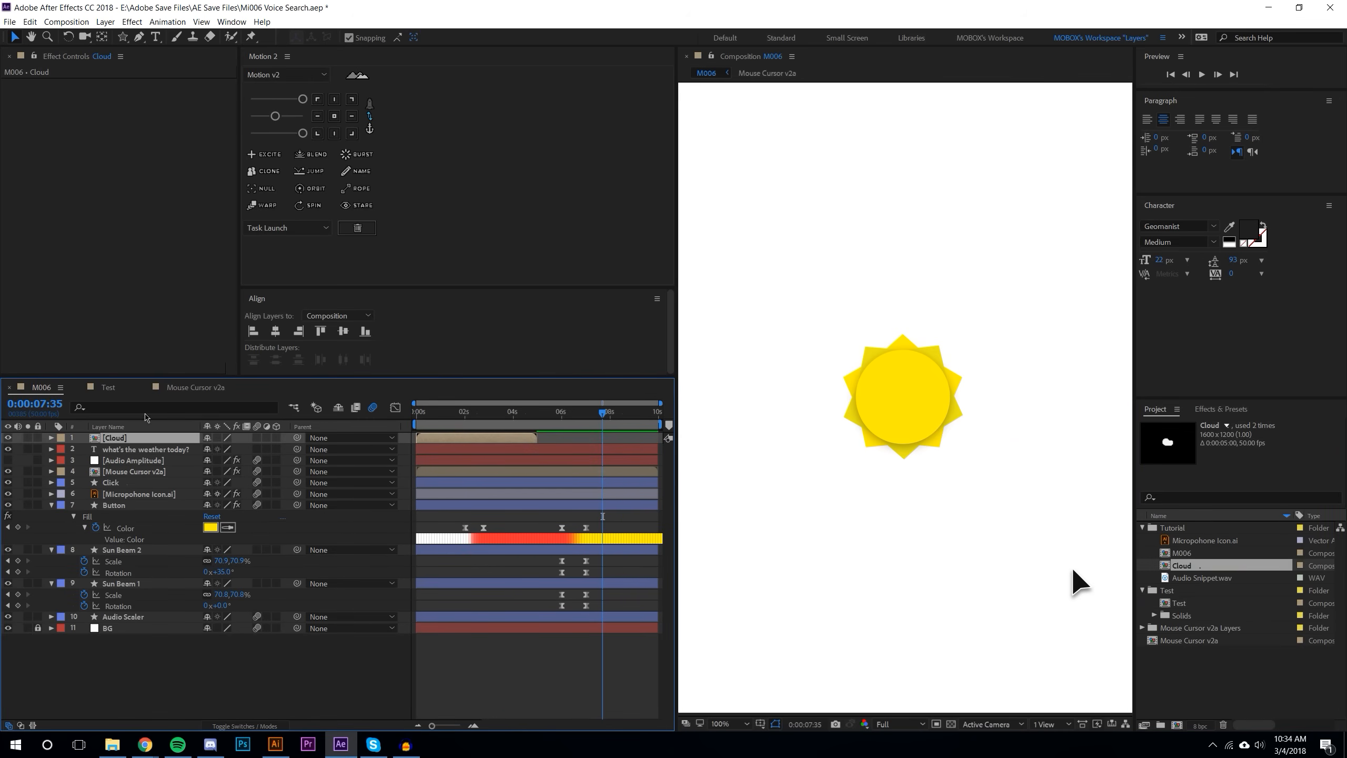
drag(459, 441, 597, 441)
click(557, 412)
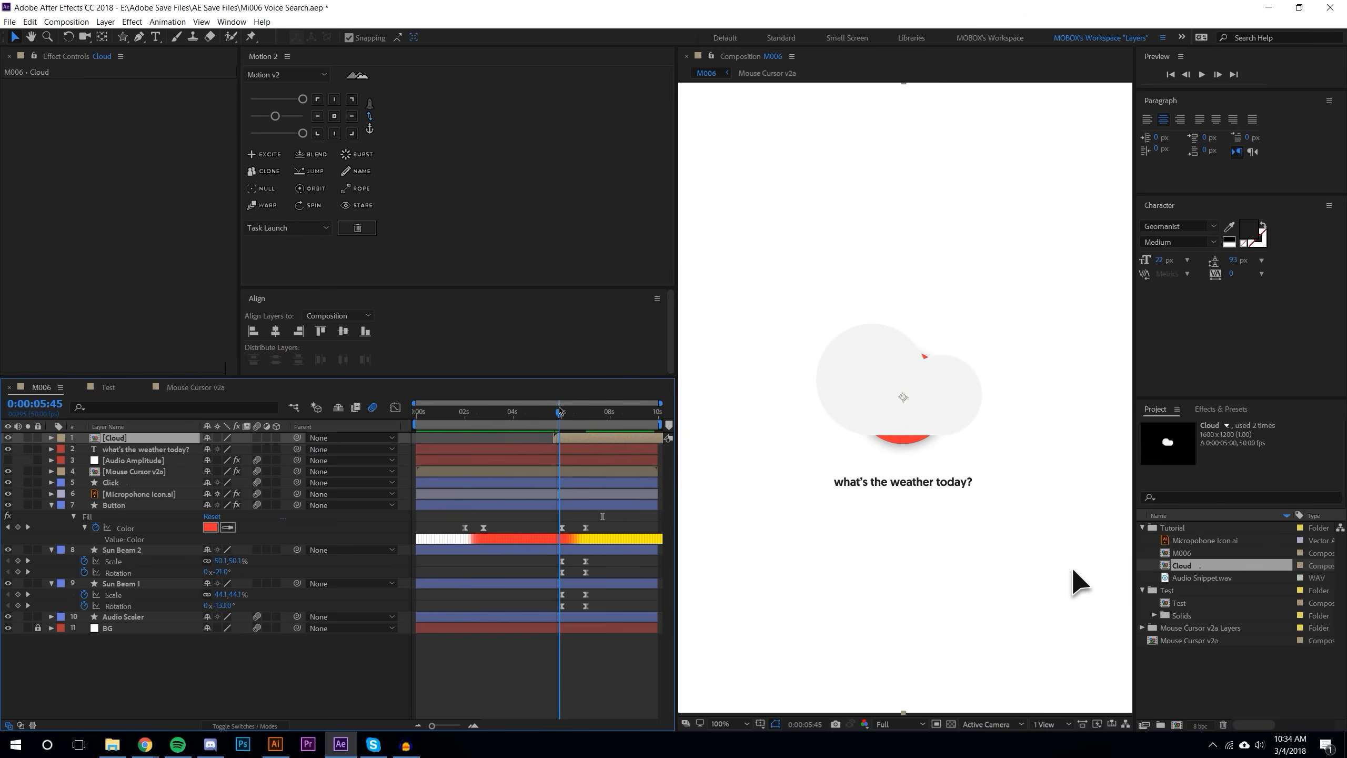
Step: Scale the Cloud layer to 49% and move it over the lower-left part of the button
key(s)
drag(245, 450, 218, 455)
drag(905, 399, 881, 428)
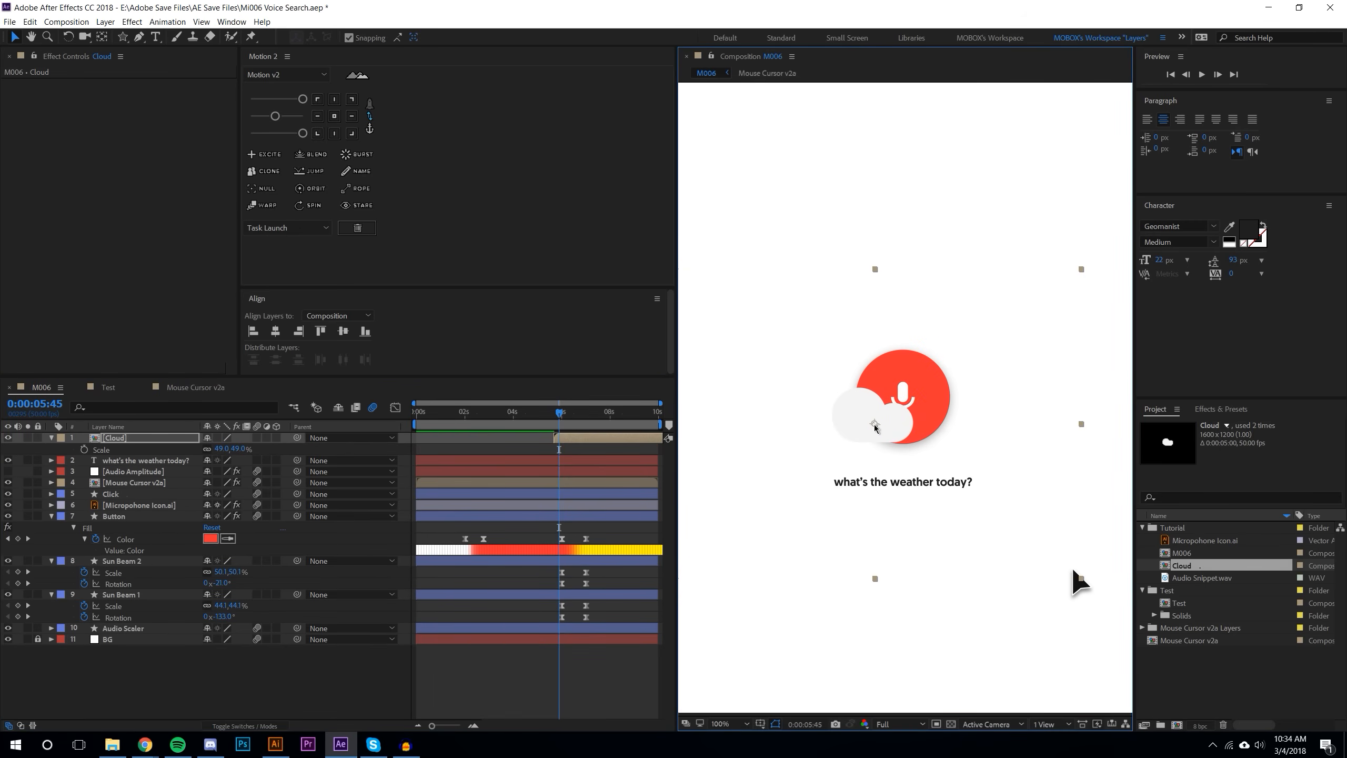
Step: At 0:00:06:00, set the Cloud's Opacity to 0% and keyframe its Position and Opacity, and advance to 0:00:07:00
key(k)
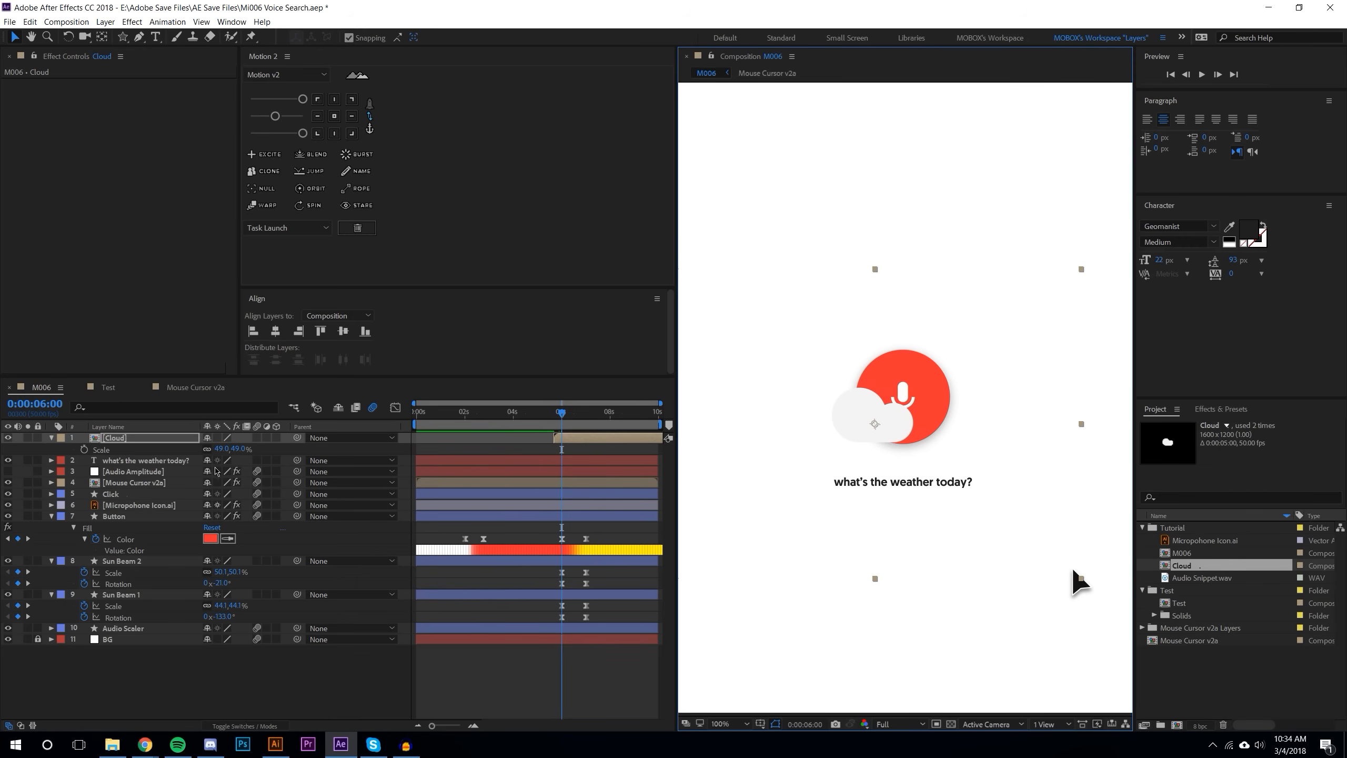
key(alt+shift+p)
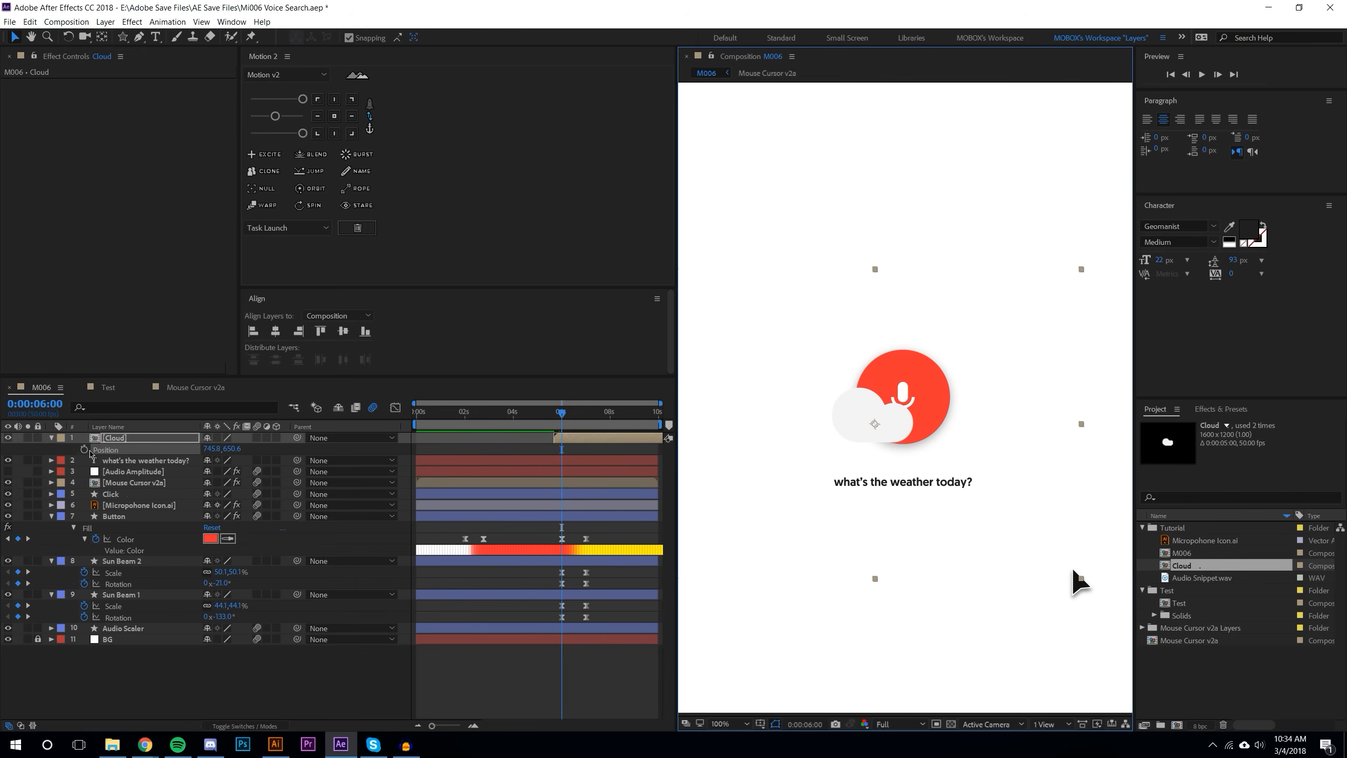
key(t)
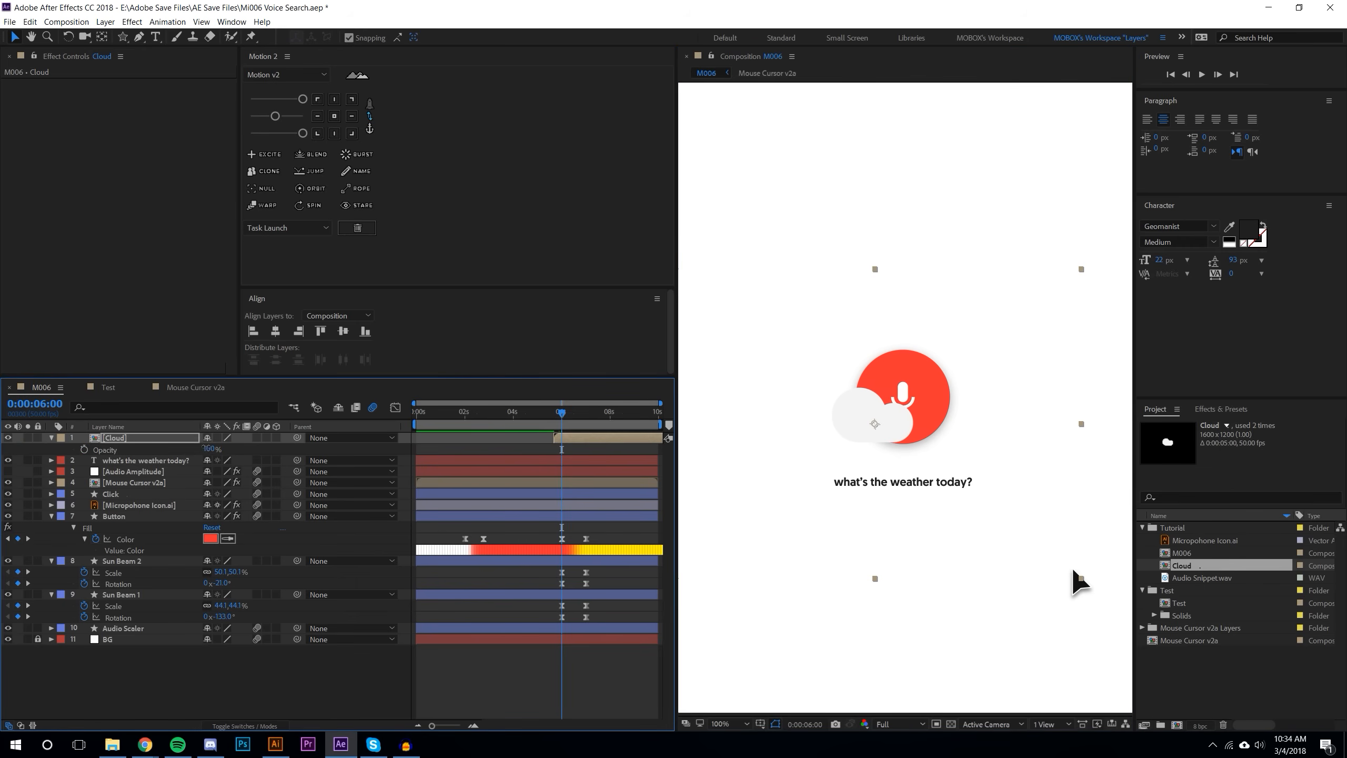
drag(207, 450, 12, 460)
key(p)
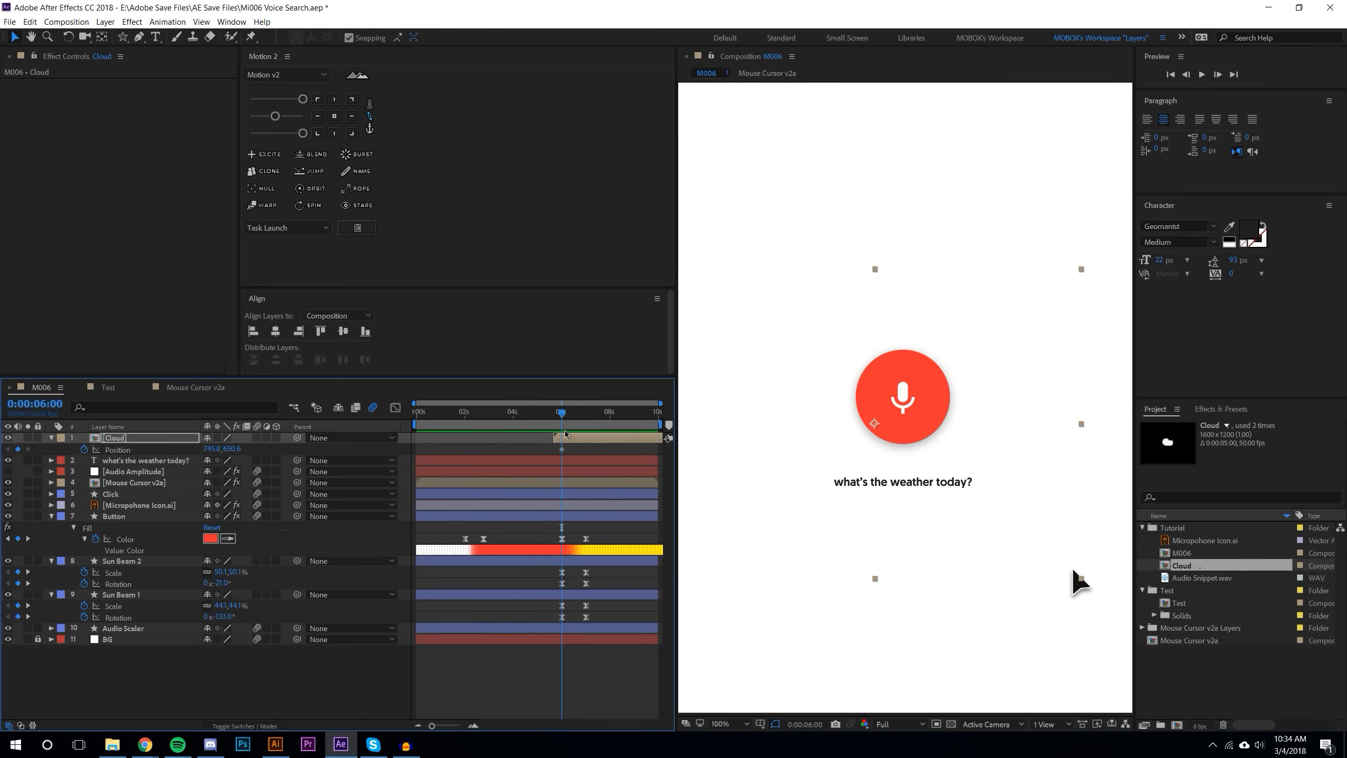
key(t)
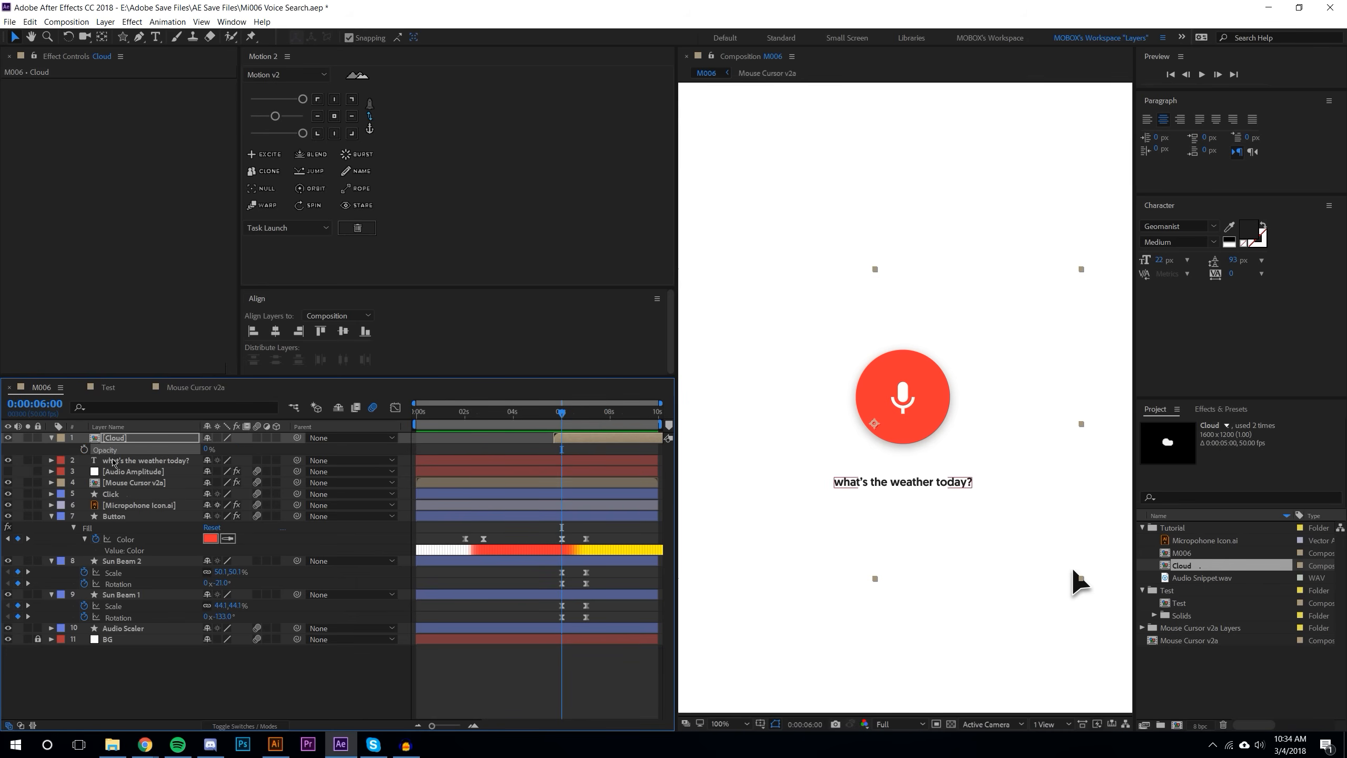
click(84, 449)
key(alt+shift+p)
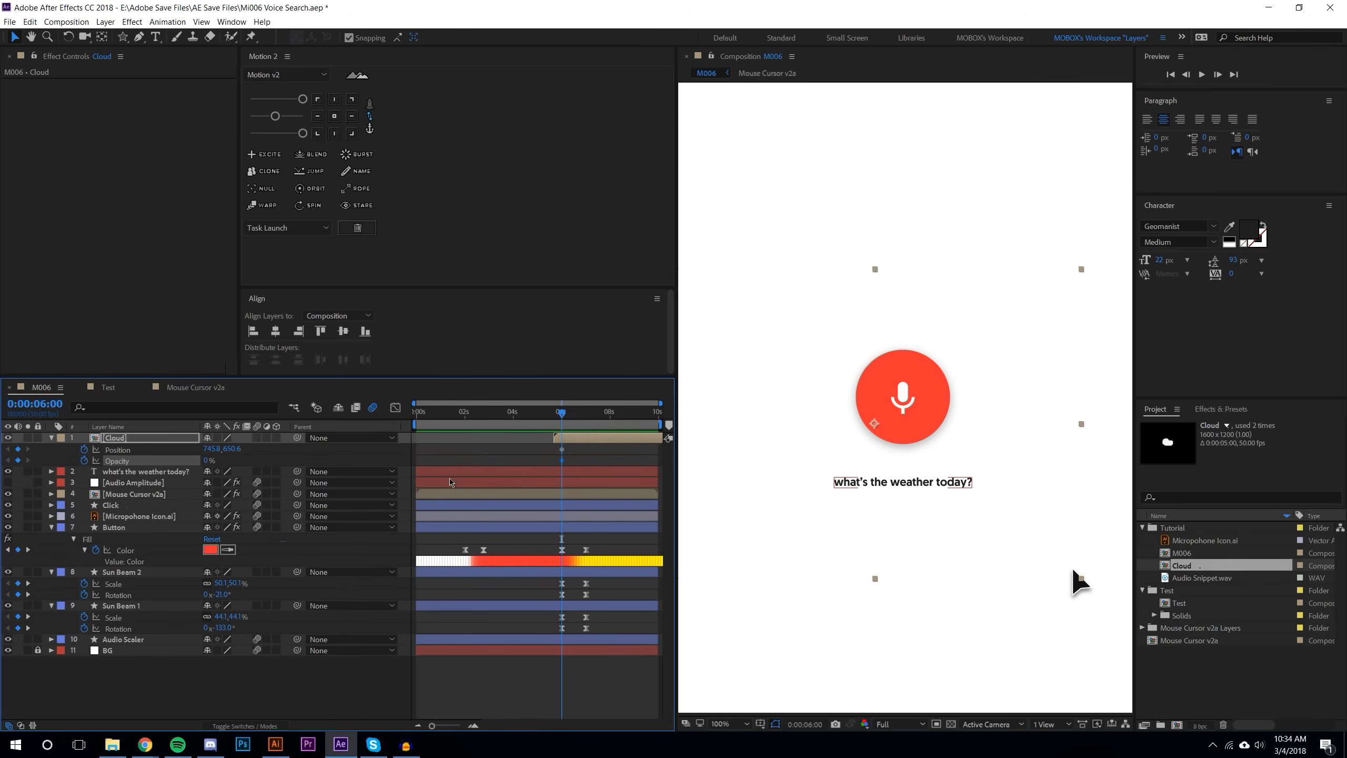
key(k)
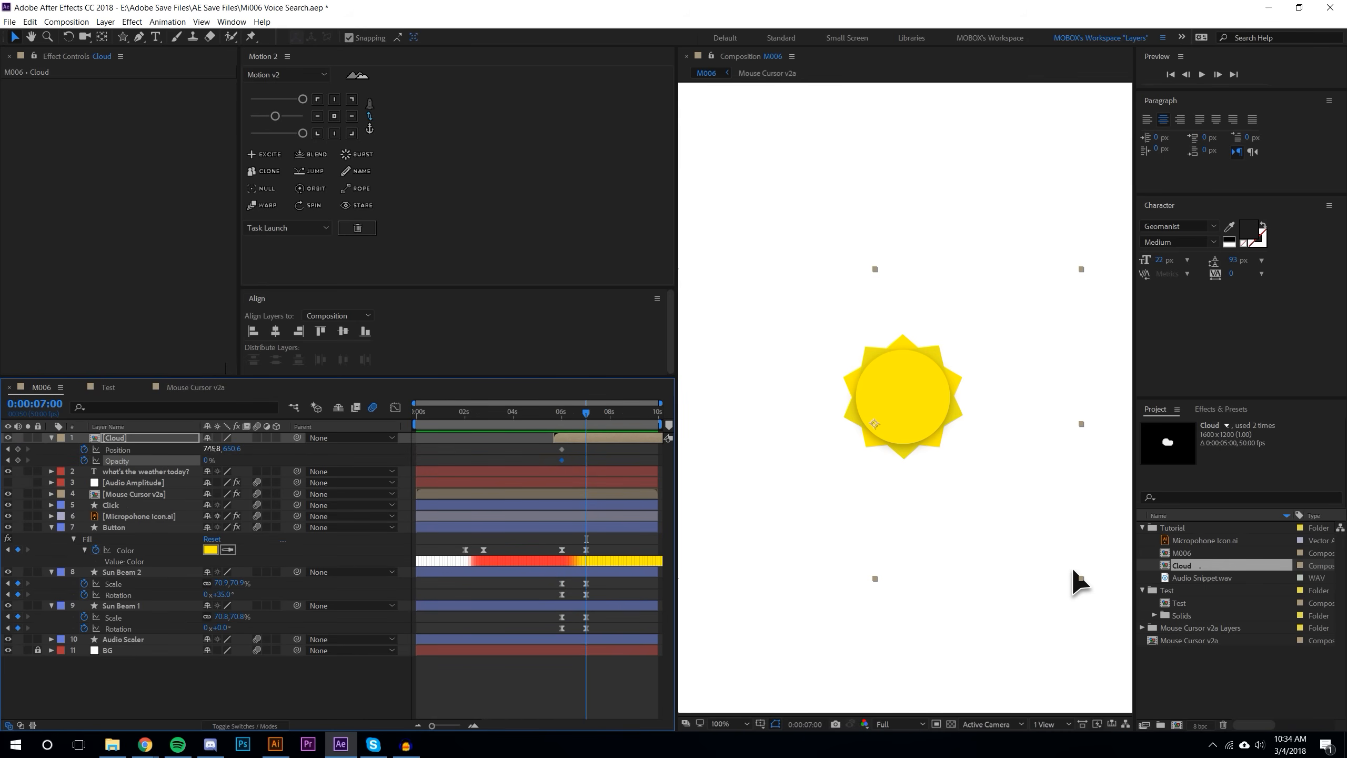
Step: At 0:00:07:00, set the Cloud layer's Opacity to 100%
drag(213, 449, 460, 450)
key(ctrl+z)
click(205, 461)
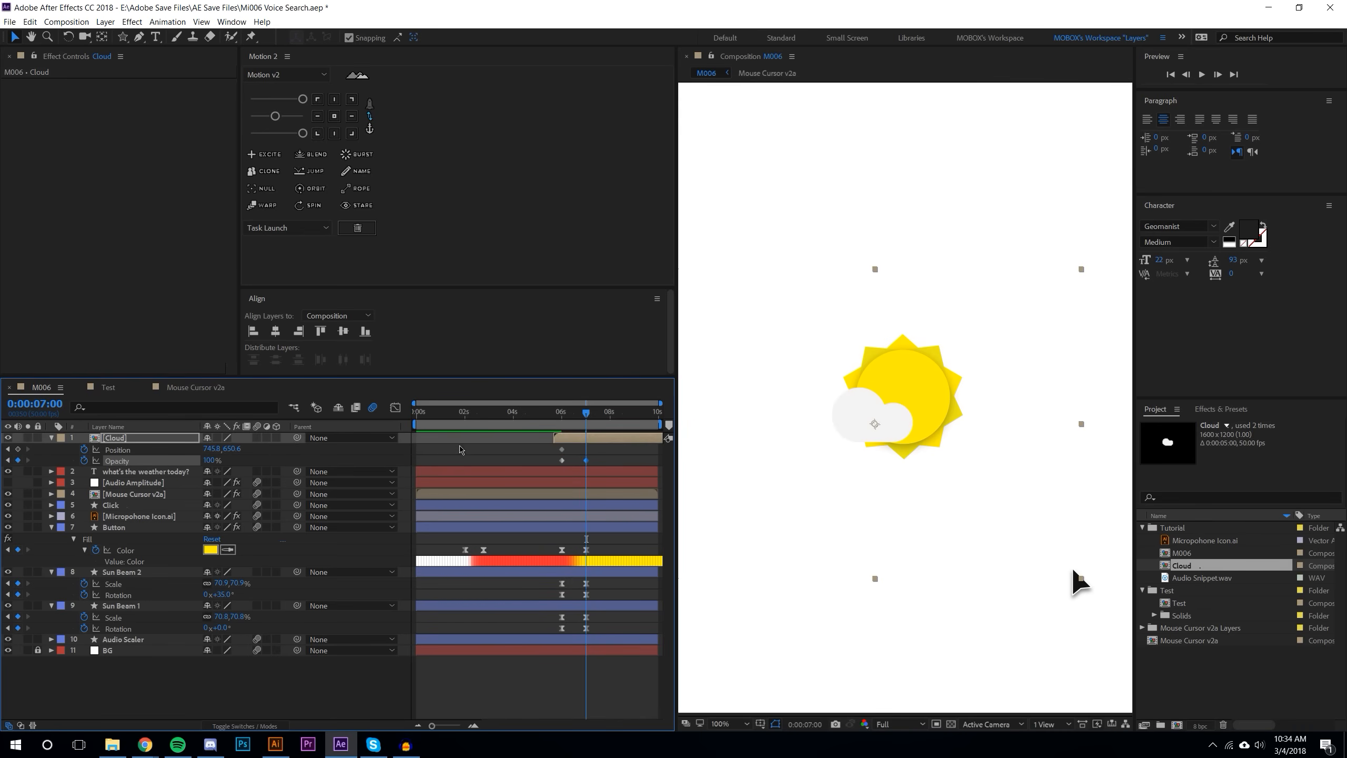
Step: Nudge the Cloud down to Position 745.8, 666.6 at 0:00:07:00 and delete its Position keyframe at 0:00:06:00
drag(875, 424, 874, 432)
click(611, 458)
click(562, 450)
key(Delete)
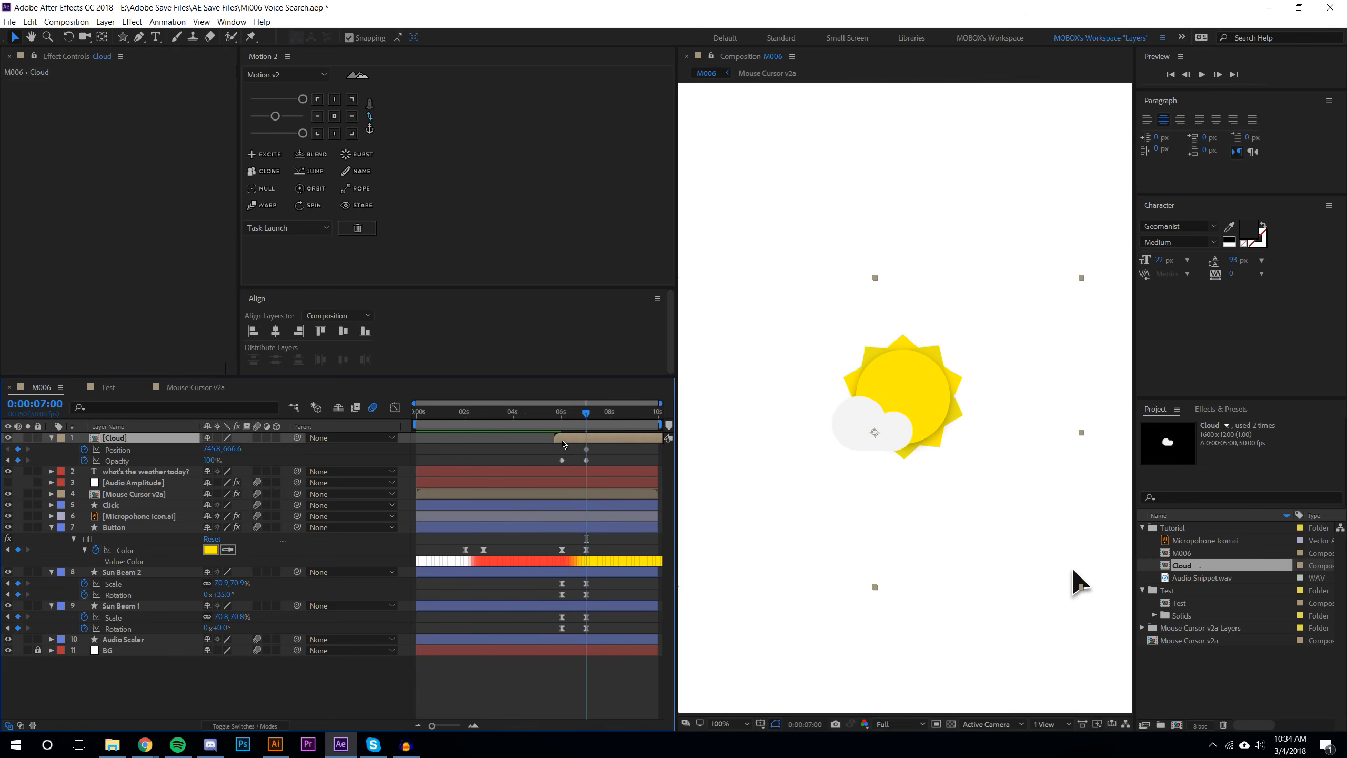
Step: At 0:00:06:00, set the Cloud's X Position to 541.8 and ease all its Position and Opacity keyframes
key(j)
drag(221, 449, 113, 449)
drag(545, 448, 631, 468)
click(276, 116)
click(302, 133)
Step: Preview the cloud sliding in from 0:00:06:00
click(566, 420)
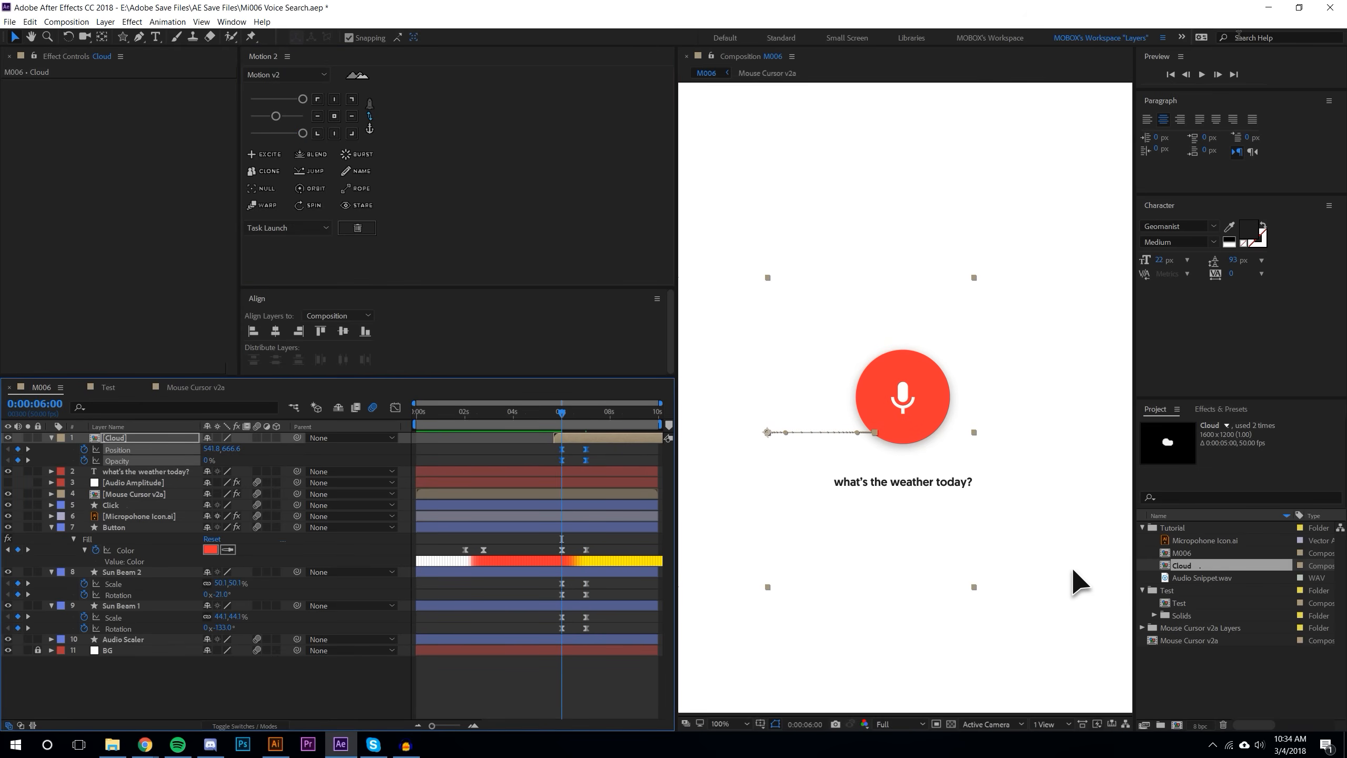
click(1204, 77)
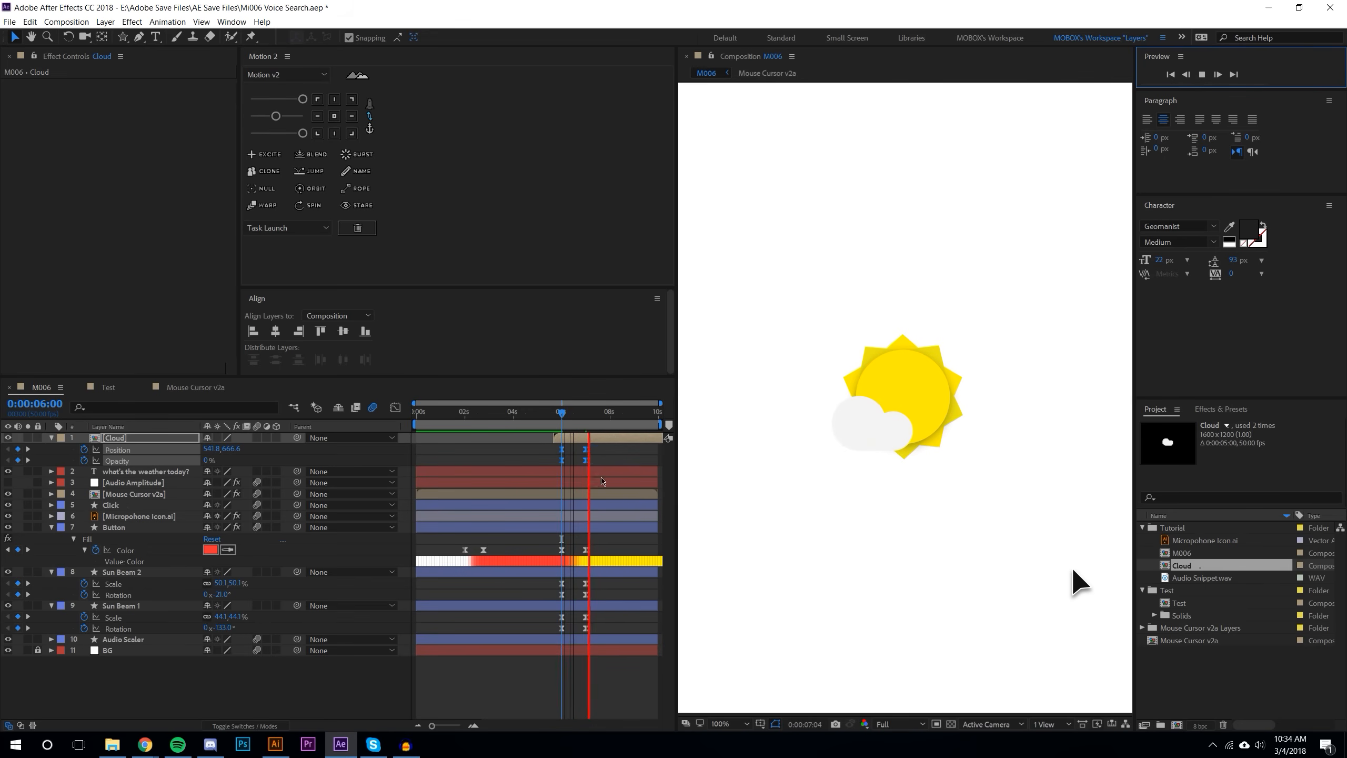
click(604, 417)
Step: At the 0:00:07:00 keyframe, set the Cloud's Opacity to 90%
key(j)
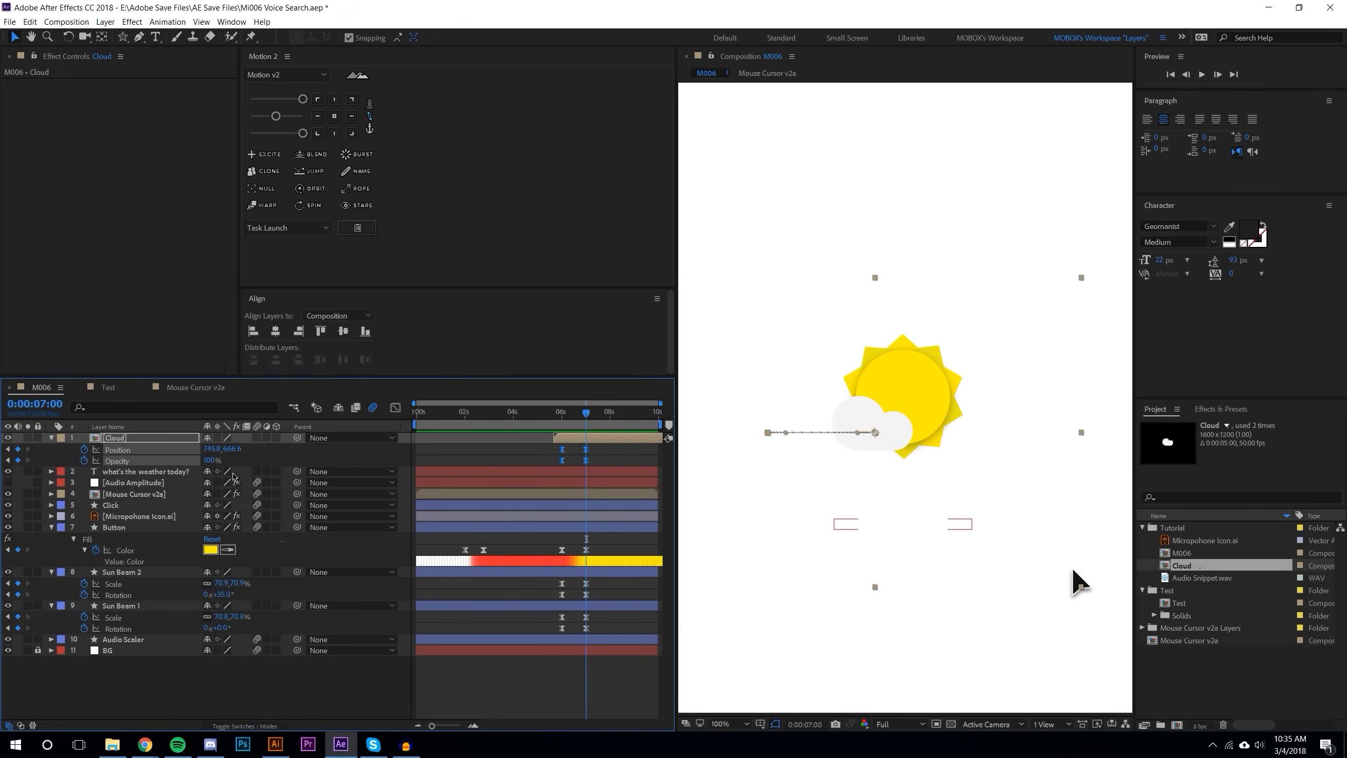
drag(212, 460, 207, 460)
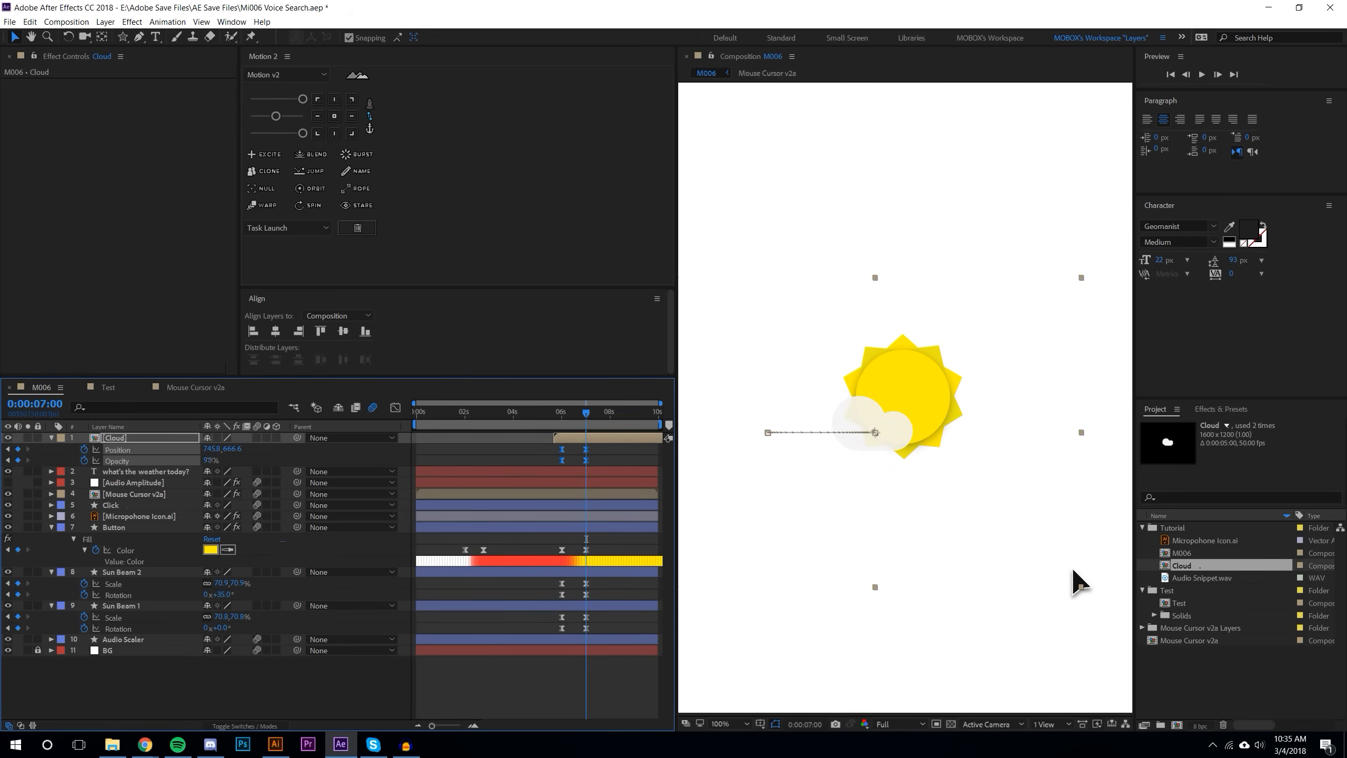
click(798, 569)
Step: Search the effects for "drop" and apply Drop Shadow to the Cloud layer
click(1220, 408)
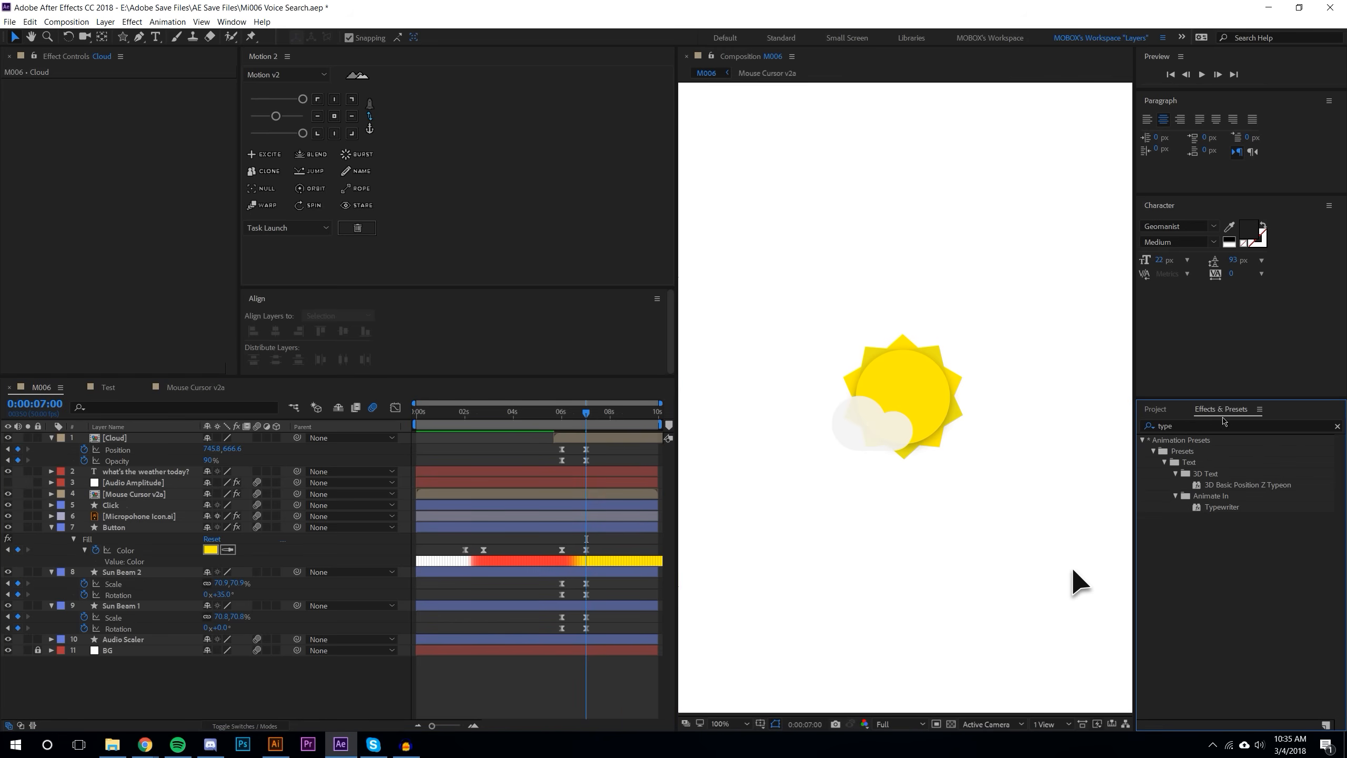
click(1208, 426)
text(dr)
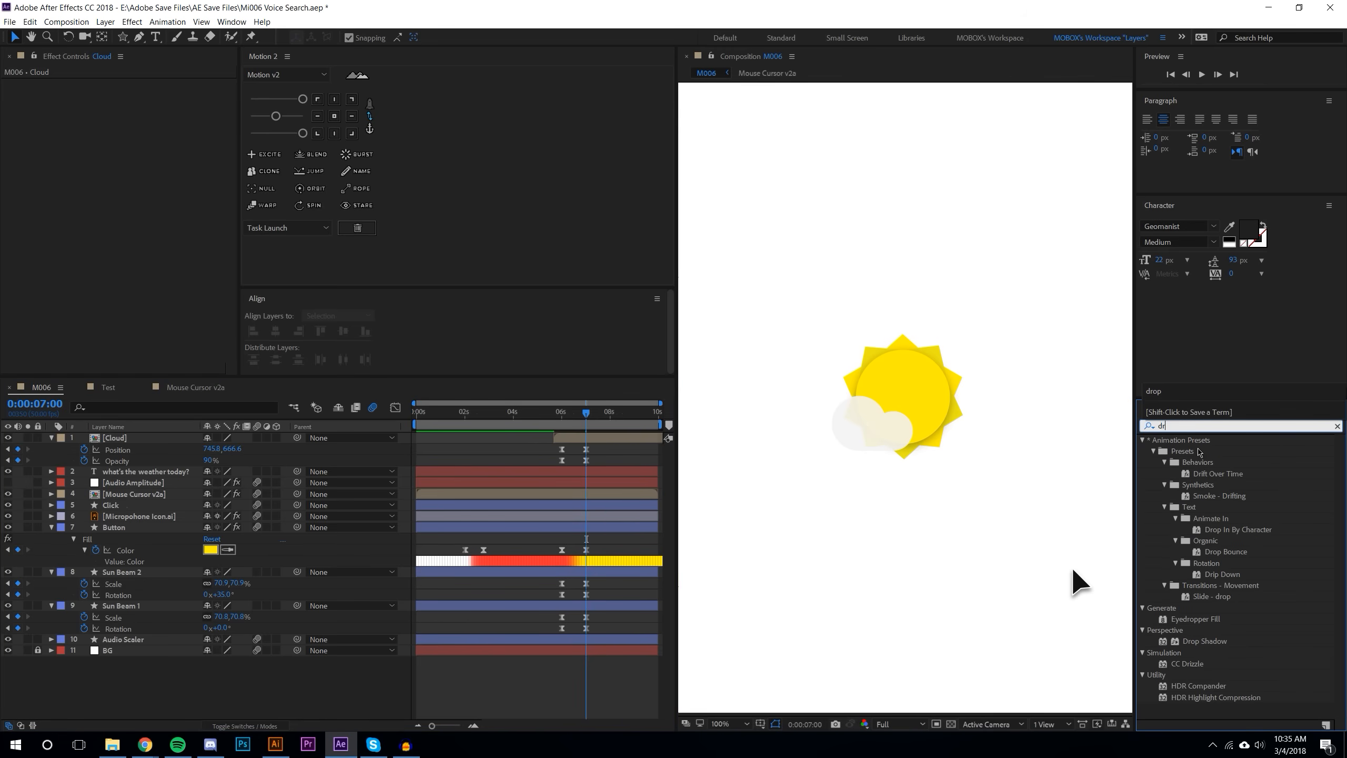
text(op)
drag(1200, 578, 1042, 354)
scroll(917, 408, up, 4)
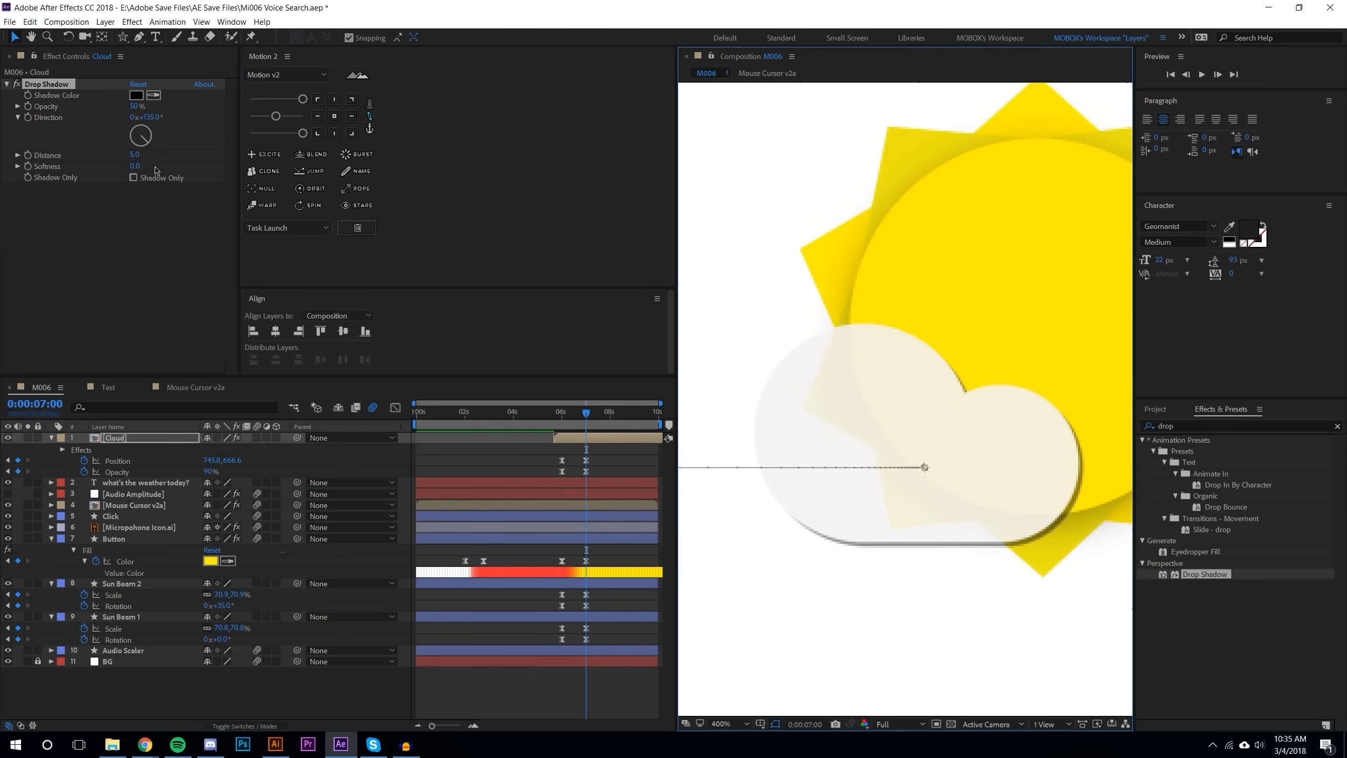
Step: Set the Cloud's Drop Shadow Direction to 180°, Softness to 29 and Opacity to 24%
click(149, 117)
text(100)
key(Return)
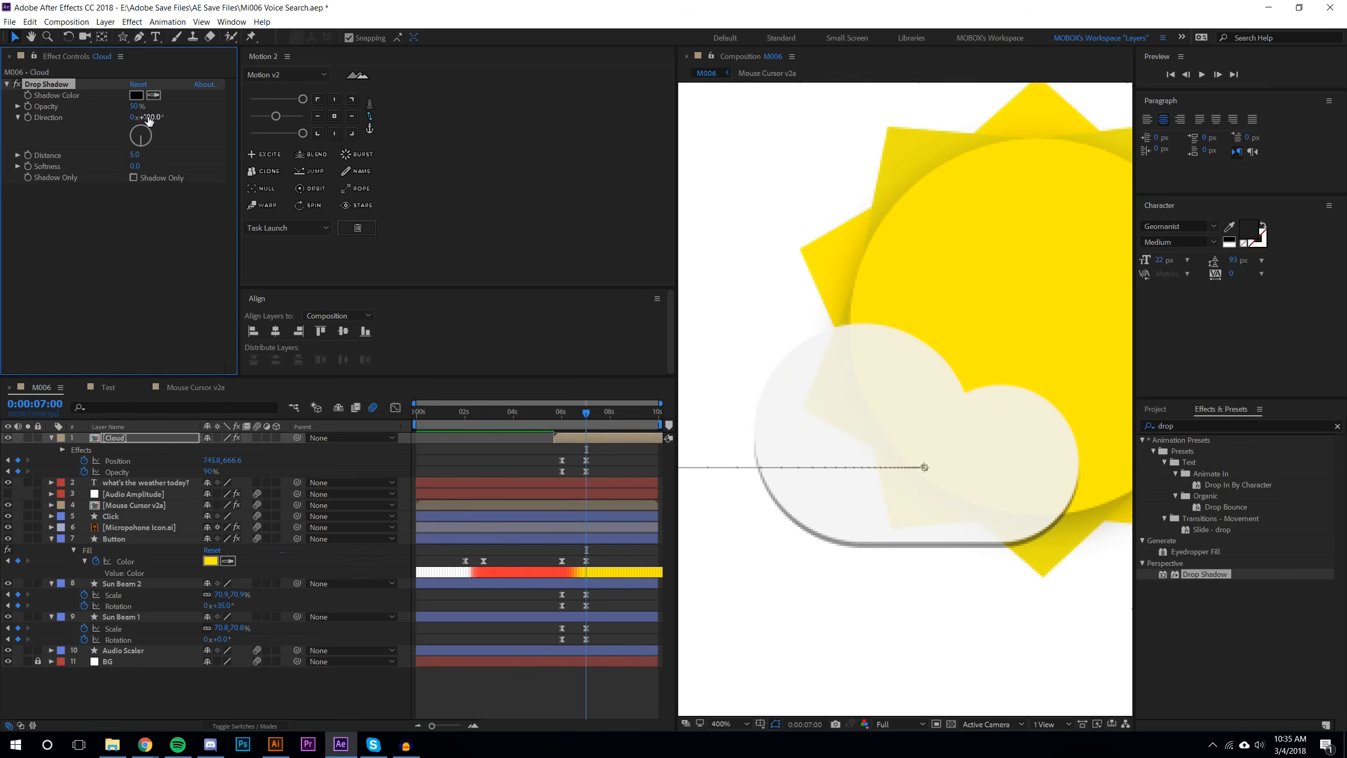
drag(134, 166, 153, 167)
drag(135, 106, 100, 115)
scroll(827, 371, down, 2)
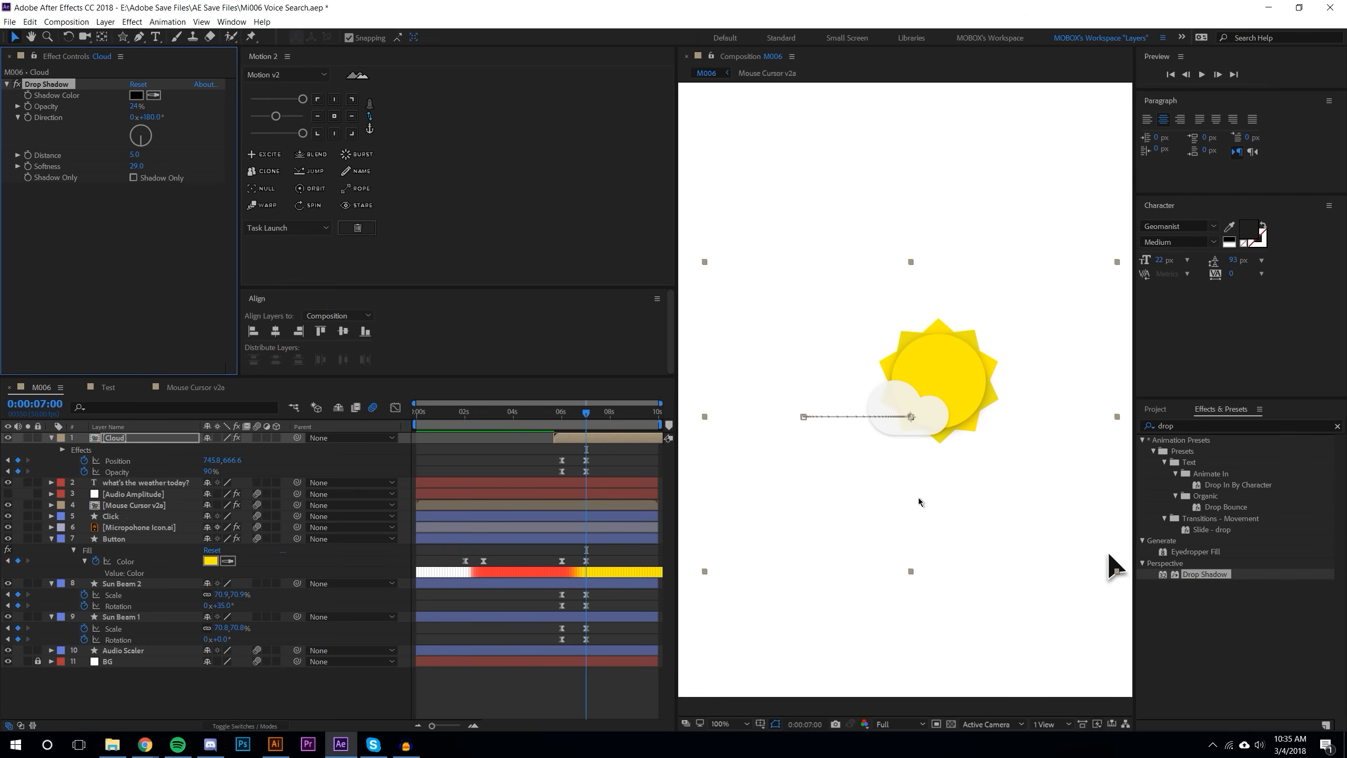
scroll(954, 553, down, 1)
click(964, 566)
scroll(987, 481, up, 1)
click(873, 406)
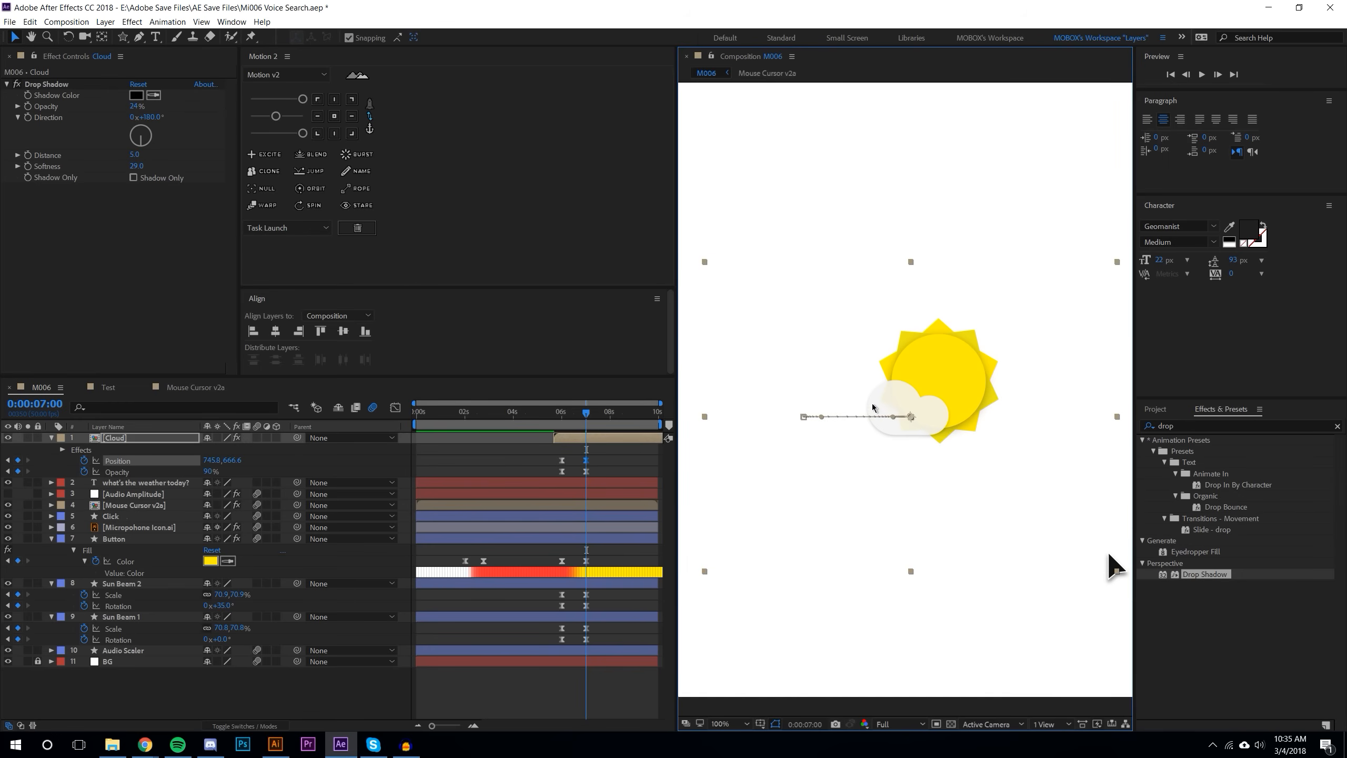
Step: Refine the Cloud's Drop Shadow to Distance 7, Softness 41 and Opacity 21%
drag(136, 165, 170, 168)
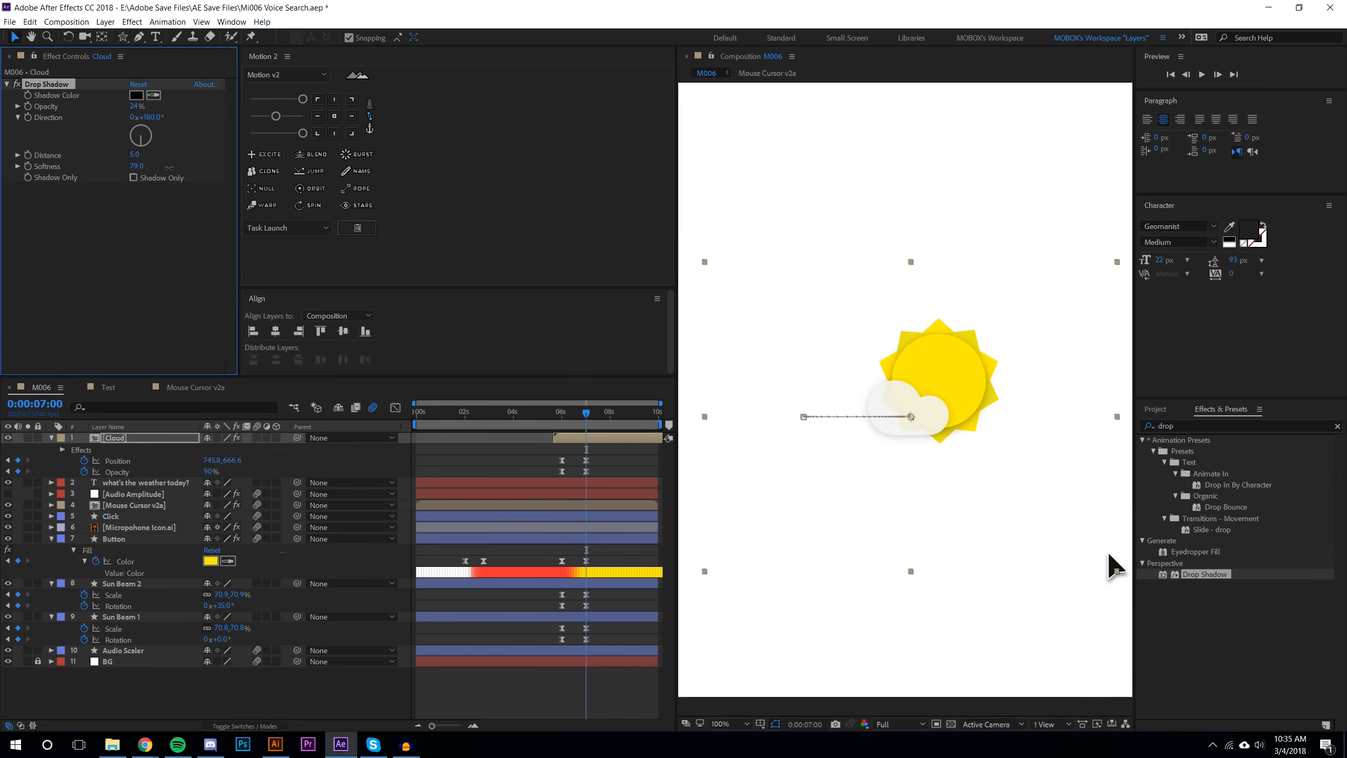
drag(134, 154, 143, 154)
drag(126, 107, 109, 116)
drag(136, 153, 122, 154)
click(138, 109)
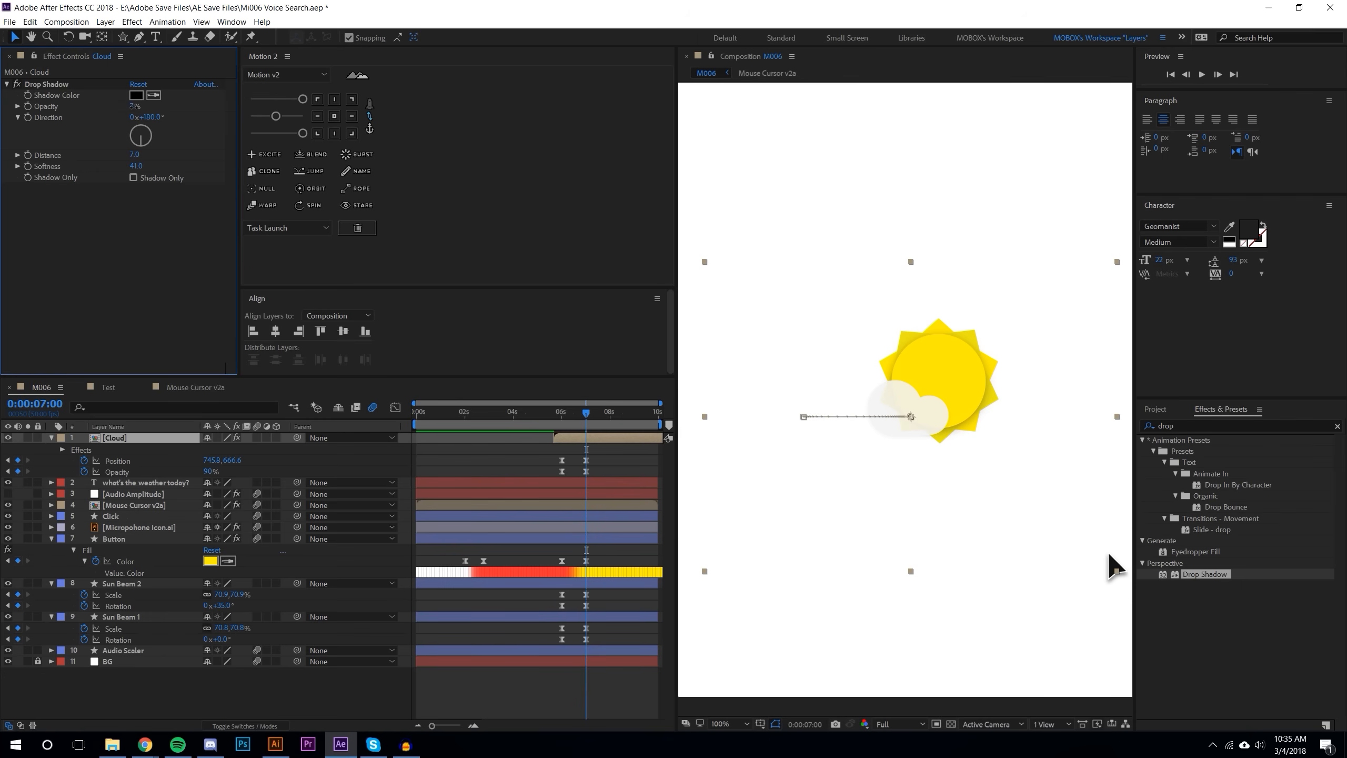
drag(132, 106, 157, 107)
Step: Preview the sun and cloud transition at a smaller view scale from 0:00:05:39
scroll(838, 381, down, 1)
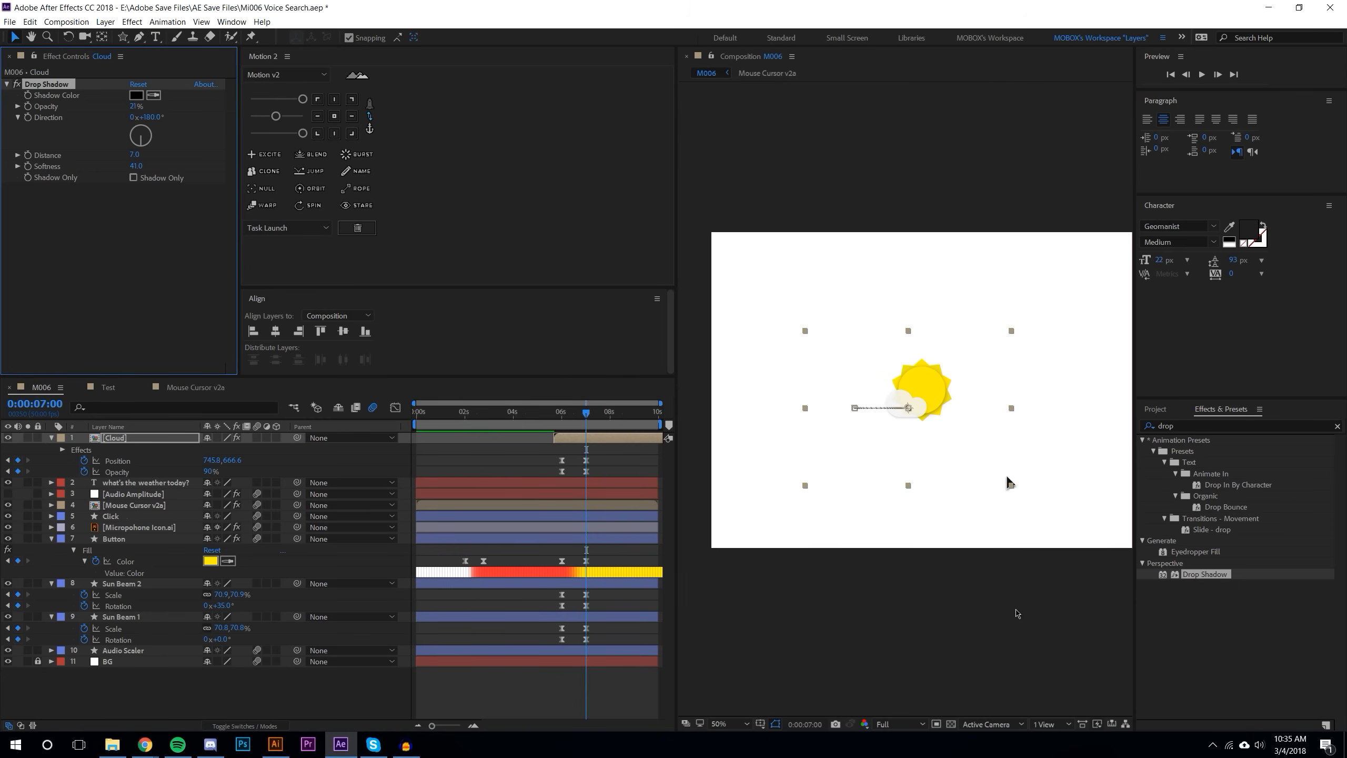
click(1016, 613)
scroll(965, 483, down, 2)
scroll(964, 484, up, 2)
drag(586, 414, 556, 417)
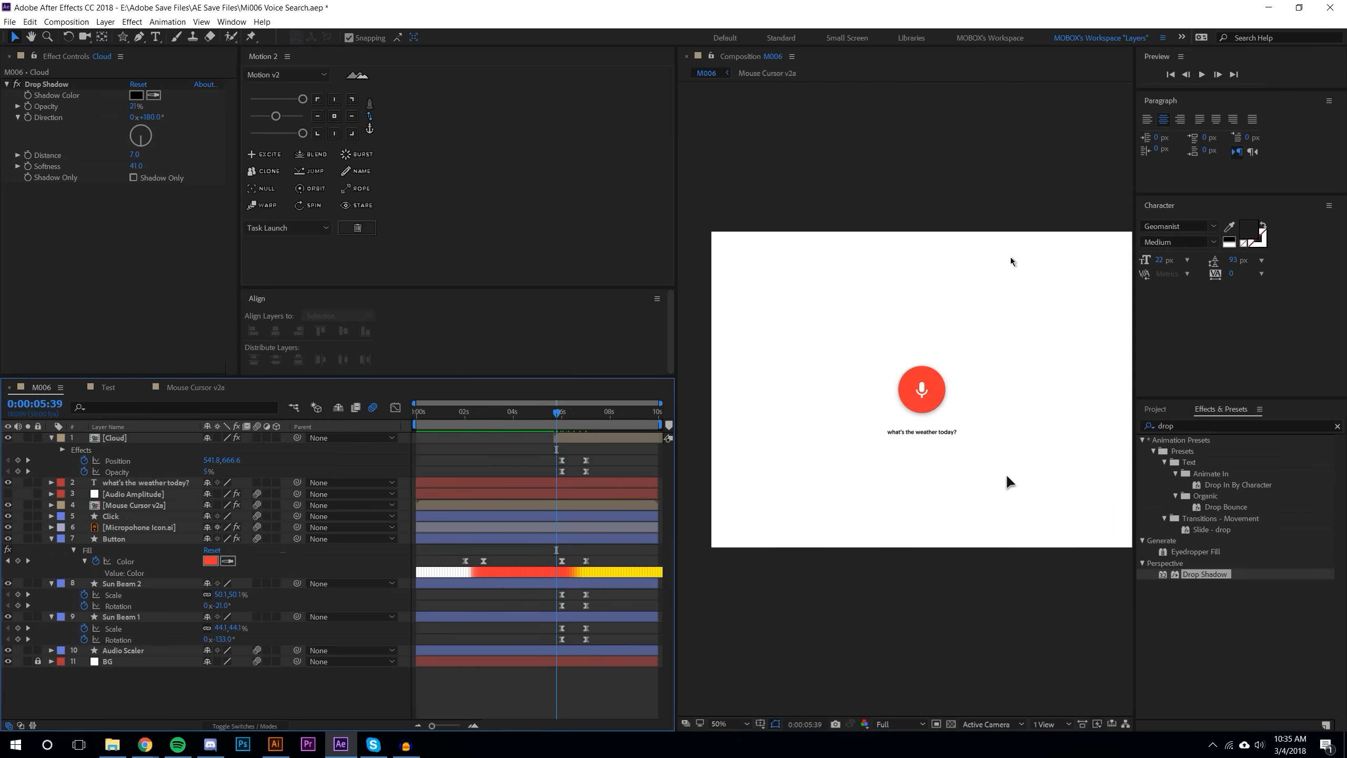
click(1205, 75)
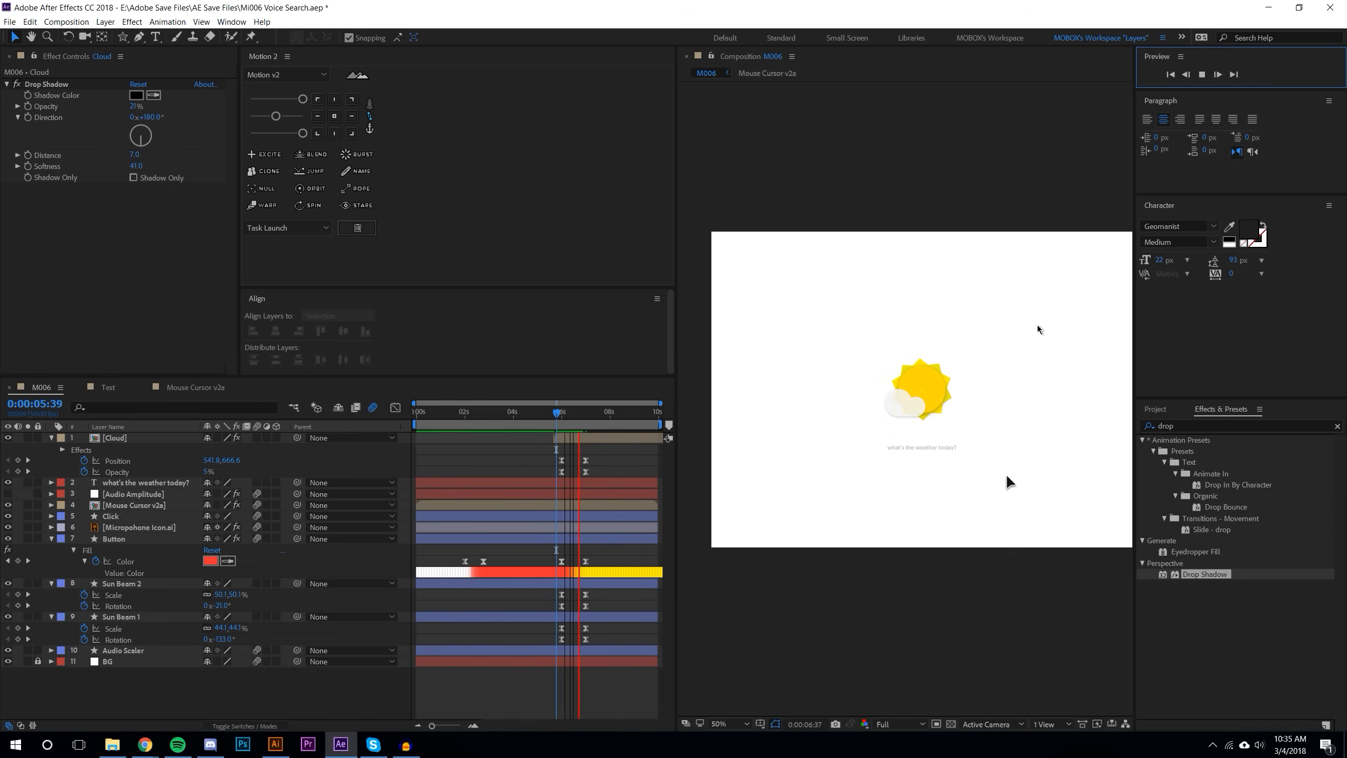
Step: With the finished sun shown at 0:00:07:35, set the Button layer's Drop Shadow Opacity to 12%
drag(560, 418, 603, 413)
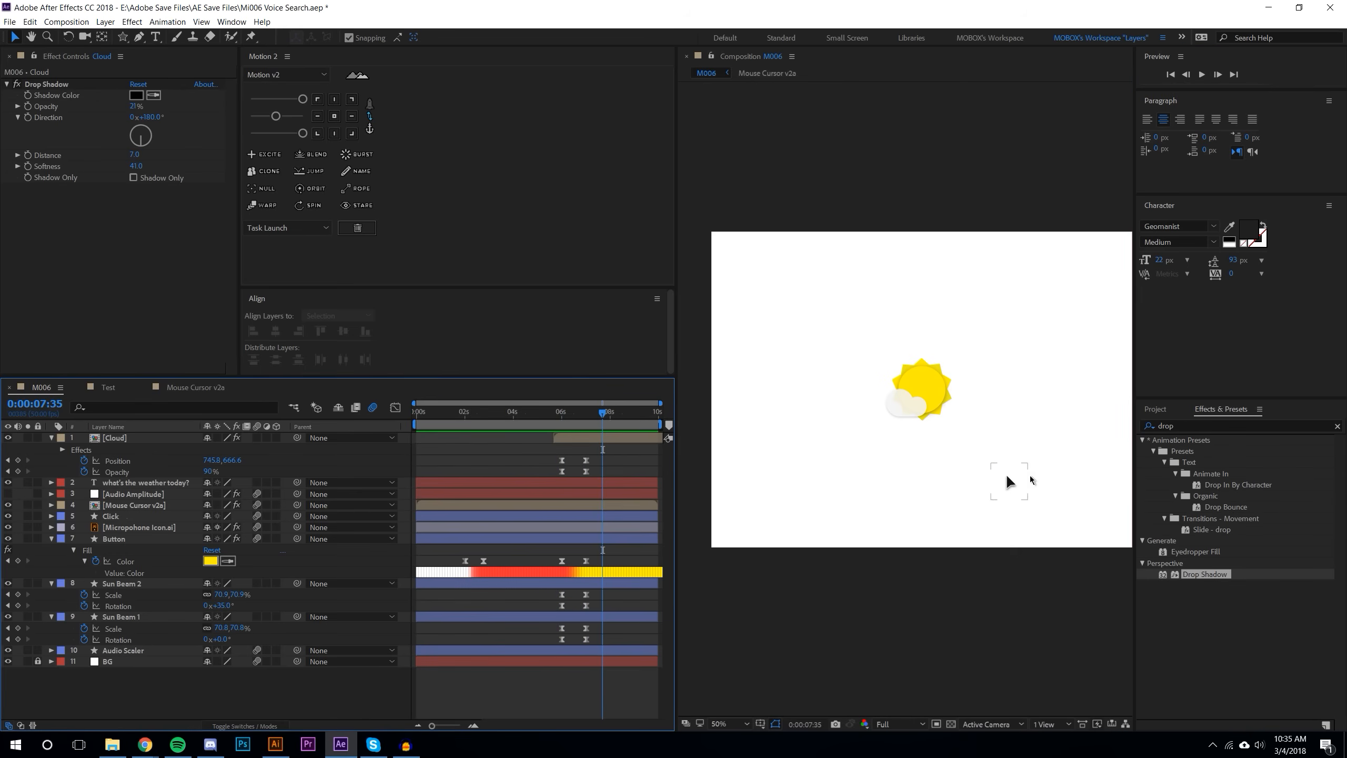
scroll(961, 429, up, 2)
scroll(959, 429, down, 1)
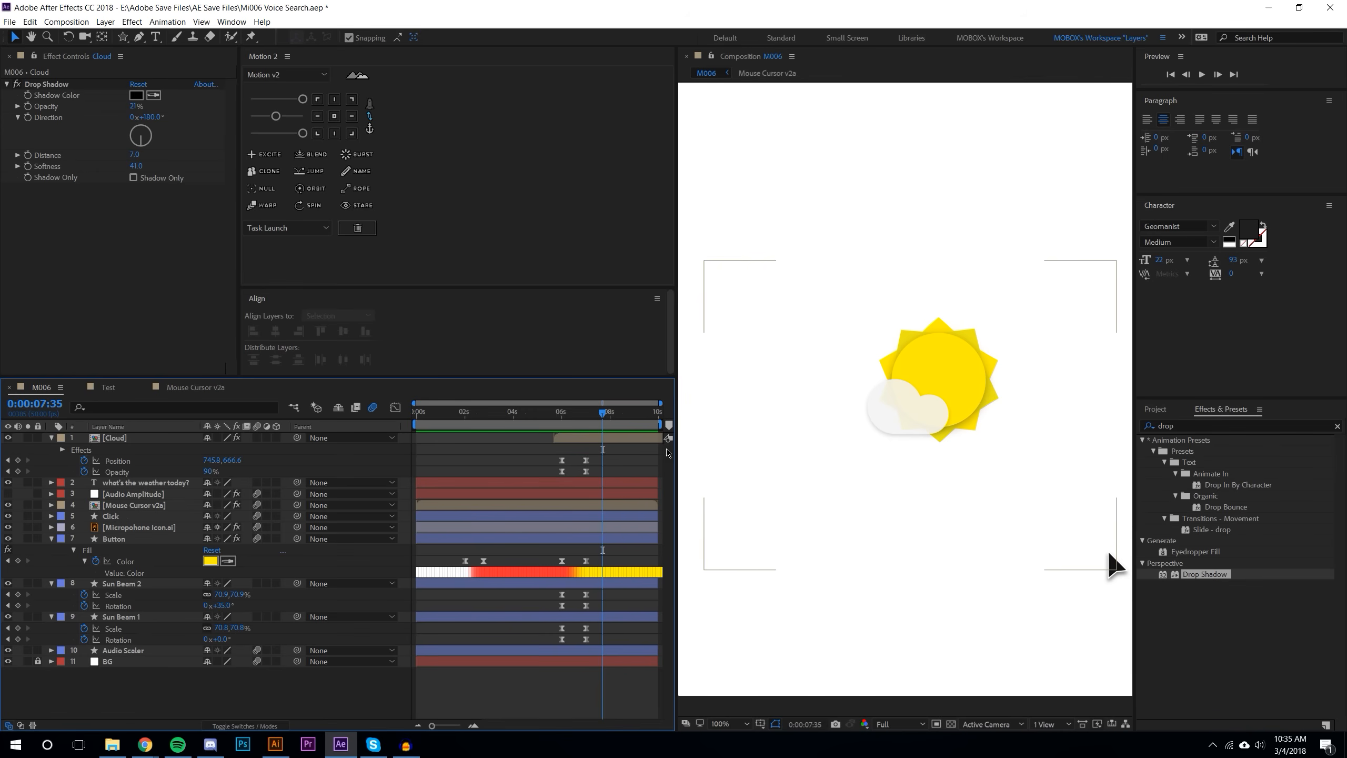
click(121, 583)
click(121, 617)
click(128, 540)
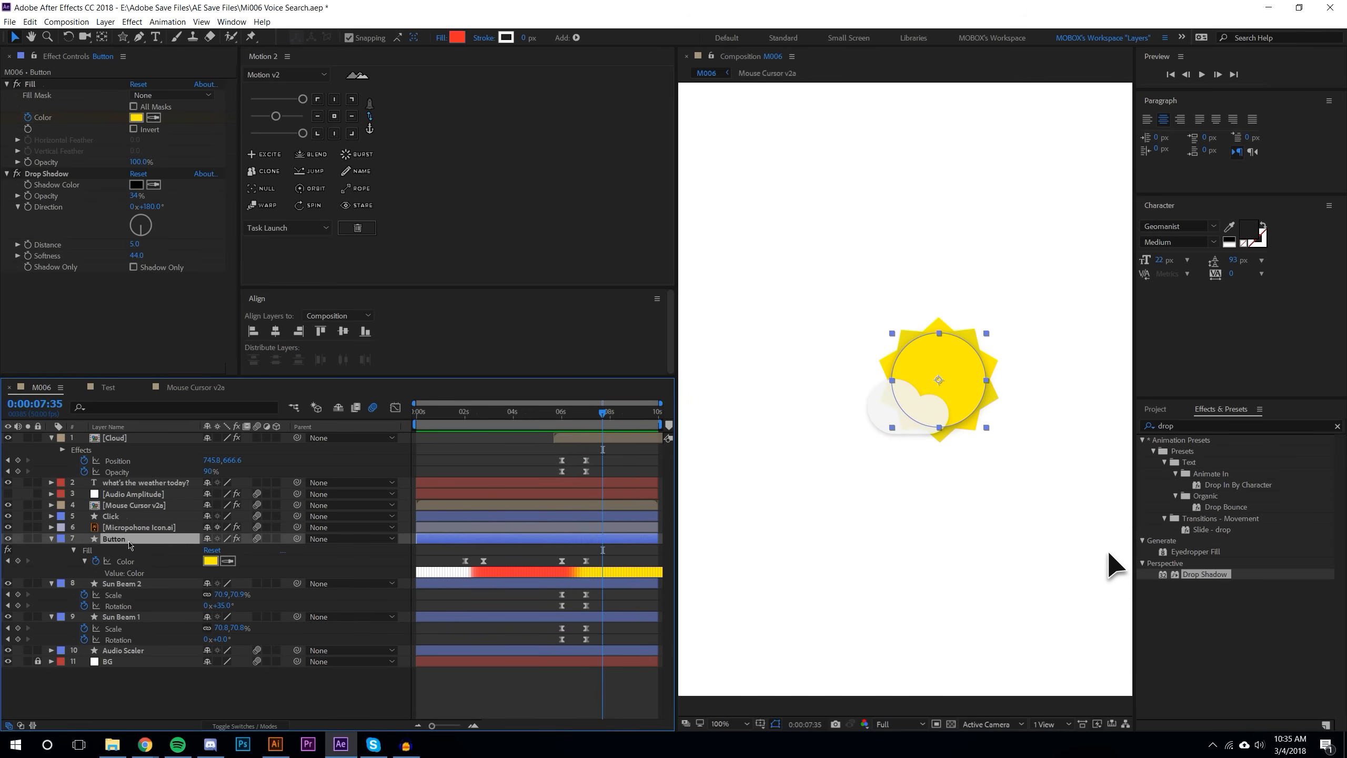
drag(137, 197, 100, 201)
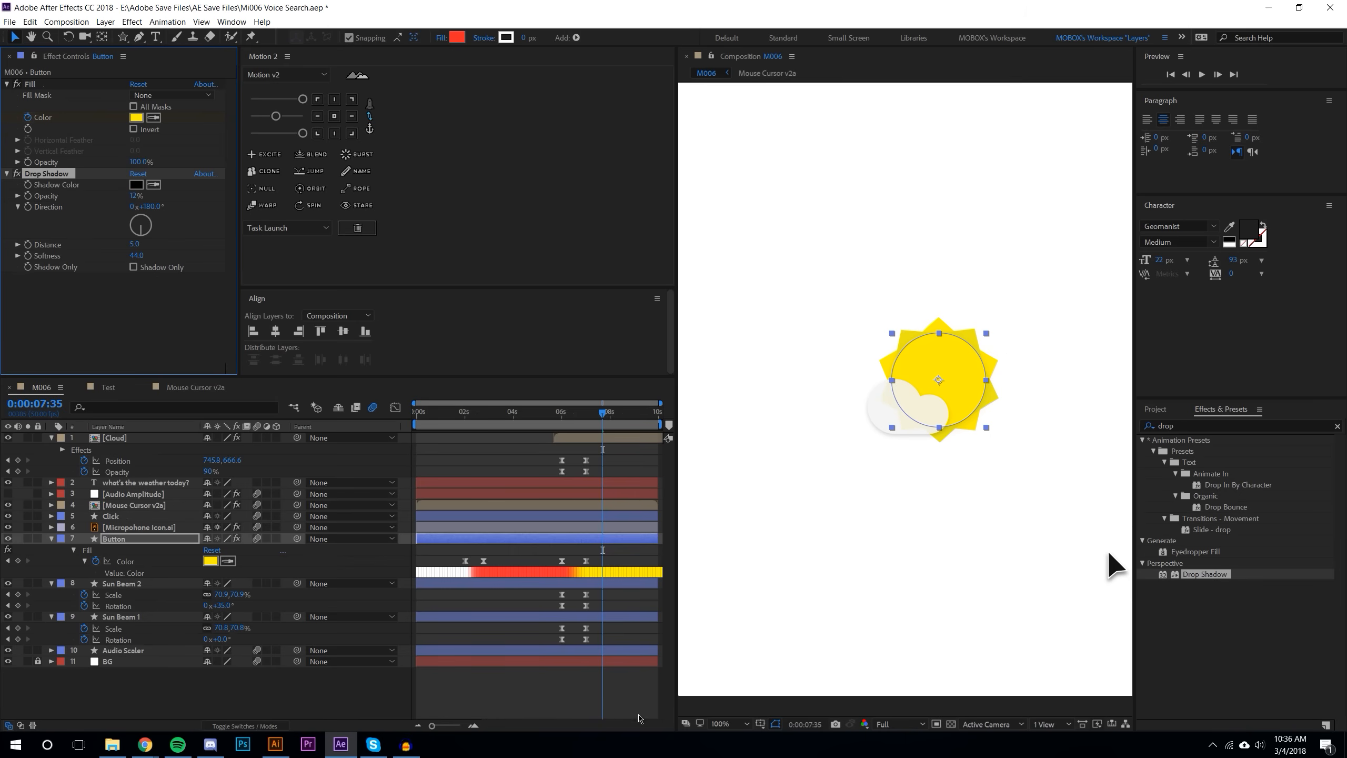
click(625, 683)
Step: Preview the transition with the Button's lighter shadow from 0:00:05:39
click(557, 413)
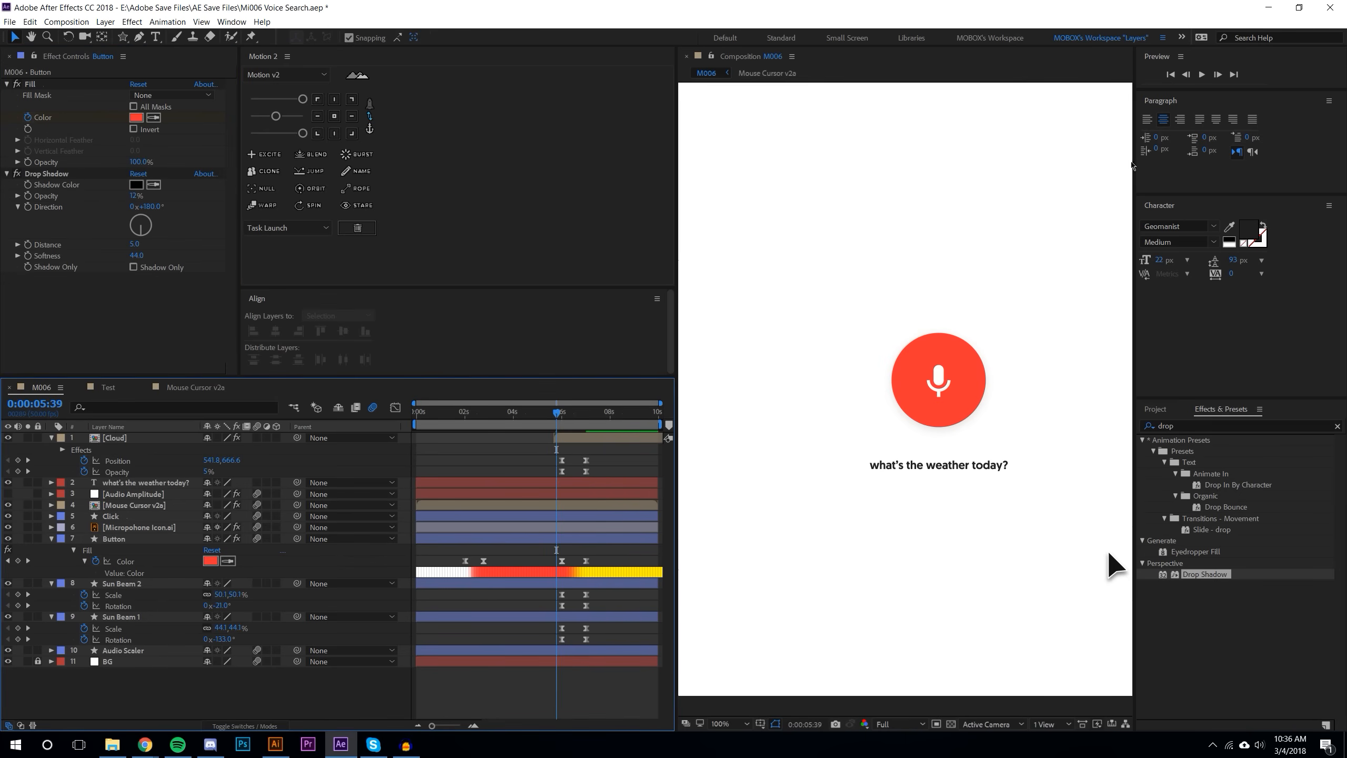
click(1202, 75)
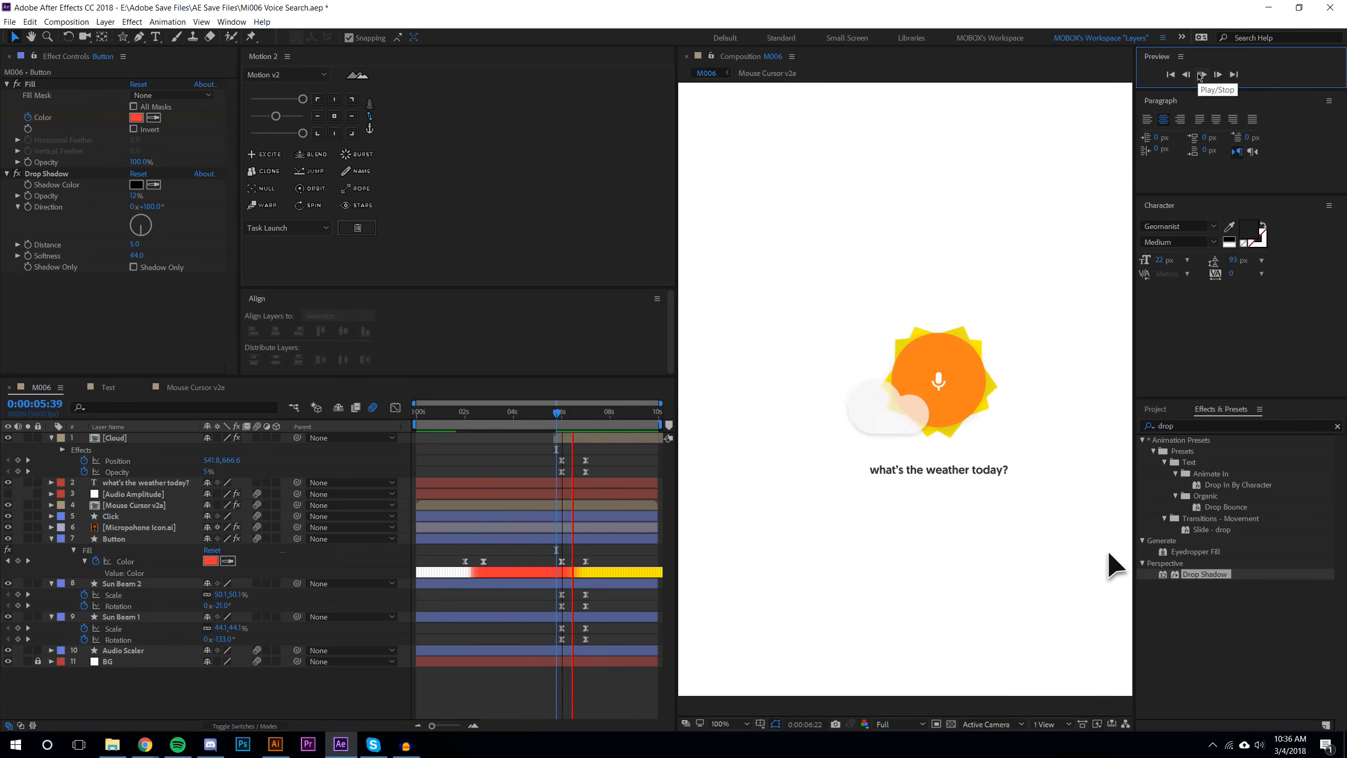
click(622, 675)
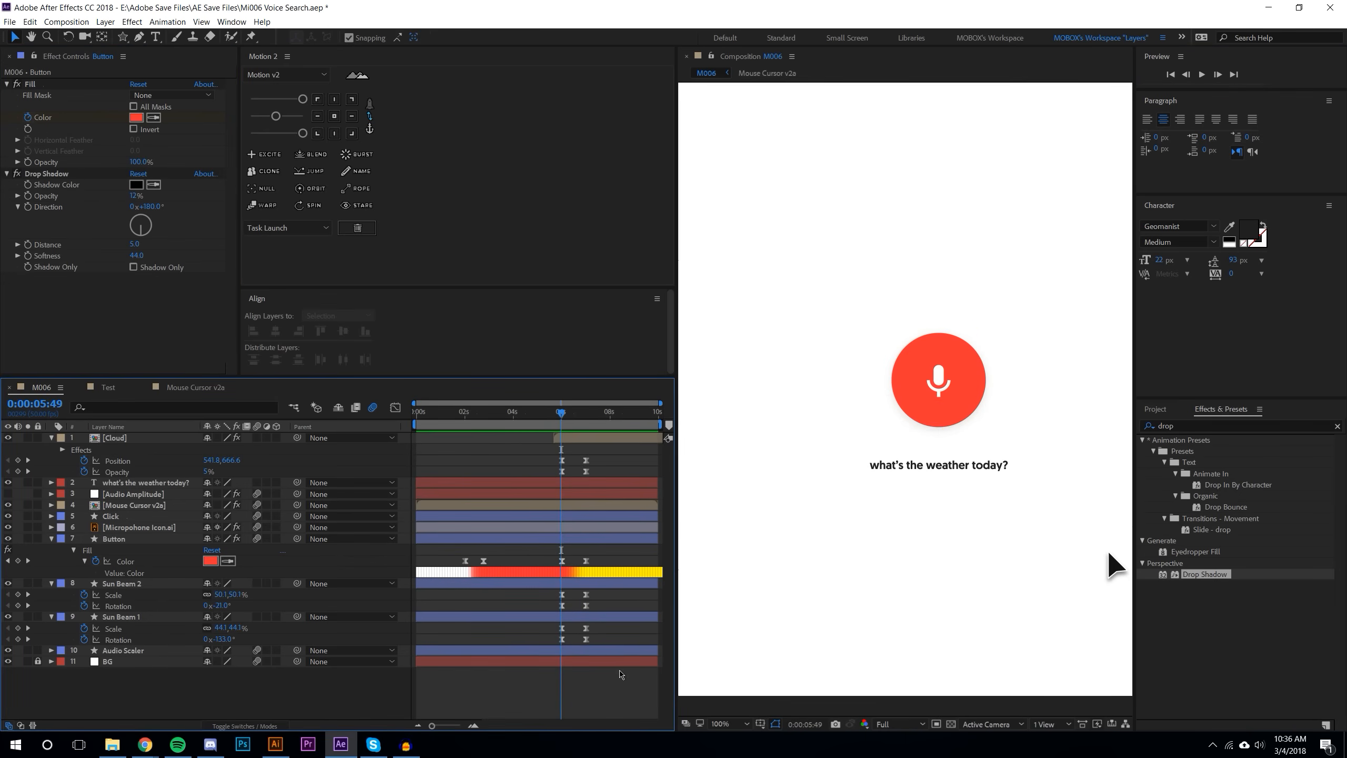
Step: Try a slower transition by moving the Cloud, Button color and Sun Beam end keyframes to about 0:00:08:00, preview it, and undo the move
drag(577, 577, 607, 461)
click(1200, 74)
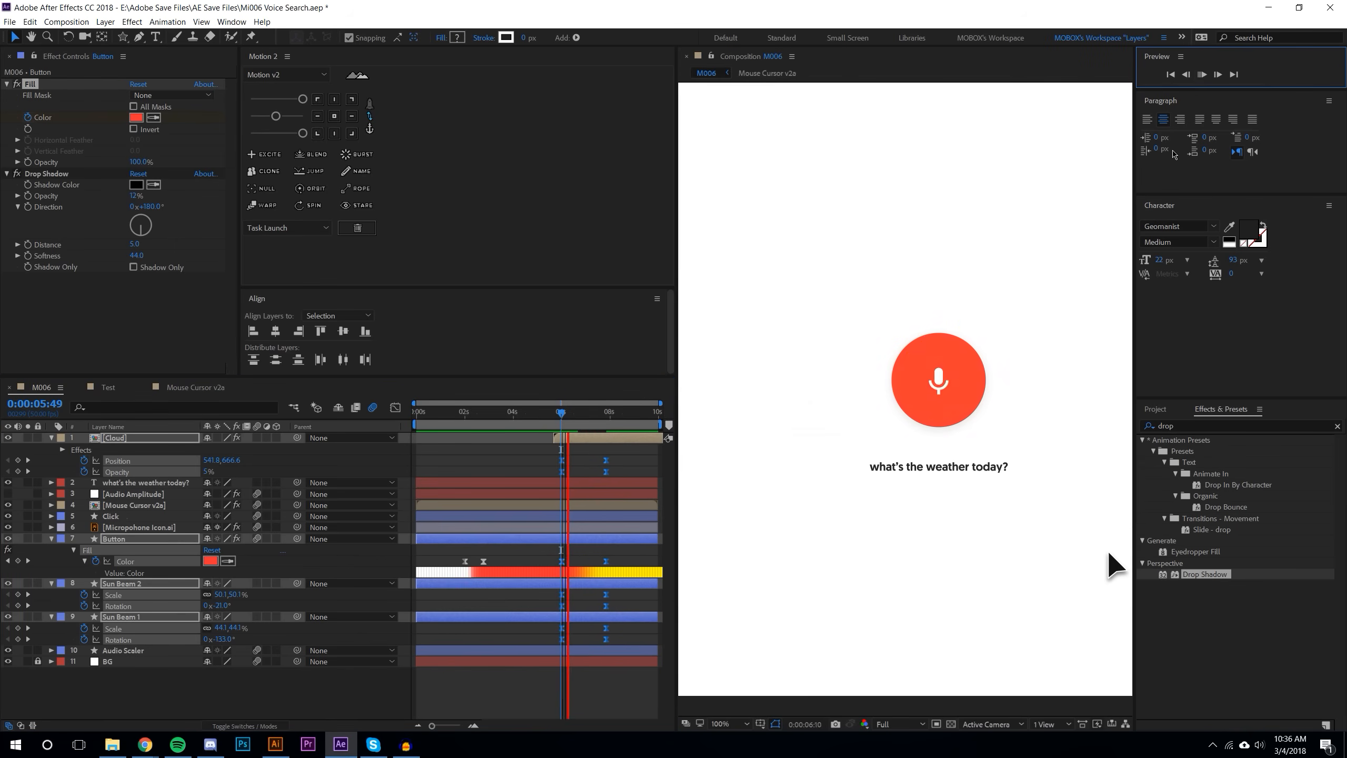
click(561, 417)
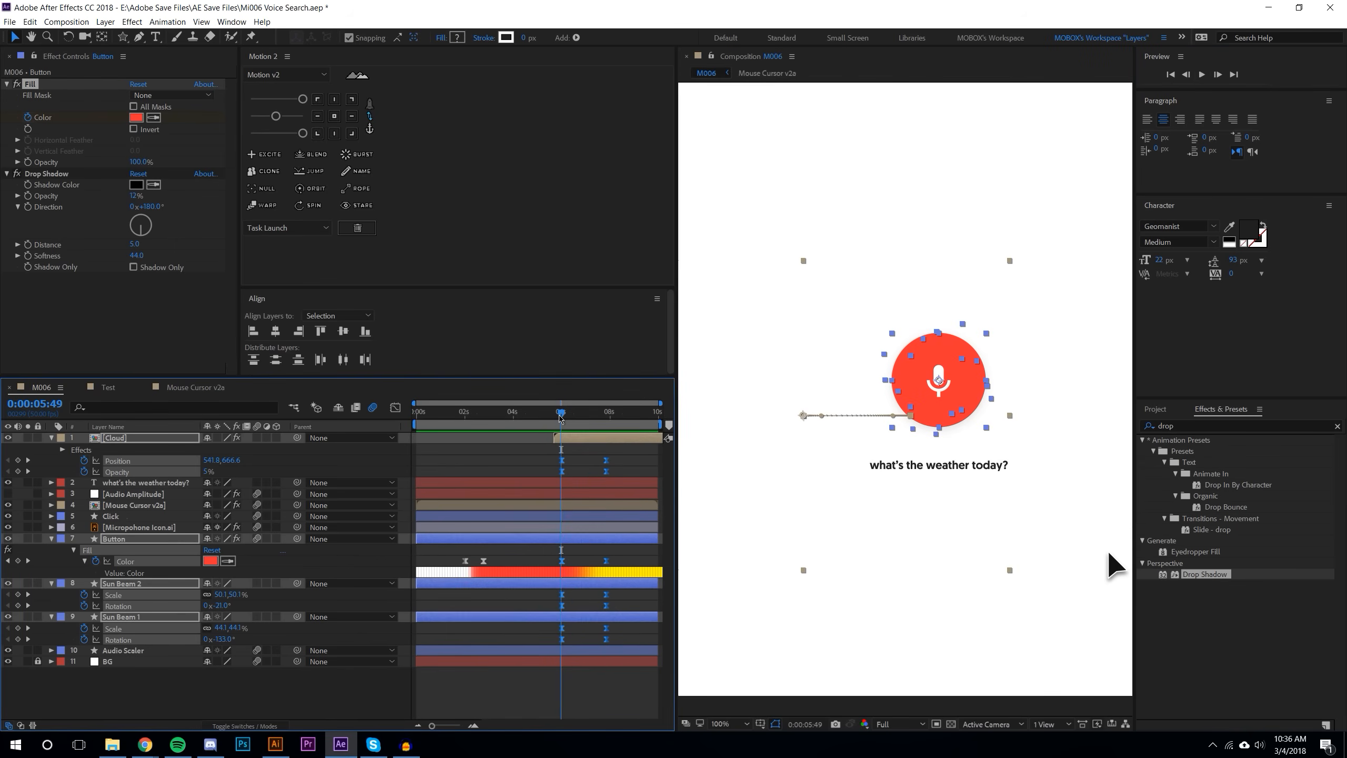
key(ctrl+z)
Step: Try a faster transition by moving the Cloud, Button color and Sun Beam end keyframes about halfway back toward 0:00:06:00, and preview it
drag(601, 644, 545, 457)
click(615, 468)
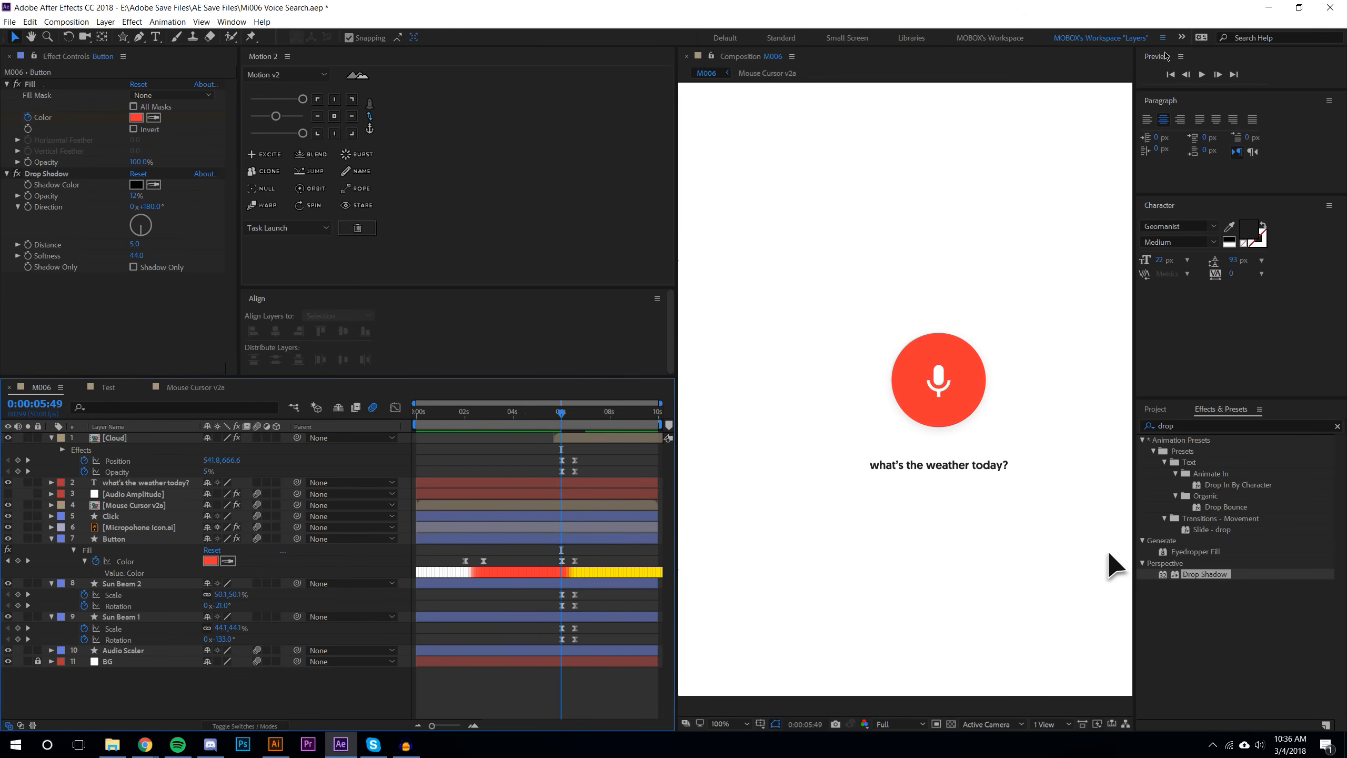
key(space)
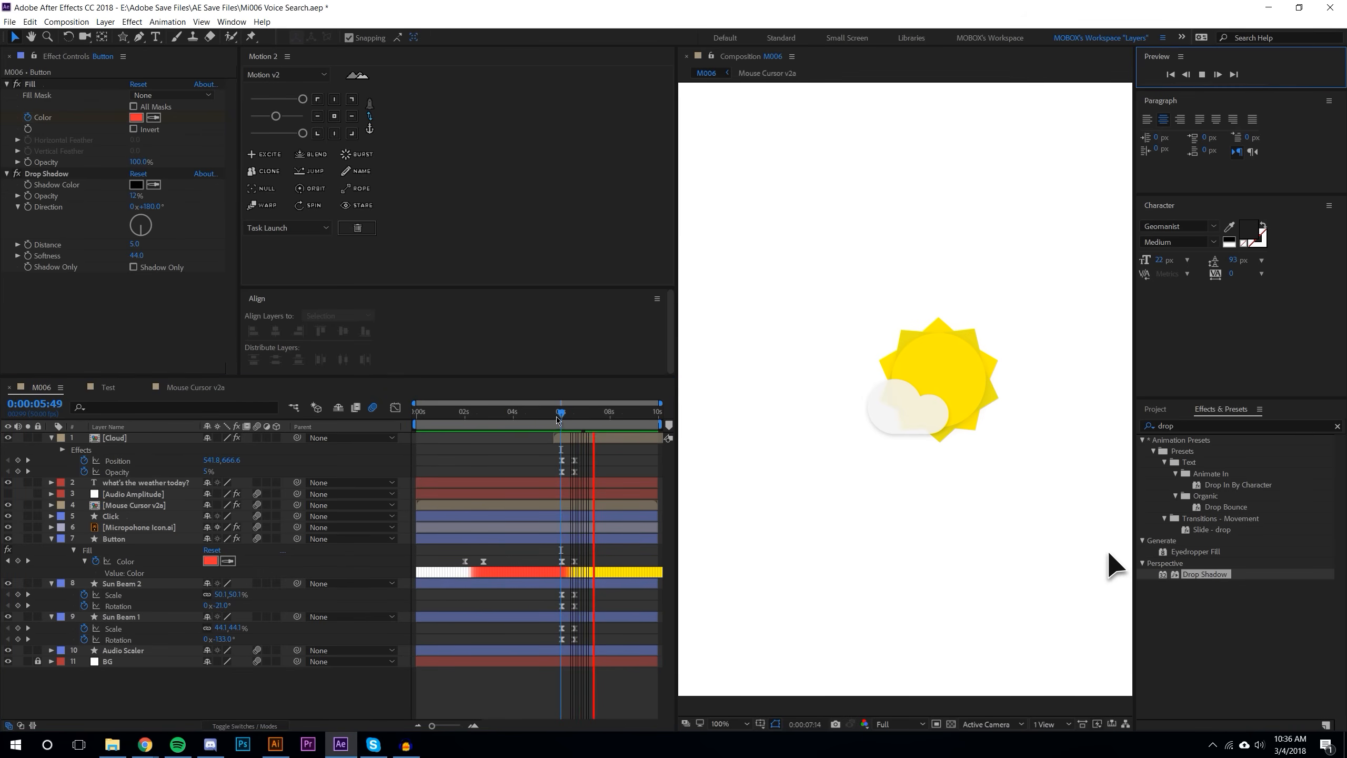
key(space)
Step: Reveal the modified properties of all unlocked layers and undo the last keyframe move
key(ctrl+a)
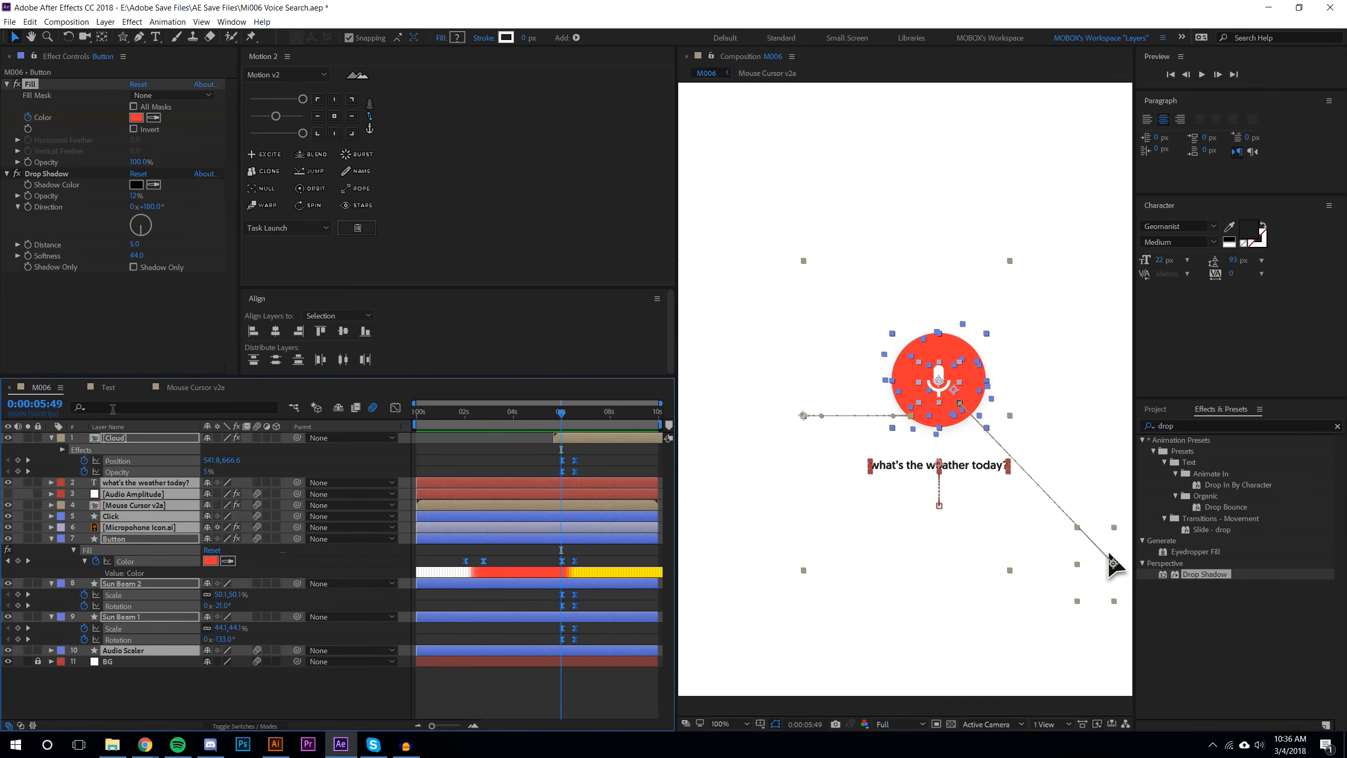
key(u)
key(u)
key(u)
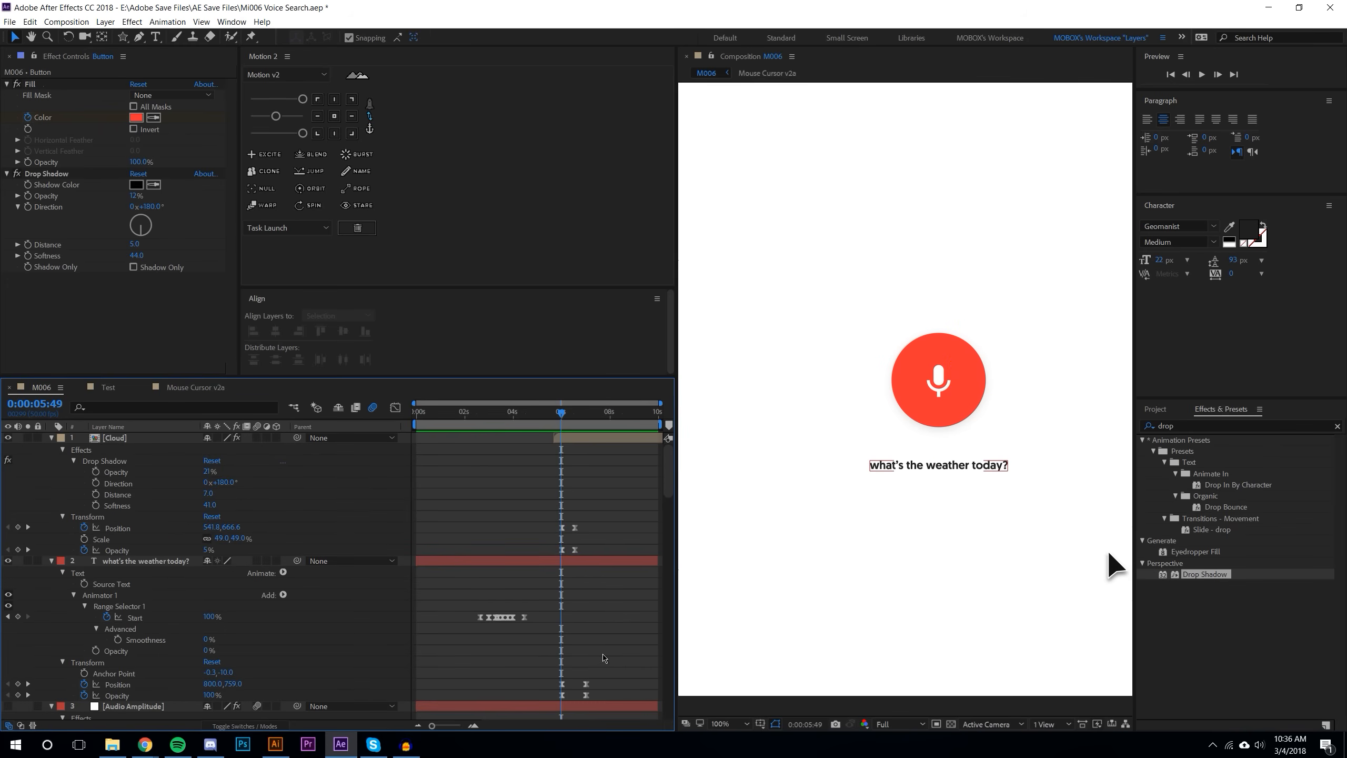
key(ctrl+z)
Step: Enlarge the timeline and collapse every layer so that only its keyframed properties are listed
scroll(614, 647, down, 15)
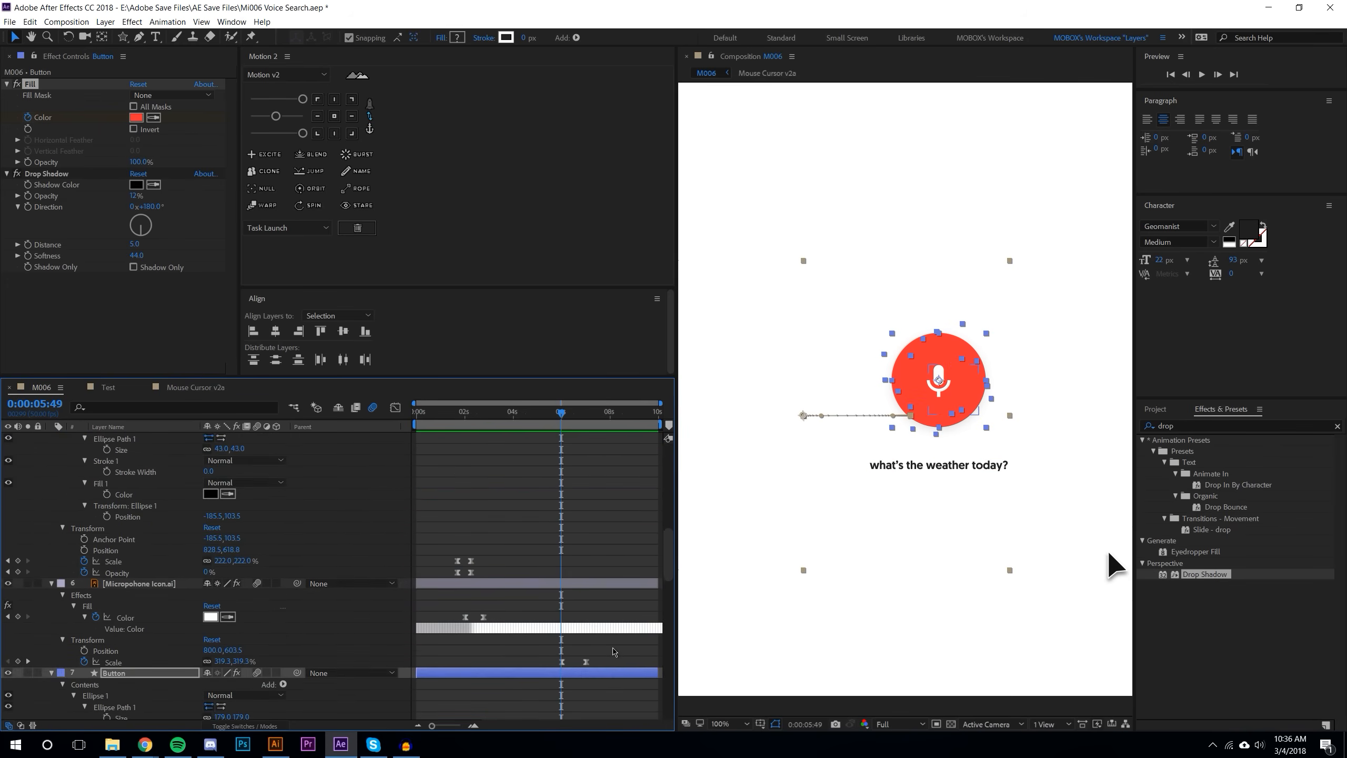
scroll(610, 673, down, 5)
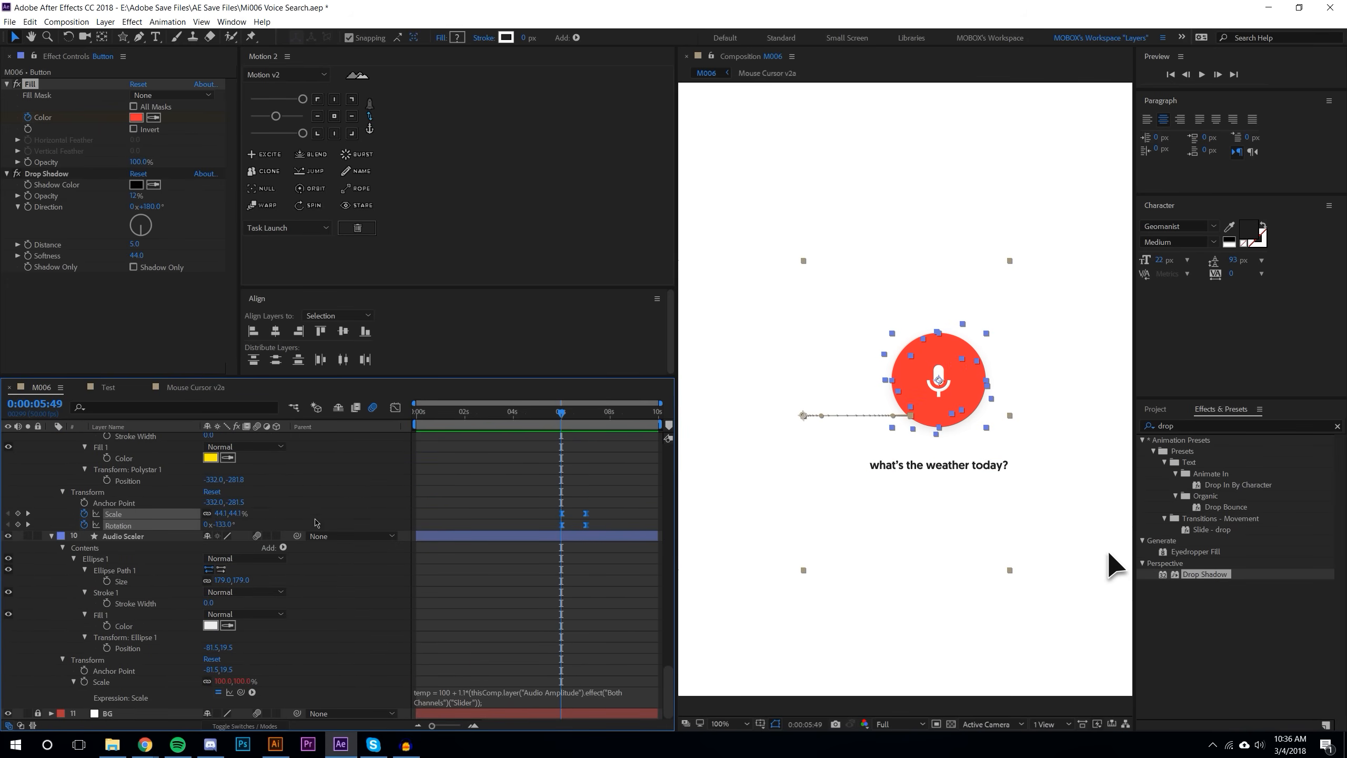
drag(285, 381, 283, 116)
key(u)
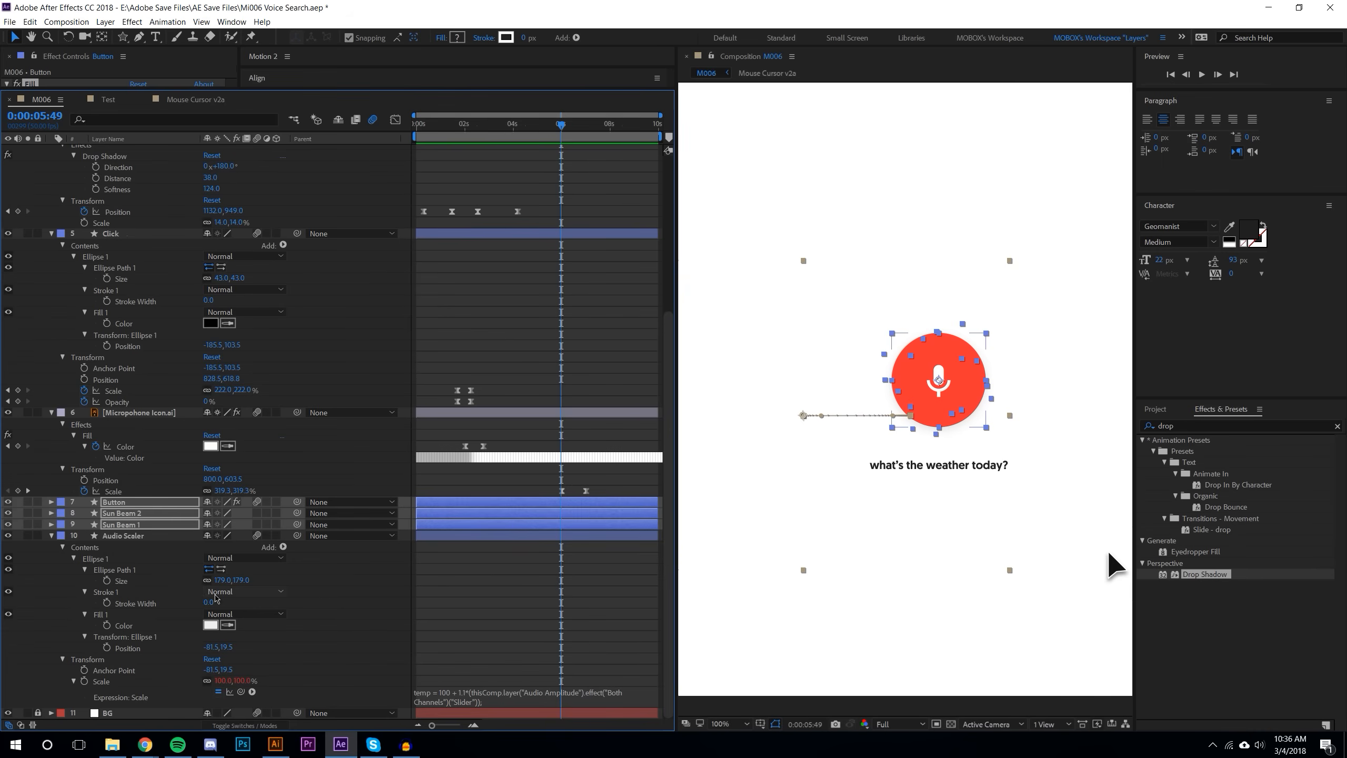
click(433, 626)
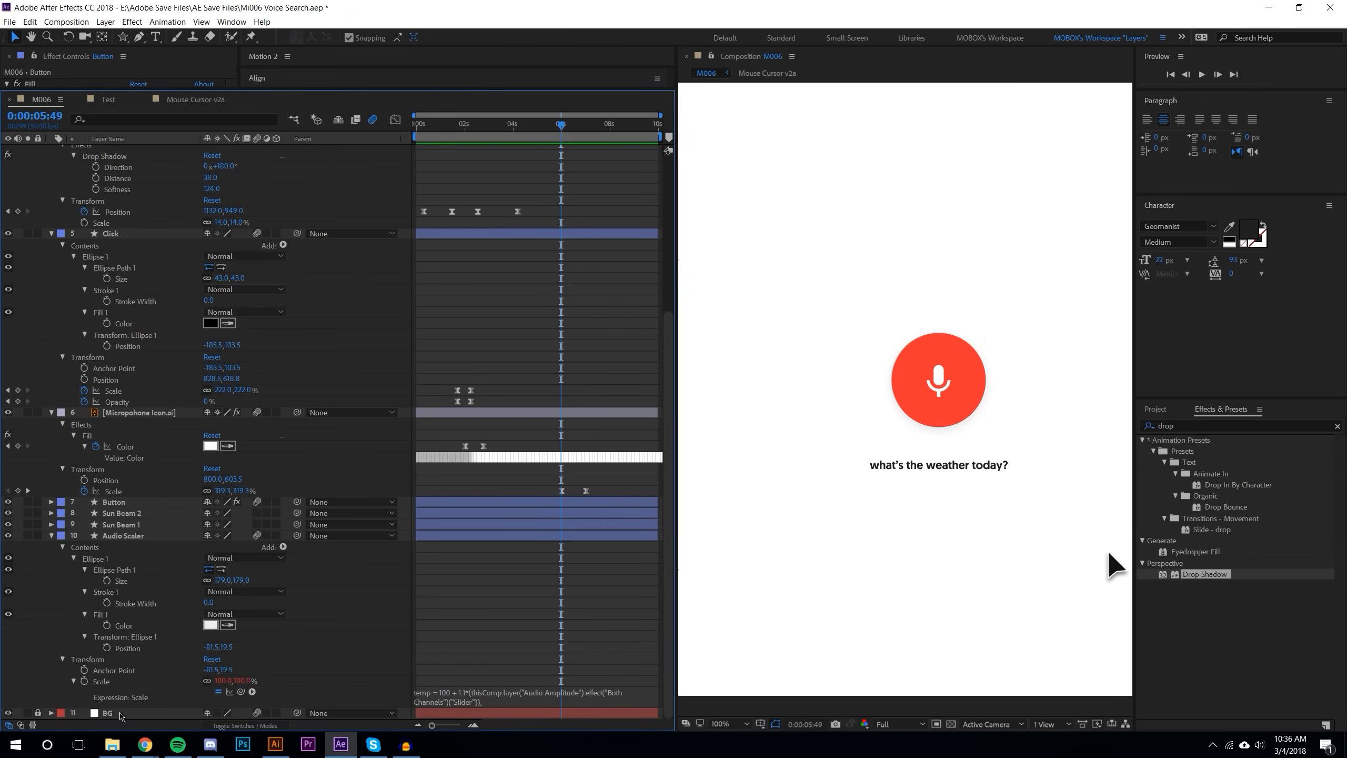
click(132, 547)
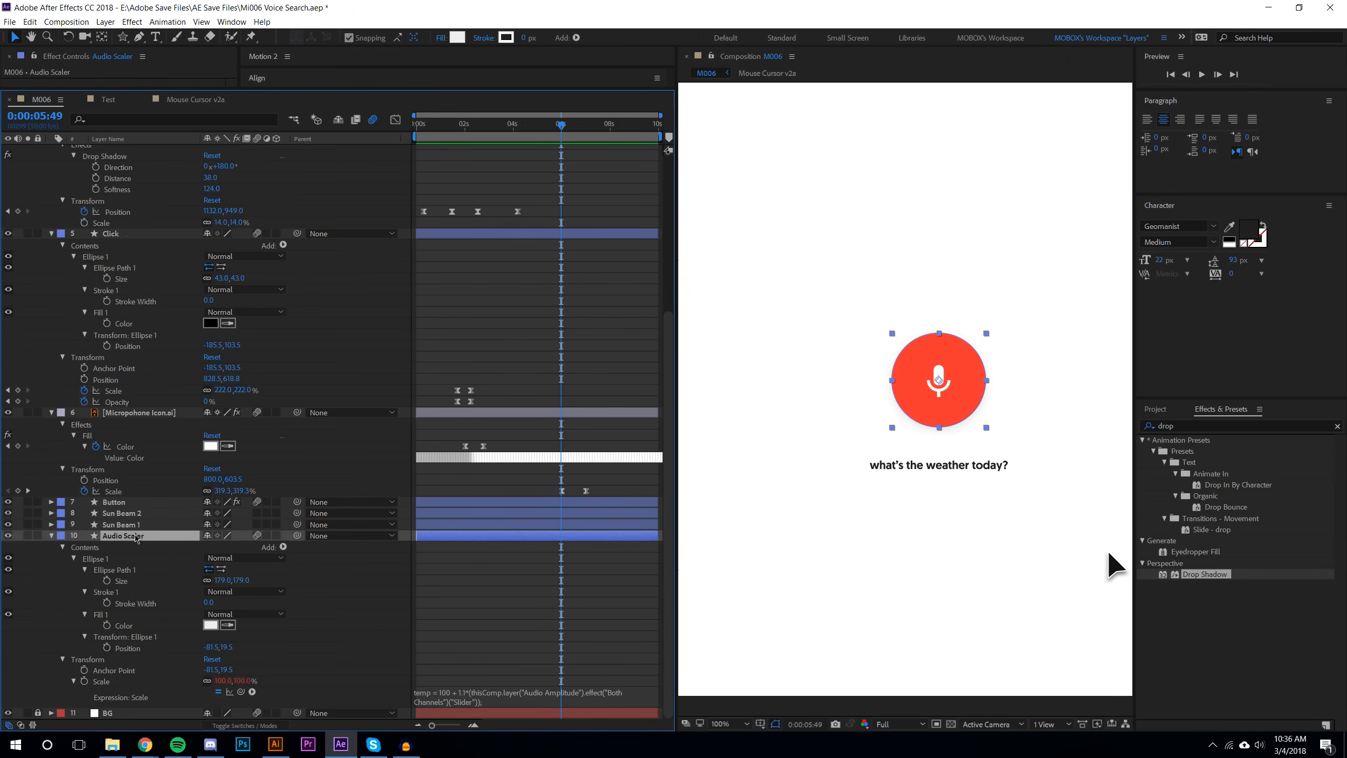
scroll(133, 536, up, 5)
ctrl+click(128, 162)
key(ctrl+a)
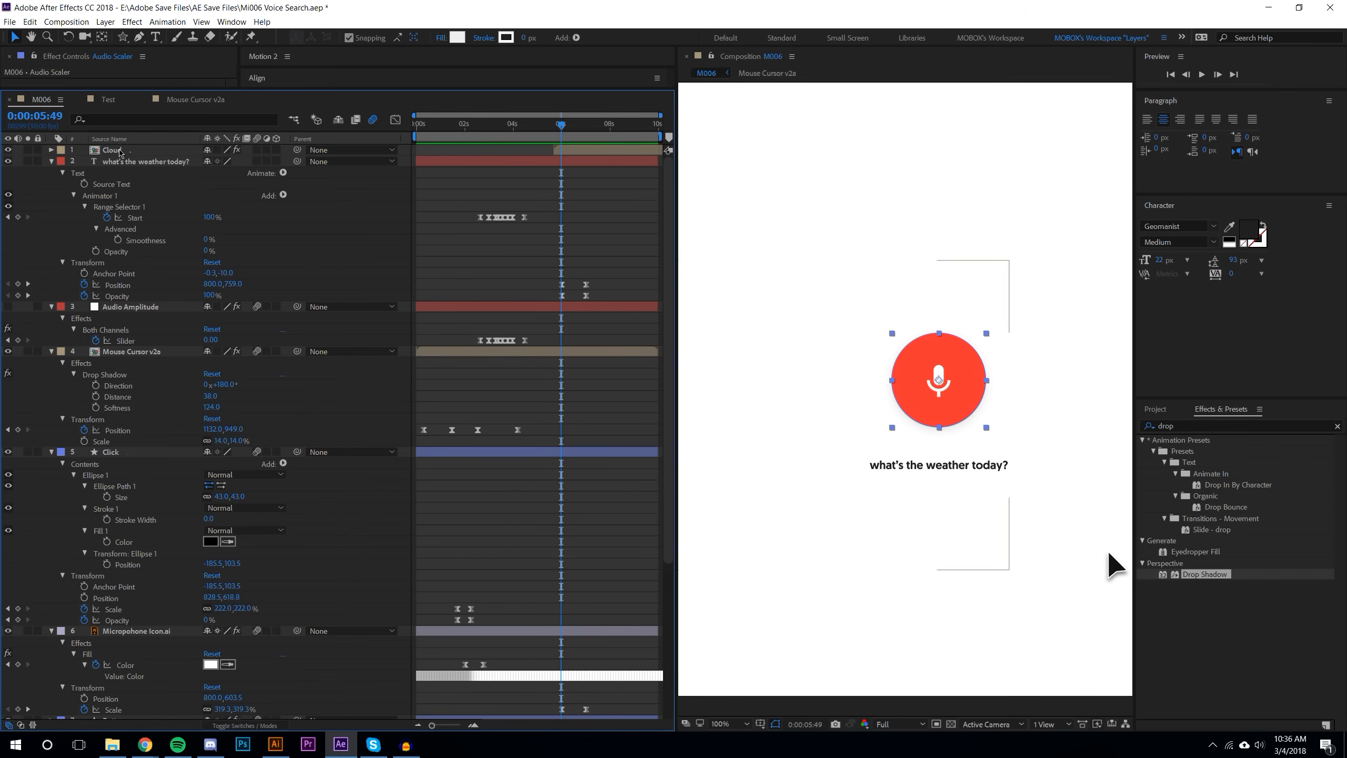
key(u)
Step: Shorten the whole transition by moving all its end keyframes earlier, to about 0:00:06:30, and preview it
mouse_move(609, 527)
mouse_down()
mouse_move(536, 148)
mouse_move(578, 167)
mouse_up()
click(635, 570)
click(1203, 74)
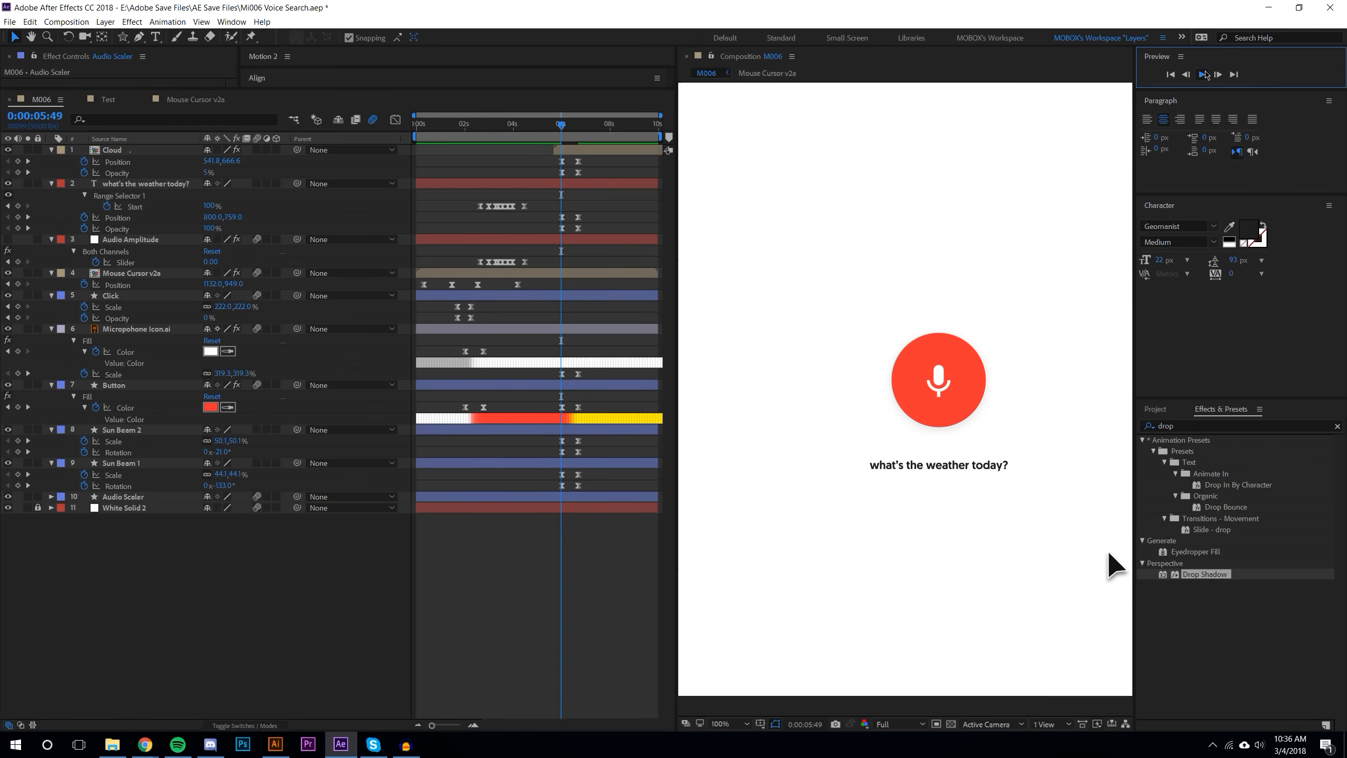
Step: Shift the Cloud layer and its keyframes slightly later, and preview from 0:00:05:41
drag(557, 125, 581, 148)
click(557, 126)
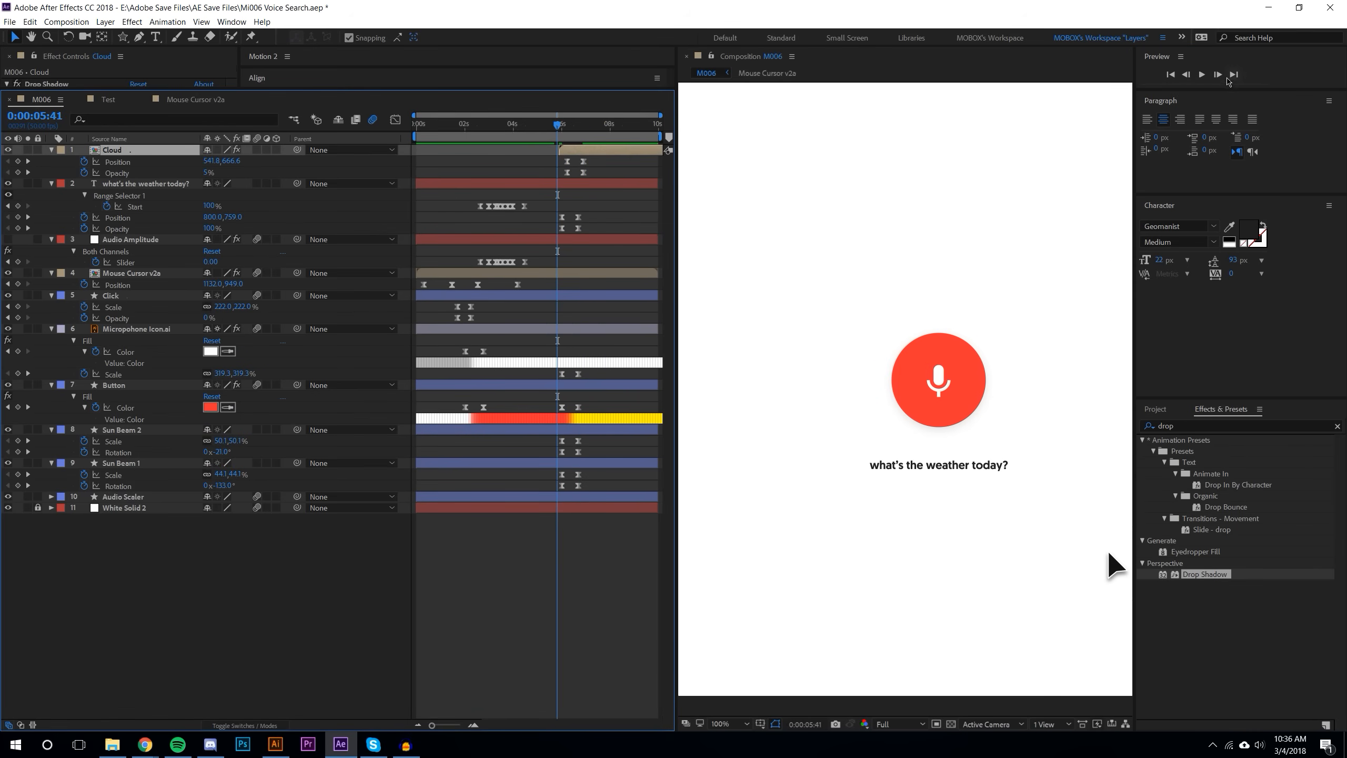
click(1202, 75)
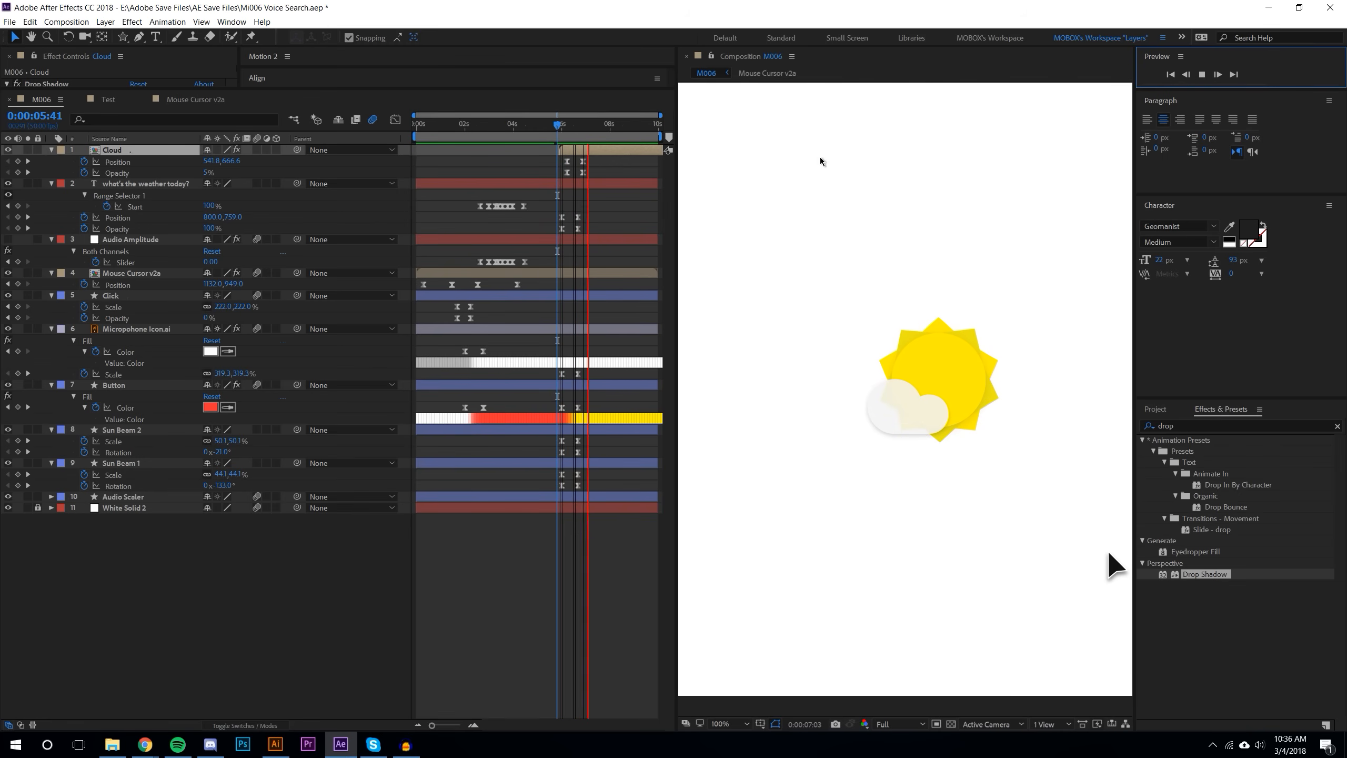
Step: Move the Cloud's Position and Opacity end keyframes to about 0:00:07:15 and preview from 0:00:05:46
click(593, 126)
mouse_move(596, 178)
mouse_down()
mouse_move(578, 158)
mouse_move(595, 163)
mouse_up()
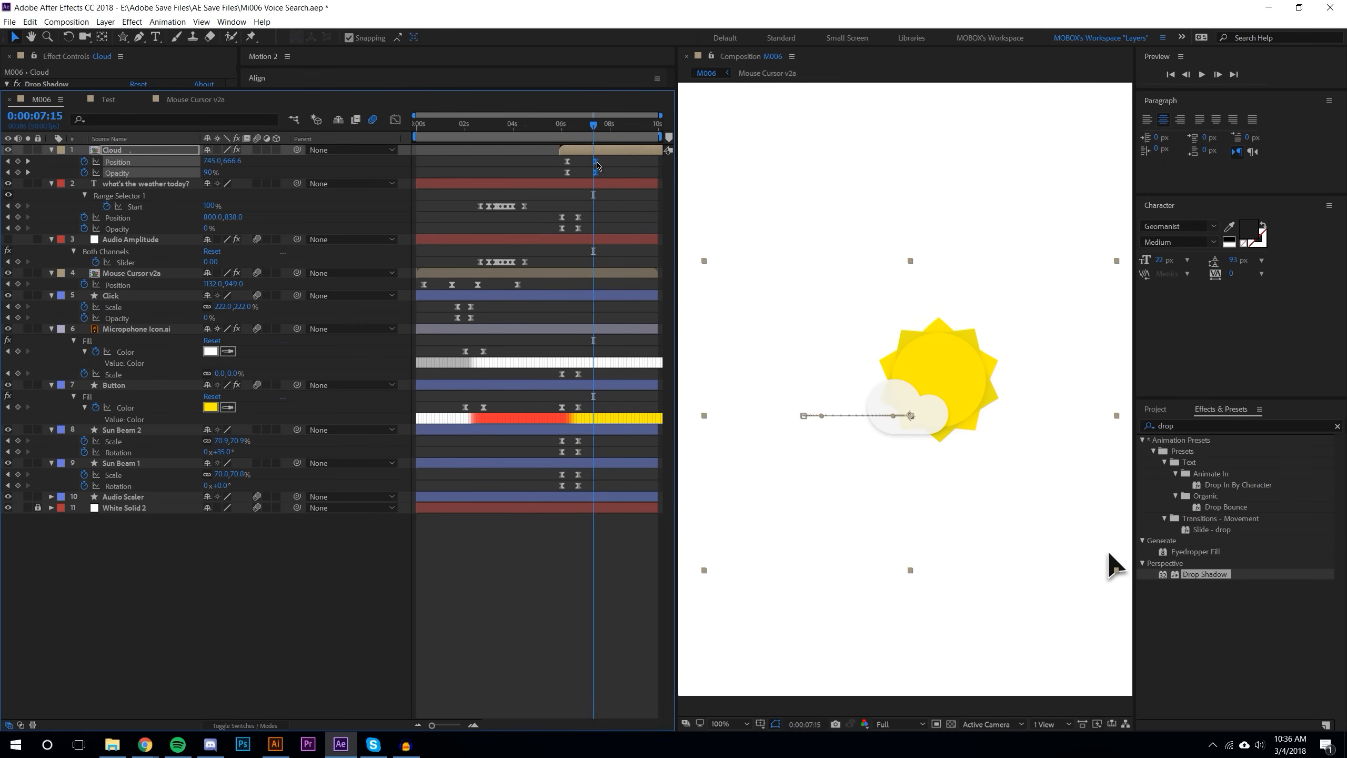
click(579, 167)
click(561, 127)
click(1202, 75)
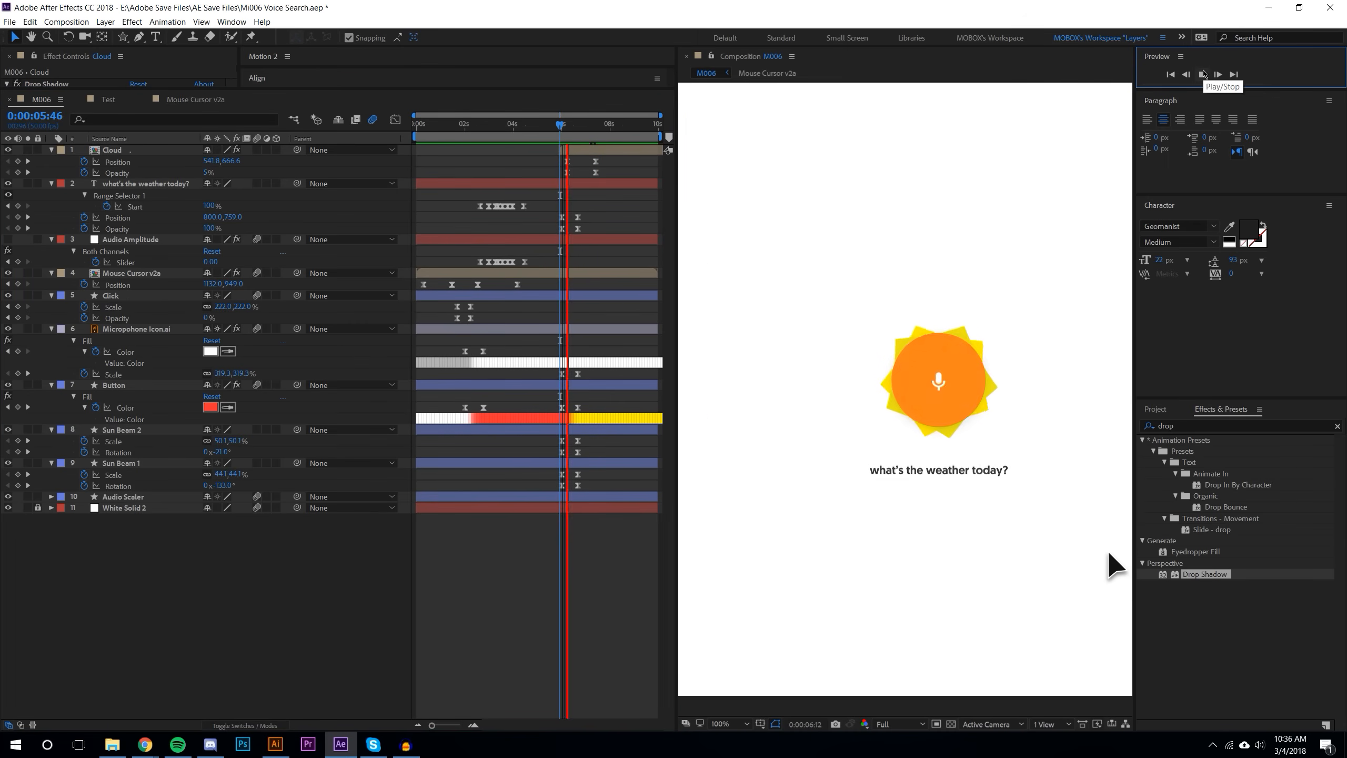
Step: Select the Cloud's Position and Opacity keyframes and slightly lower their ease with Motion 2's middle slider
drag(556, 175, 611, 153)
drag(268, 90, 216, 182)
drag(302, 66, 291, 165)
drag(279, 118, 268, 120)
click(306, 134)
Step: Stretch the Cloud's Position and Opacity keyframes from about 0:00:06:00 to about 0:00:08:00, and preview the transition
drag(609, 266, 562, 253)
click(558, 222)
click(1050, 117)
click(1202, 75)
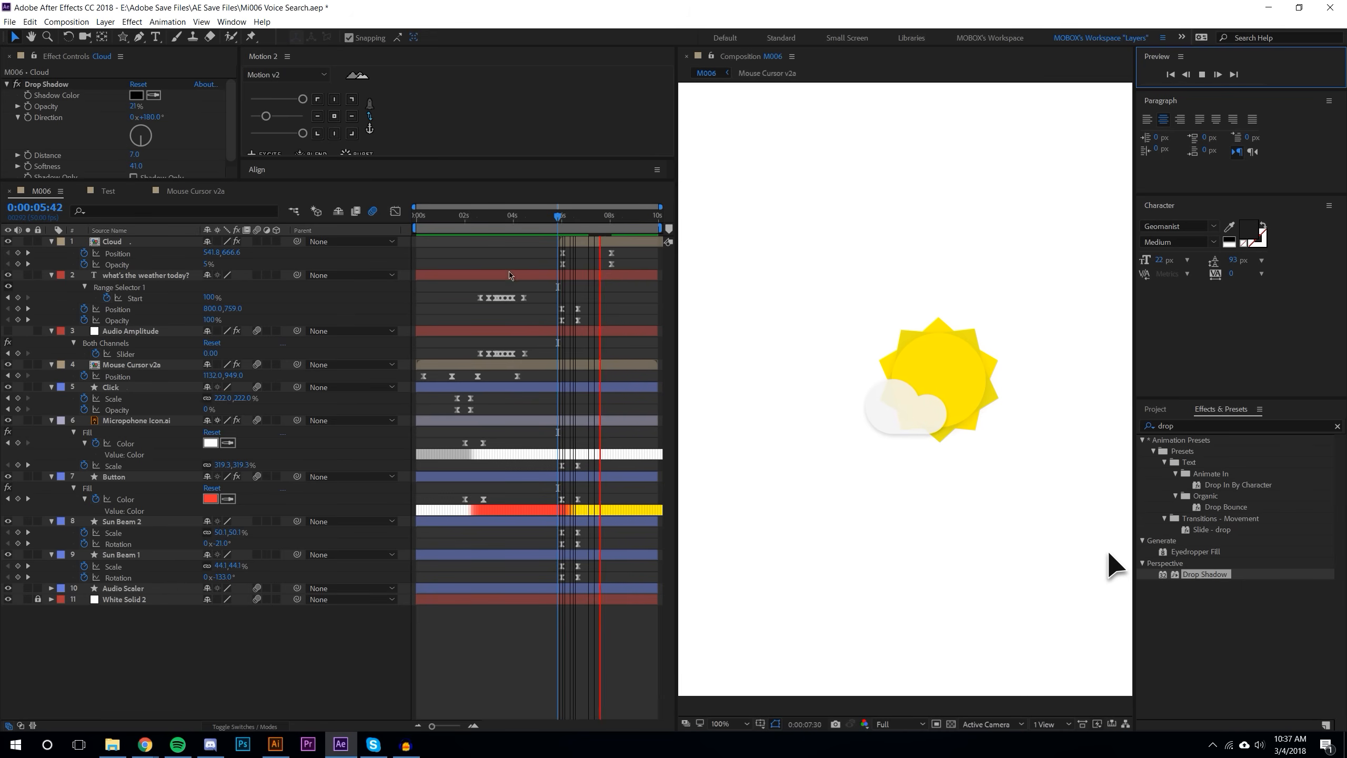
drag(579, 218, 559, 218)
click(1201, 75)
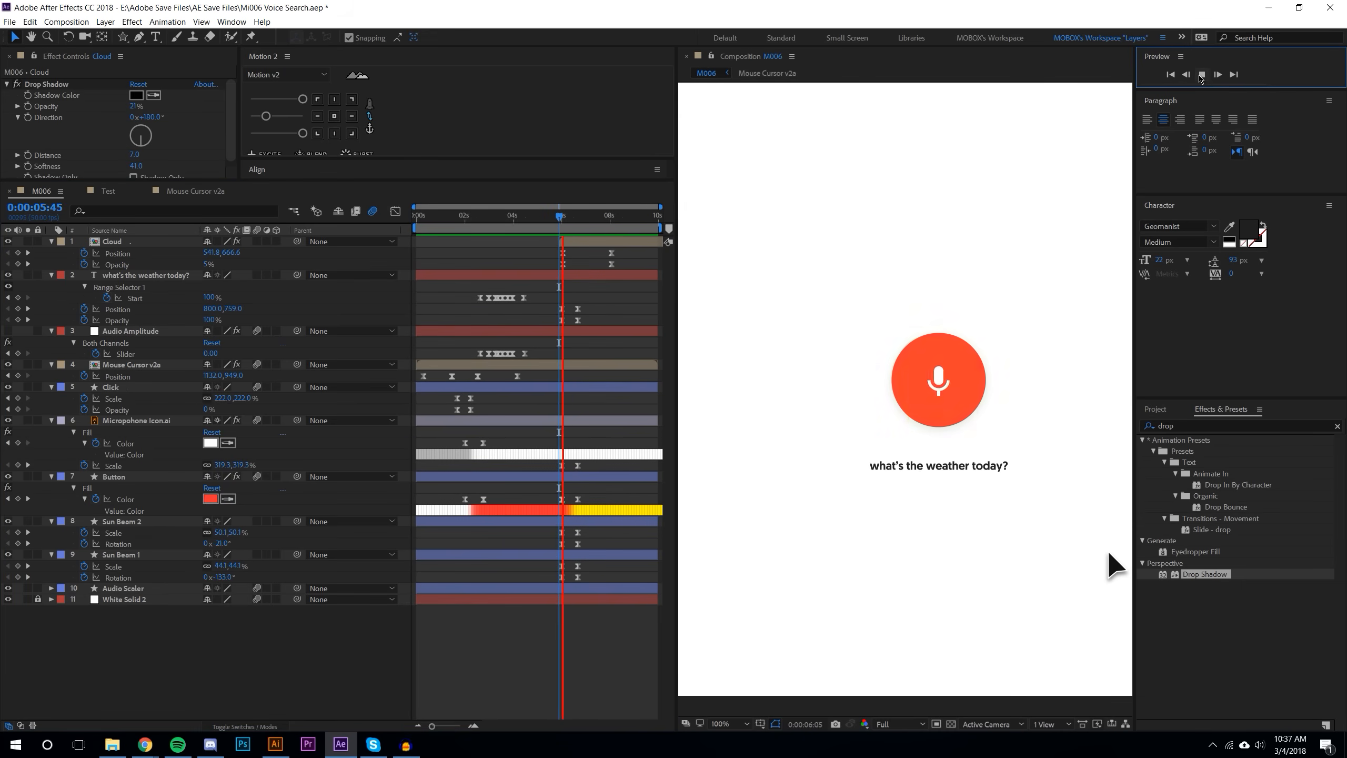
Step: Move the Scale and Rotation end keyframes of both Sun Beam layers just past 0:00:07:00, and preview from 0:00:06:02
click(587, 219)
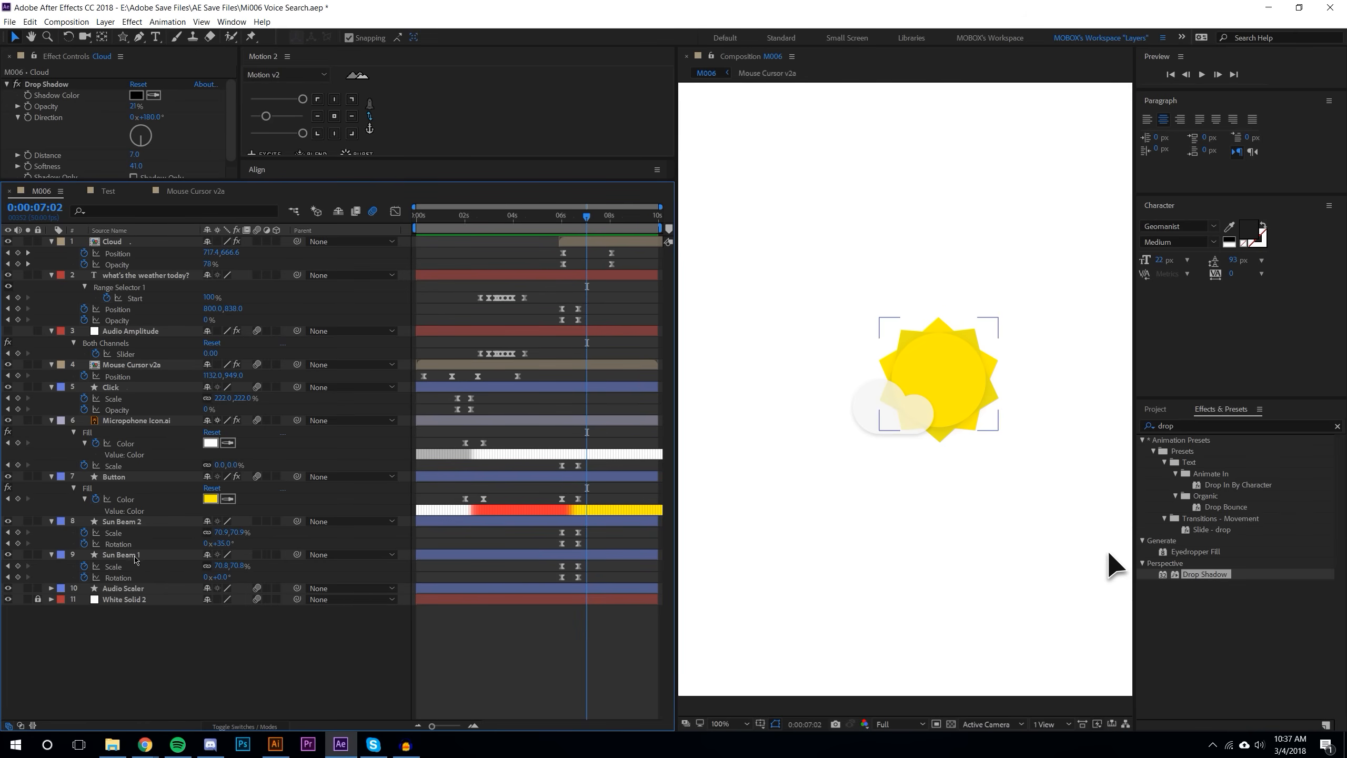
click(137, 553)
ctrl+click(137, 522)
mouse_move(587, 579)
mouse_down()
mouse_move(577, 536)
mouse_move(576, 577)
mouse_move(592, 577)
mouse_move(550, 528)
mouse_up()
click(563, 222)
click(1202, 74)
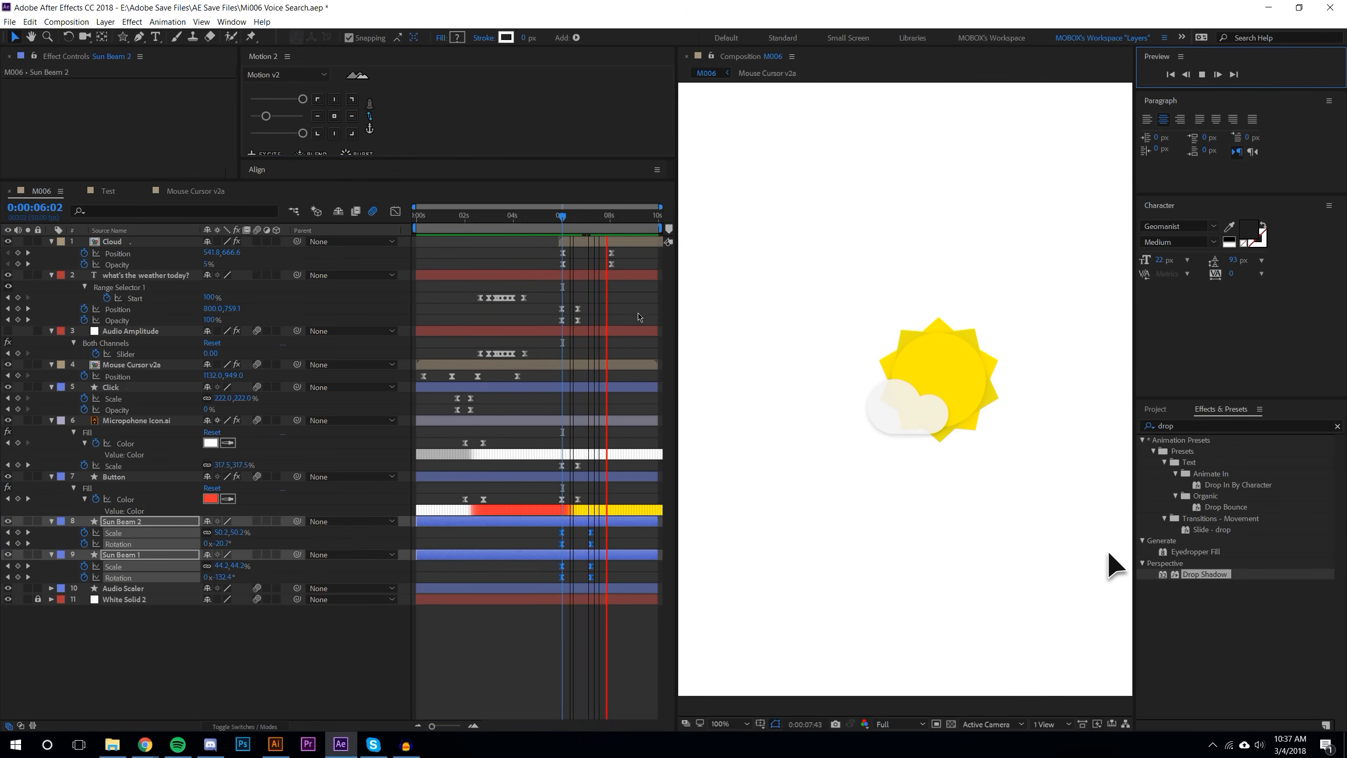
key(space)
click(1202, 74)
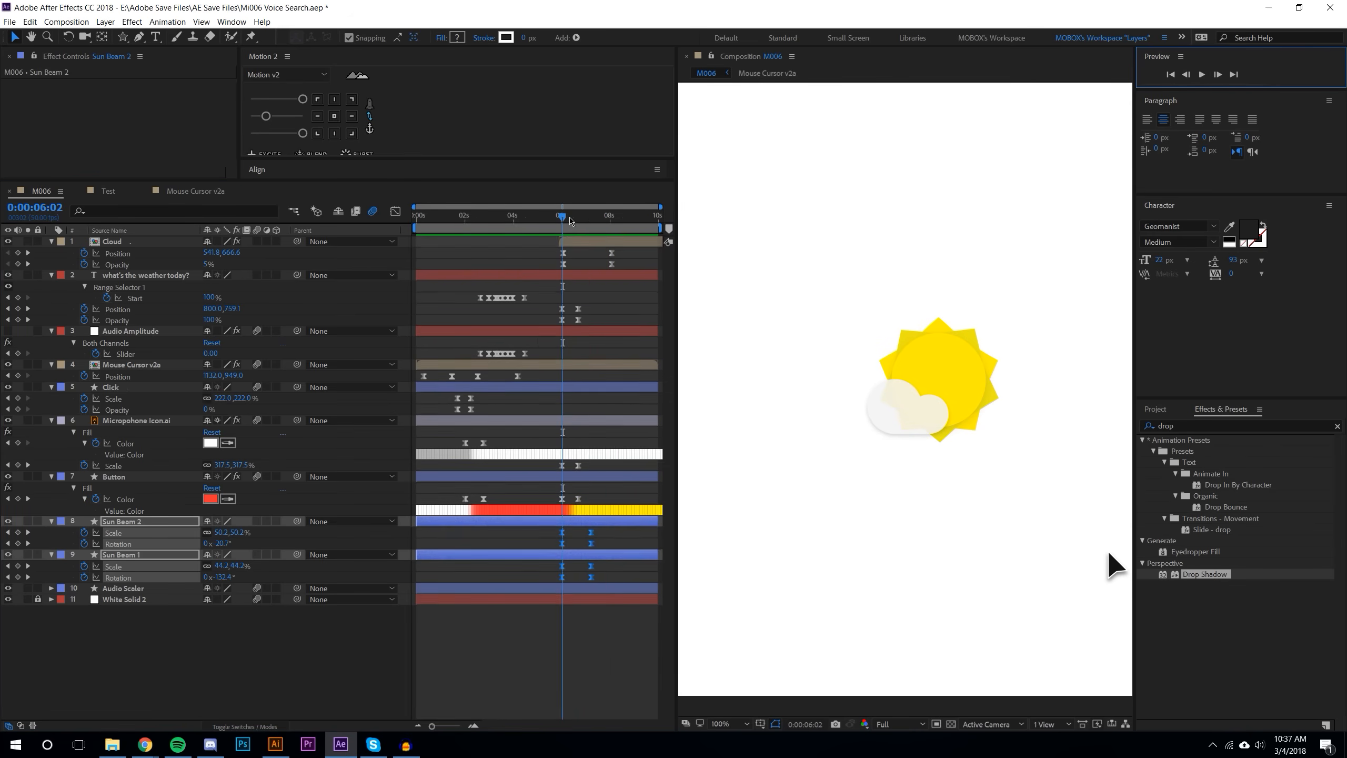
Step: Add a text layer reading "95oF" below the sun at 0:00:09:35
click(610, 629)
key(ctrl+t)
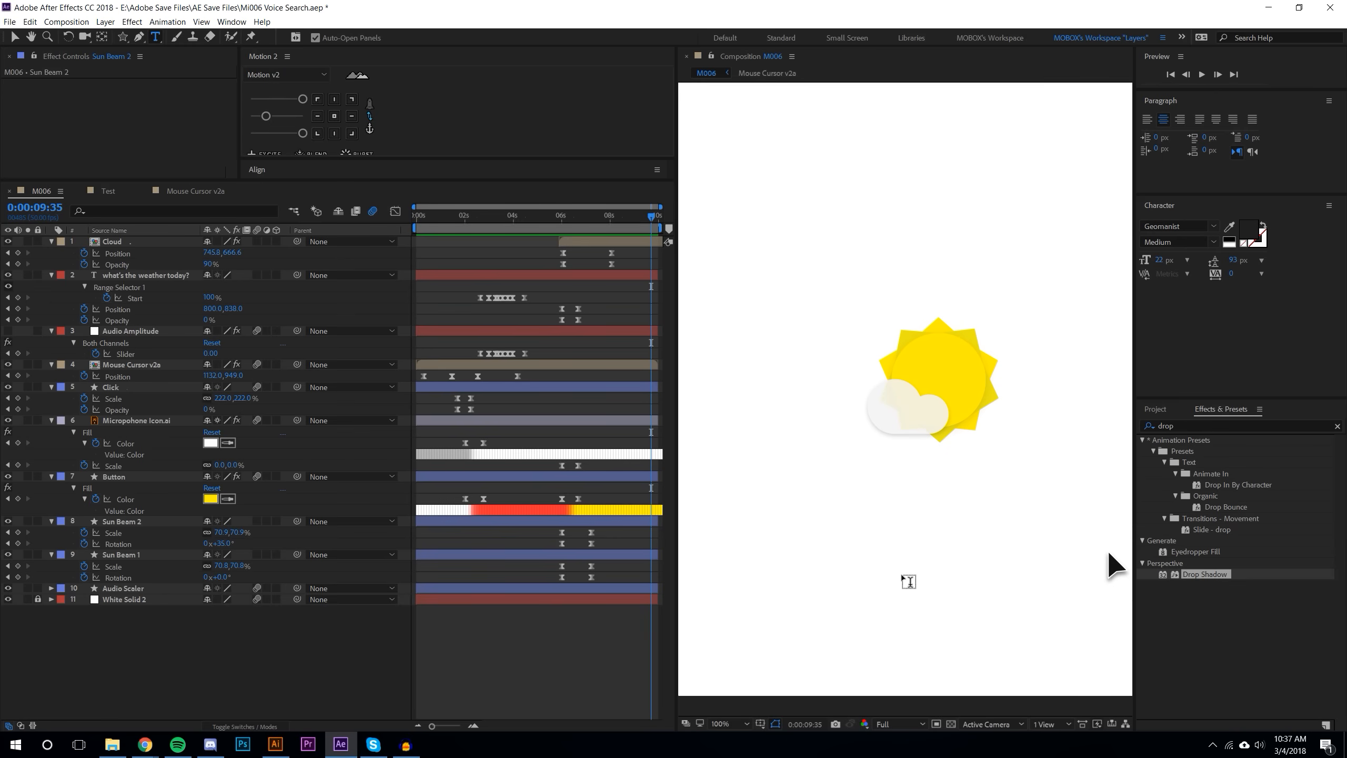
click(902, 578)
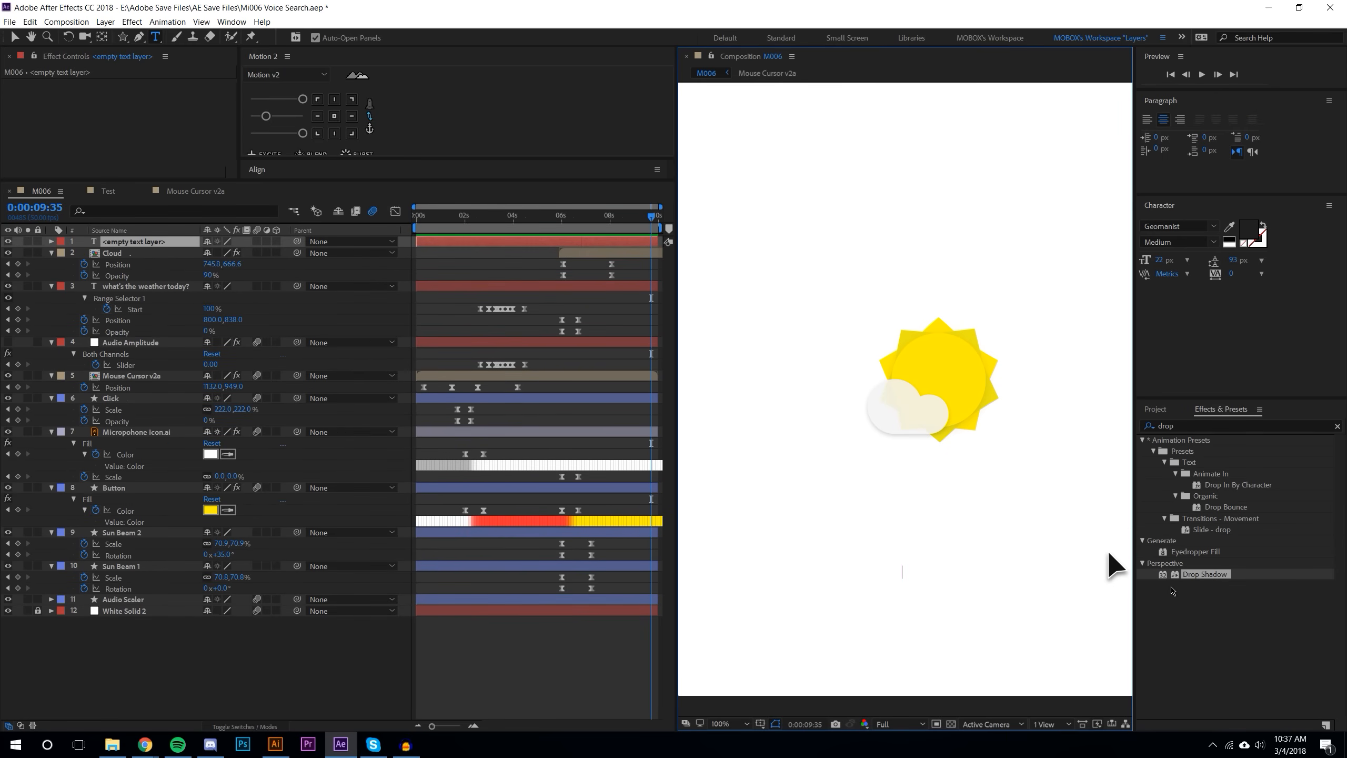
text(9)
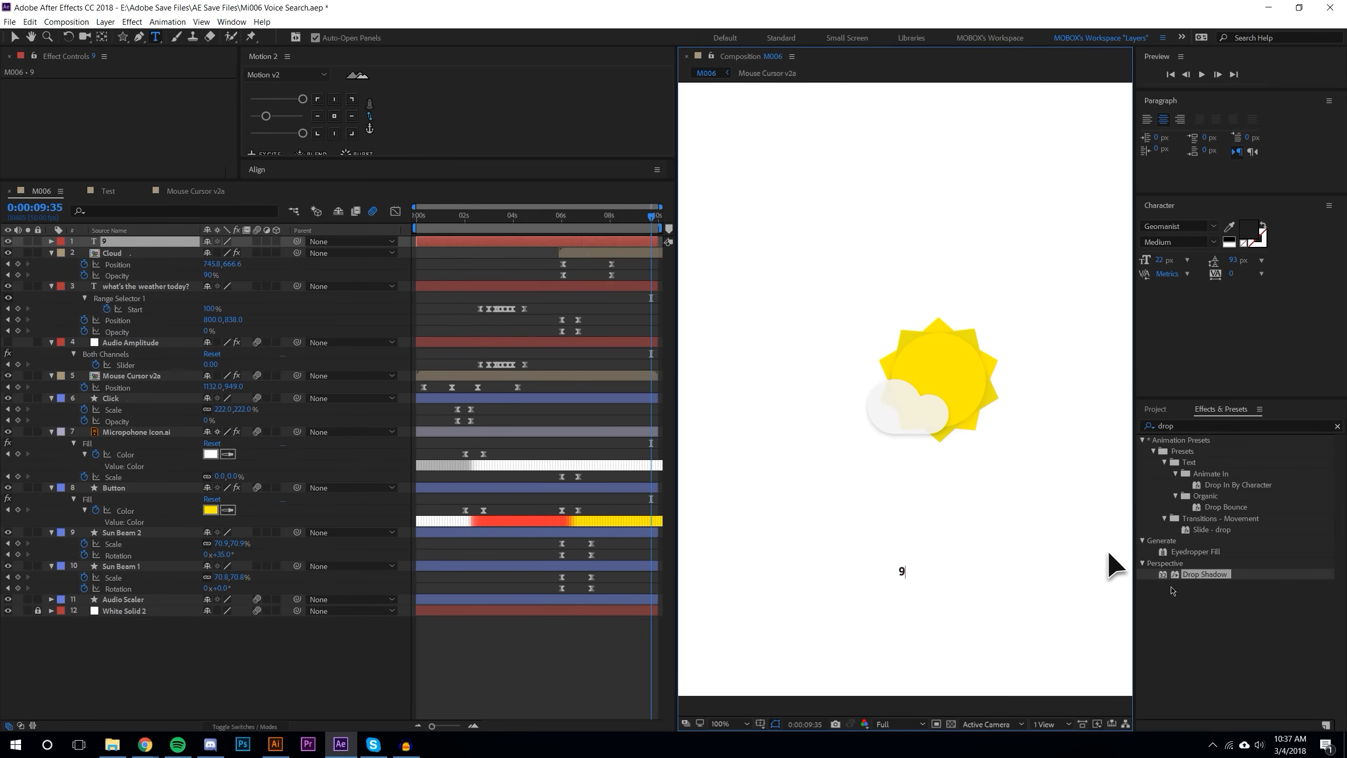
text(5oF)
Step: Expand the Character settings above the Paragraph settings and set the "95oF" text's size to 76 px
drag(917, 572, 866, 572)
drag(1180, 91, 1185, 93)
drag(1188, 239, 1188, 180)
drag(1160, 101, 1189, 423)
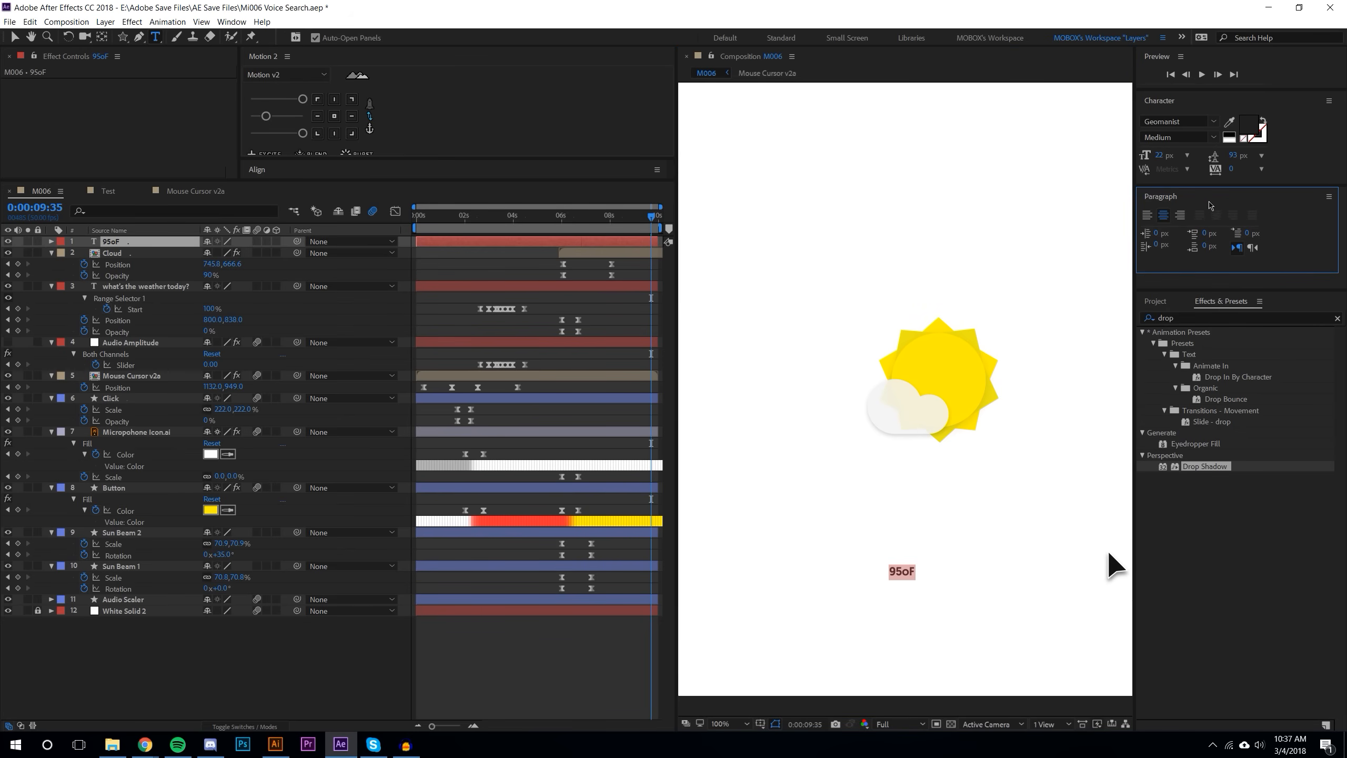
drag(1188, 291, 1187, 418)
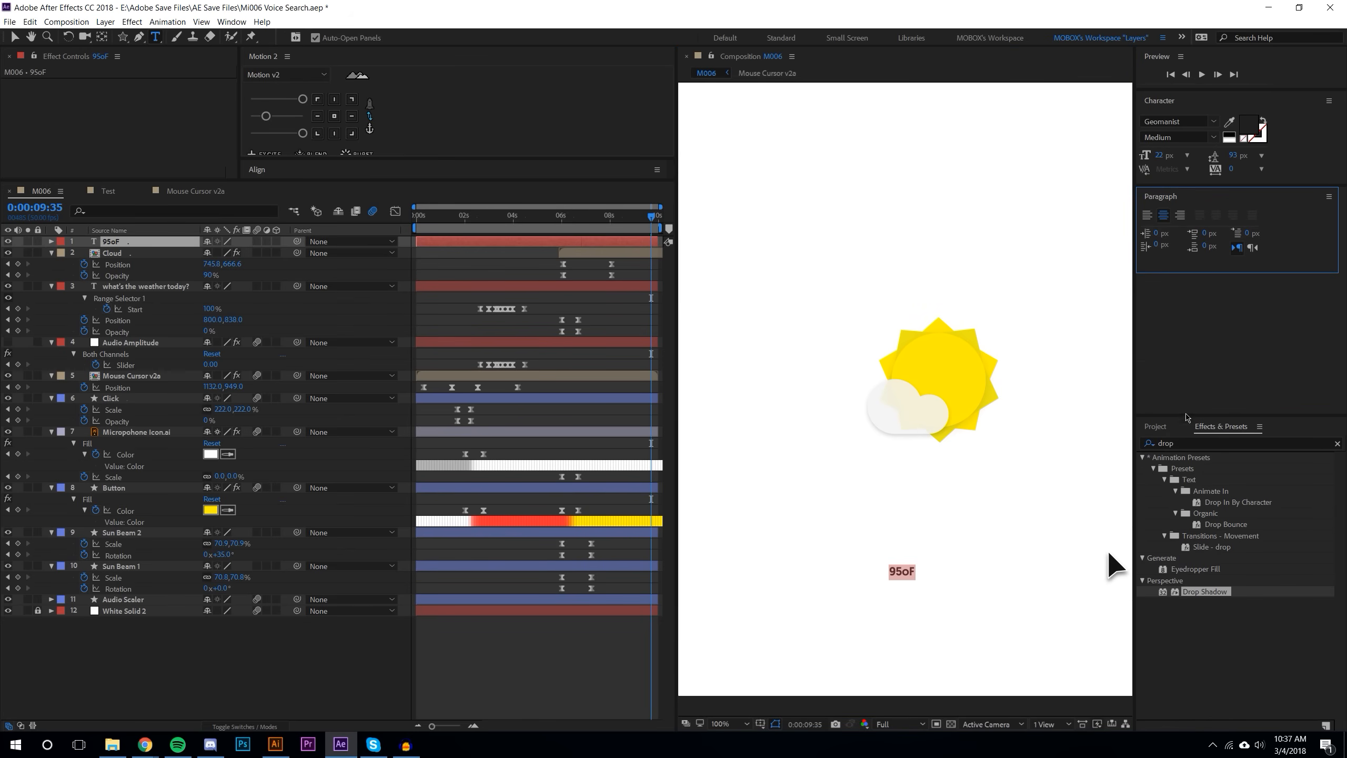
drag(1204, 186, 1203, 295)
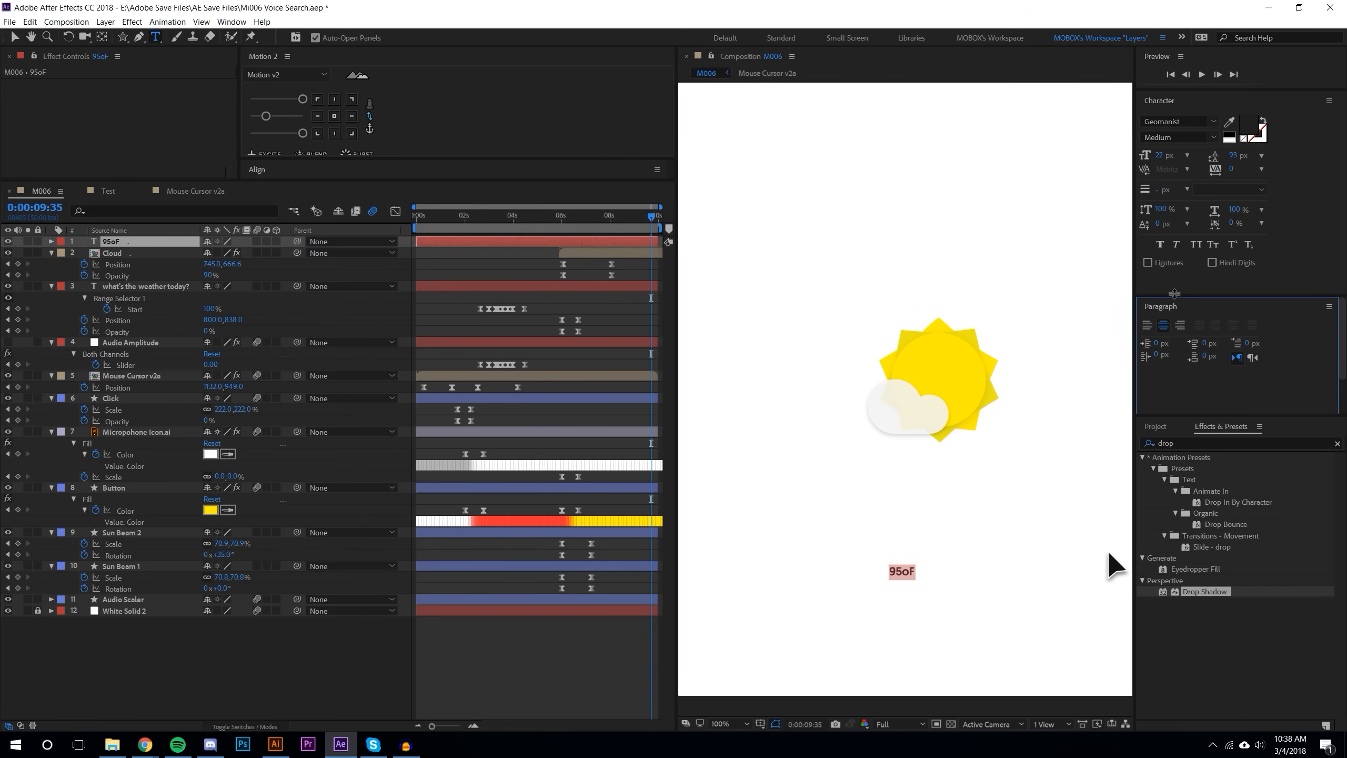
drag(1165, 156, 1226, 167)
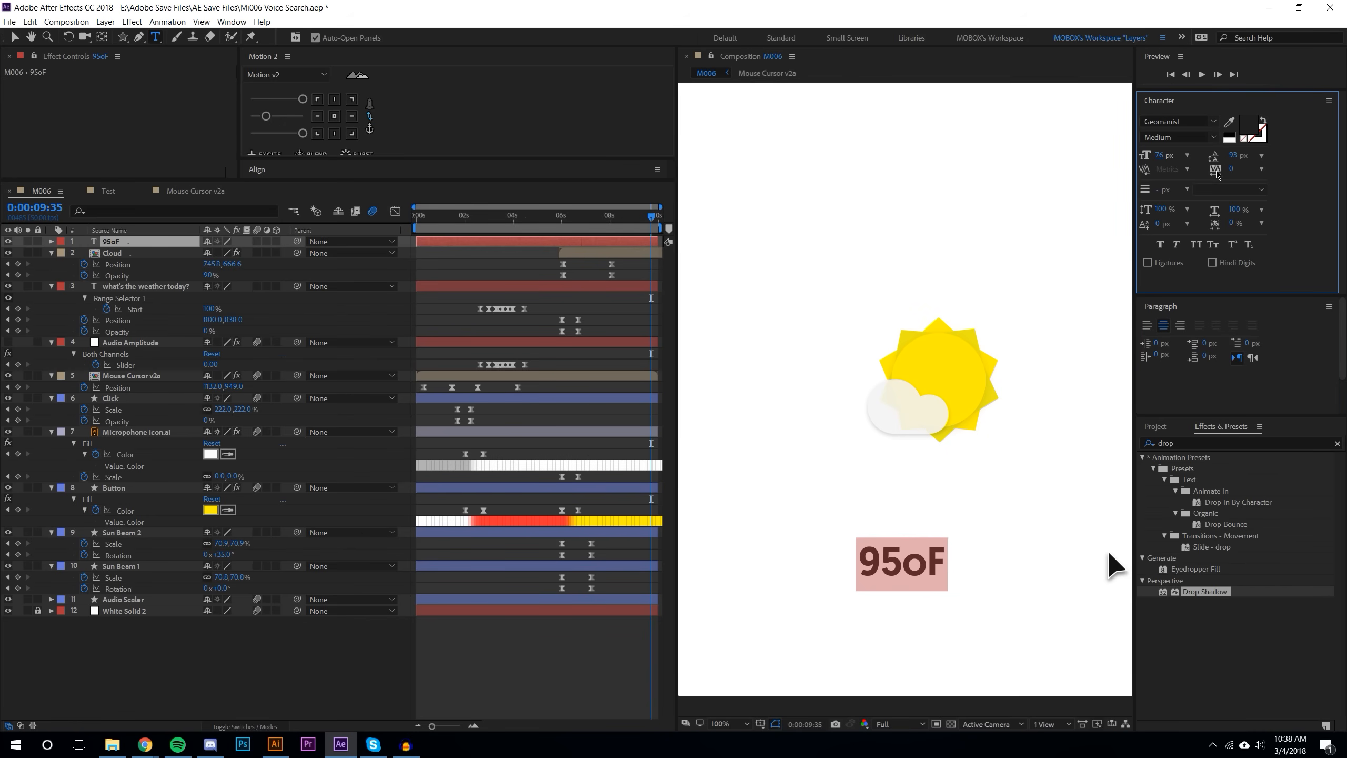
Step: Apply faux bold to the temperature text and make its "o" superscript as a degree sign
mouse_move(920, 562)
mouse_down()
mouse_move(882, 561)
mouse_move(951, 559)
mouse_move(901, 556)
mouse_up()
click(1162, 246)
click(923, 561)
click(1233, 245)
click(957, 557)
click(15, 36)
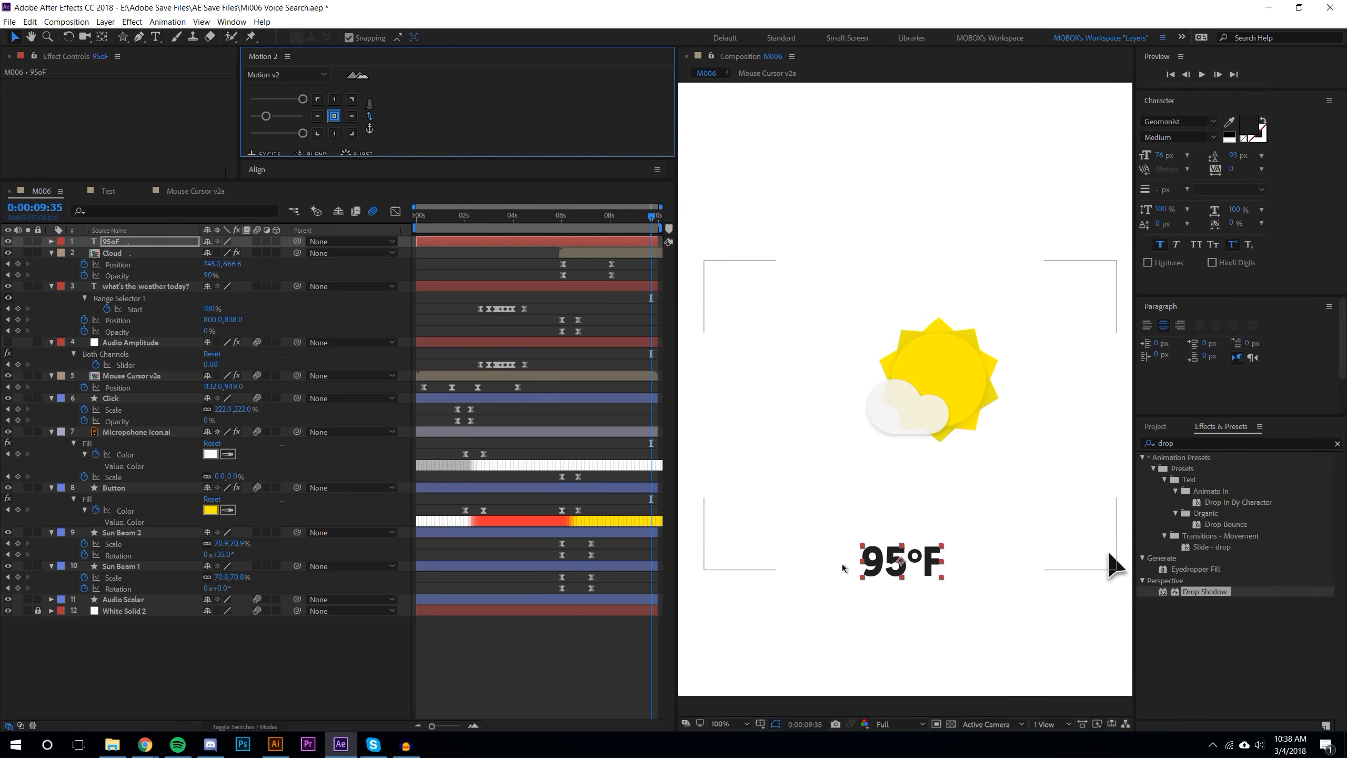
Step: Move the temperature text up so it sits centered just beneath the sun and cloud
drag(907, 567, 951, 484)
click(1007, 571)
scroll(986, 521, down, 1)
scroll(986, 517, up, 1)
click(958, 478)
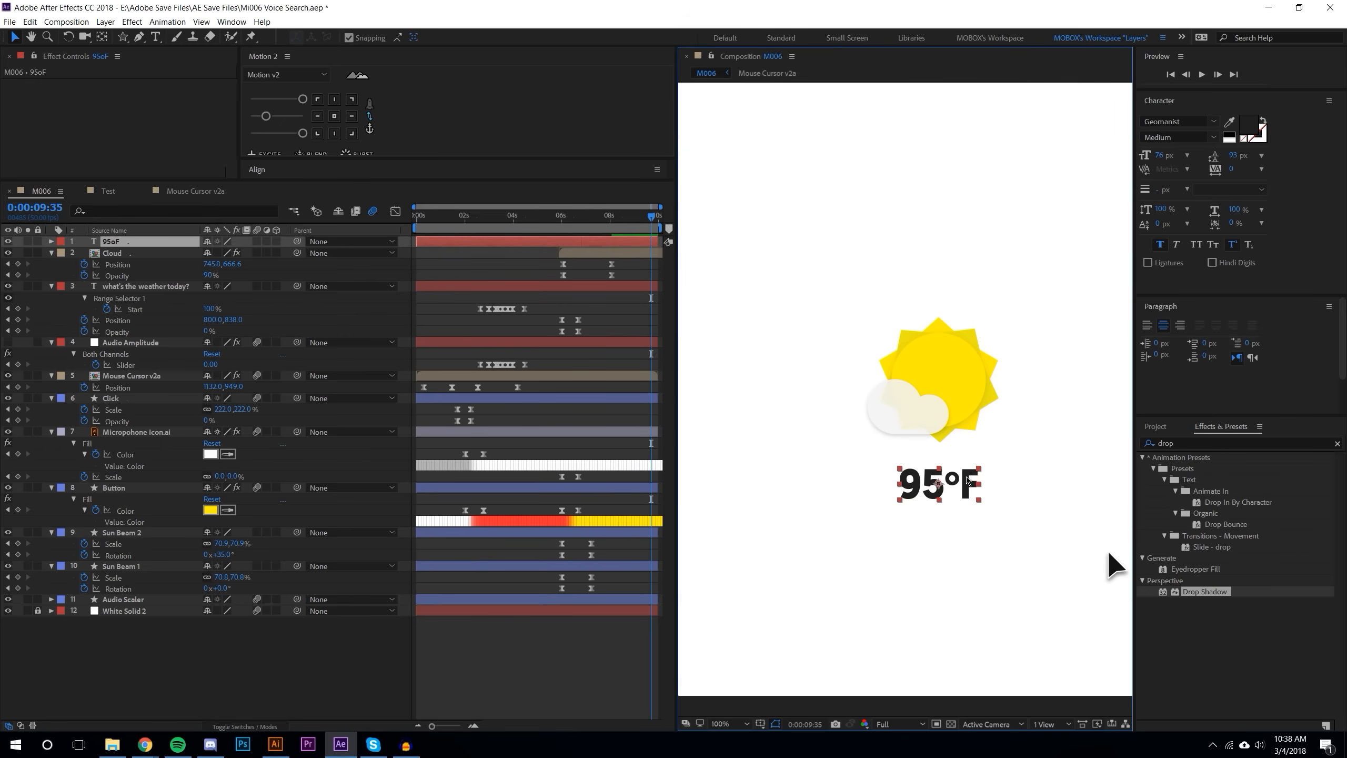
Step: Append " Hi" to the temperature text, with faux bold off and the Geomanist Regular style for that word
double_click(969, 481)
click(981, 491)
text(Hi)
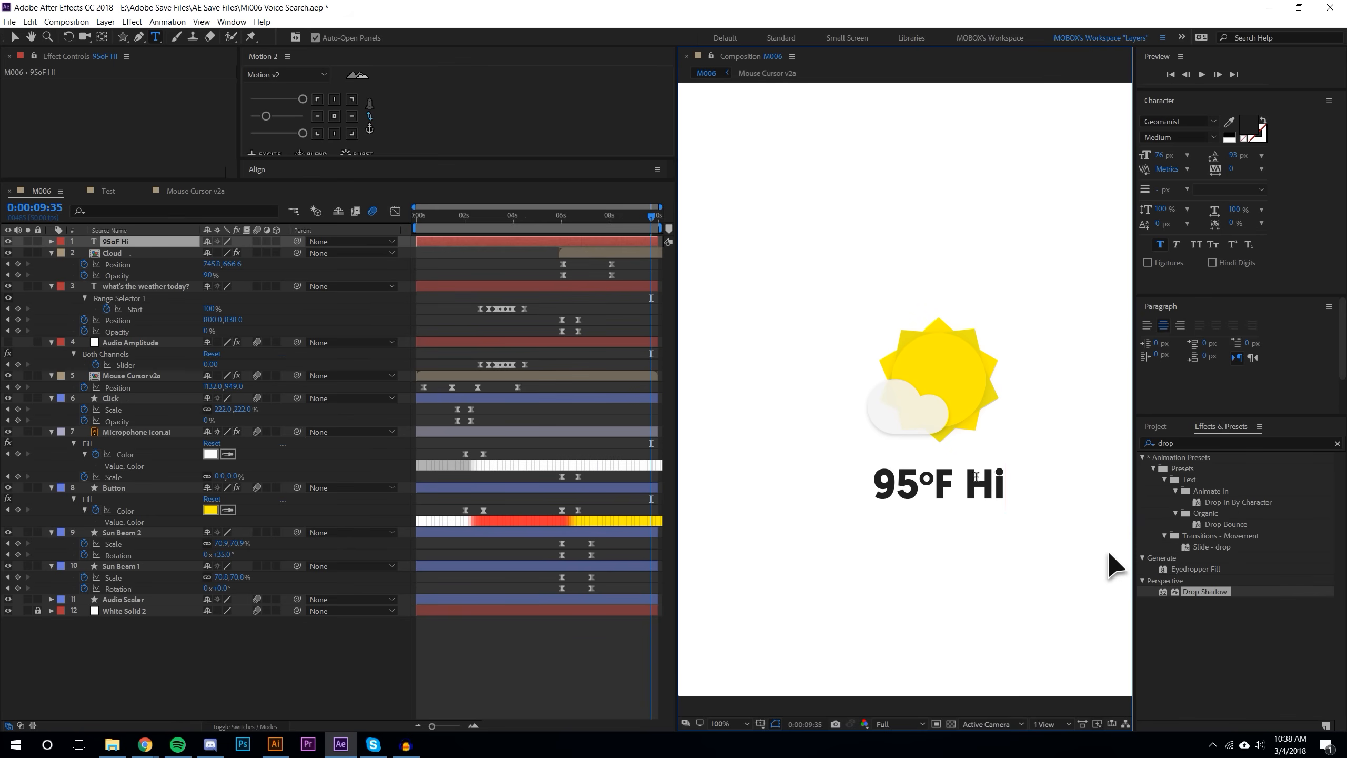
double_click(979, 478)
click(1162, 245)
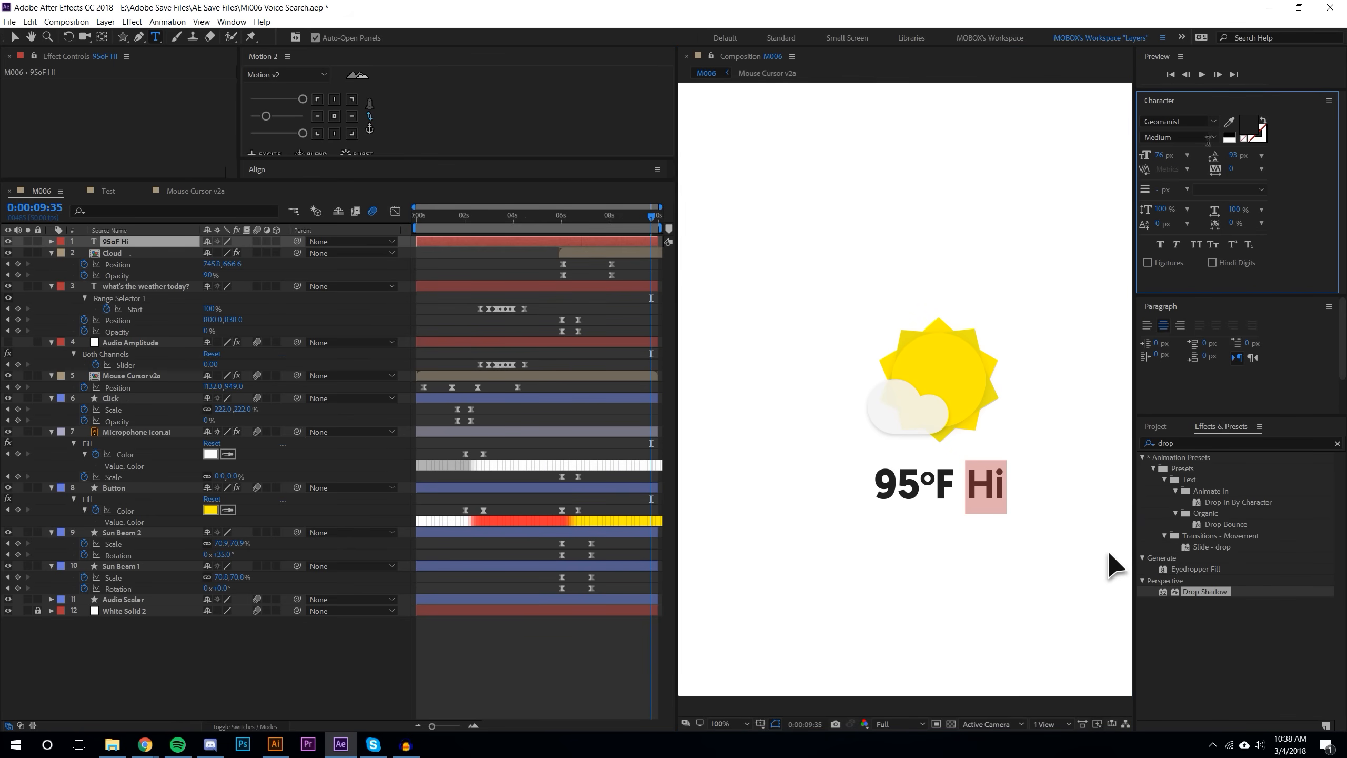
click(1204, 137)
click(1183, 199)
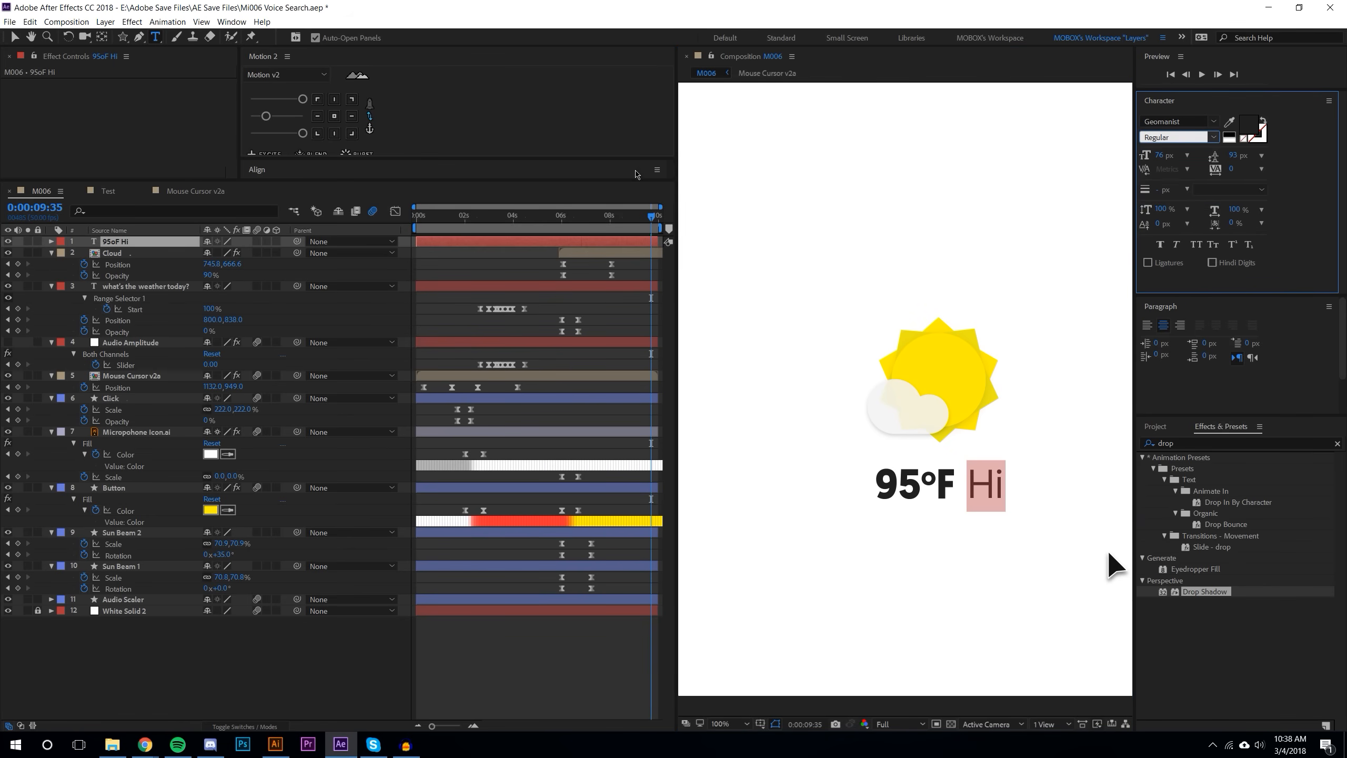
click(15, 37)
click(833, 411)
scroll(1021, 664, down, 1)
scroll(1021, 664, up, 1)
scroll(1022, 664, down, 1)
click(1016, 657)
scroll(1014, 627, up, 1)
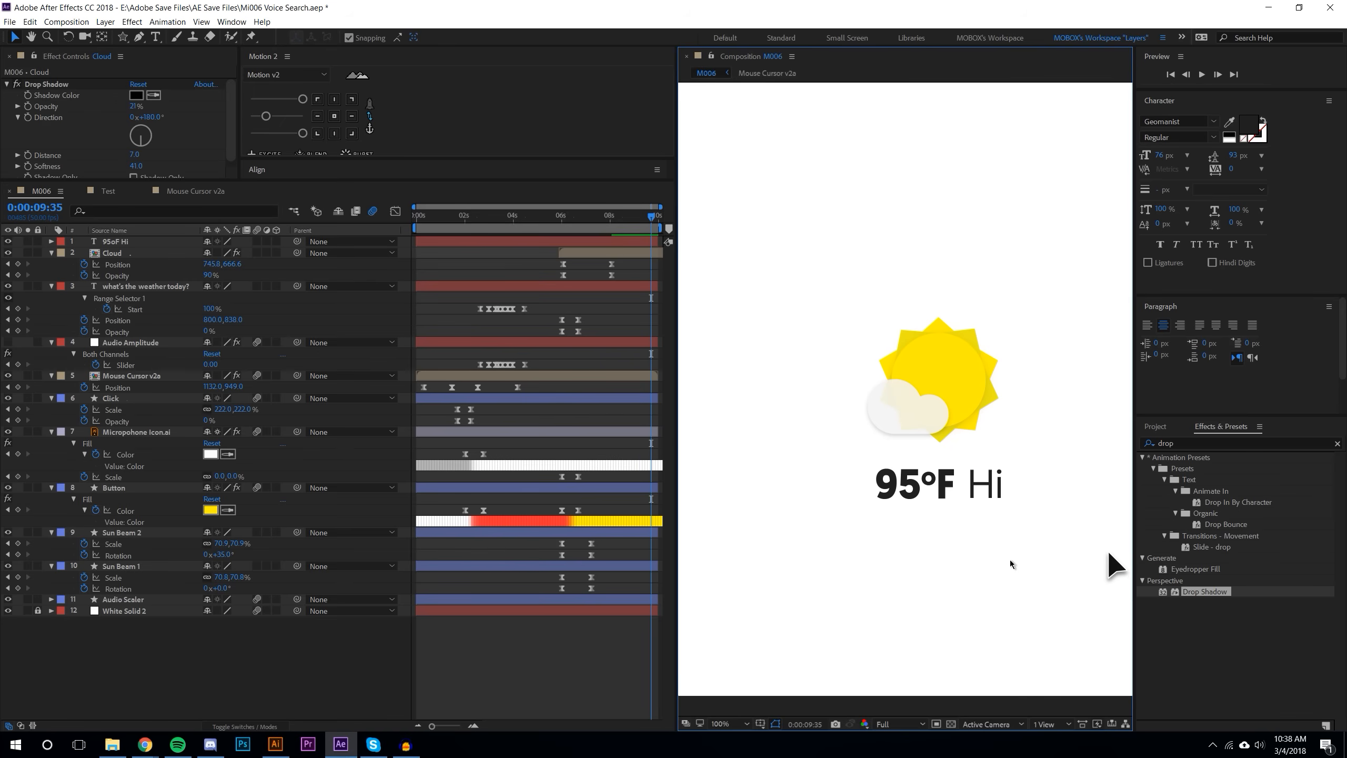
Step: Duplicate the "95oF Hi" text layer and place the copy directly beneath the original
click(974, 484)
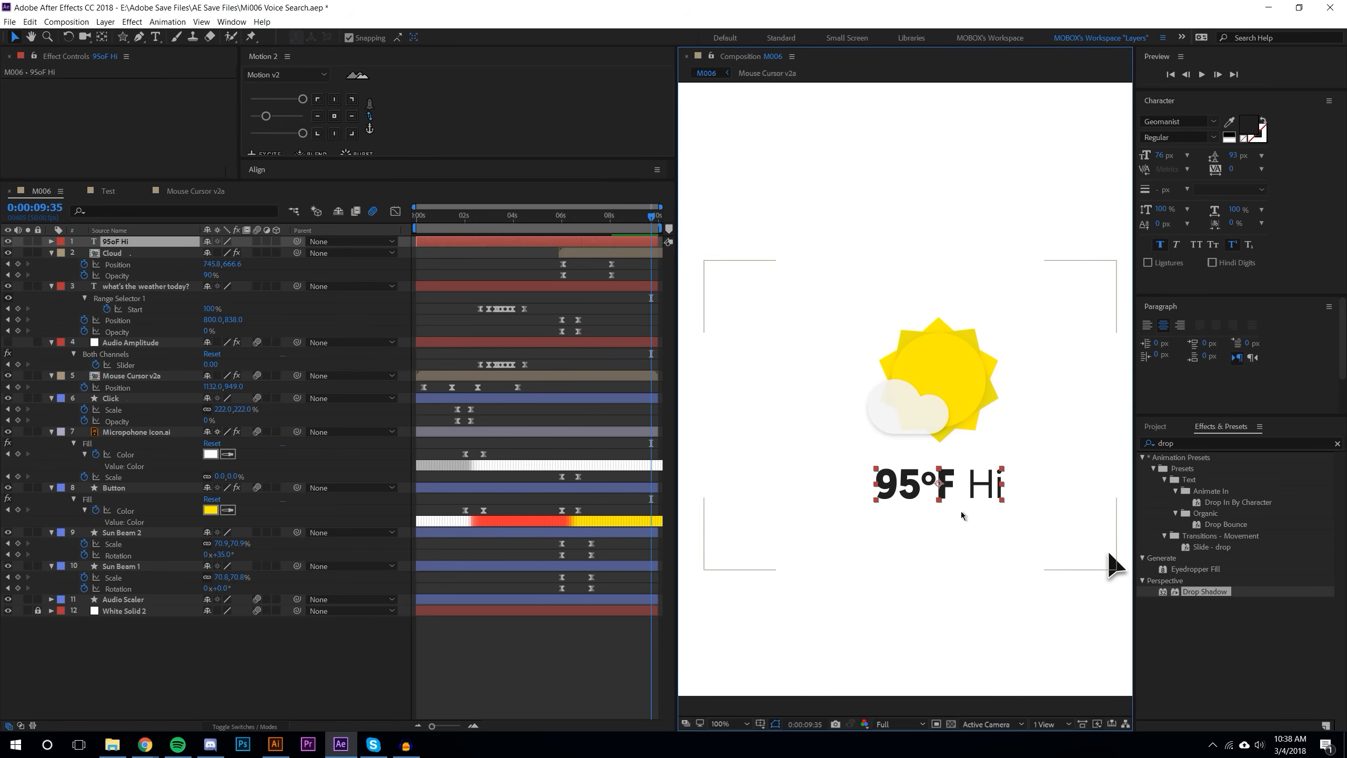
key(ctrl+d)
drag(949, 486, 955, 528)
double_click(955, 526)
key(Escape)
key(v)
Step: Set the duplicate text's anchor point to its top-left corner and its Scale to 70%
click(318, 99)
key(s)
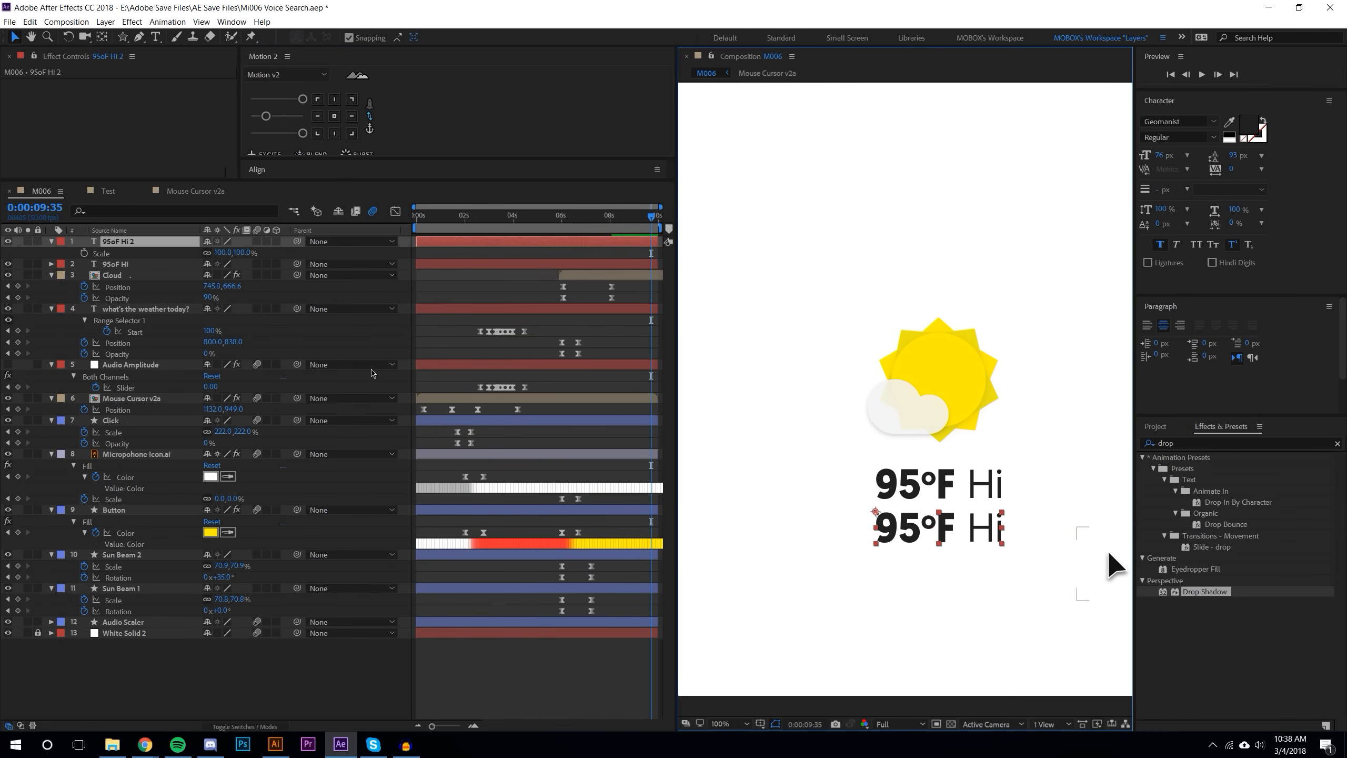
drag(233, 253, 218, 253)
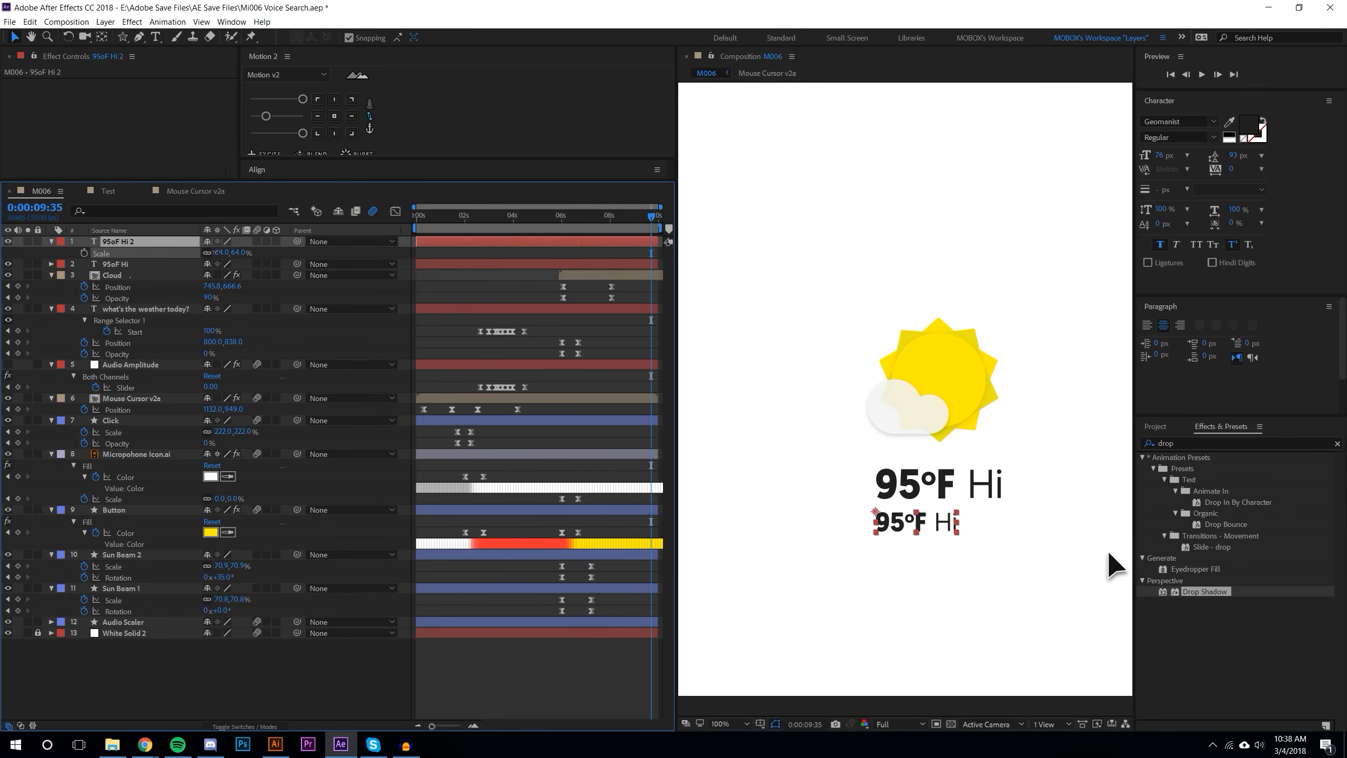
click(906, 712)
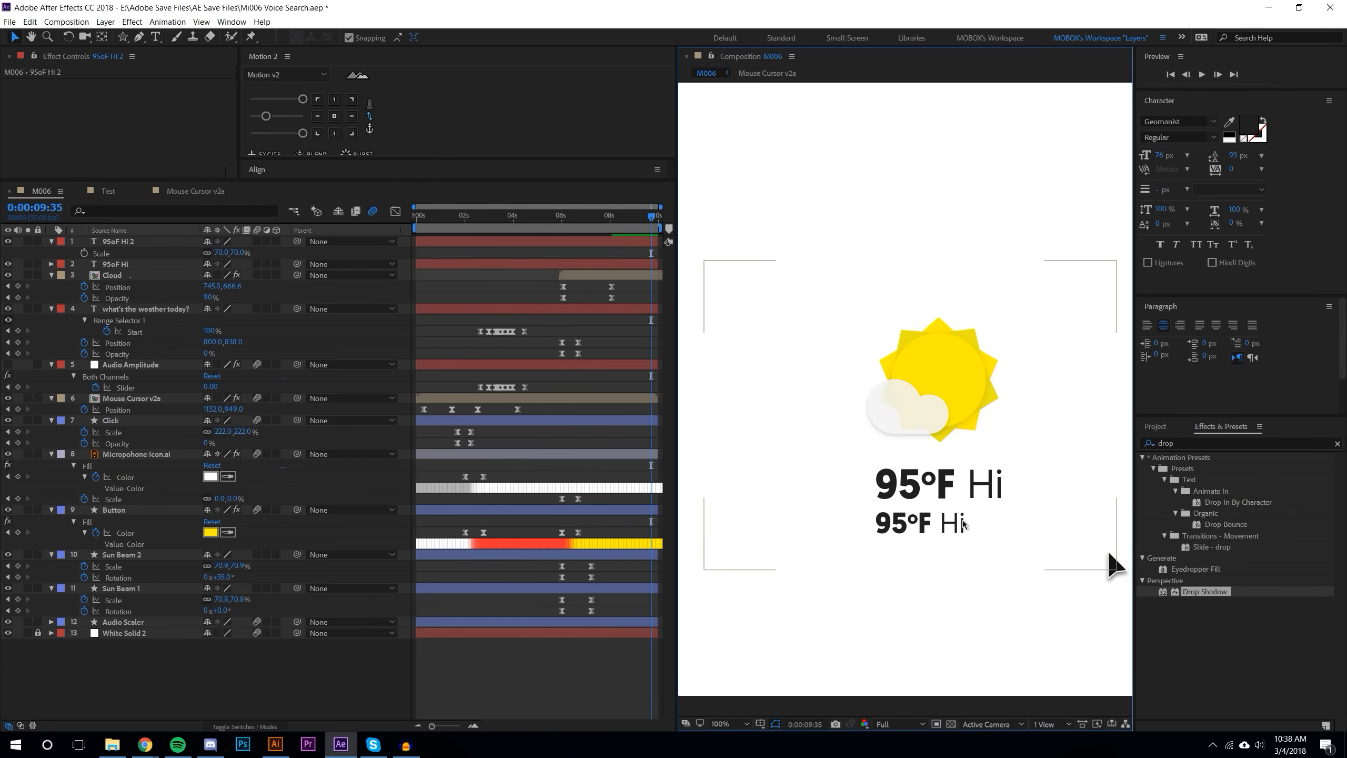
Step: Replace the number 95 with 72 in the smaller duplicate text
double_click(919, 520)
drag(911, 523, 868, 517)
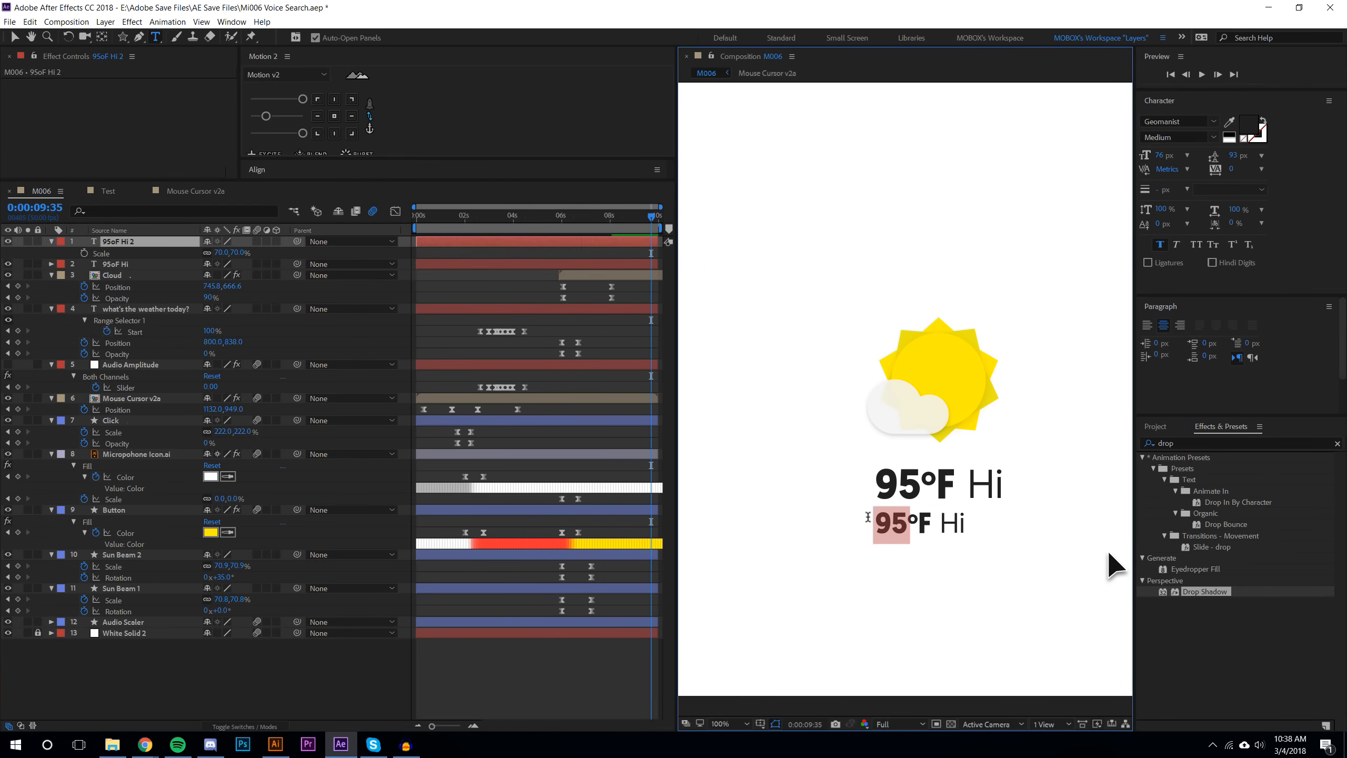
text(72)
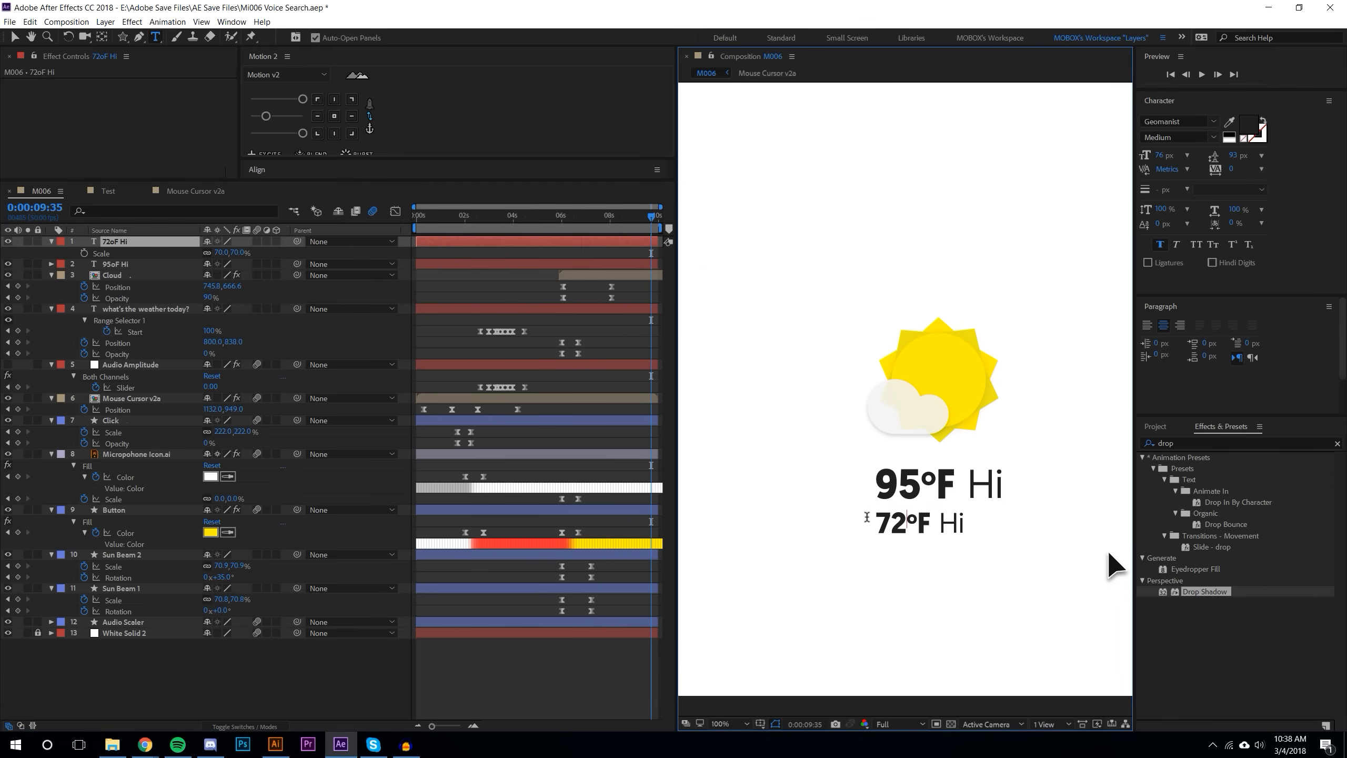
Step: Replace the word "Hi" with "Lo" in the smaller 72°F text
double_click(967, 525)
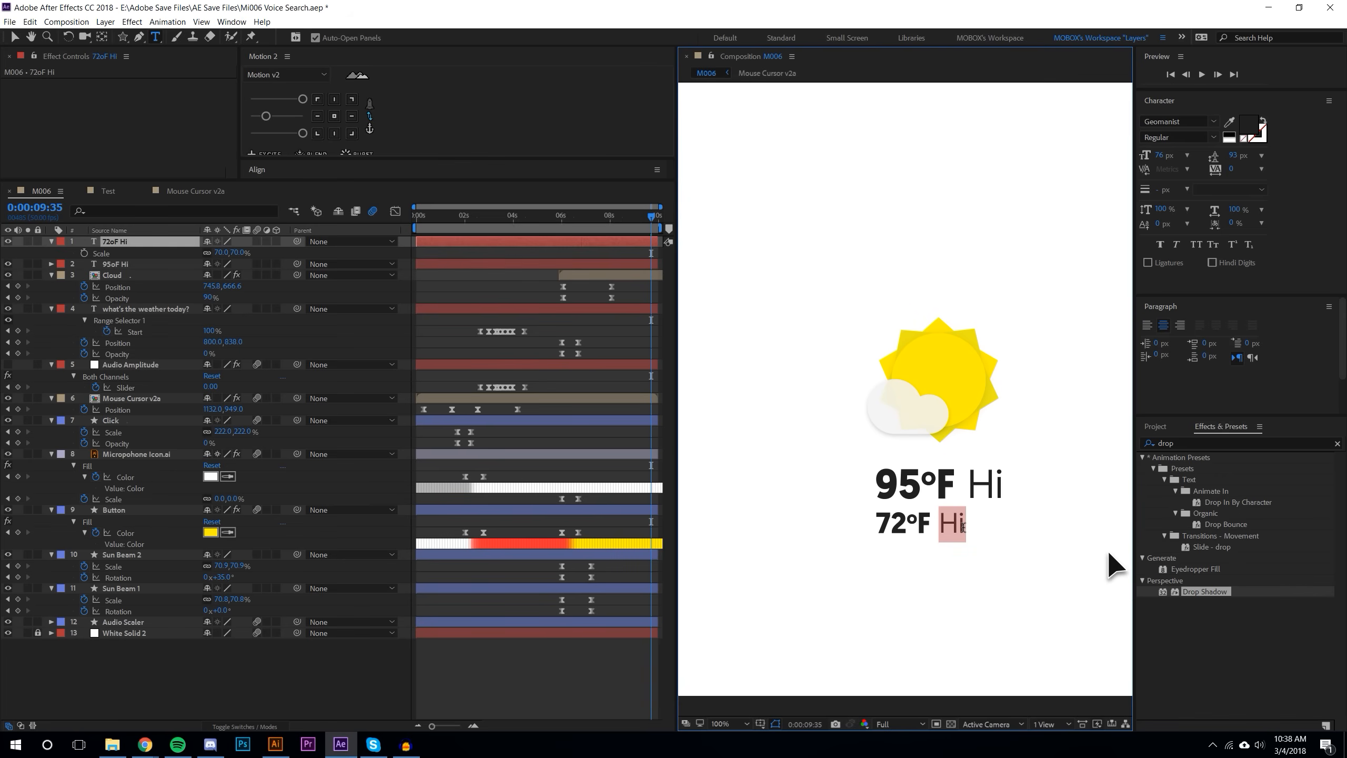
text(Lo)
click(19, 36)
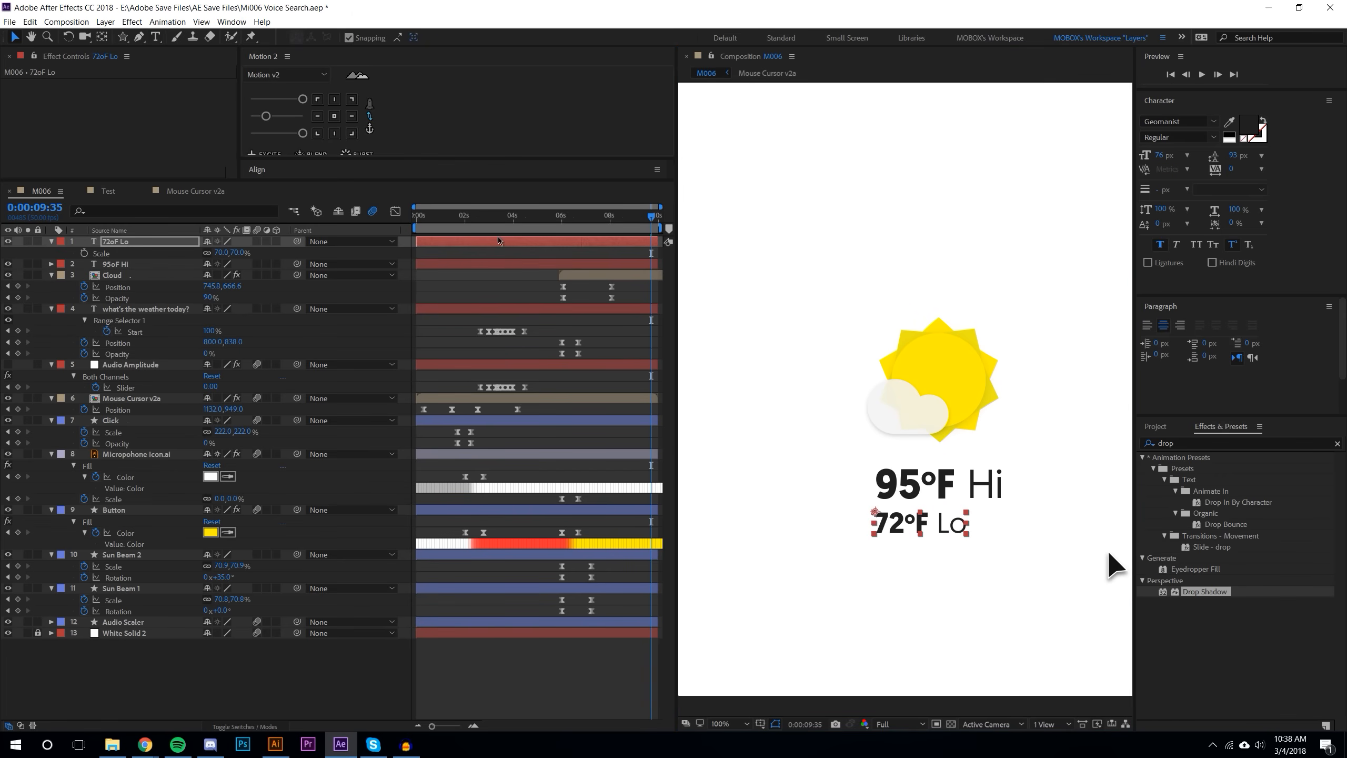
click(863, 574)
scroll(970, 611, down, 1)
scroll(1031, 546, up, 1)
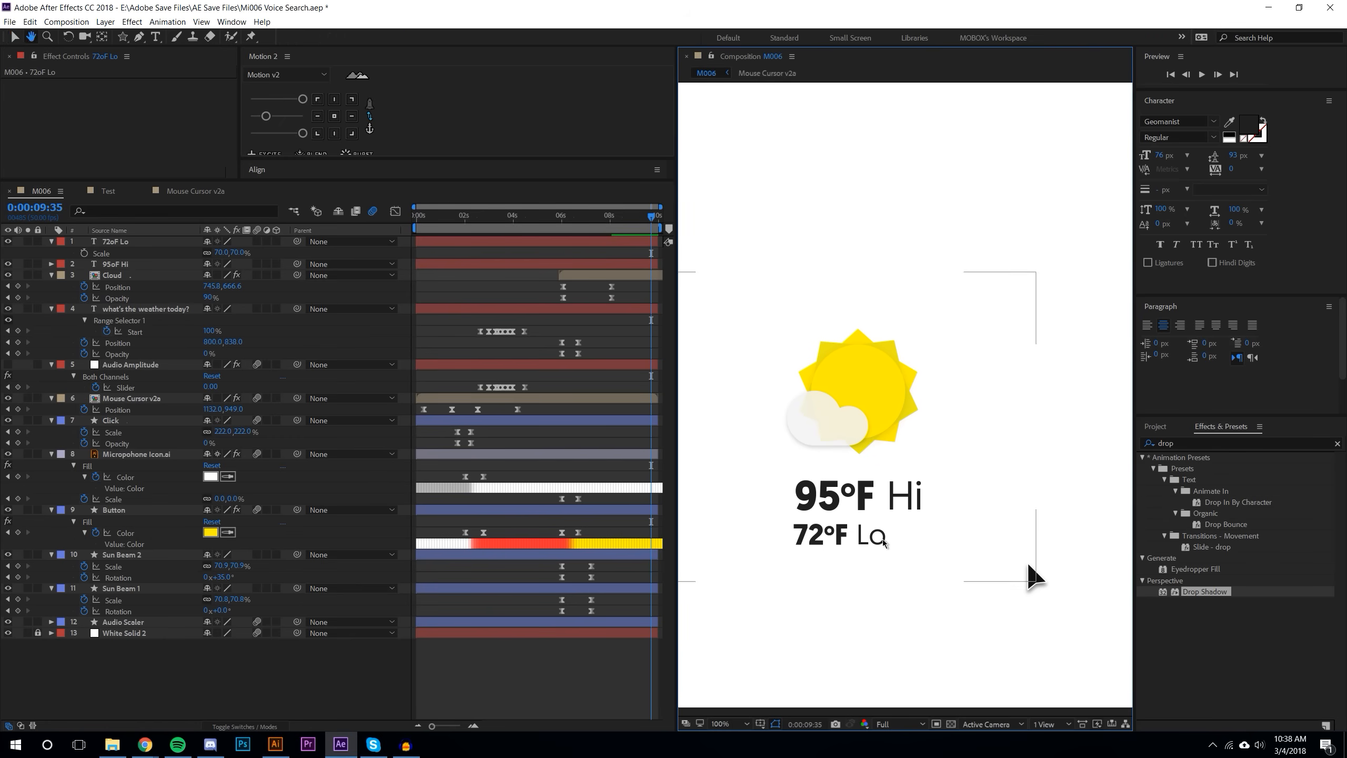
Step: Center the 72°F Lo text layer's anchor point and align the text centrally beneath the 95°F Hi text
click(881, 538)
click(336, 118)
drag(843, 538, 862, 540)
click(951, 540)
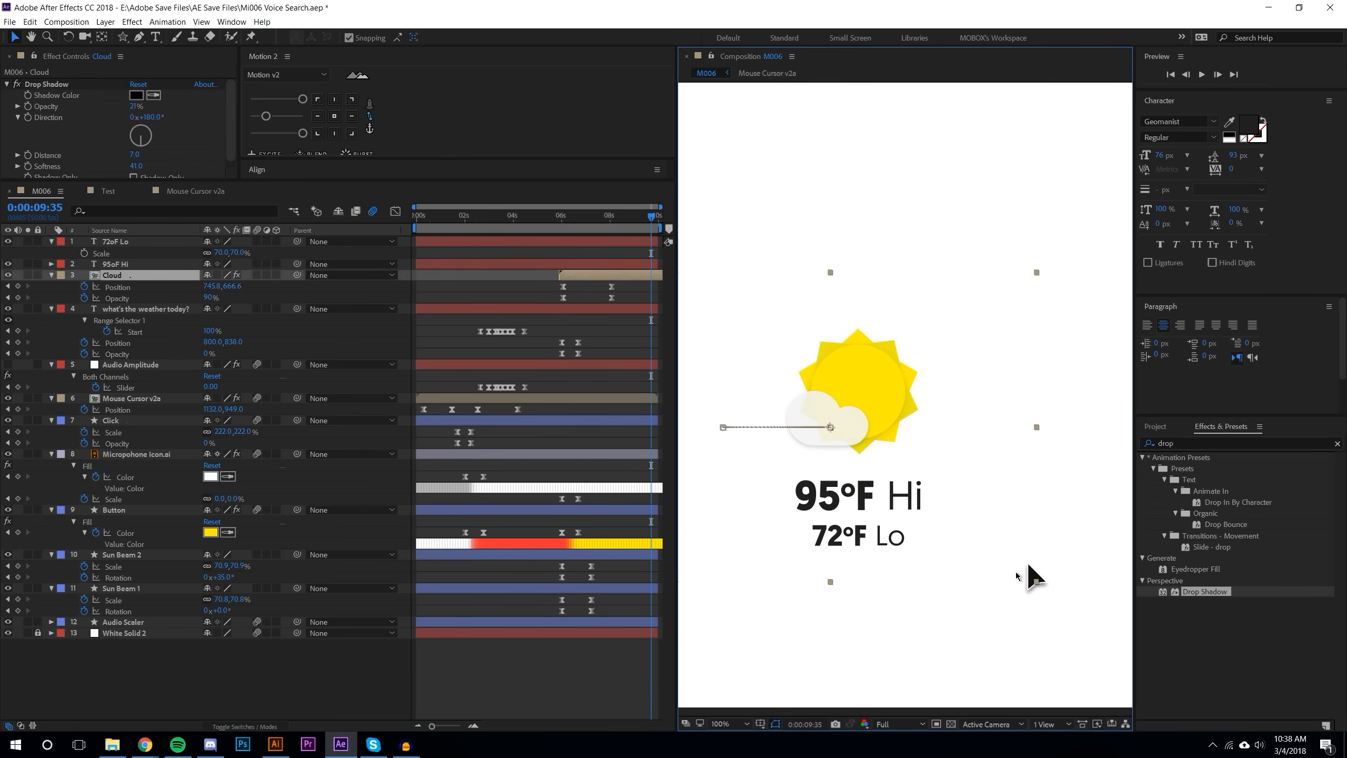
scroll(1016, 645, down, 2)
click(1009, 653)
scroll(843, 522, up, 1)
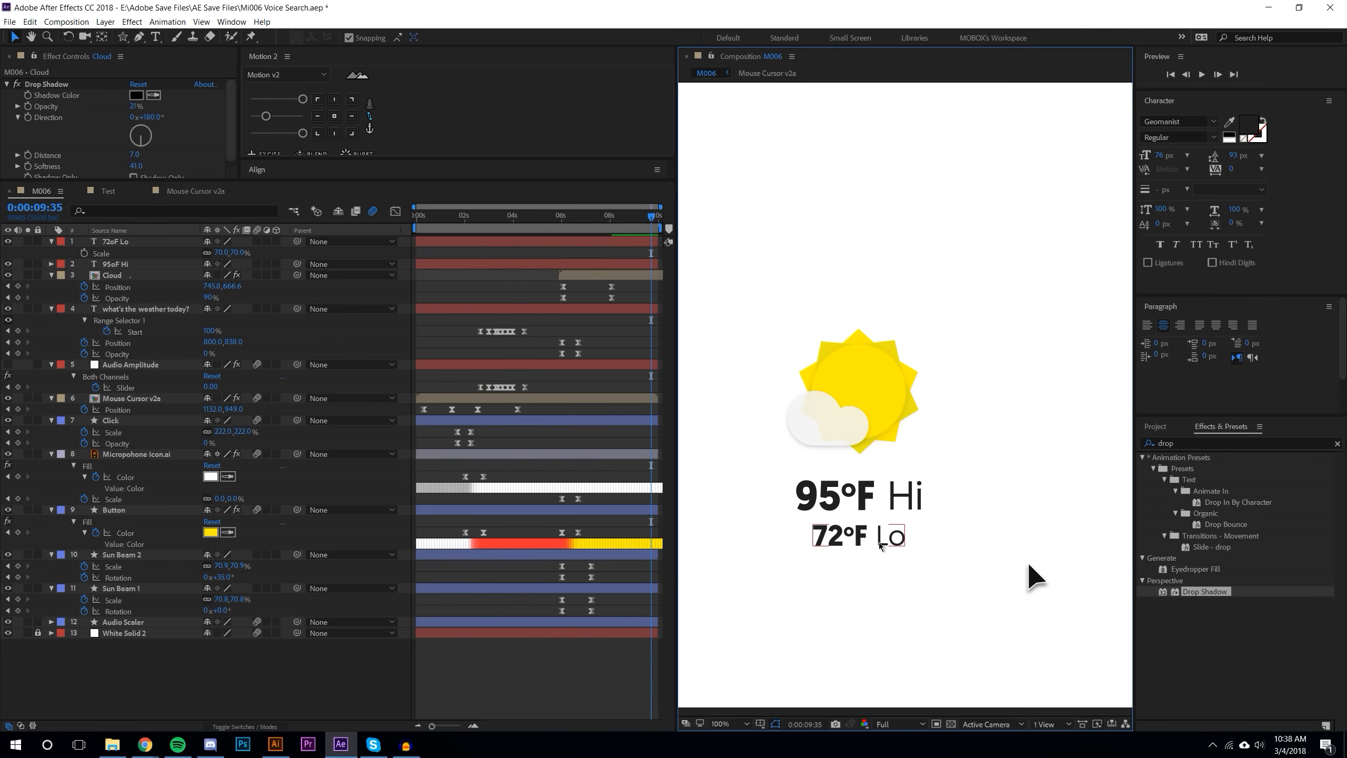
Step: Scale the 95°F Hi text to 85% and the 72°F Lo text to 55%, moving the lower line slightly closer to the upper one
click(891, 534)
shift+click(896, 498)
key(u)
key(s)
drag(241, 254, 232, 254)
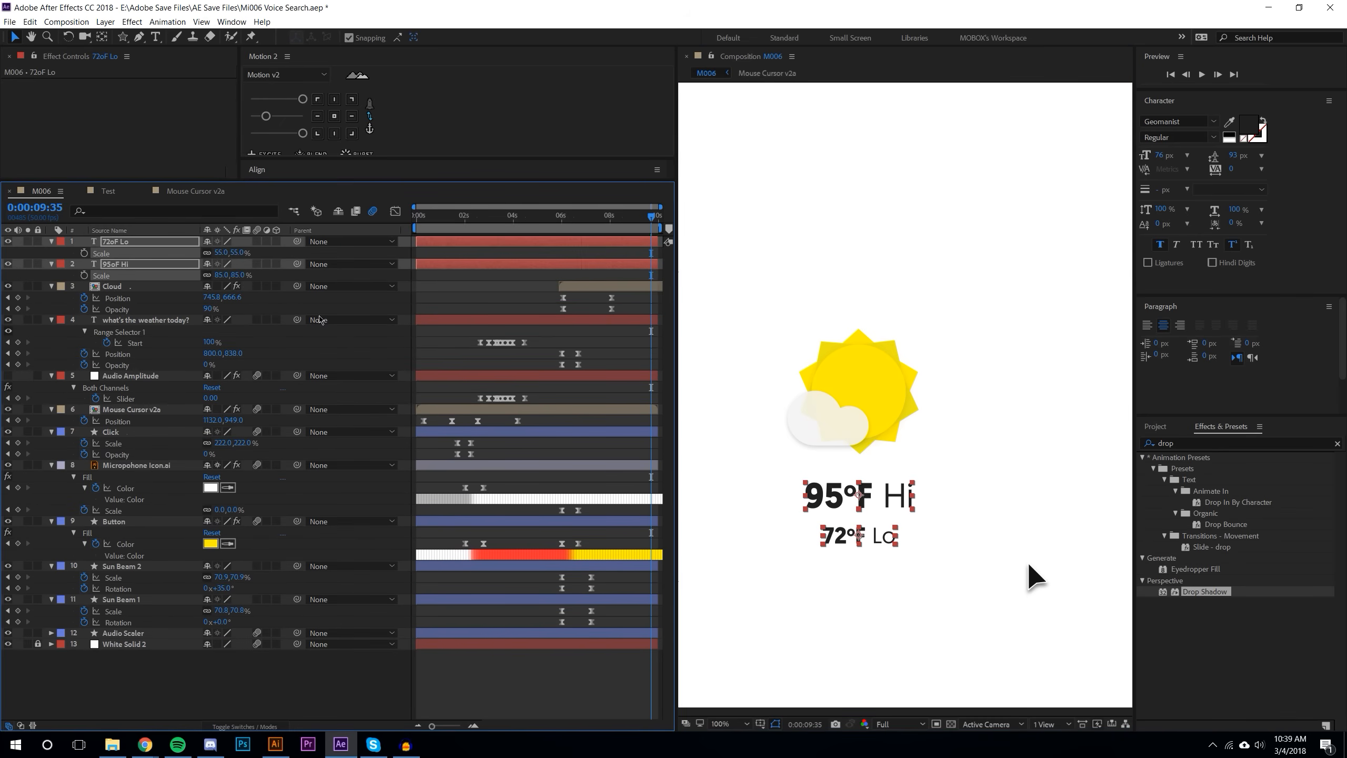
click(911, 677)
drag(858, 538, 858, 532)
click(816, 638)
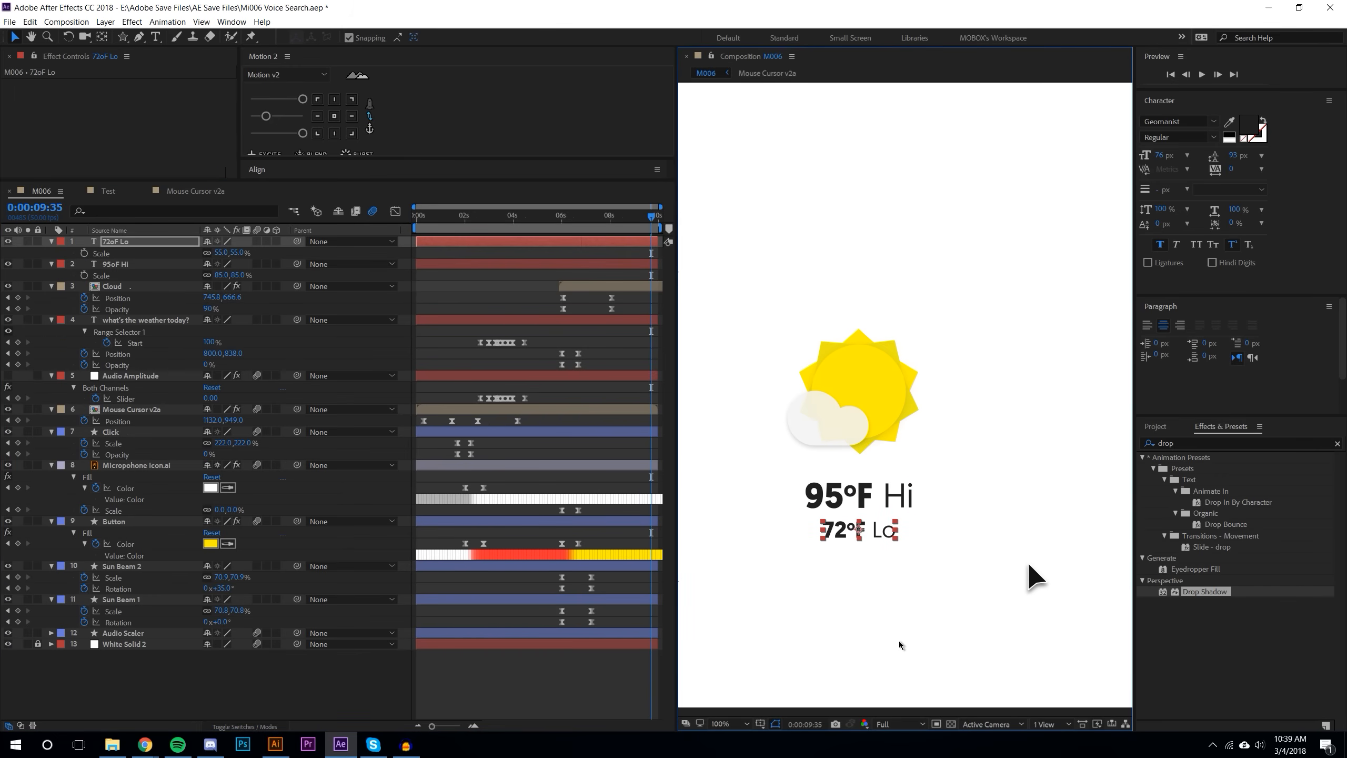
Step: Add Position and Opacity keyframes to both temperature text layers and place them just after the cloud's last keyframes
key(comma)
mouse_move(578, 222)
mouse_down()
mouse_move(552, 222)
mouse_move(583, 222)
mouse_up()
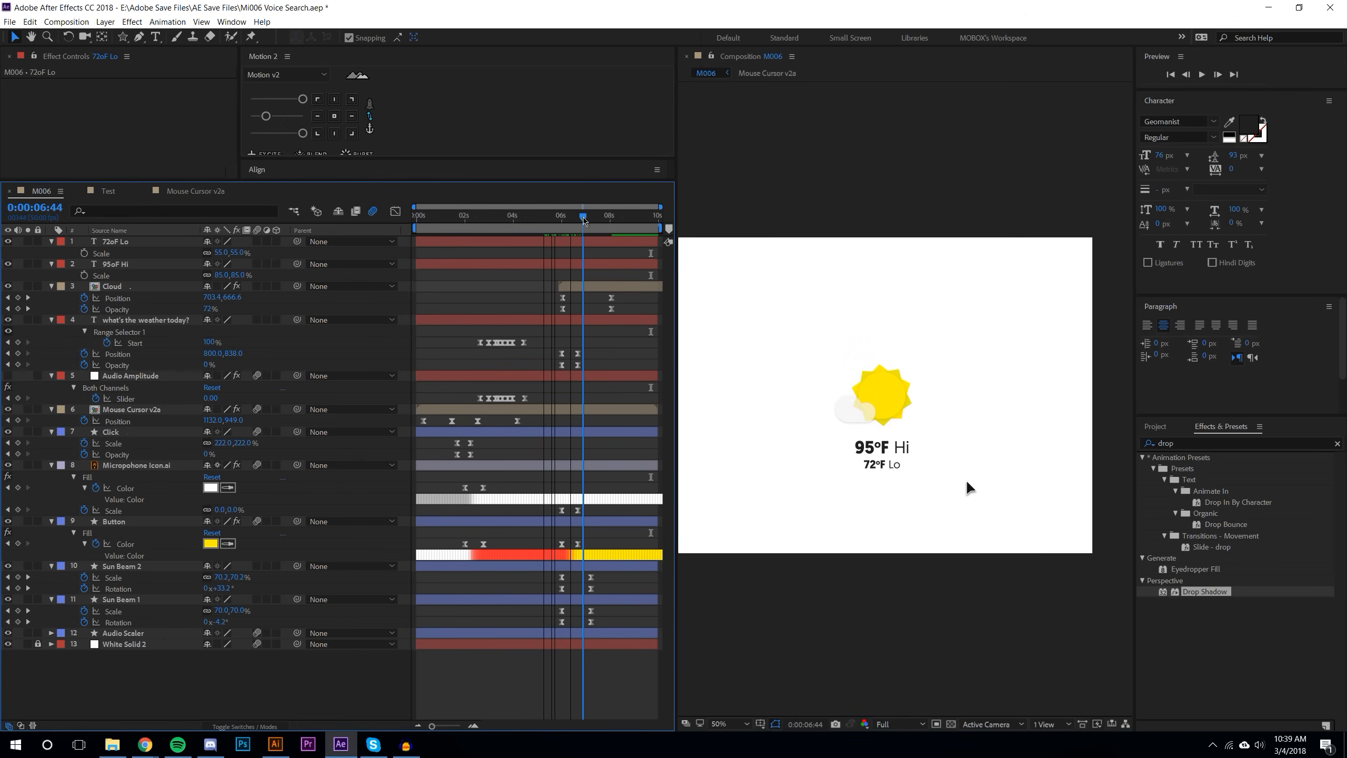
click(113, 255)
shift+click(116, 264)
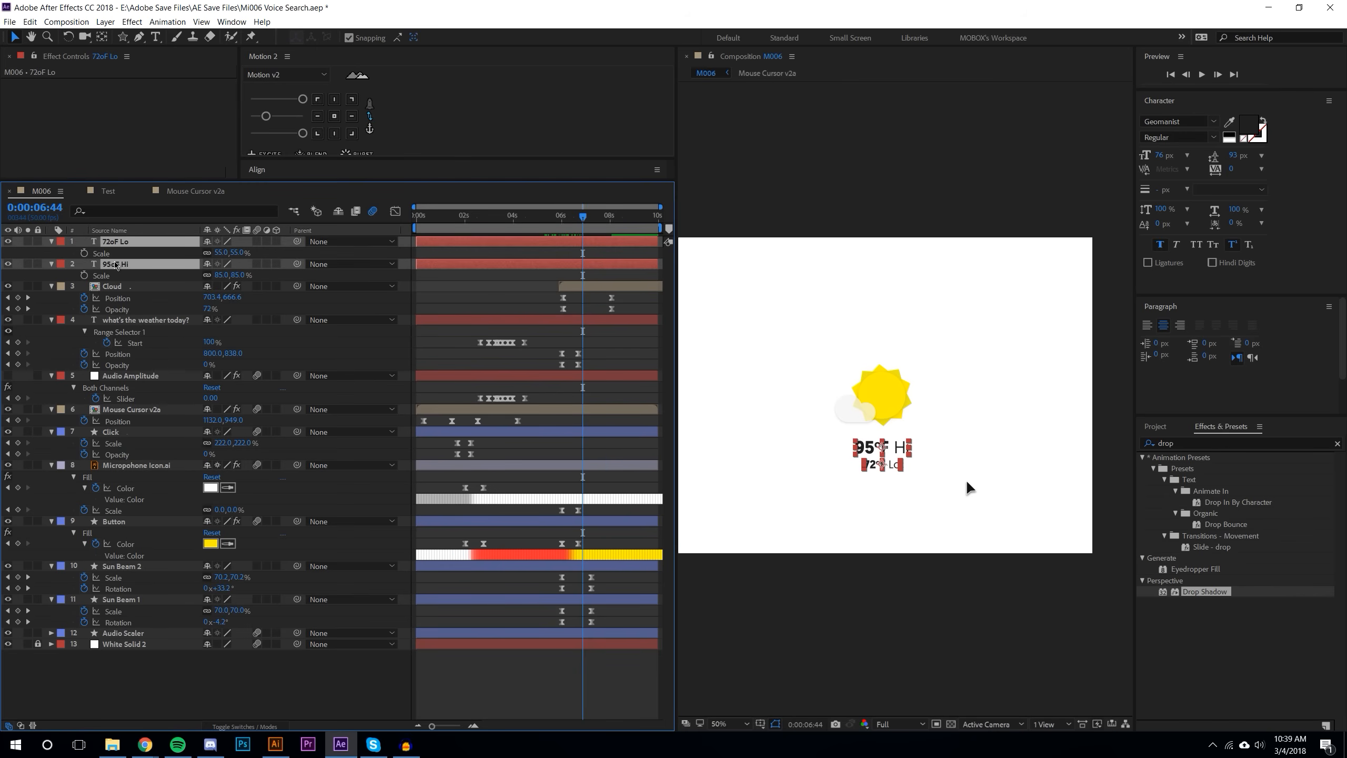
click(85, 254)
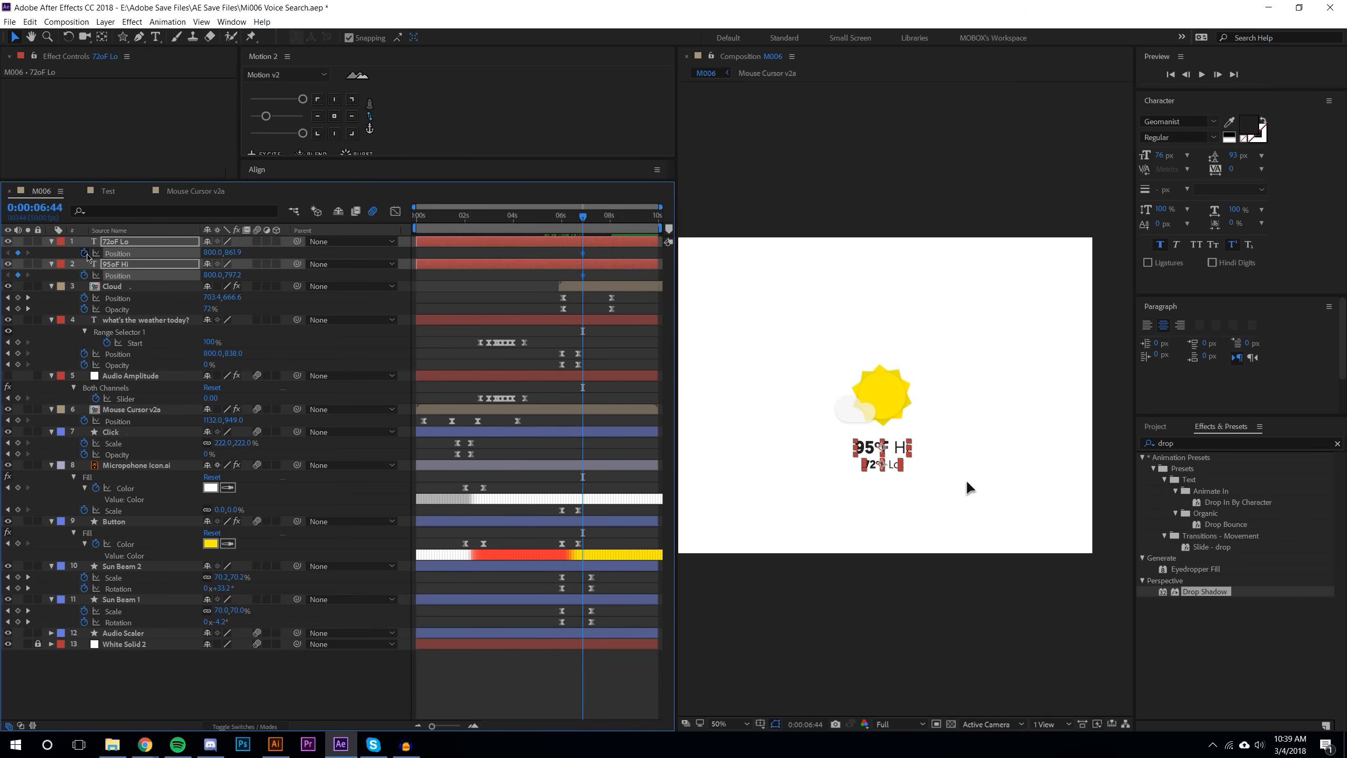
key(t)
click(87, 254)
key(shift+p)
drag(576, 253, 589, 298)
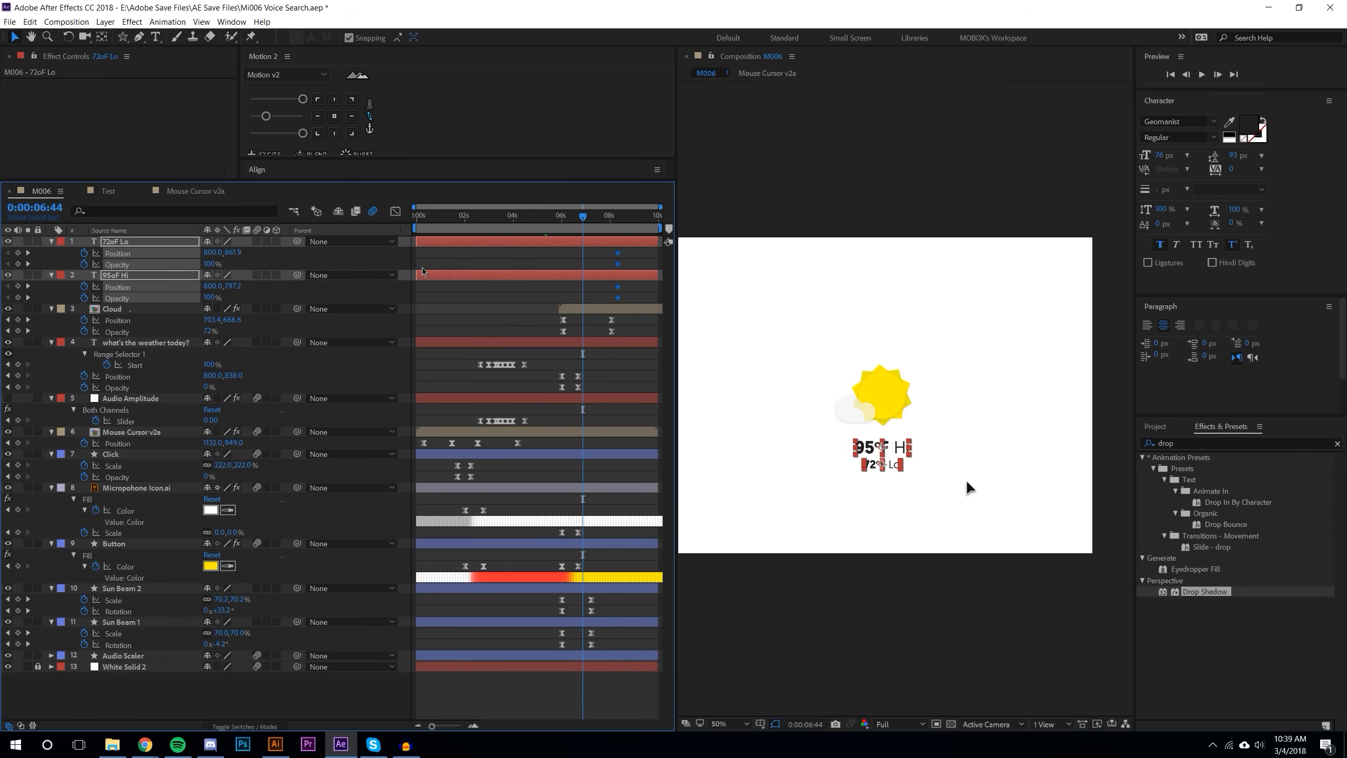
Step: At 0:00:06:44, keyframe the Hi text at Y 987.2 and the Lo text at about Y 1095, both at 0% opacity, with easing on all keyframes
drag(233, 286, 373, 265)
drag(234, 252, 390, 247)
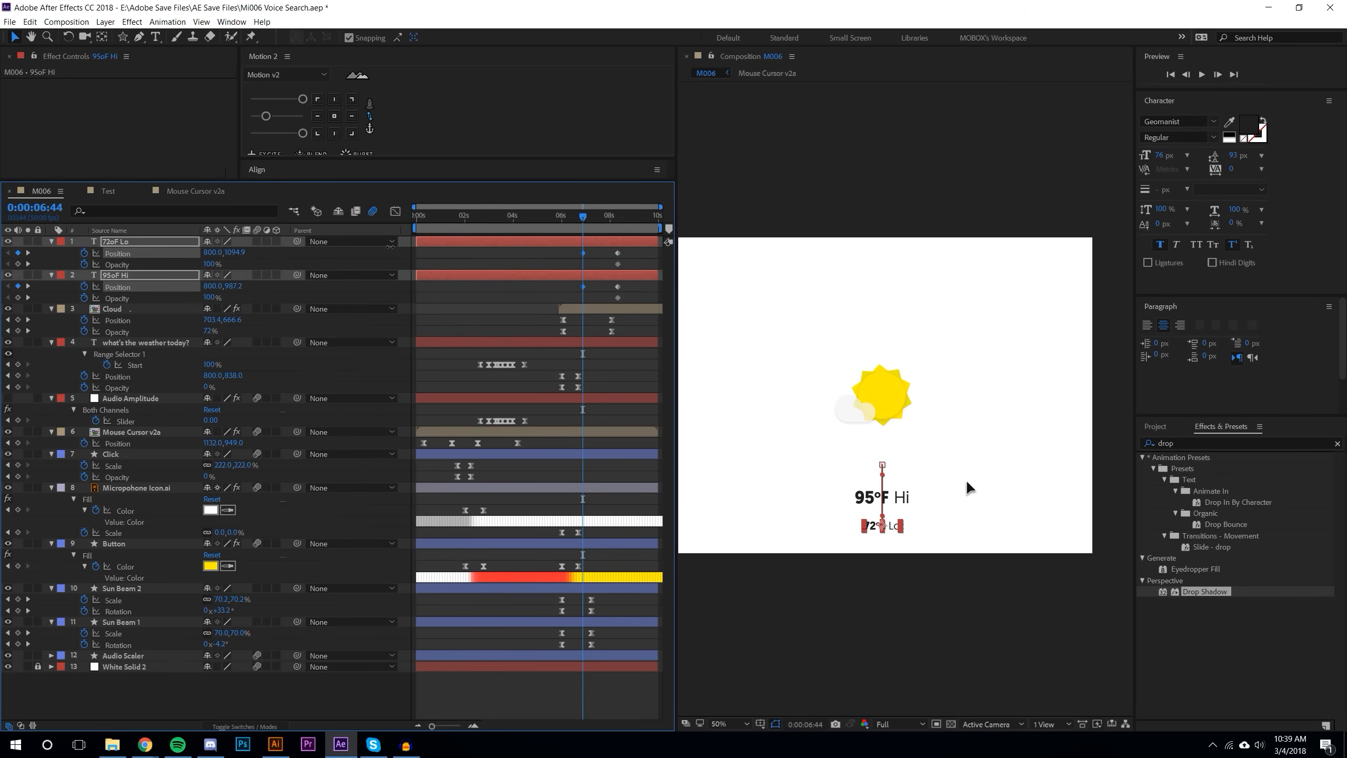
drag(210, 264, 154, 298)
drag(571, 248, 630, 303)
click(315, 134)
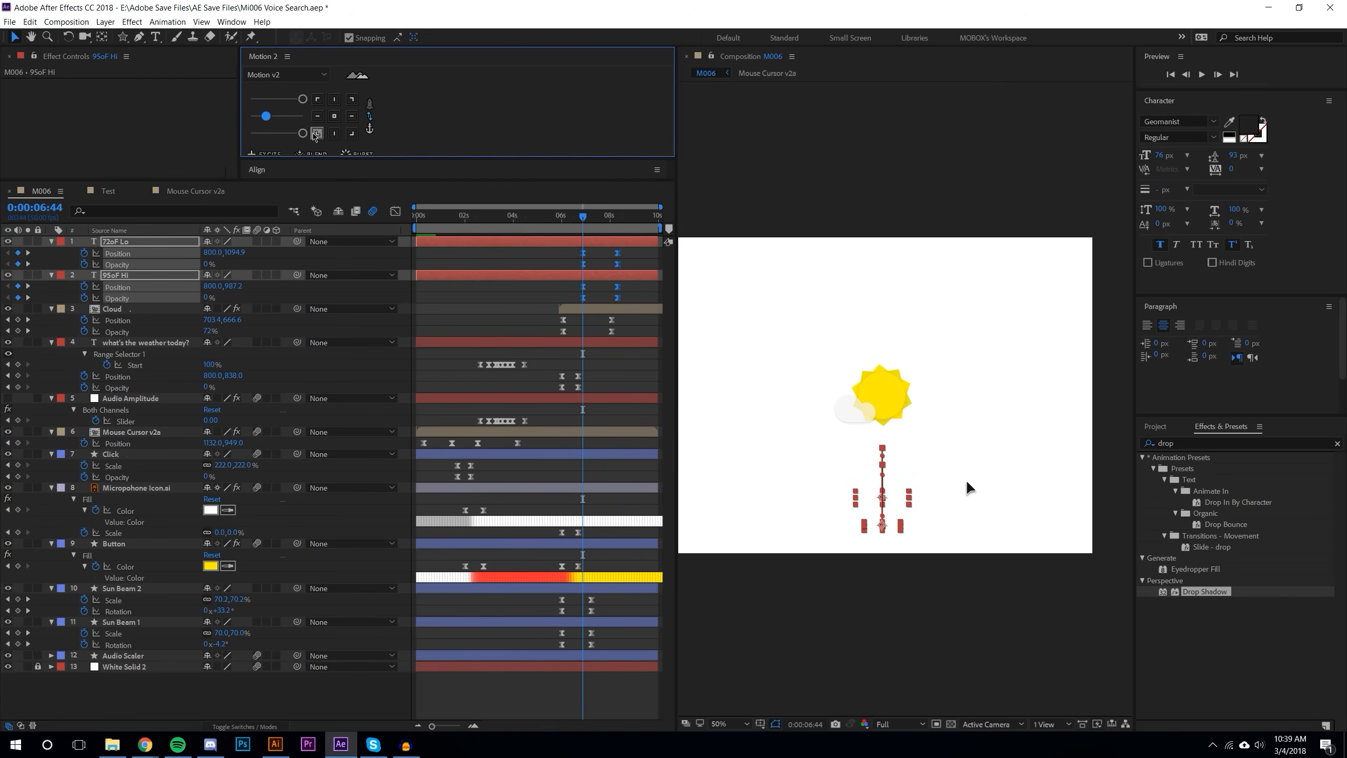
Step: Shift the 72°F Lo layer slightly later than the 95°F Hi layer and preview the staggered text entrance
key(space)
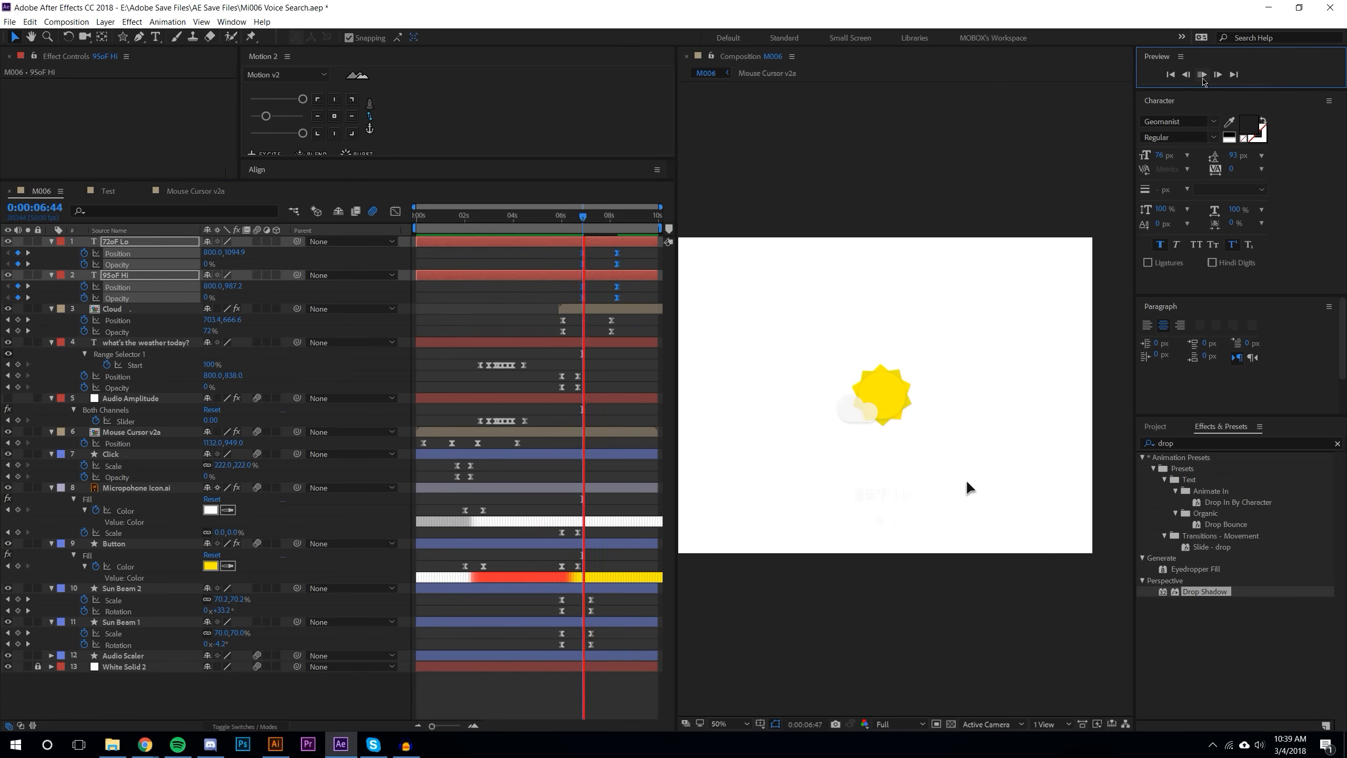
click(609, 257)
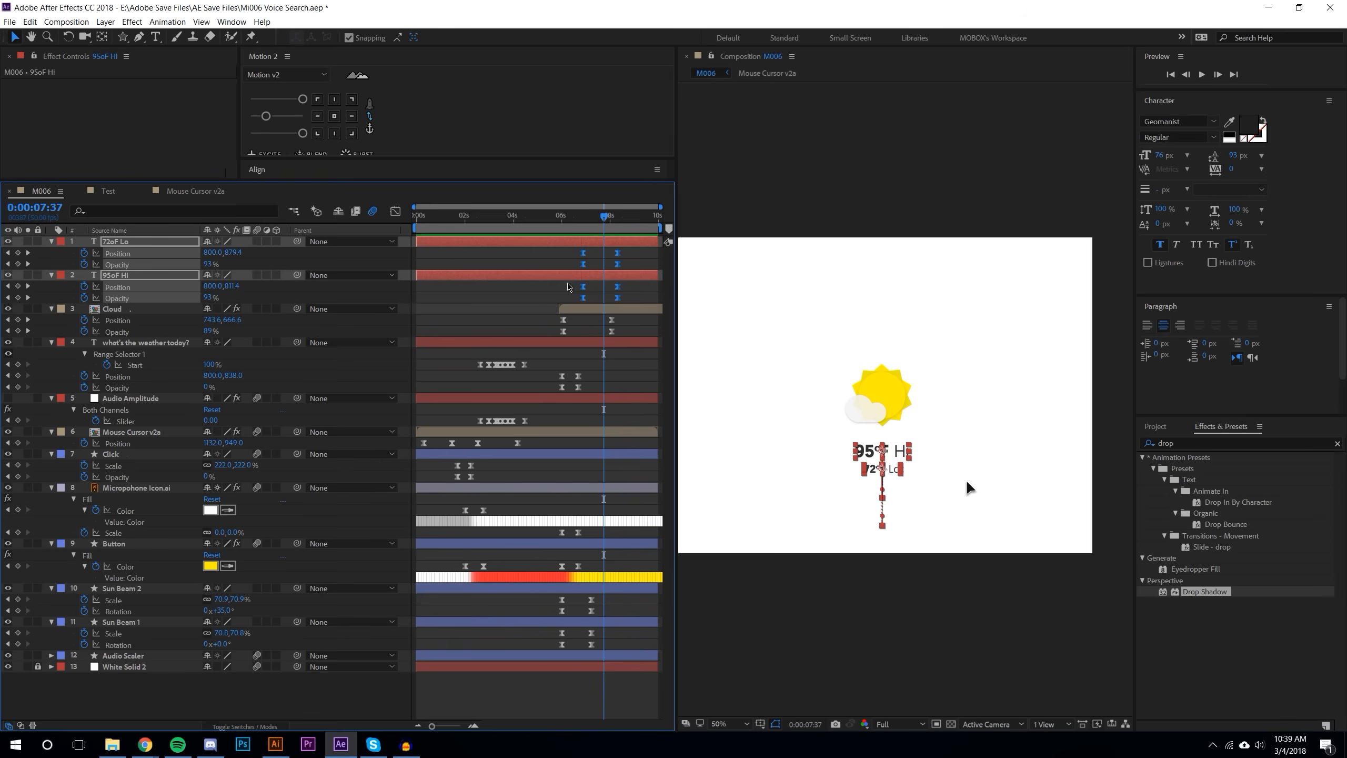
click(568, 285)
drag(580, 244, 586, 243)
click(571, 216)
click(1202, 74)
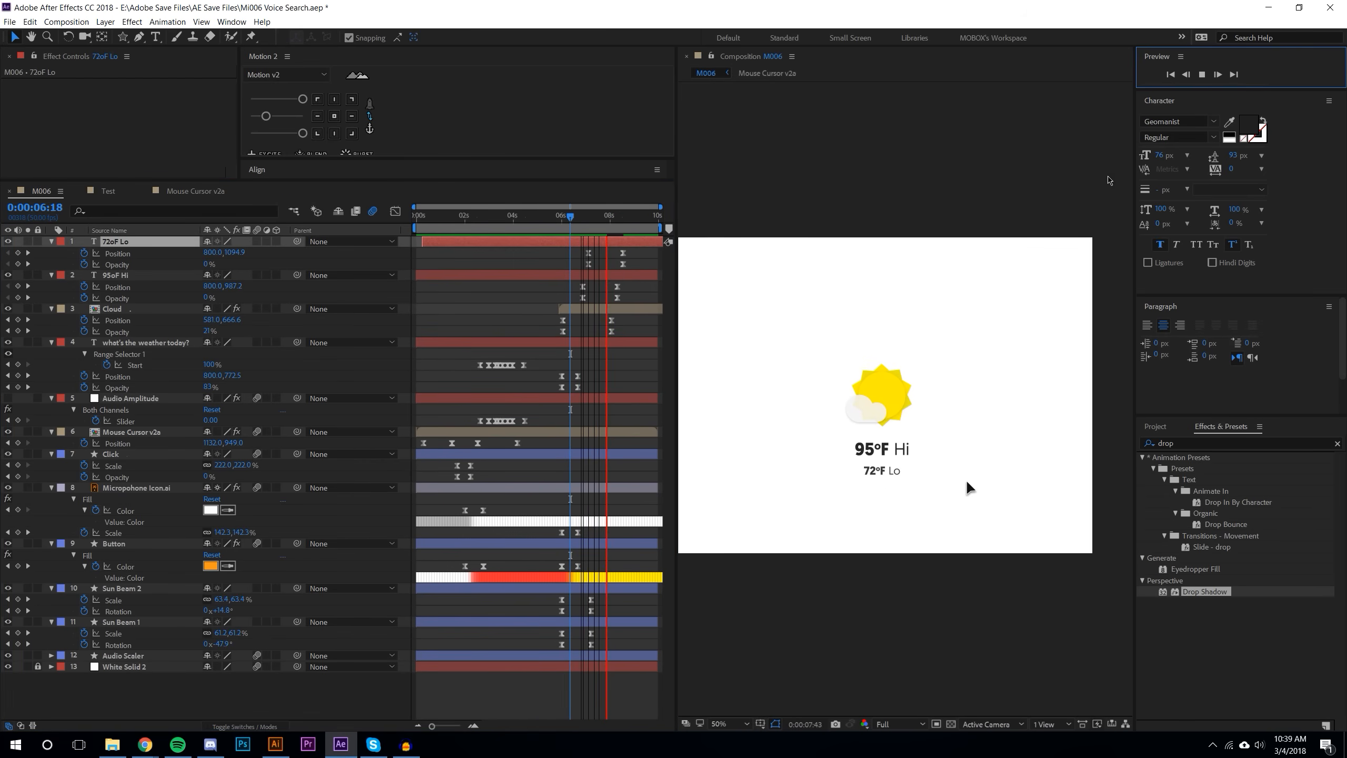
Step: Reduce the 72°F Lo layer's delay a little and preview the transition and the full animation
click(599, 252)
click(1202, 74)
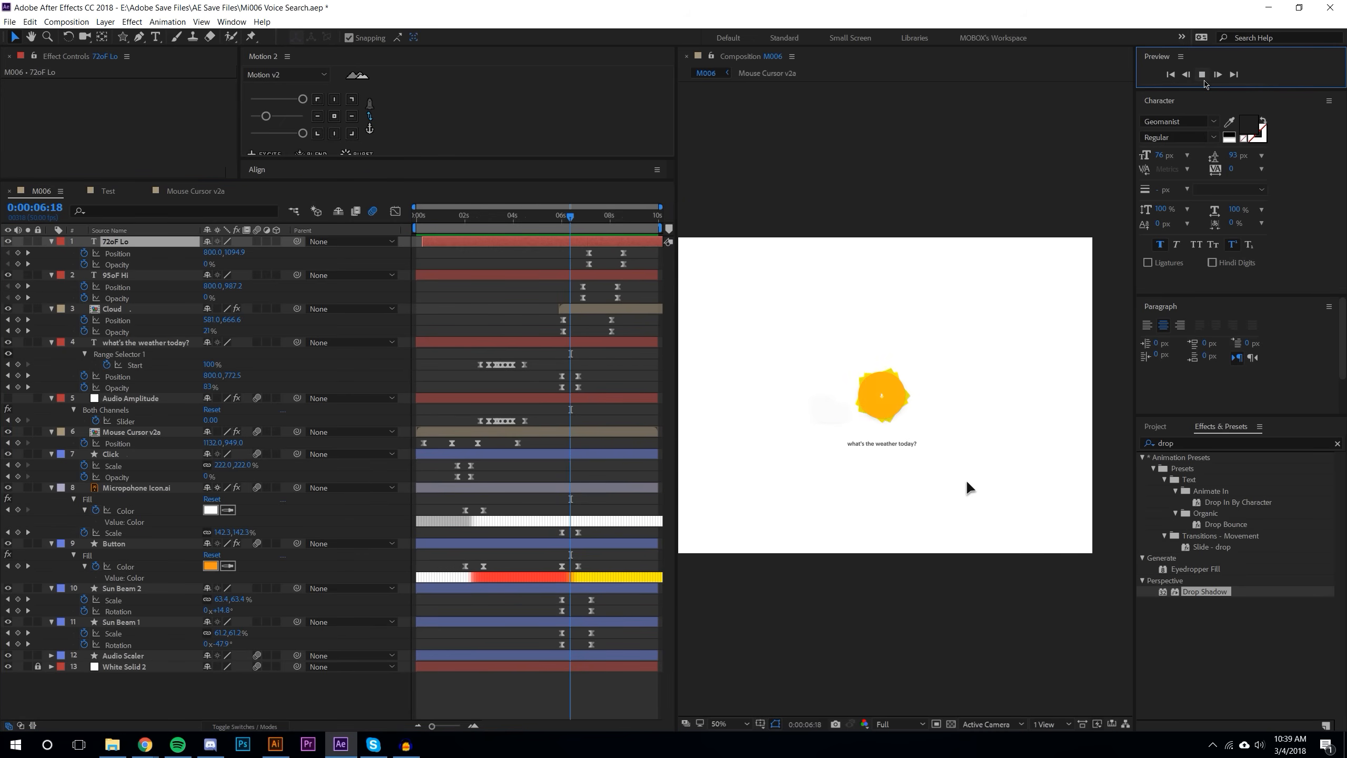
click(570, 233)
click(574, 216)
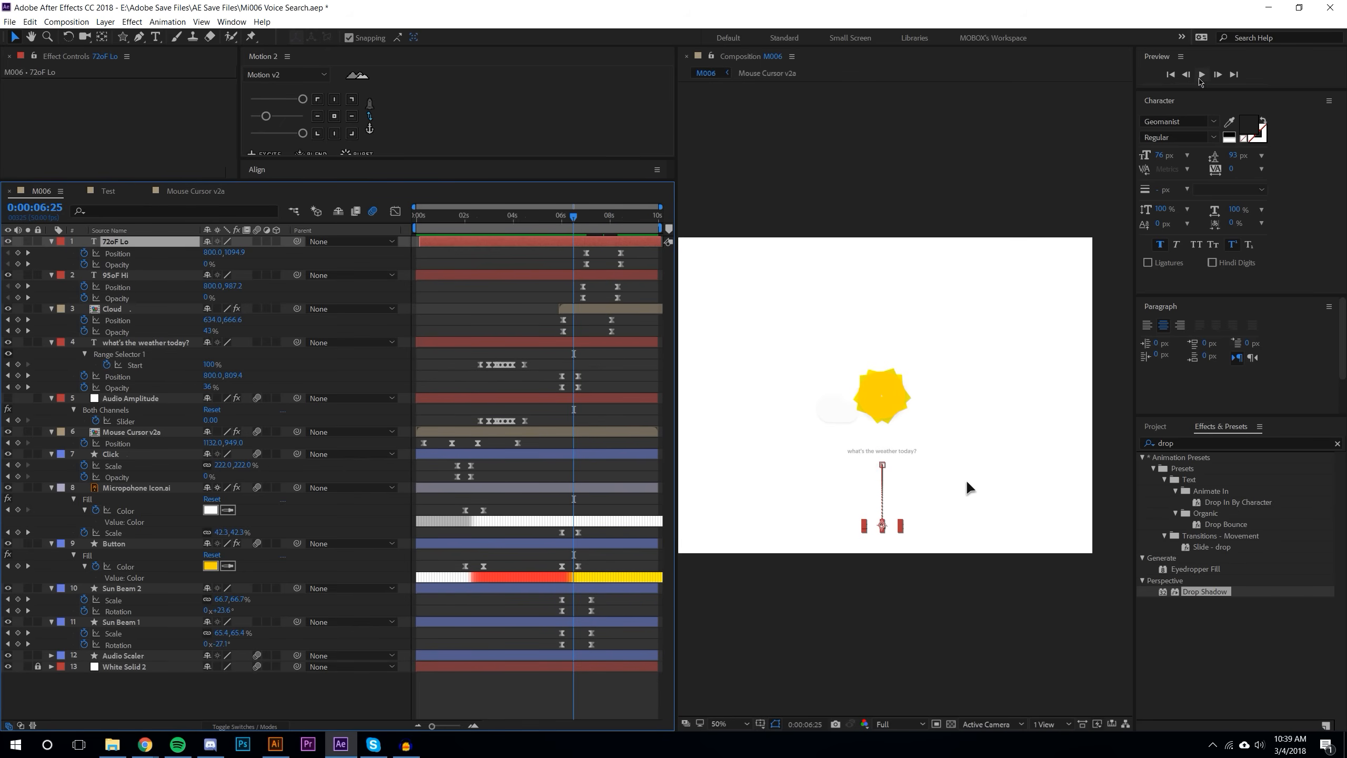
click(1203, 74)
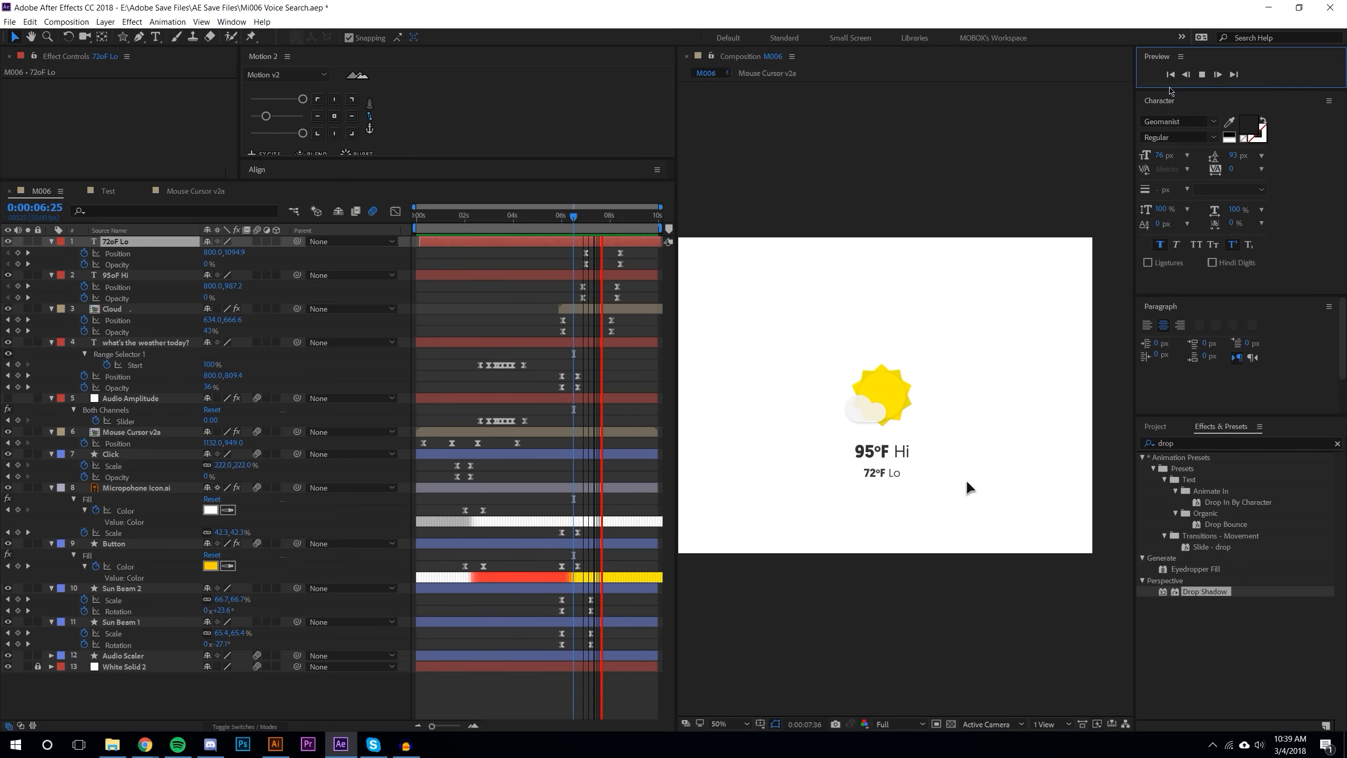
click(1203, 75)
click(1202, 76)
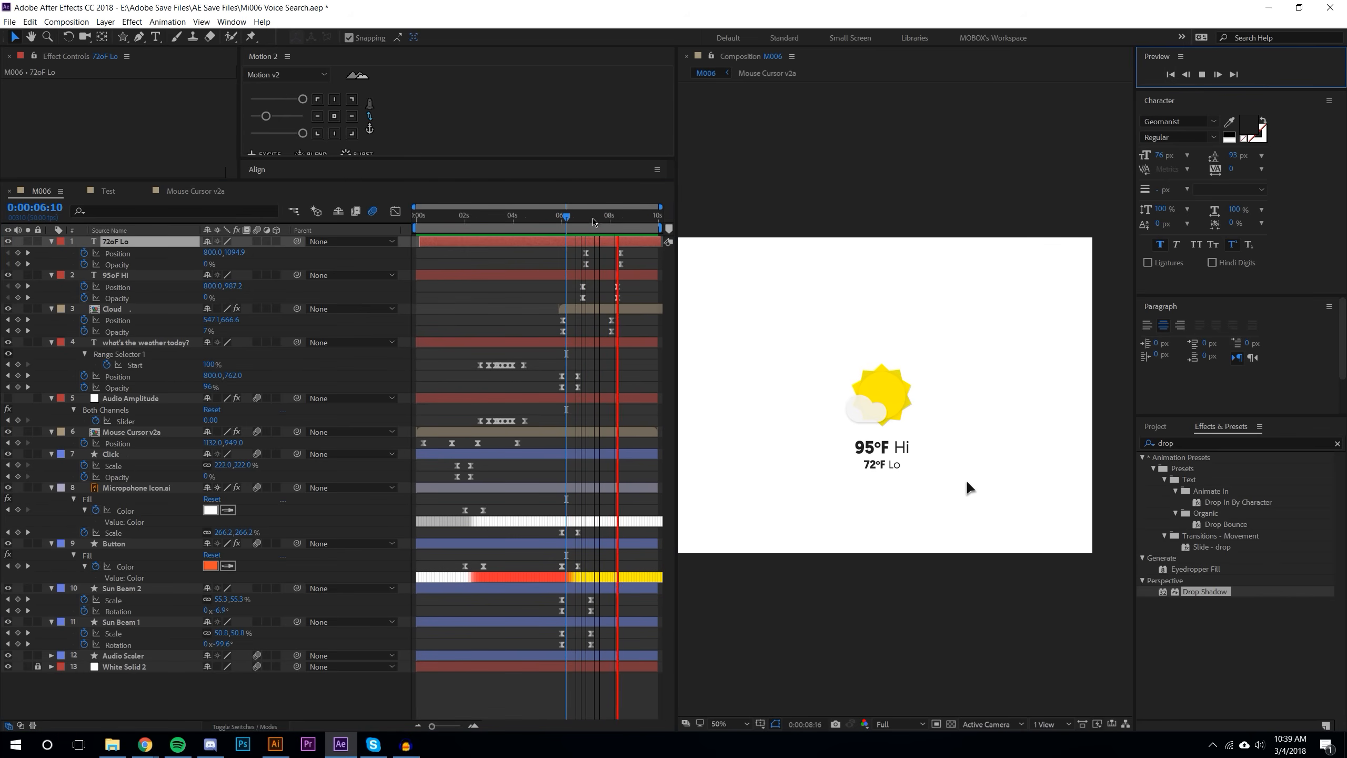
drag(571, 219, 415, 218)
click(1203, 75)
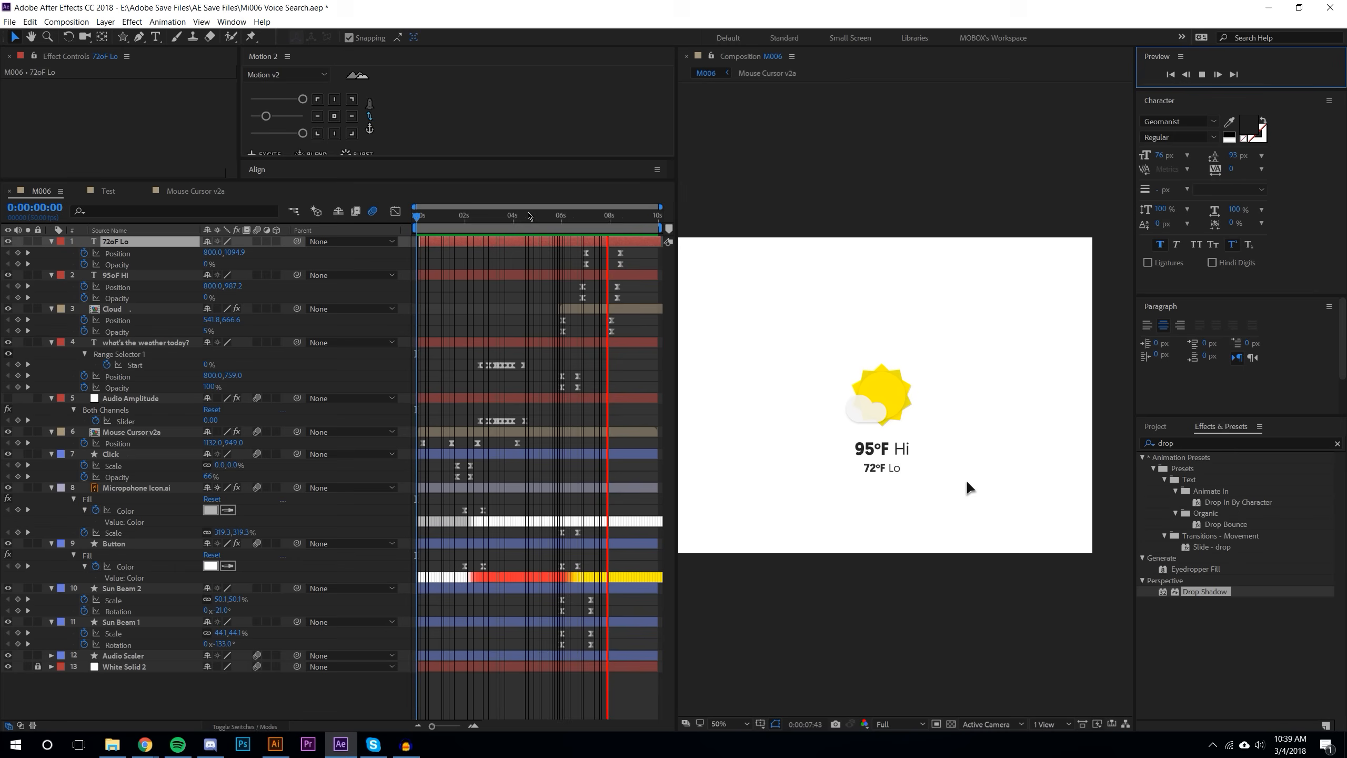
key(space)
Step: Compress the spacing of all the sun, cloud and temperature transition keyframes to speed up the transition, and preview it
drag(551, 256, 659, 698)
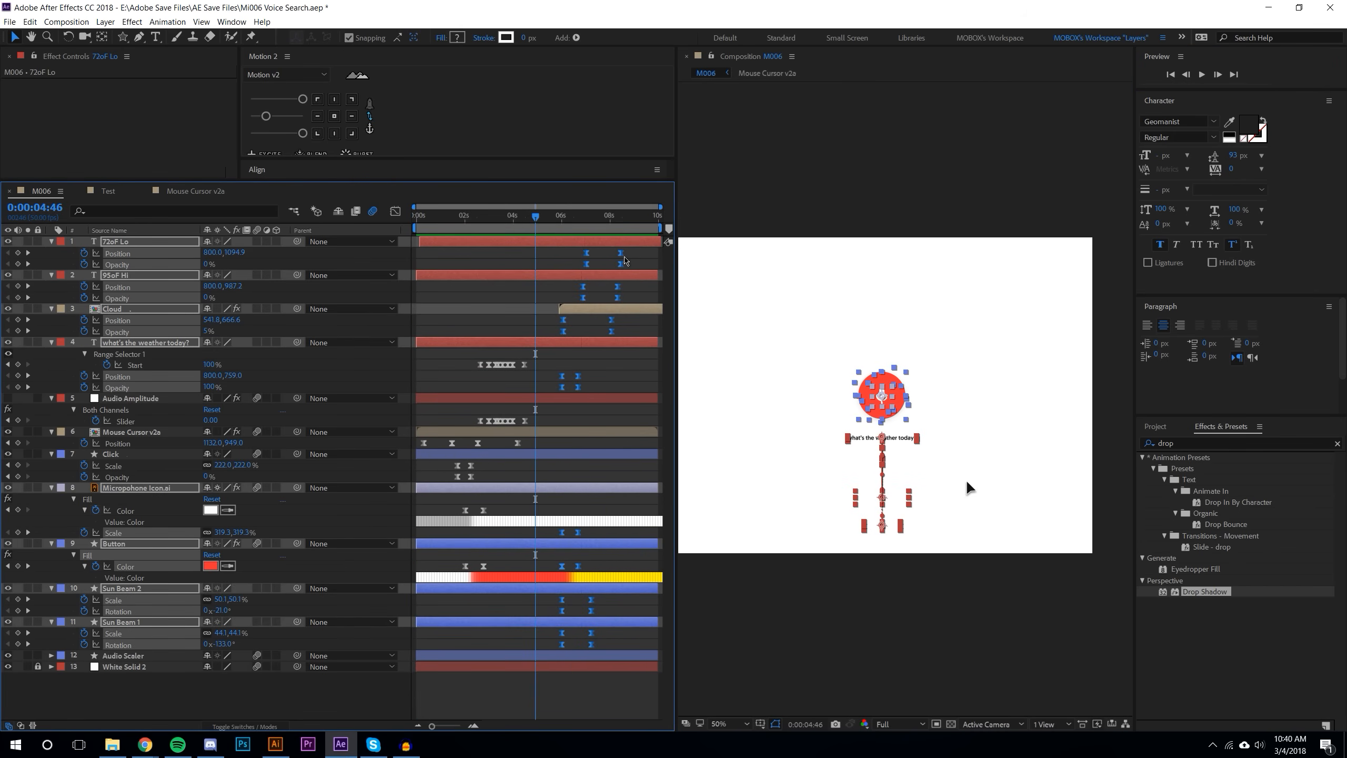
drag(610, 261, 604, 261)
key(F2)
click(1203, 74)
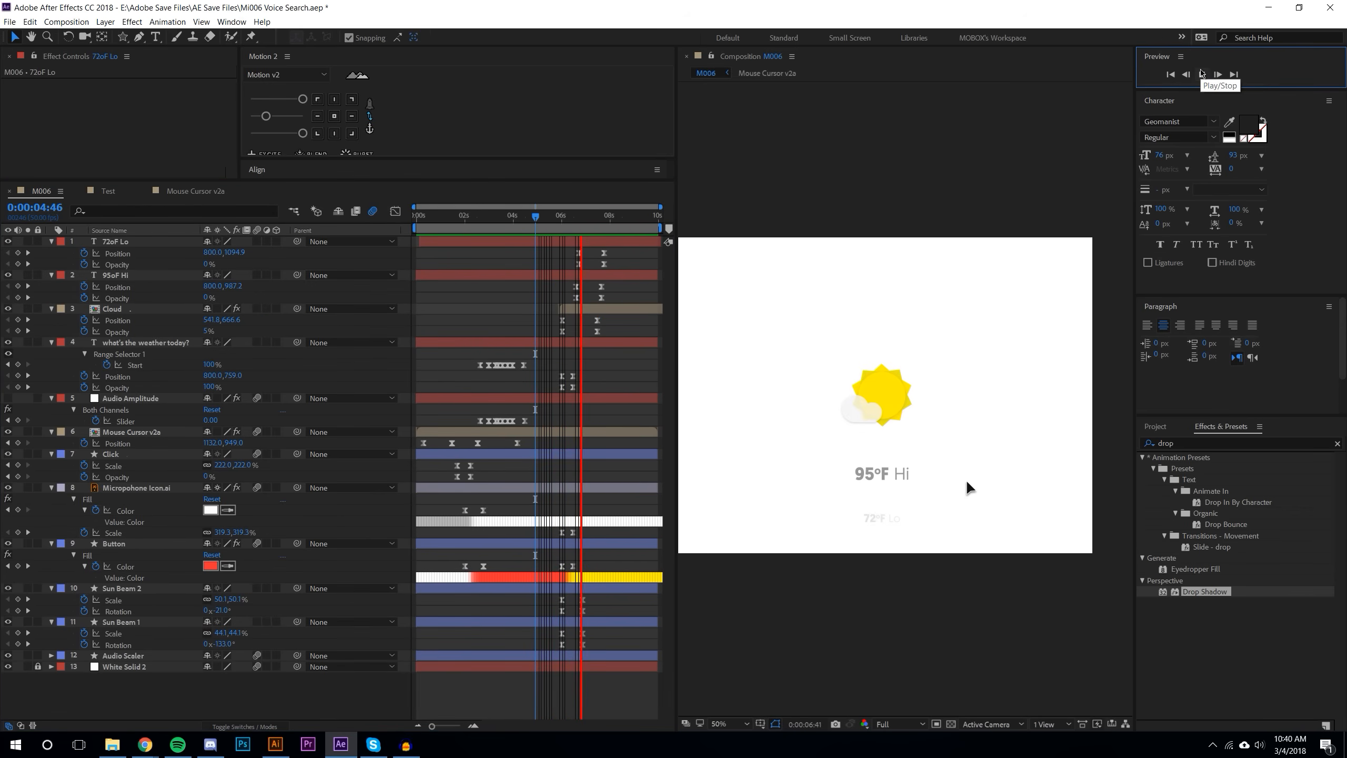
click(540, 217)
drag(538, 216, 414, 216)
click(1202, 75)
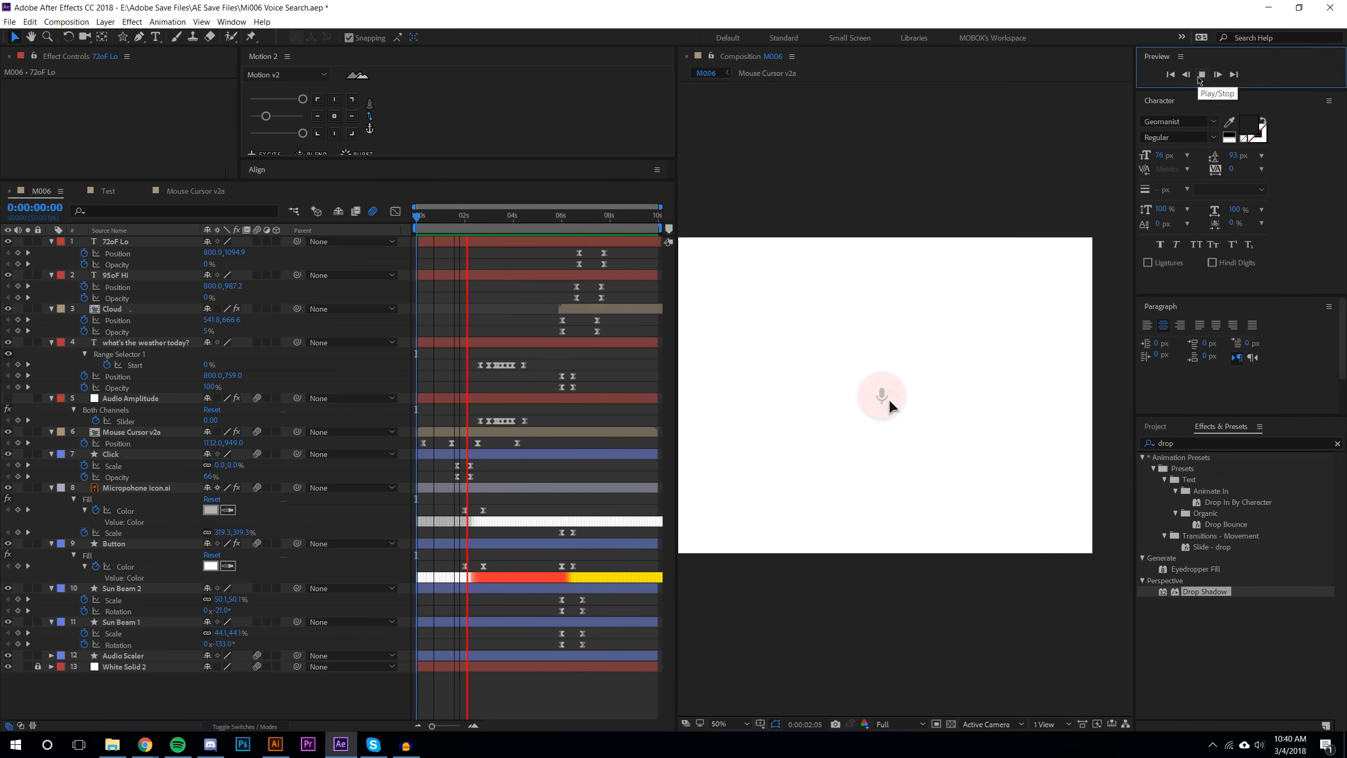
click(1201, 79)
Step: Move the Microphone Icon and Button fill Color keyframes earlier to start at 0:00:01:34, in line with the Click layer's first keyframes
click(462, 217)
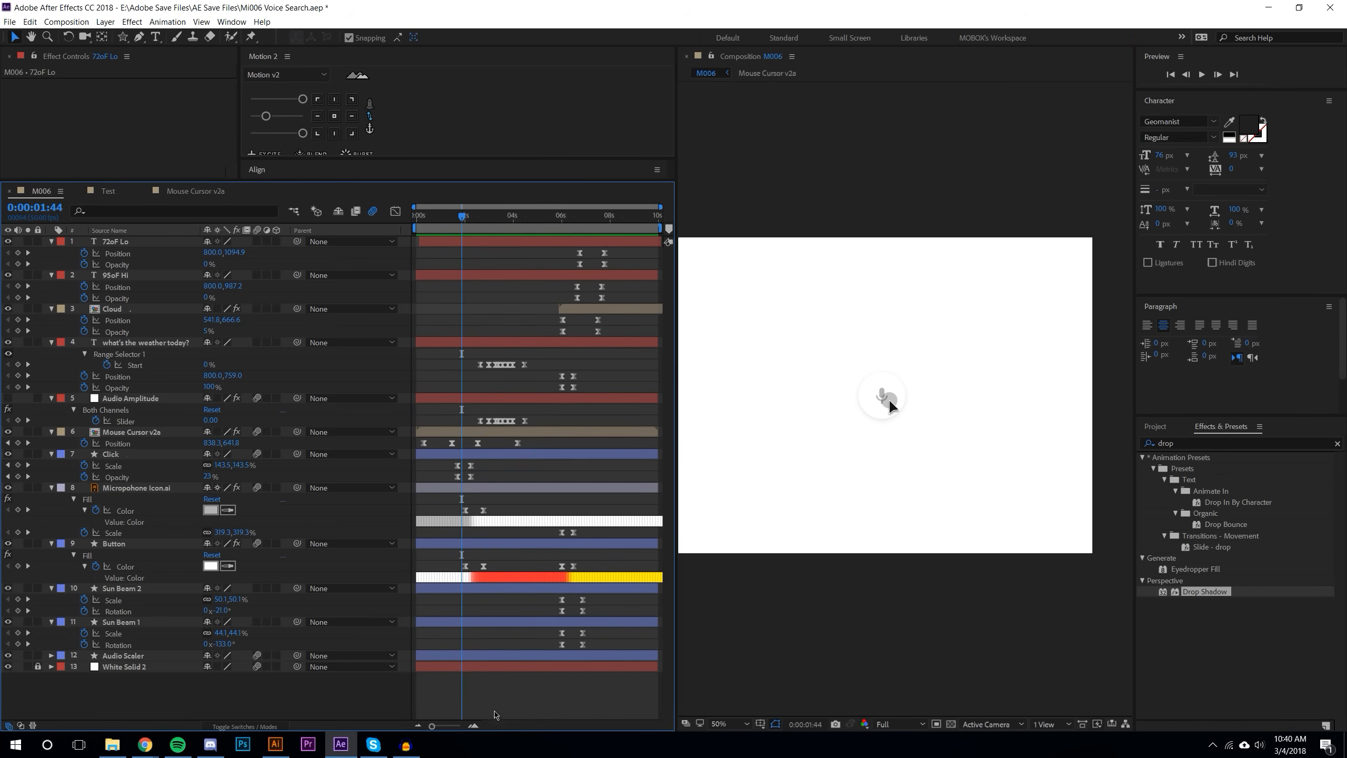
click(473, 726)
click(473, 725)
click(473, 725)
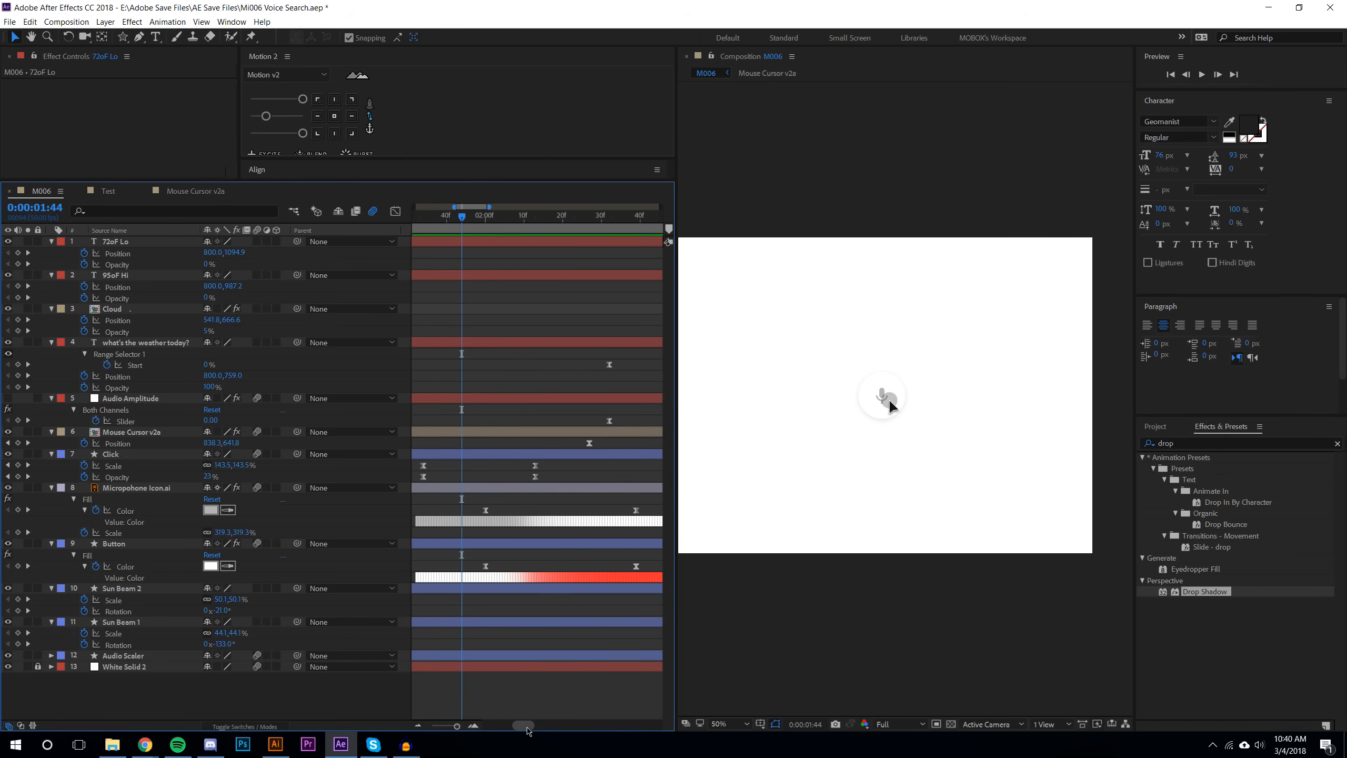
drag(486, 509, 631, 573)
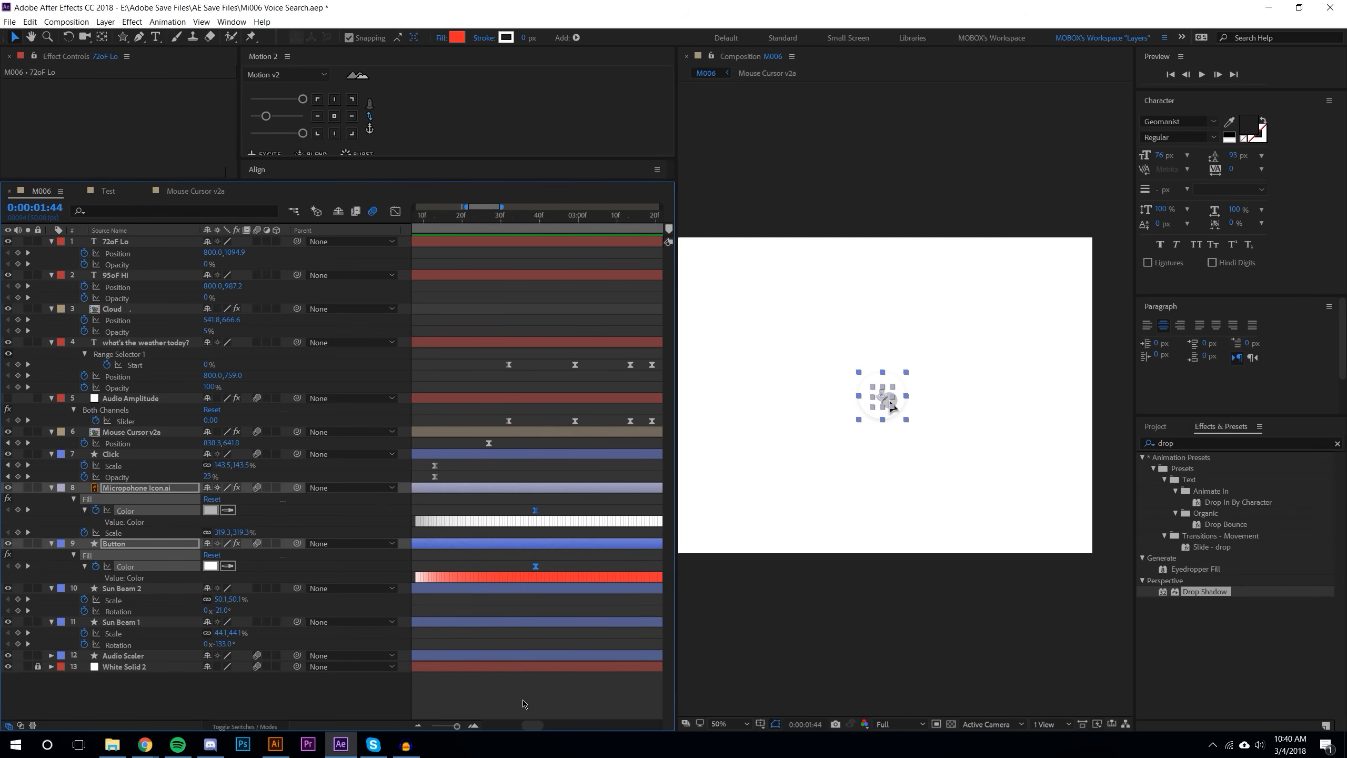
drag(530, 727, 514, 726)
click(496, 229)
drag(555, 514, 492, 513)
click(1010, 131)
click(1198, 76)
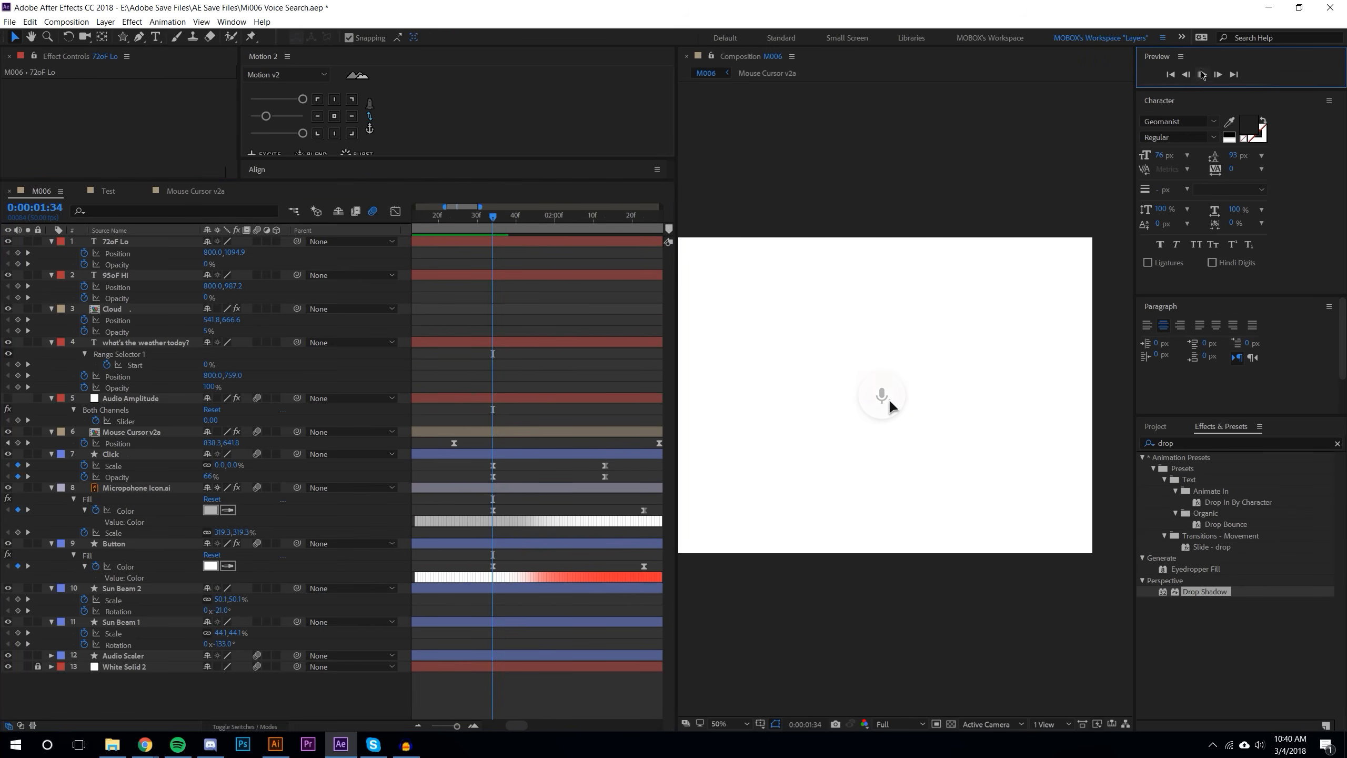
Step: Preview the animation from the start to check the timing of the button's color change and cursor
click(544, 226)
key(minus)
key(minus)
key(minus)
key(minus)
key(minus)
key(Home)
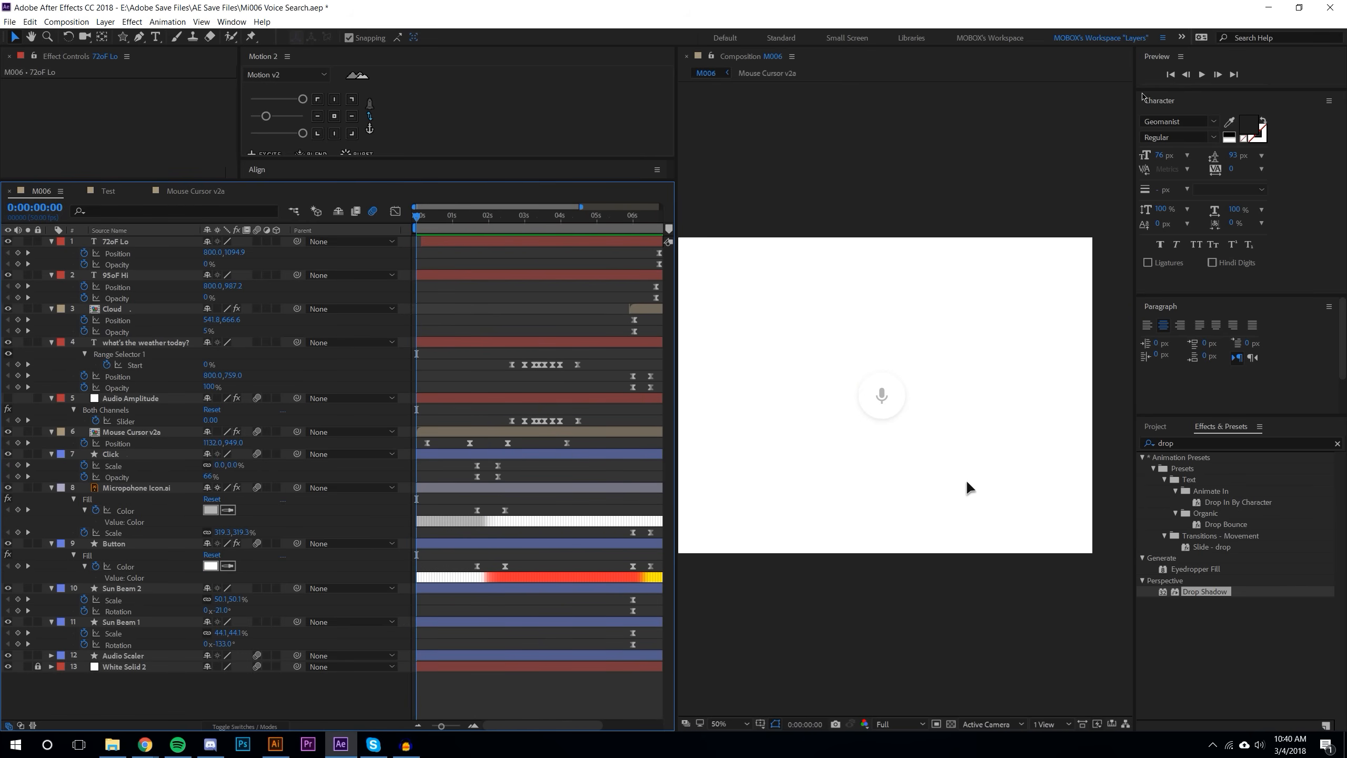
click(1202, 75)
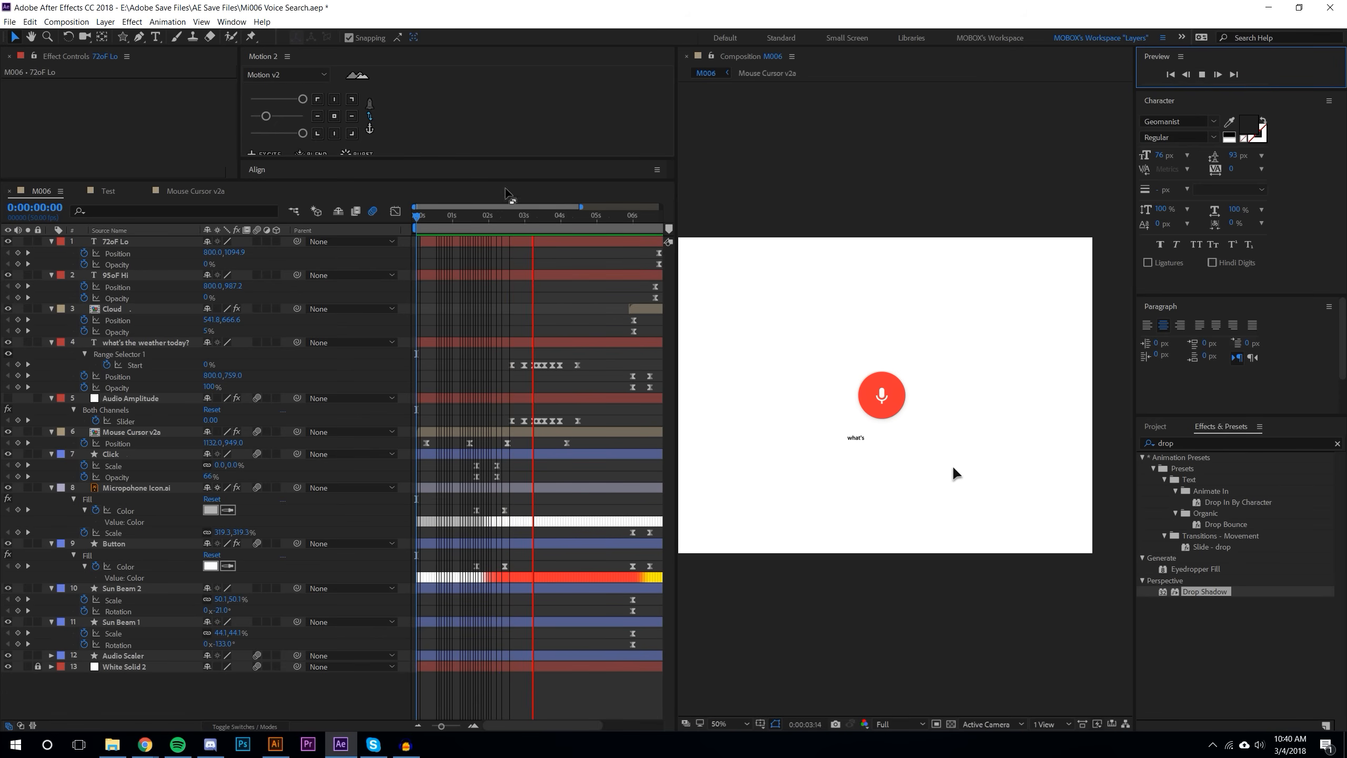
Step: Move the Mouse Cursor v2a layer's last two Position keyframes earlier, the third just before 0:00:02:11, and preview from the start
drag(472, 228, 497, 210)
drag(500, 440, 551, 445)
click(545, 465)
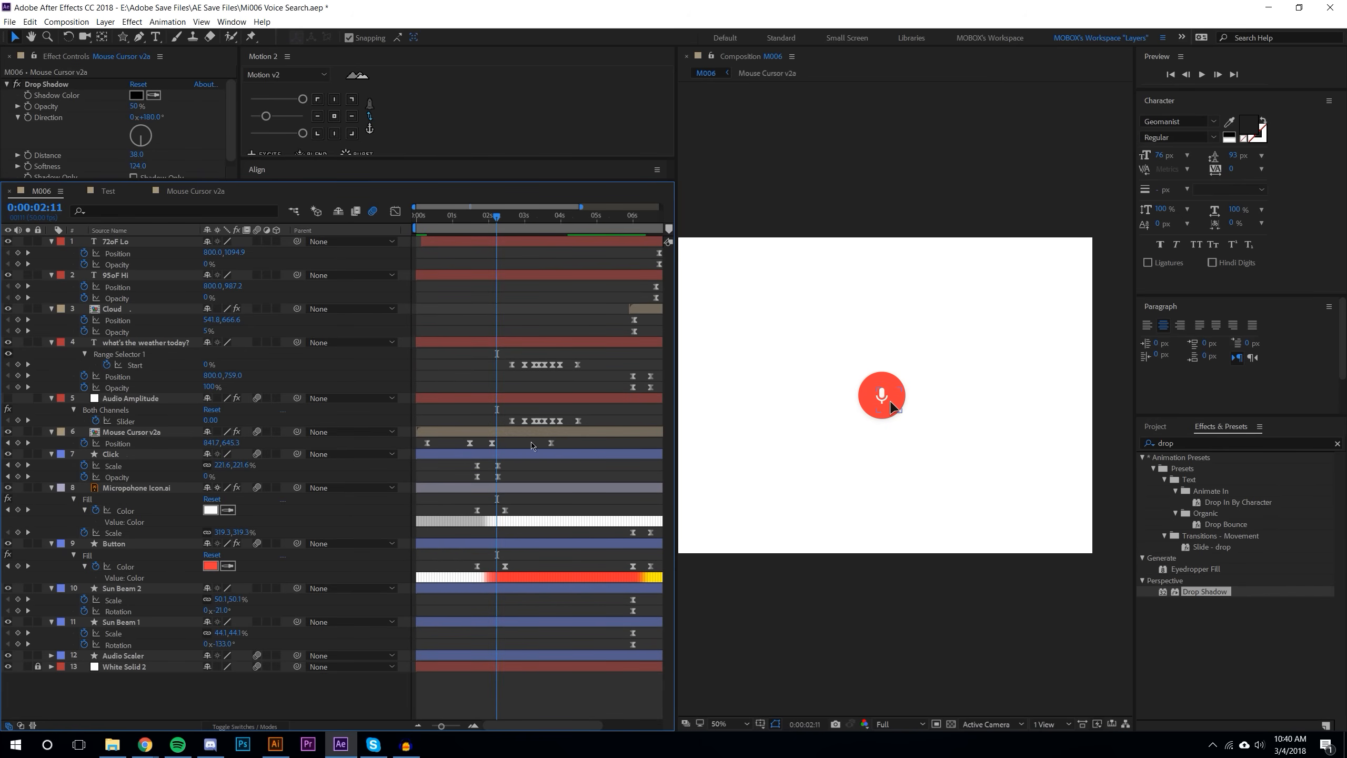
drag(464, 219, 539, 204)
key(Home)
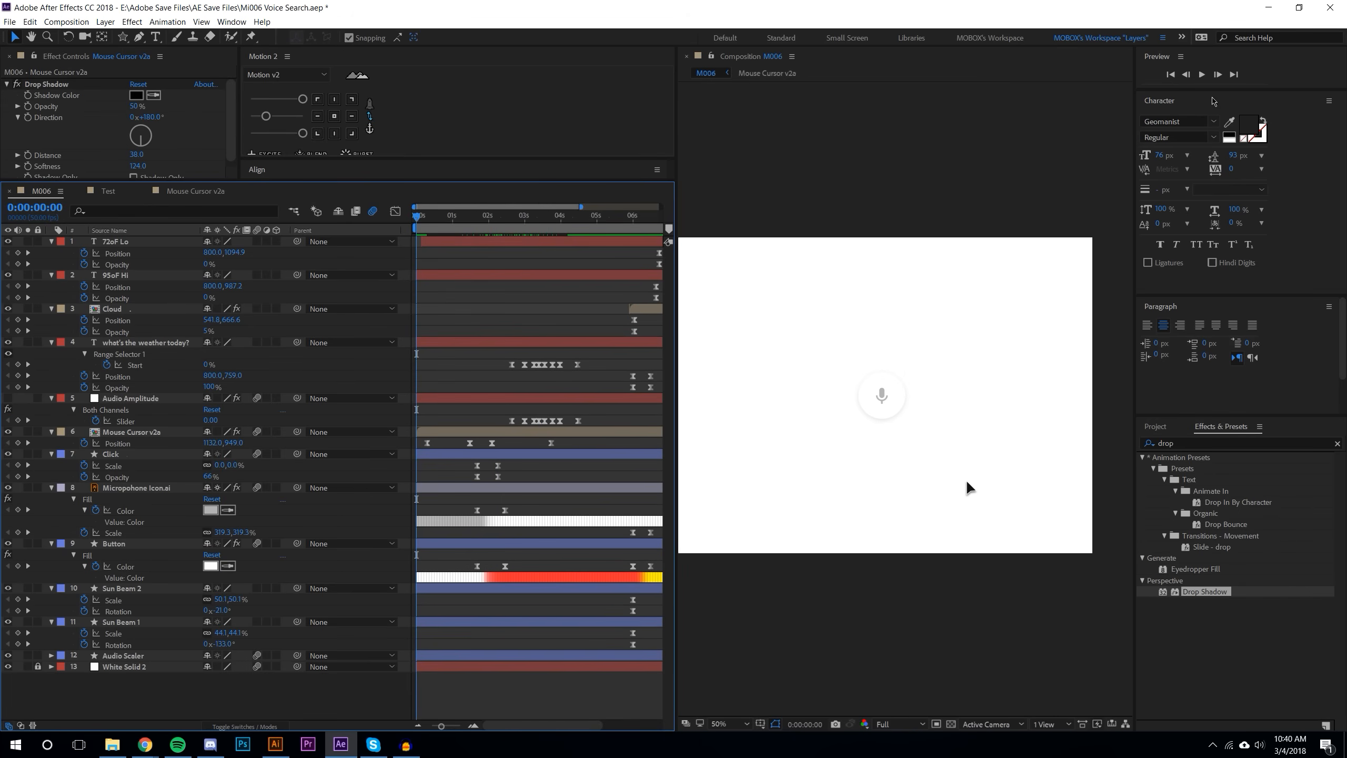
click(1205, 77)
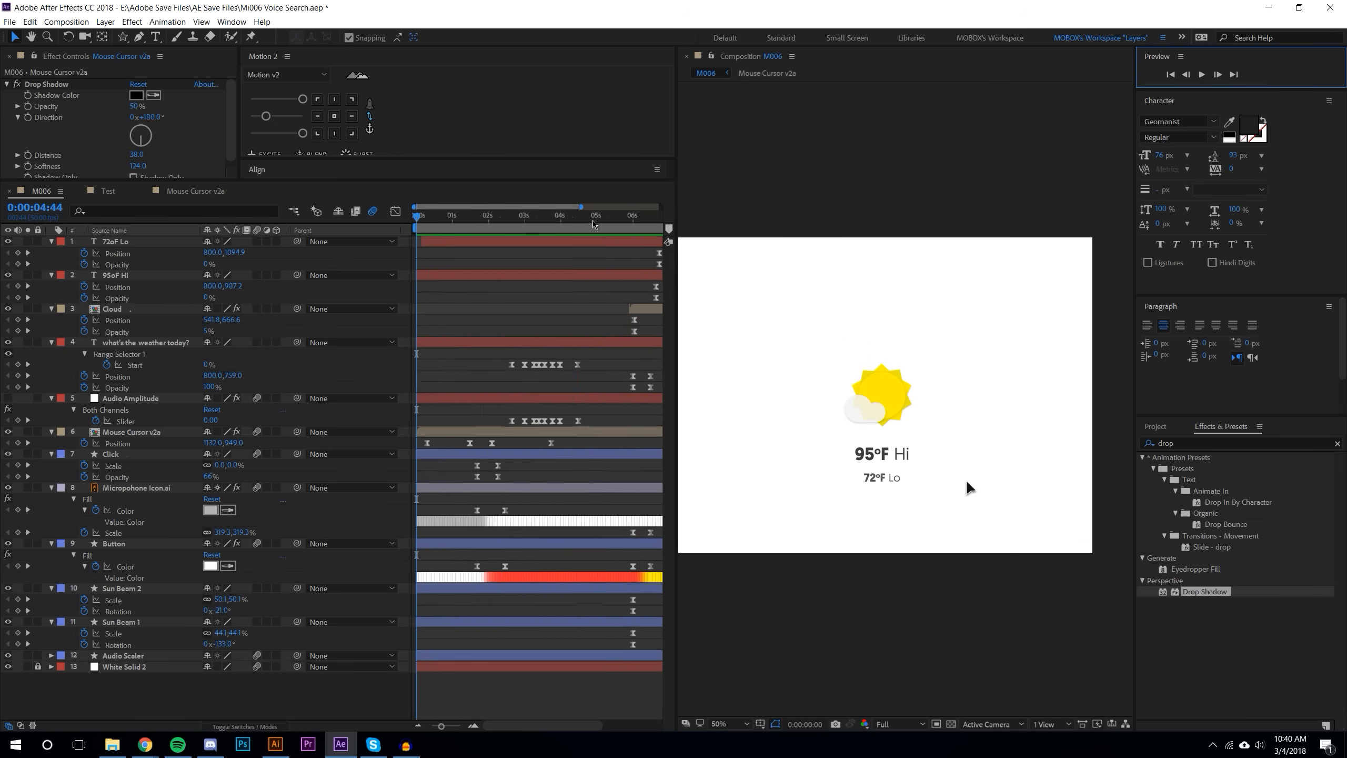
Step: Move all the sun, cloud and temperature transition keyframes earlier together so the transition begins at 0:00:04:46
click(408, 695)
click(418, 724)
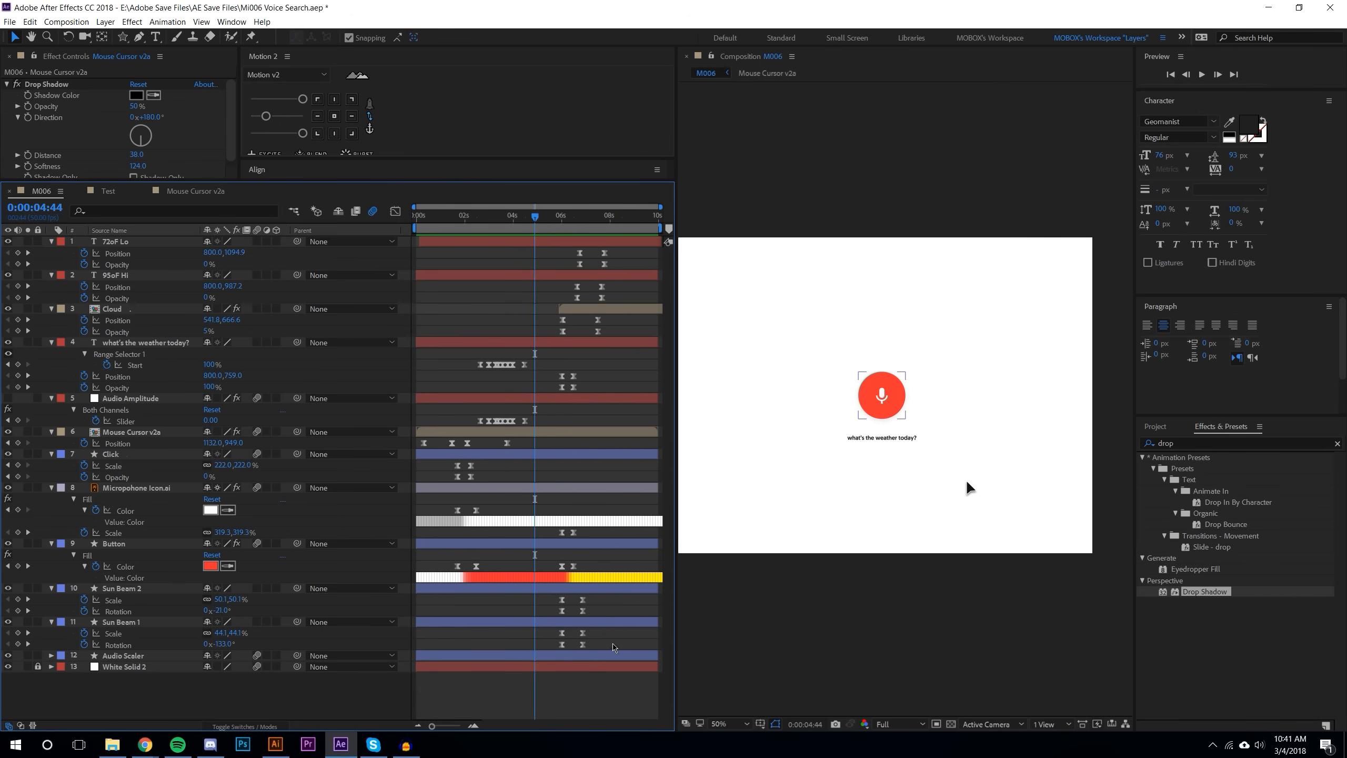
key(ctrl+a)
drag(507, 220, 536, 216)
drag(565, 321, 537, 334)
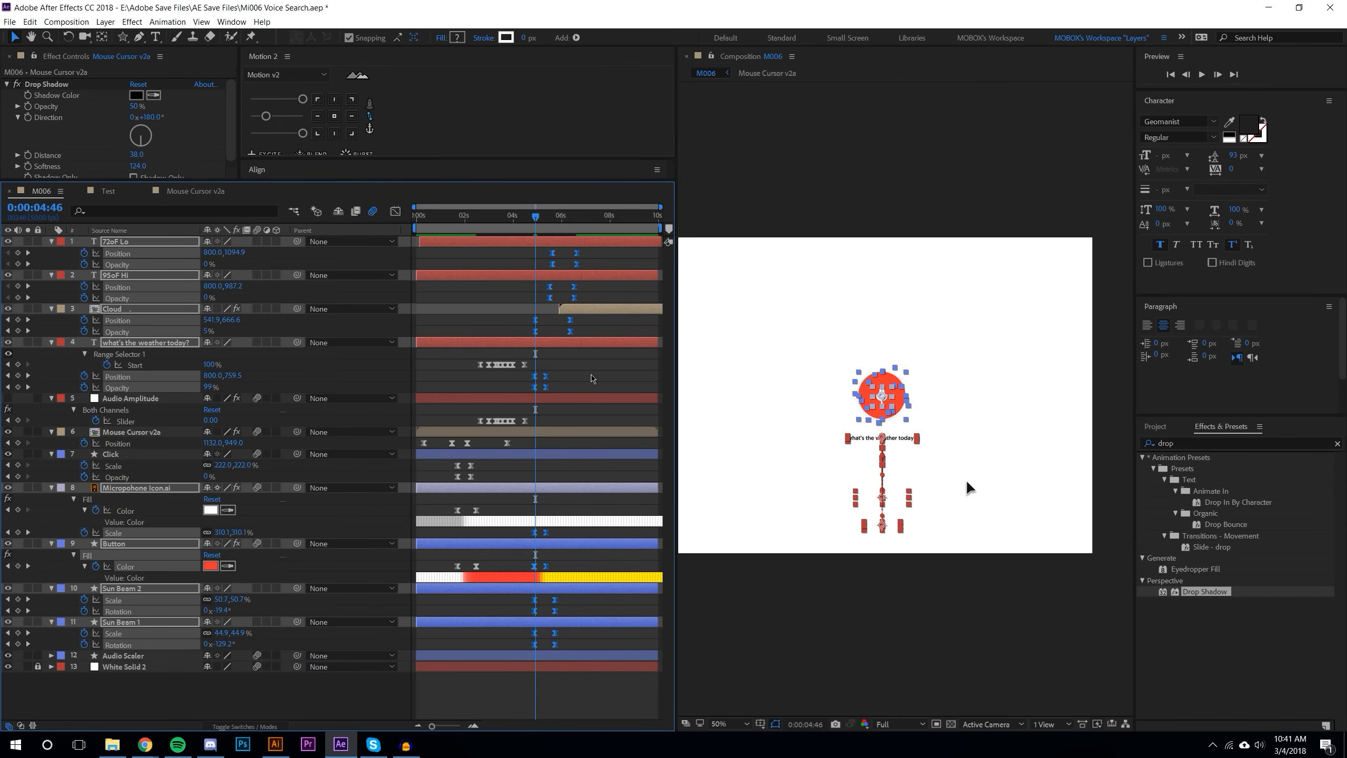
Step: Start the Cloud layer's bar just before 0:00:04:46 while keeping its first Position and Opacity keyframes at 0:00:04:46
click(572, 313)
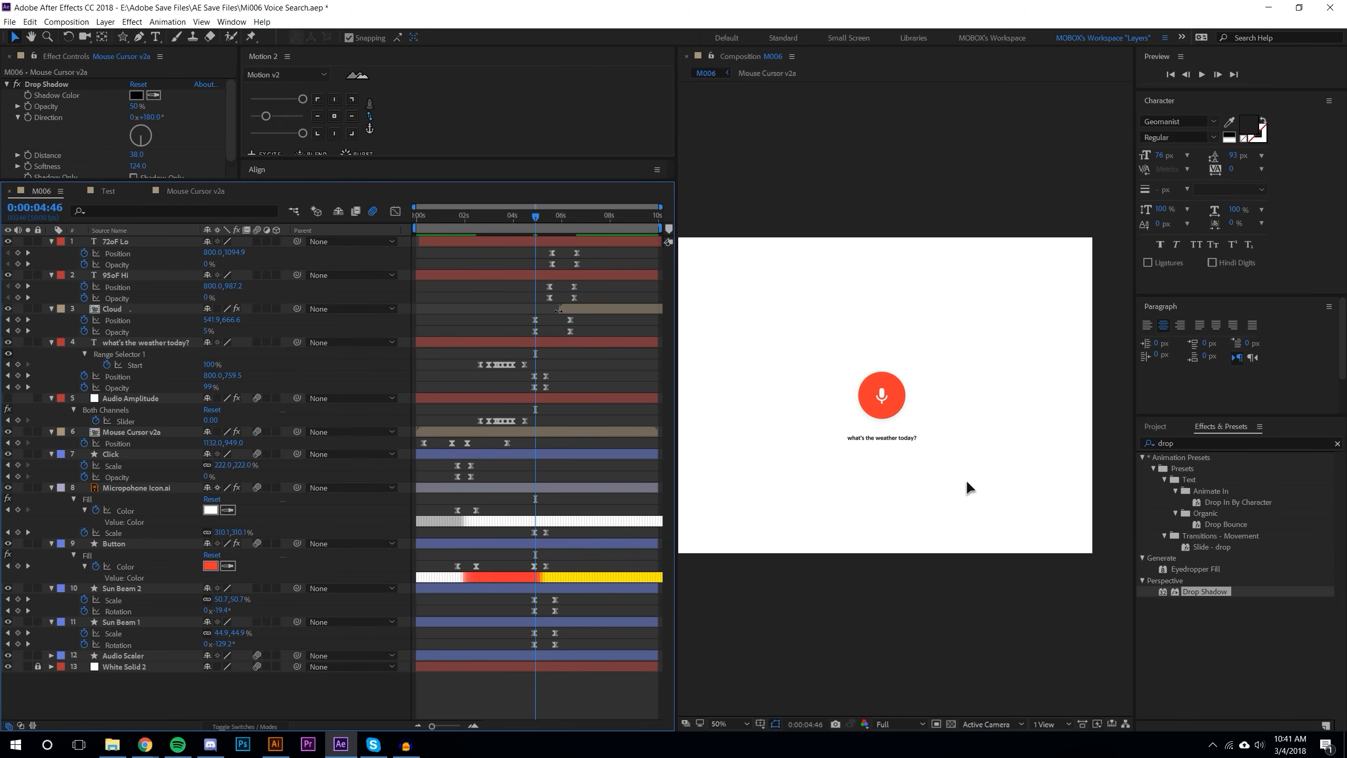
click(559, 310)
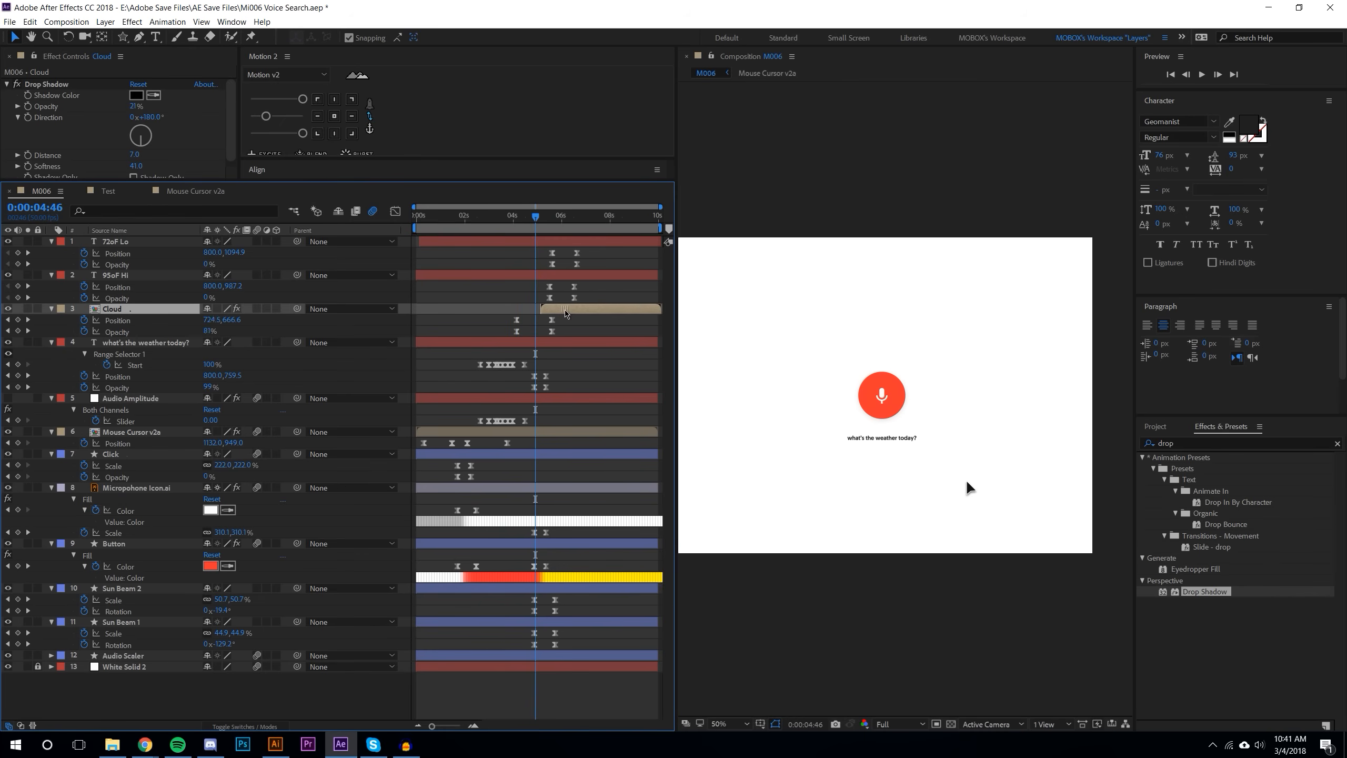
drag(566, 313, 535, 326)
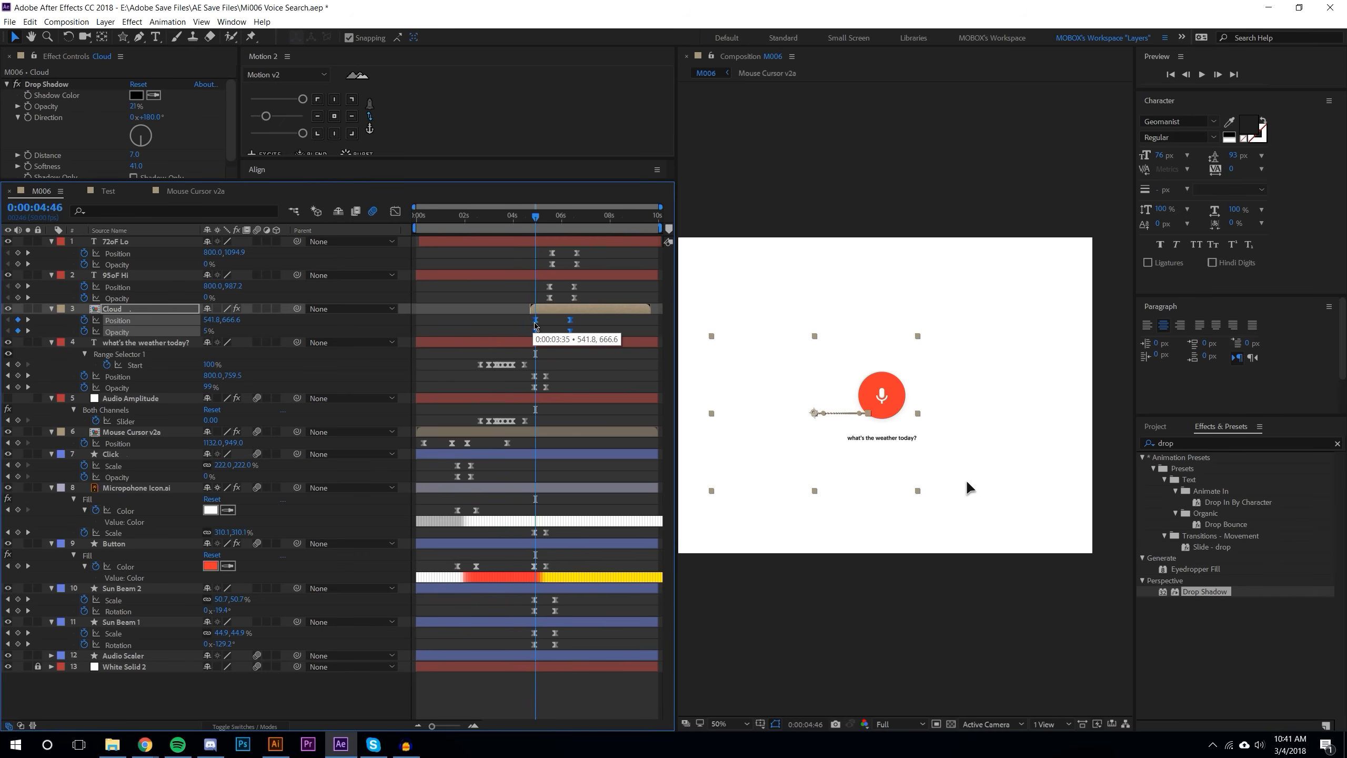
click(599, 367)
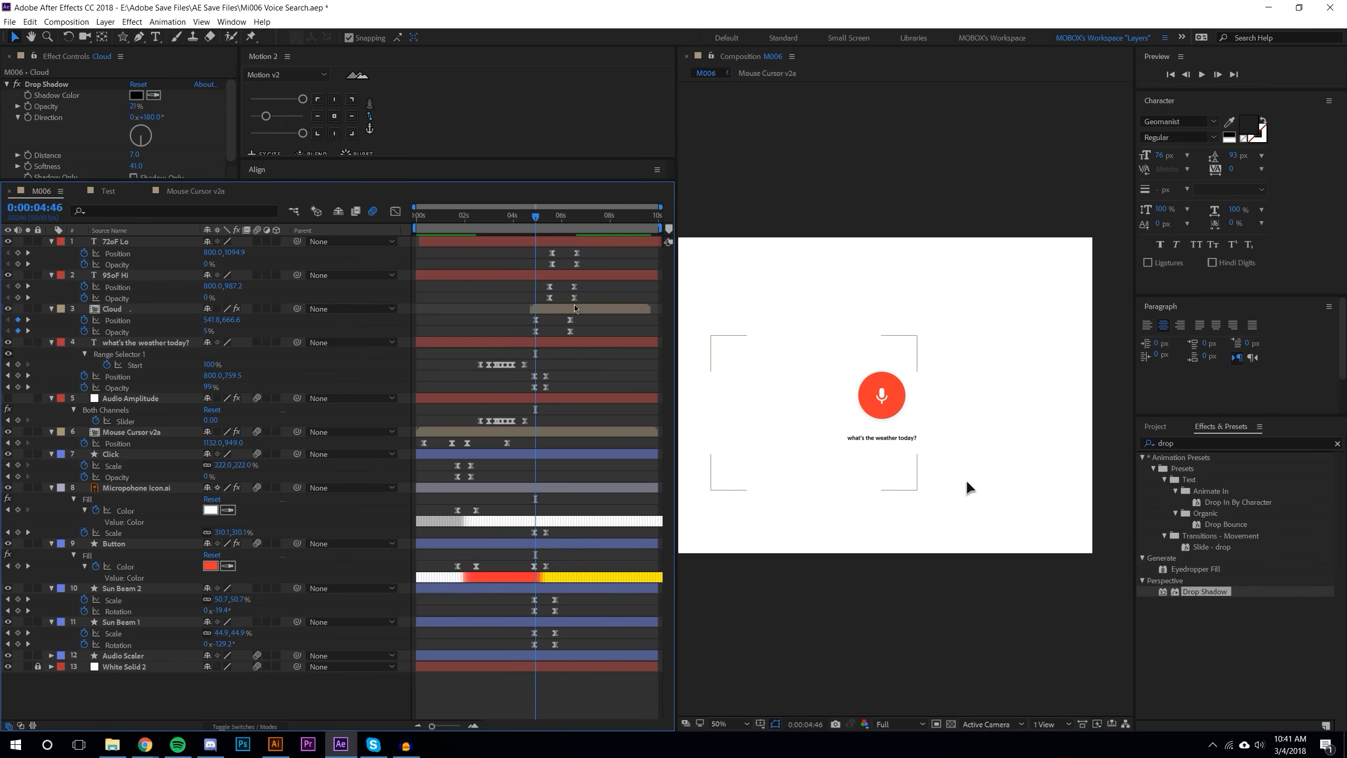
Step: Preview the animation from mid-way and from the start to check the retimed sun, cloud and temperature transition
click(492, 216)
click(1200, 77)
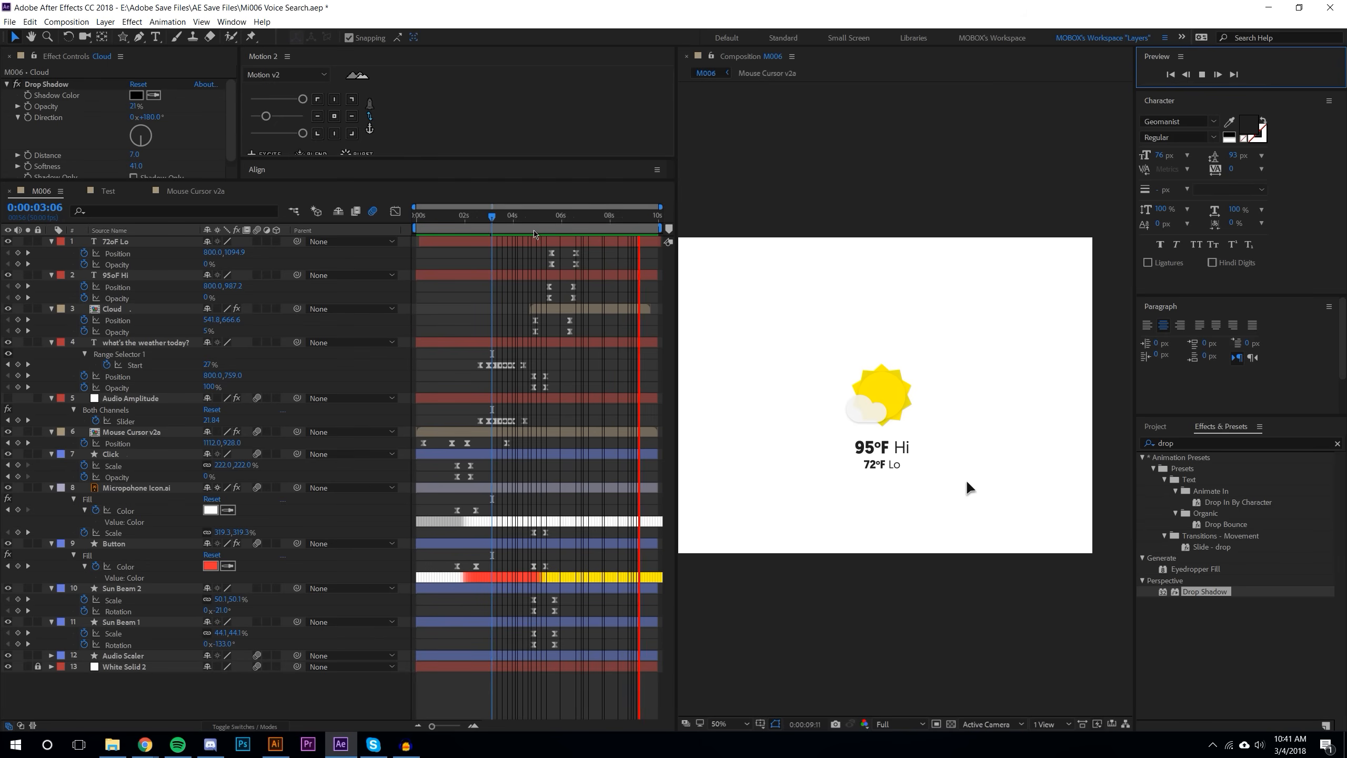
click(866, 412)
click(631, 269)
drag(535, 222, 416, 226)
key(space)
key(space)
Step: Fade the Cloud layer out with Opacity keyframes starting at 0:00:08:24 and reaching 0% at 0:00:09:24
click(857, 416)
scroll(857, 416, up, 1)
click(18, 331)
drag(621, 216, 646, 216)
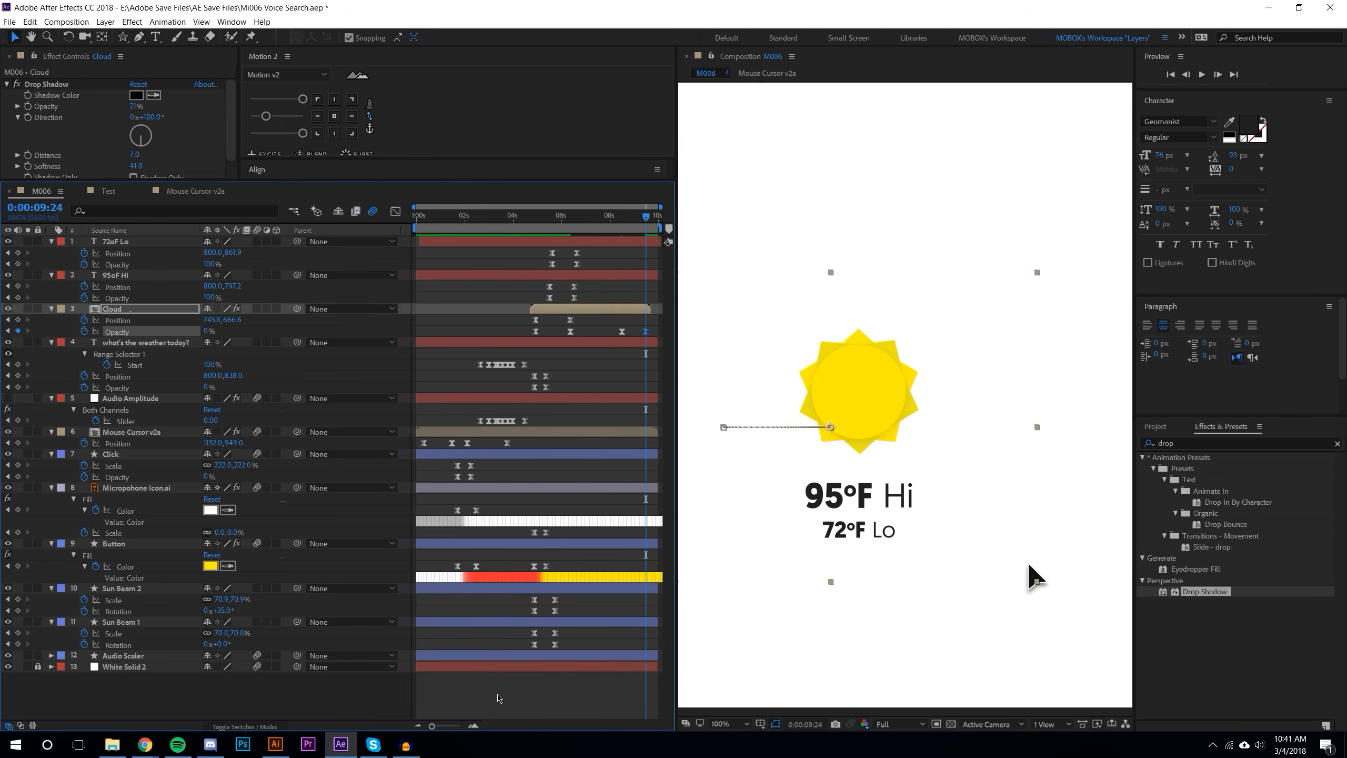
Step: Copy the Scale and Rotation keyframes of Sun Beam 1 and Sun Beam 2 to 0:00:08:24 and time-reverse the copies
drag(481, 698, 566, 594)
drag(646, 217, 622, 216)
key(ctrl+v)
drag(607, 685, 654, 595)
right_click(643, 645)
click(742, 641)
Step: Paste a copy of the Button's red-to-yellow fill Color keyframes near the end and time-reverse them
click(583, 696)
drag(520, 559, 643, 567)
key(ctrl+v)
right_click(622, 566)
click(857, 704)
Step: Copy the Microphone Icon's fill Color and Scale keyframes to 0:00:08:44 and time-reverse the copies
drag(622, 216, 631, 217)
drag(444, 504, 556, 539)
key(ctrl+v)
key(ctrl+v)
drag(615, 499, 648, 526)
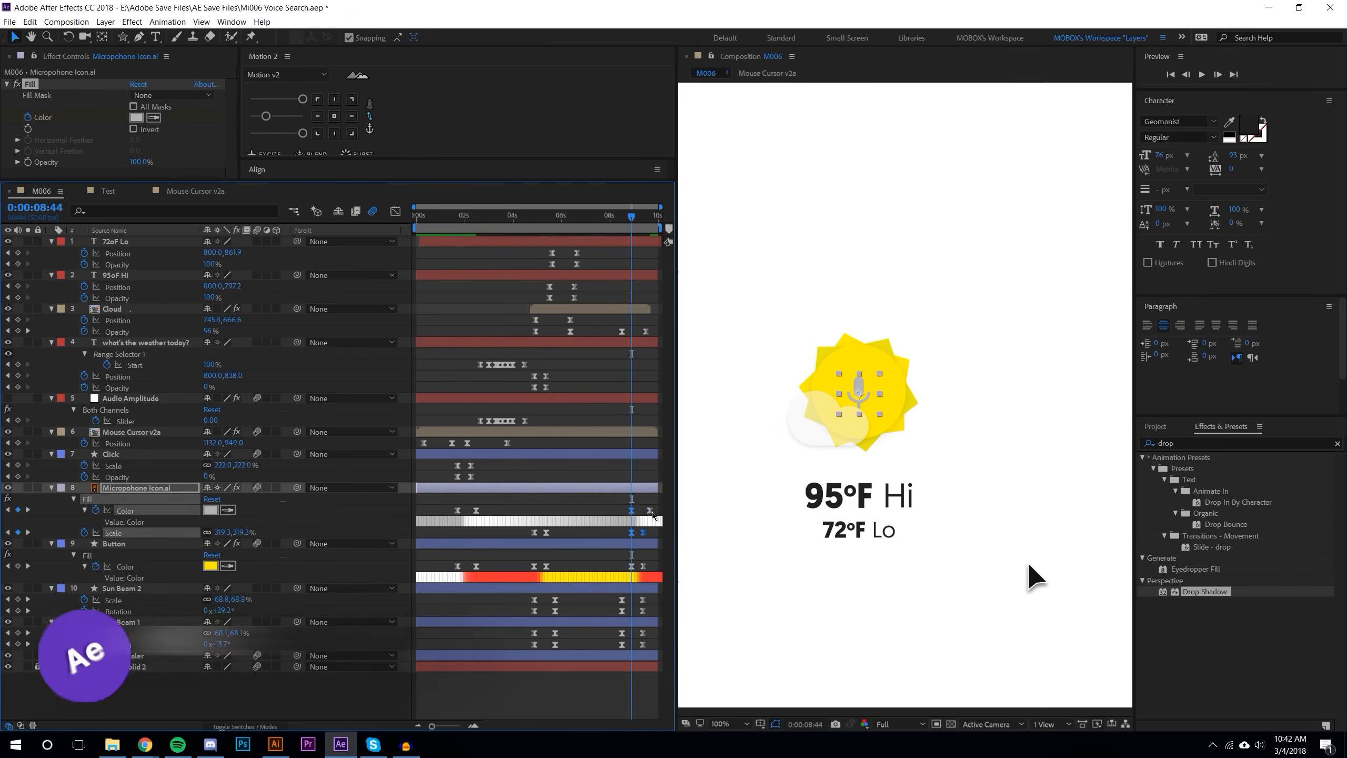
right_click(643, 532)
click(849, 652)
Step: Move the Microphone Icon's copied fill Color keyframes earlier so they end before 0:00:08:24
drag(631, 217, 655, 216)
drag(650, 510, 610, 511)
drag(655, 217, 623, 216)
key(Delete)
Step: Sample colors for the closing fill keyframes, making the Button end white and the Microphone Icon end grey
scroll(644, 566, up, 4)
click(227, 567)
click(136, 488)
click(17, 510)
scroll(596, 510, down, 5)
click(227, 510)
click(584, 696)
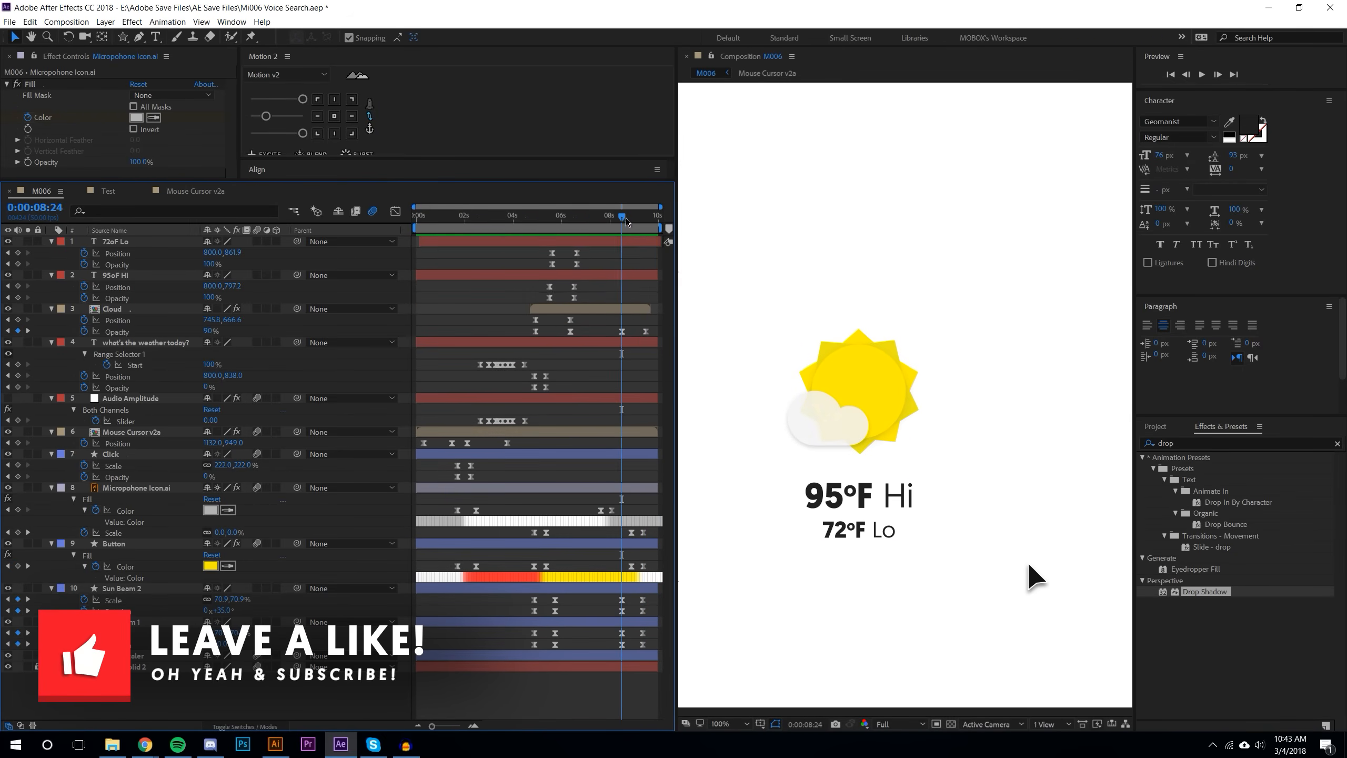
Step: Copy the 72ºF Lo layer's Position and Opacity keyframes to about 0:00:08:24 for the text's exit
drag(541, 250, 588, 269)
key(ctrl+c)
key(ctrl+v)
click(583, 696)
Step: Preview the closing transition and slightly increase the easing on all its keyframes with Motion 2
click(1200, 75)
drag(622, 216, 615, 216)
drag(656, 650, 615, 249)
drag(266, 116, 268, 117)
key(space)
key(space)
Step: Stagger the temperature texts' exit keyframes so 72ºF Lo leaves slightly before 95ºF Hi
drag(656, 303, 609, 249)
drag(616, 253, 638, 216)
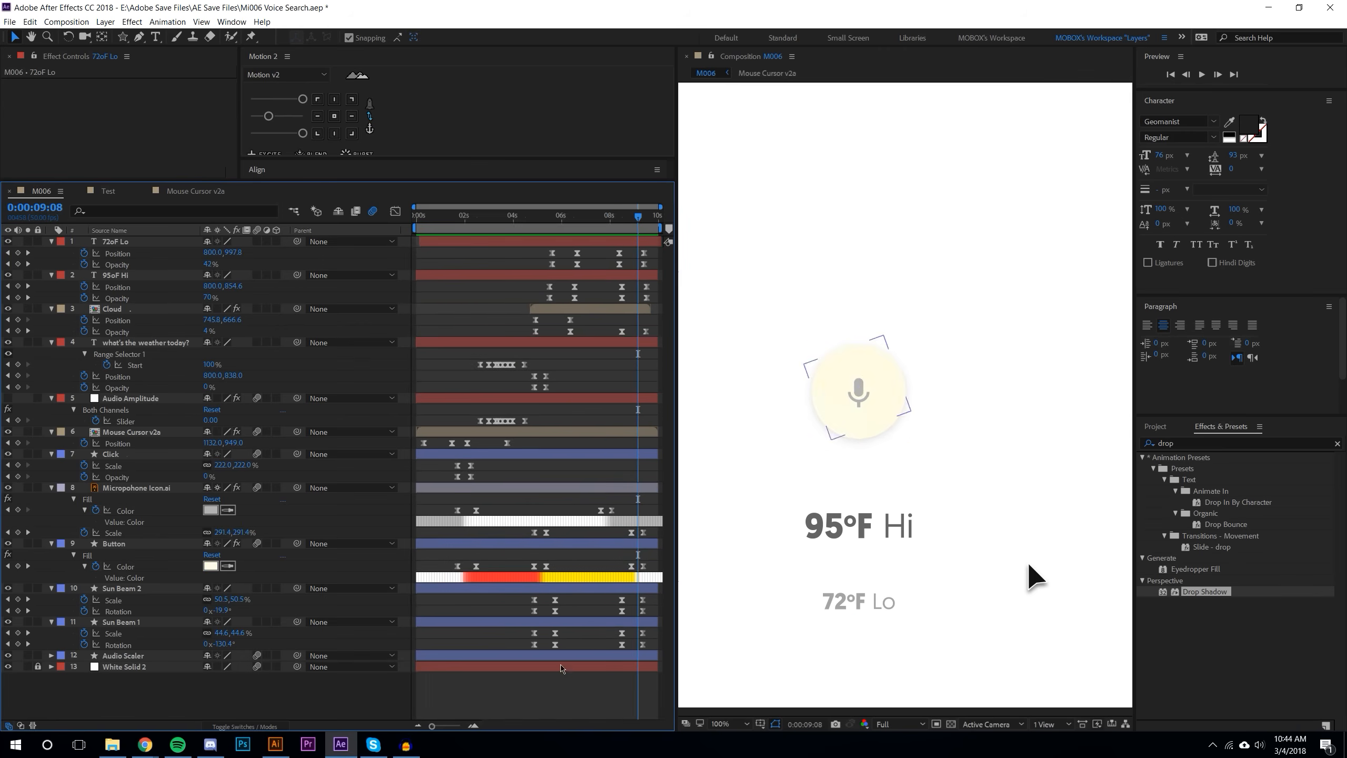
Step: Move the Button's last fill Color keyframe earlier, close to 0:00:09:16, and set its color to FFFFFF
drag(431, 725, 457, 726)
drag(600, 572, 563, 527)
drag(582, 567, 512, 567)
drag(578, 217, 628, 216)
click(511, 566)
click(210, 566)
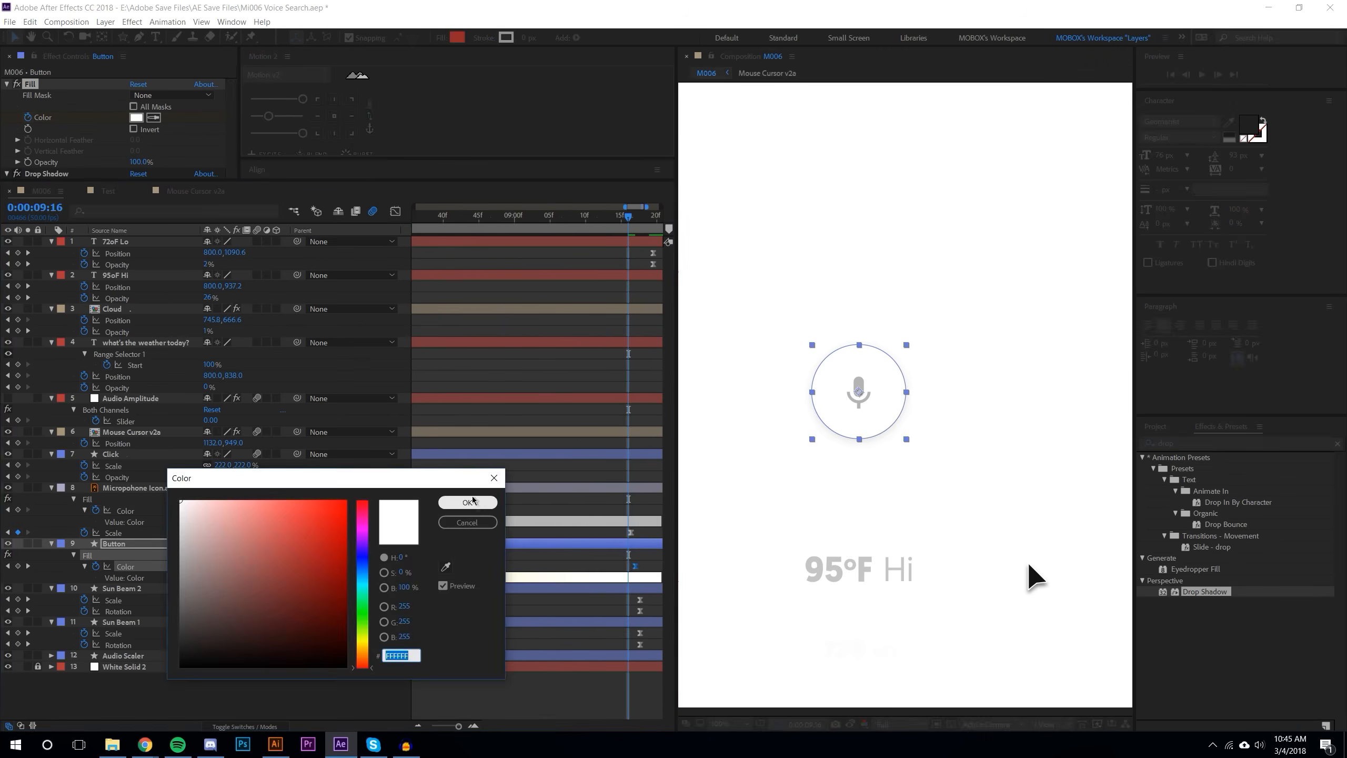
click(468, 503)
Step: Line up the final keyframes of the text, cloud, microphone, button and sun beam layers at one end time
drag(653, 650, 631, 595)
drag(573, 337, 504, 249)
click(419, 725)
click(418, 726)
drag(633, 216, 608, 217)
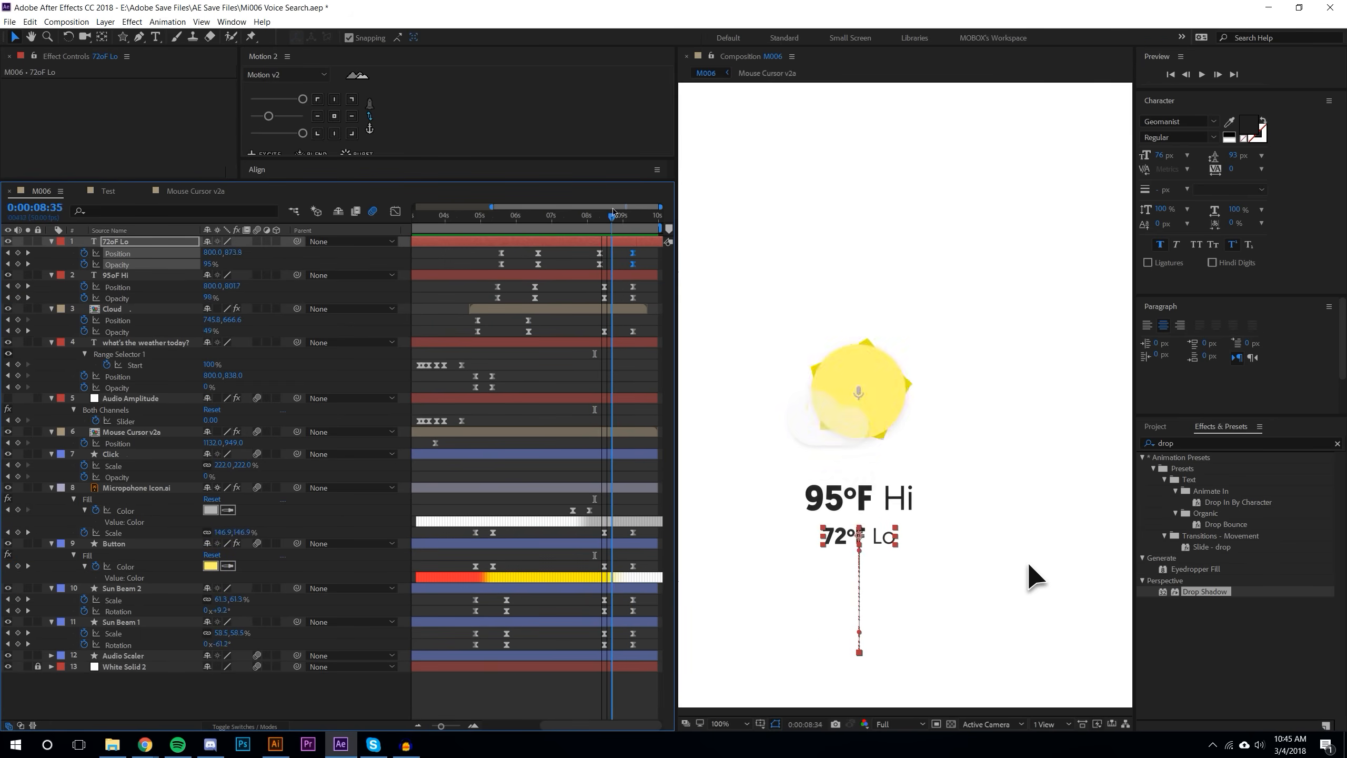
Step: Increase the Motion 2 easing on all closing keyframes, shift them later to start at about 0:00:09:00, and preview
drag(653, 650, 597, 249)
drag(268, 116, 274, 117)
drag(584, 216, 596, 216)
drag(604, 600, 623, 600)
click(1202, 75)
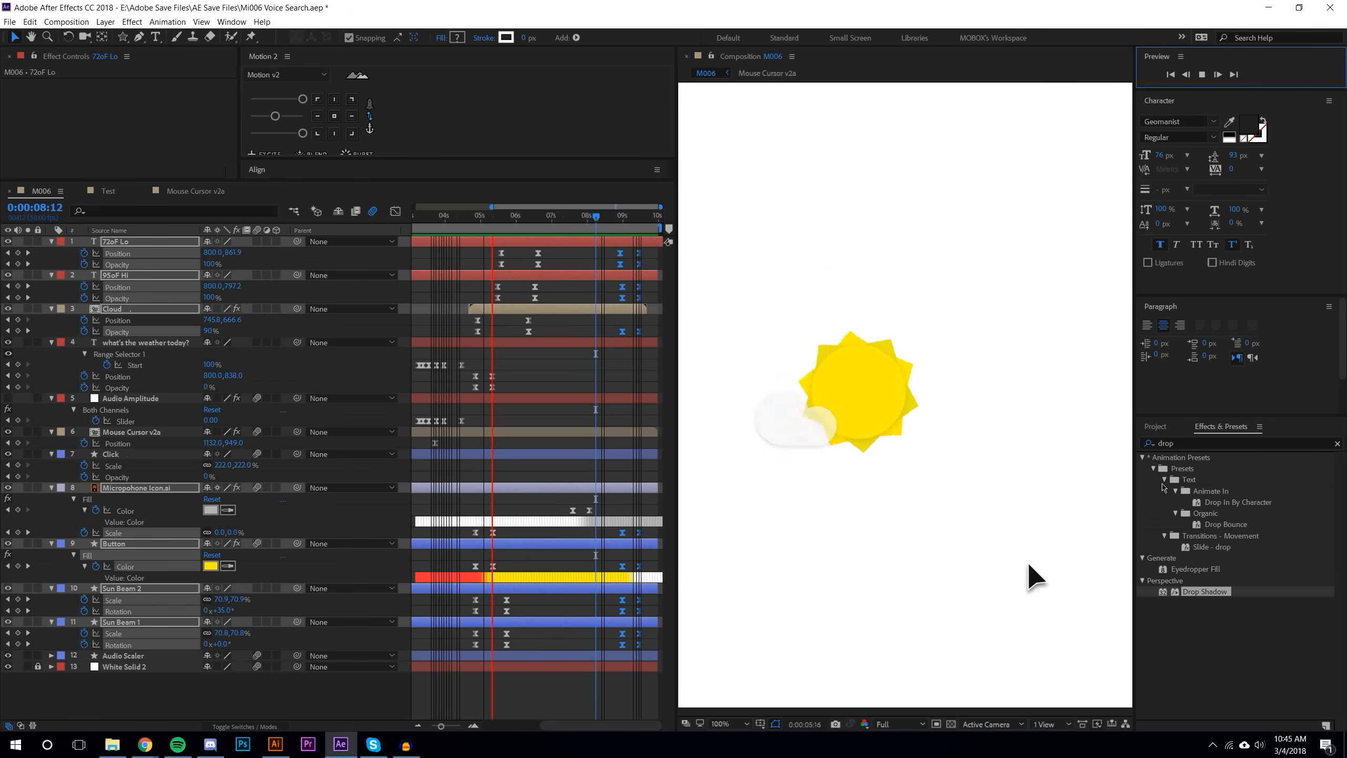
key(space)
Step: Animate the Scale of the 72ºF Lo and 95ºF Hi layers down to 0% over the closing transition
click(116, 242)
shift+click(115, 275)
key(s)
click(84, 253)
drag(595, 216, 642, 304)
click(239, 253)
text(0u)
Step: Reduce the Motion 2 easing on the final closing keyframes of all layers and preview the result
drag(640, 217, 652, 674)
drag(275, 117, 268, 116)
click(1204, 76)
key(space)
Step: Move the first keyframes of the closing transition earlier, before 0:00:09:00, and preview the longer transition
drag(615, 255, 630, 674)
drag(623, 667, 610, 667)
click(1202, 74)
mouse_move(643, 216)
mouse_down()
mouse_move(598, 216)
mouse_move(638, 222)
mouse_up()
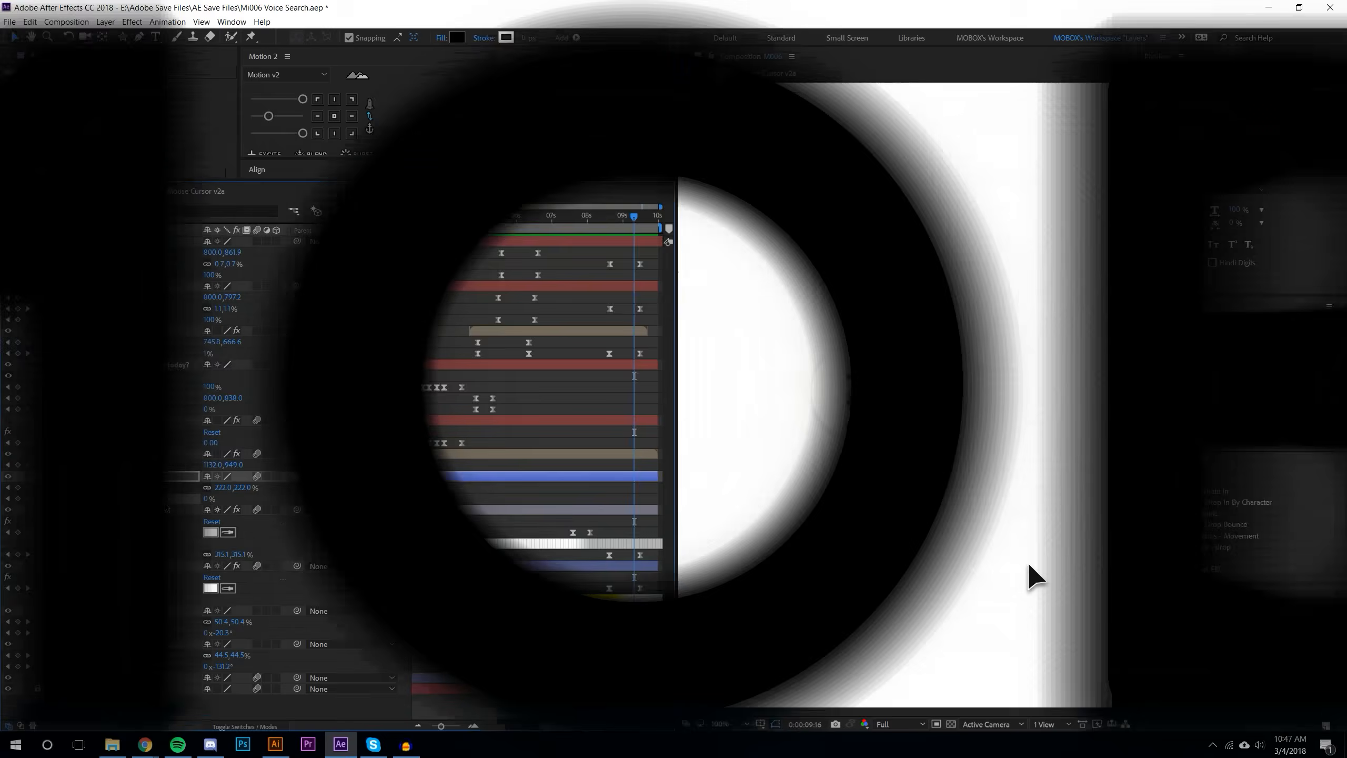